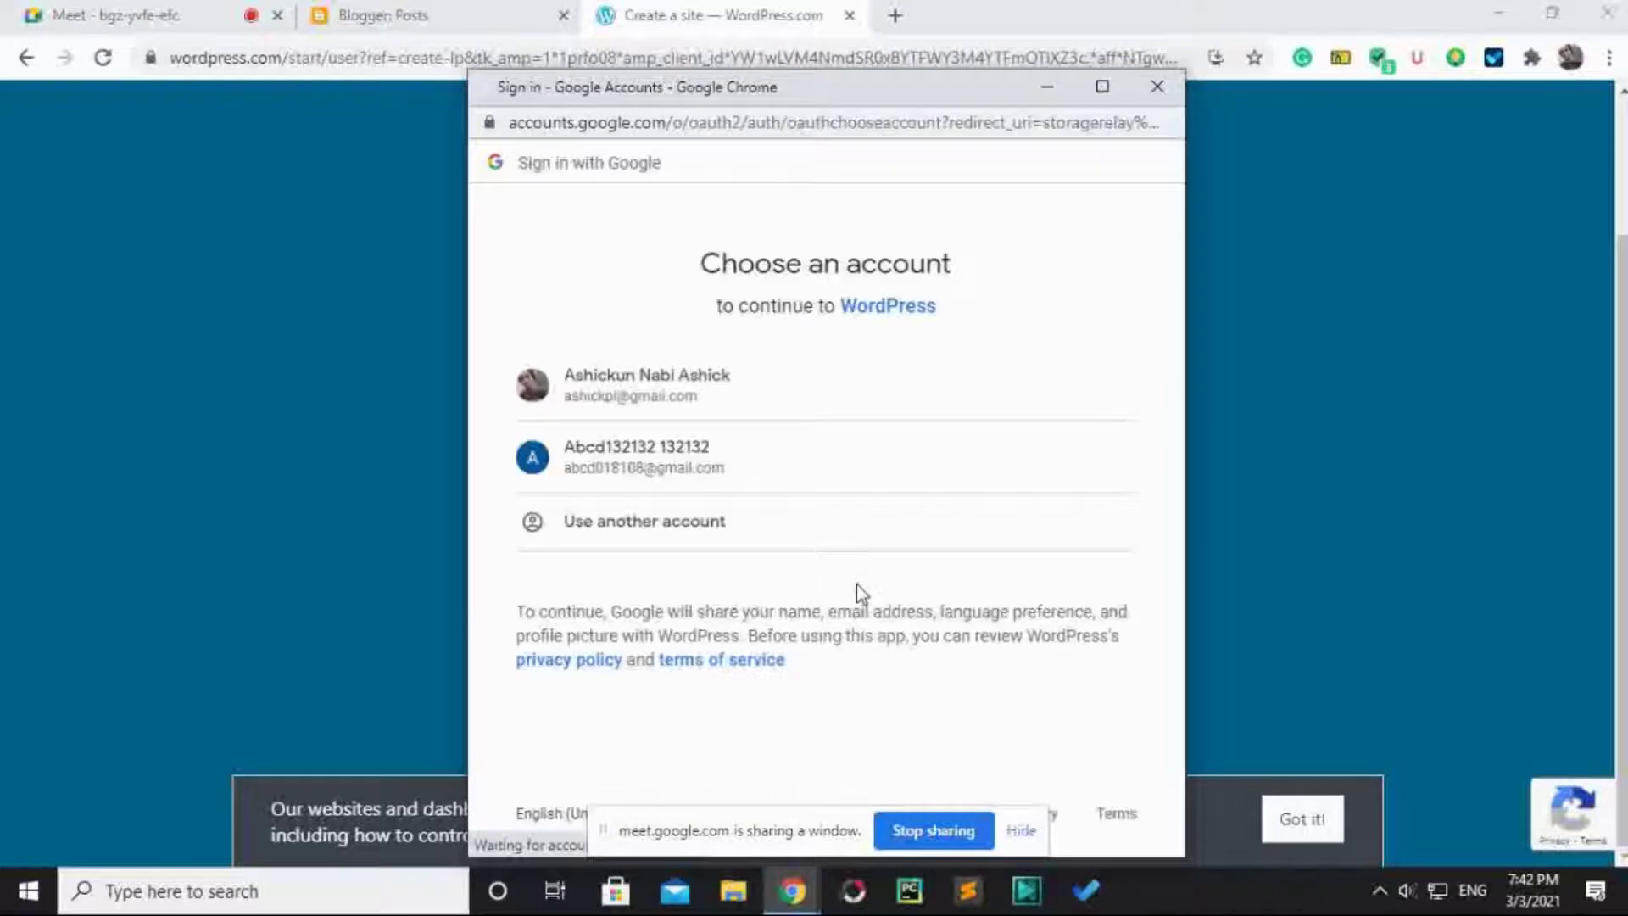
# Sign in to WordPress with the second Google account offered for the new site.
pyautogui.click(738, 444)
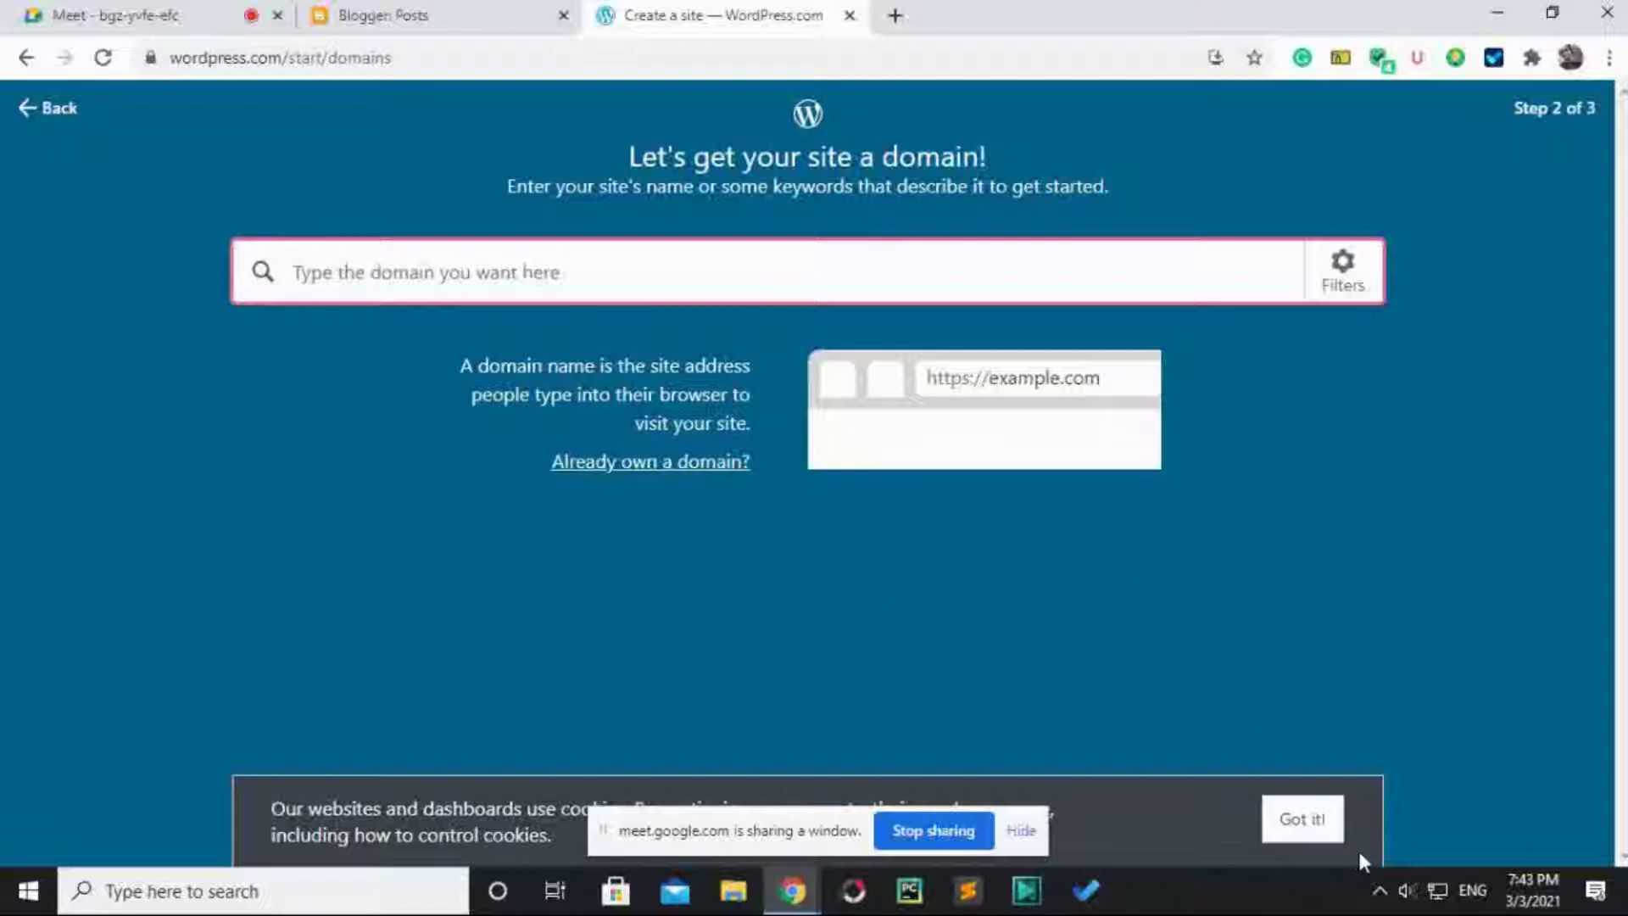
pyautogui.click(1407, 890)
pyautogui.click(1407, 890)
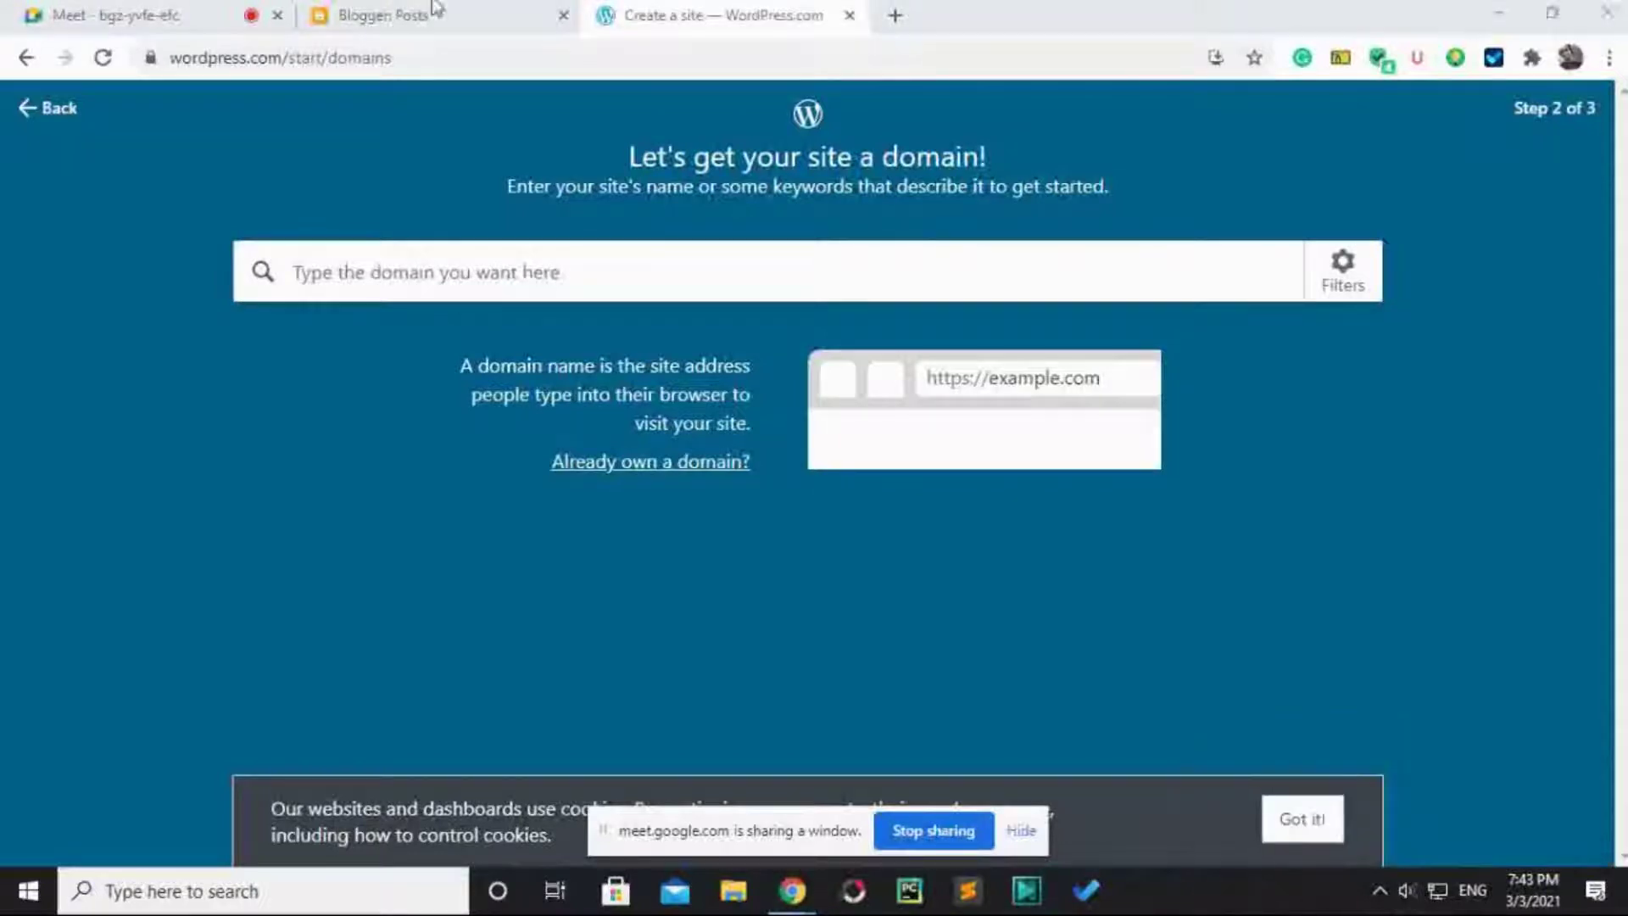
# Switch to Google Meet and send "vaiya domain purchess krte hbe na?" in the meeting chat, then close the chat.
pyautogui.click(228, 10)
pyautogui.click(1372, 116)
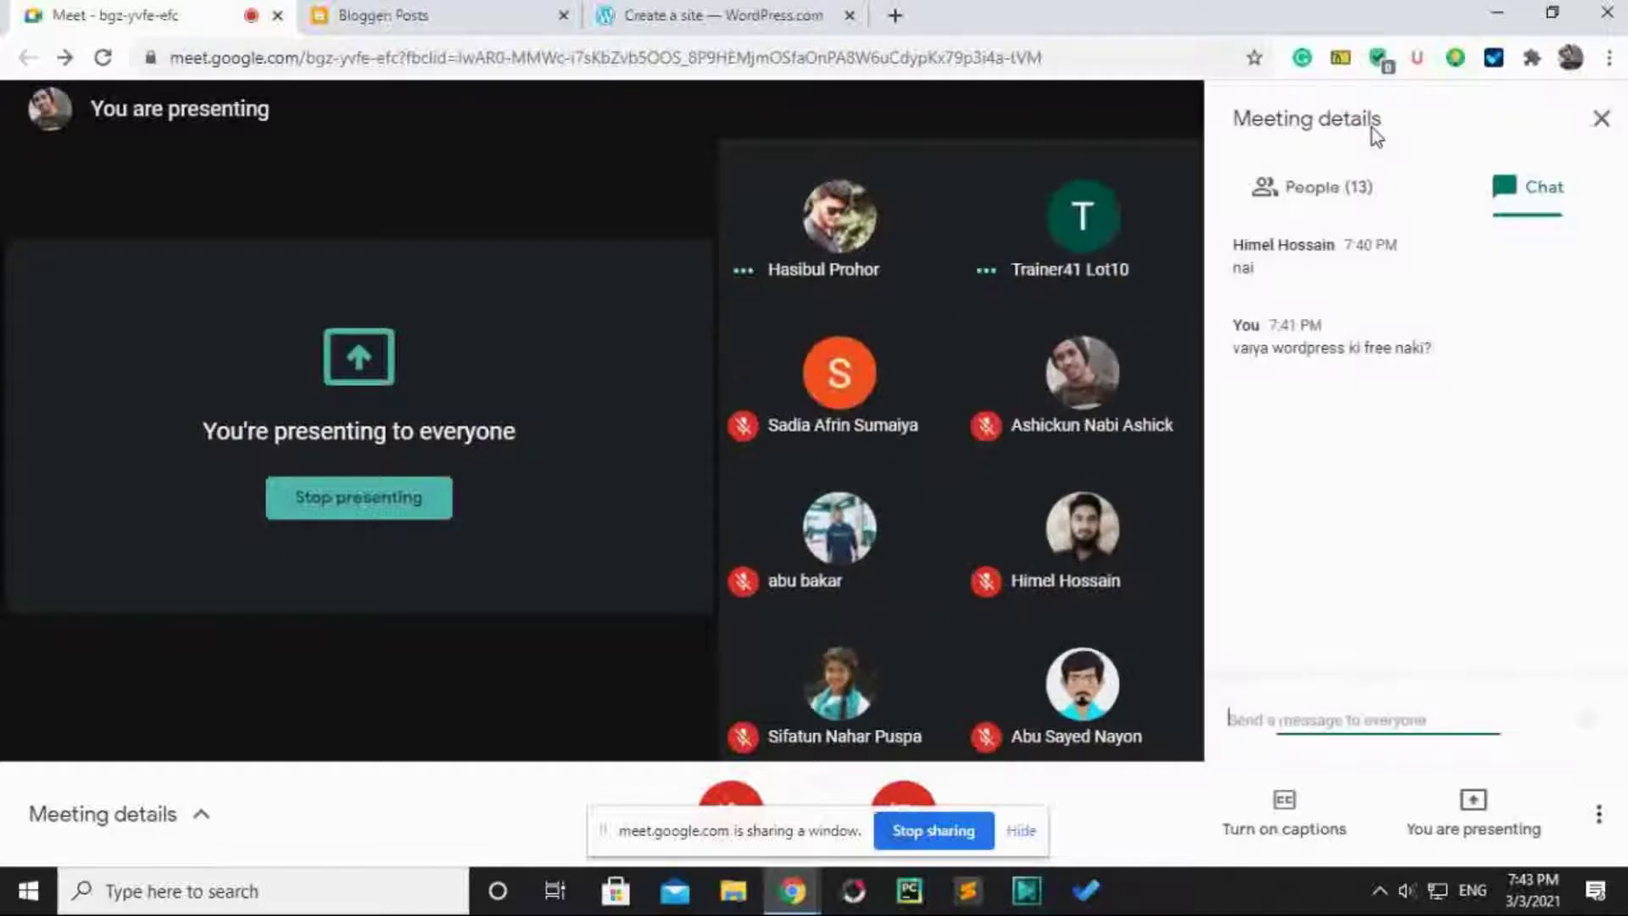
pyautogui.write('vaiya')
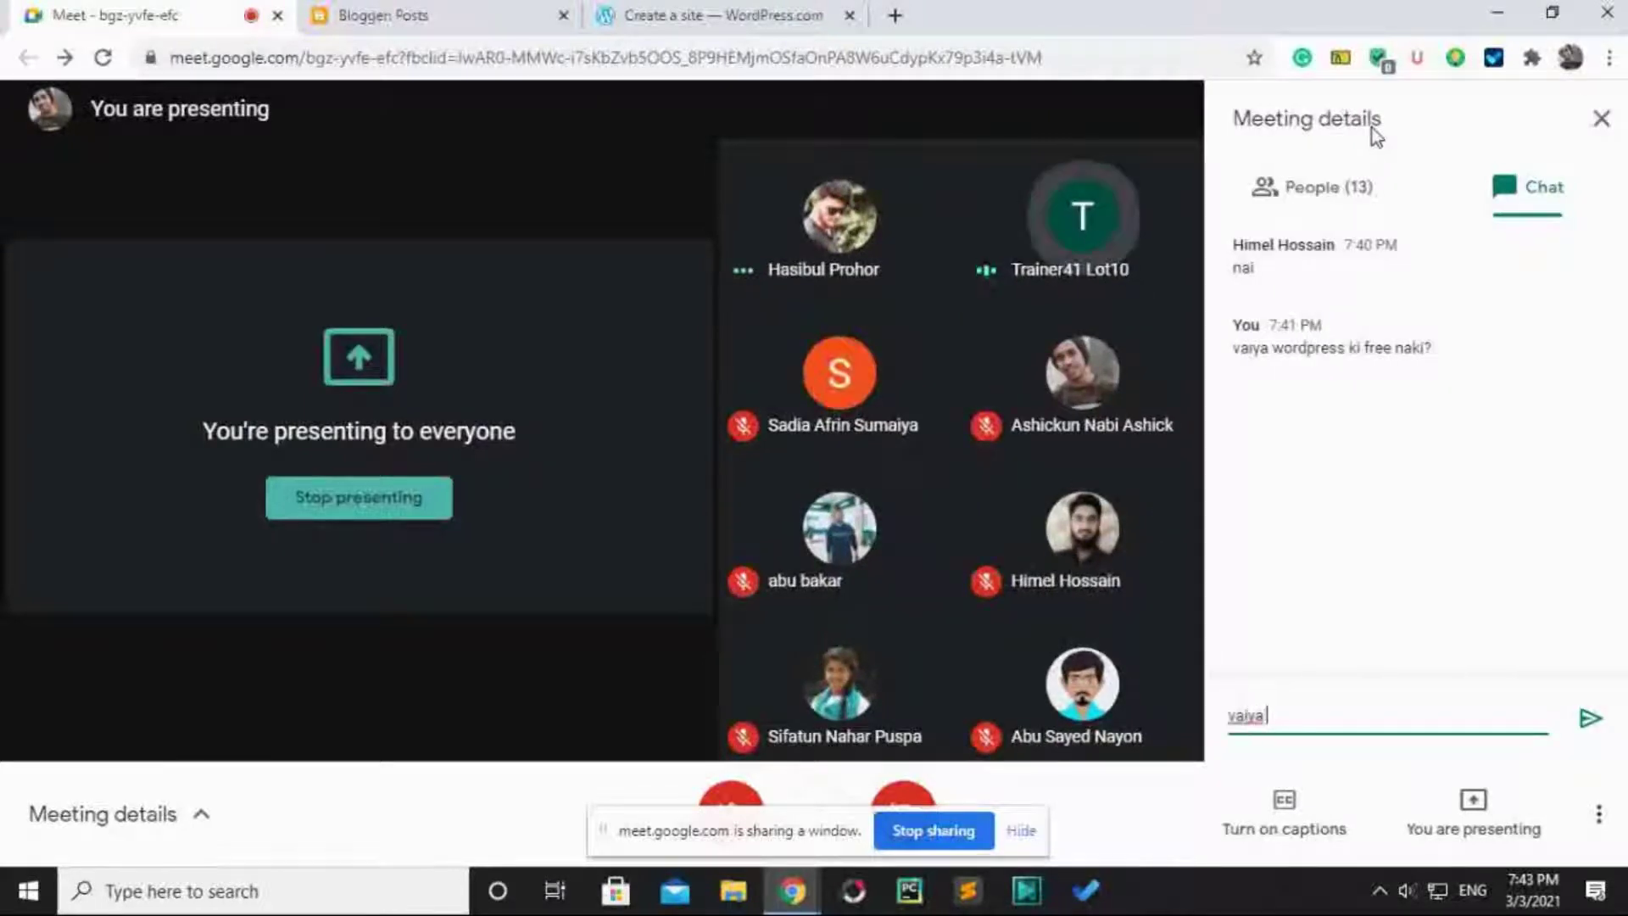
pyautogui.write(' domain')
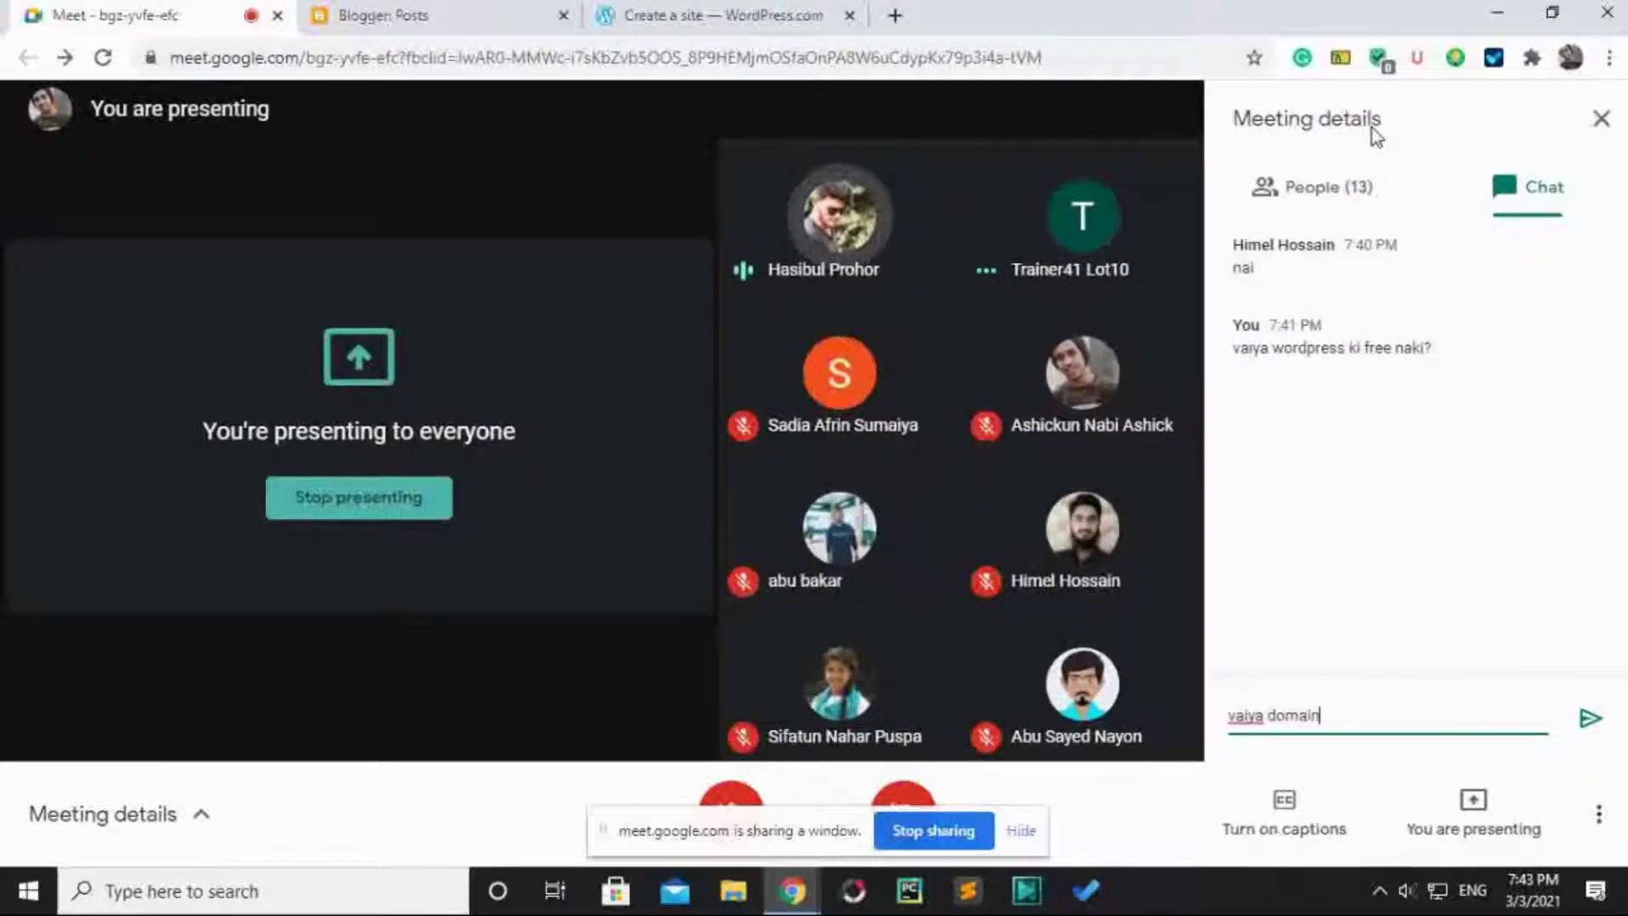
pyautogui.write(' purc')
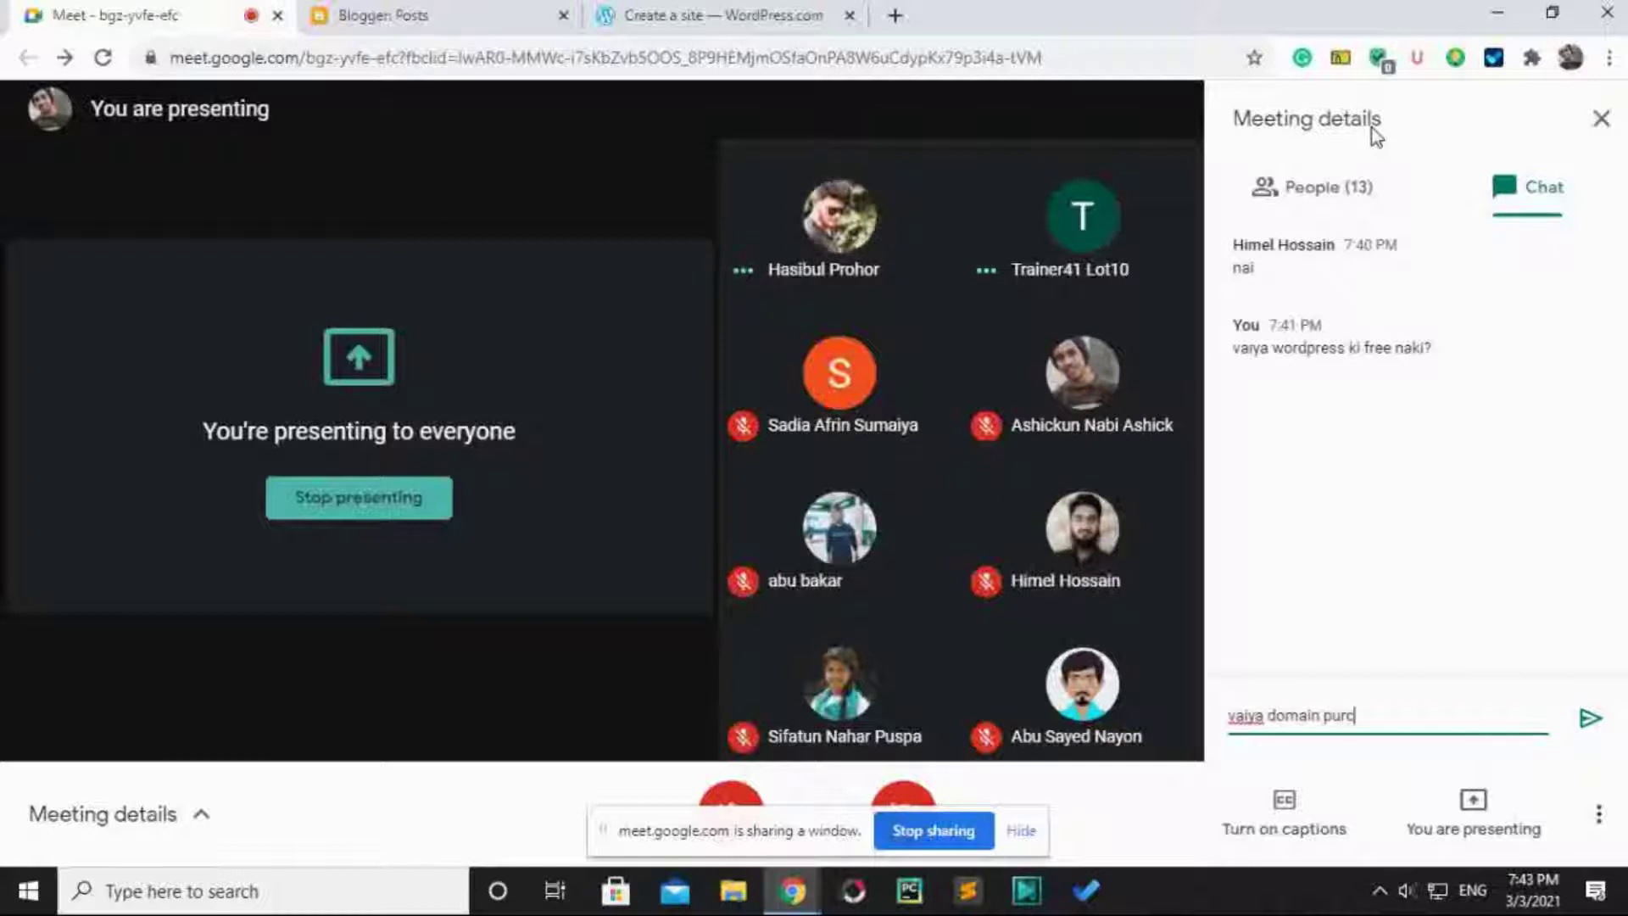
pyautogui.write('hess krte hbe m')
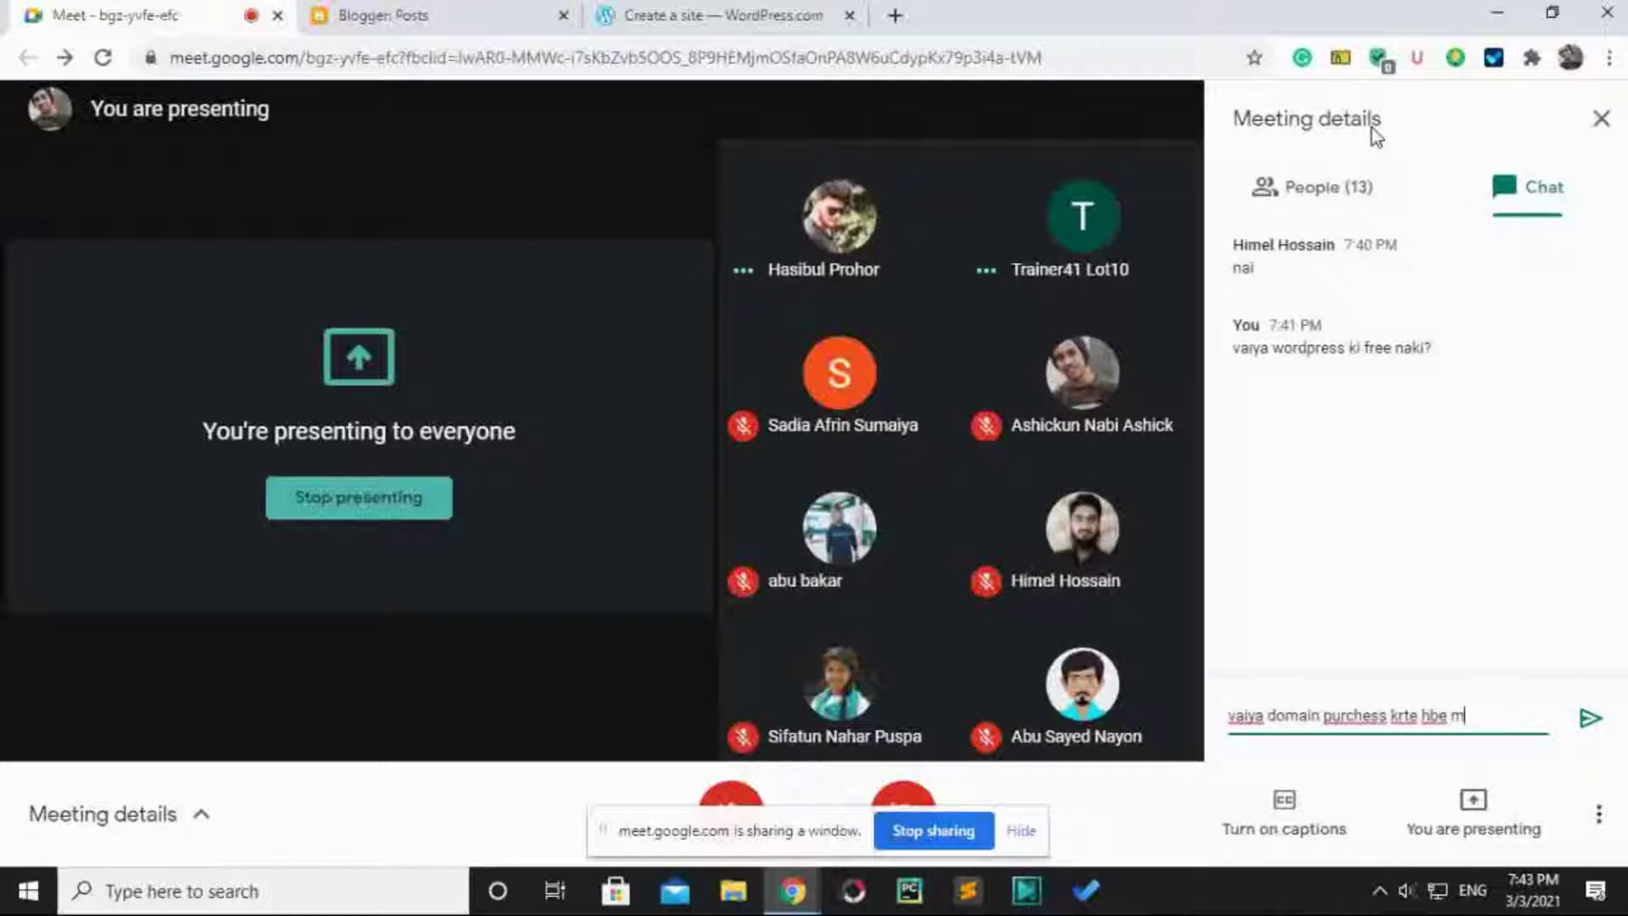
pyautogui.press('BackSpace')
pyautogui.write('na?')
pyautogui.press('Return')
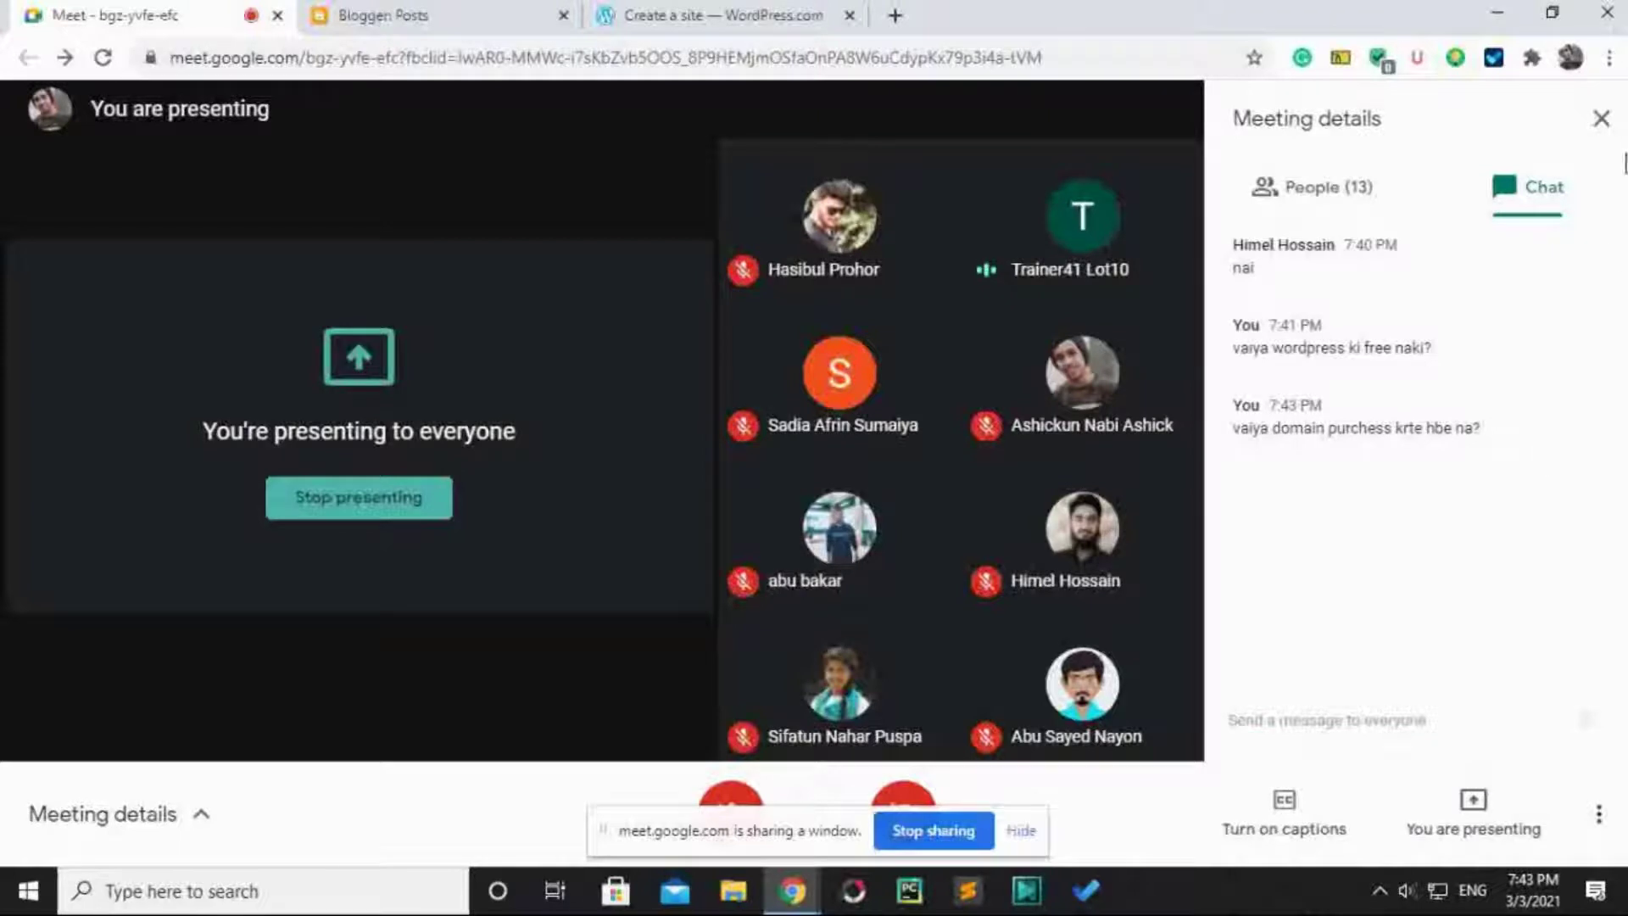
pyautogui.click(1619, 126)
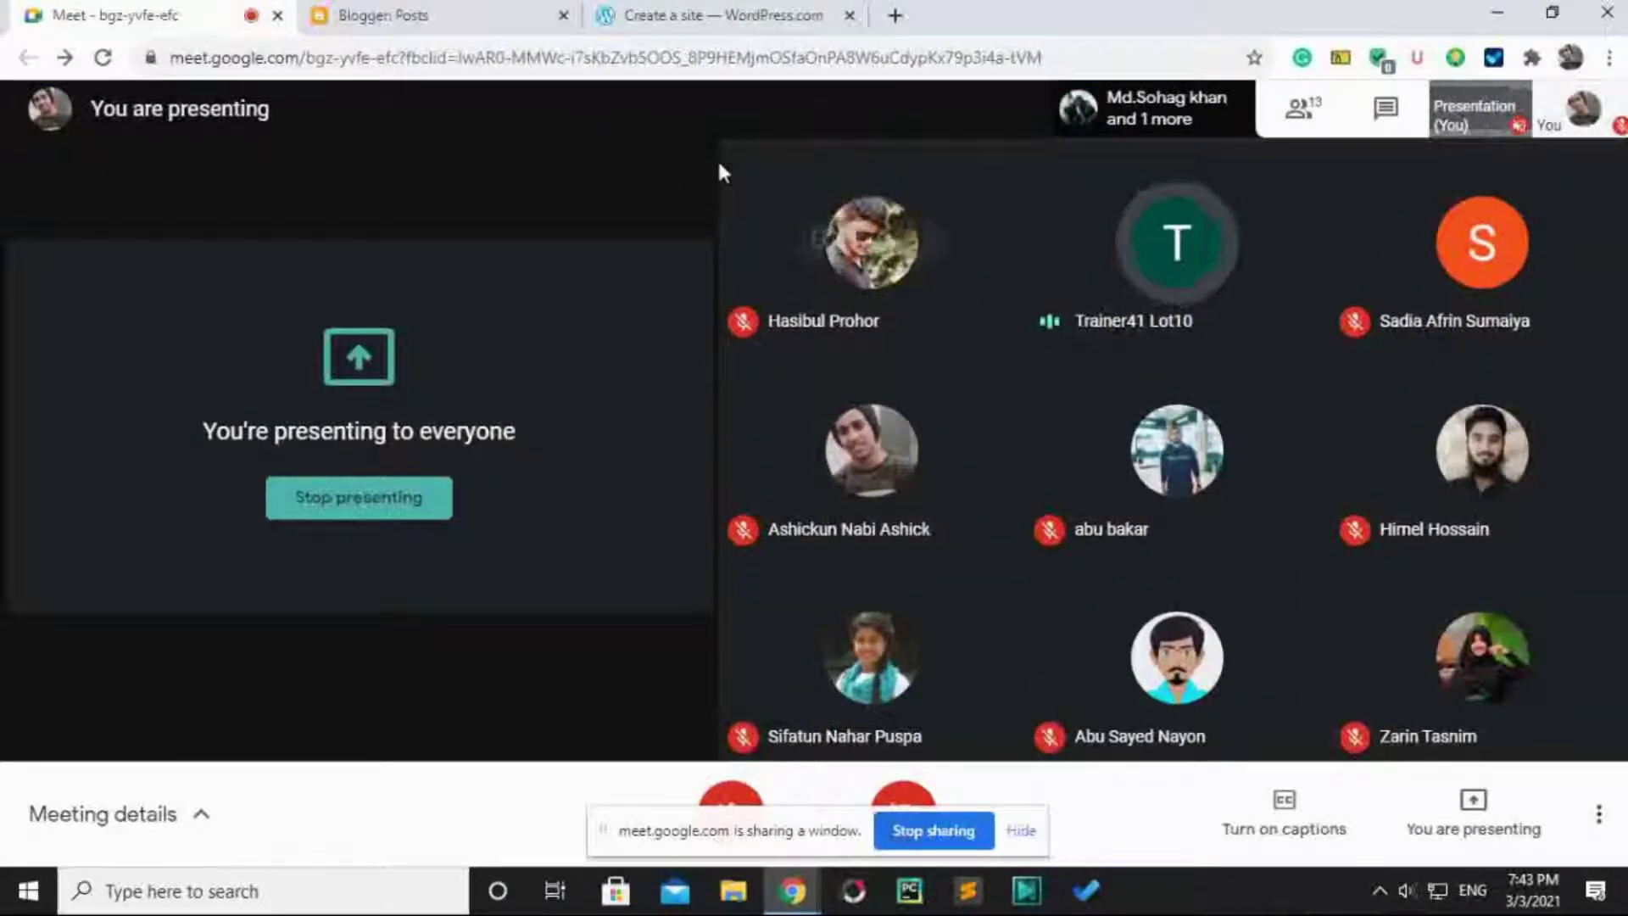
# Return to the WordPress site setup and search for a domain matching the site owner's first name.
pyautogui.click(702, 9)
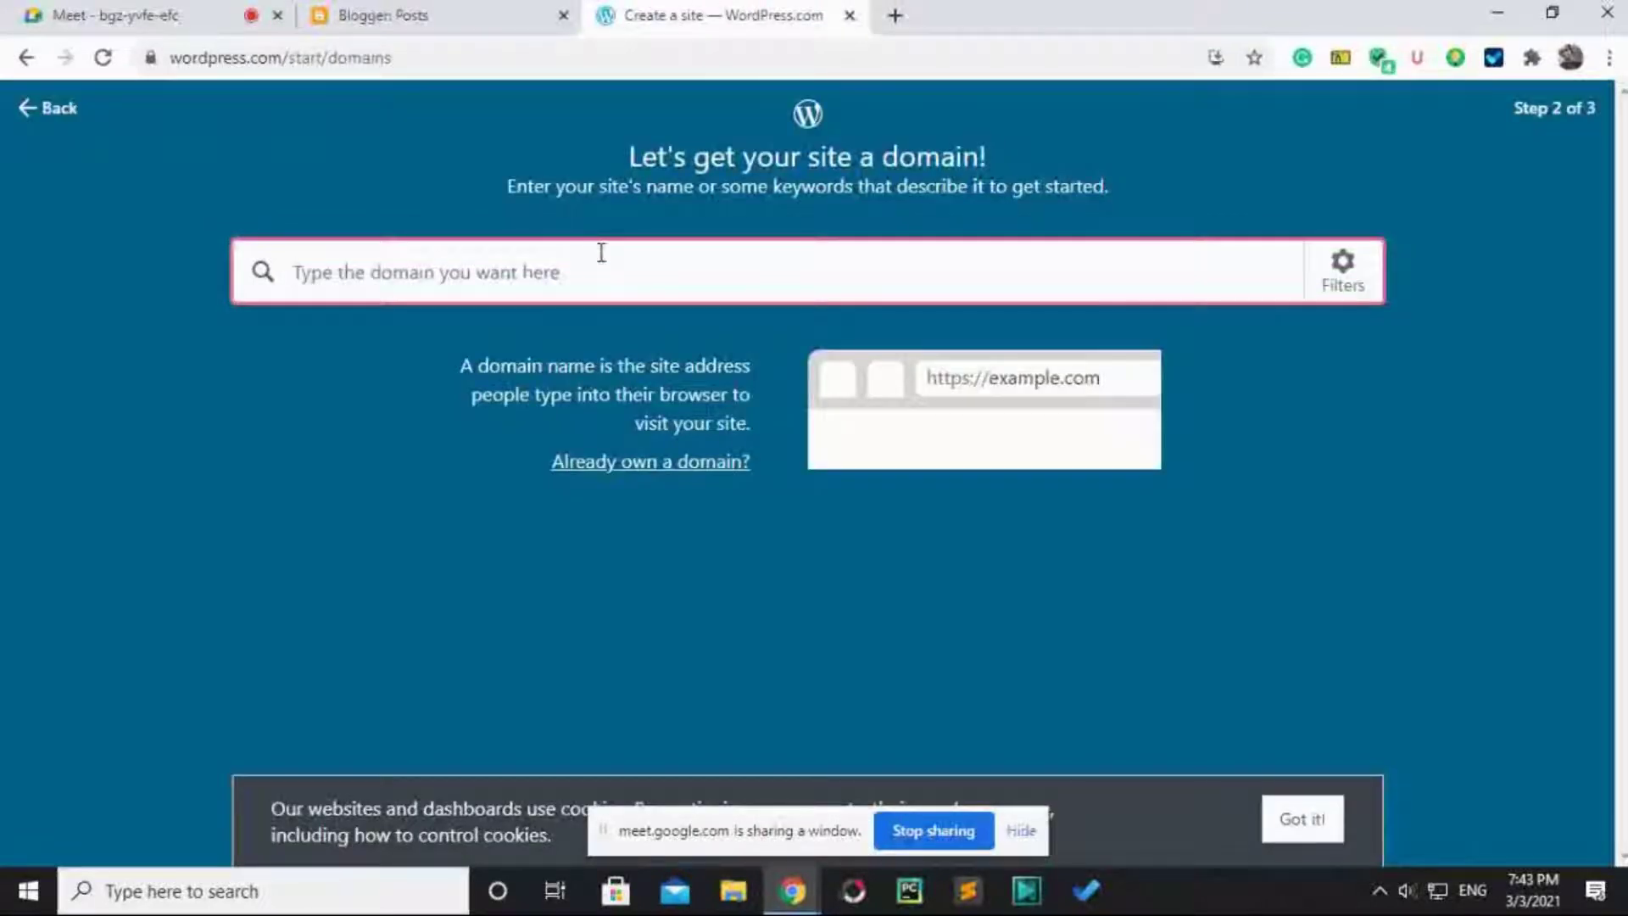
pyautogui.write('ashi')
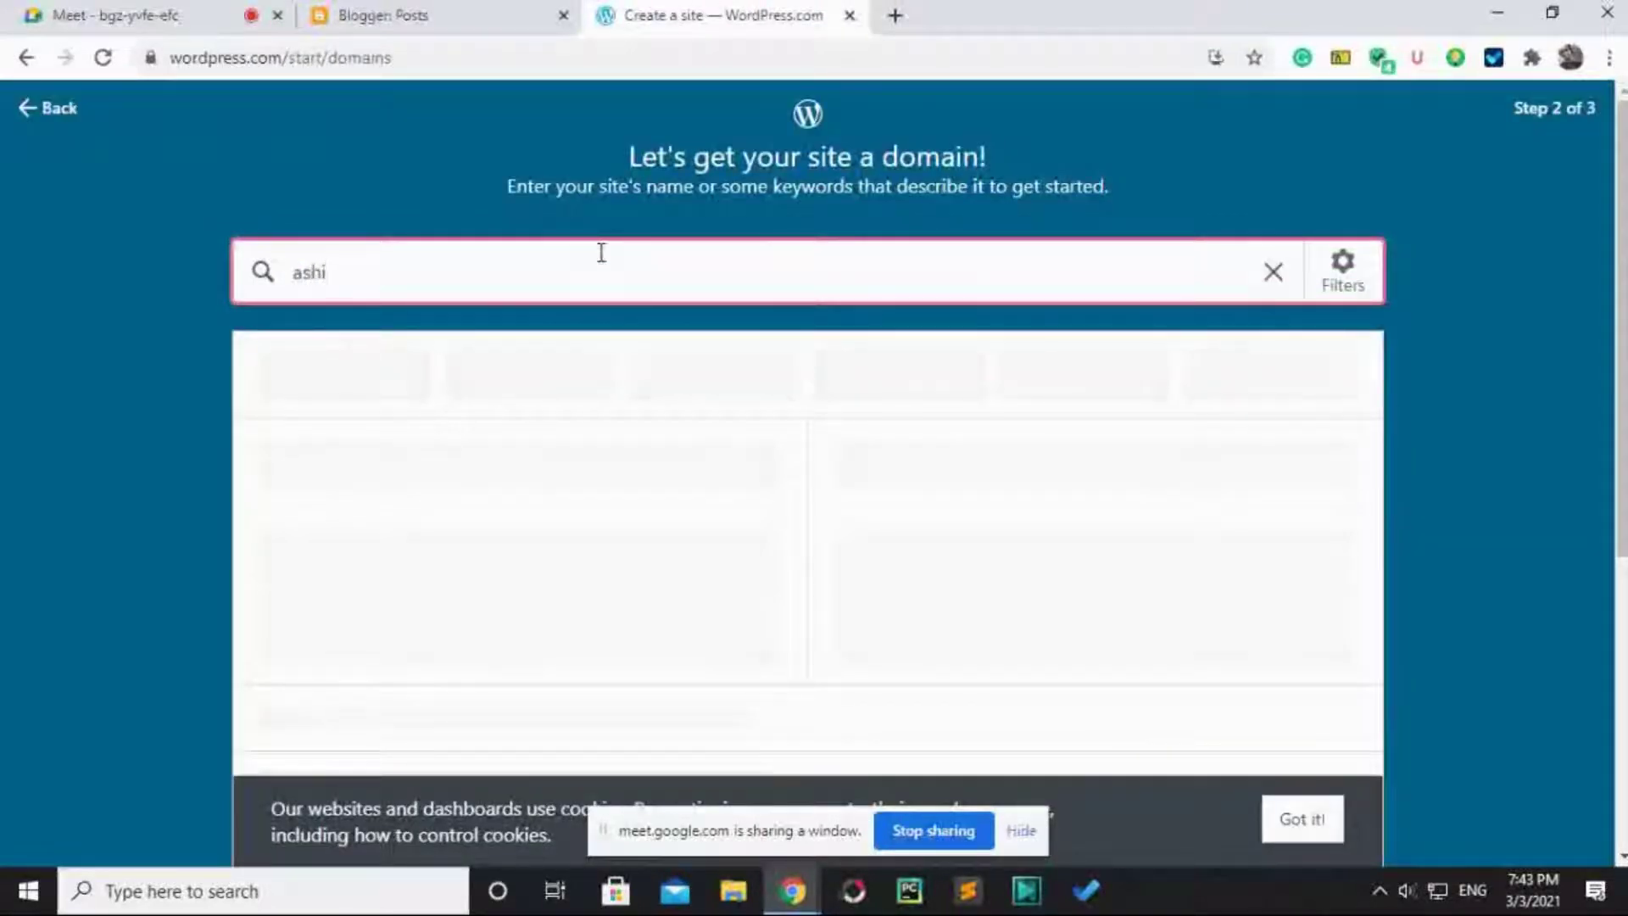
pyautogui.write('ckun')
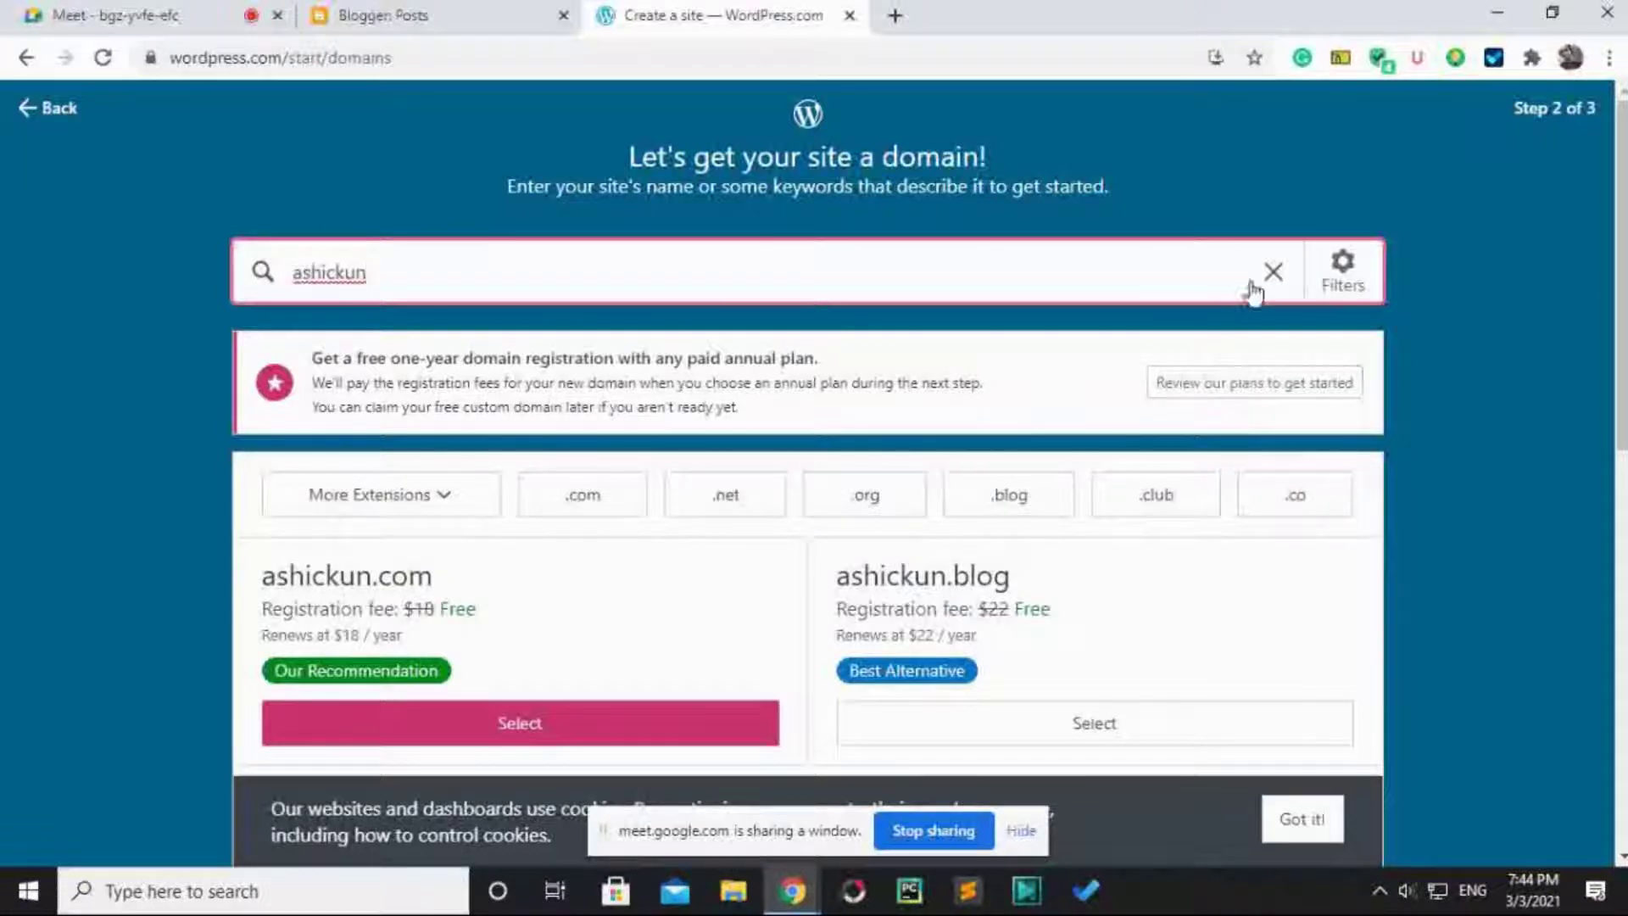
pyautogui.click(1348, 271)
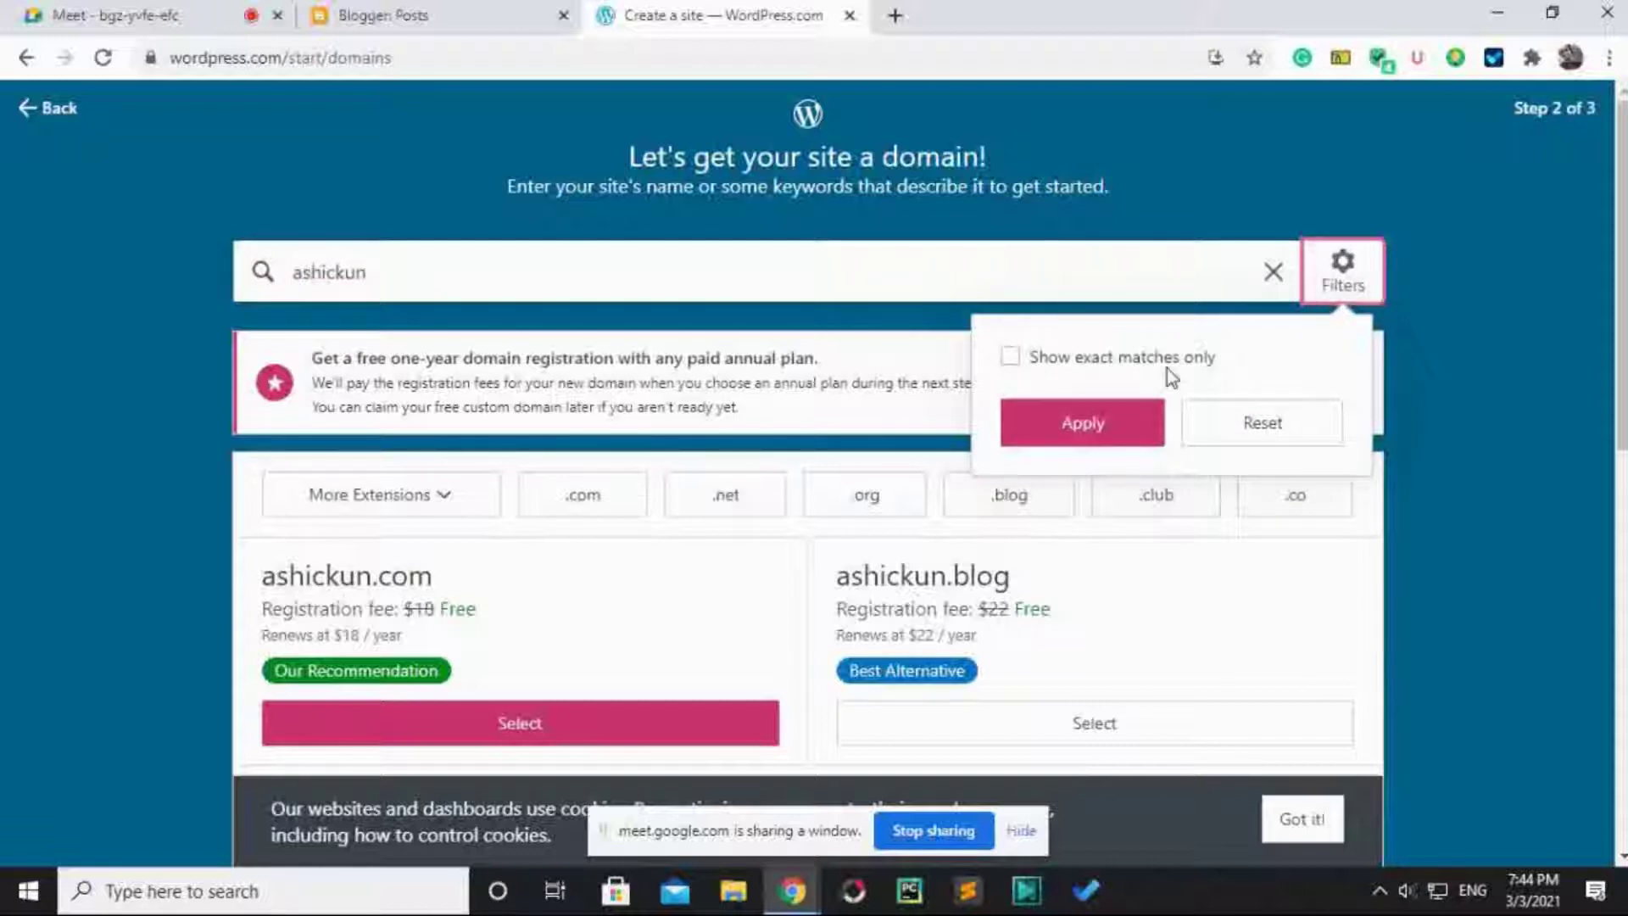
pyautogui.click(1493, 355)
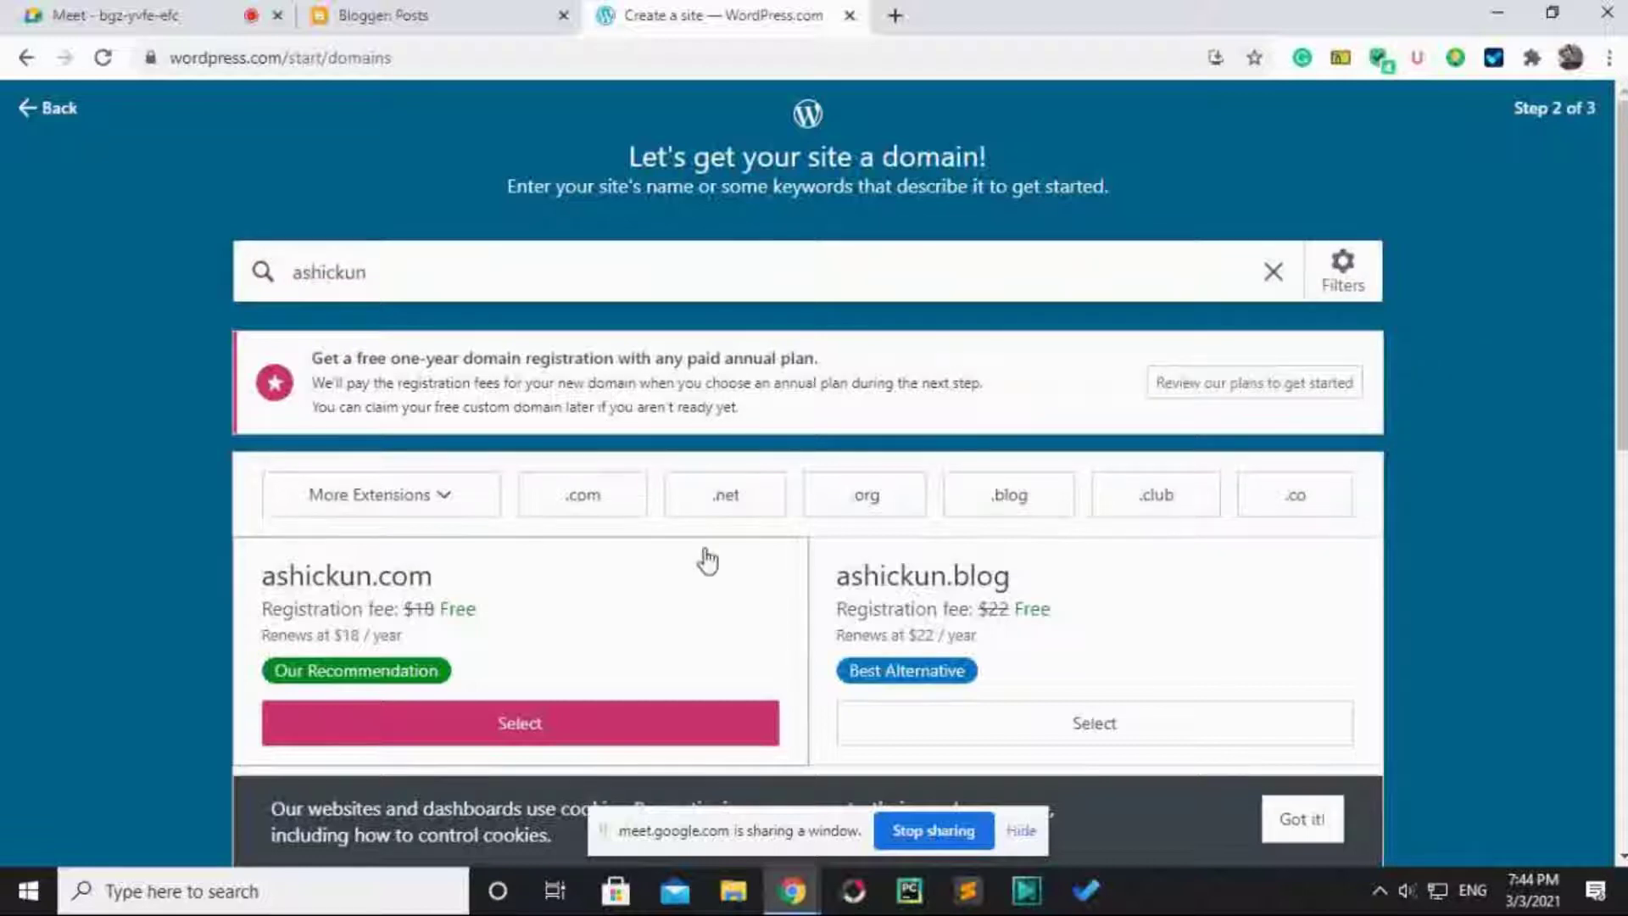
pyautogui.click(420, 505)
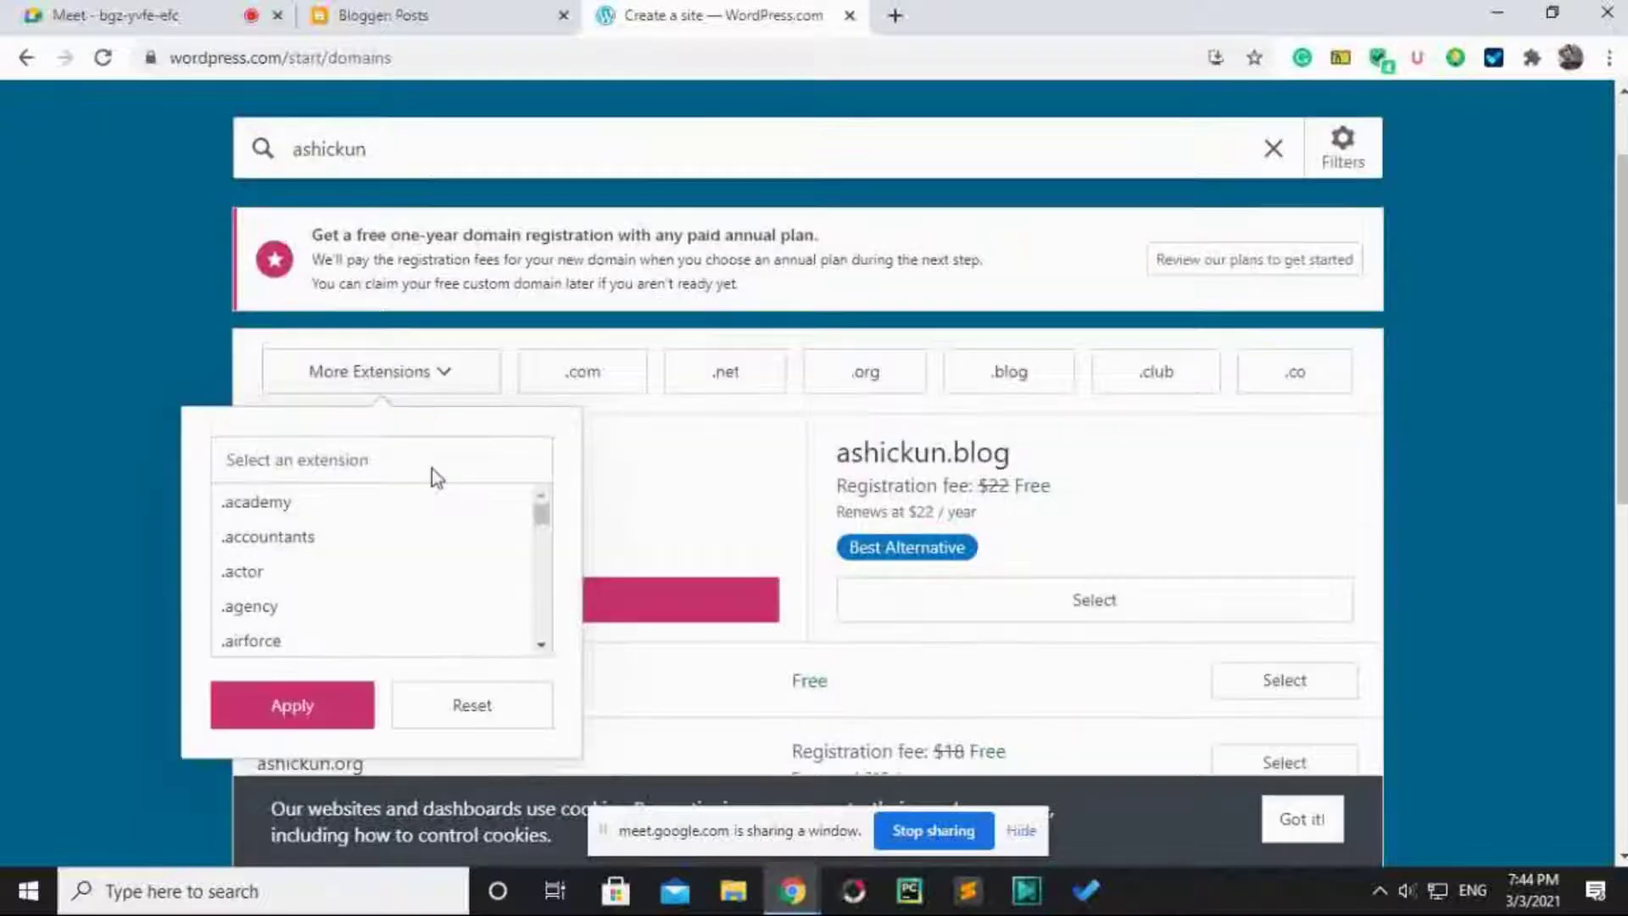
pyautogui.click(442, 380)
# Choose the free wordpress.com subdomain from the domain suggestions.
pyautogui.scroll(-3, 992, 521)
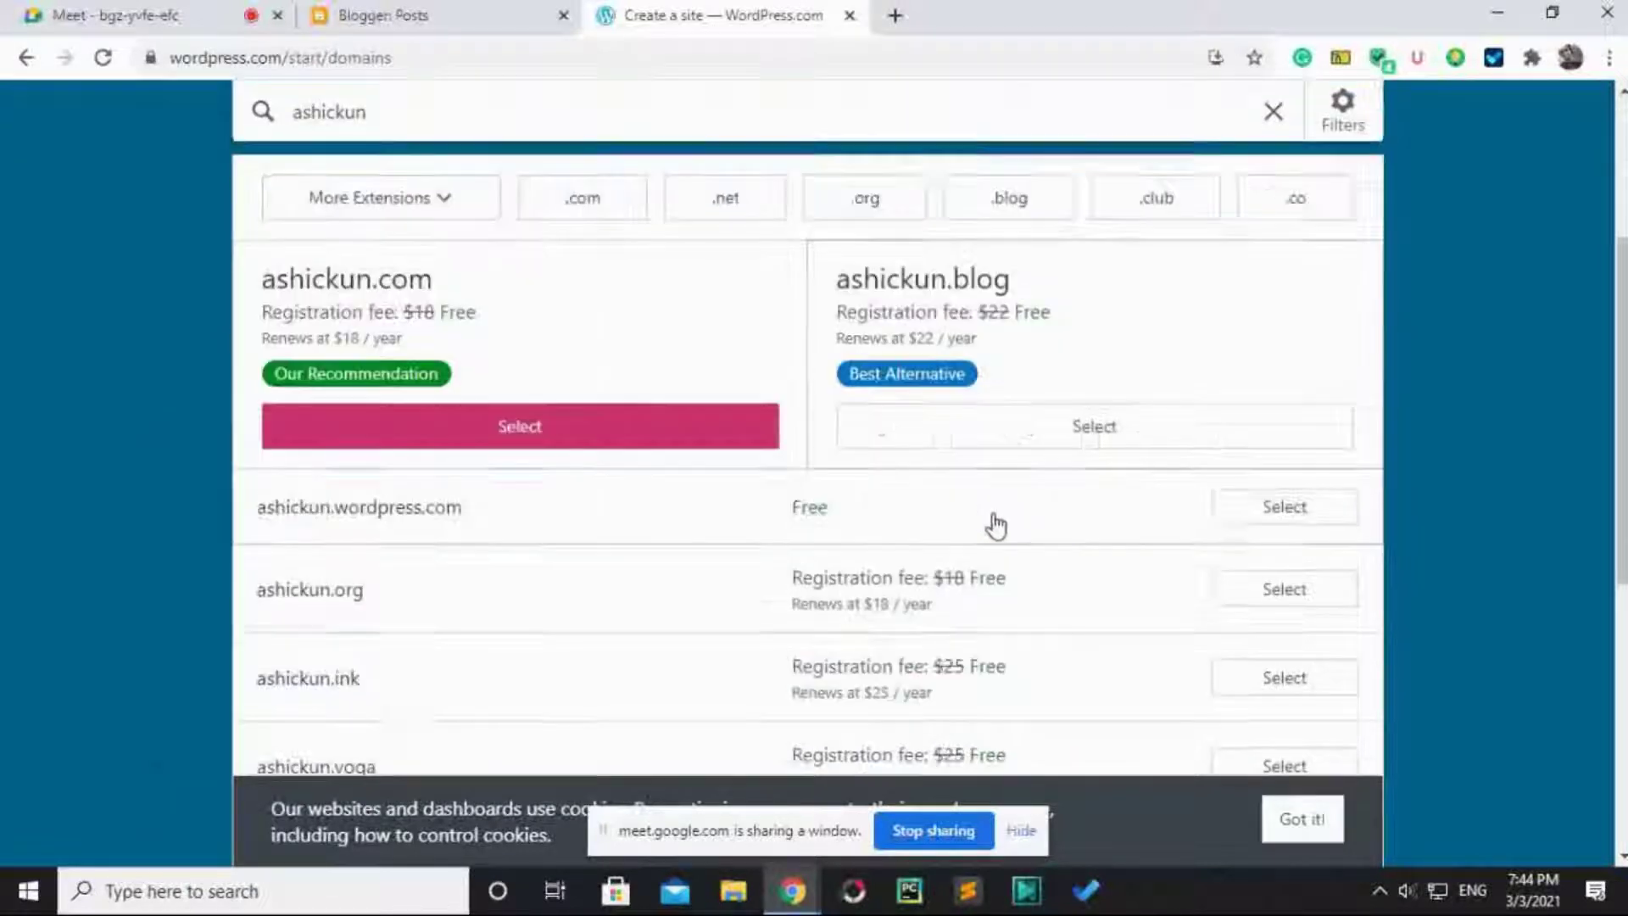
pyautogui.scroll(-1, 992, 521)
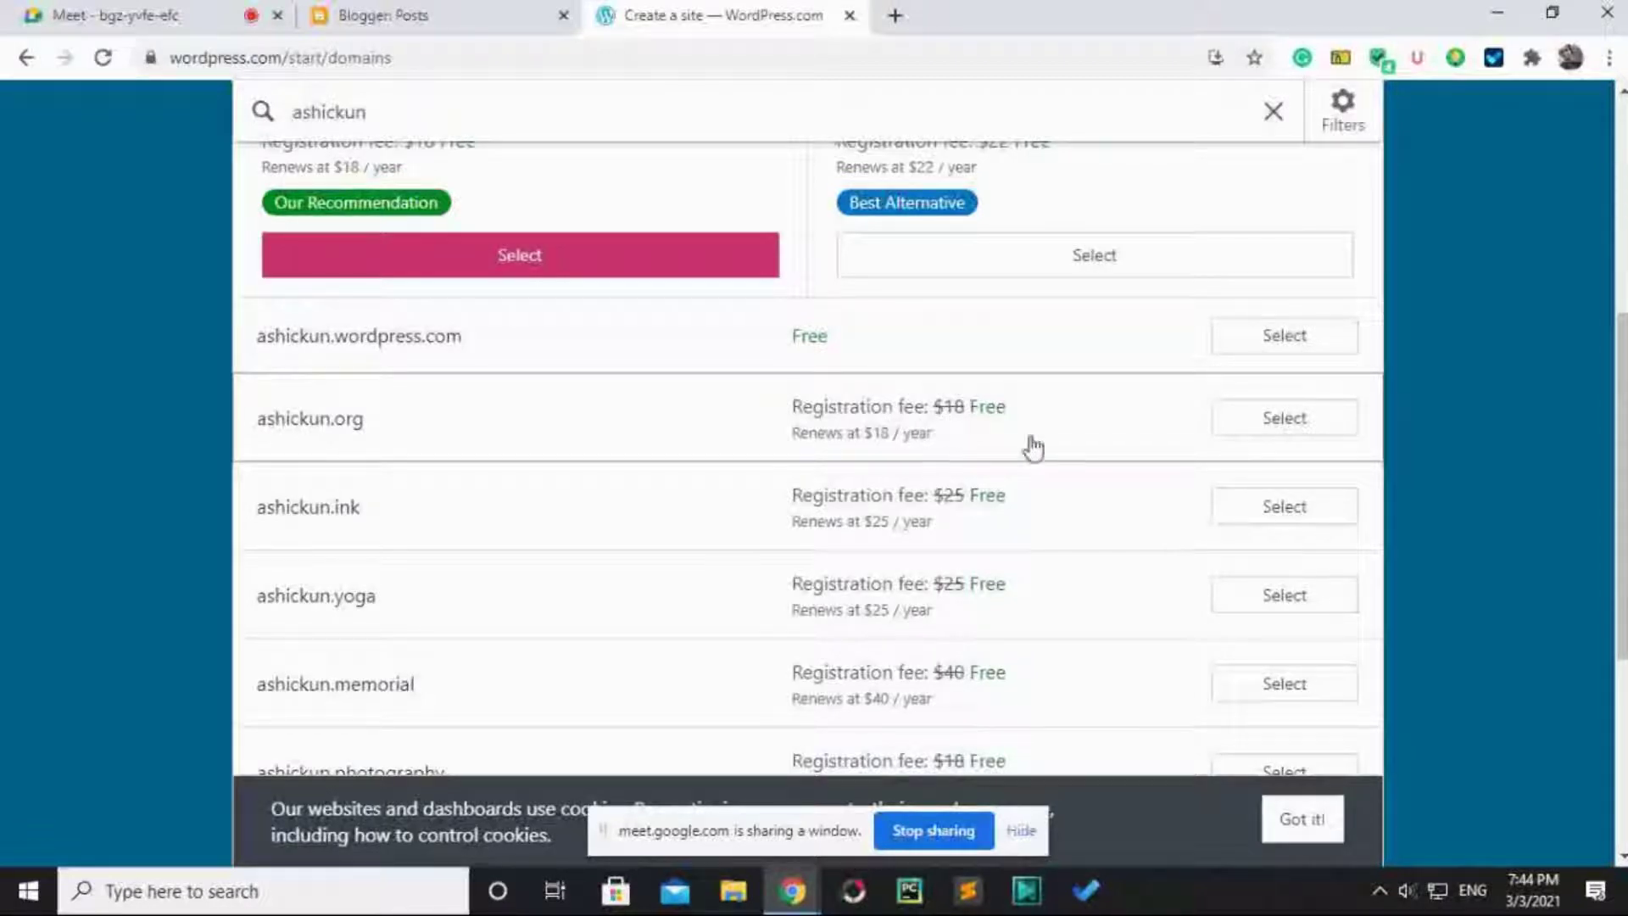
pyautogui.scroll(-1, 784, 475)
pyautogui.scroll(1, 848, 483)
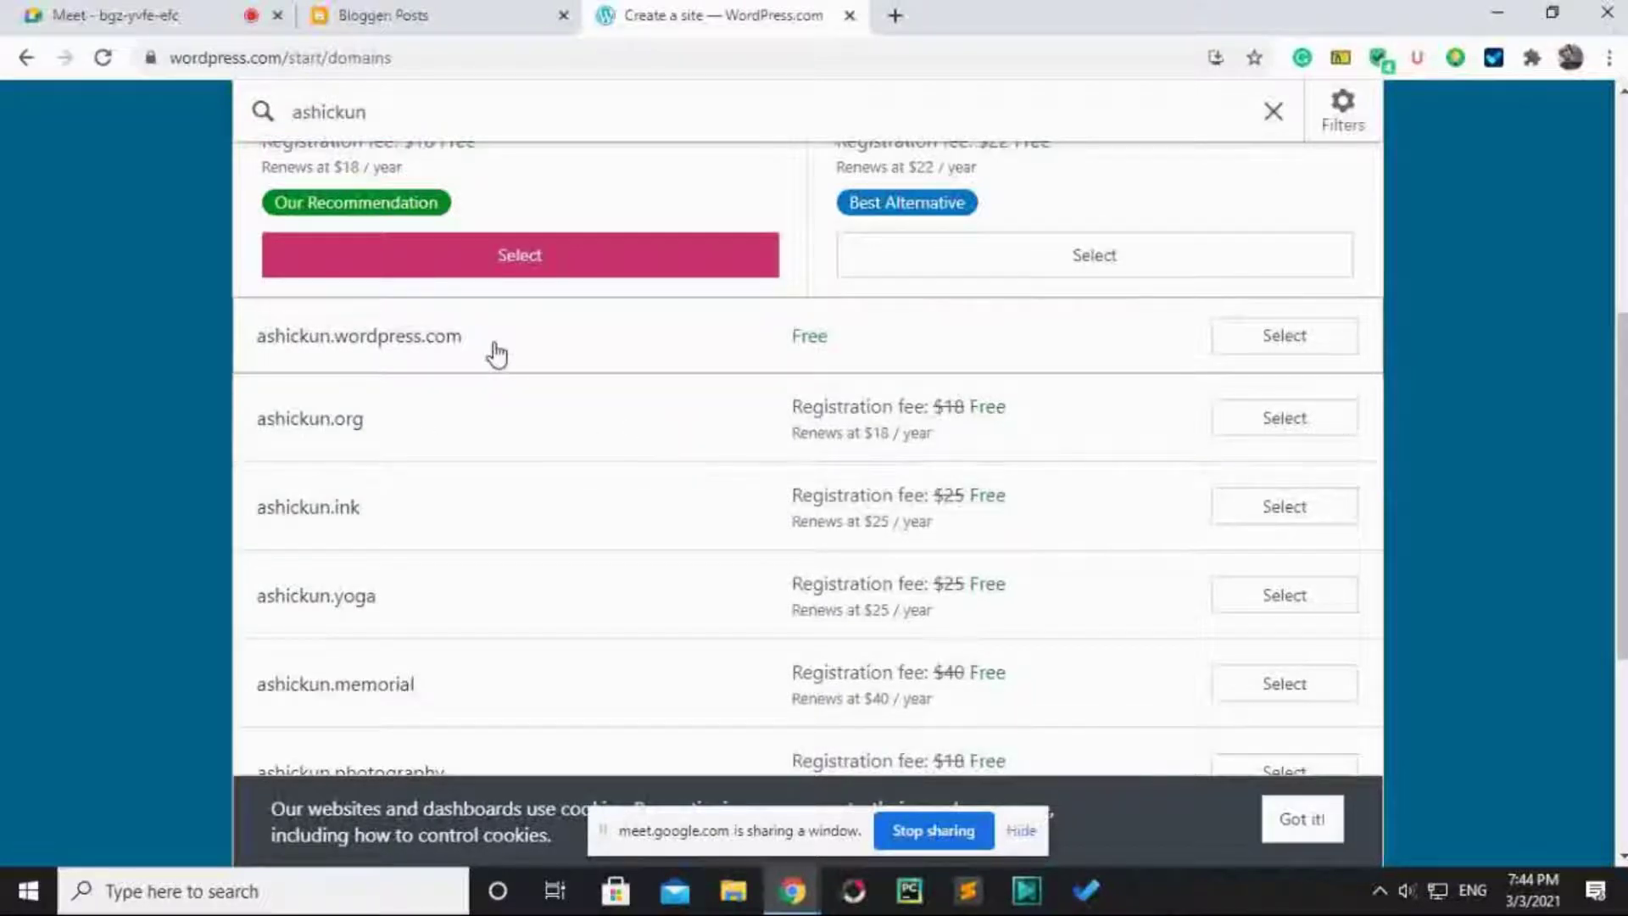
pyautogui.click(1238, 339)
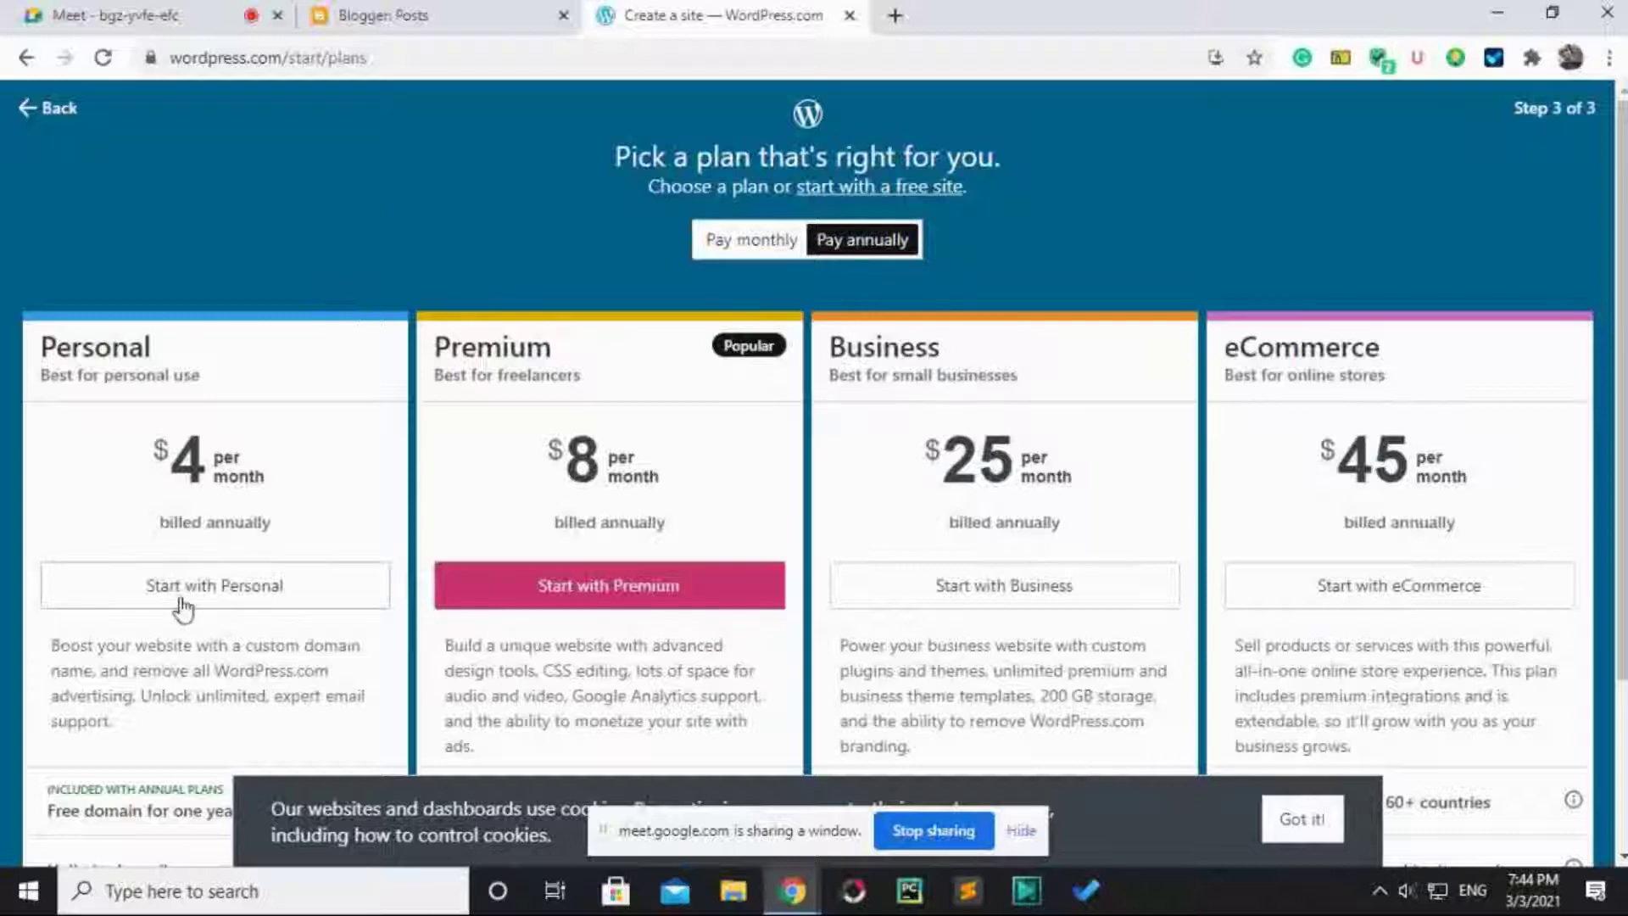
# Review the paid plans and start with a free site instead.
pyautogui.scroll(-3, 493, 352)
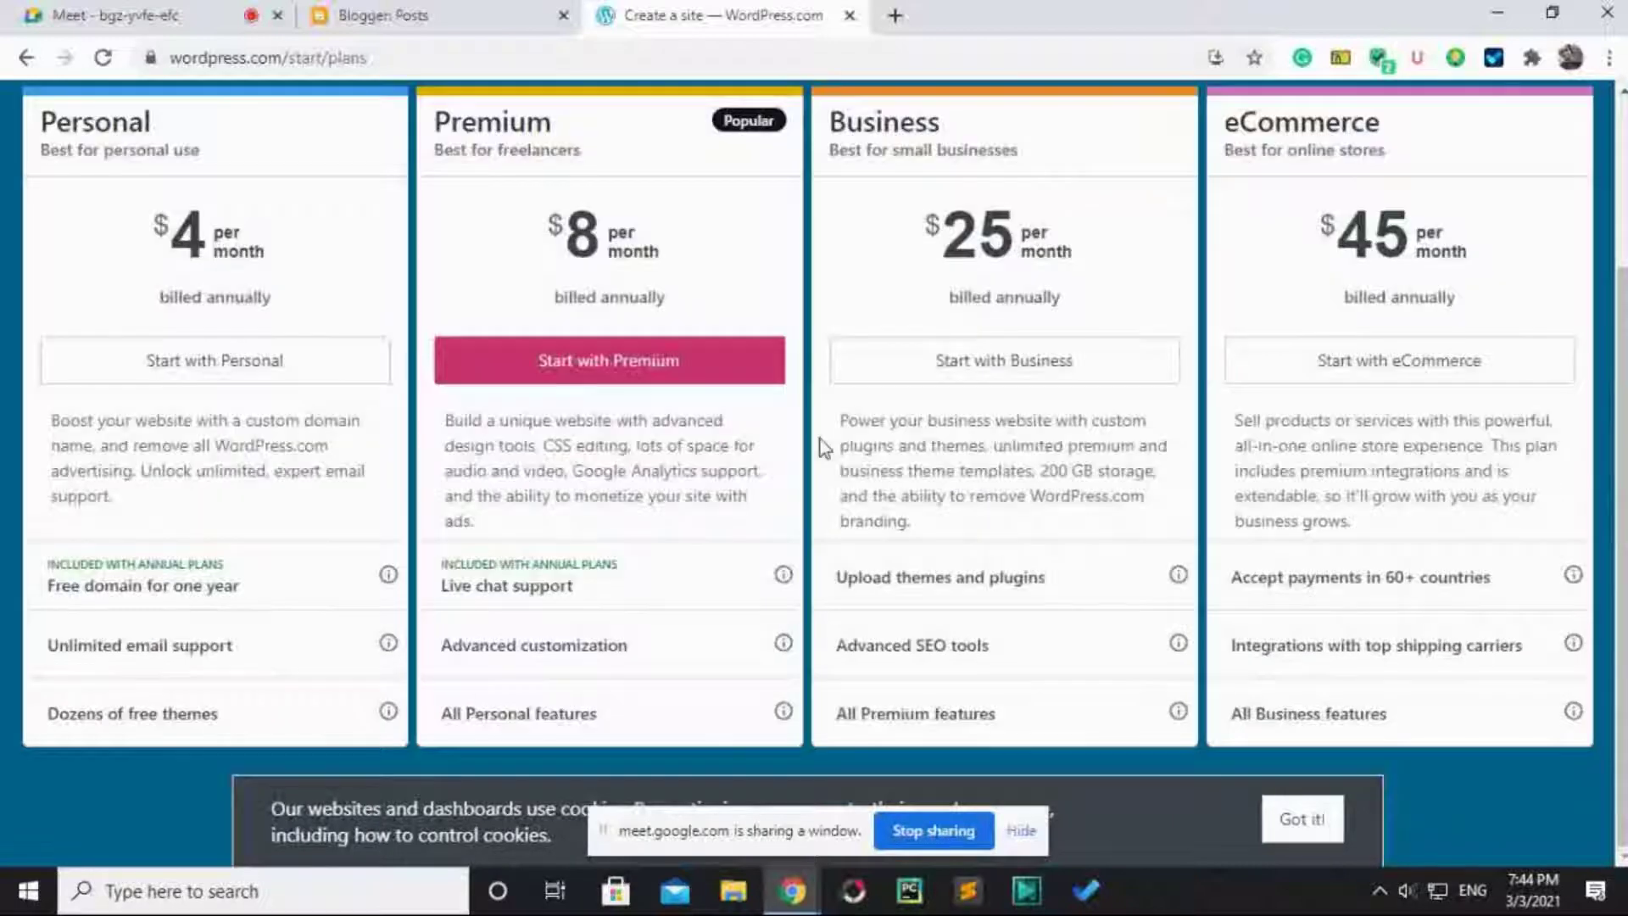
pyautogui.scroll(3, 582, 427)
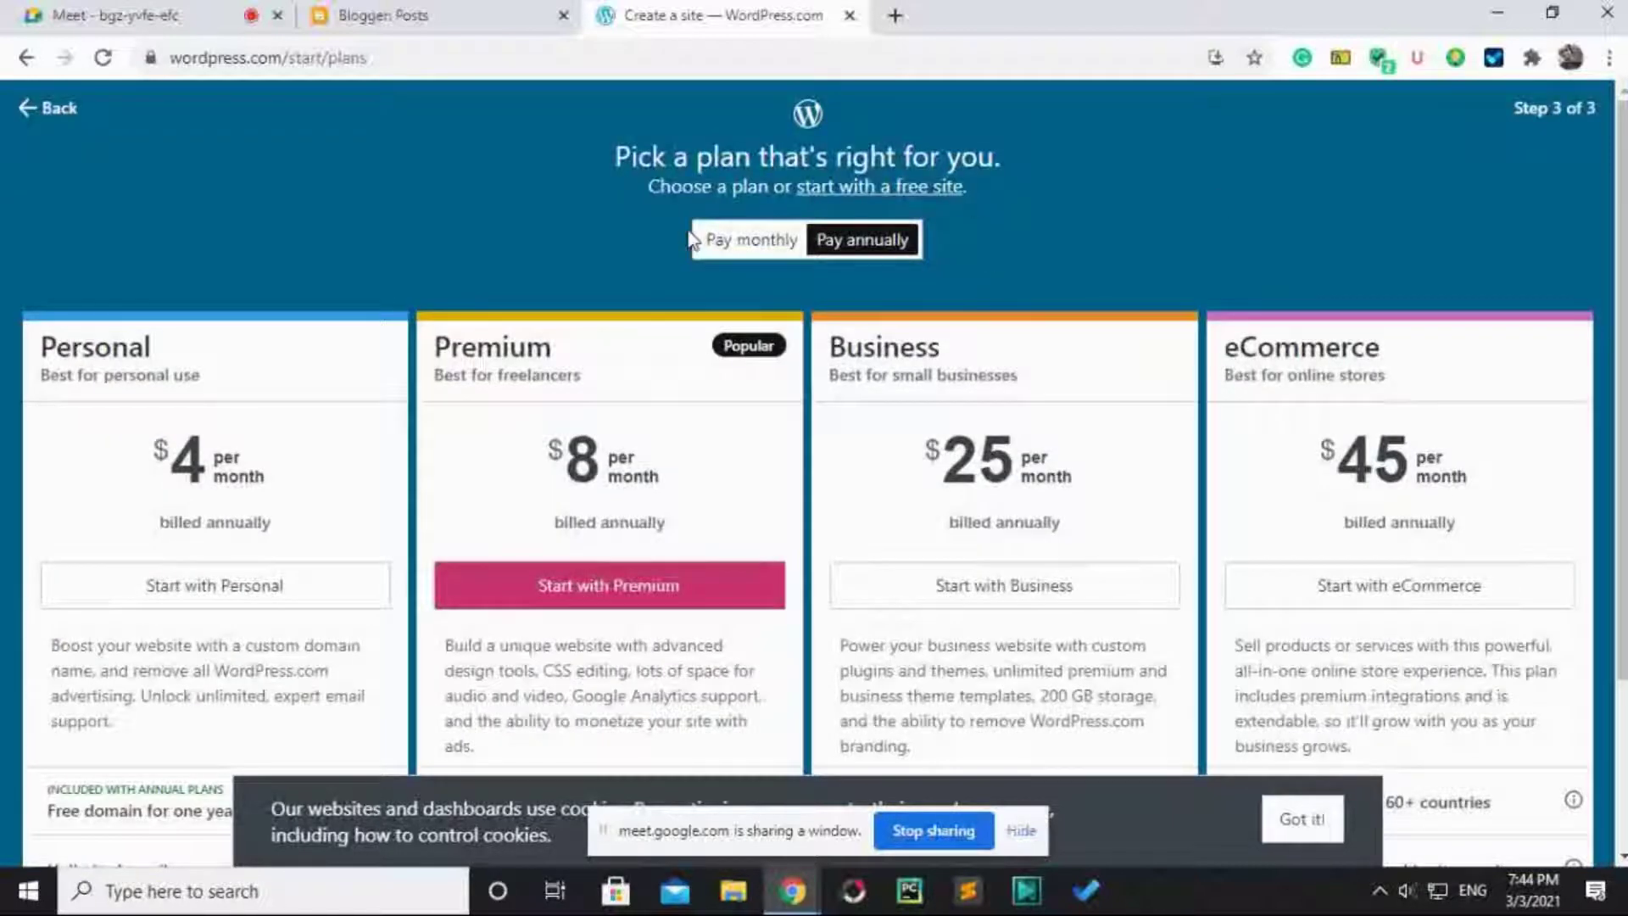
pyautogui.click(934, 187)
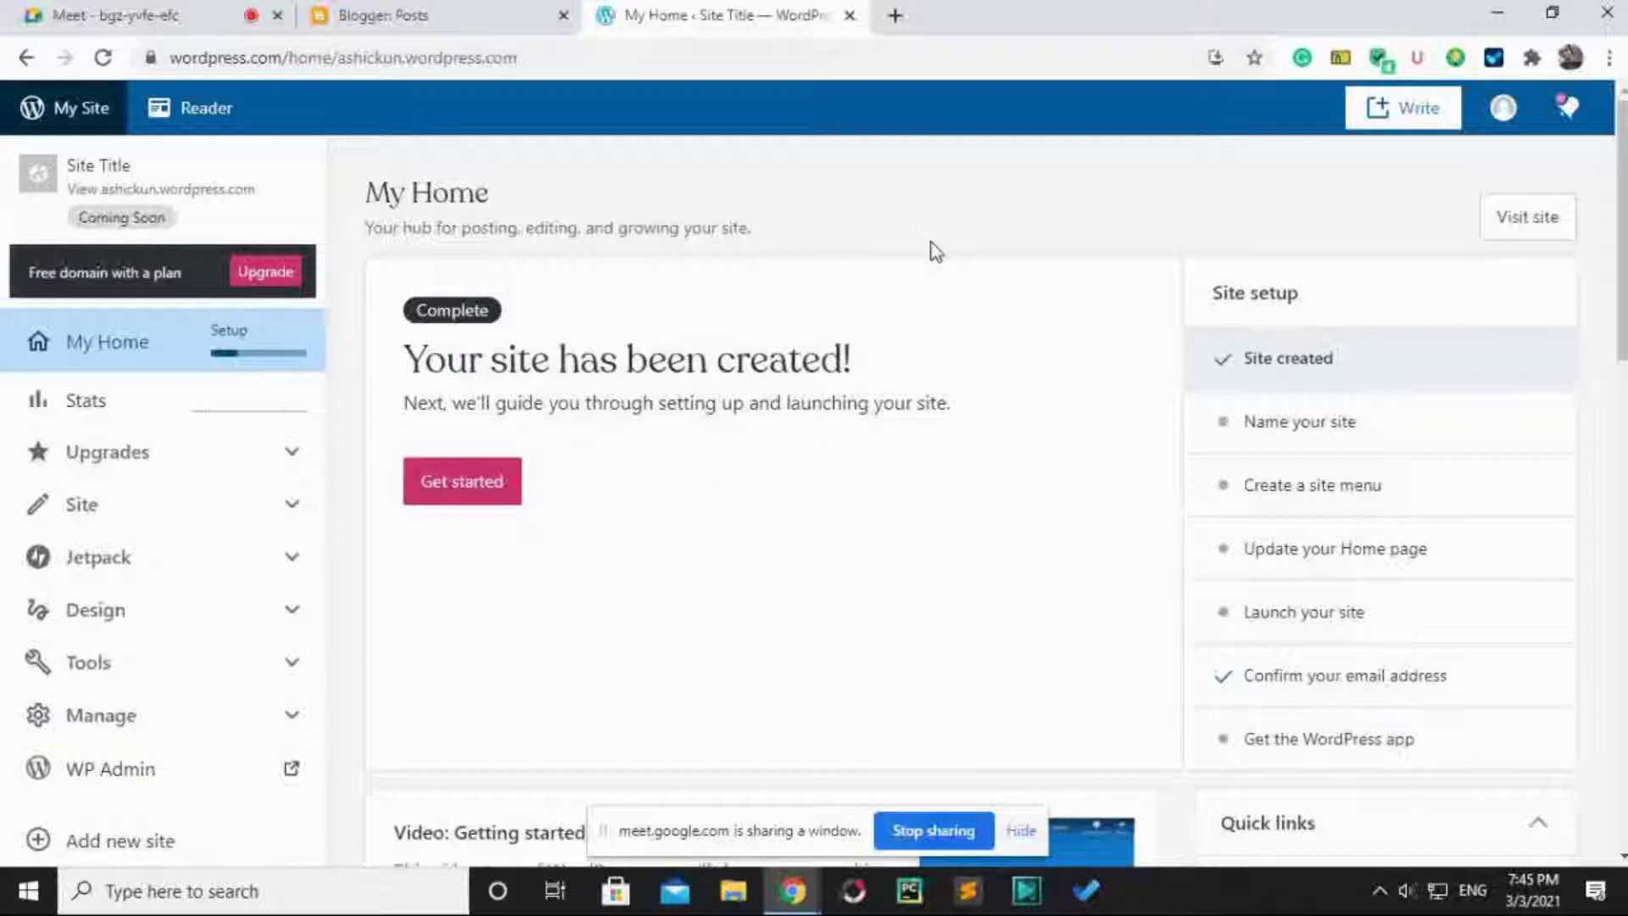
# Open the WP Admin dashboard of the newly created site.
pyautogui.scroll(-1, 110, 449)
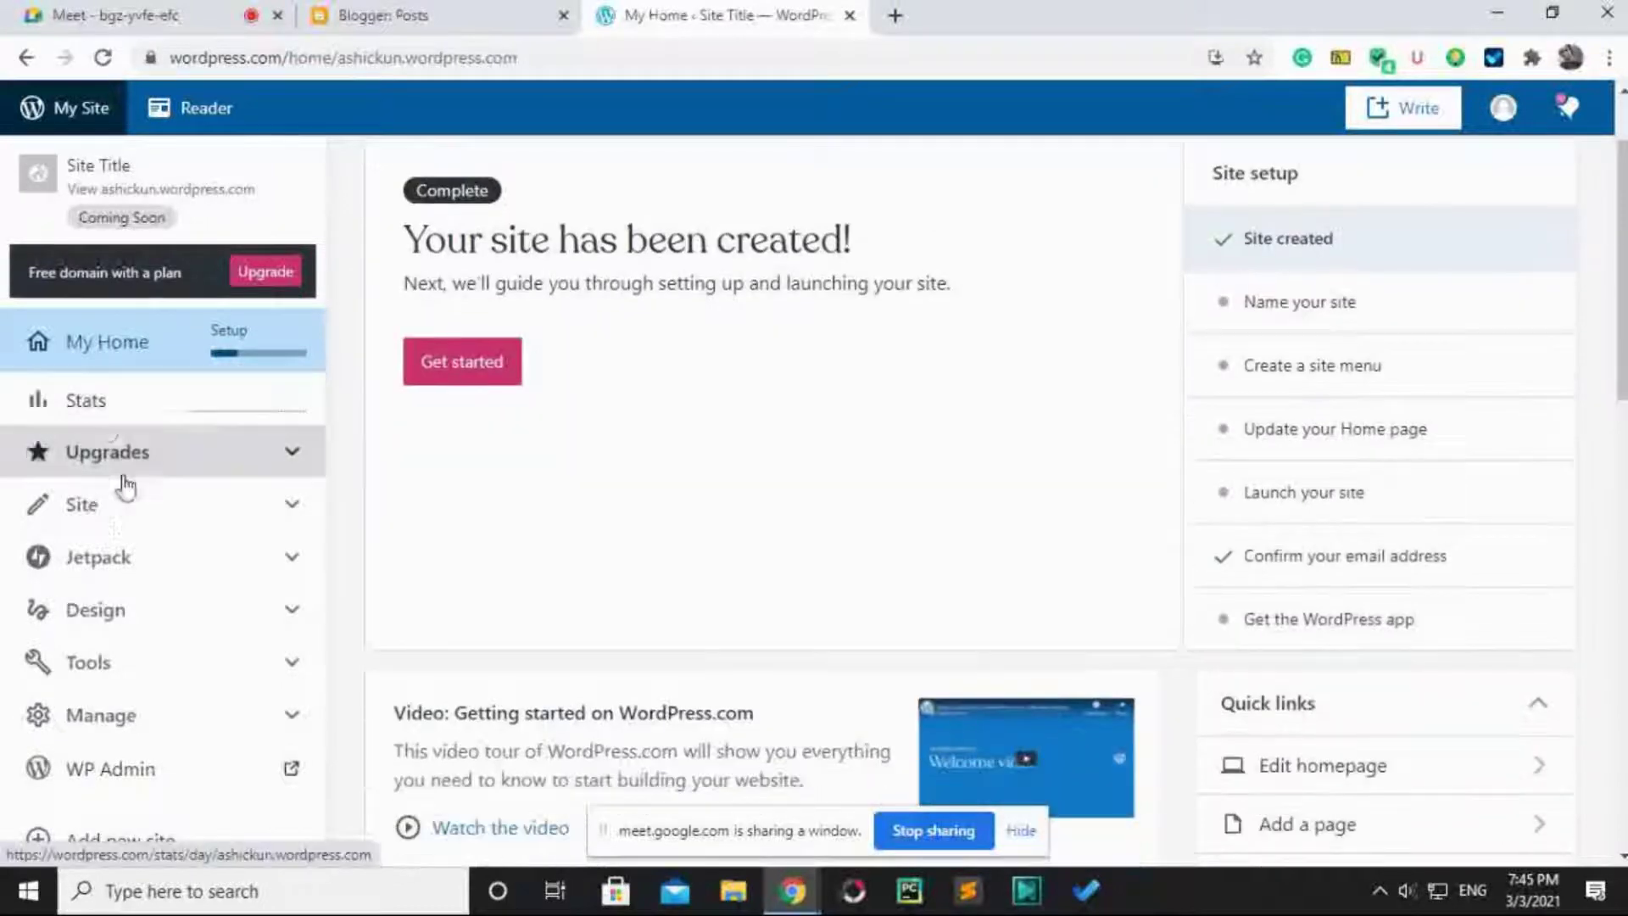
pyautogui.scroll(1, 566, 424)
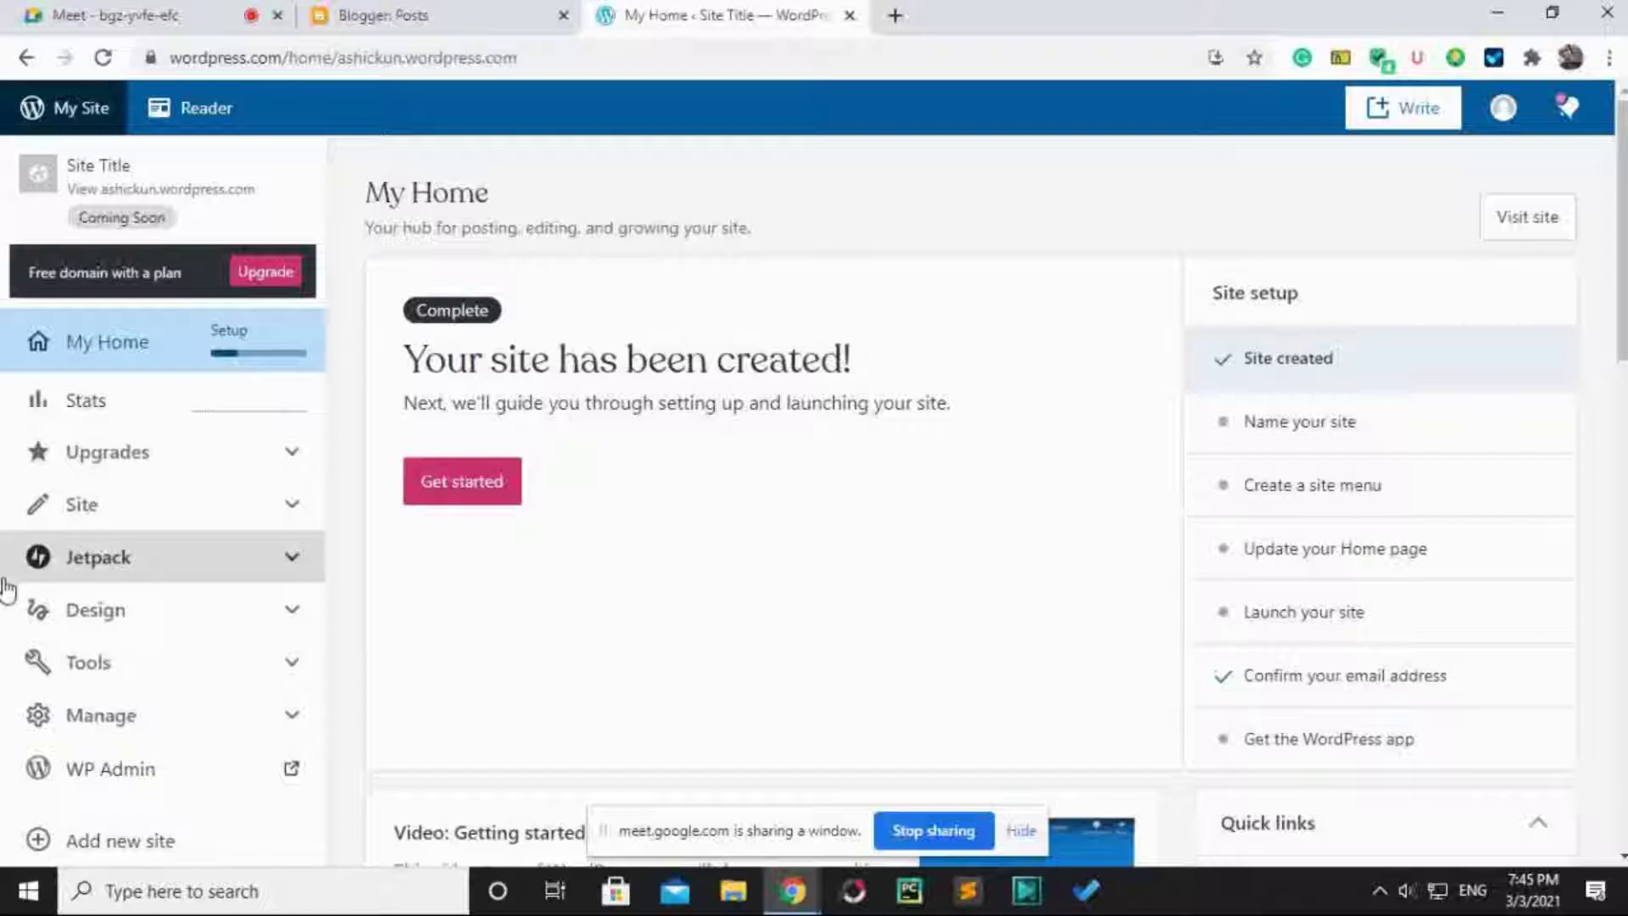
pyautogui.scroll(-3, 26, 602)
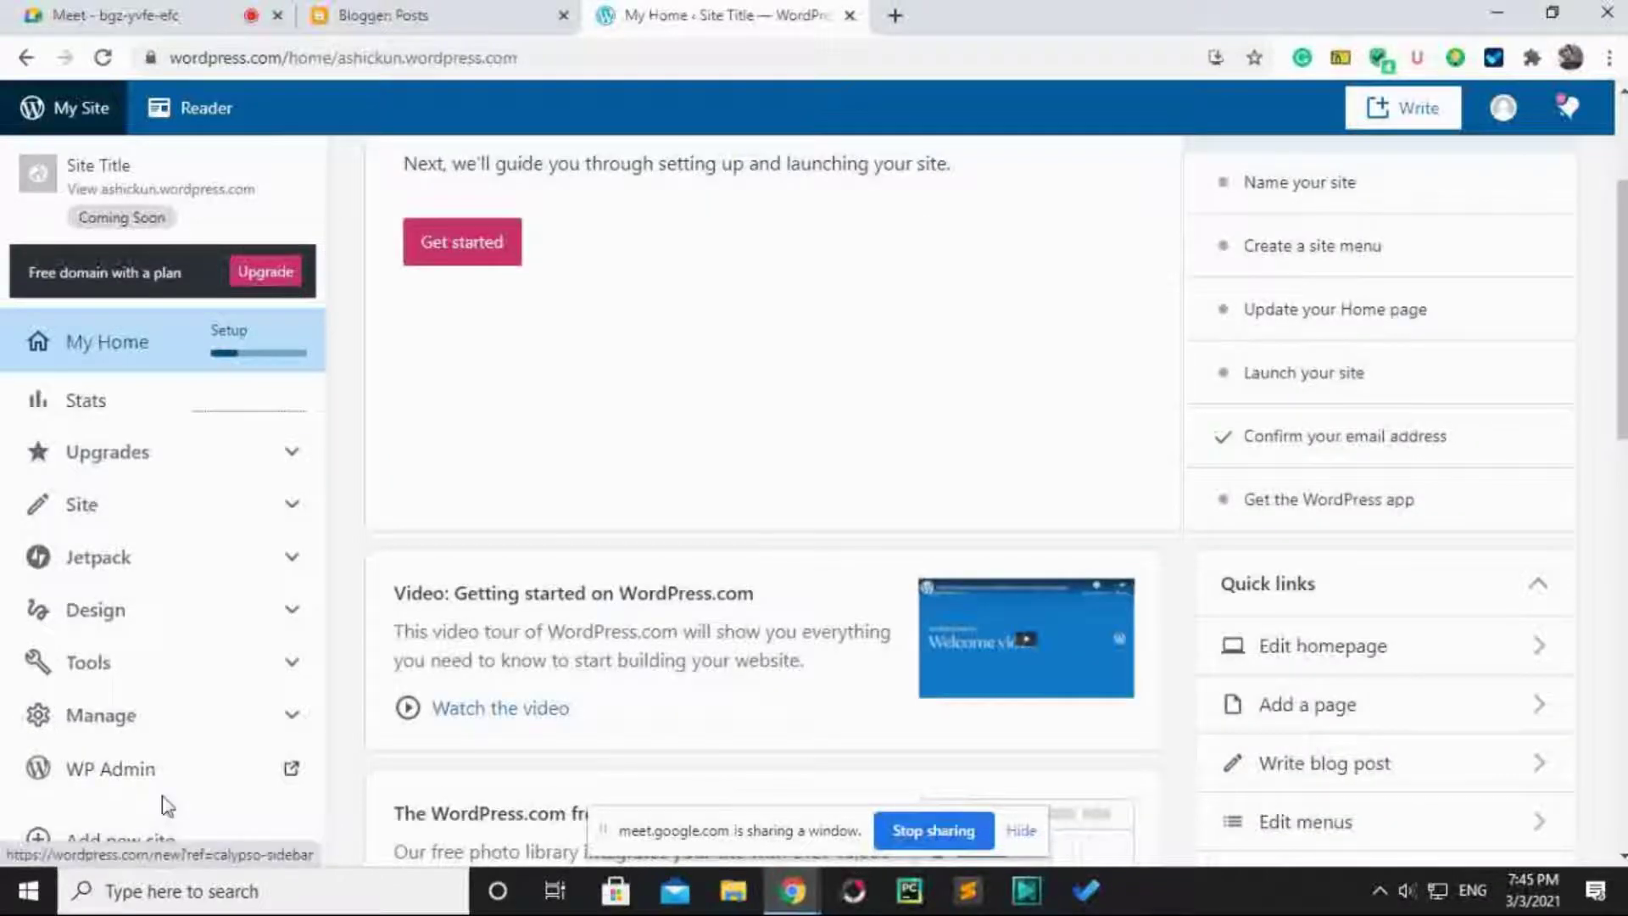
pyautogui.click(161, 778)
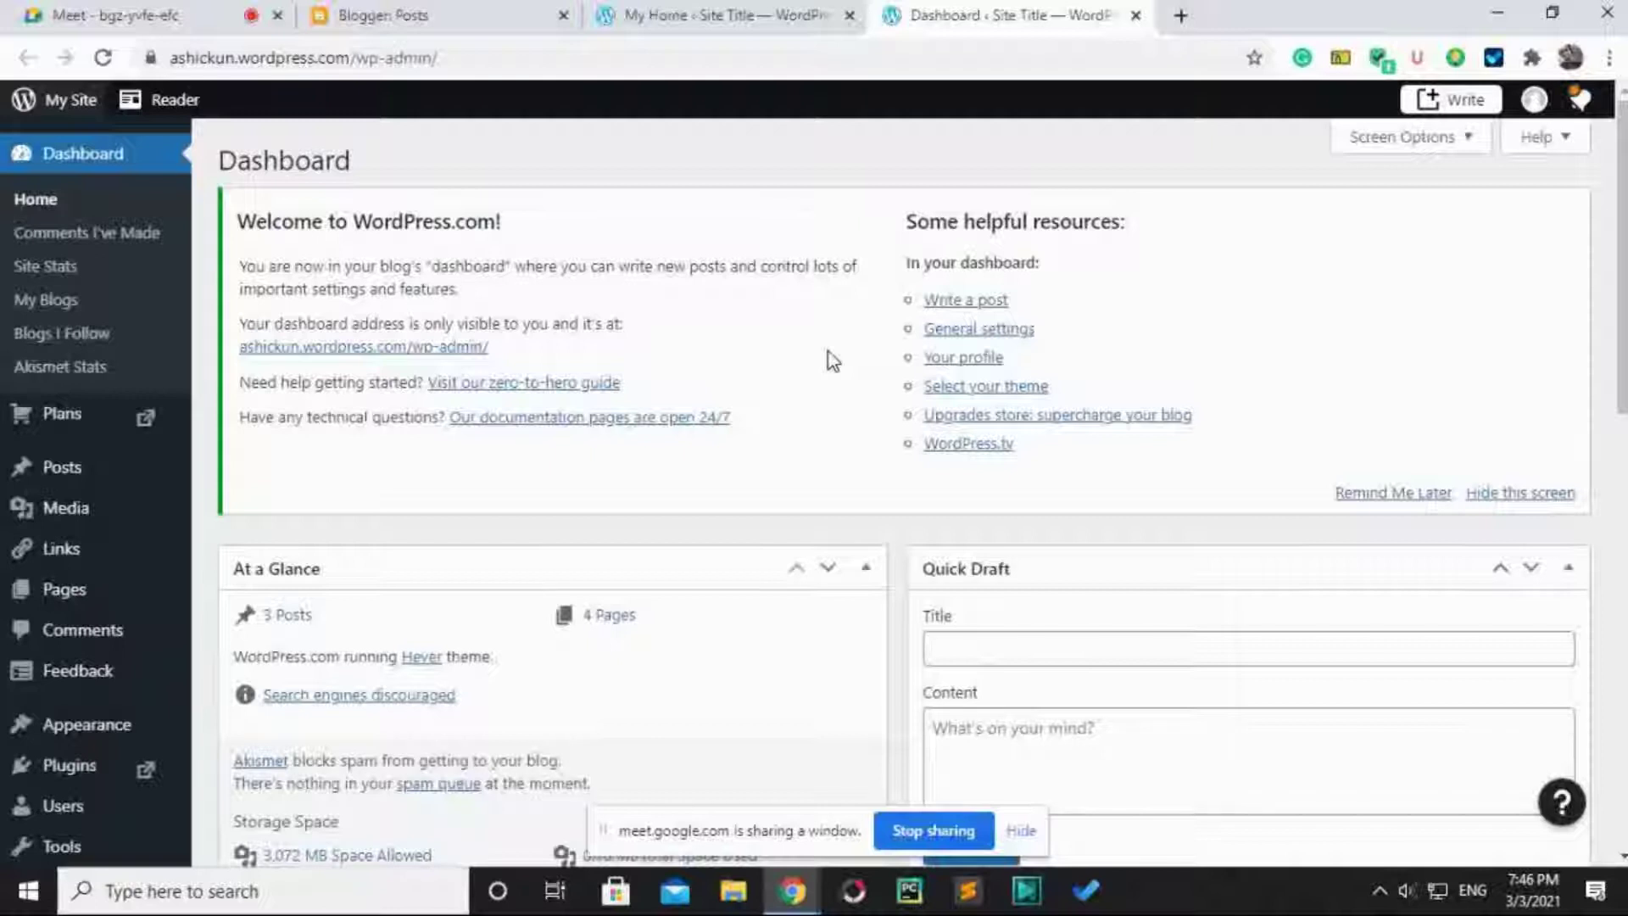
# Examine the WP Admin dashboard's navigation sections and its widgets, including At a Glance, Activity, What's Hot and Stats.
pyautogui.click(180, 9)
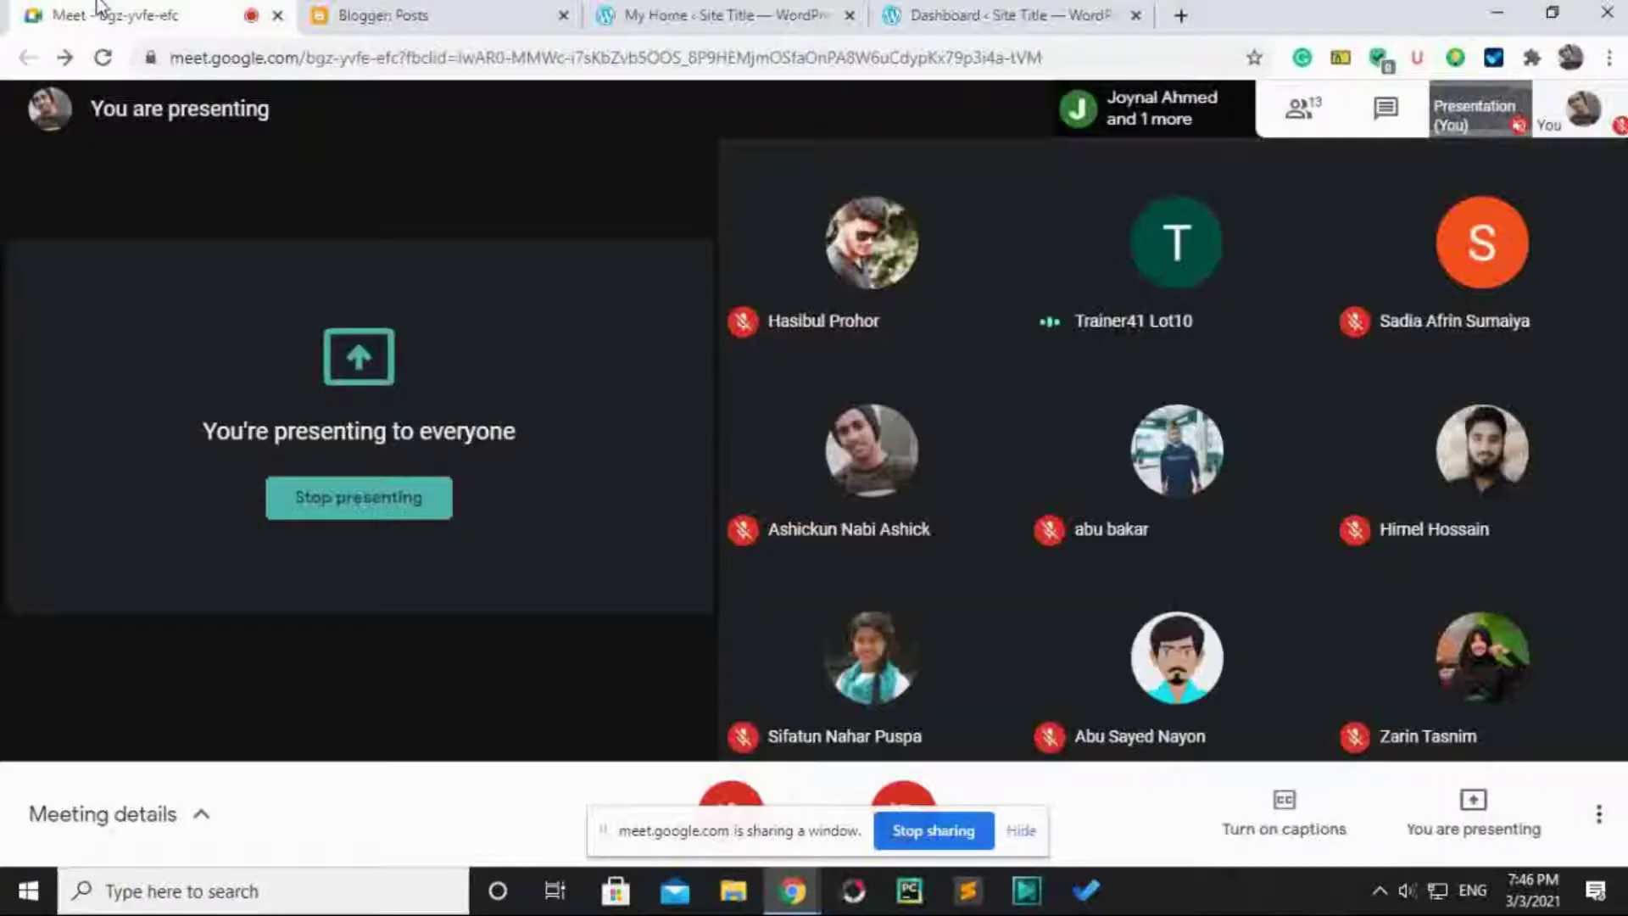
pyautogui.click(1100, 9)
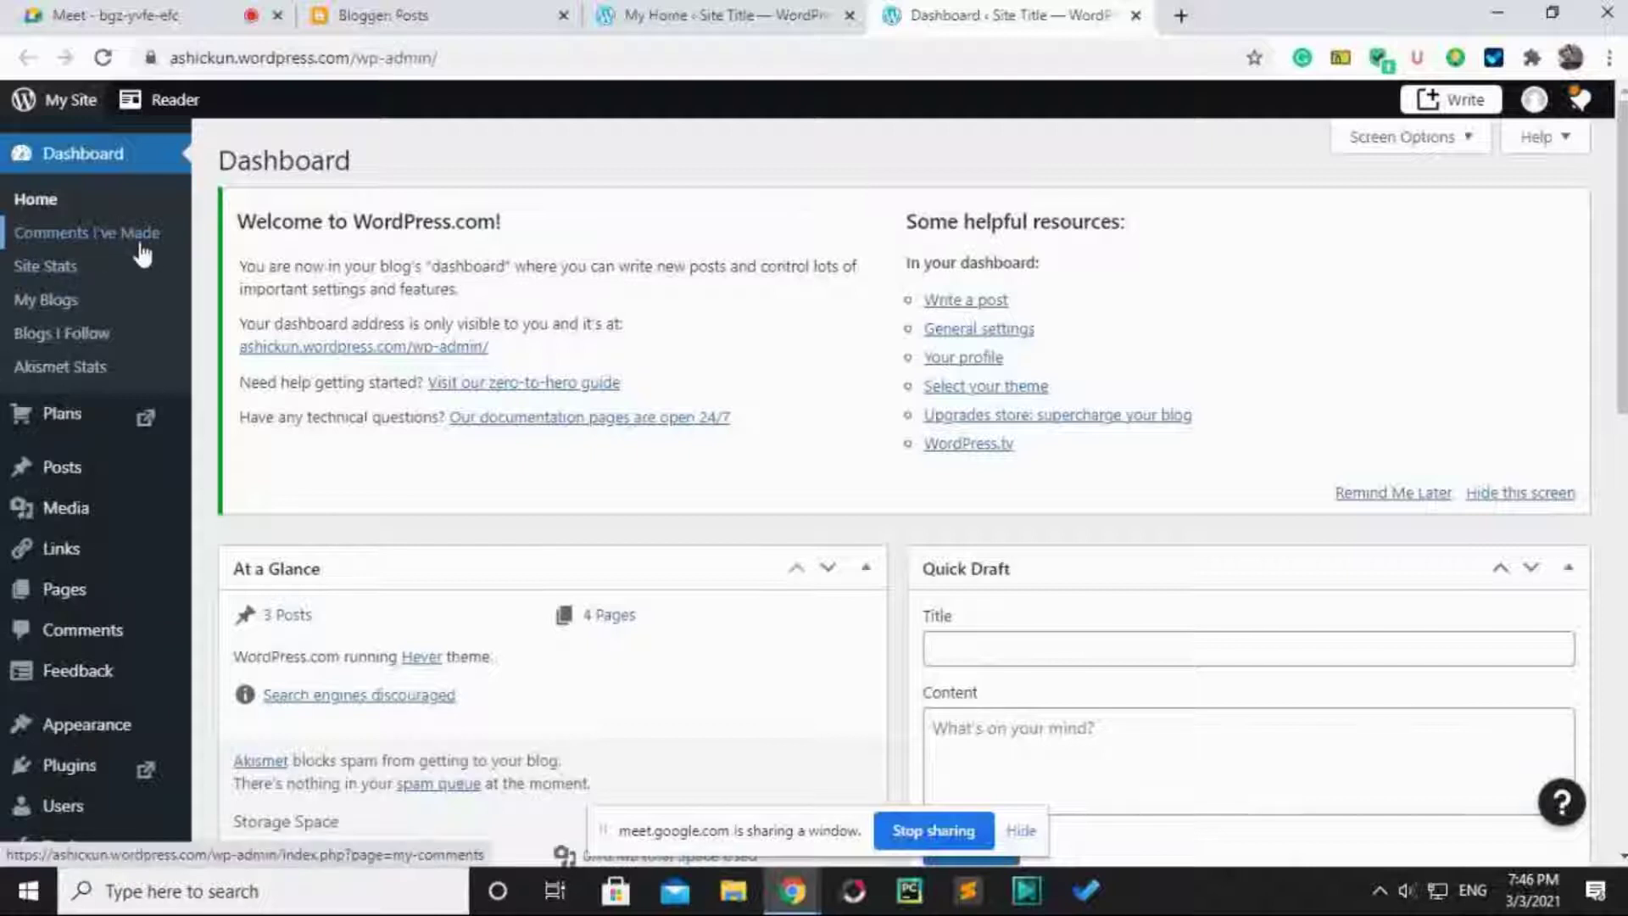
pyautogui.scroll(-1, 28, 266)
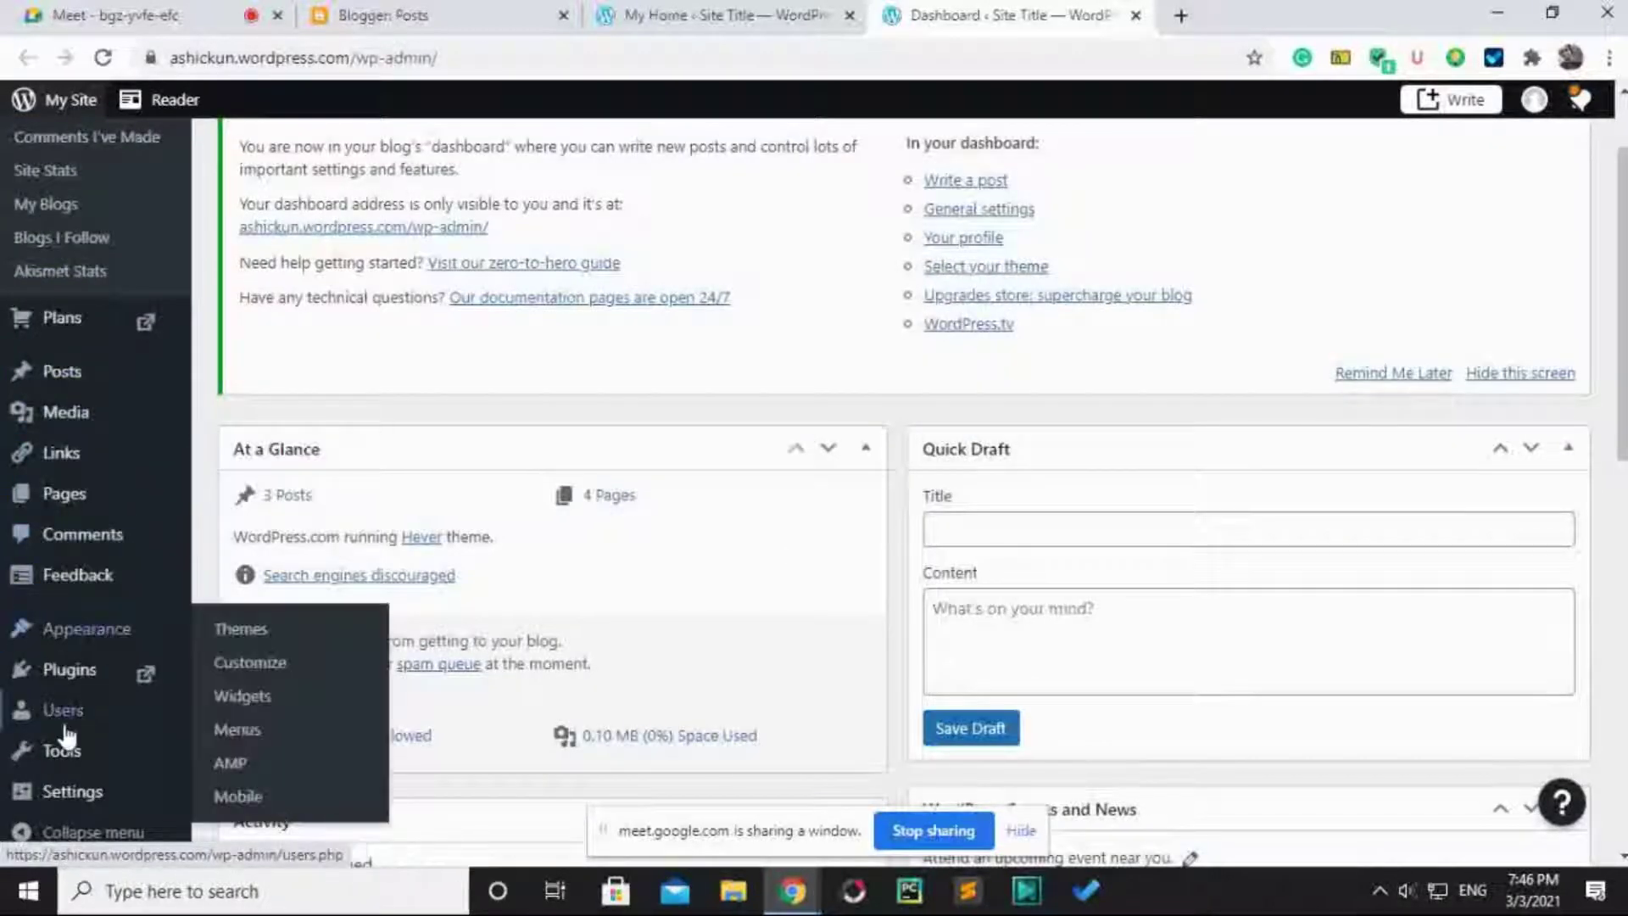
pyautogui.scroll(1, 637, 632)
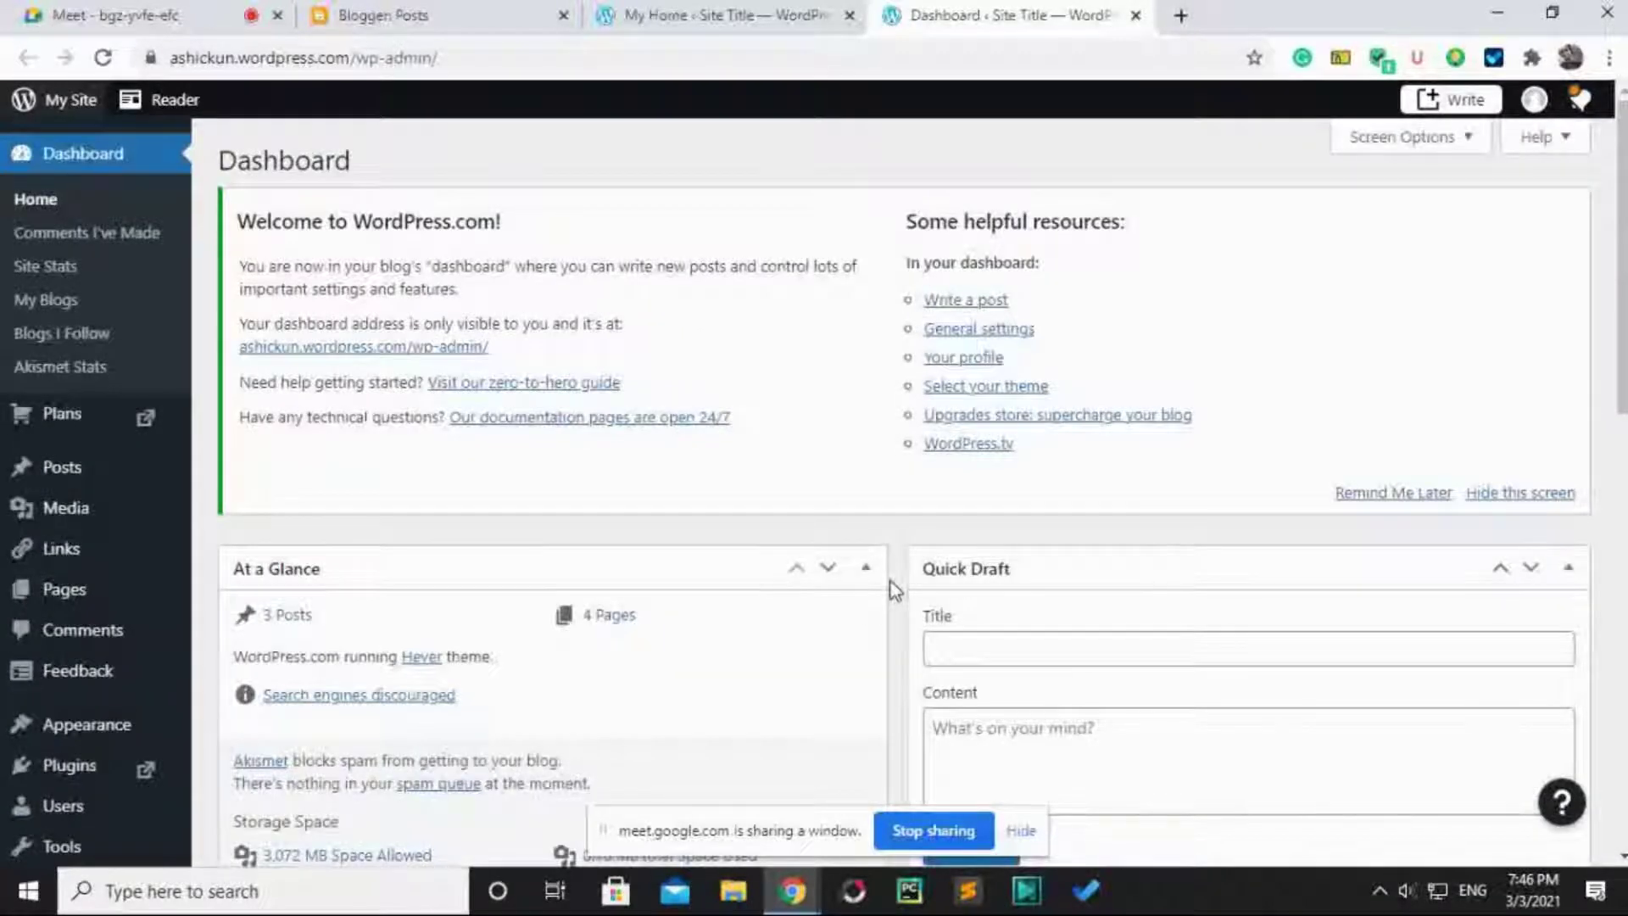
pyautogui.scroll(-3, 896, 591)
pyautogui.scroll(-2, 895, 590)
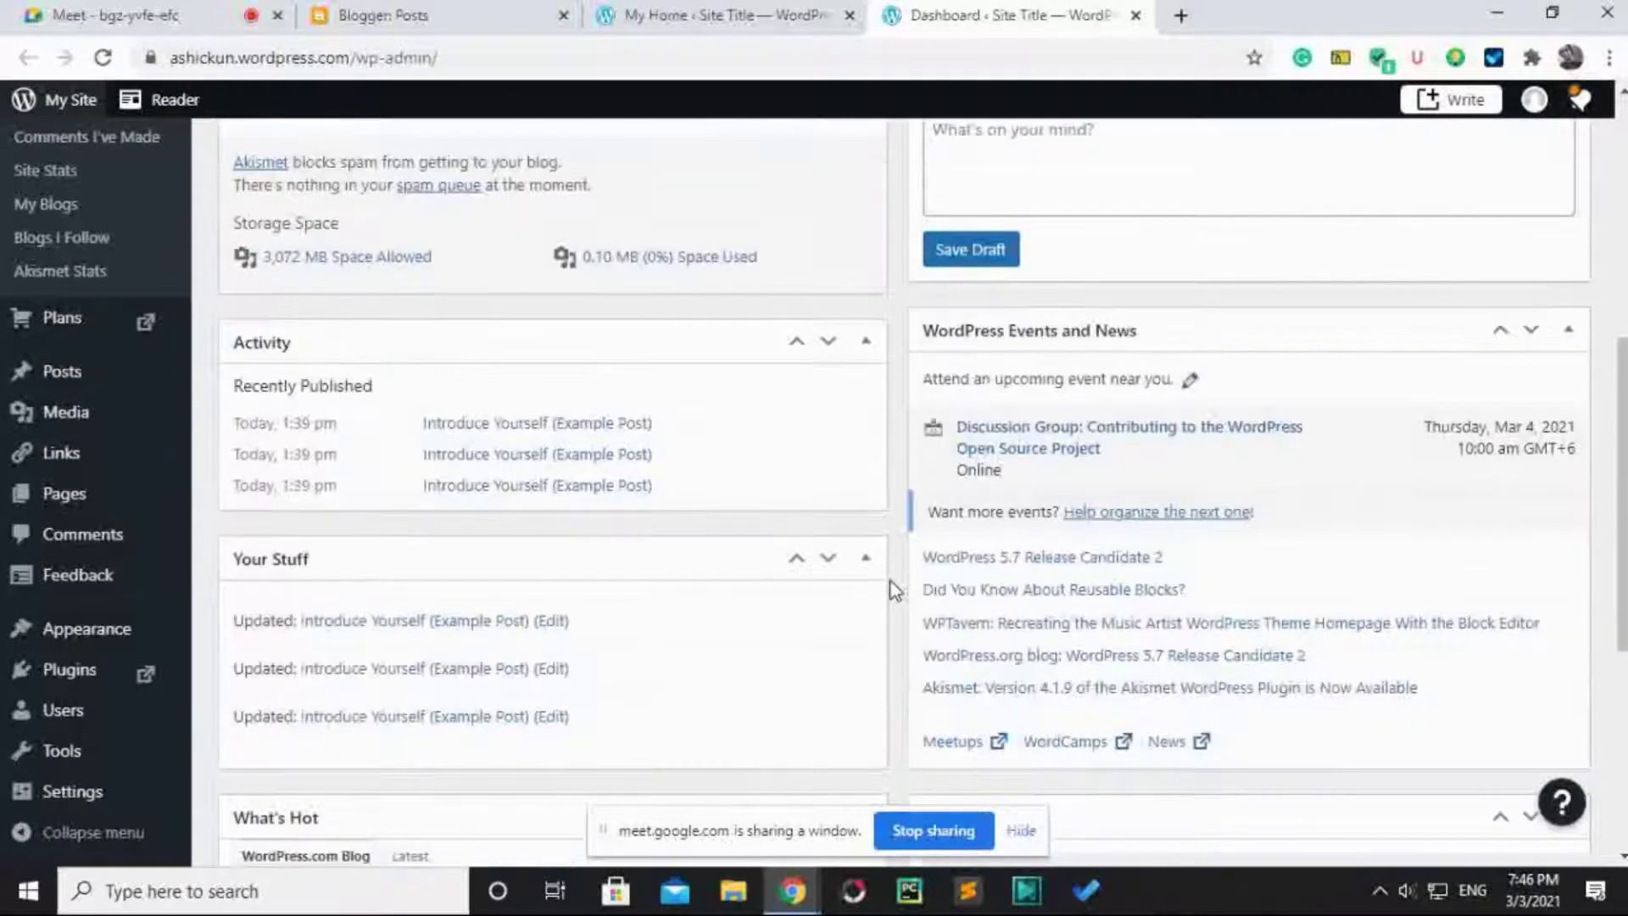
pyautogui.scroll(-2, 895, 591)
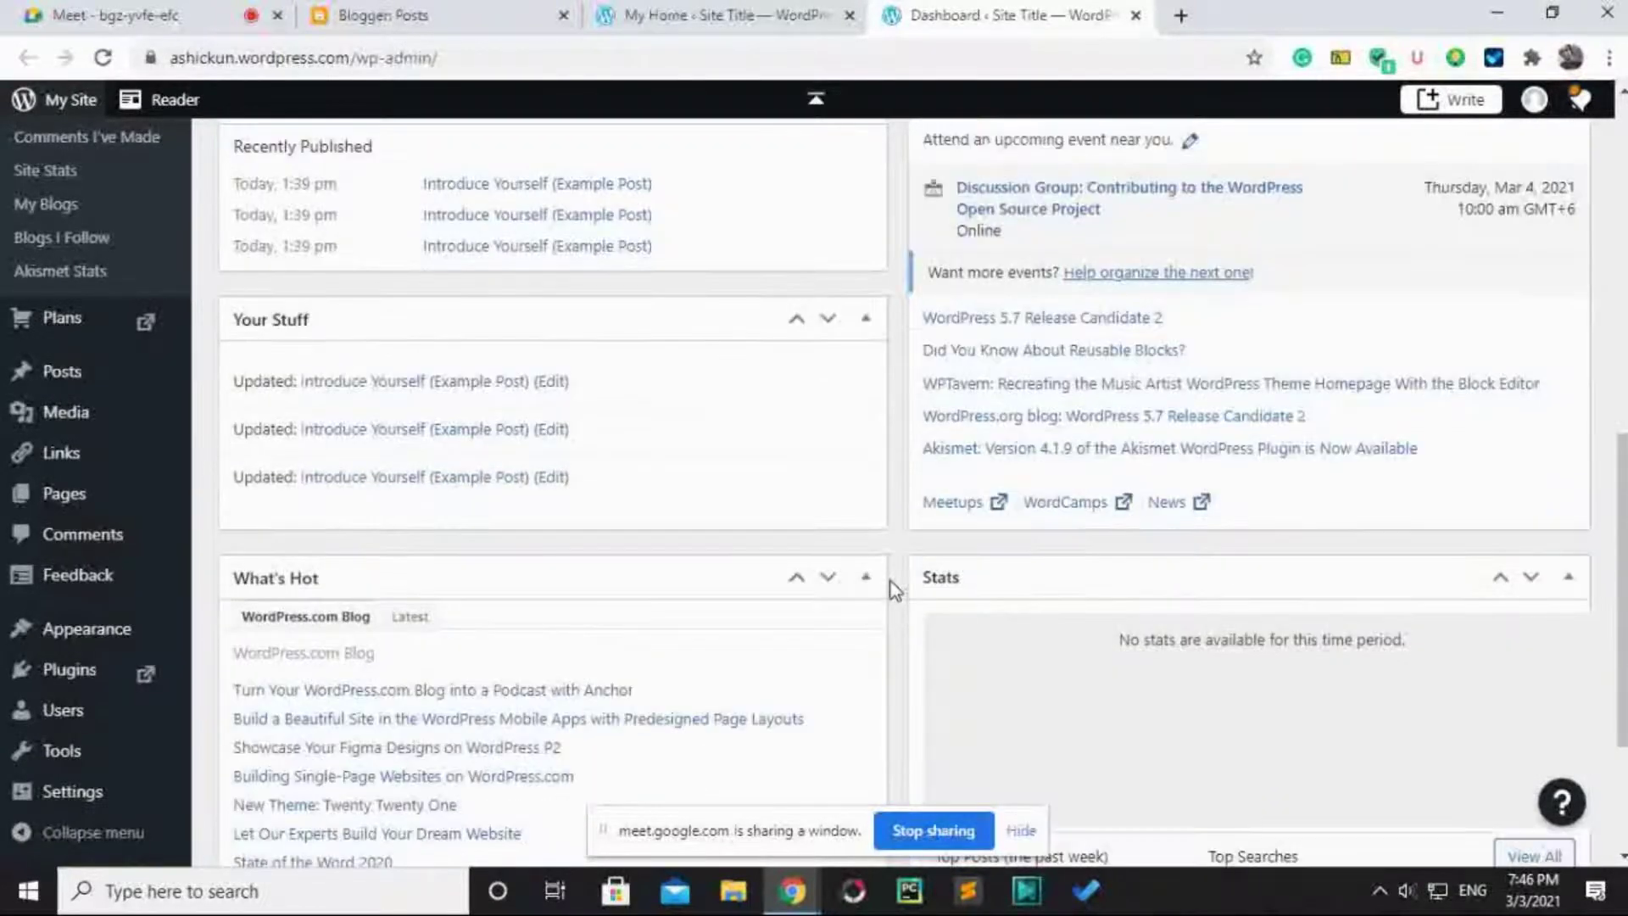
pyautogui.scroll(-2, 895, 591)
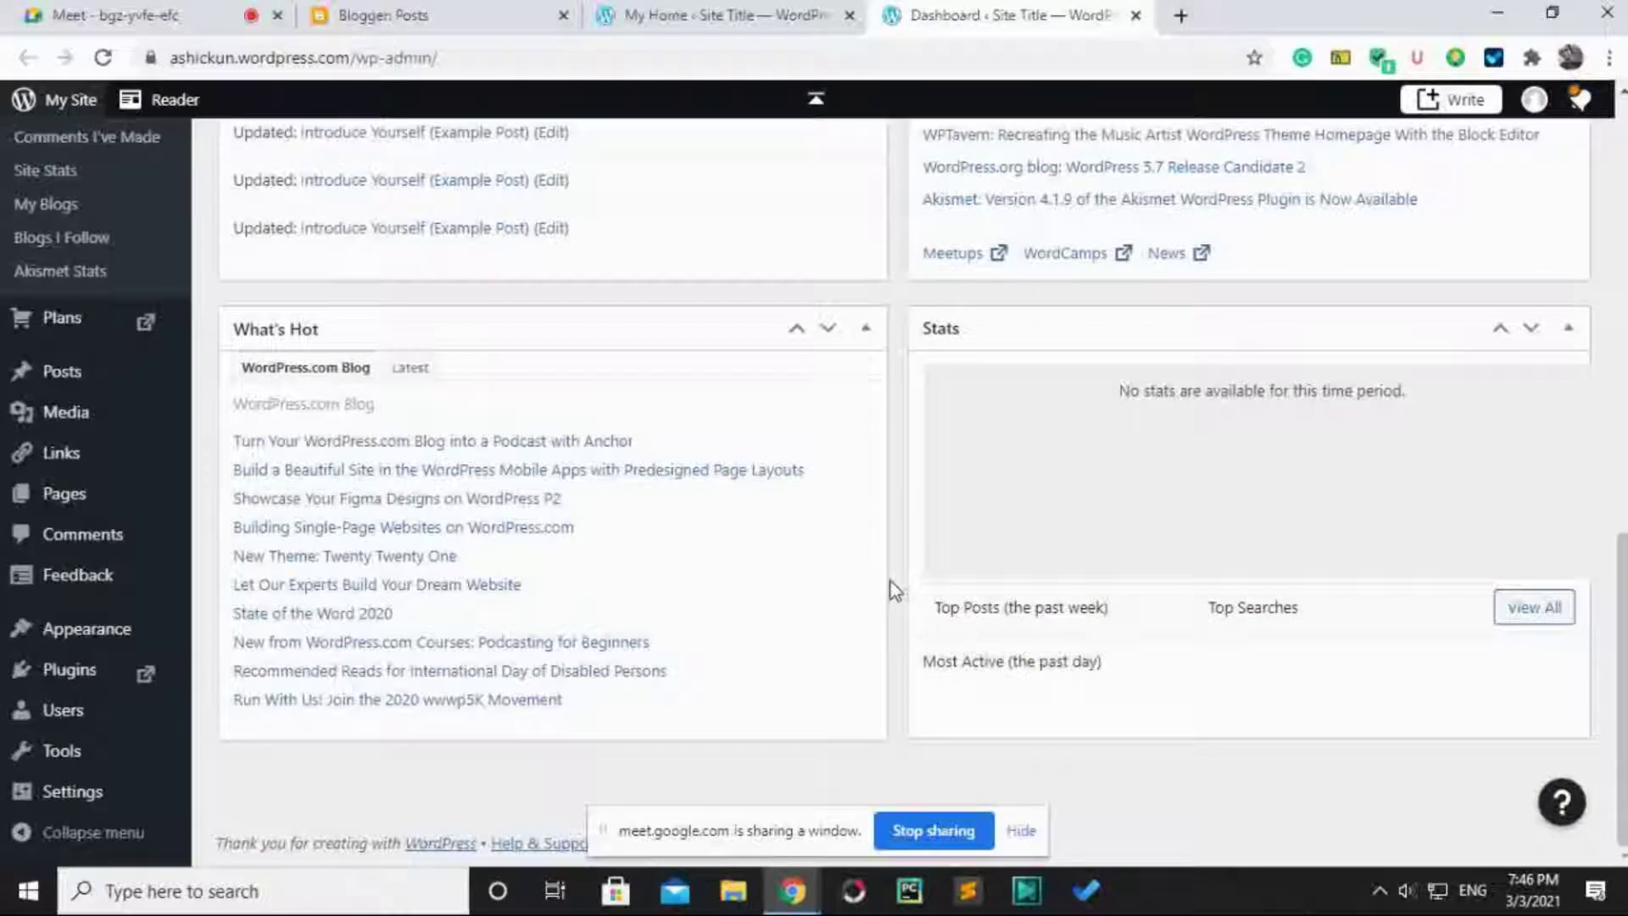
pyautogui.scroll(2, 895, 591)
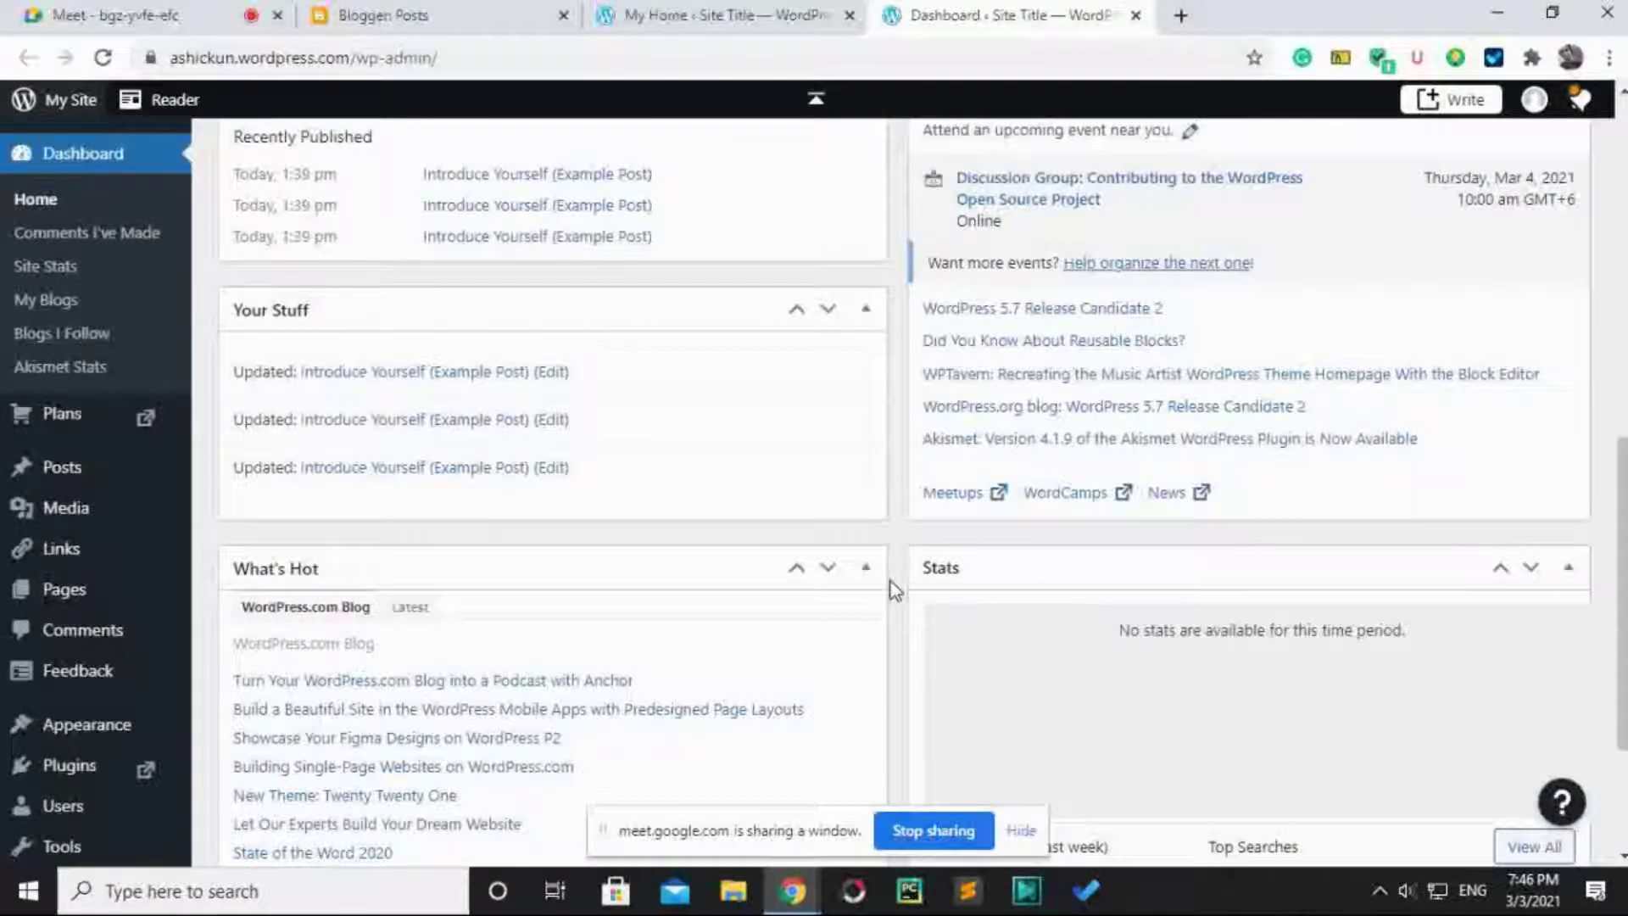
pyautogui.scroll(5, 890, 591)
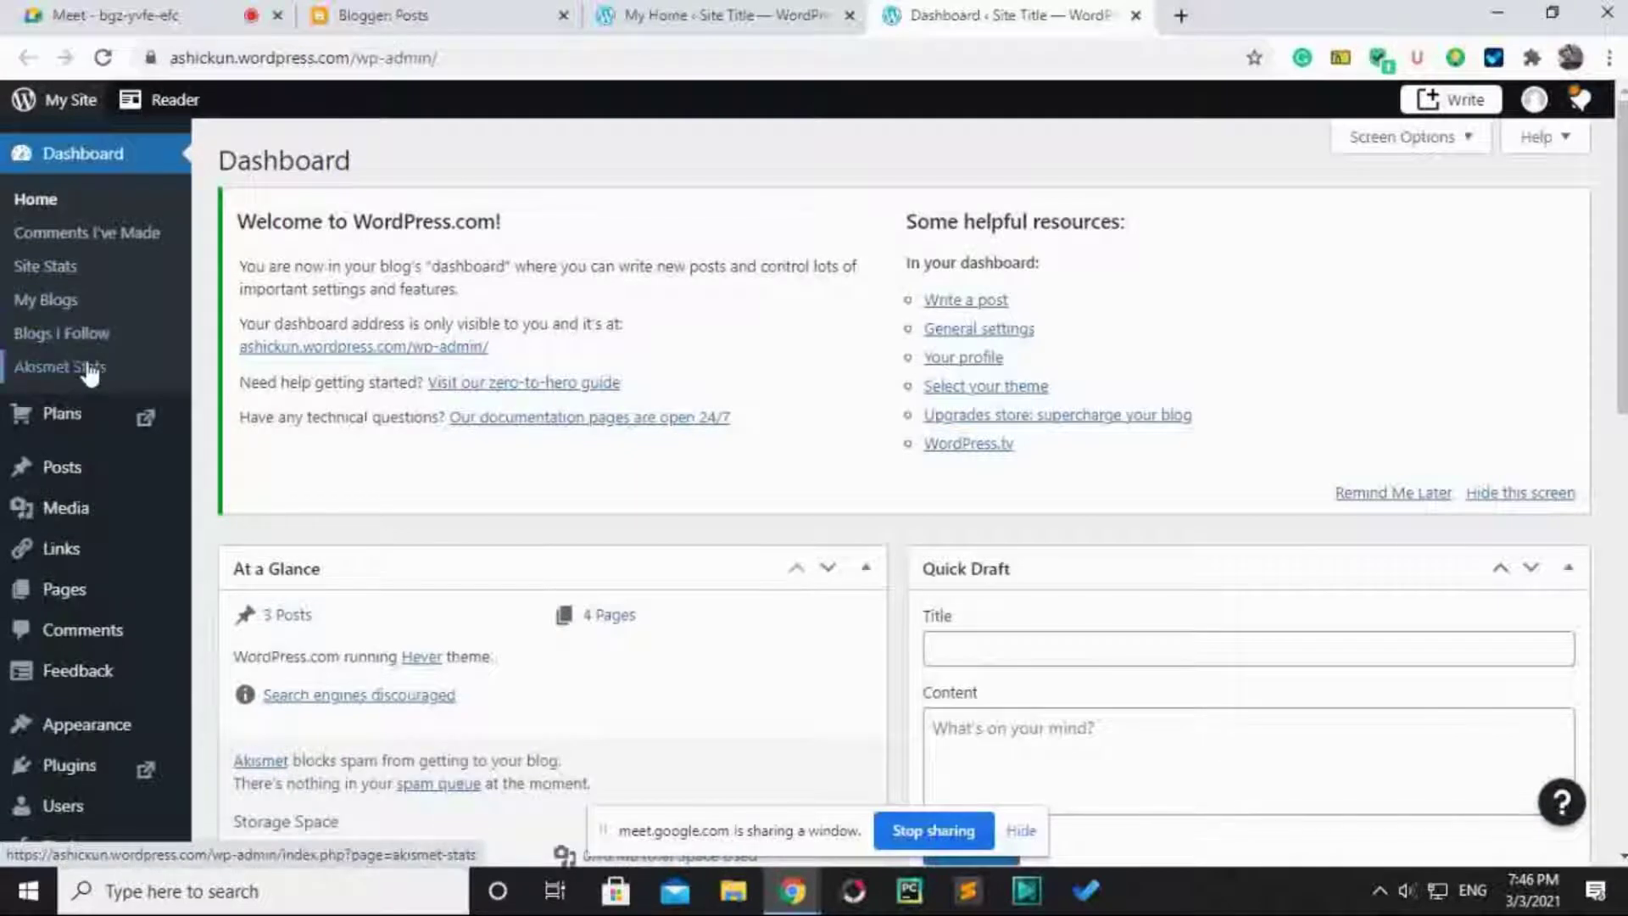
# Examine the dashboard navigation's submenus, from Plans, Media, Links and Pages through Feedback and Appearance.
pyautogui.moveTo(98, 412)
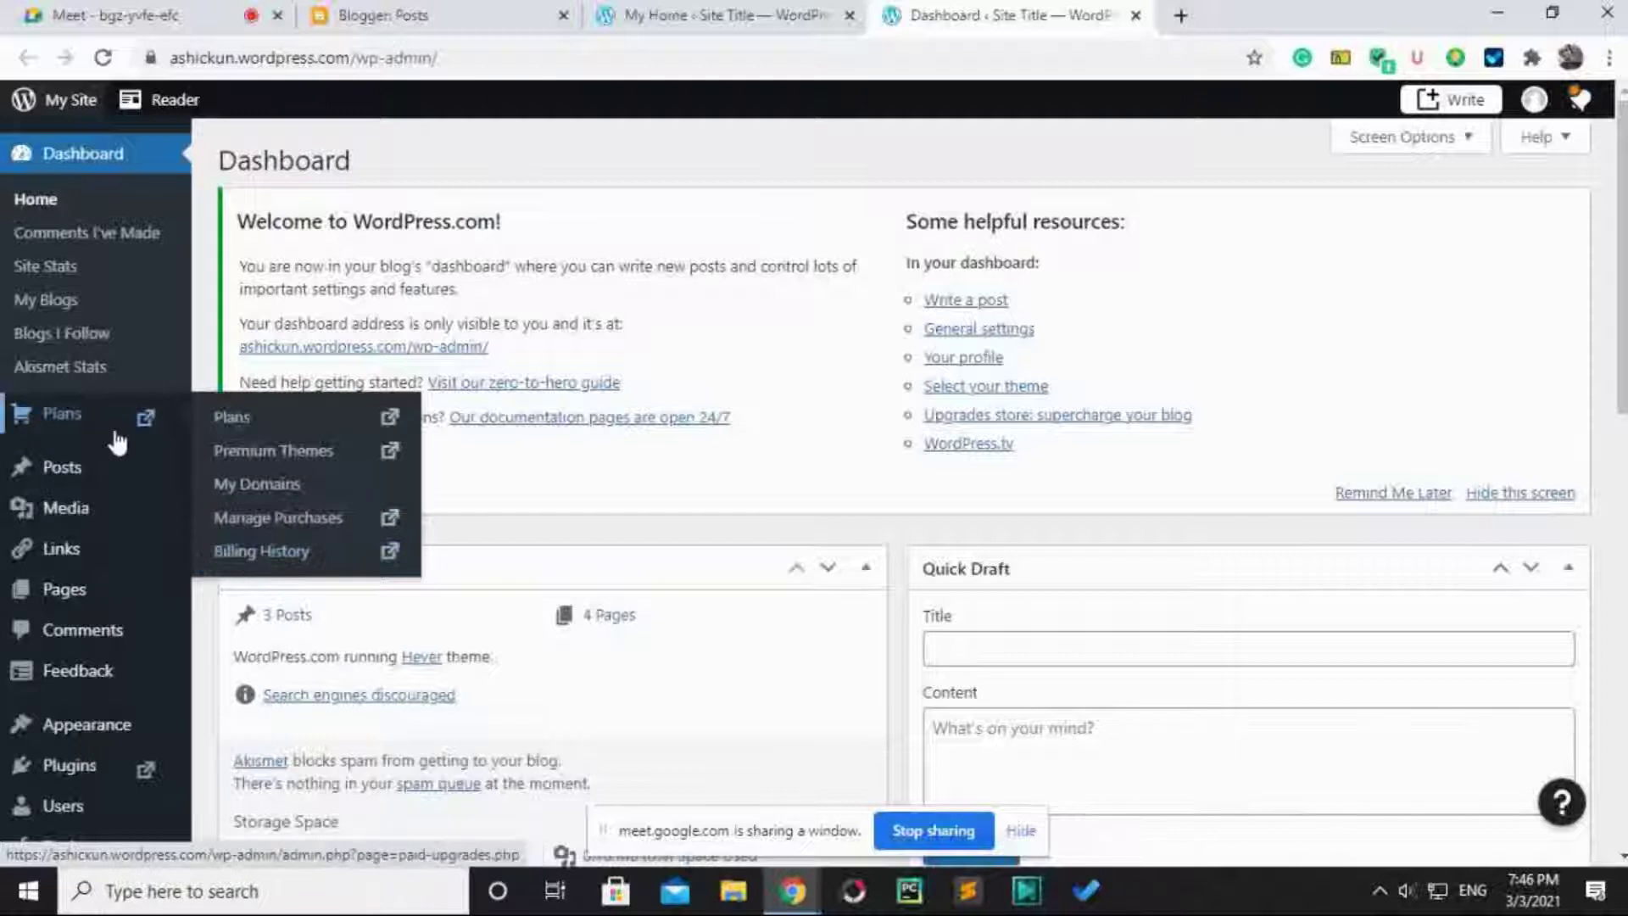
pyautogui.moveTo(81, 471)
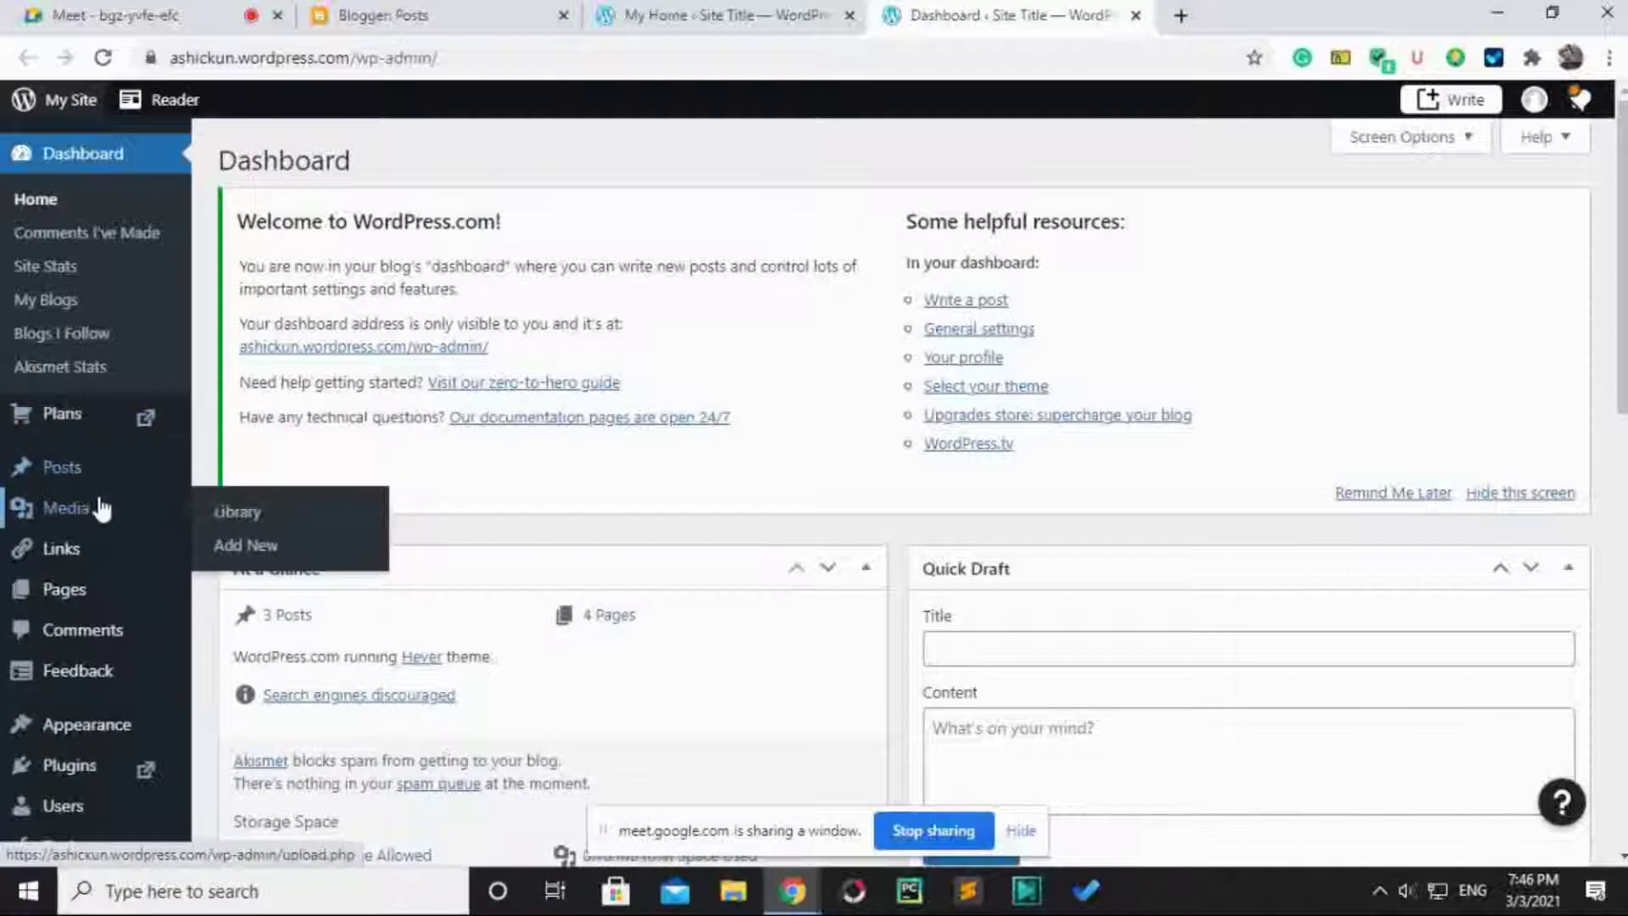
pyautogui.moveTo(100, 556)
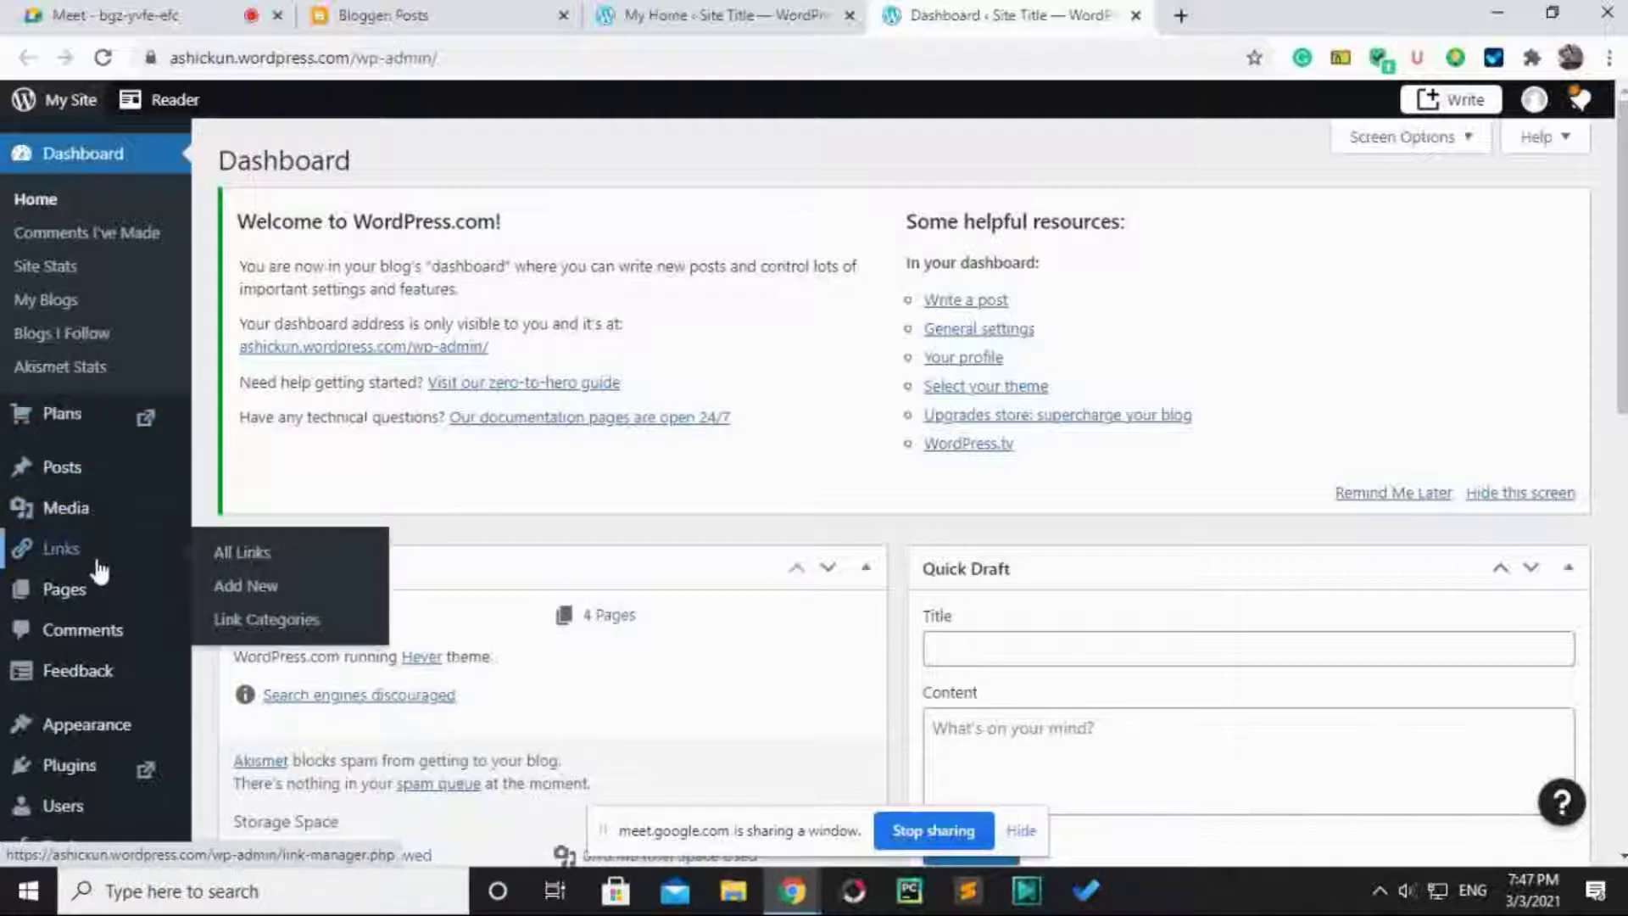
pyautogui.moveTo(96, 592)
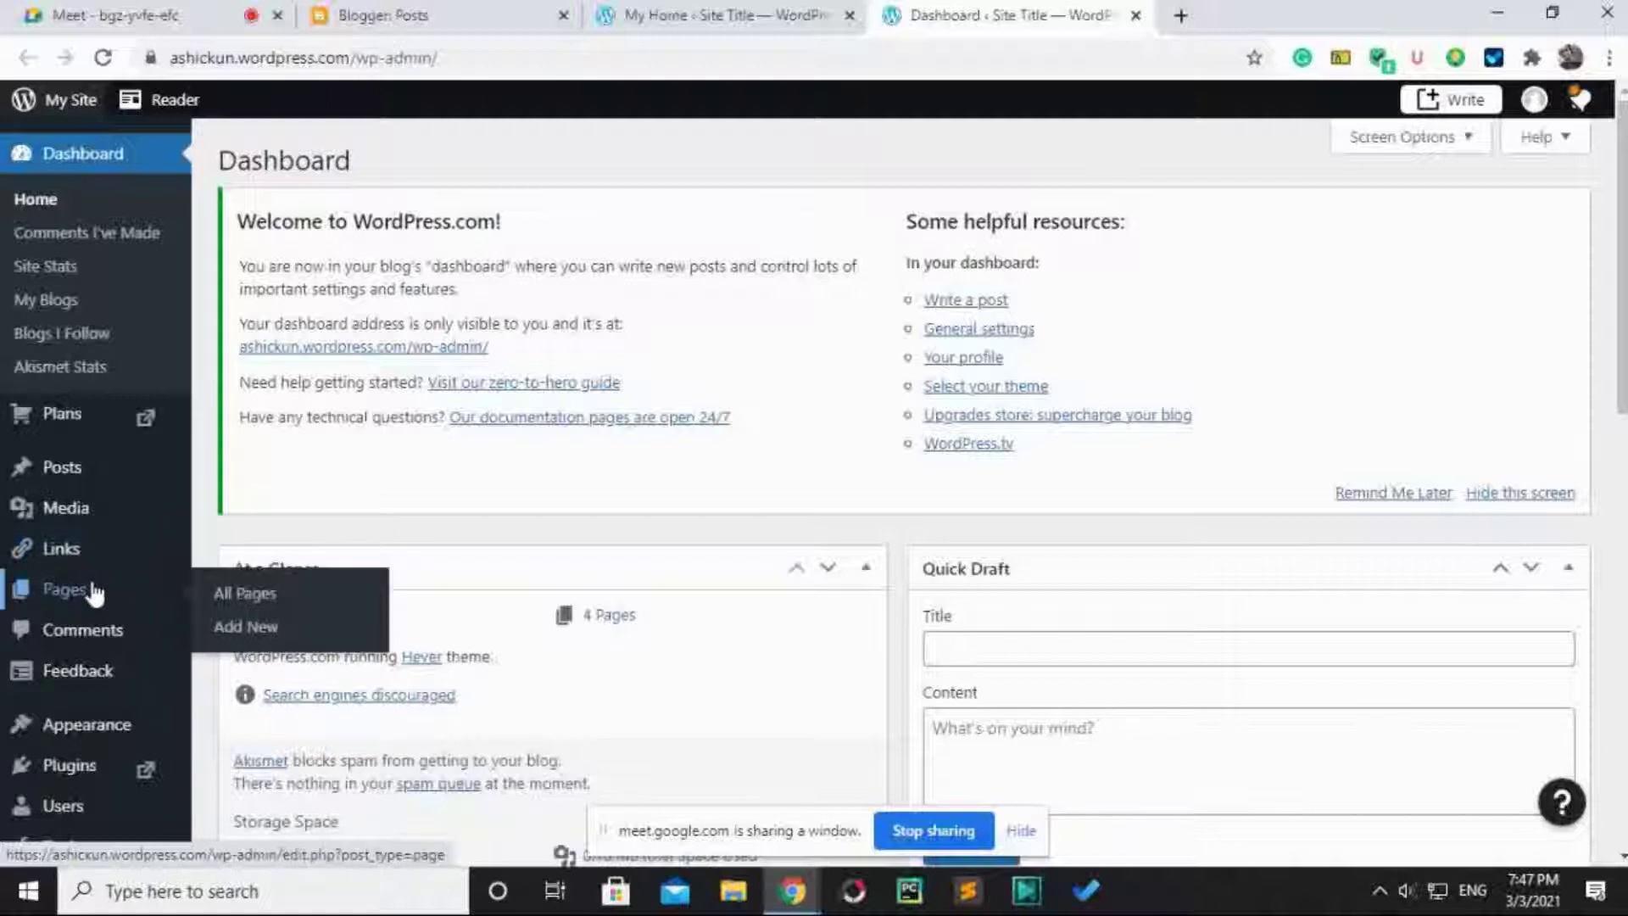
pyautogui.moveTo(85, 697)
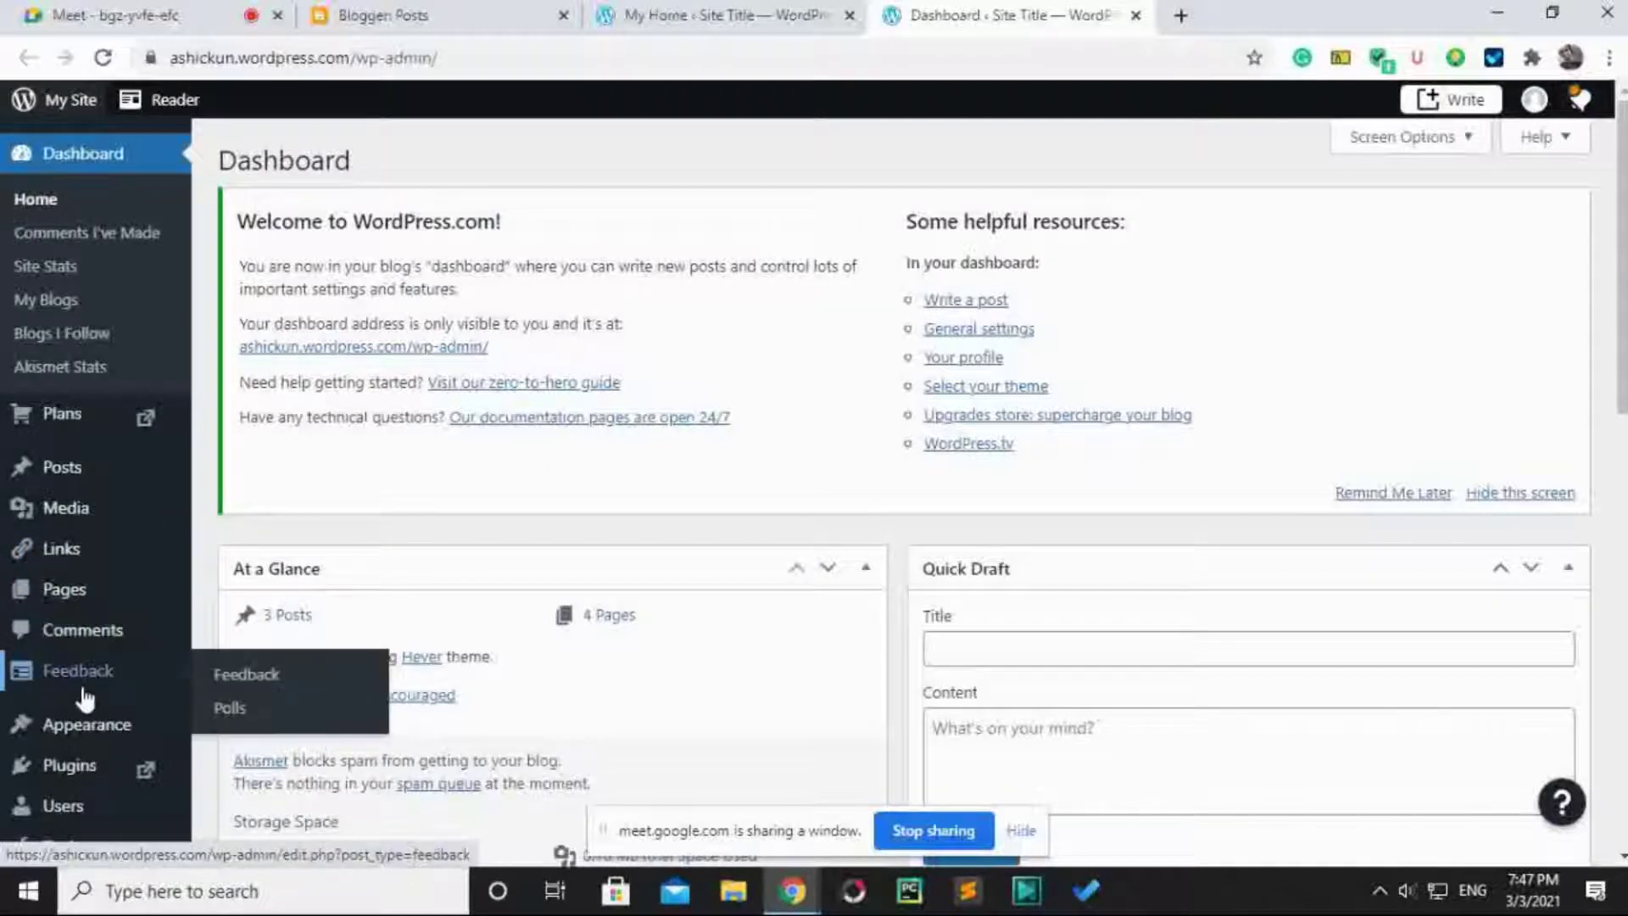
pyautogui.scroll(-1, 85, 697)
pyautogui.moveTo(78, 646)
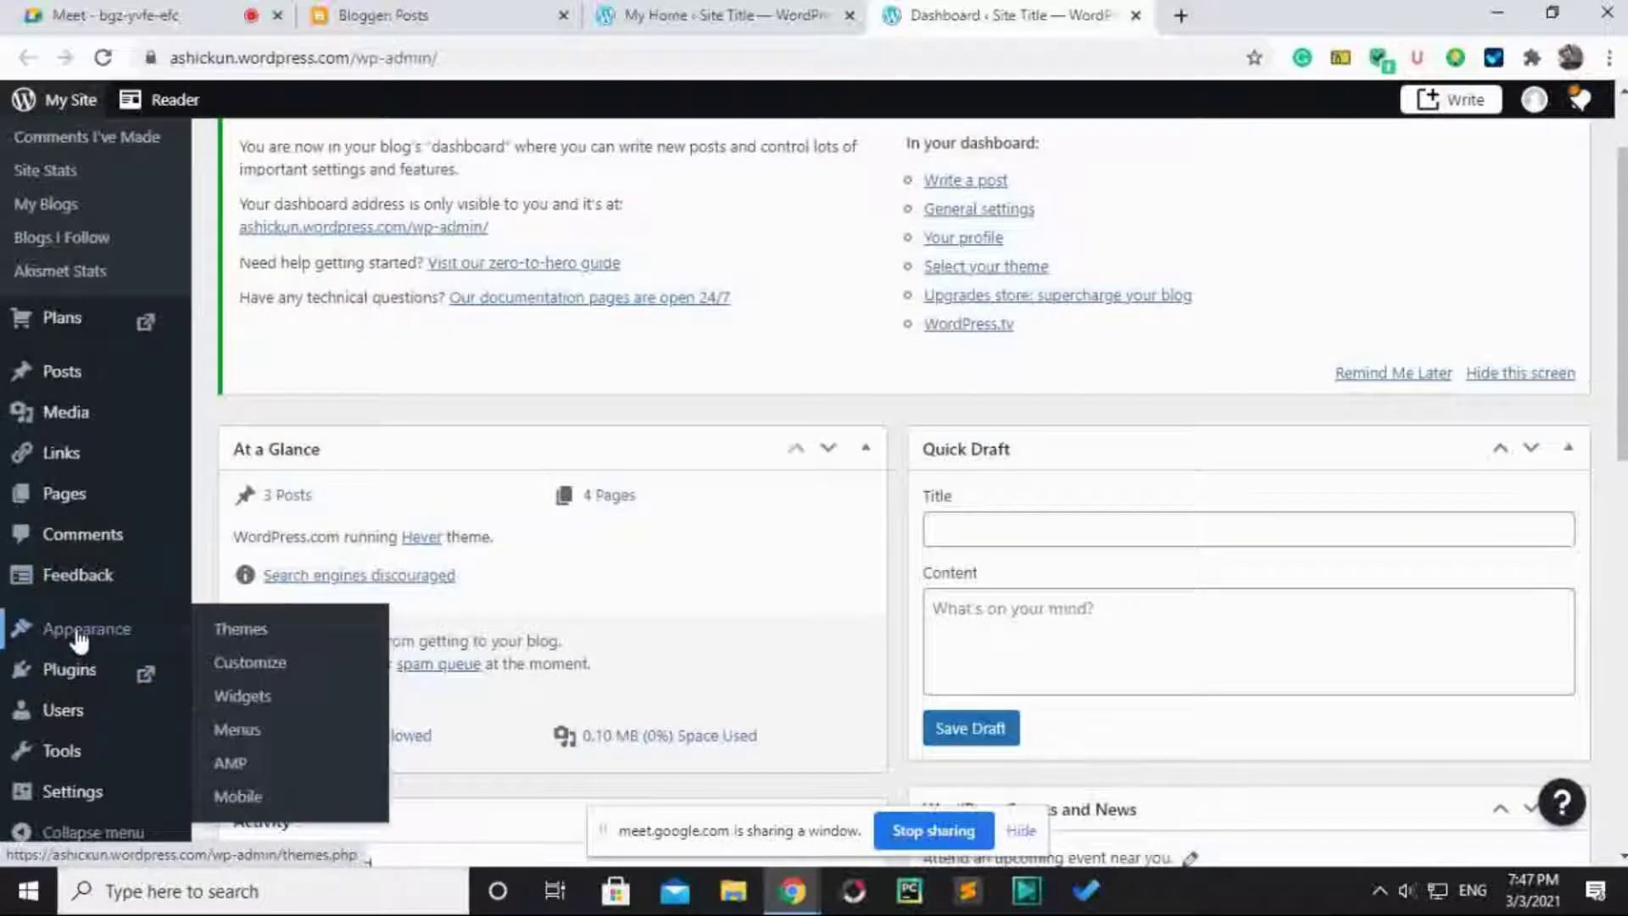
# Open the site's Plugins page and look through its featured and popular plugins.
pyautogui.click(98, 676)
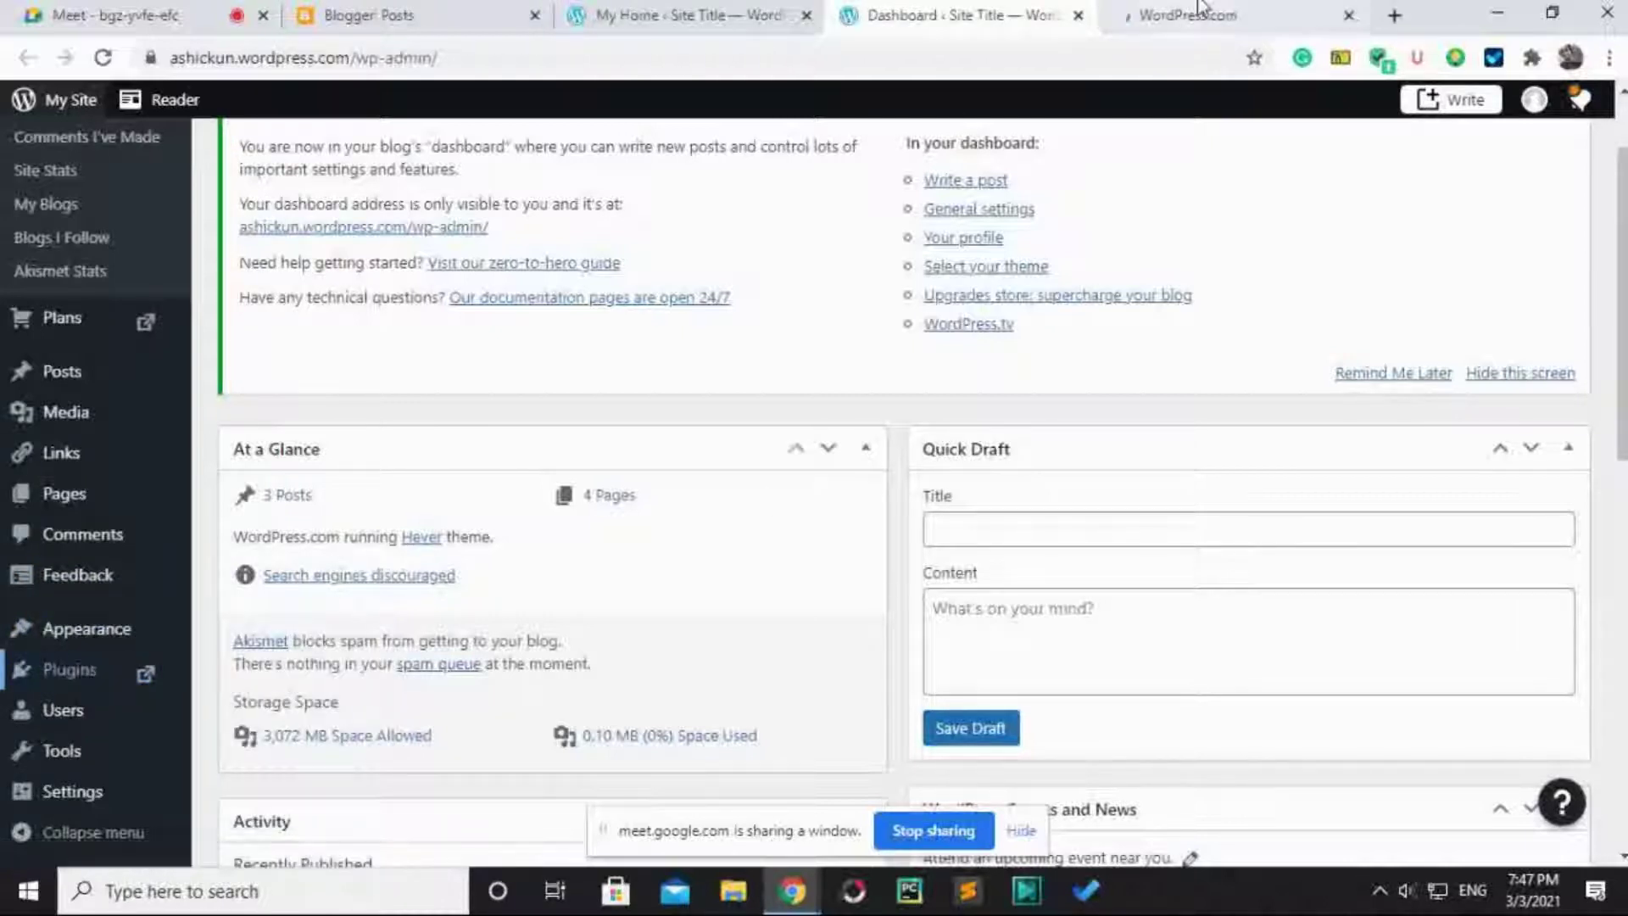
pyautogui.click(1199, 9)
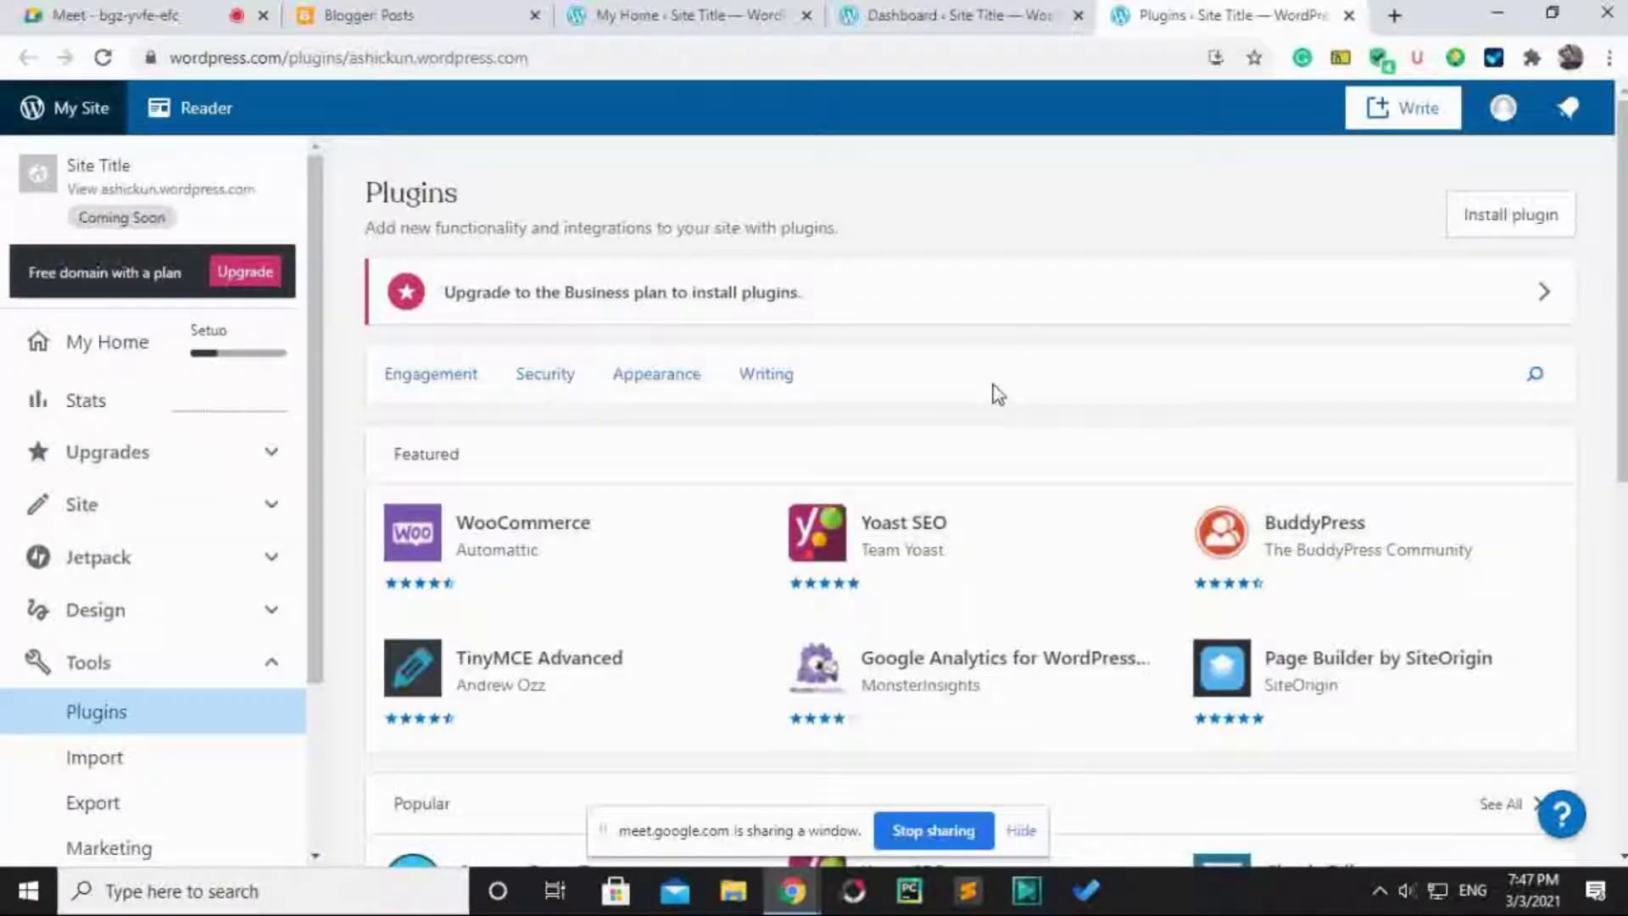
pyautogui.scroll(-3, 211, 594)
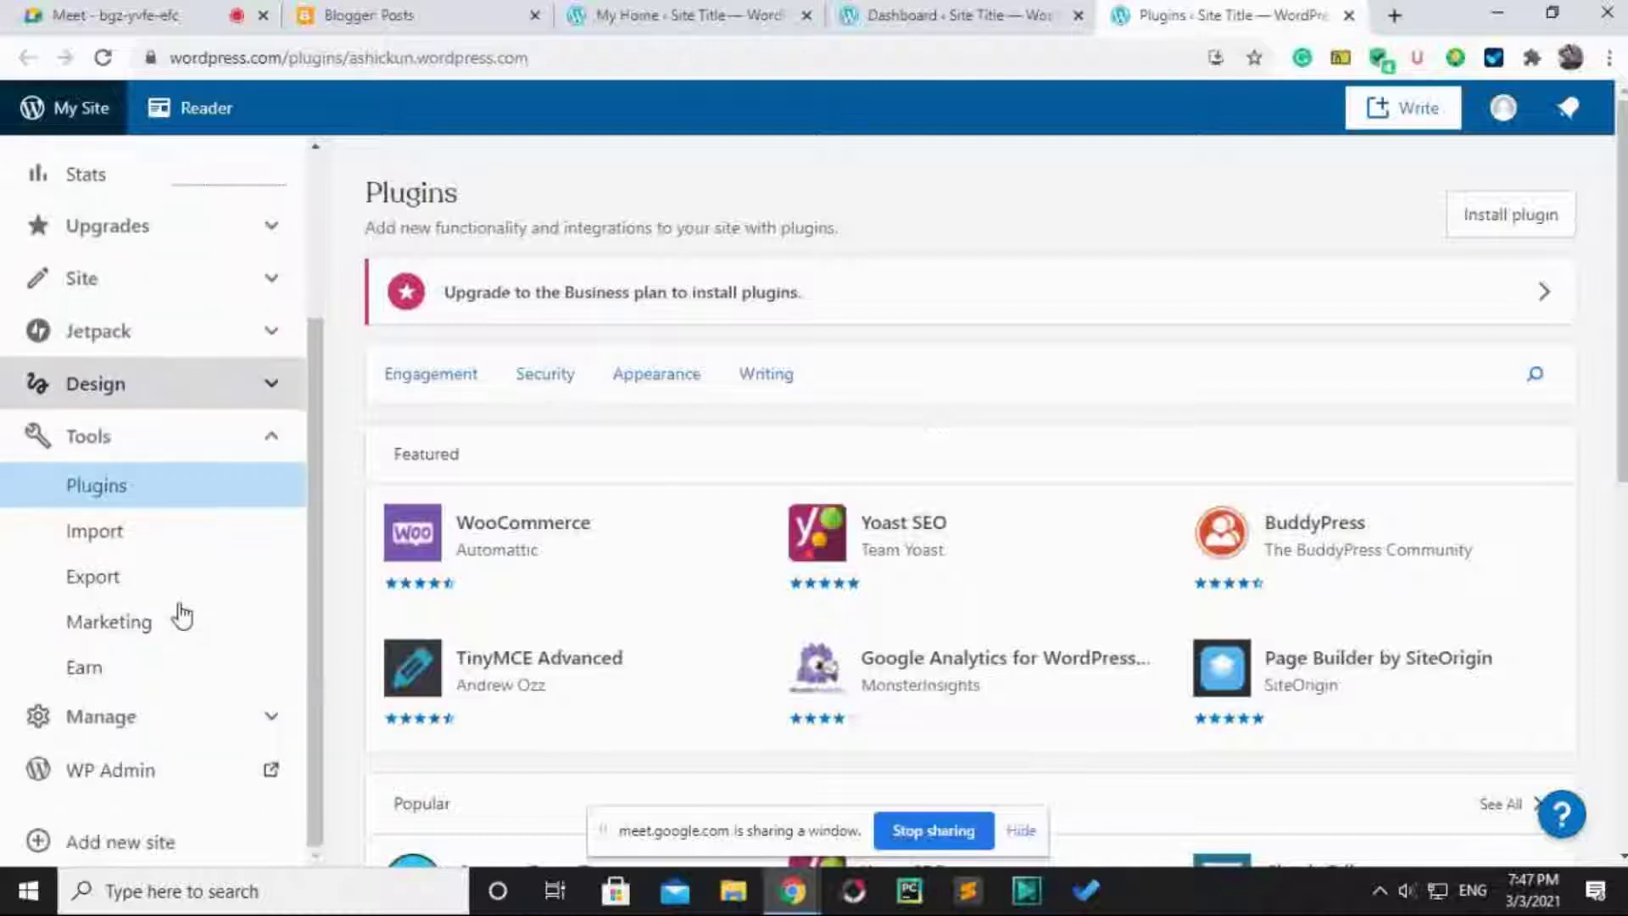
pyautogui.scroll(3, 180, 614)
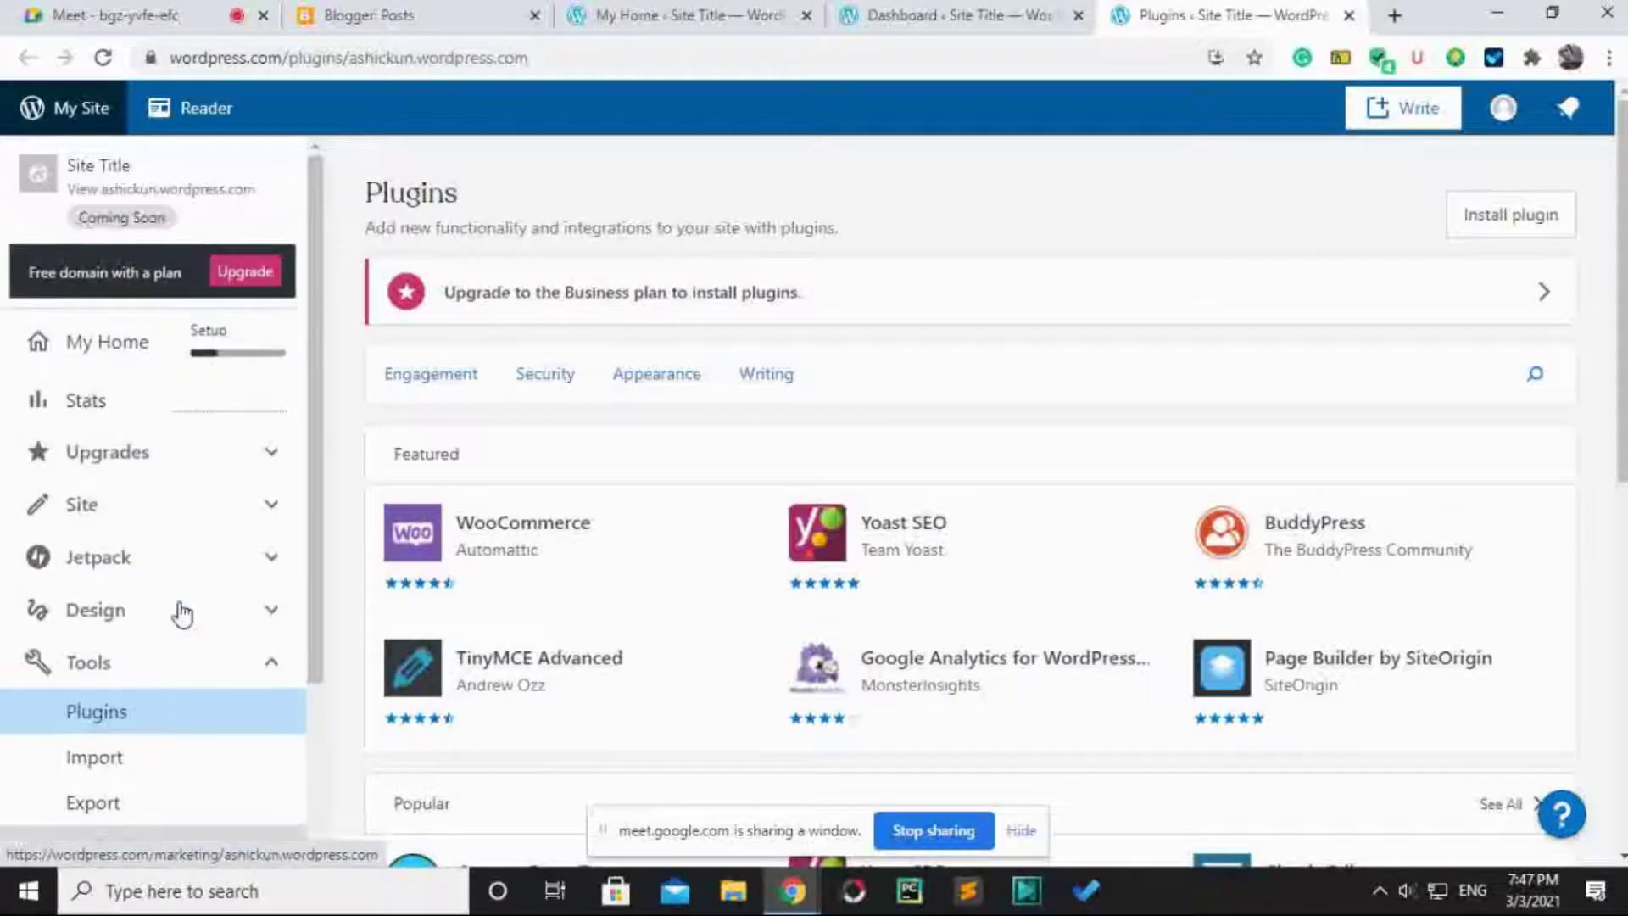
pyautogui.scroll(-1, 857, 469)
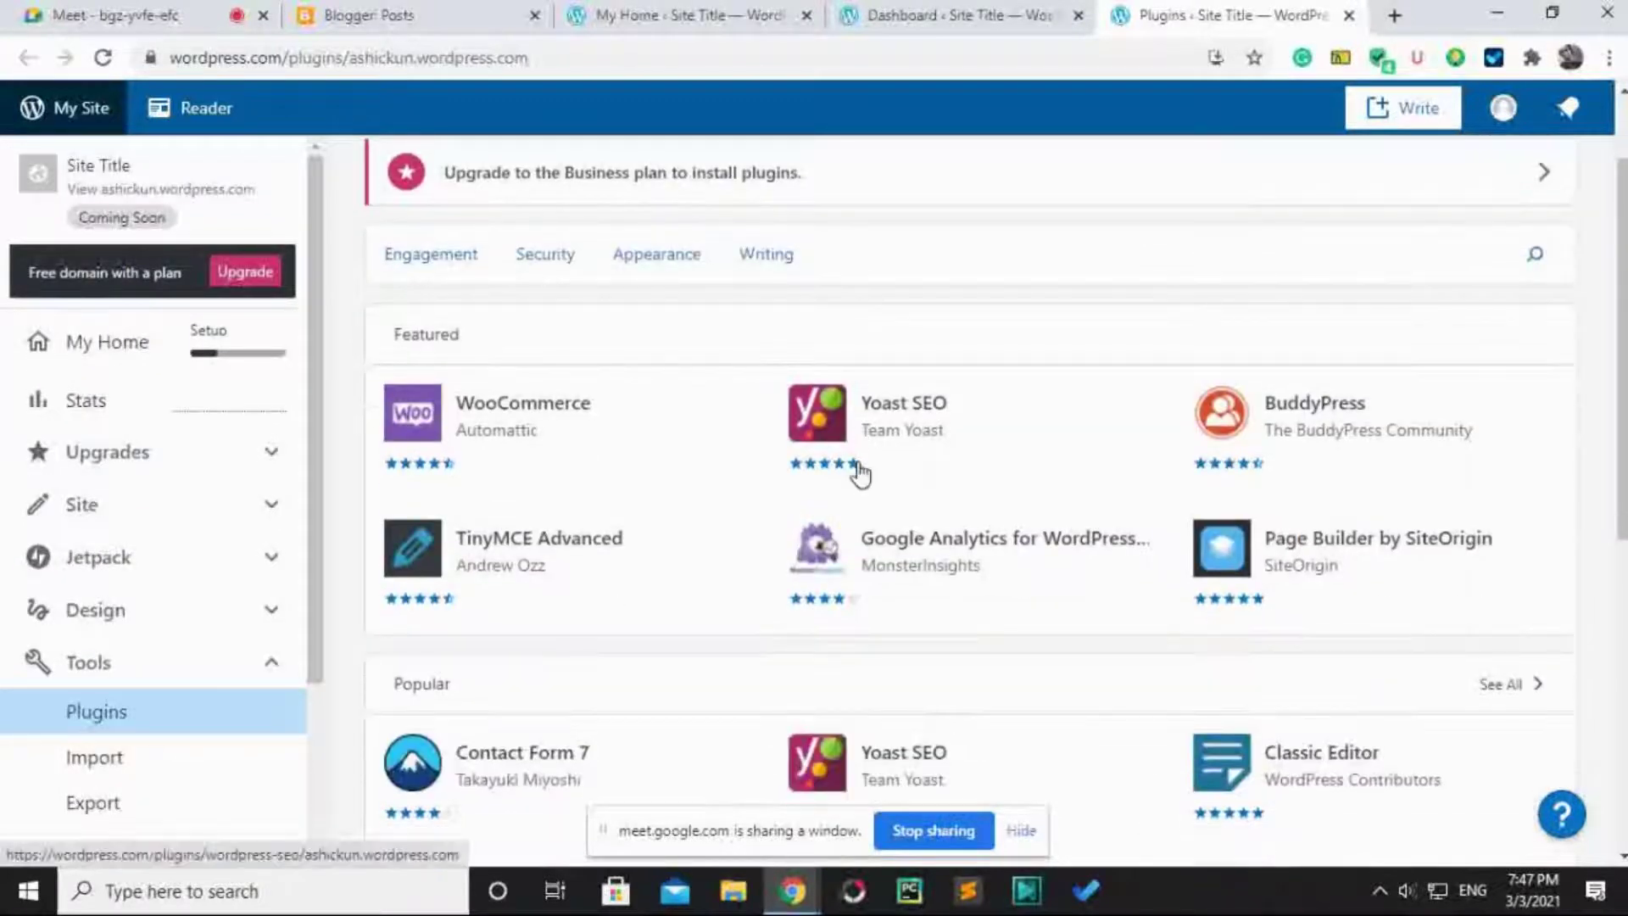
pyautogui.scroll(-1, 508, 428)
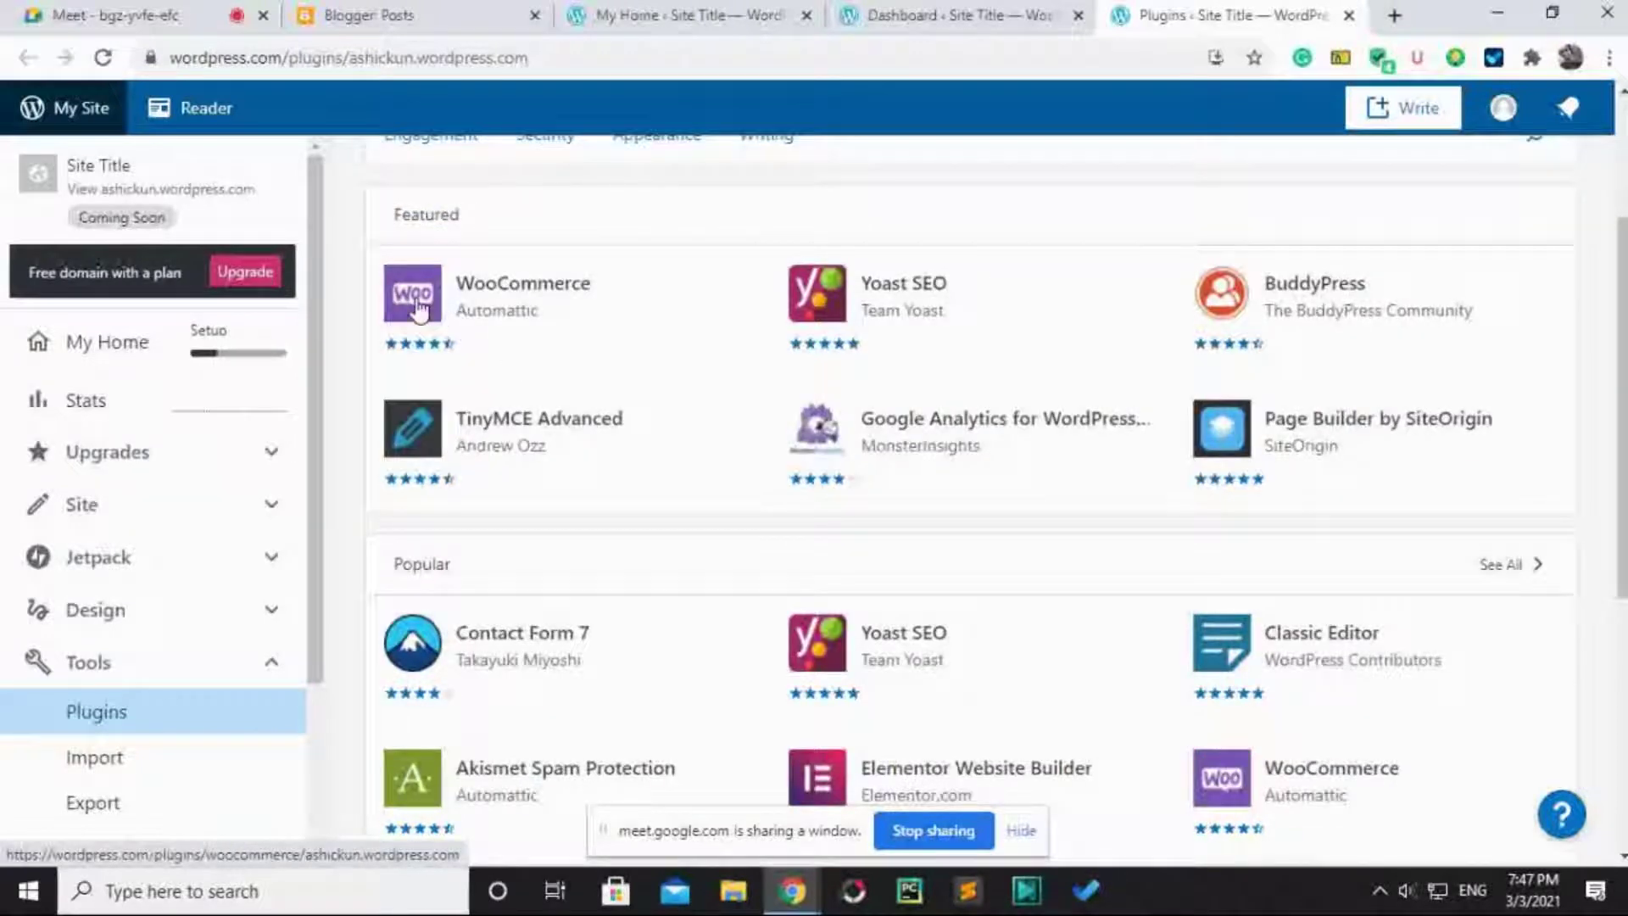
# Open the WooCommerce plugin's details and highlight the description sentence about its free, flexible core platform.
pyautogui.click(415, 305)
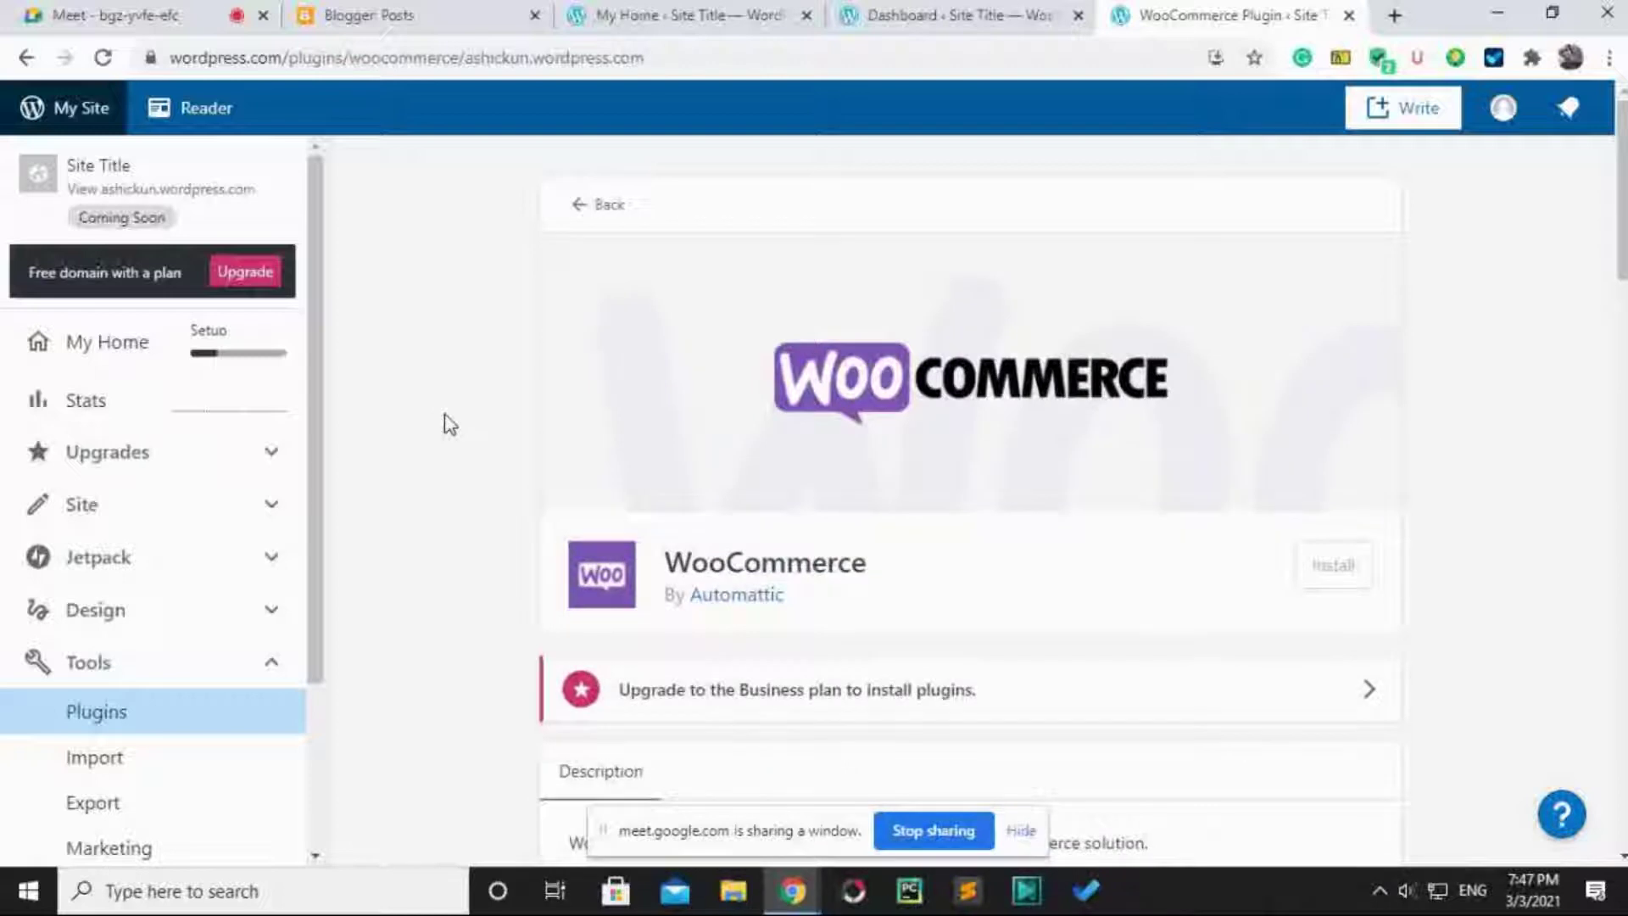
pyautogui.scroll(-1, 450, 424)
pyautogui.scroll(-1, 449, 424)
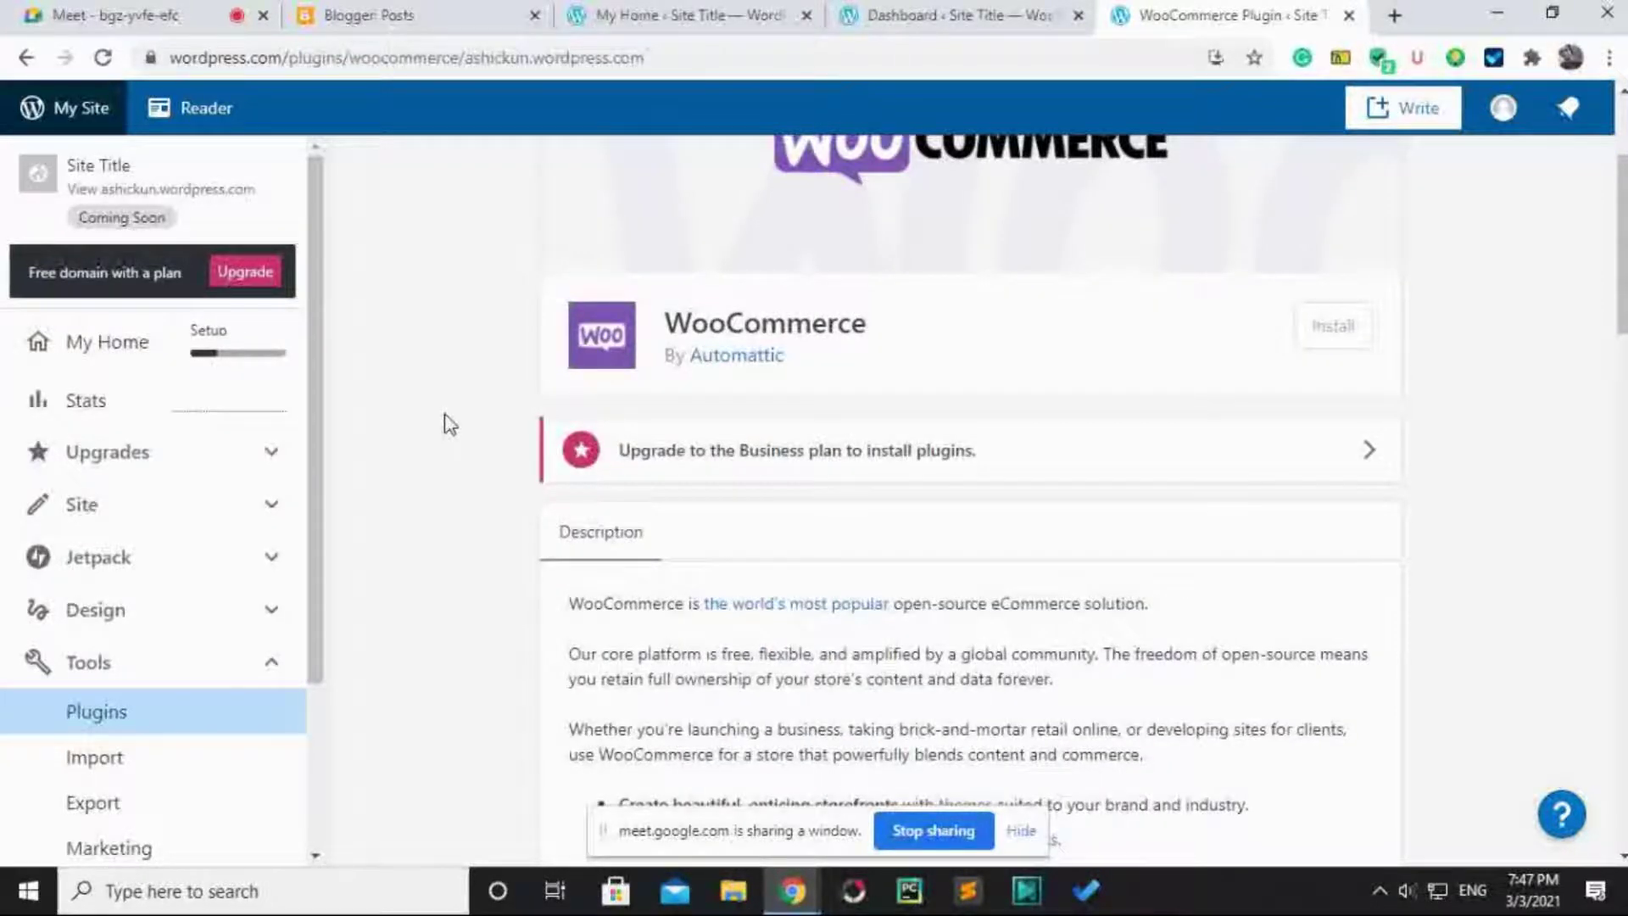
pyautogui.scroll(-2, 449, 424)
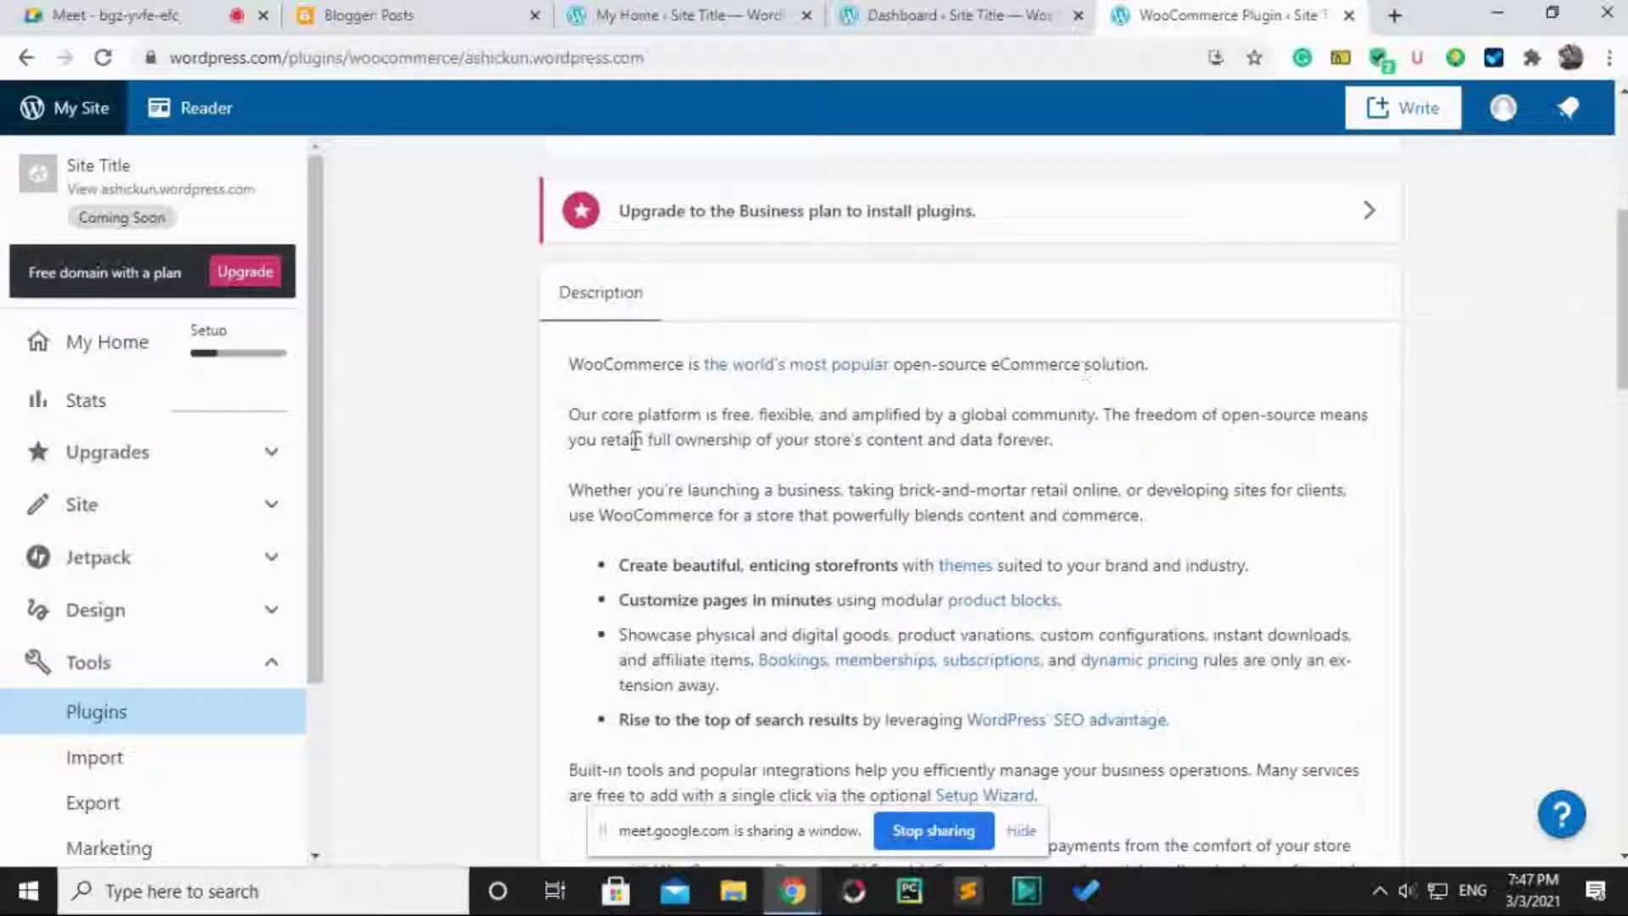
pyautogui.moveTo(574, 413); pyautogui.dragTo(1153, 421)
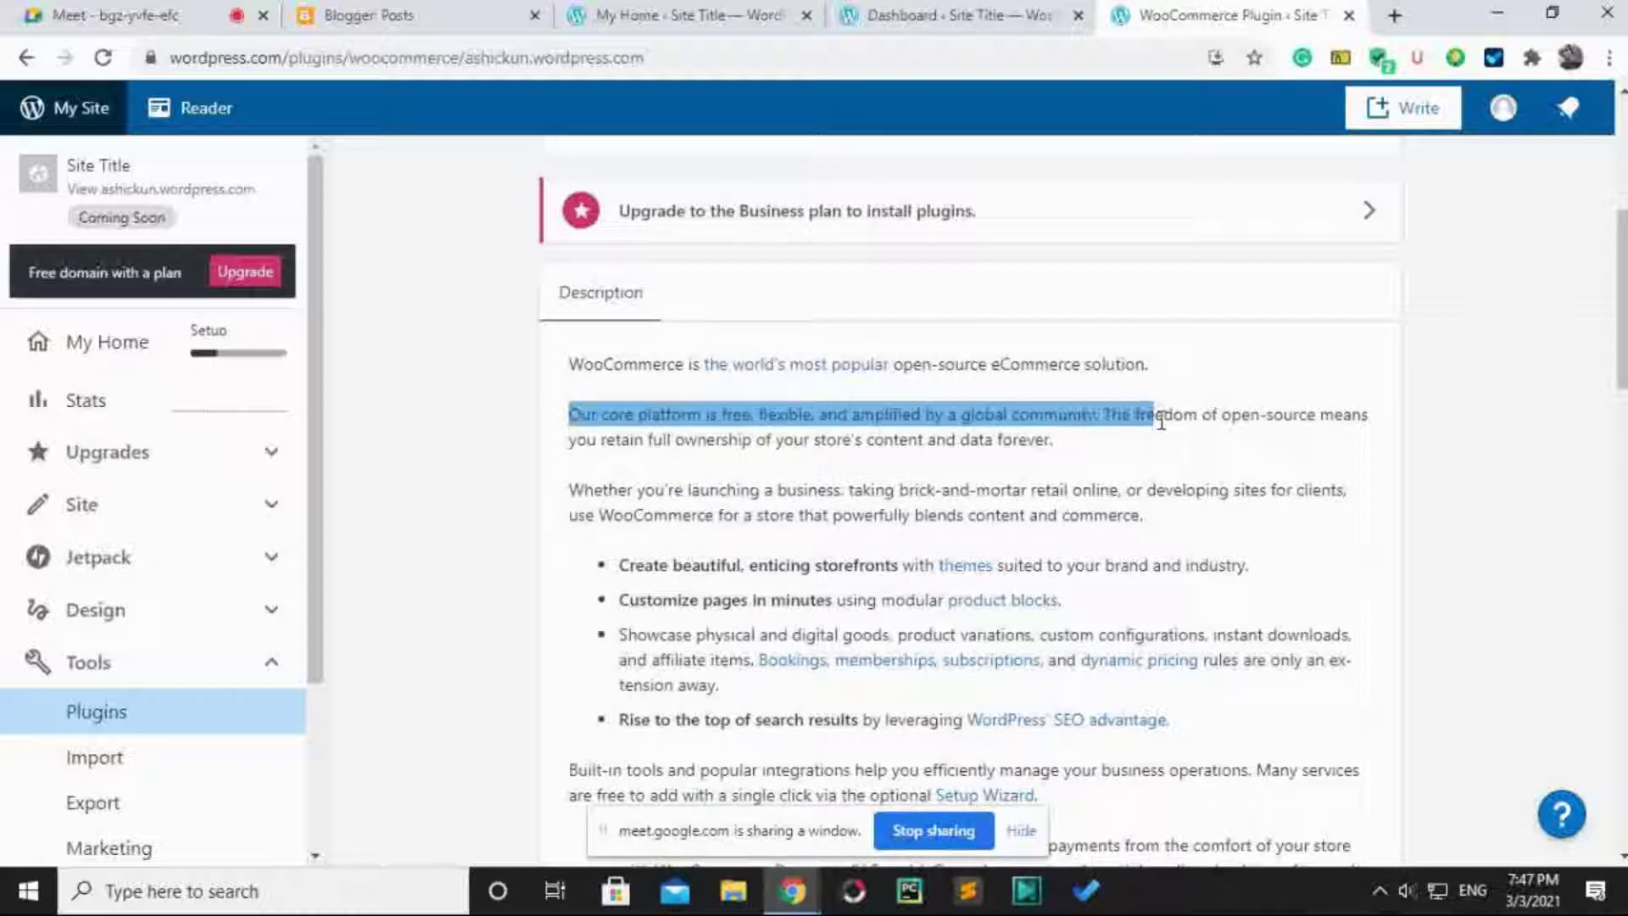
pyautogui.click(1160, 421)
# Read the rest of the WooCommerce description, covering payments, shipping, store data, developer features, community and translation.
pyautogui.scroll(-5, 628, 479)
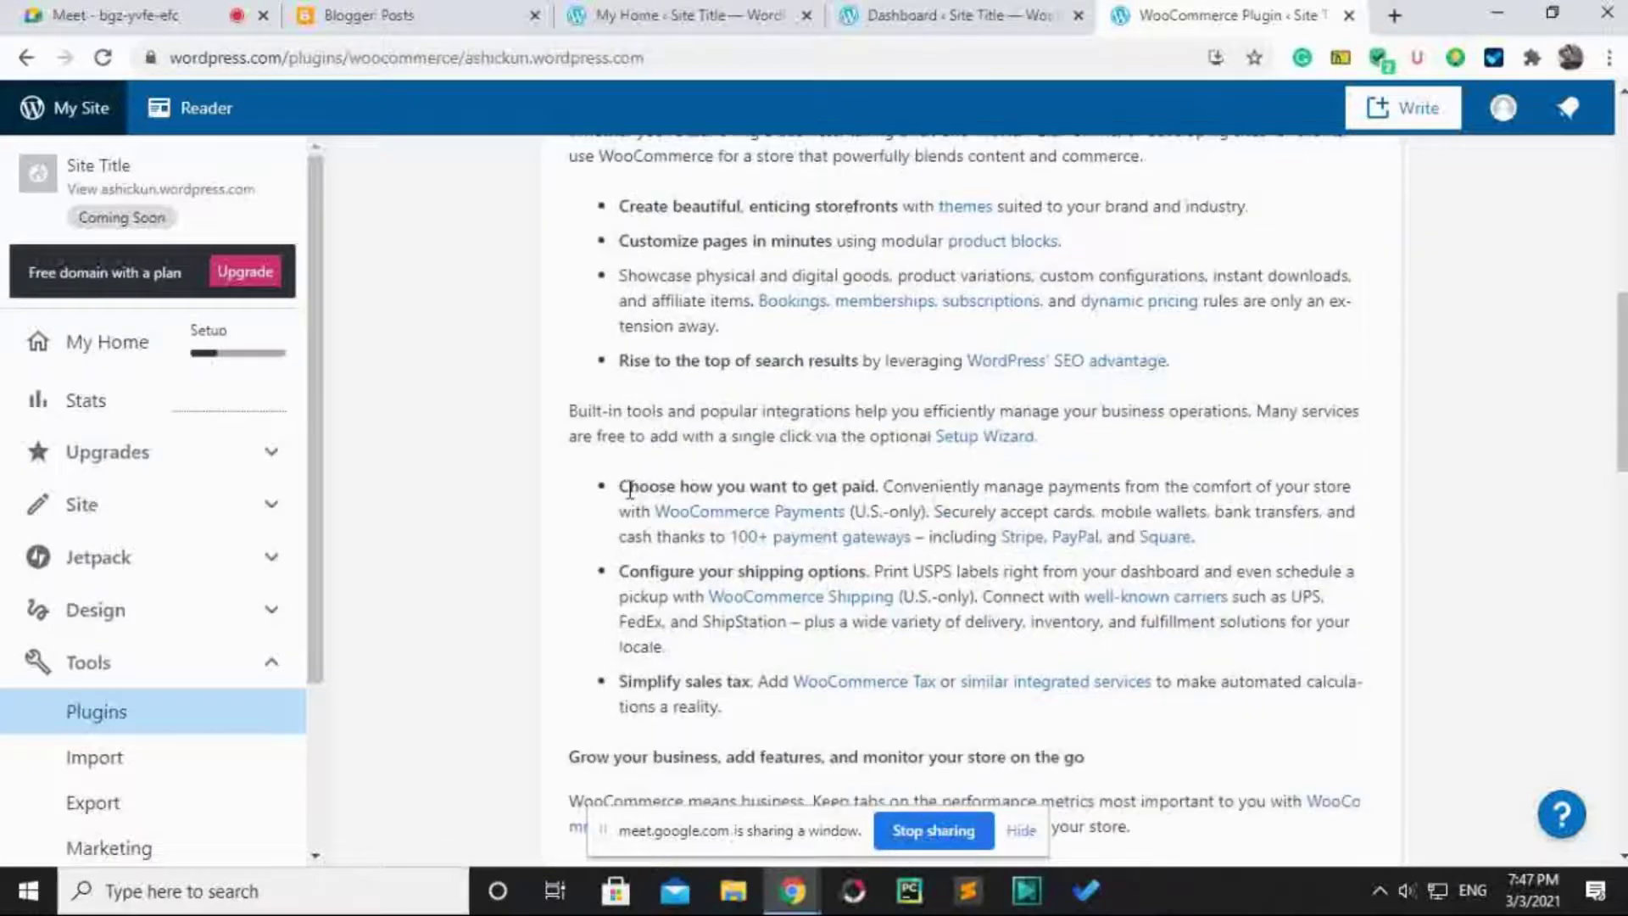
pyautogui.scroll(-10, 629, 488)
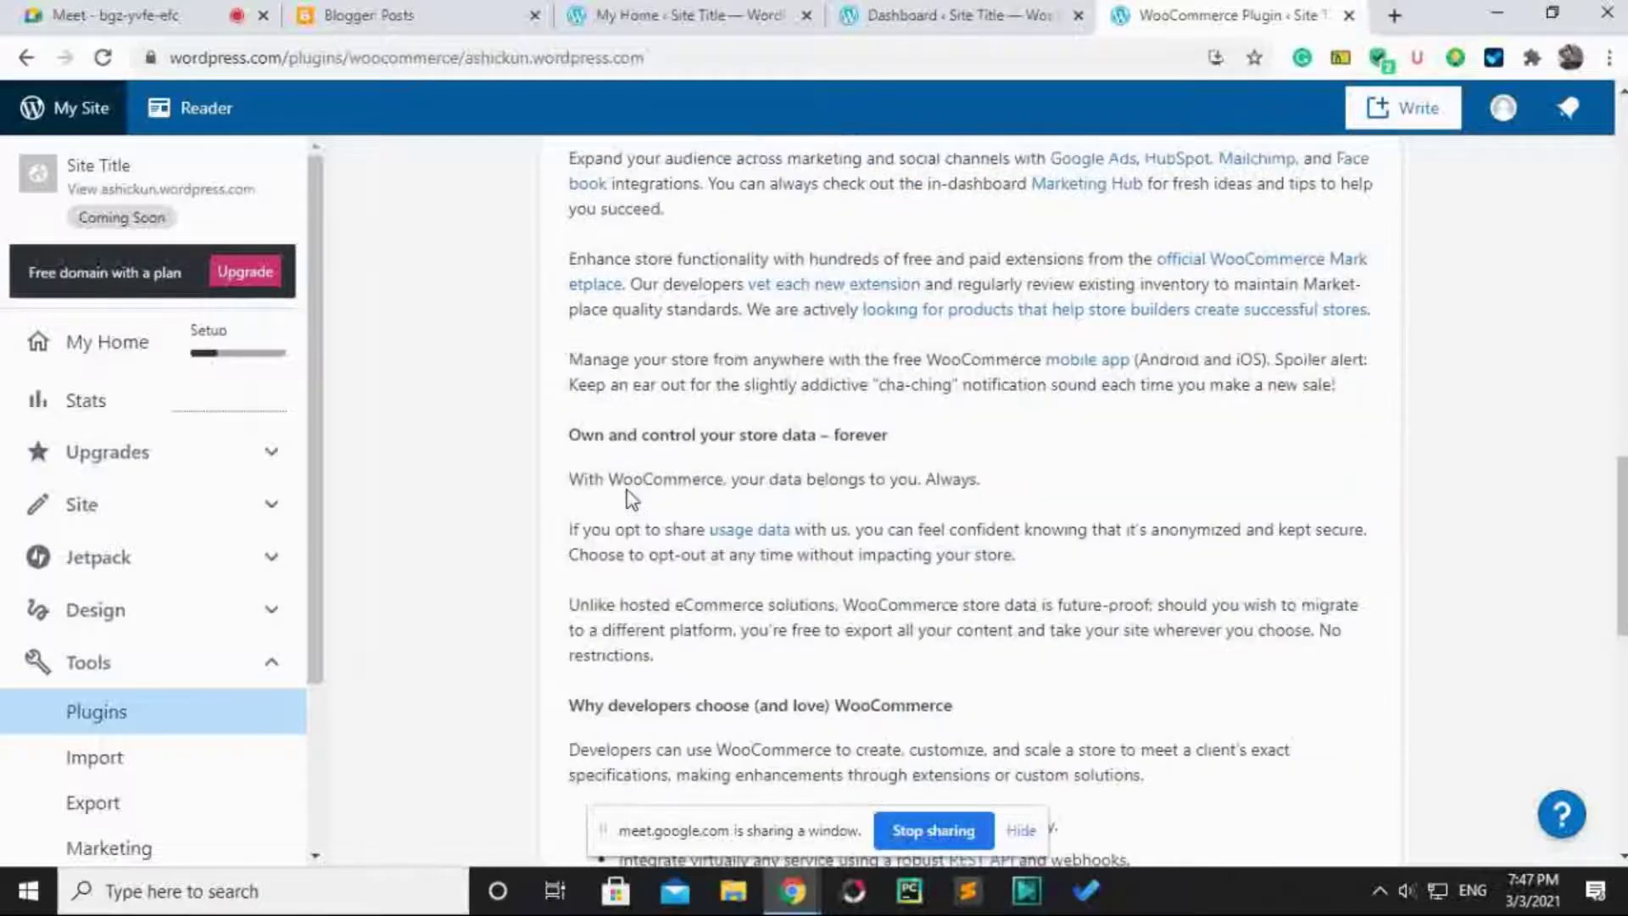
pyautogui.scroll(-1, 631, 500)
pyautogui.scroll(-2, 628, 490)
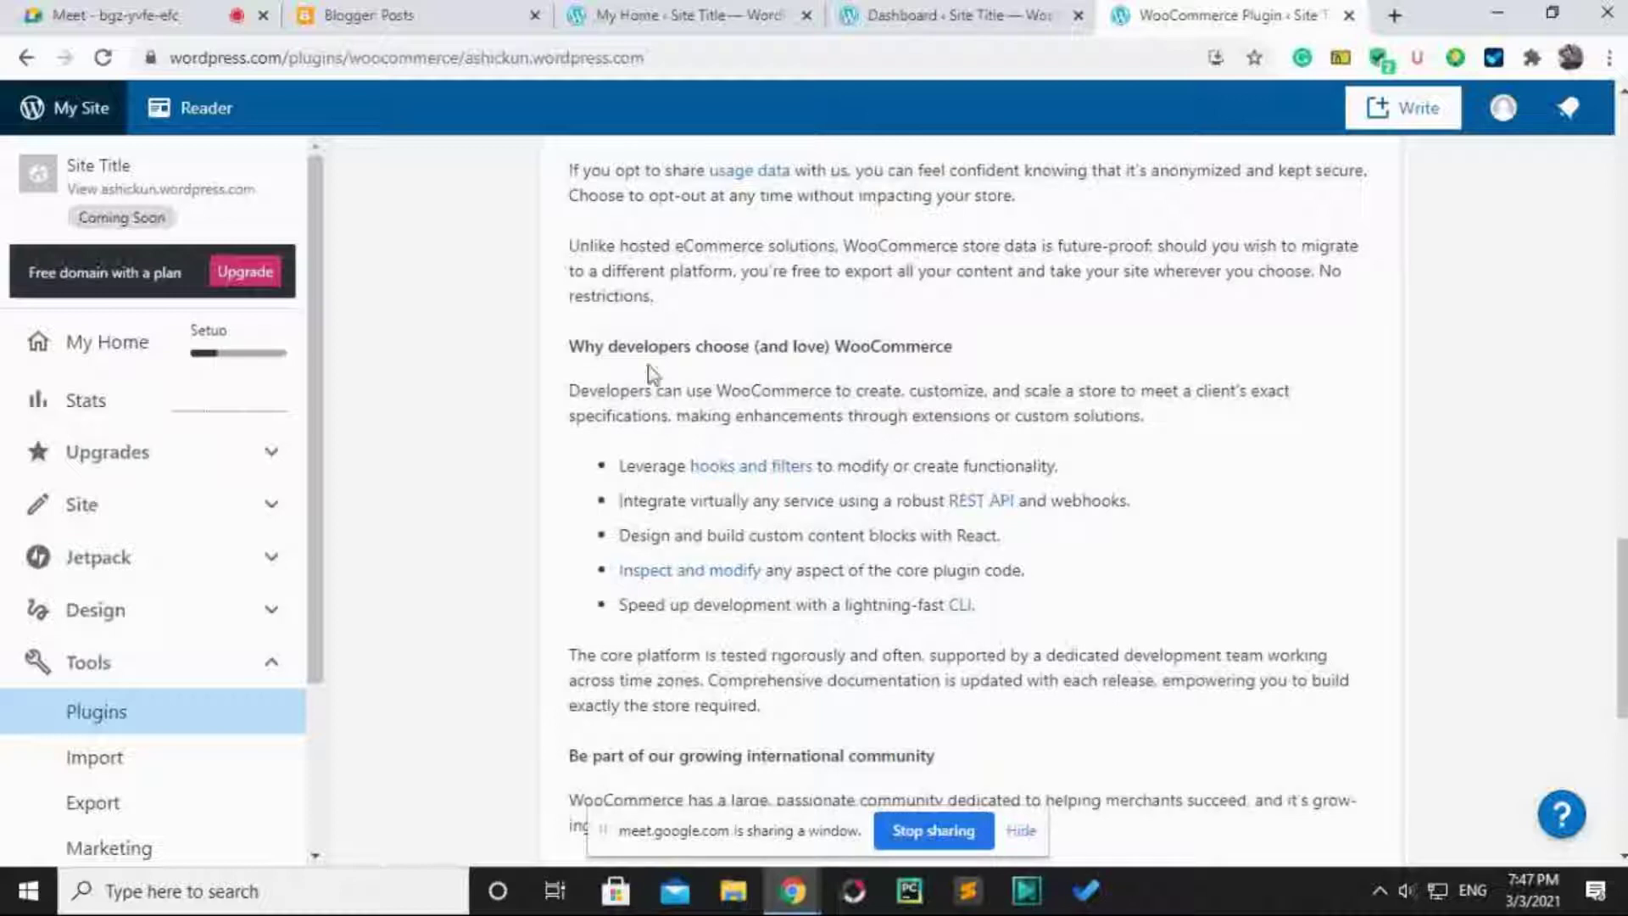
pyautogui.scroll(-2, 628, 502)
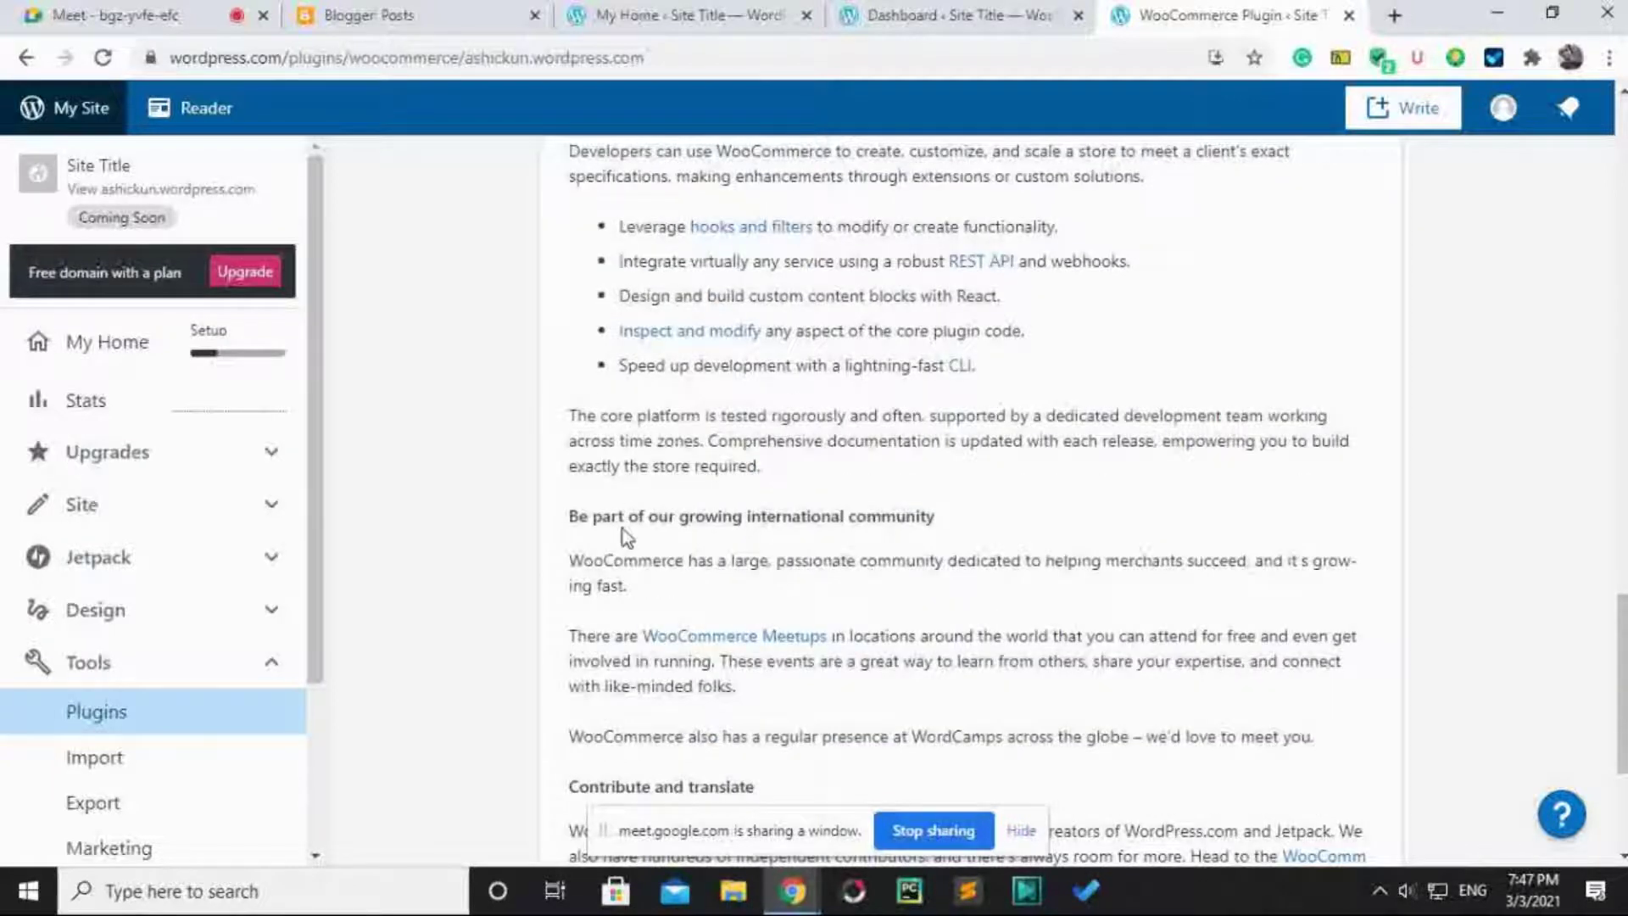
pyautogui.scroll(-3, 622, 526)
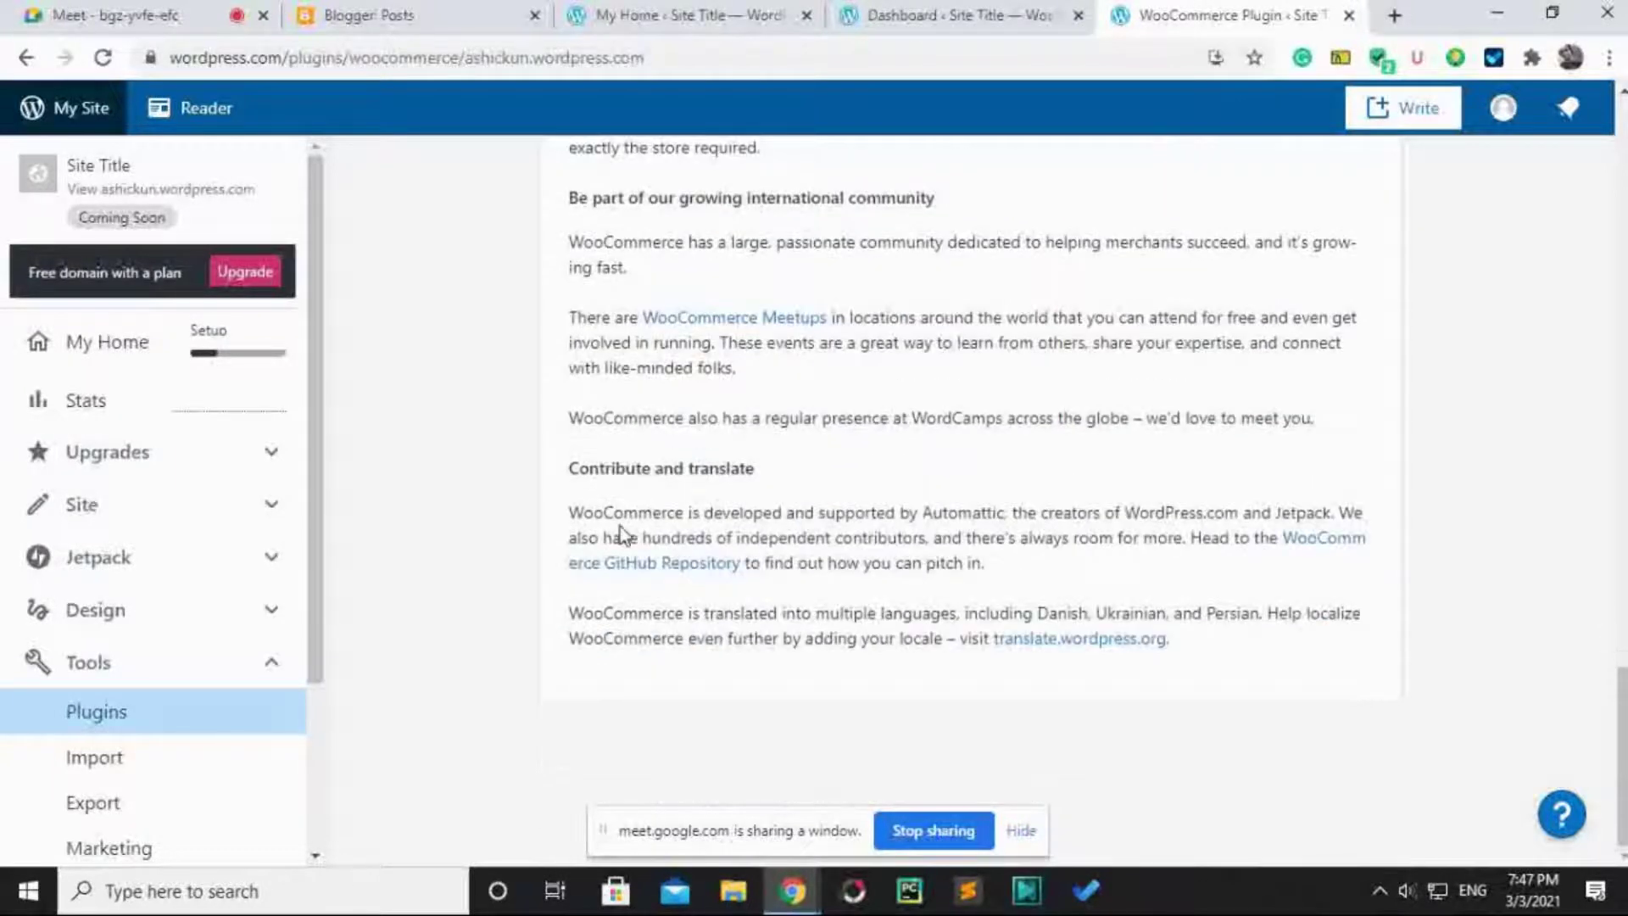
pyautogui.scroll(15, 834, 531)
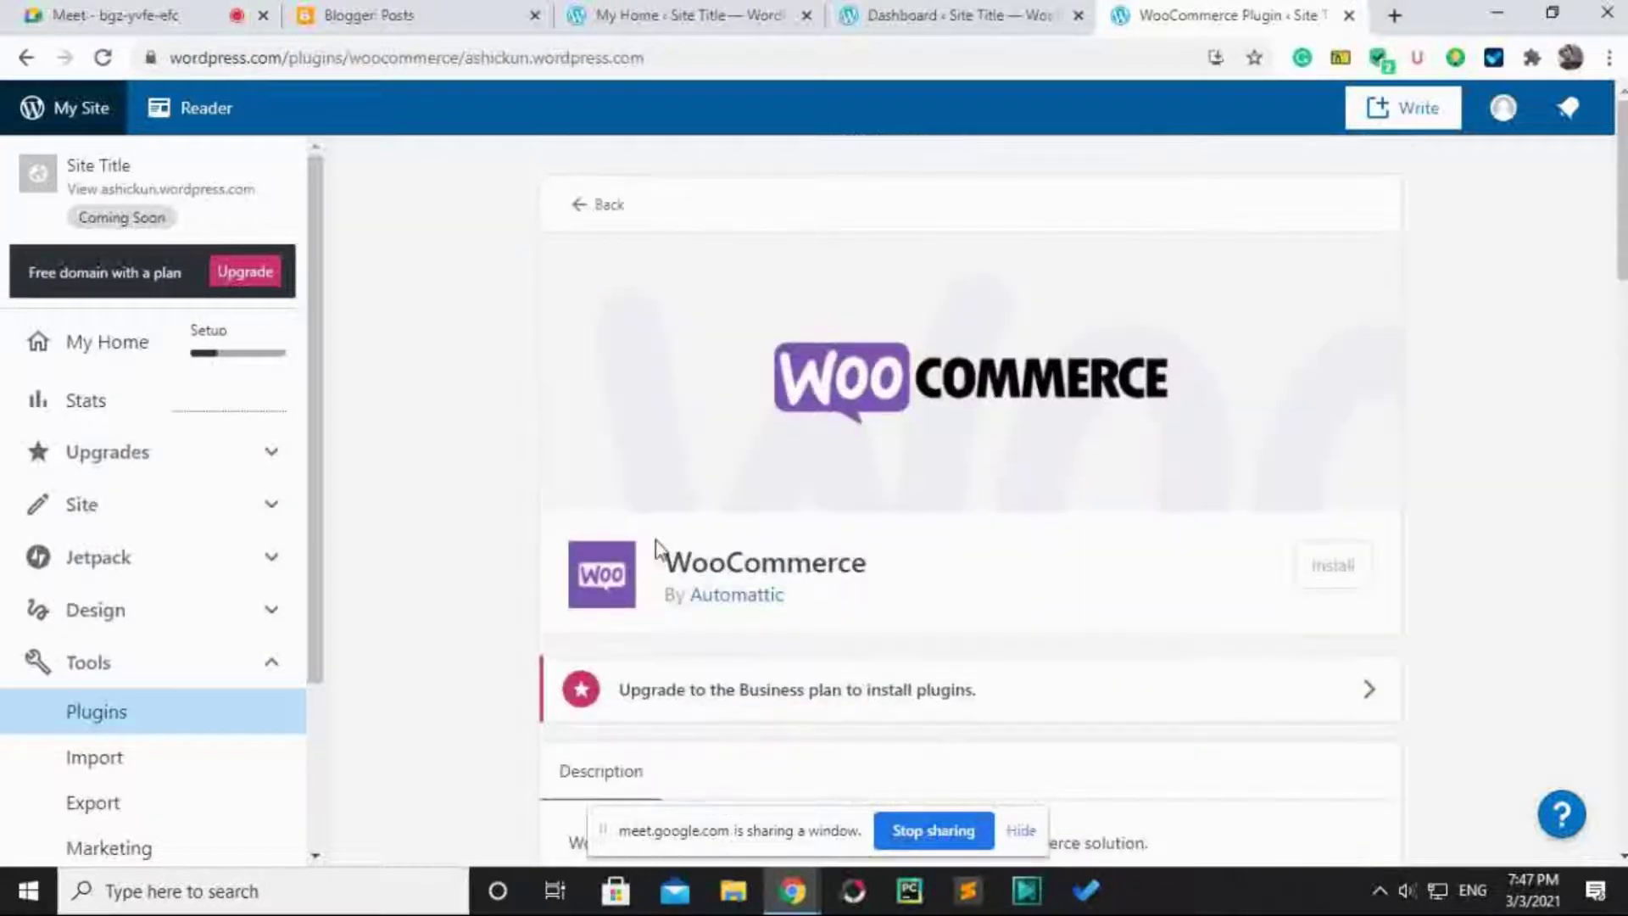
pyautogui.scroll(-15, 874, 546)
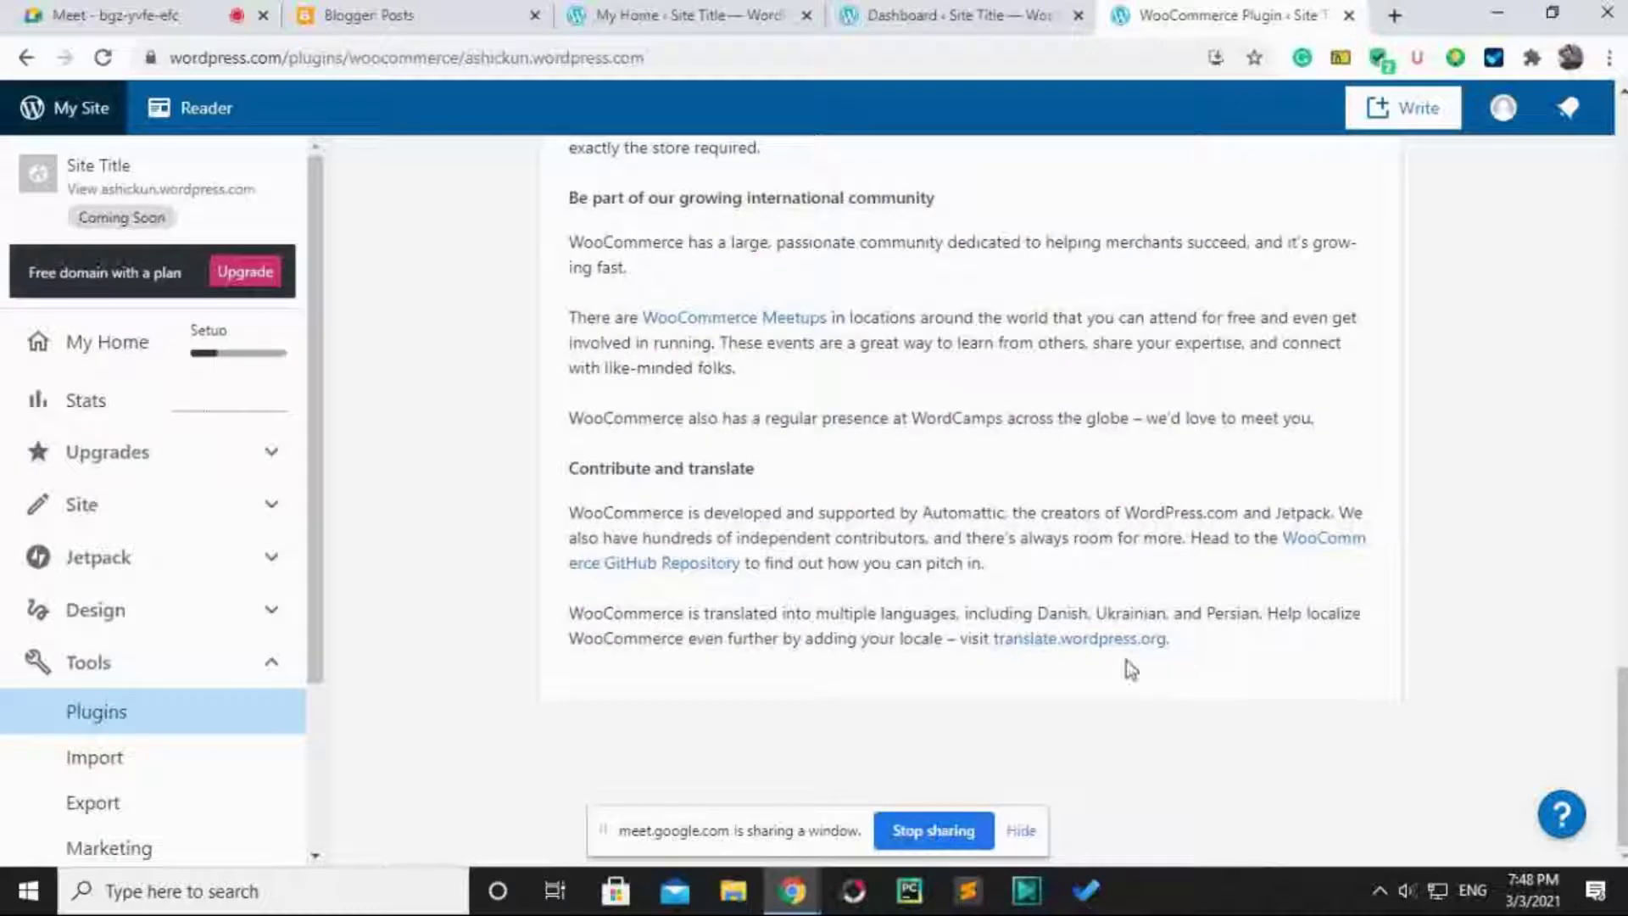
# Hide the screen-sharing notice and return from the WooCommerce details to the Plugins page.
pyautogui.scroll(-3, 21, 672)
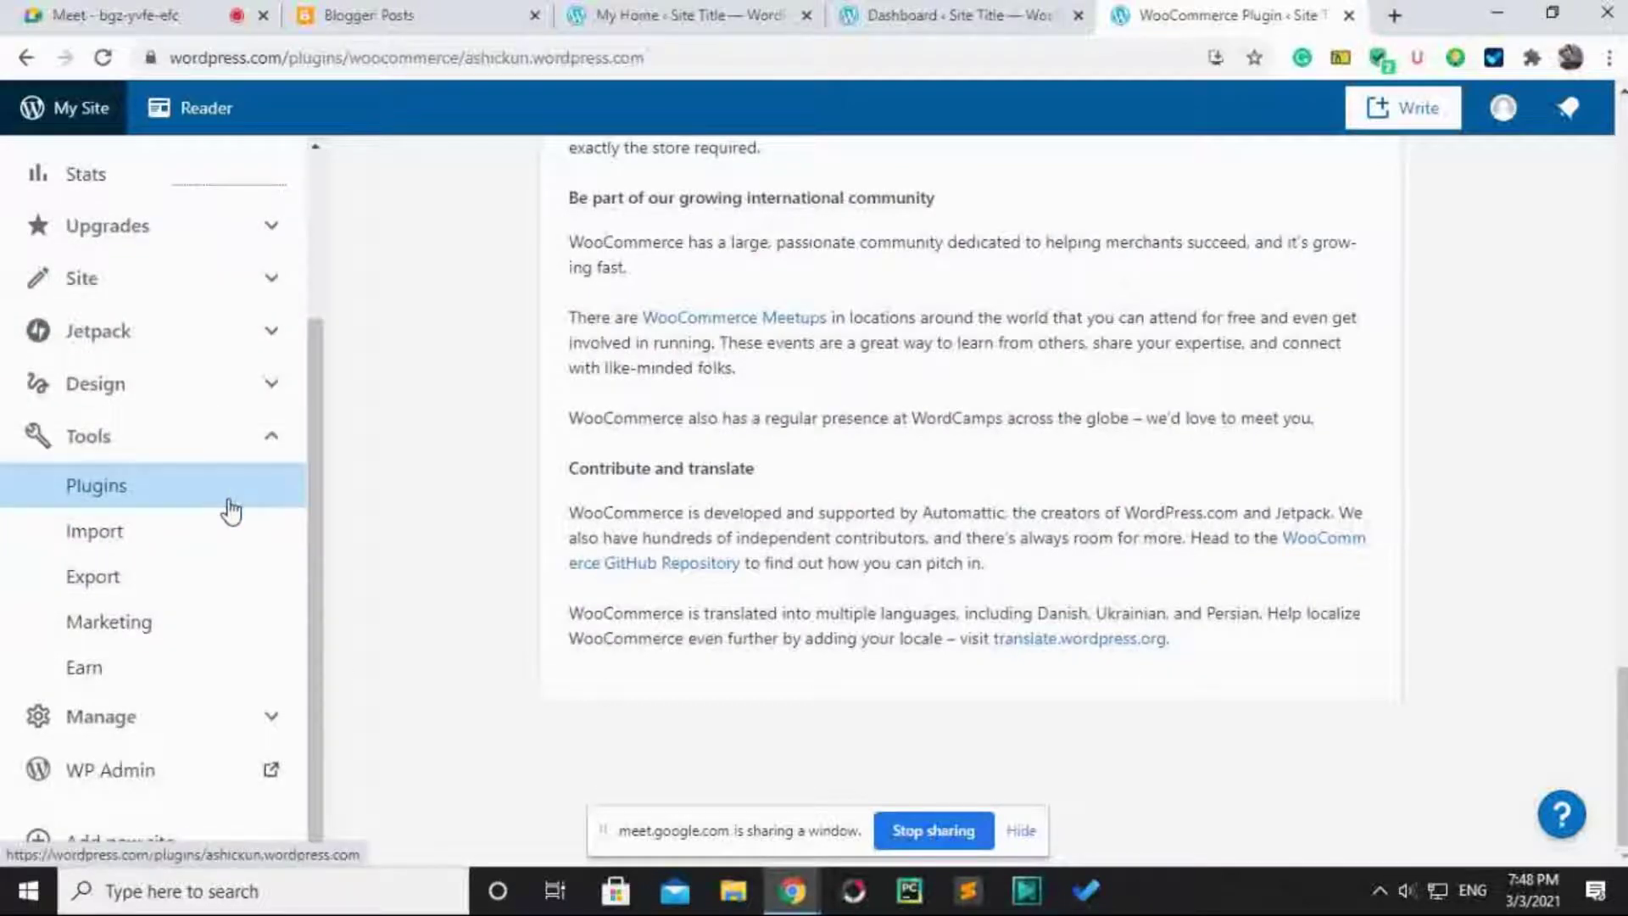
pyautogui.scroll(2, 231, 511)
pyautogui.click(1022, 831)
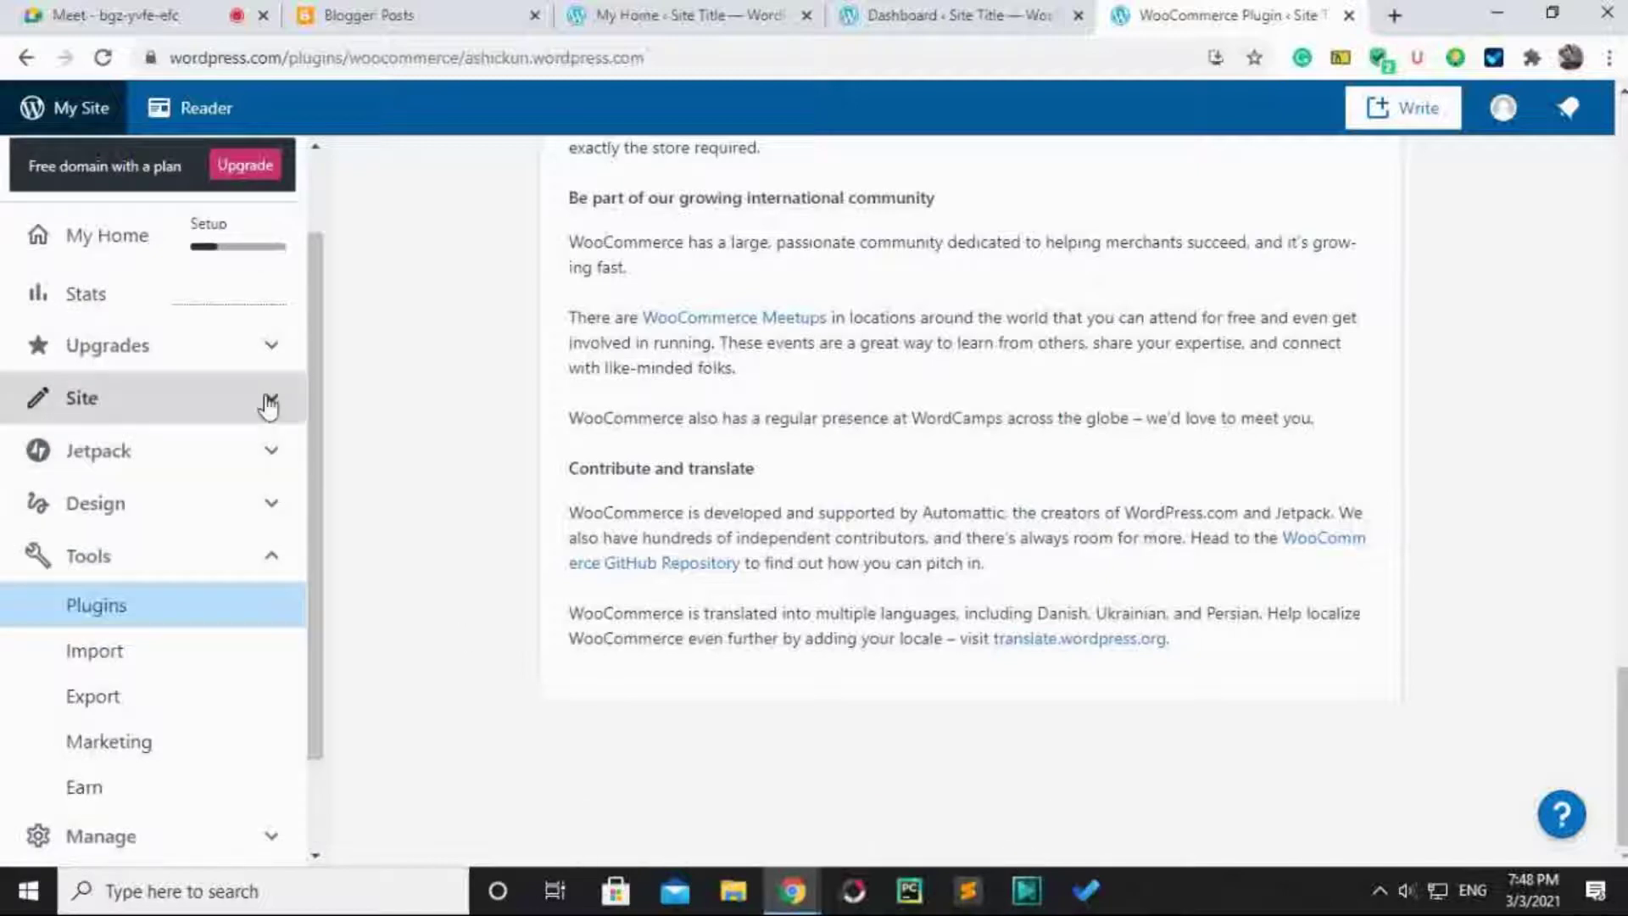
pyautogui.scroll(1, 268, 405)
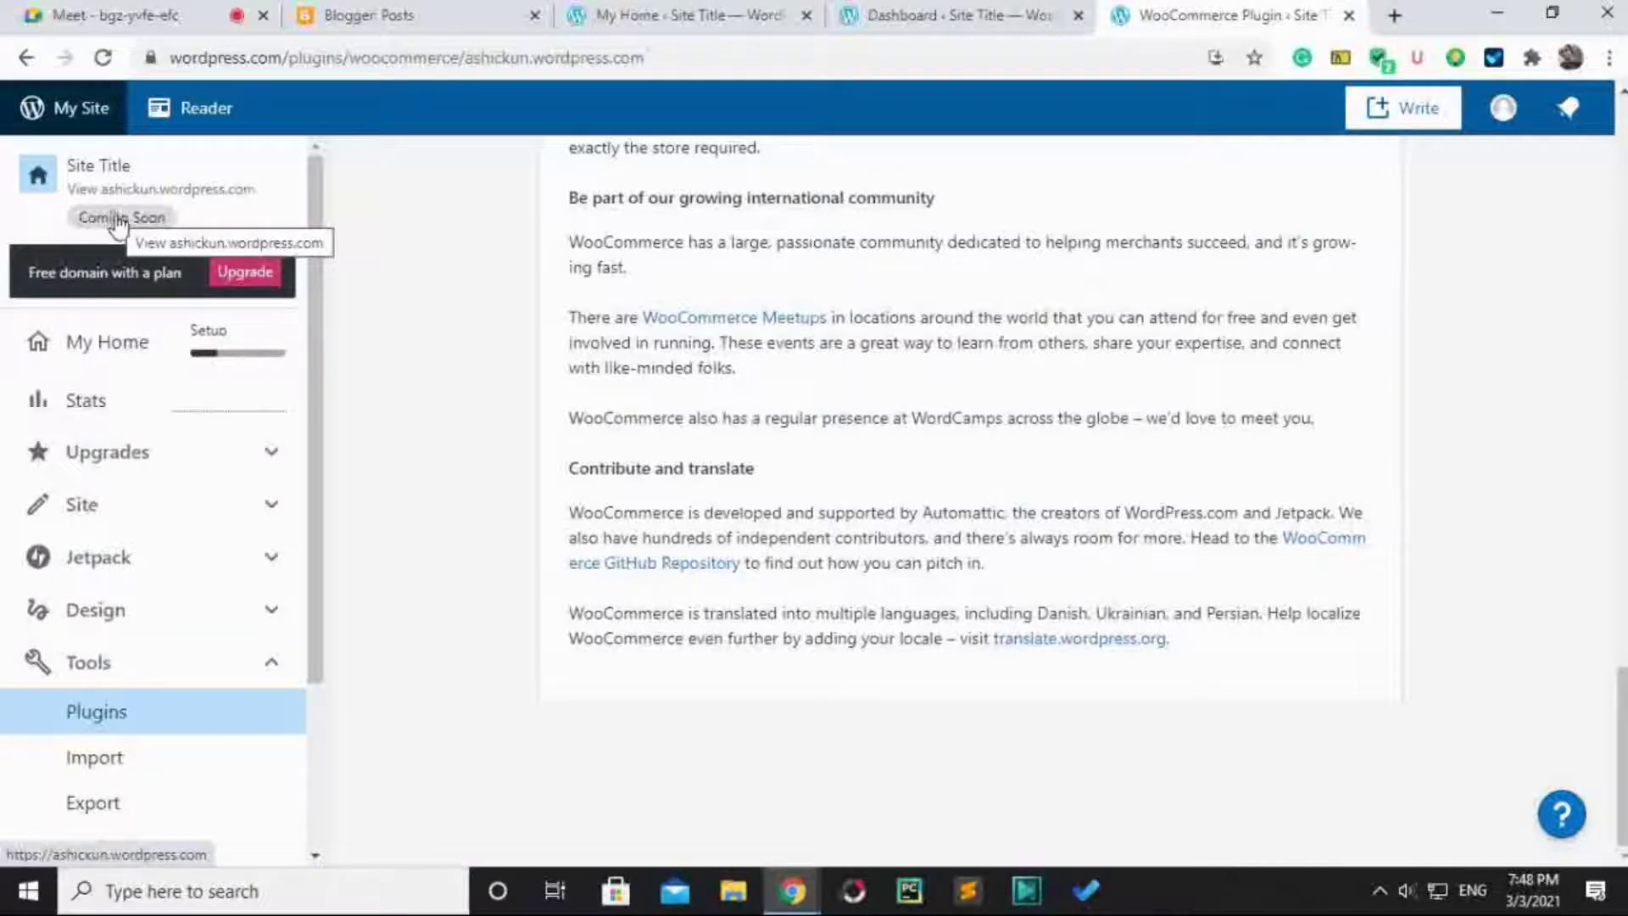
pyautogui.scroll(-1, 270, 488)
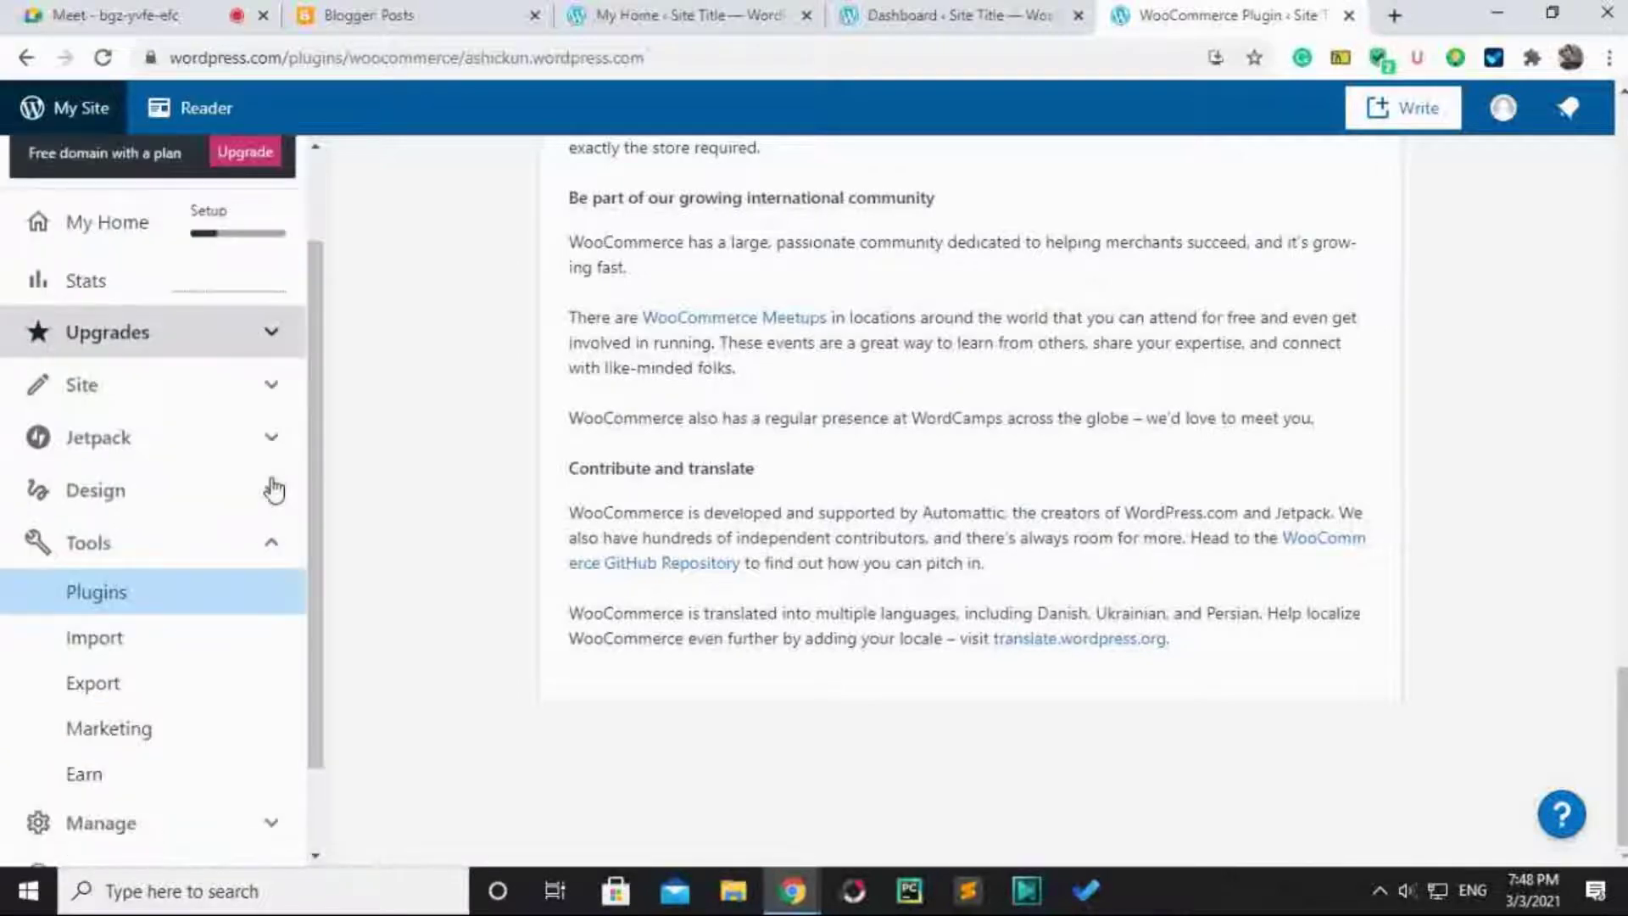
pyautogui.click(257, 593)
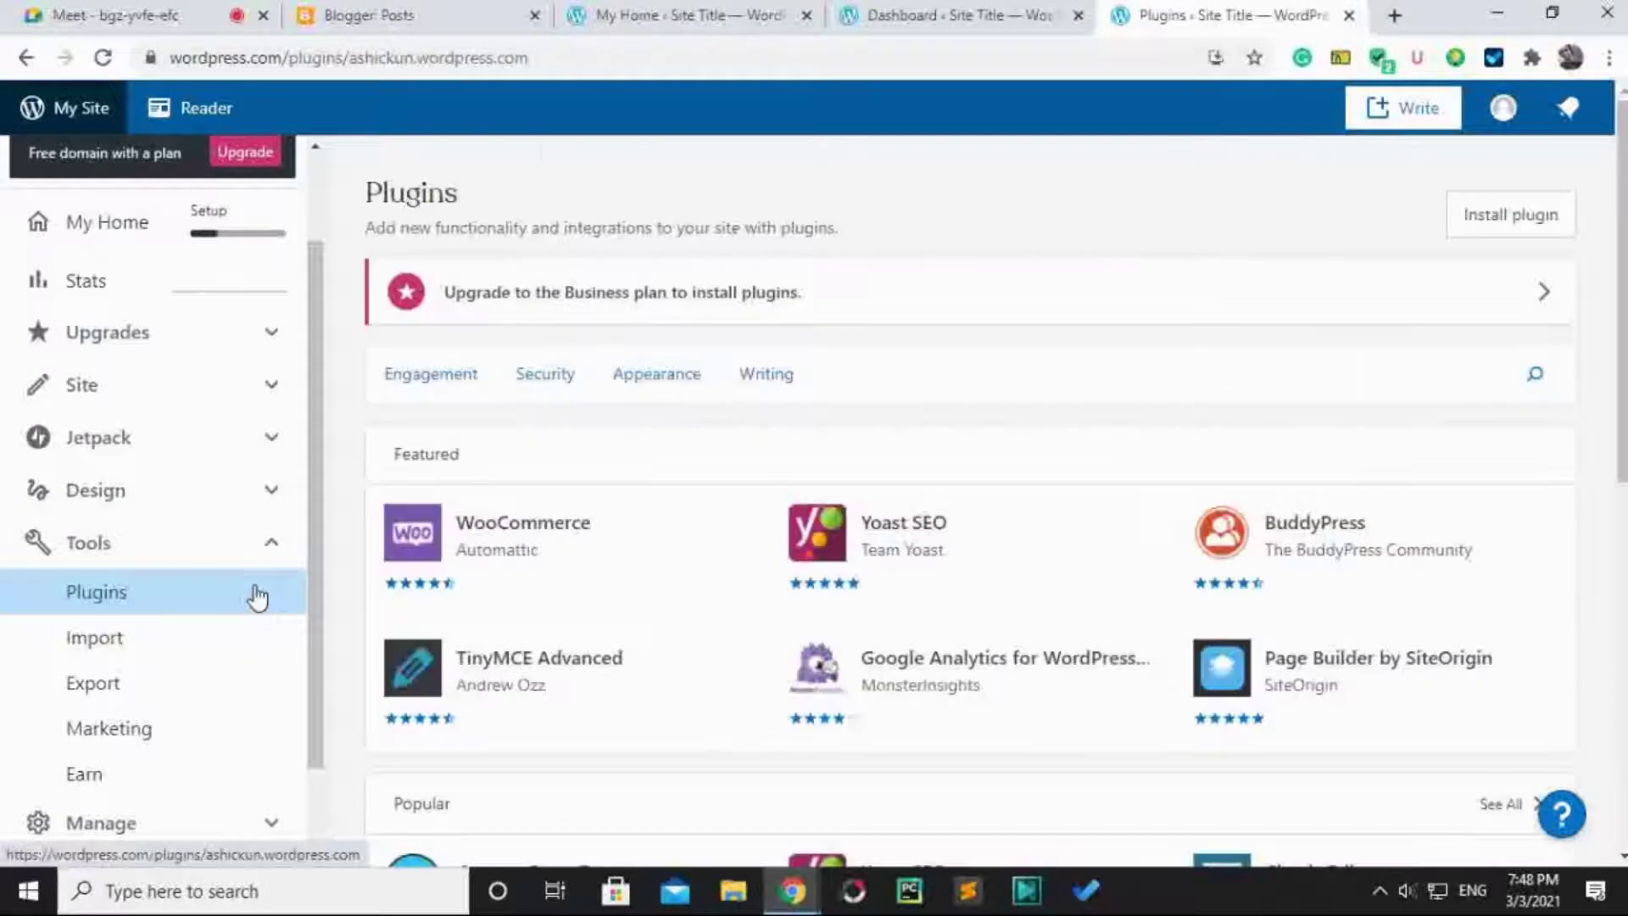
# Review the Featured, Popular and New plugin lists and highlight part of the page's introductory line about adding functionality.
pyautogui.scroll(-4, 706, 563)
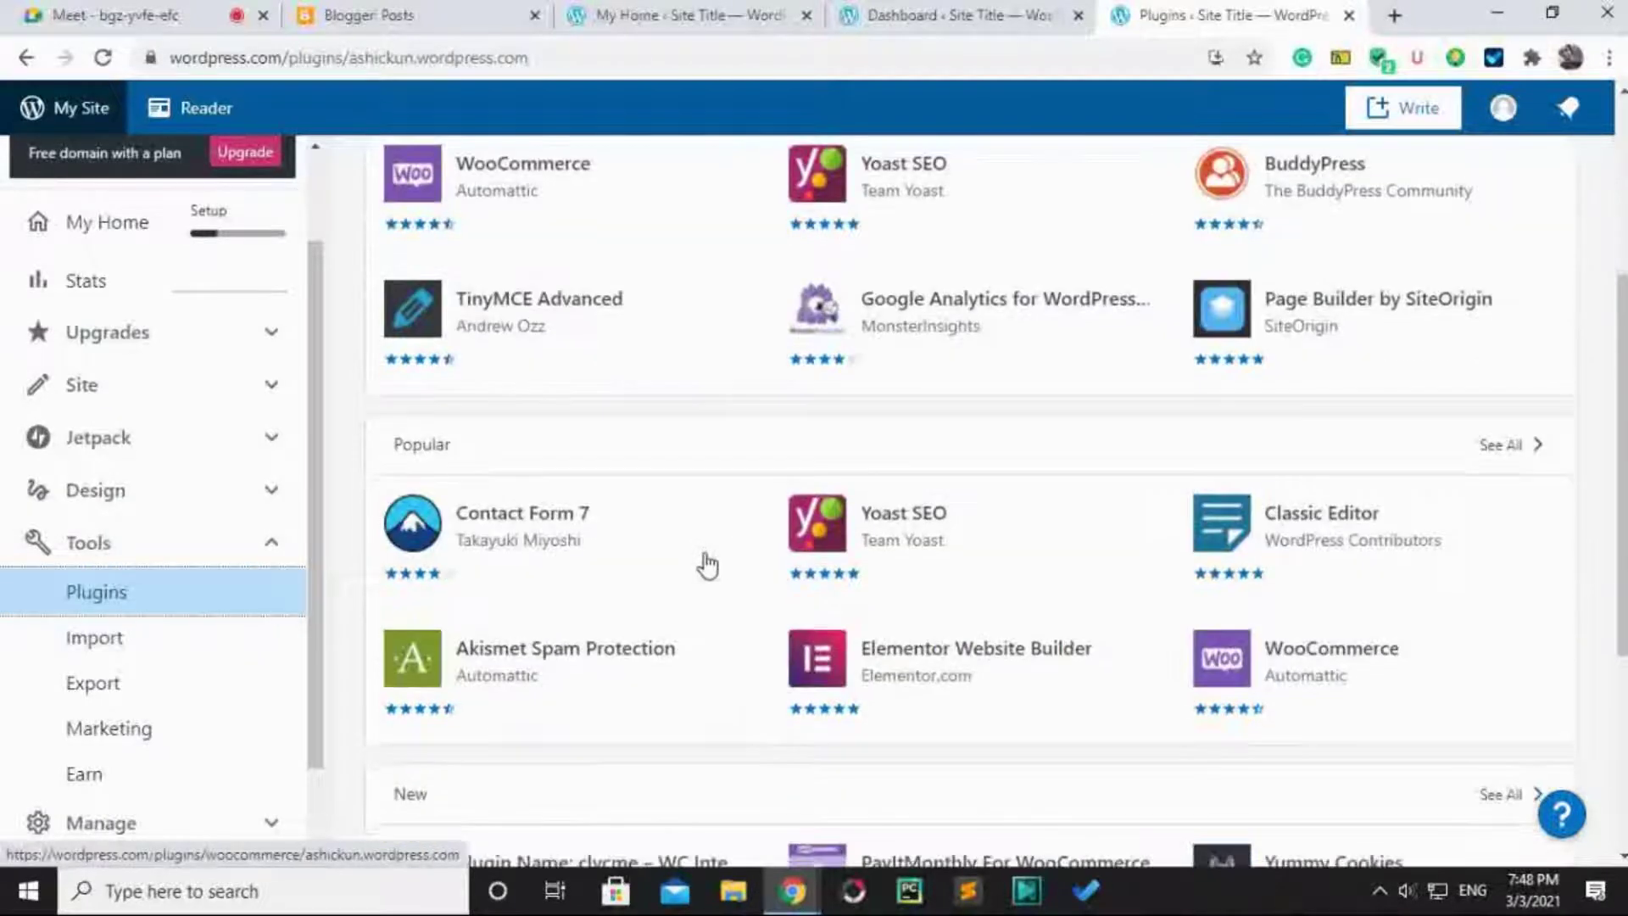
pyautogui.scroll(4, 705, 563)
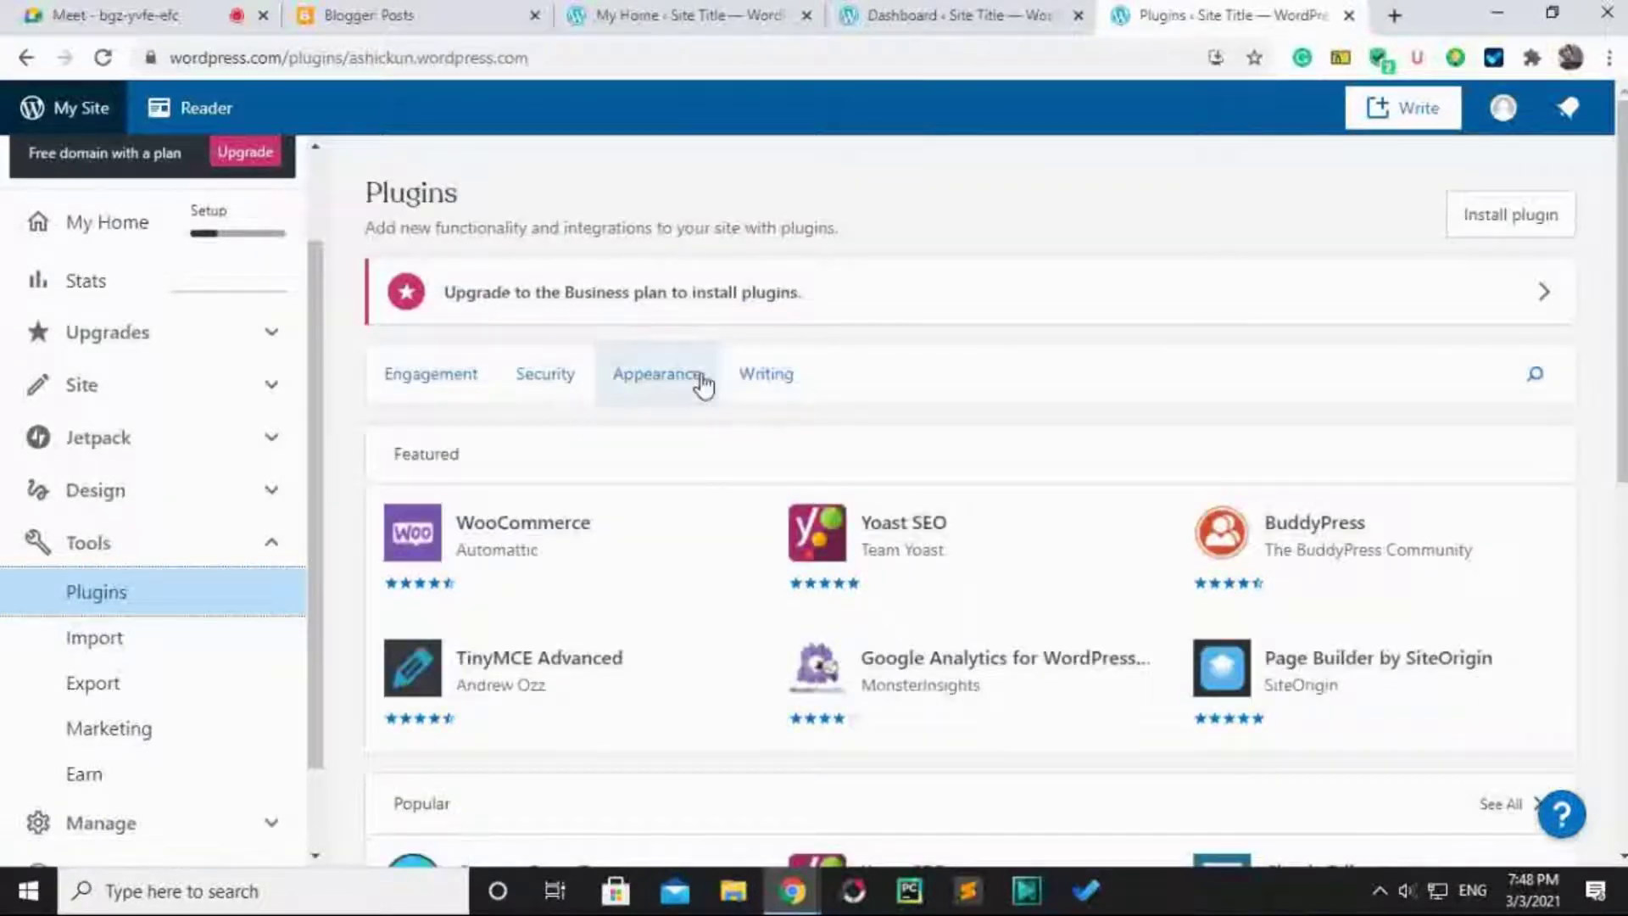
pyautogui.scroll(-8, 708, 398)
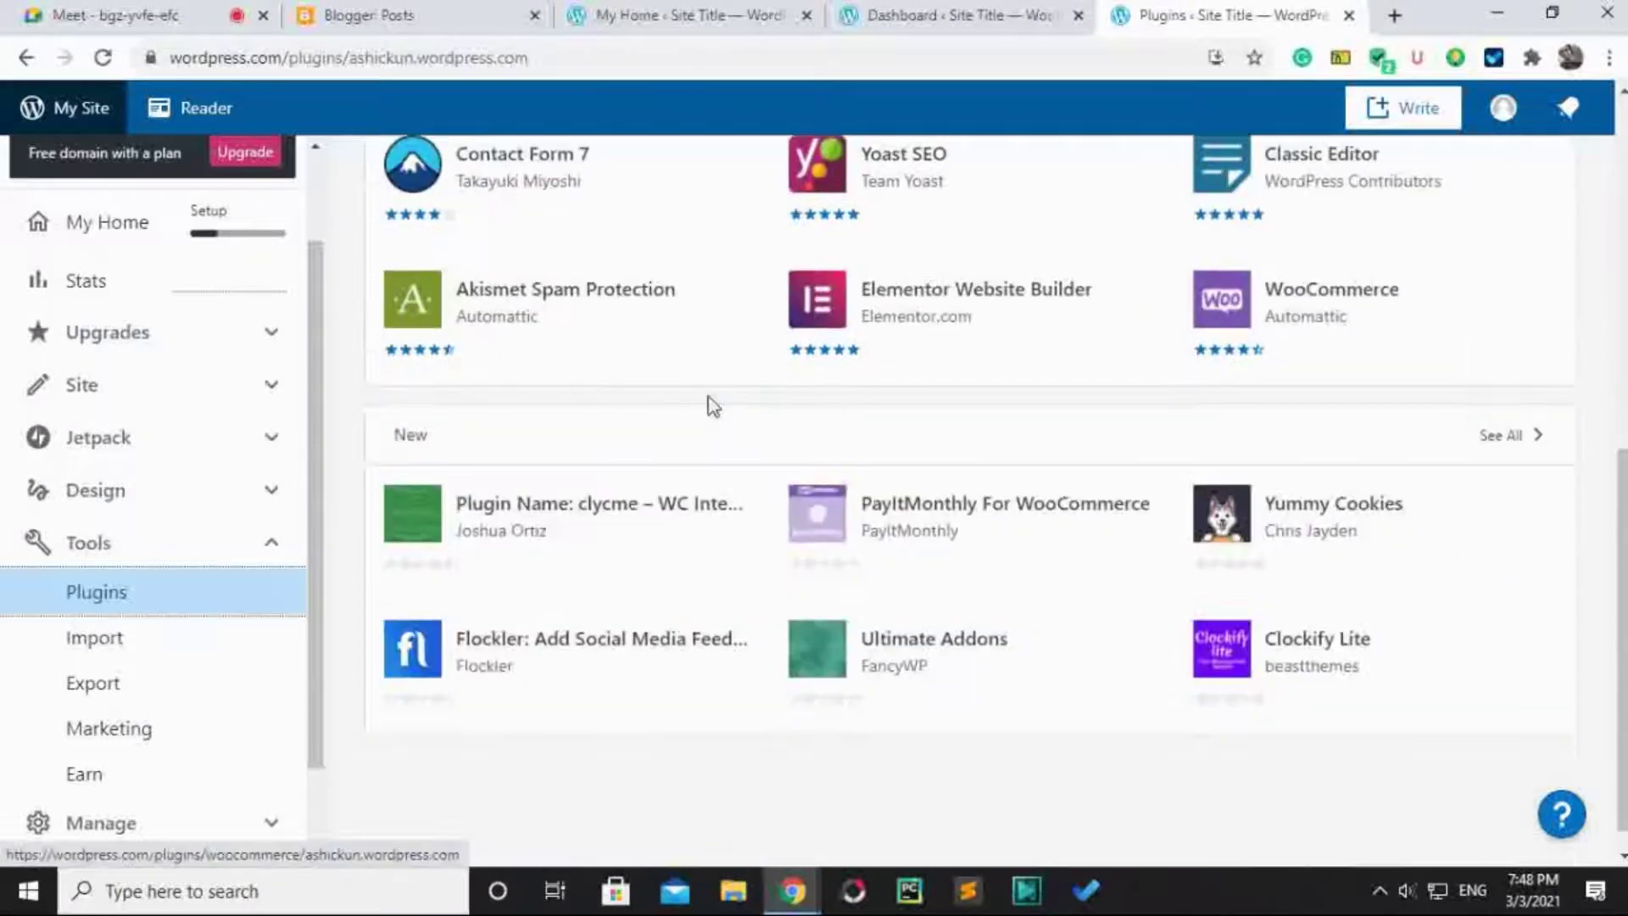
pyautogui.scroll(8, 709, 404)
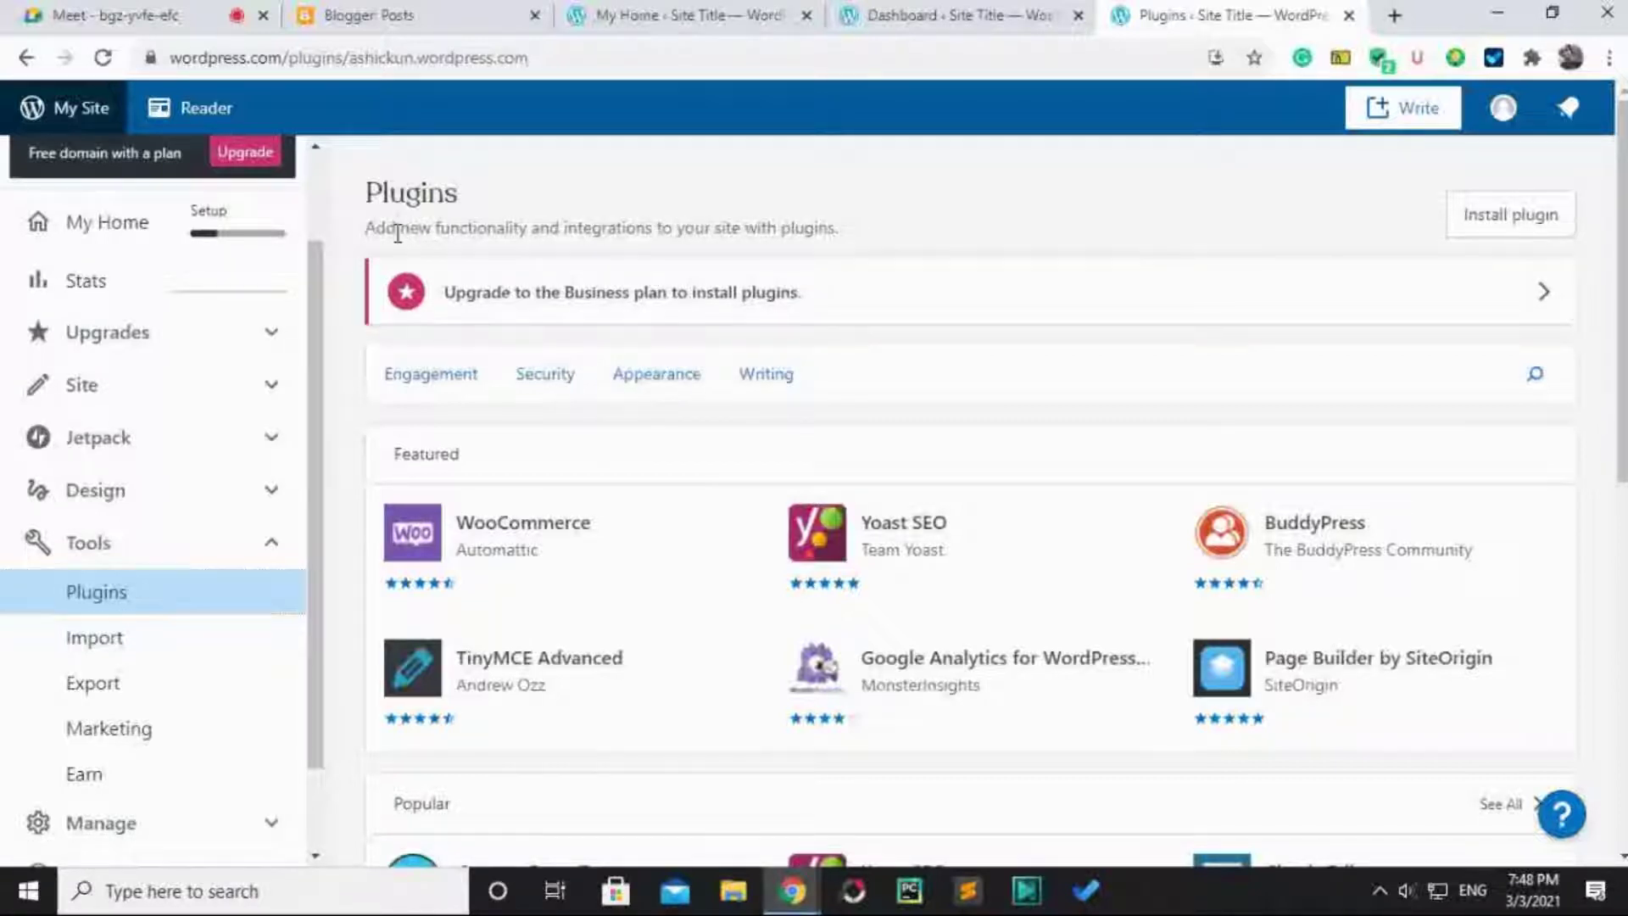
pyautogui.moveTo(394, 228); pyautogui.dragTo(501, 227)
pyautogui.click(869, 212)
# Open the AVG Online Security extension and inspect its privacy details for trackers on wordpress.com, expanding the Others category.
pyautogui.click(1379, 60)
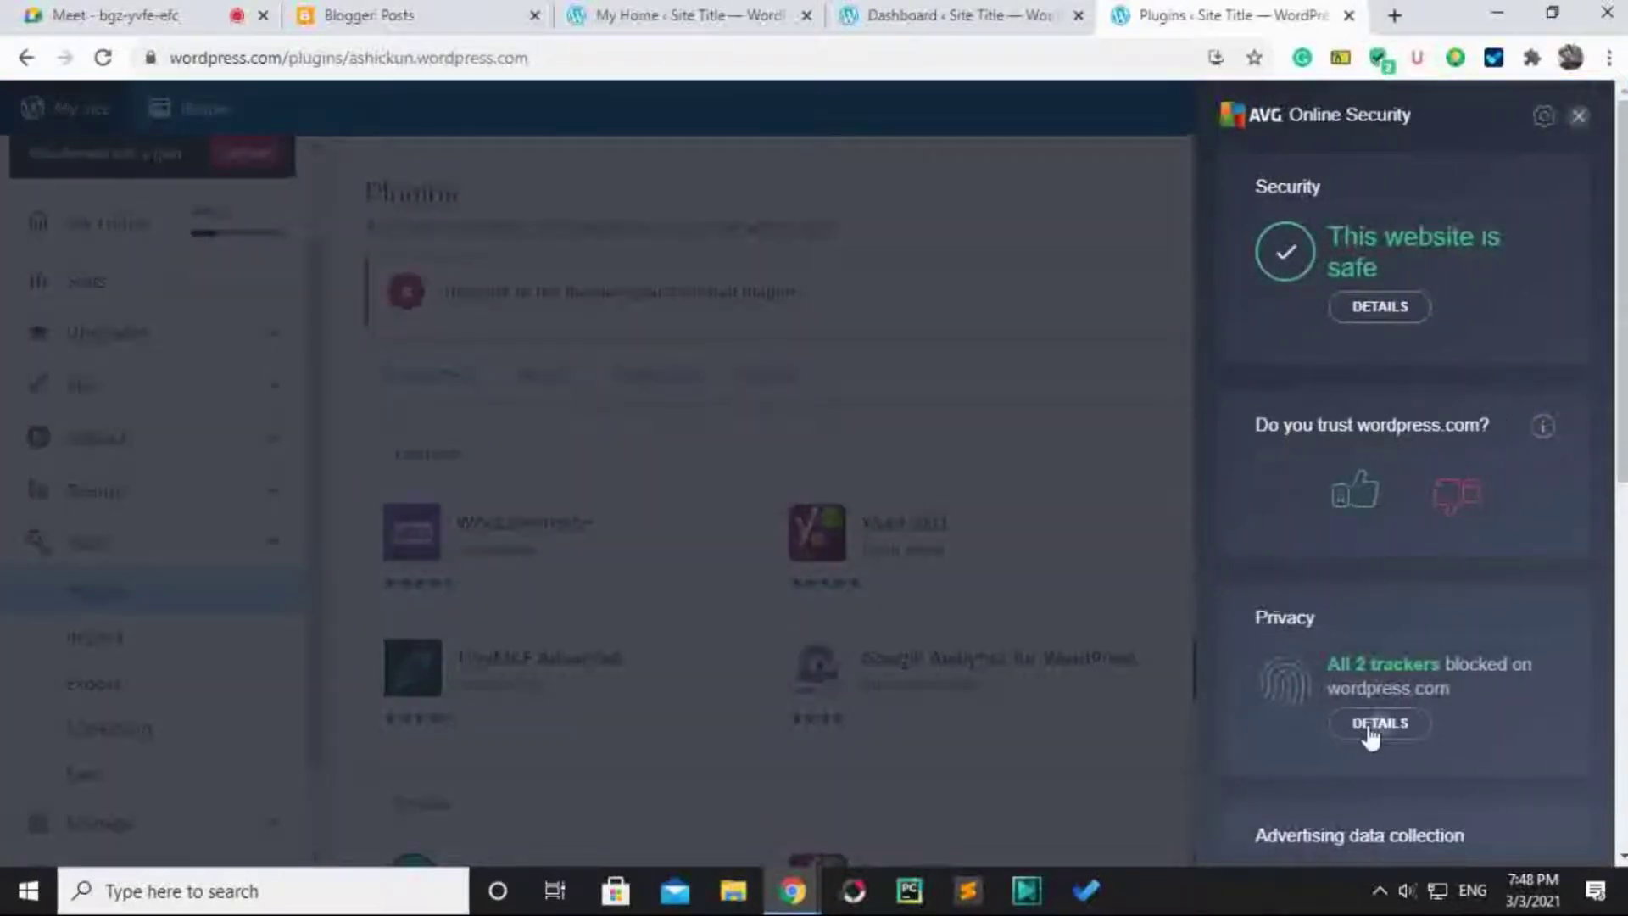
pyautogui.click(1370, 727)
pyautogui.click(1409, 424)
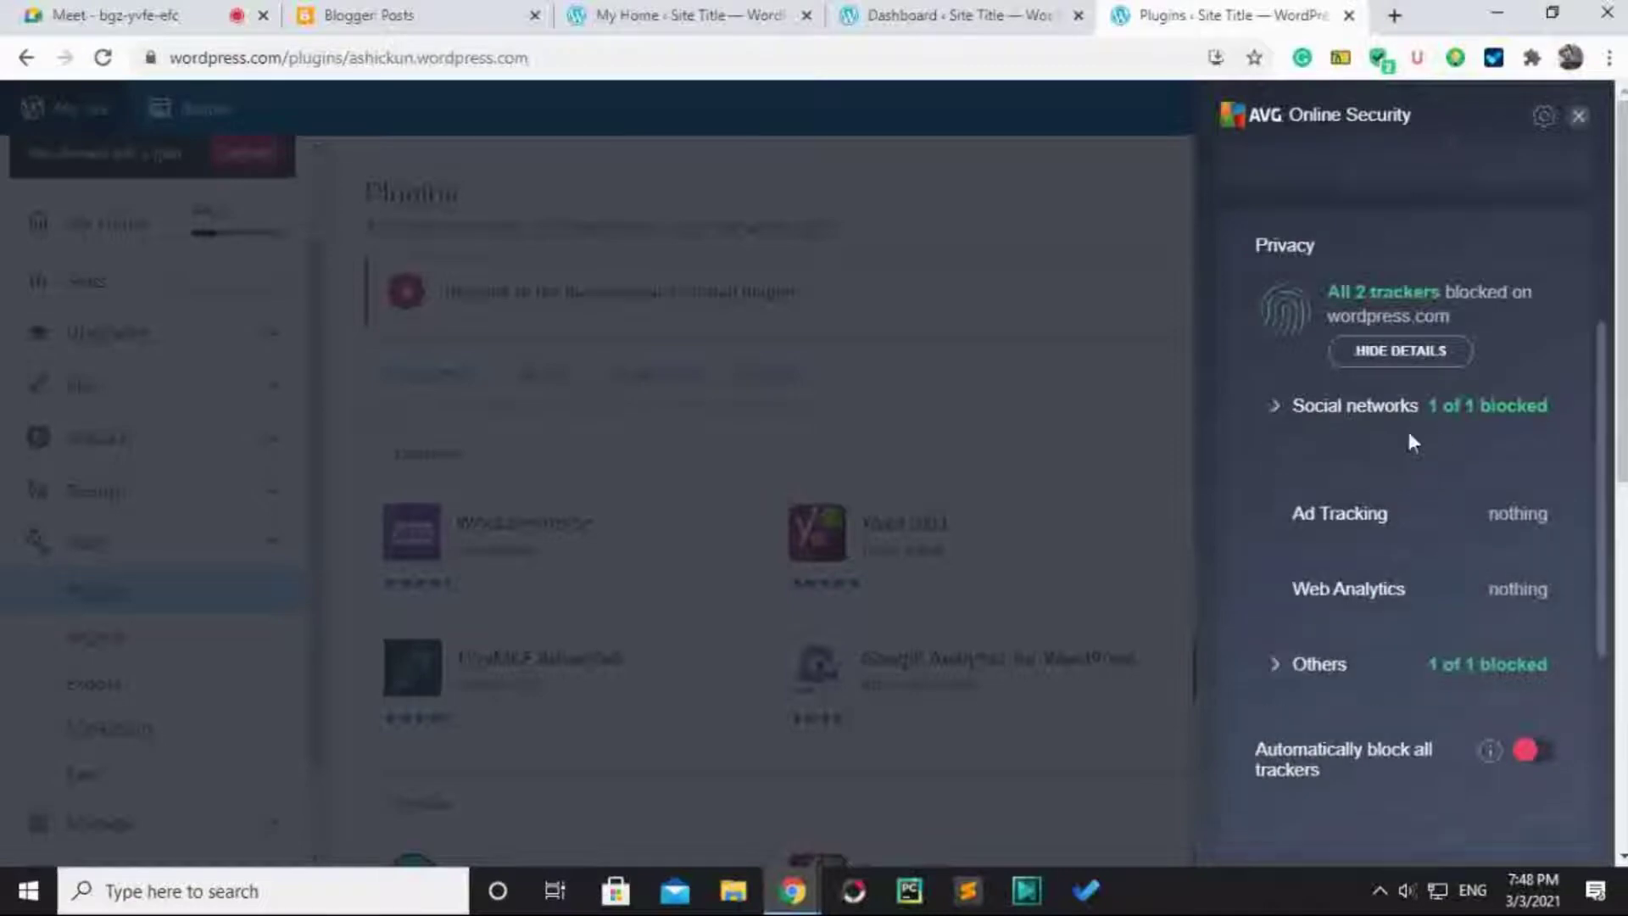
pyautogui.click(1378, 750)
pyautogui.scroll(-3, 1390, 678)
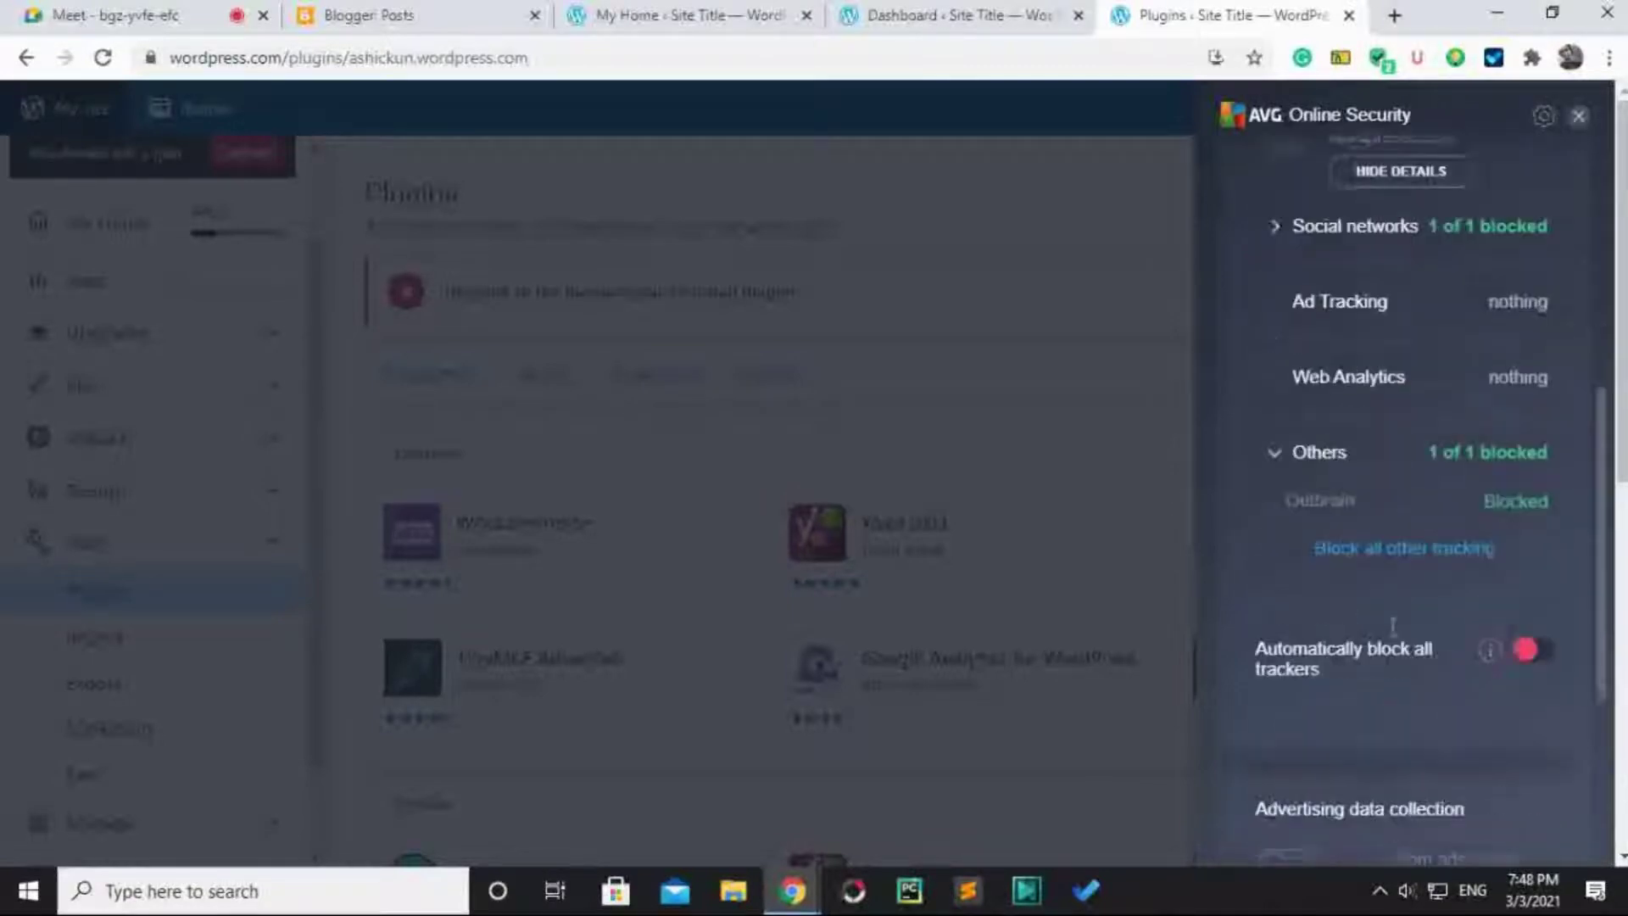
# Close the AVG Online Security panel and the Plugins page to return to the WP Admin dashboard.
pyautogui.click(1164, 253)
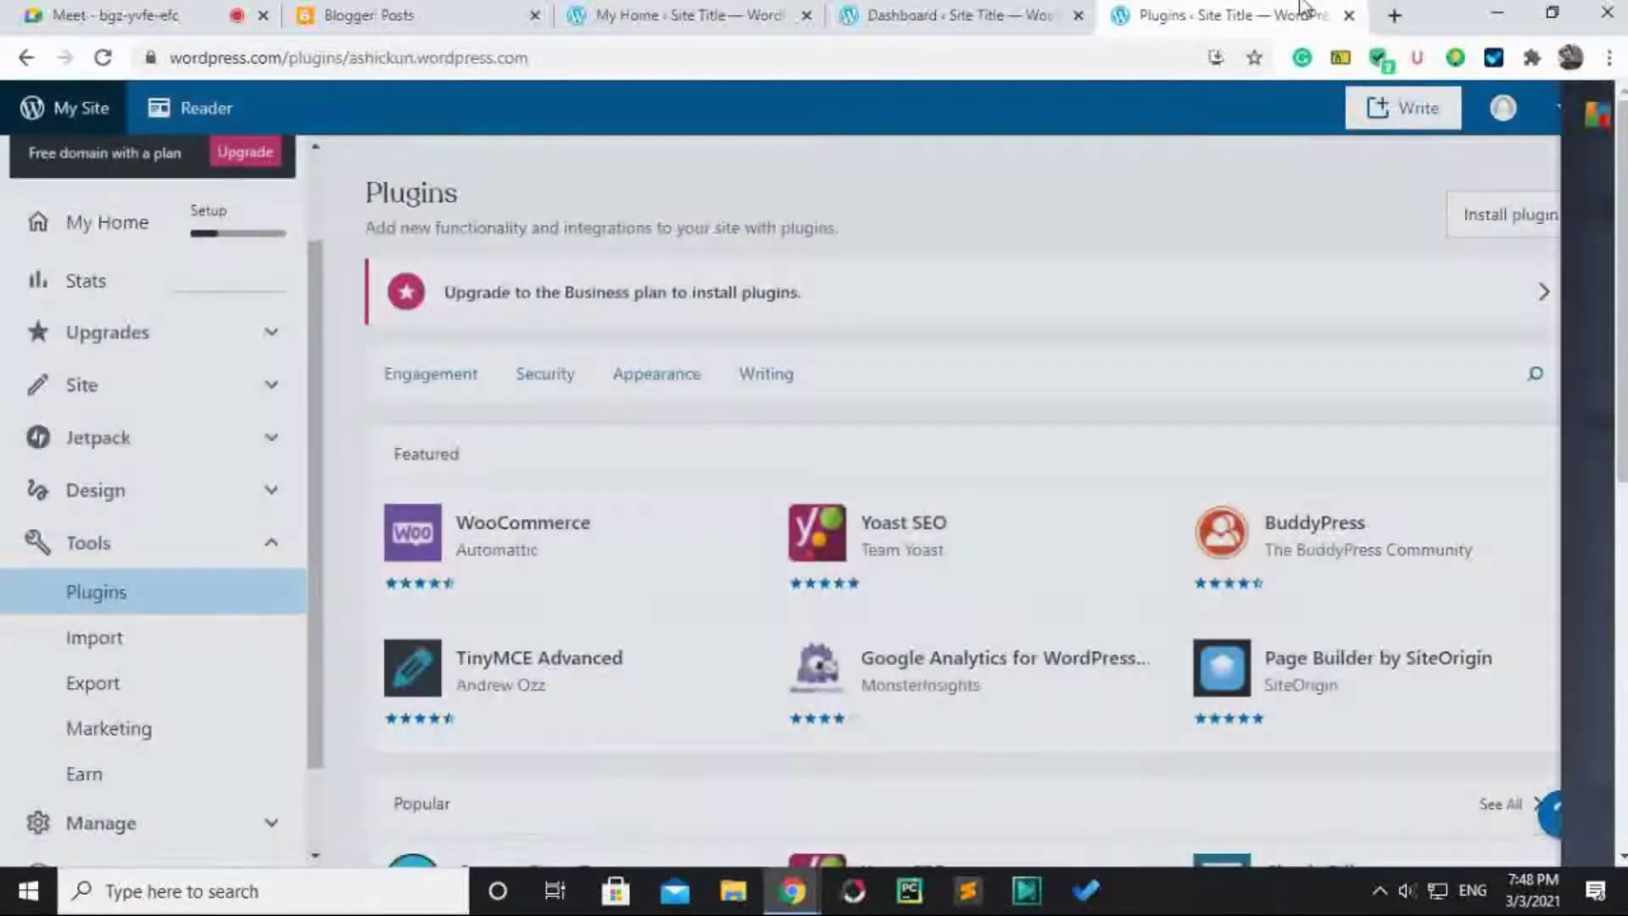
pyautogui.click(1348, 16)
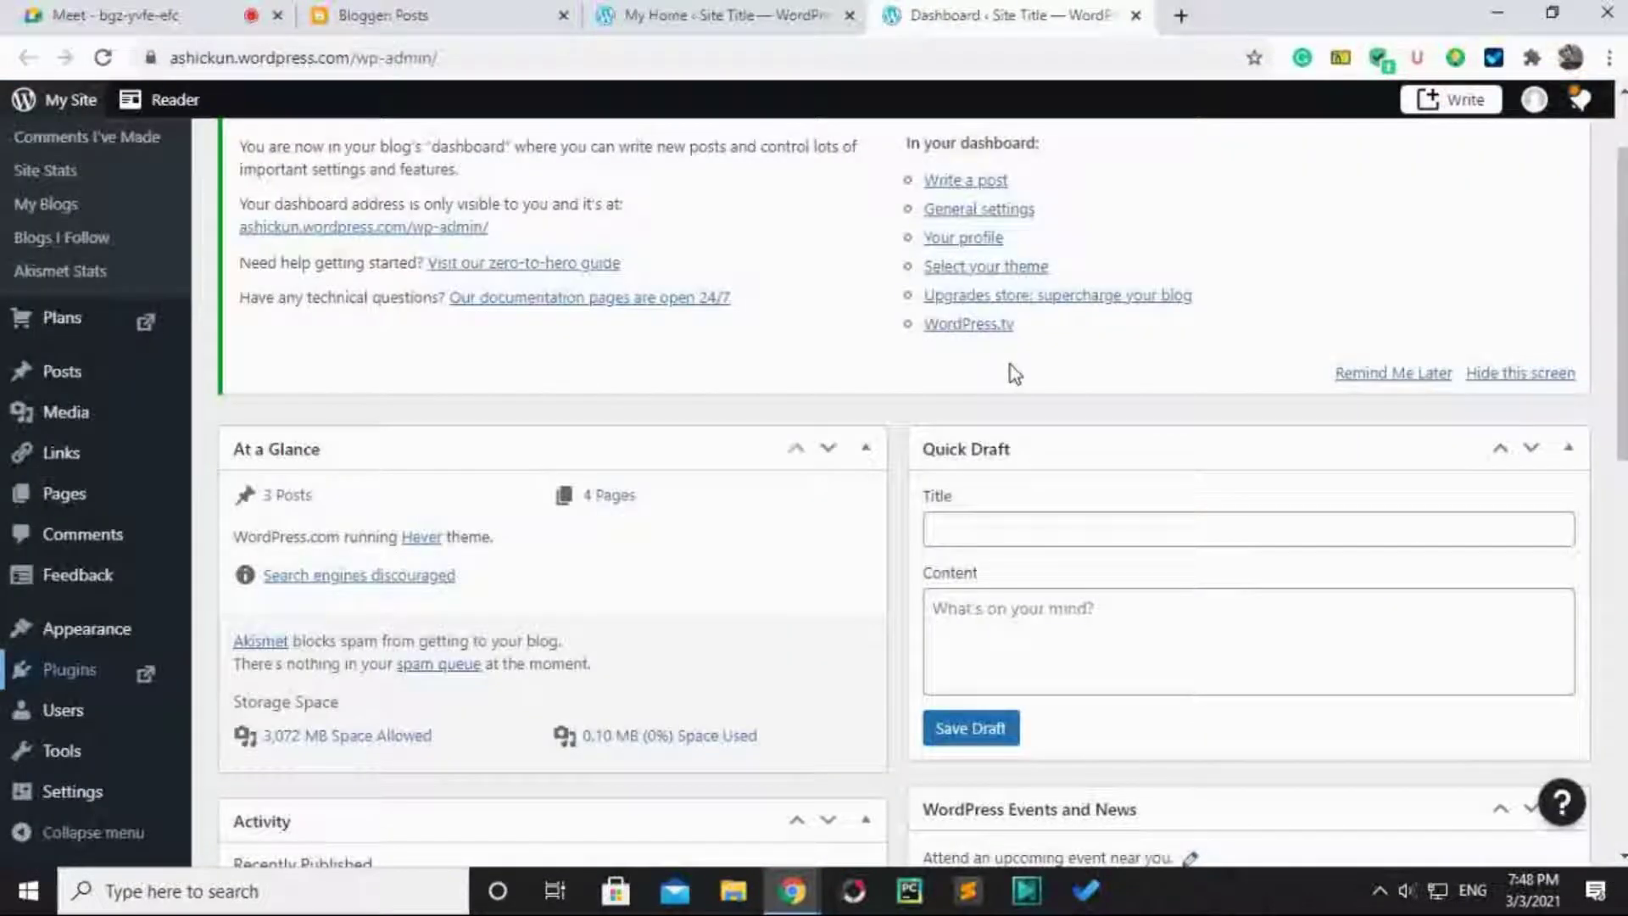
pyautogui.scroll(2, 1214, 319)
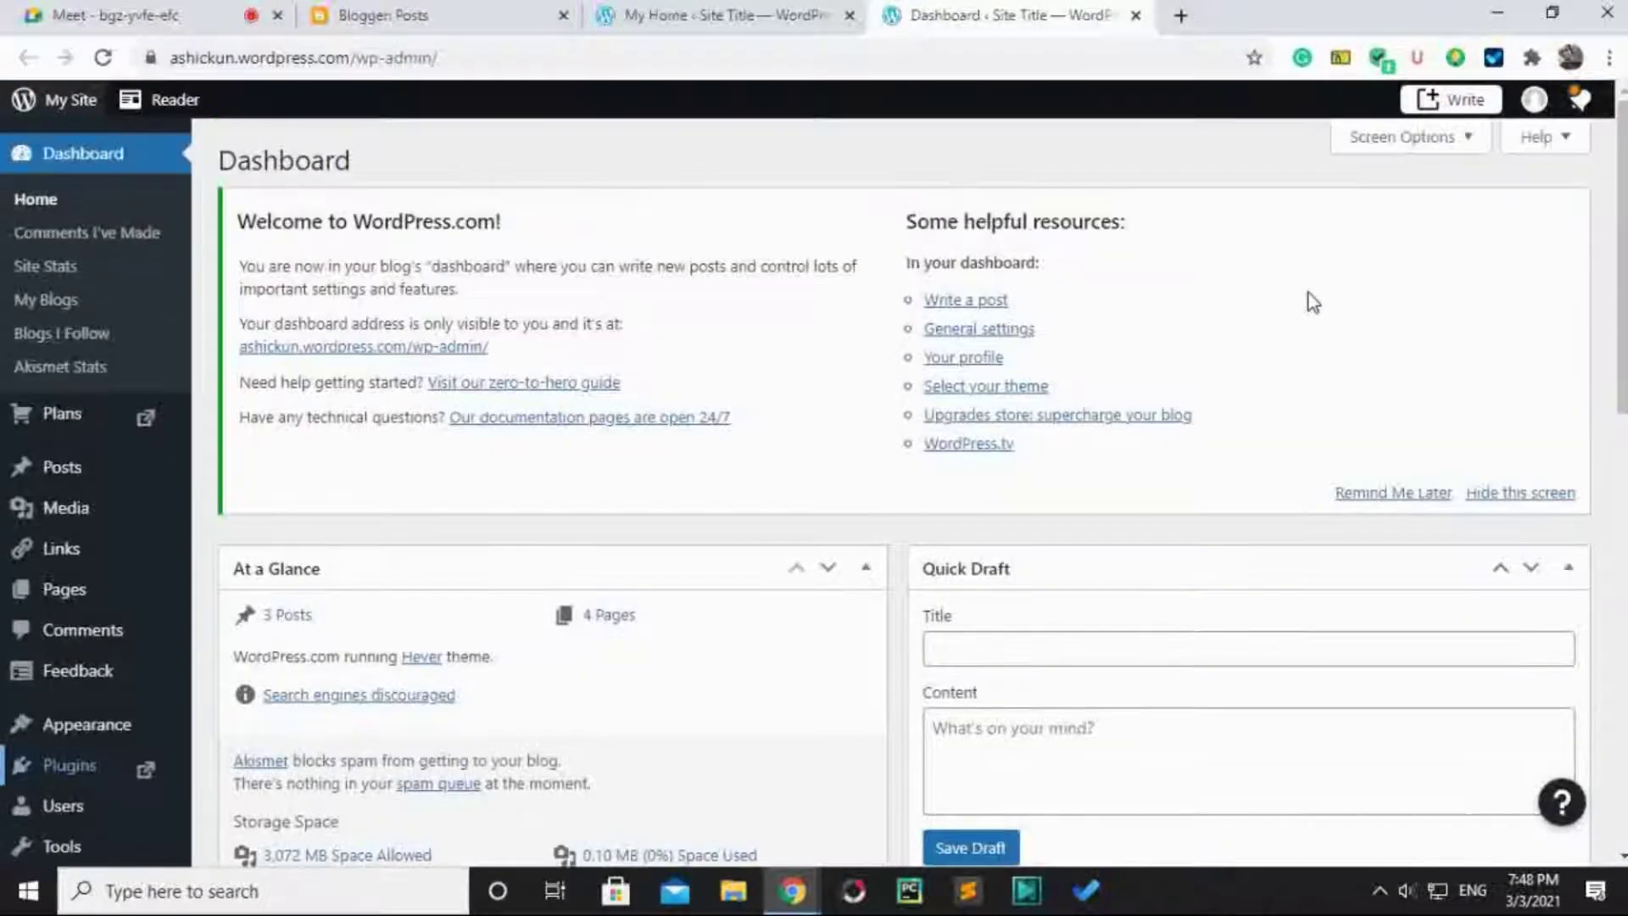
# Inspect the AVG Online Security privacy details for trackers on the WP Admin dashboard page, and close the panel.
pyautogui.click(1368, 53)
pyautogui.scroll(-1, 1394, 744)
pyautogui.scroll(-2, 1397, 746)
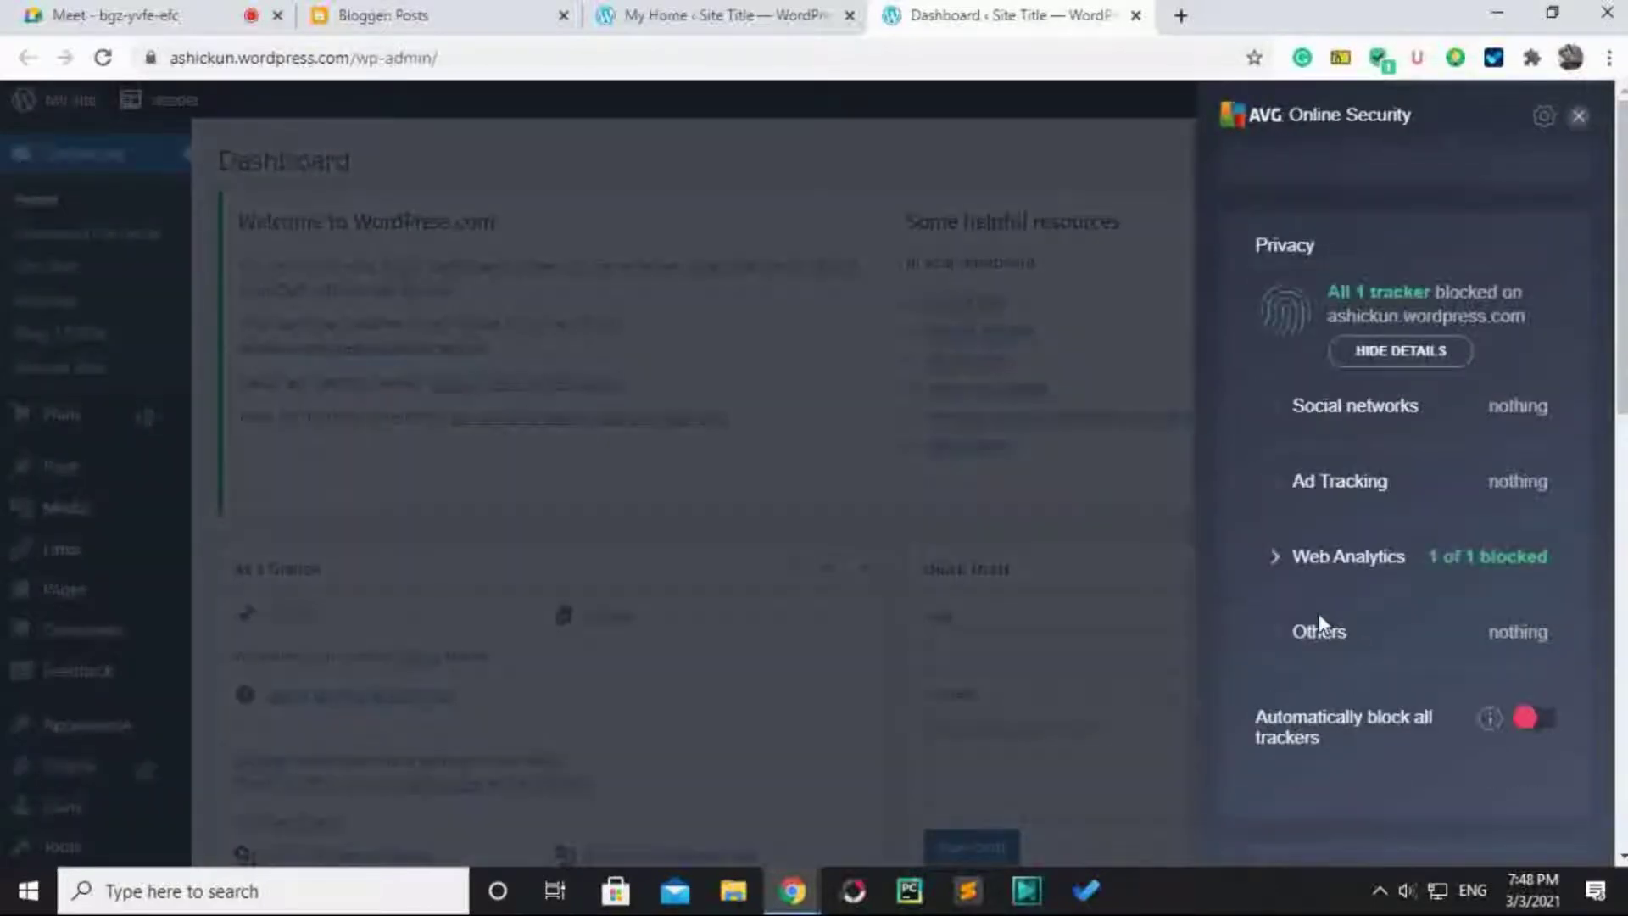
pyautogui.click(1156, 567)
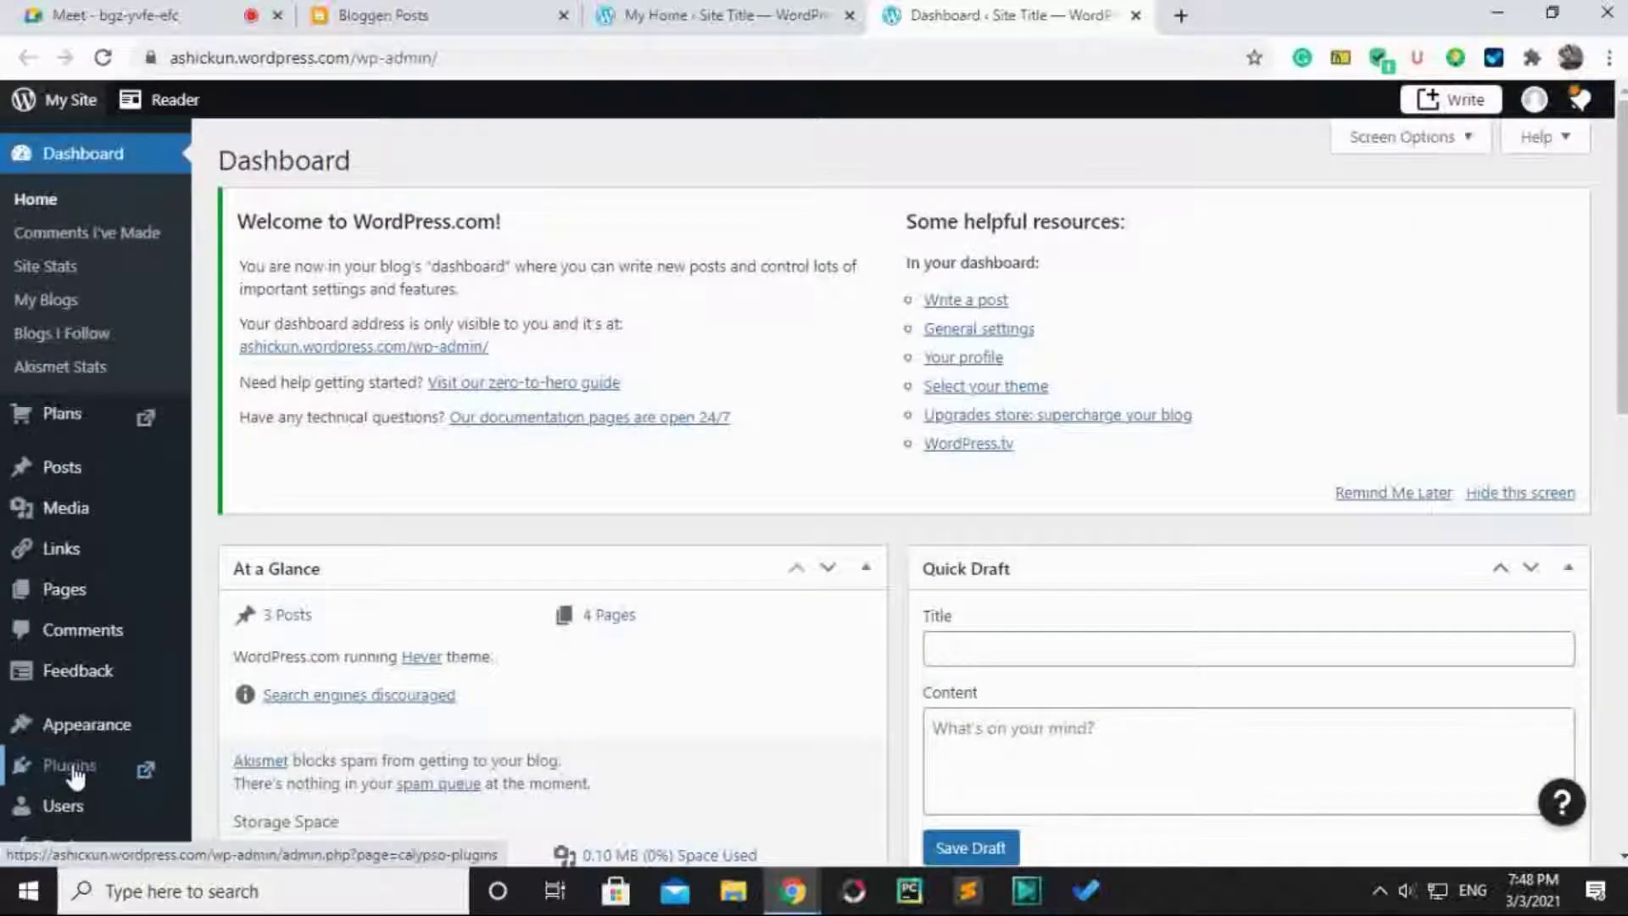
# Reopen the Plugins page from the WP Admin dashboard and review the Featured and Popular plugins.
pyautogui.click(74, 768)
pyautogui.click(1253, 10)
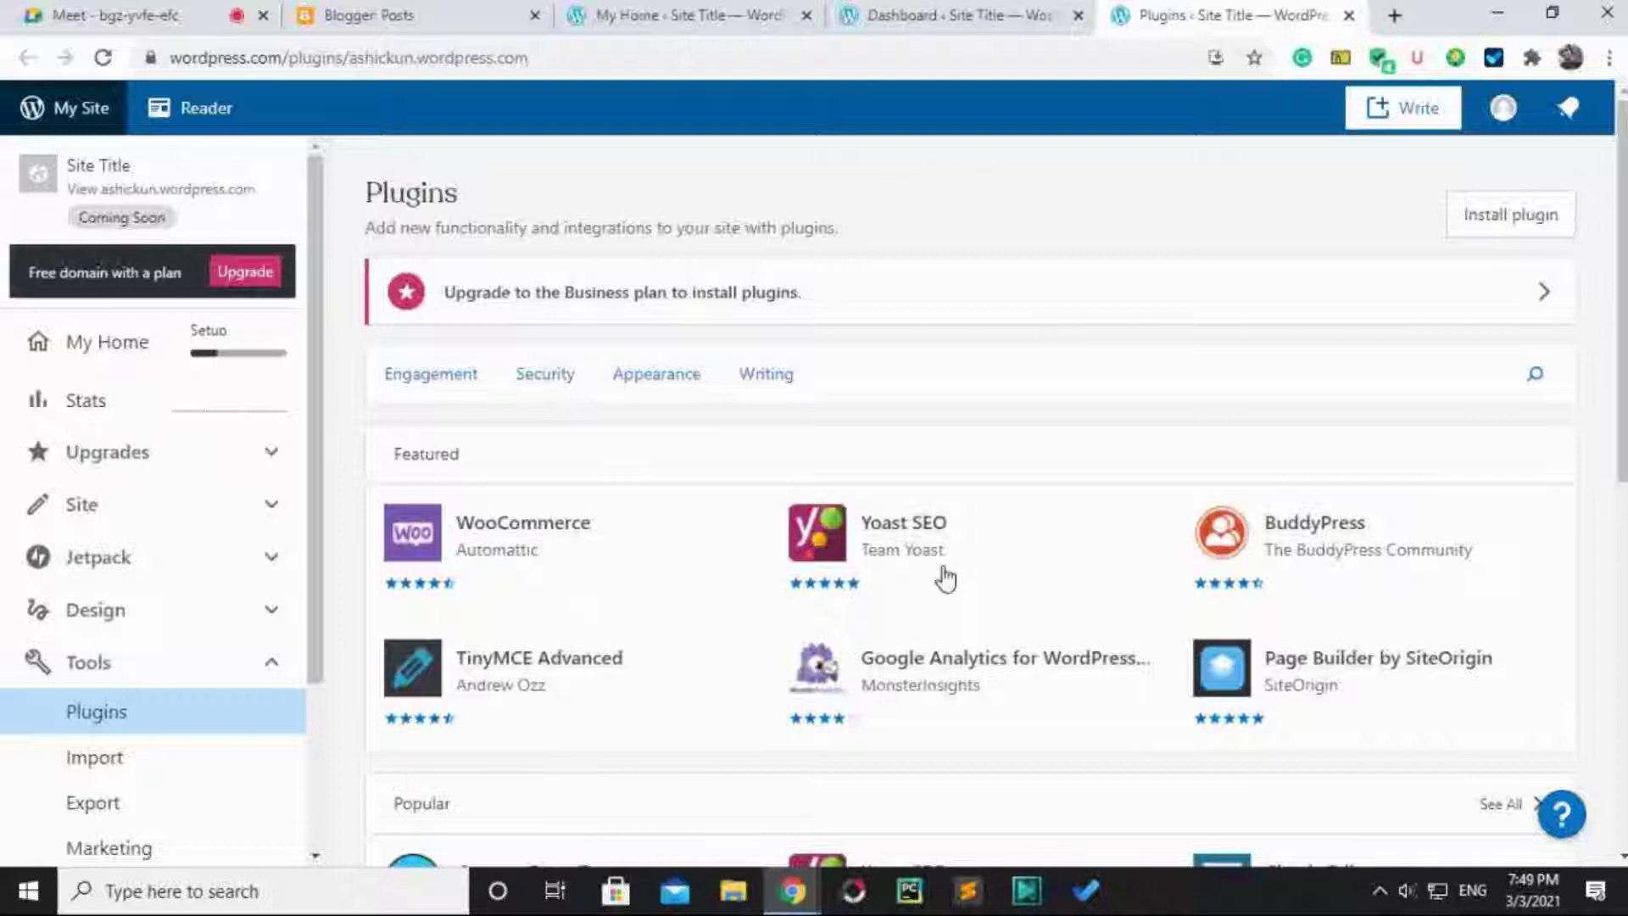
pyautogui.scroll(-1, 941, 577)
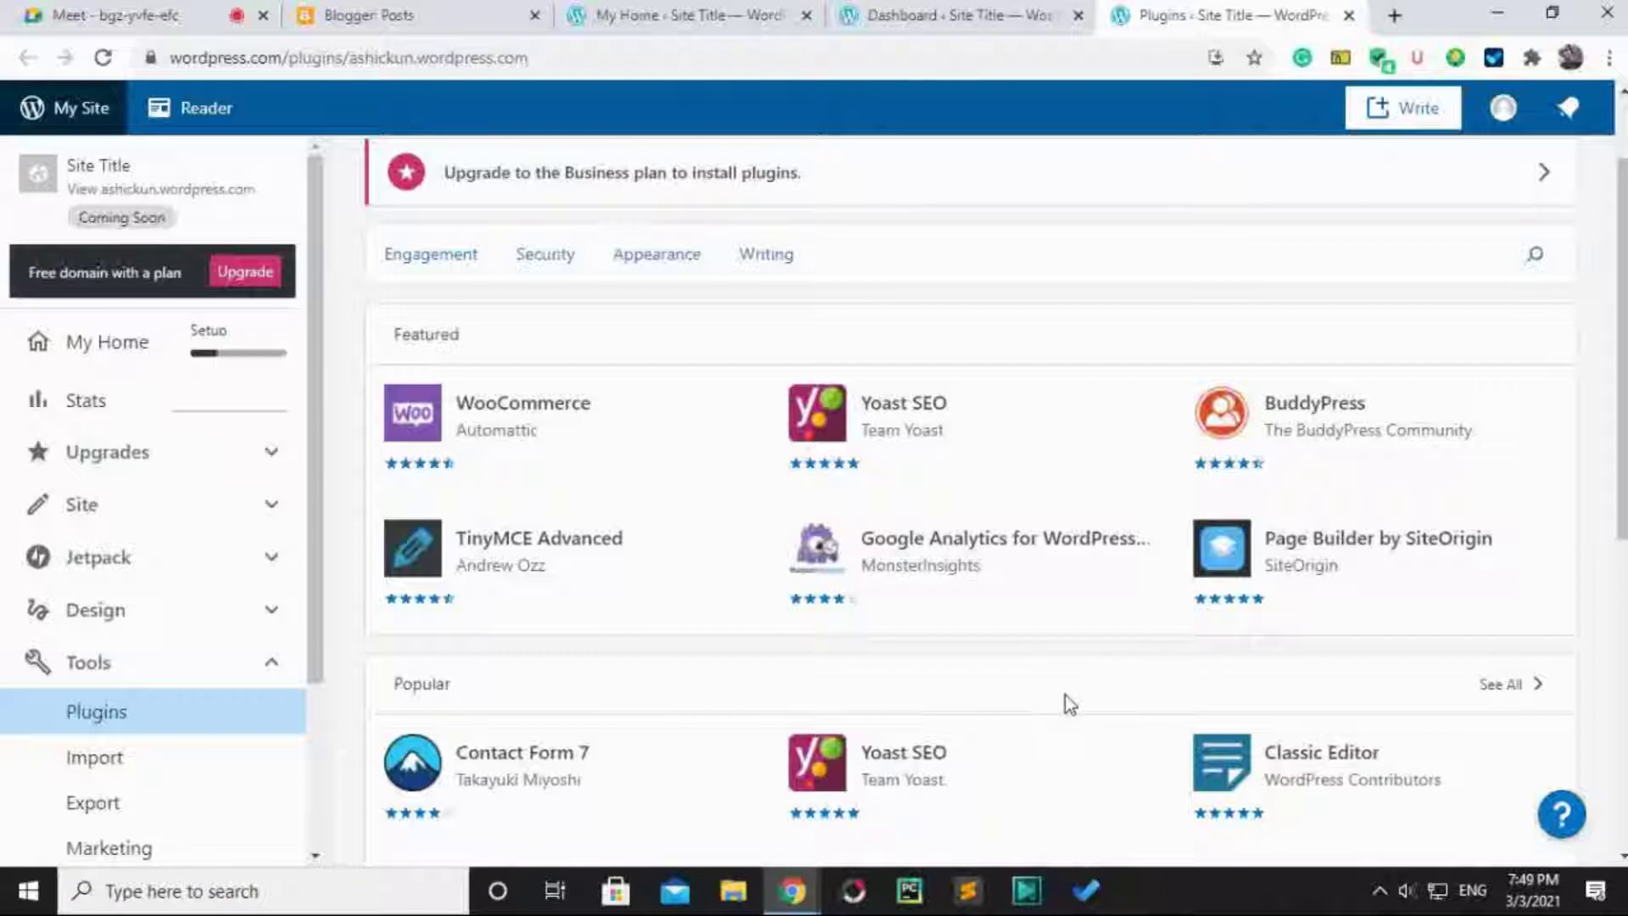
pyautogui.scroll(-2, 1065, 695)
pyautogui.scroll(2, 1065, 695)
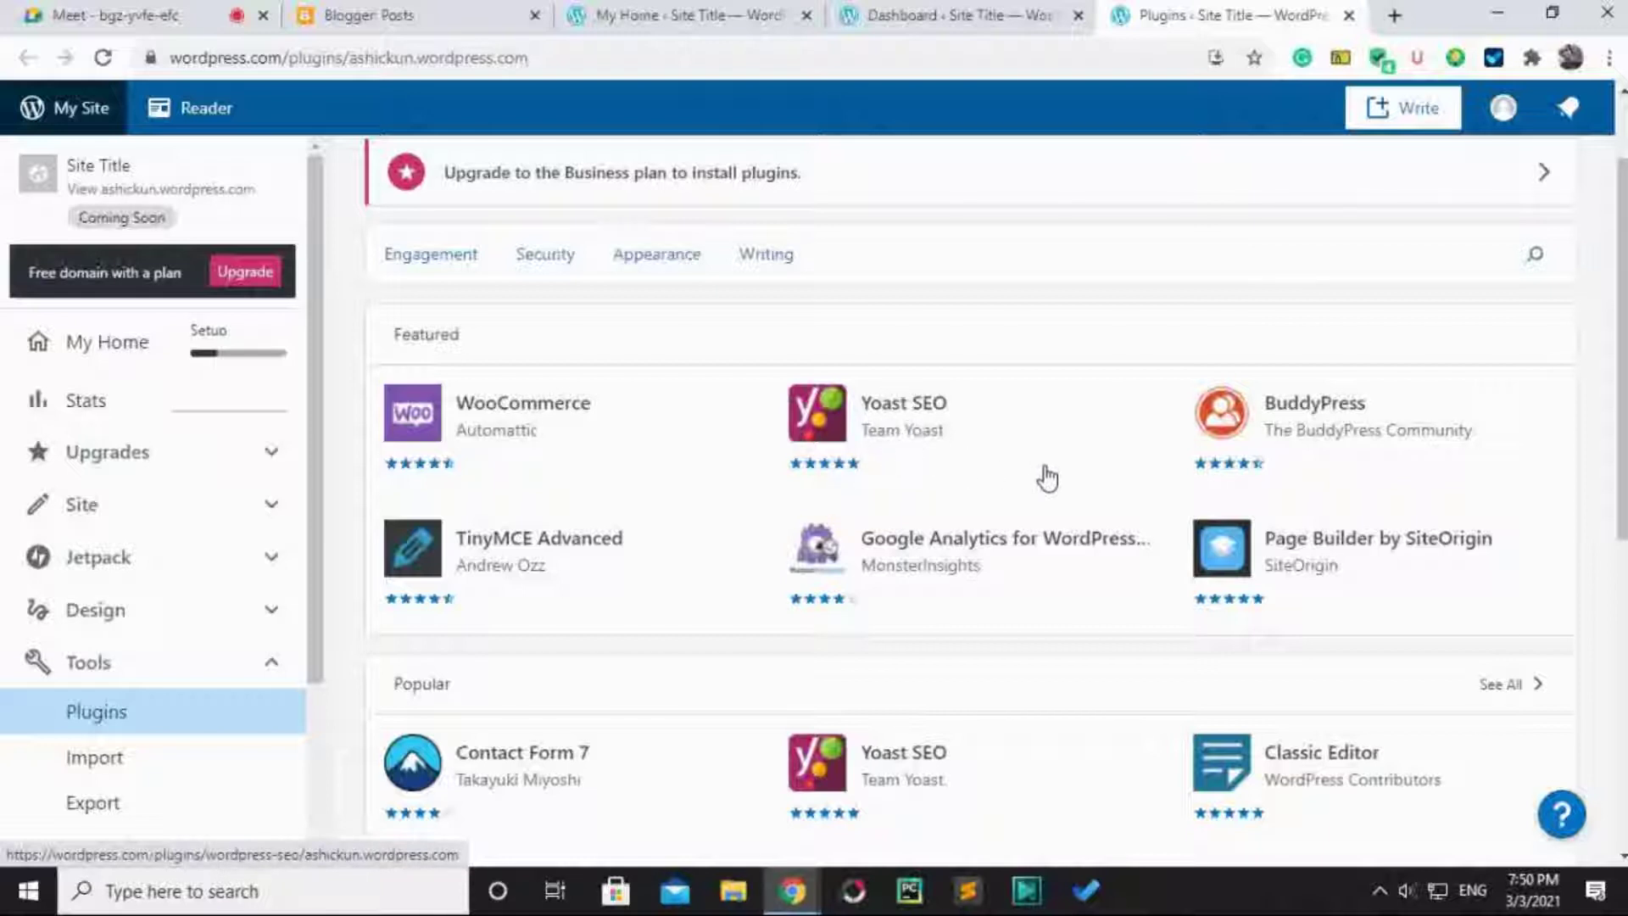
pyautogui.scroll(-3, 1130, 661)
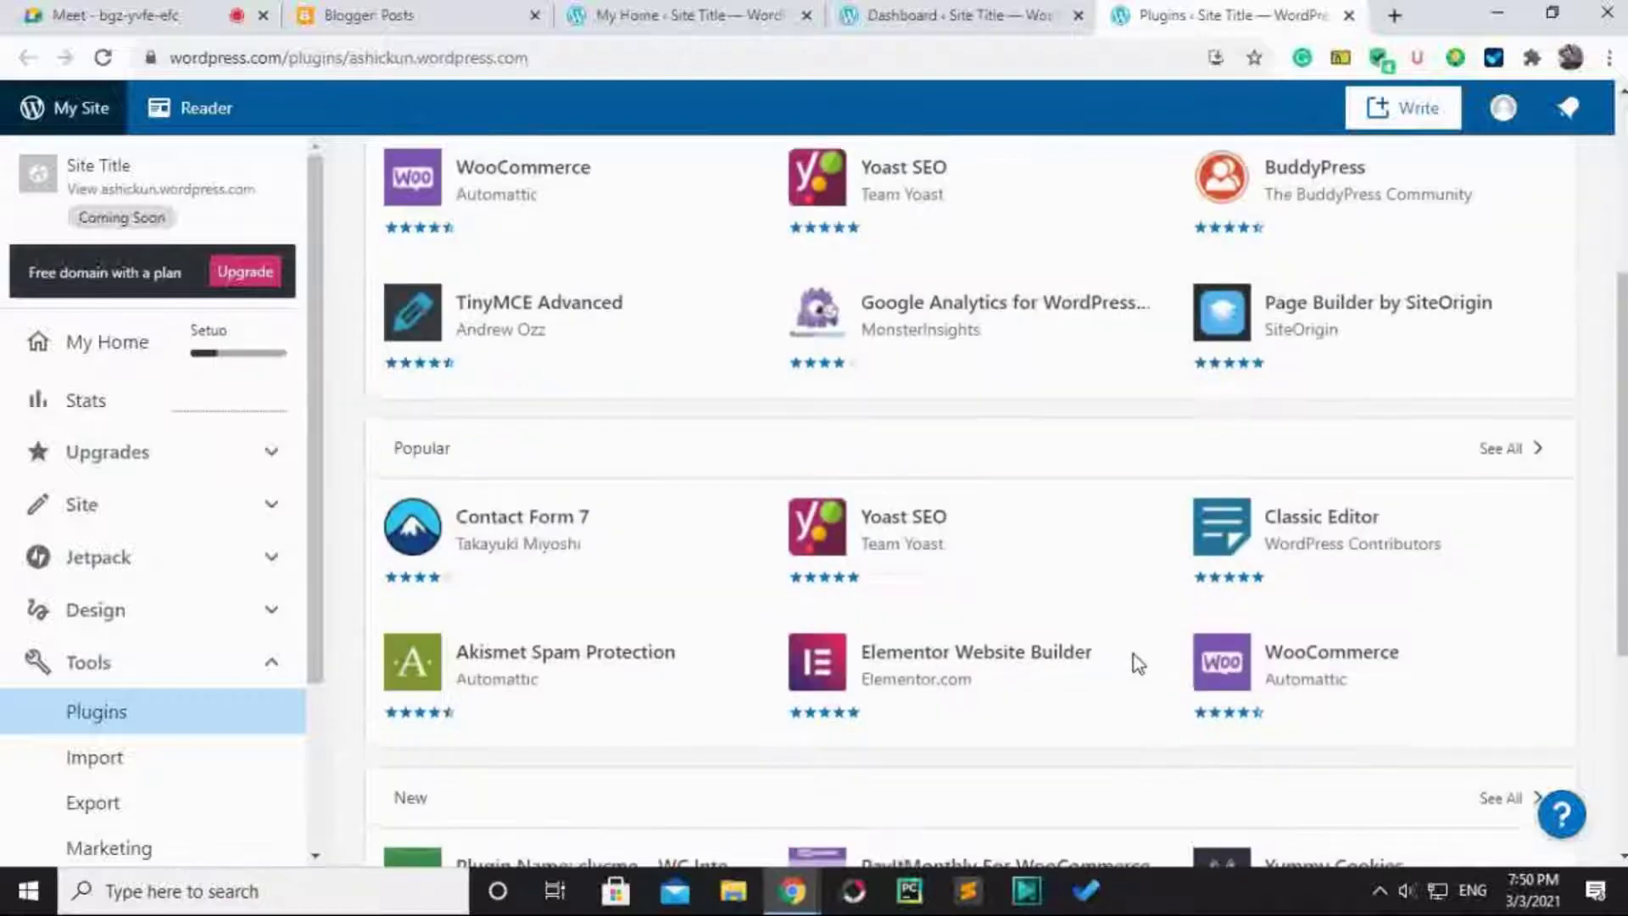
pyautogui.scroll(3, 1128, 665)
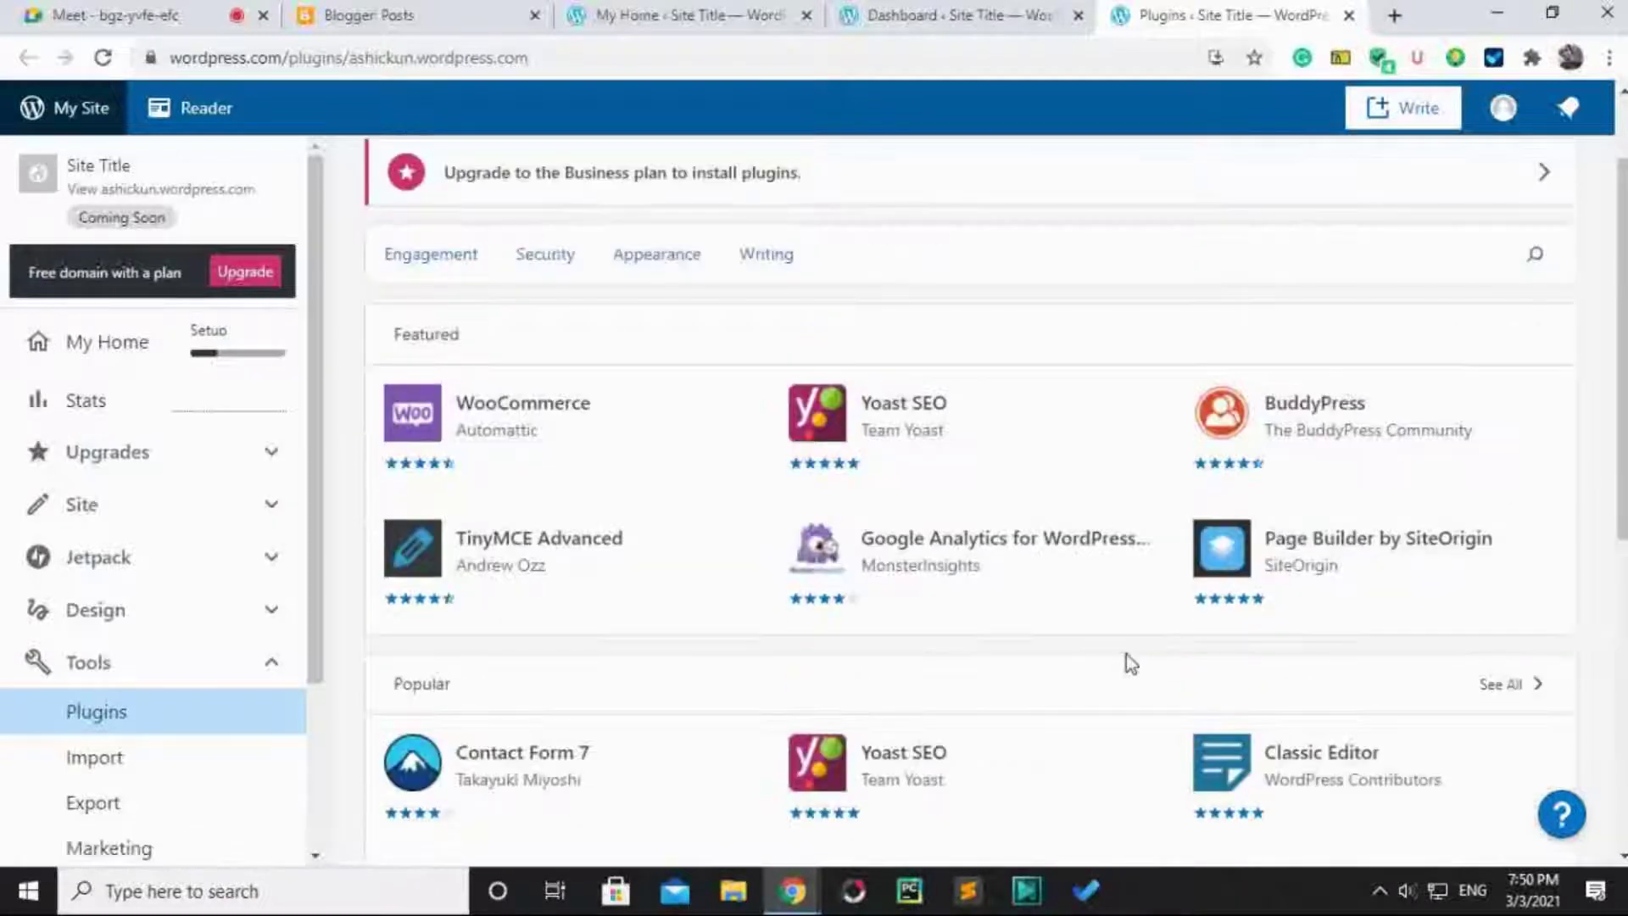
pyautogui.click(1535, 255)
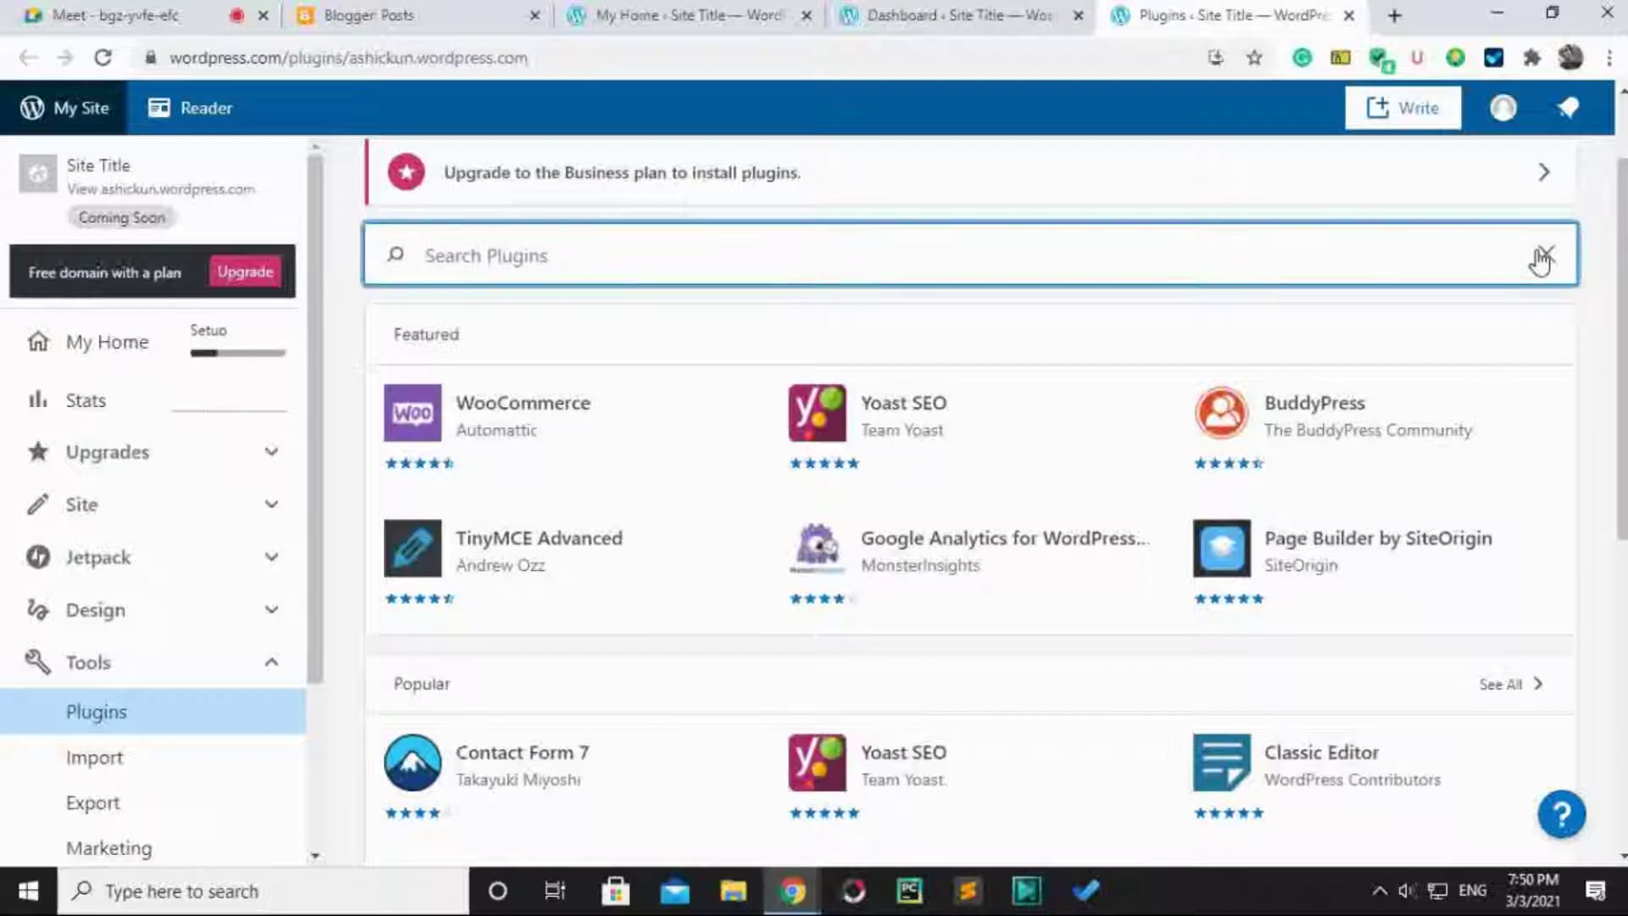
pyautogui.write('ta')
pyautogui.press('BackSpace')
pyautogui.press('BackSpace')
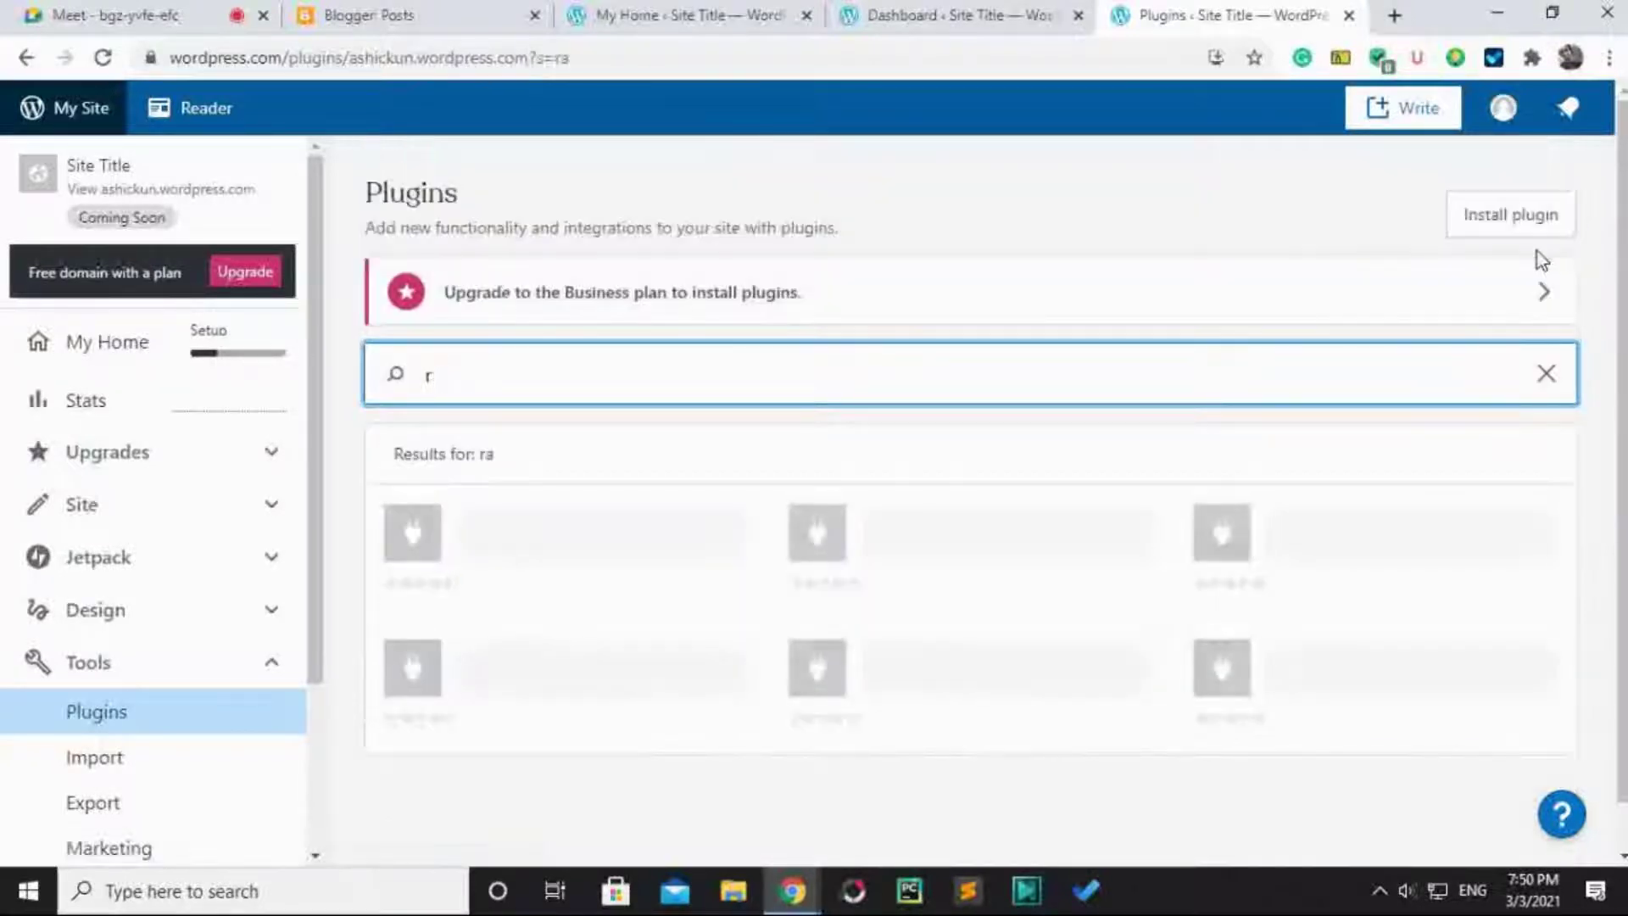
pyautogui.click(1544, 373)
# Open the site's My Home page in a new browser tab and switch to it.
pyautogui.scroll(-3, 1538, 464)
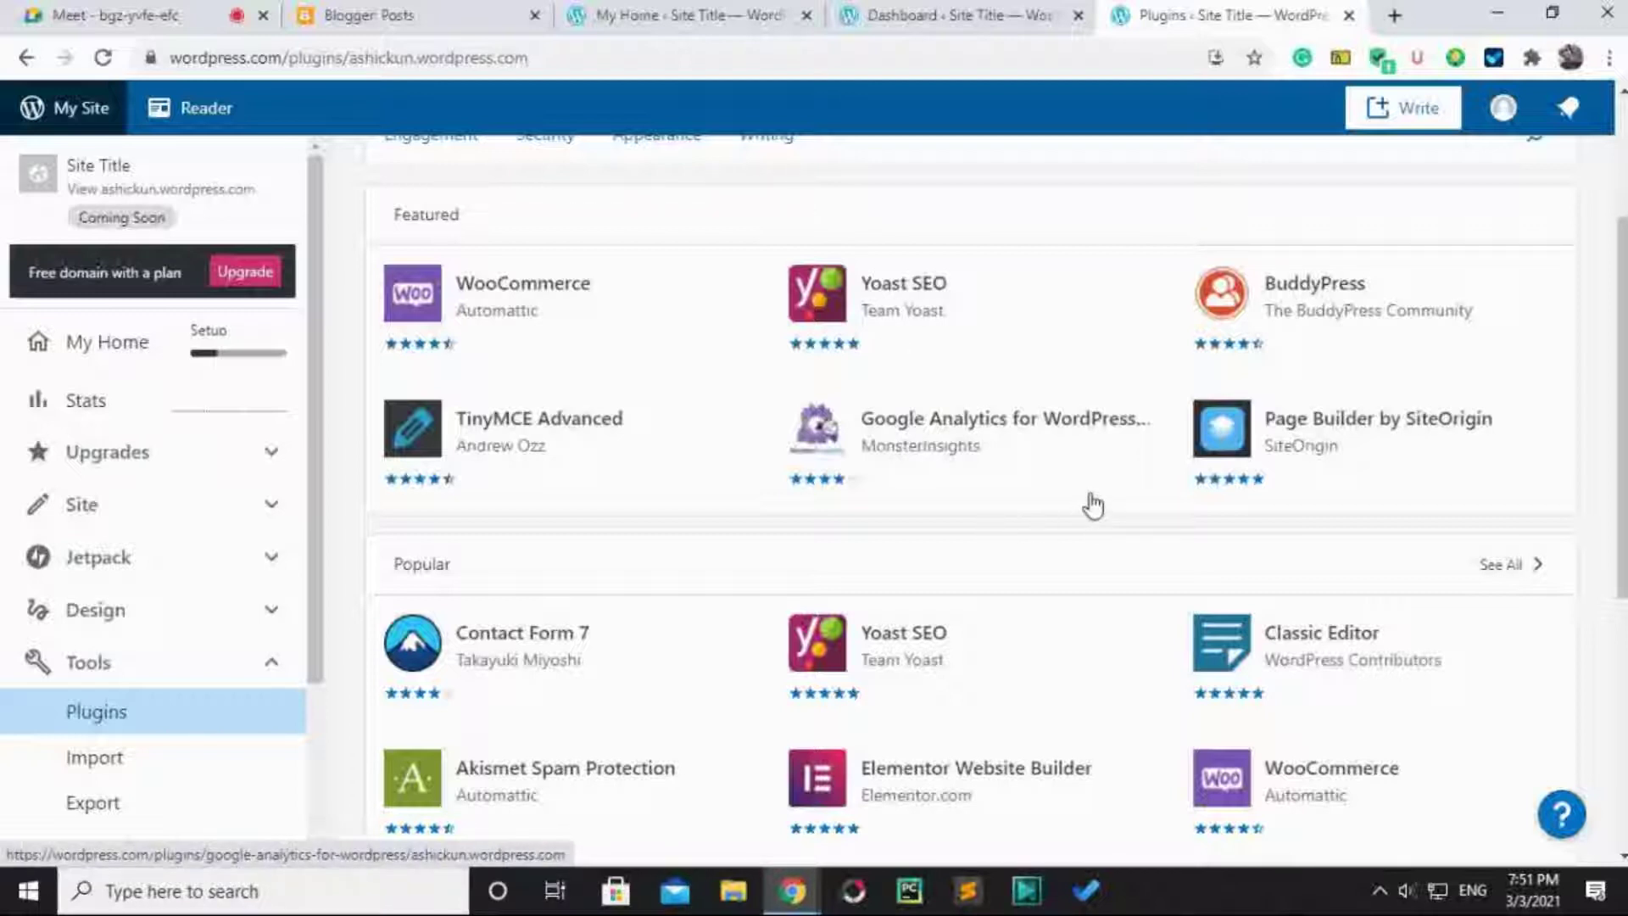
pyautogui.middleClick(82, 348)
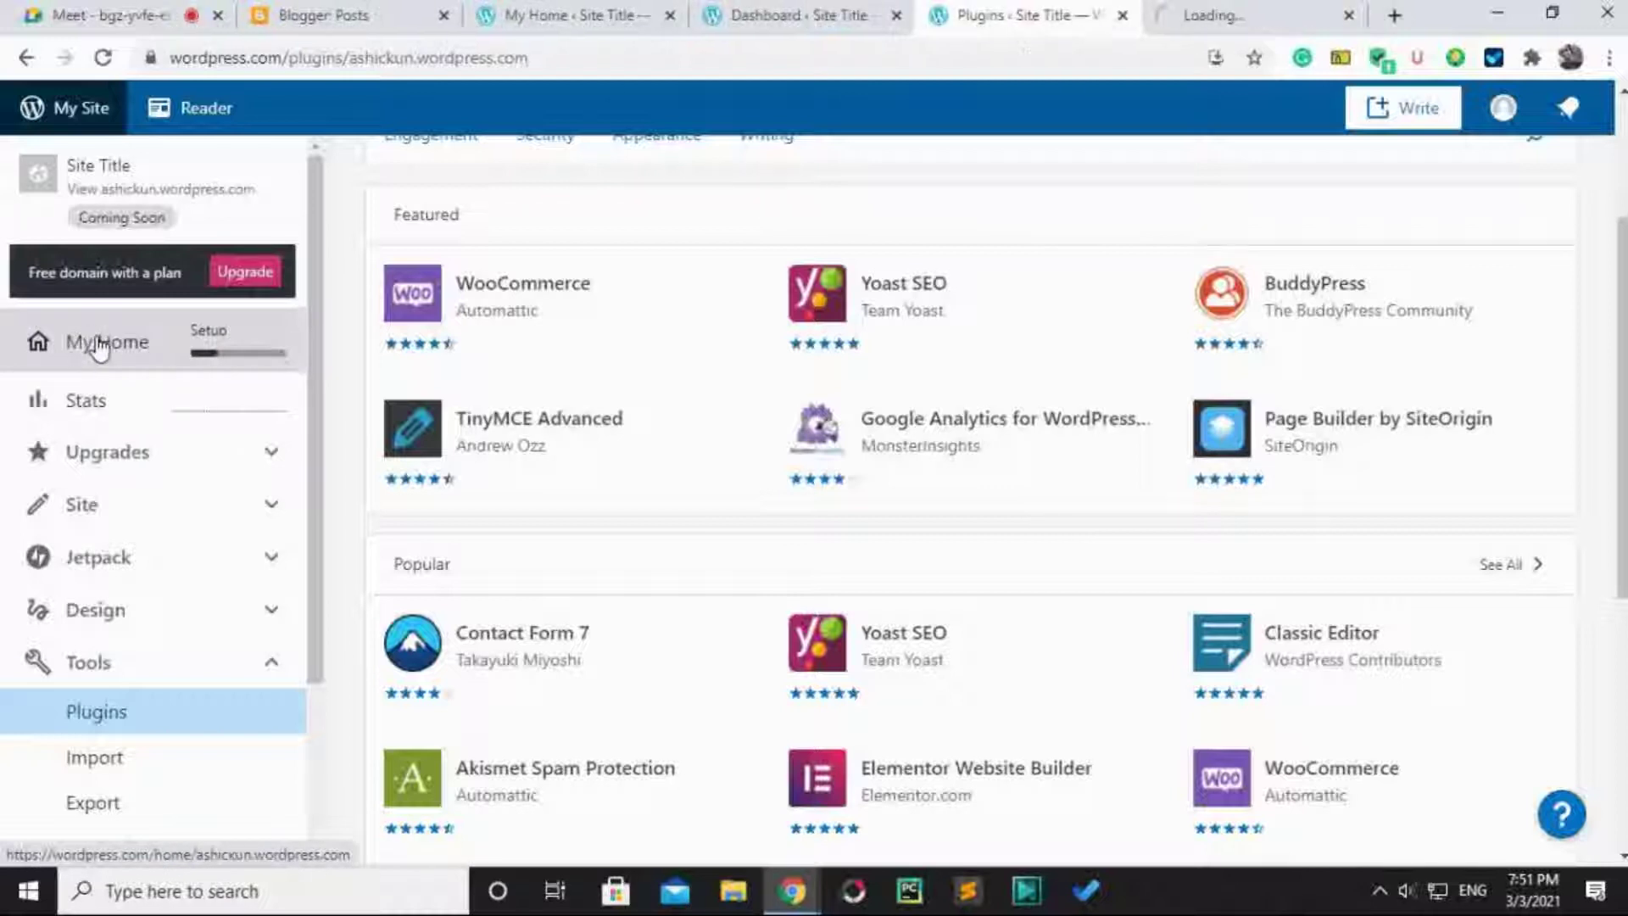
pyautogui.click(1221, 15)
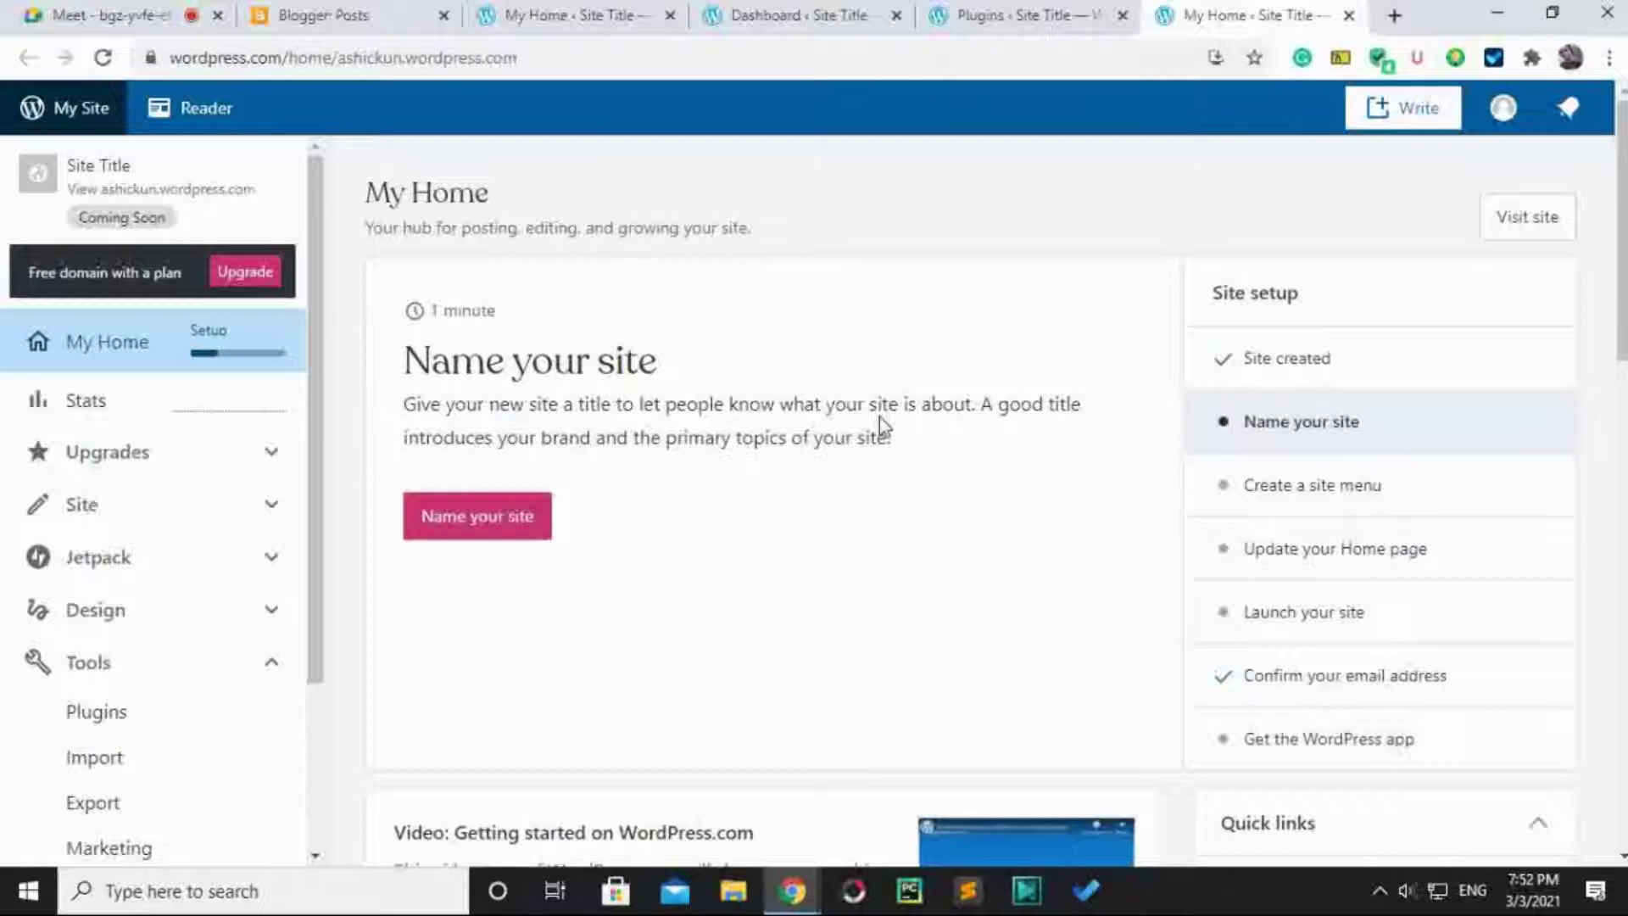
# Review the My Home page, covering the Name your site card, Site setup checklist, getting-started video, free photo library and Quick links.
pyautogui.scroll(-2, 882, 415)
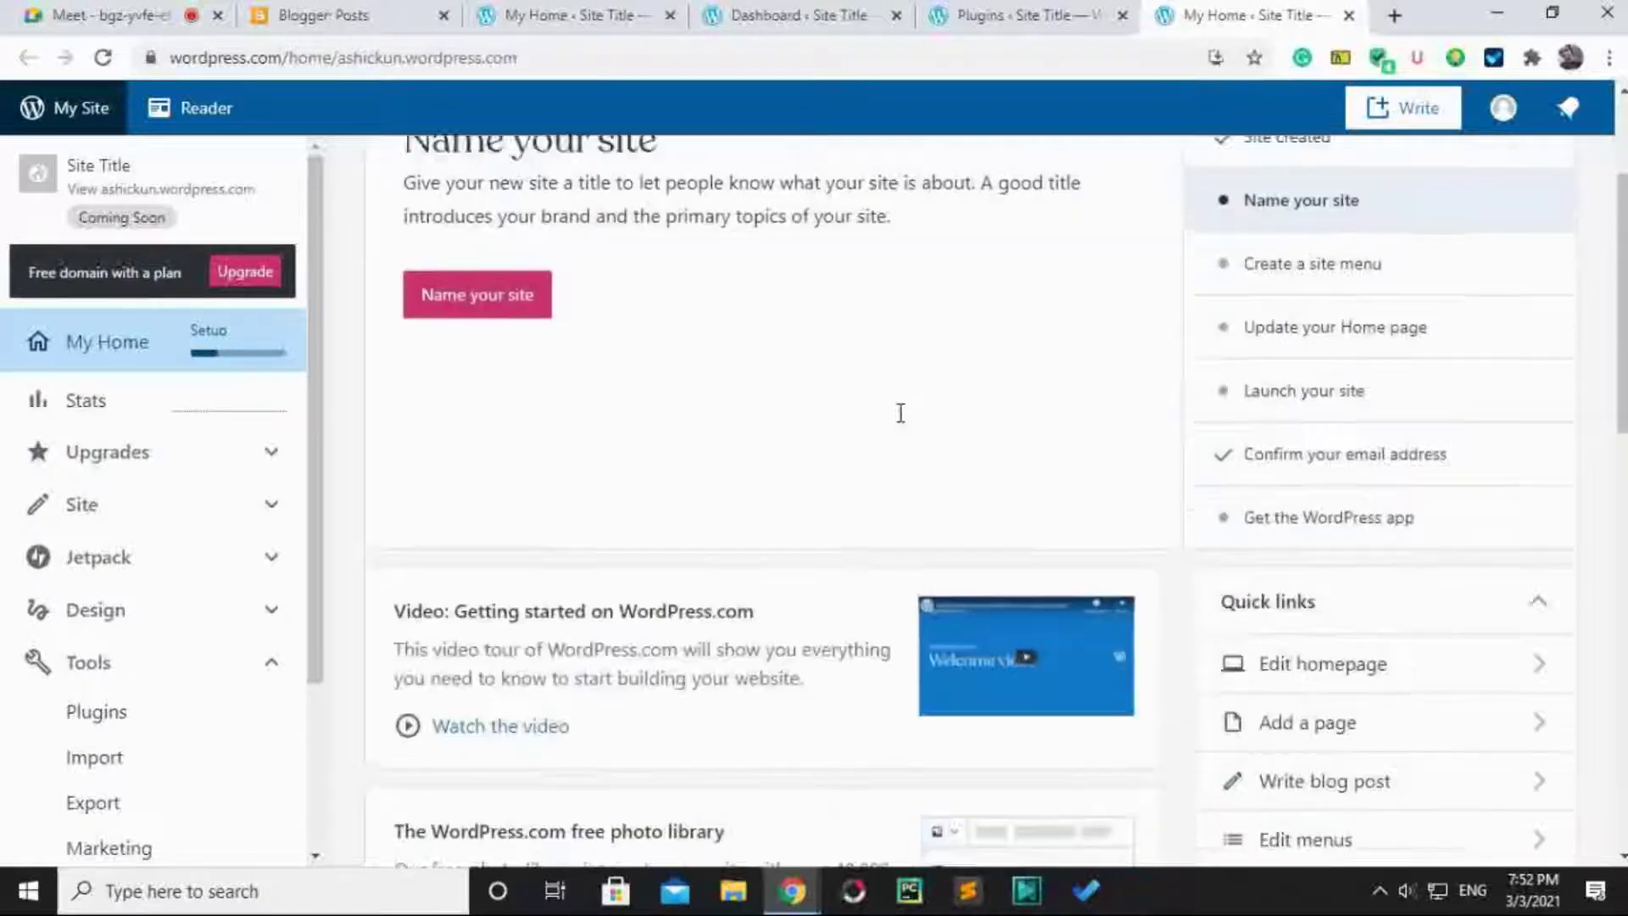
pyautogui.scroll(2, 924, 417)
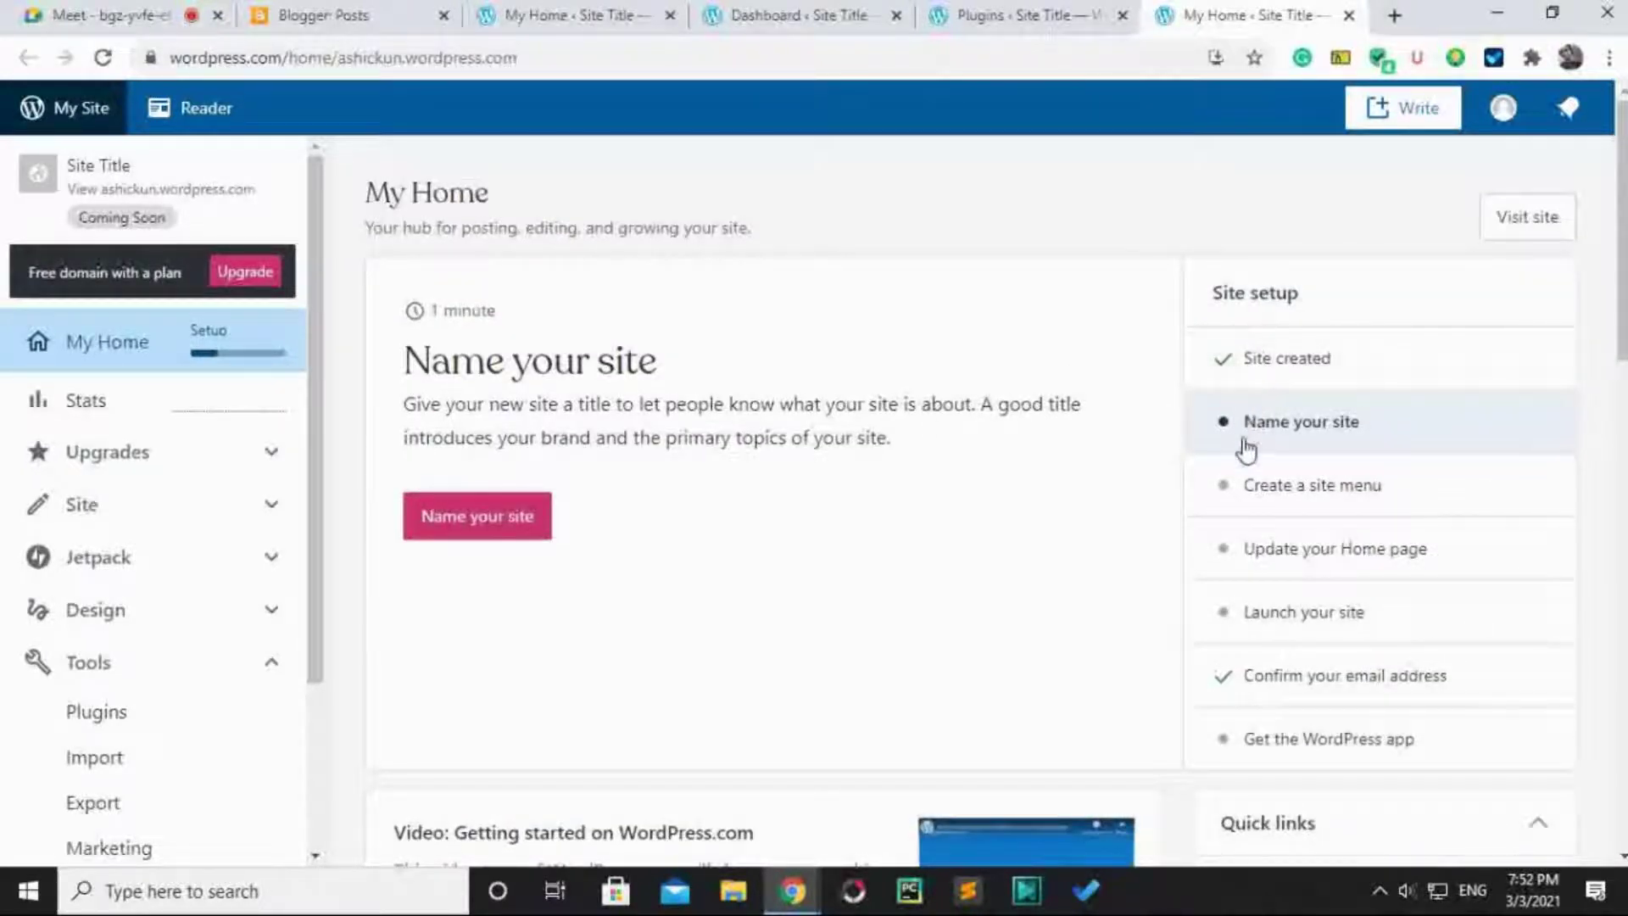
pyautogui.scroll(-1, 856, 629)
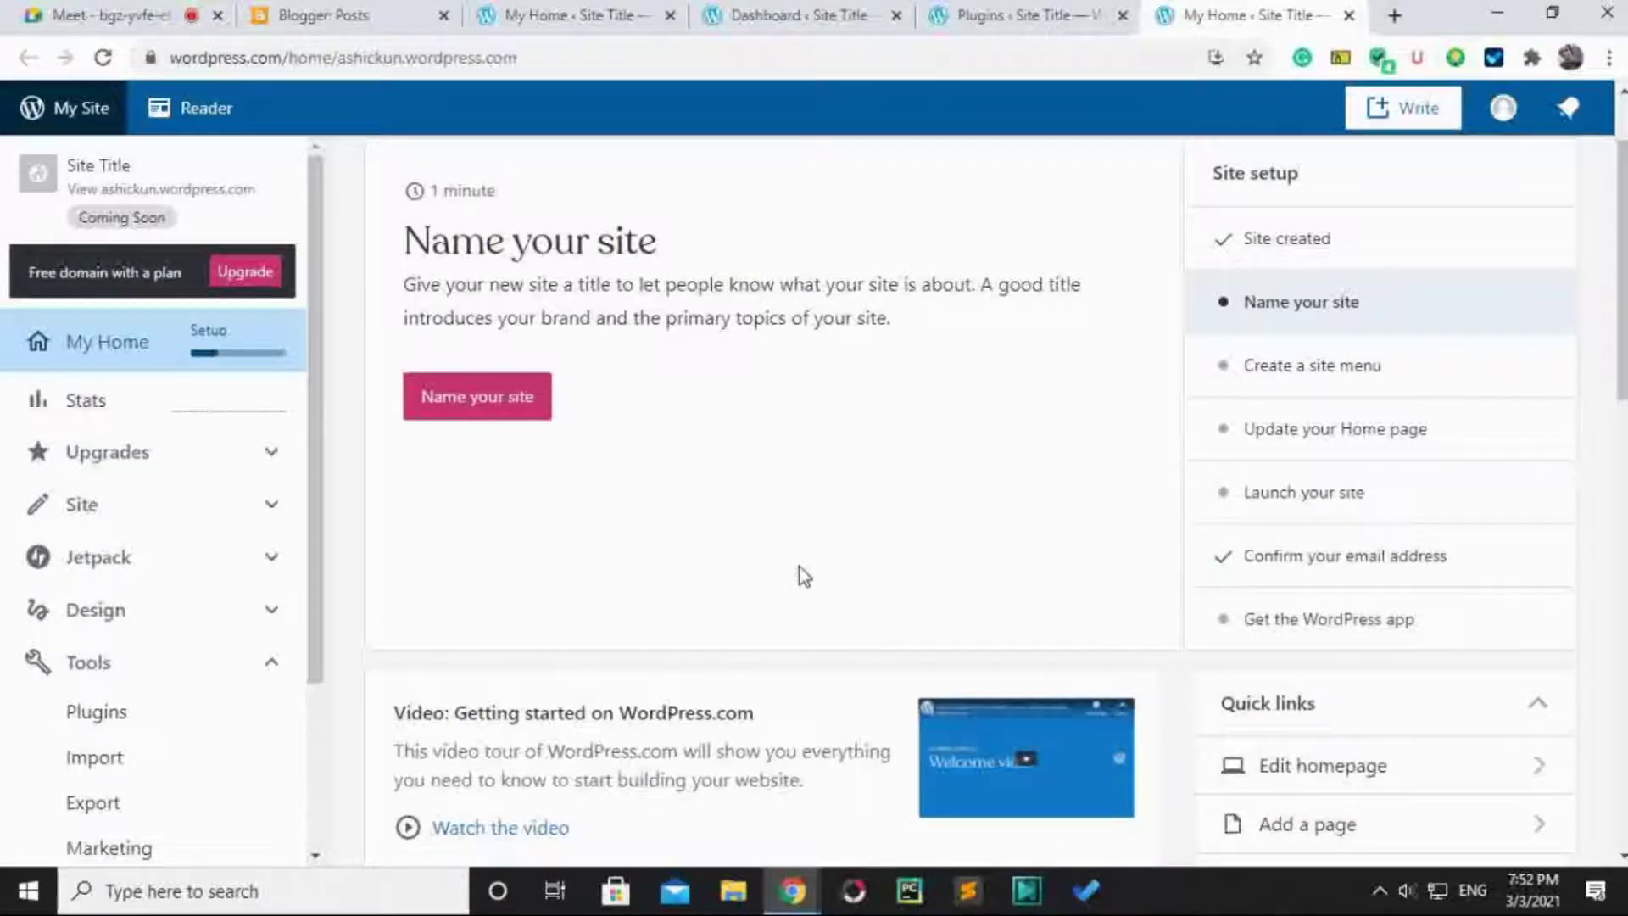
pyautogui.scroll(-1, 803, 576)
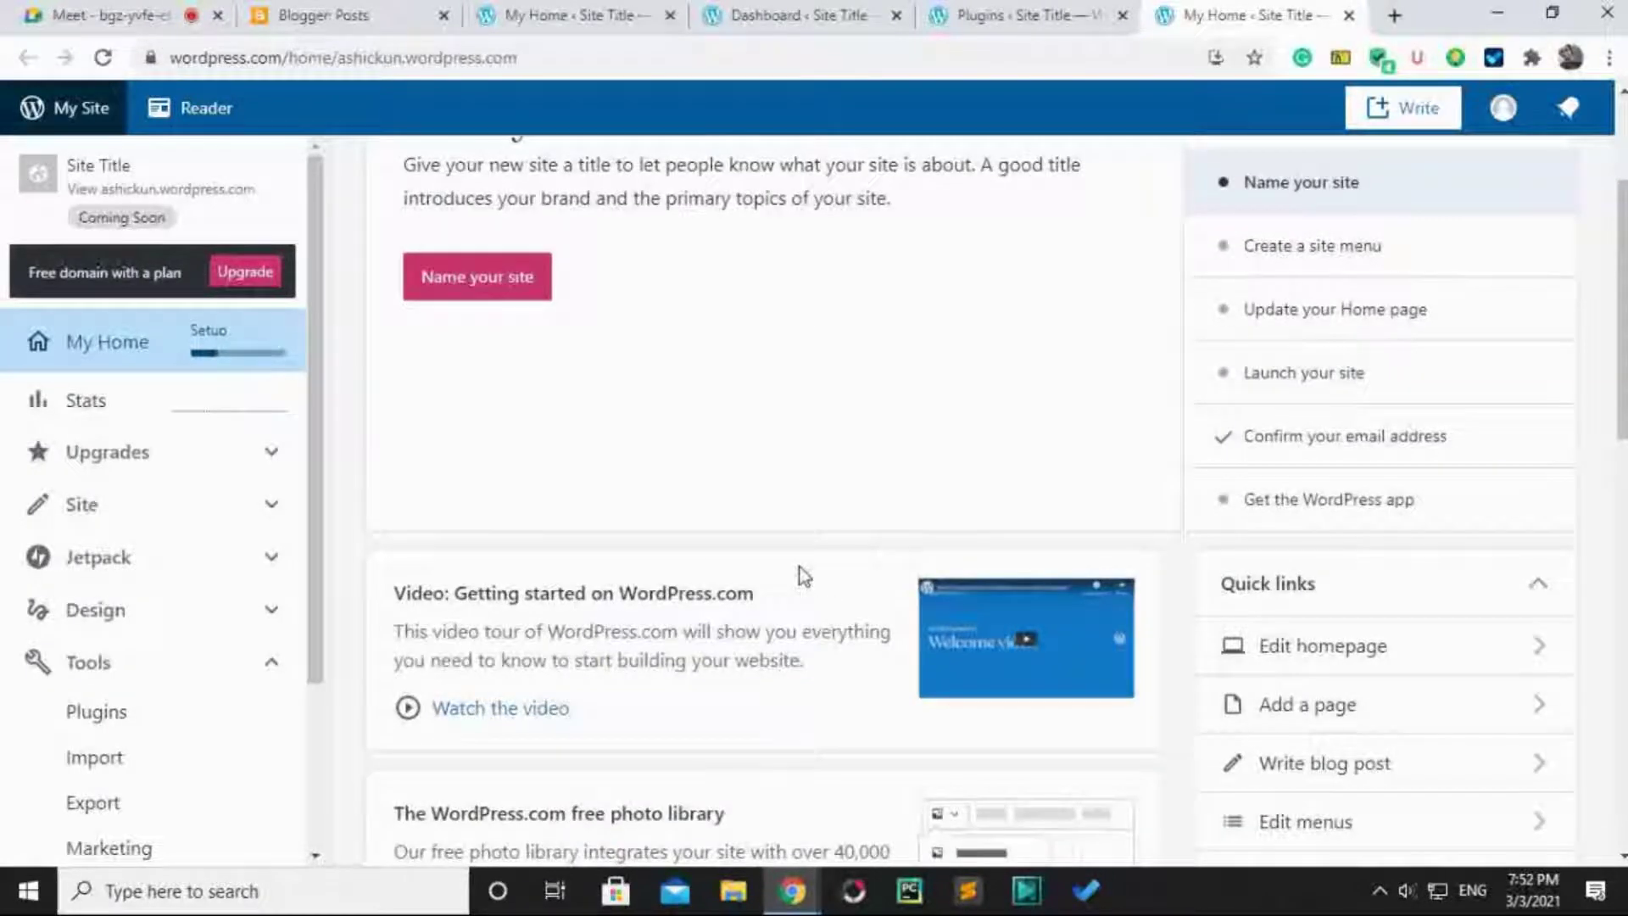
pyautogui.scroll(-1, 804, 576)
pyautogui.scroll(3, 801, 570)
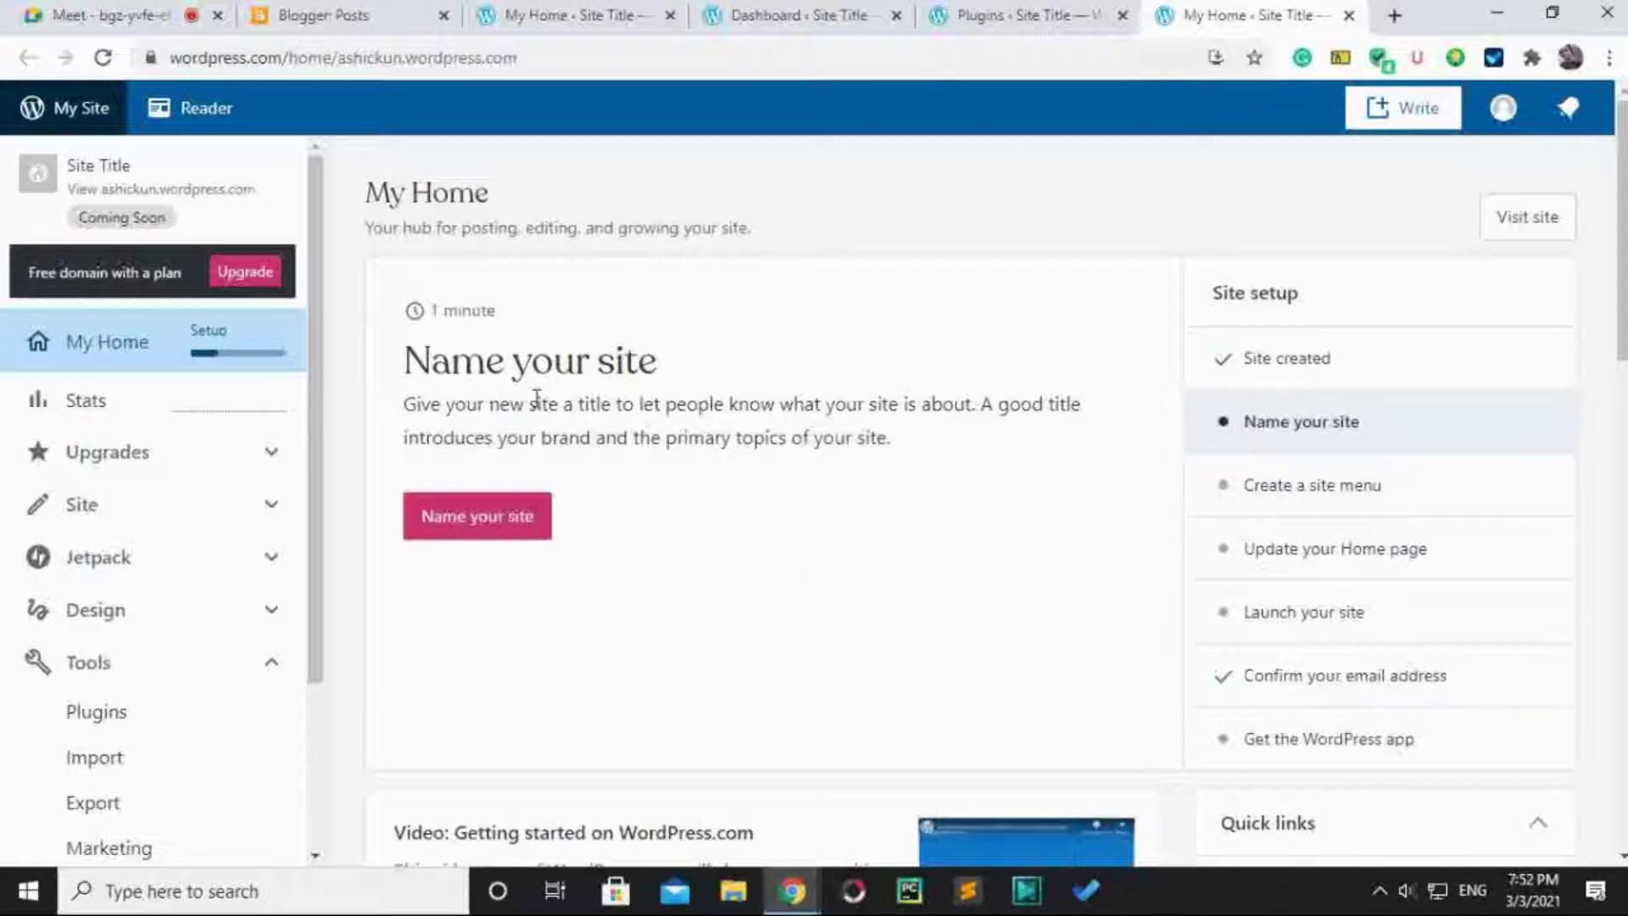
pyautogui.moveTo(408, 398); pyautogui.dragTo(424, 400)
pyautogui.click(715, 383)
pyautogui.scroll(-7, 1001, 548)
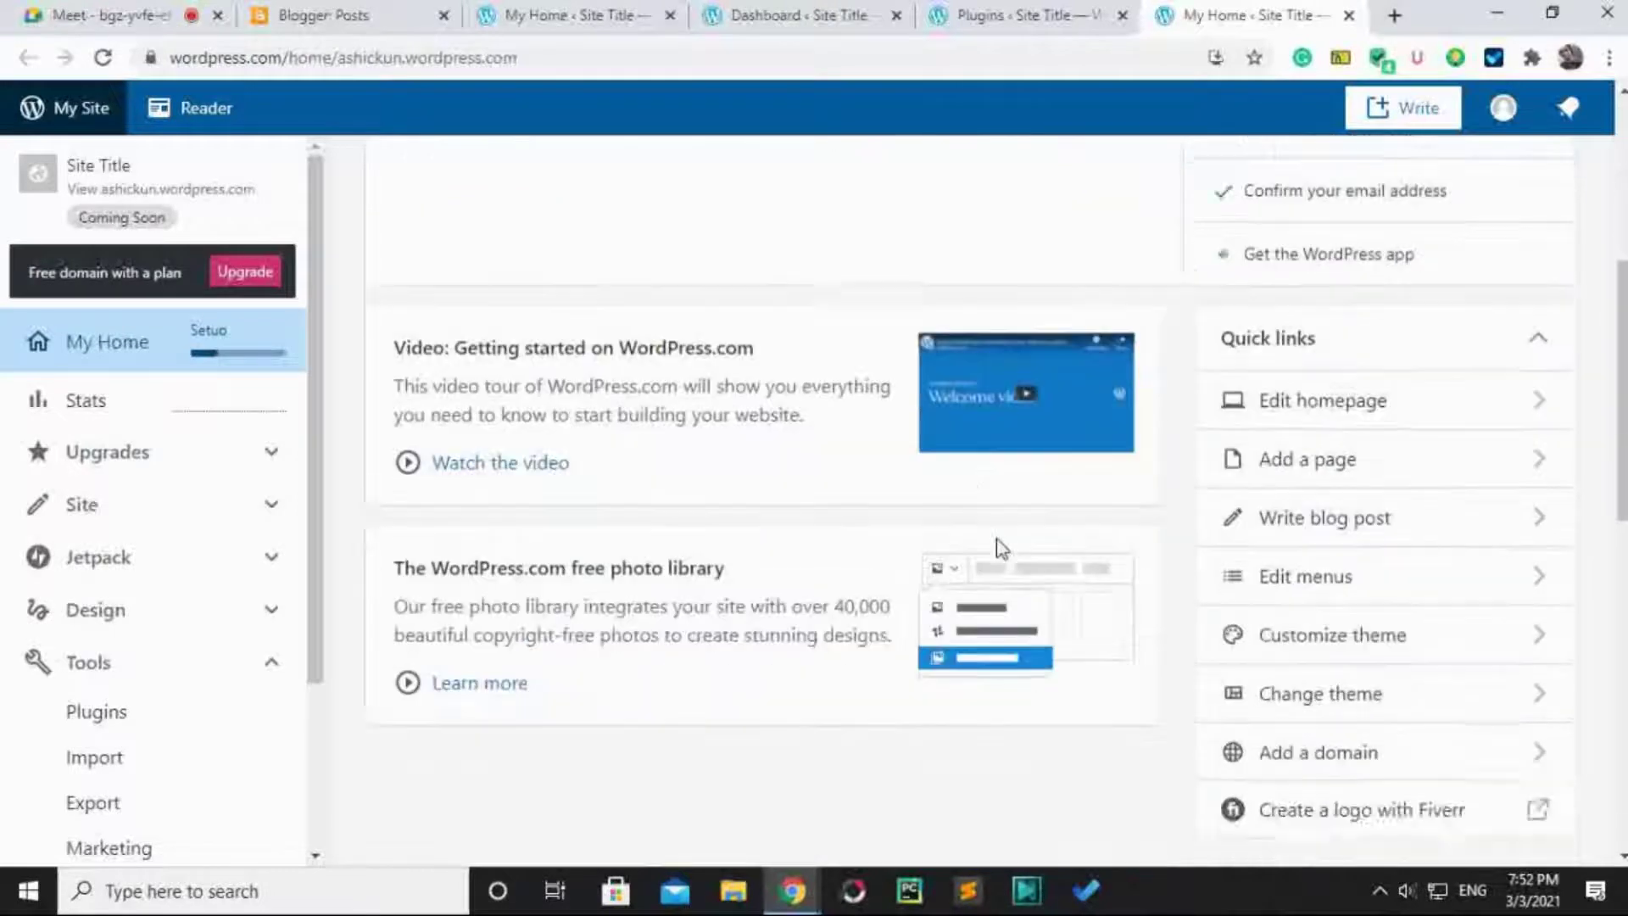
pyautogui.scroll(7, 1001, 549)
# Open Gmail in a new browser tab, switch to the second Google account's inbox, and close the first account's inbox.
pyautogui.click(1394, 15)
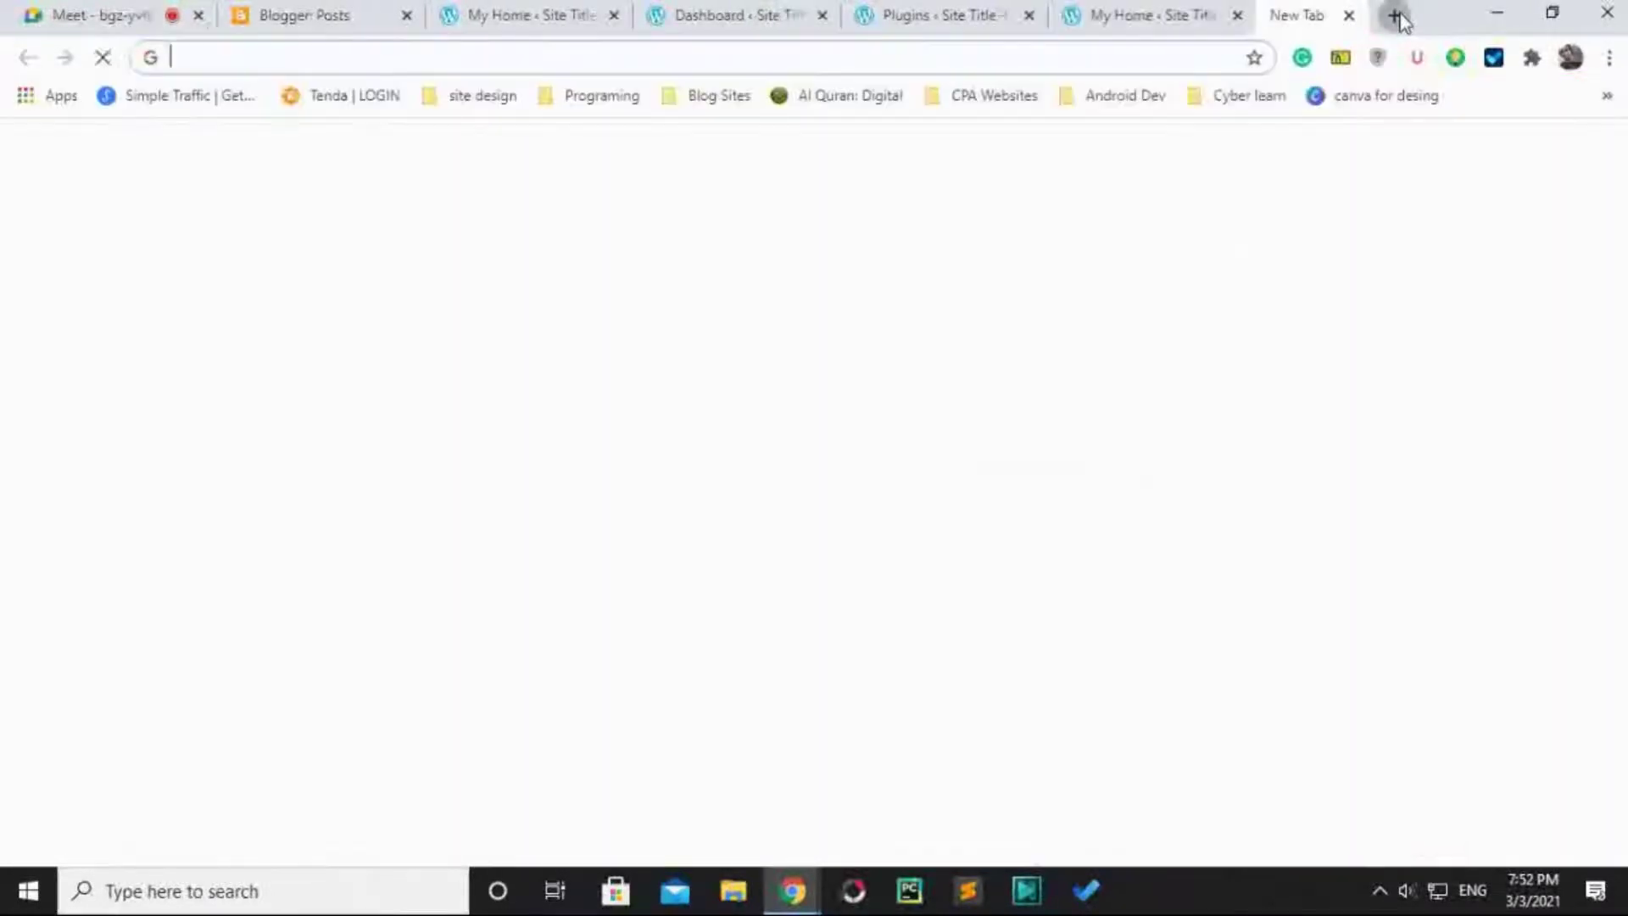
pyautogui.click(1396, 172)
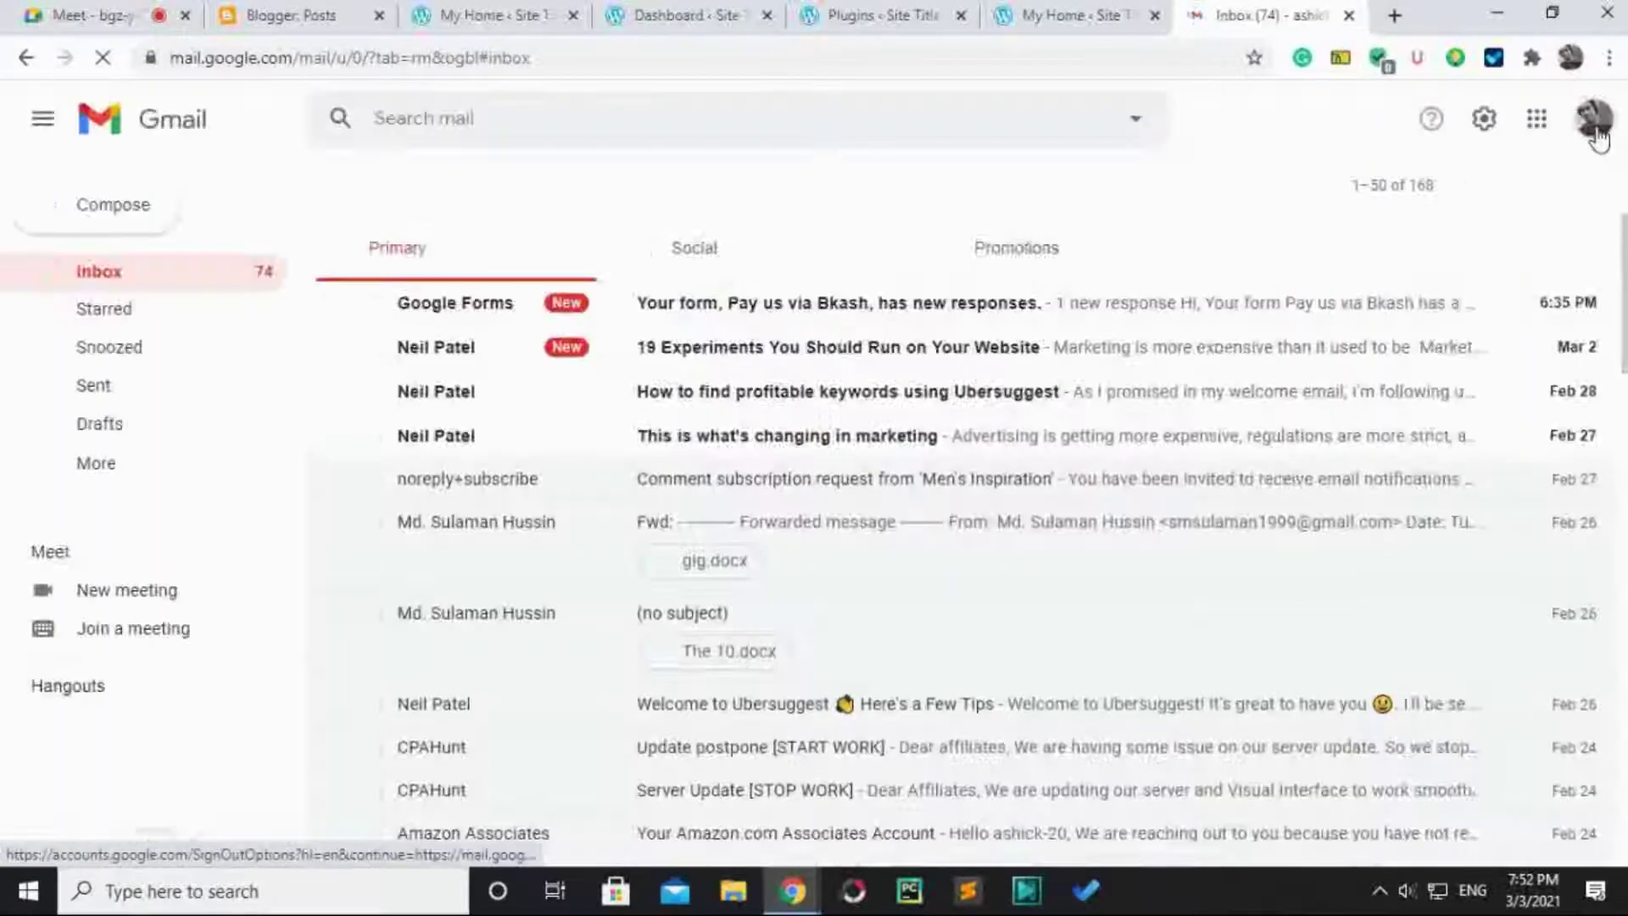
pyautogui.click(1595, 129)
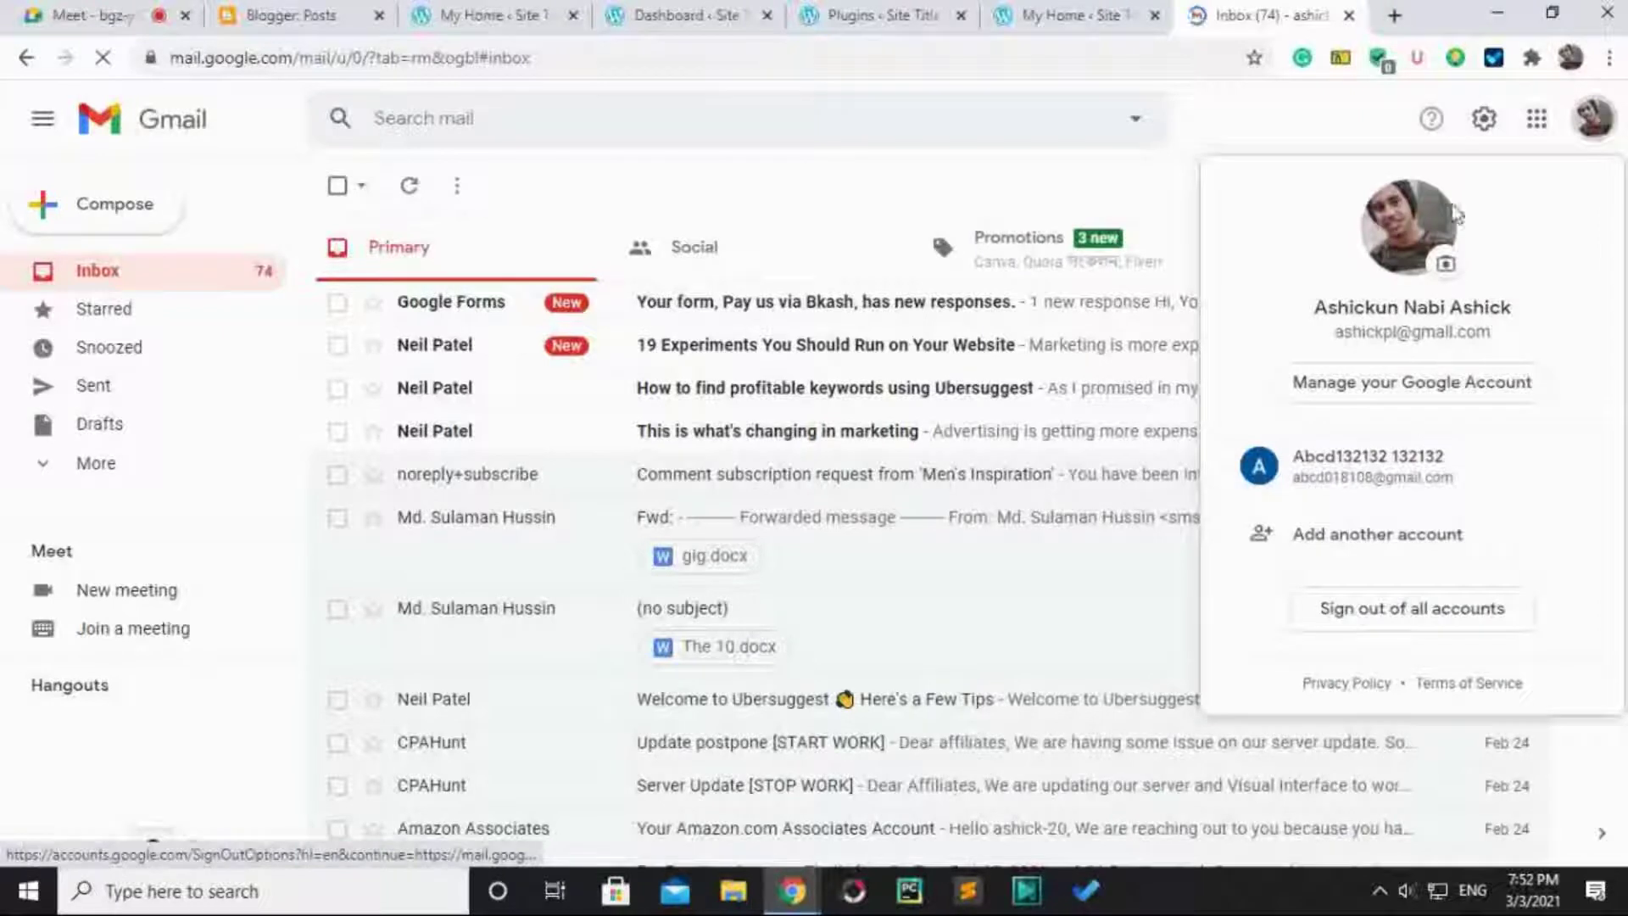
pyautogui.click(1337, 472)
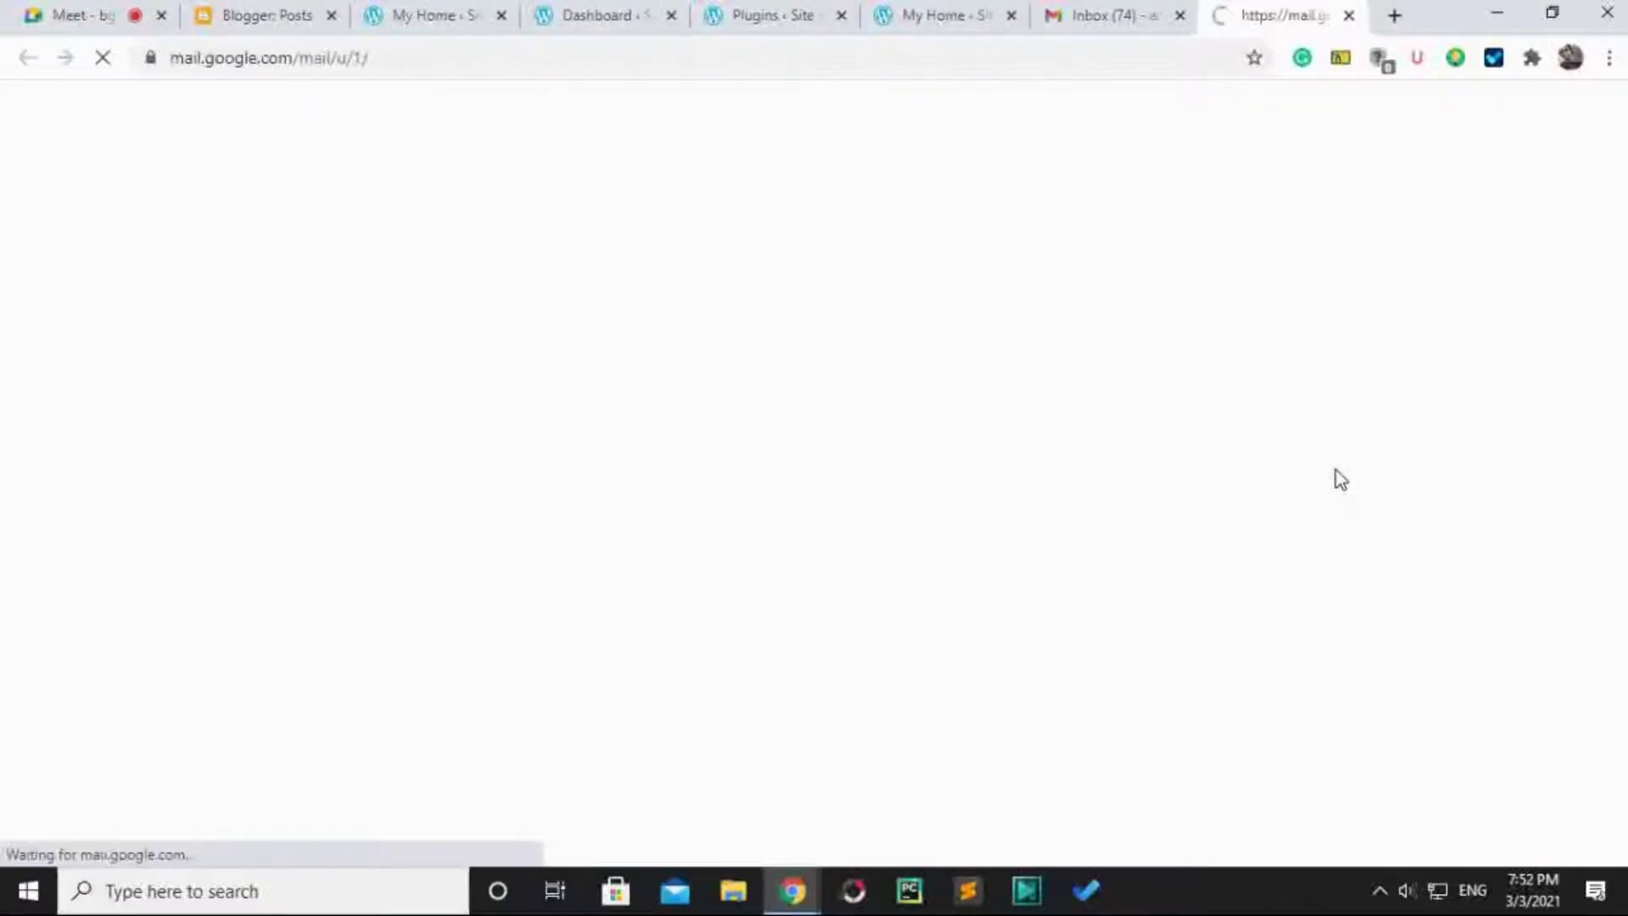
pyautogui.click(1128, 13)
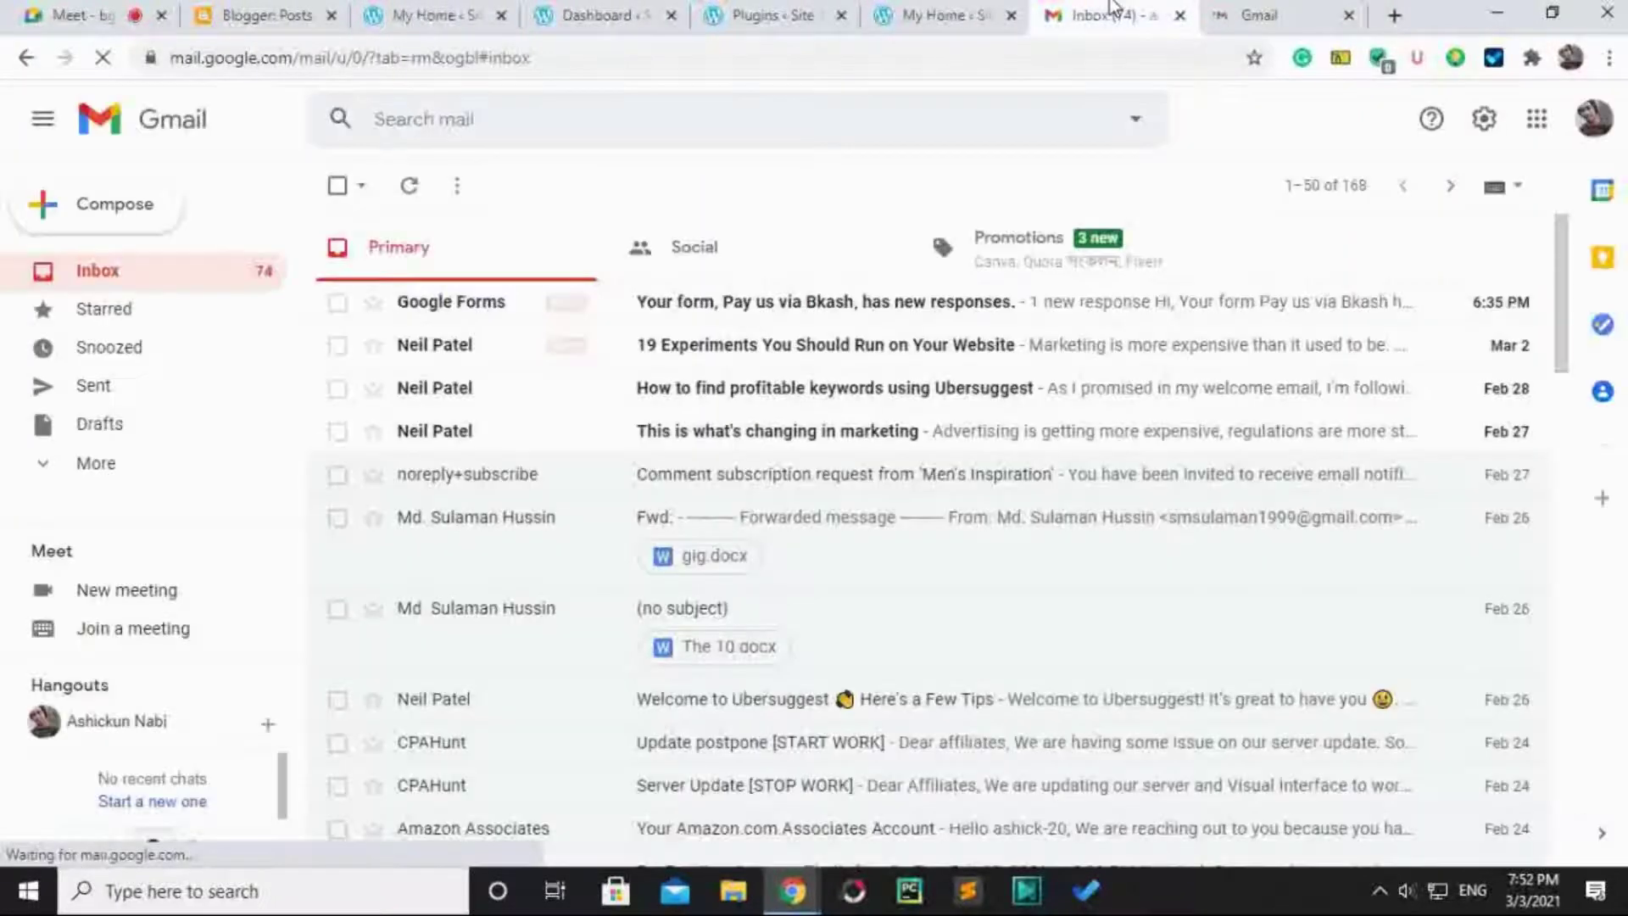
pyautogui.click(1179, 15)
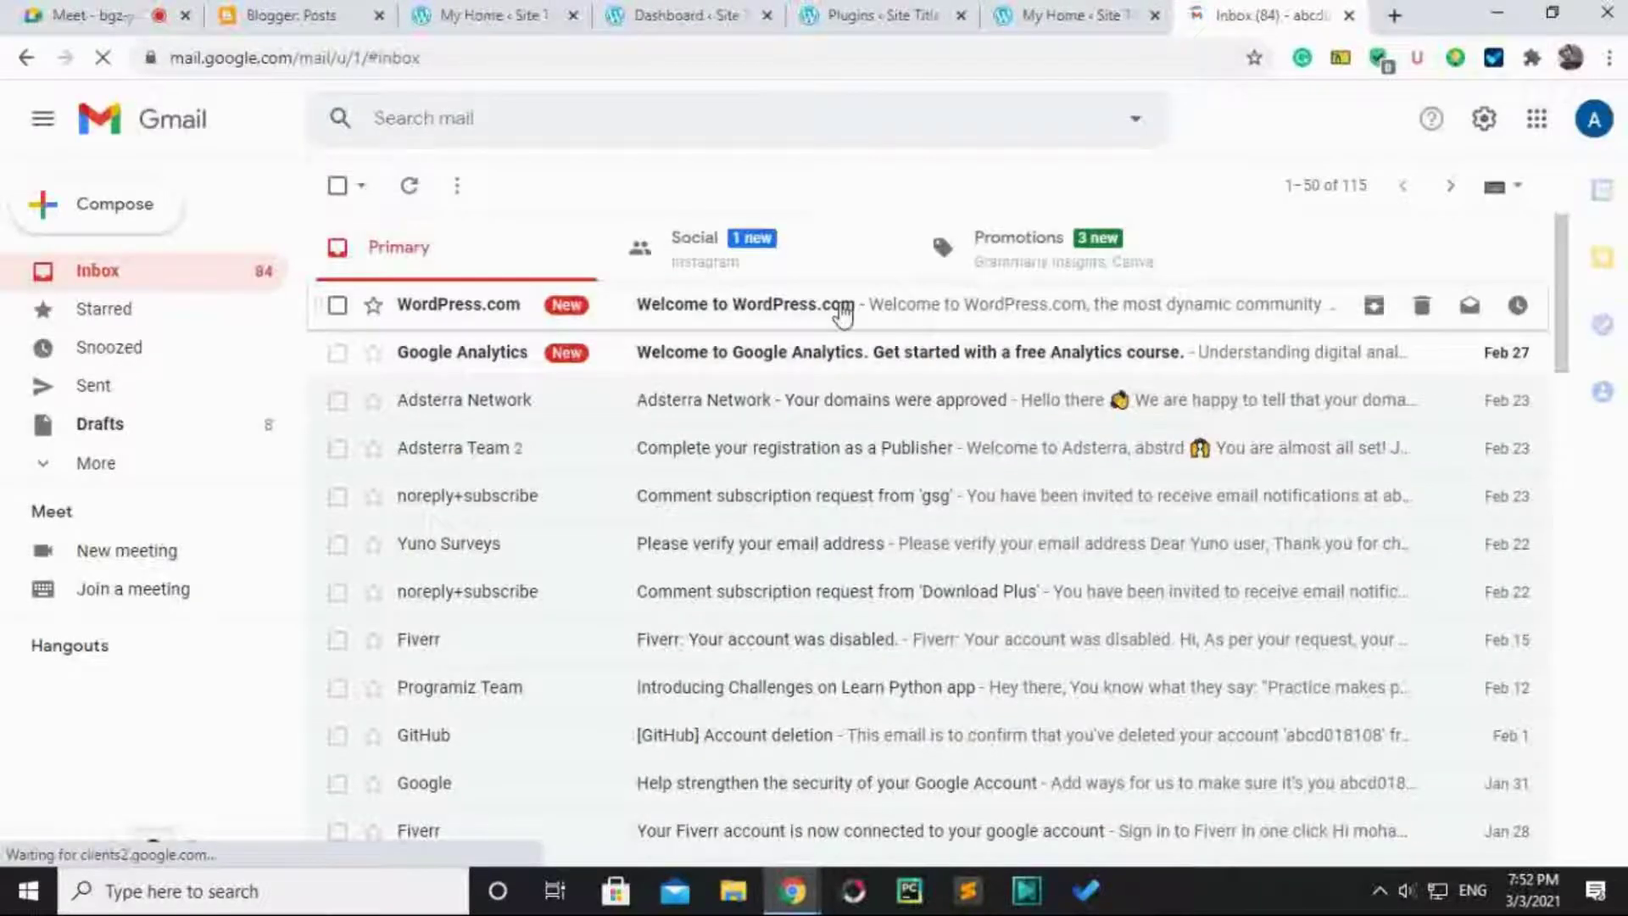
# Open the Welcome to WordPress.com email and look through its message and login link.
pyautogui.click(842, 314)
pyautogui.scroll(-3, 813, 330)
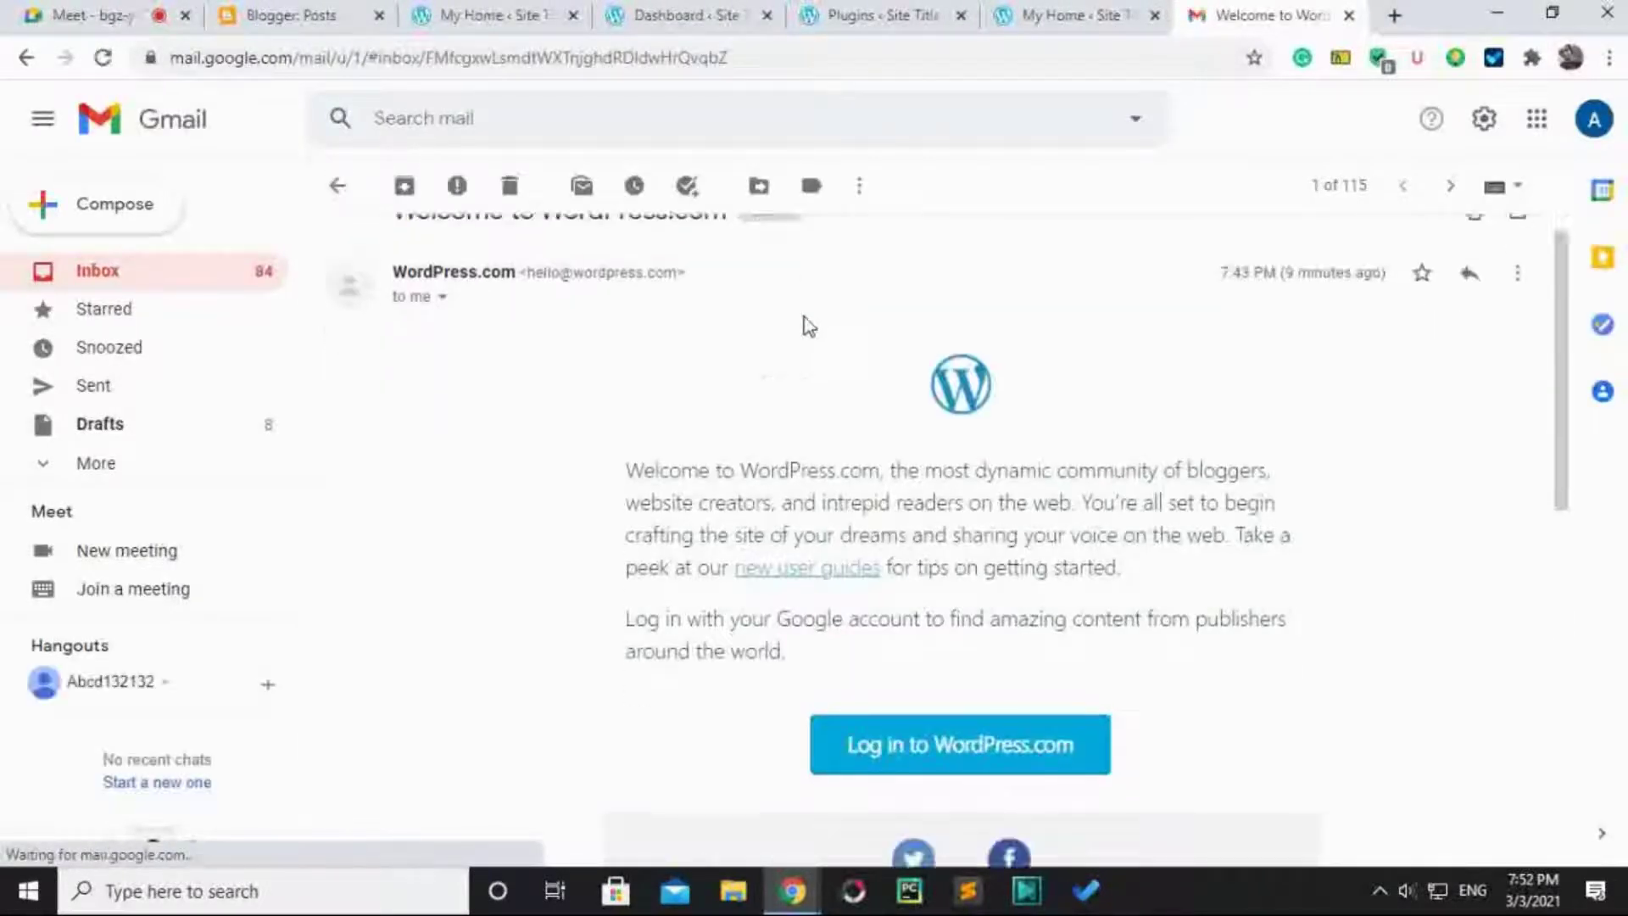
pyautogui.scroll(3, 916, 411)
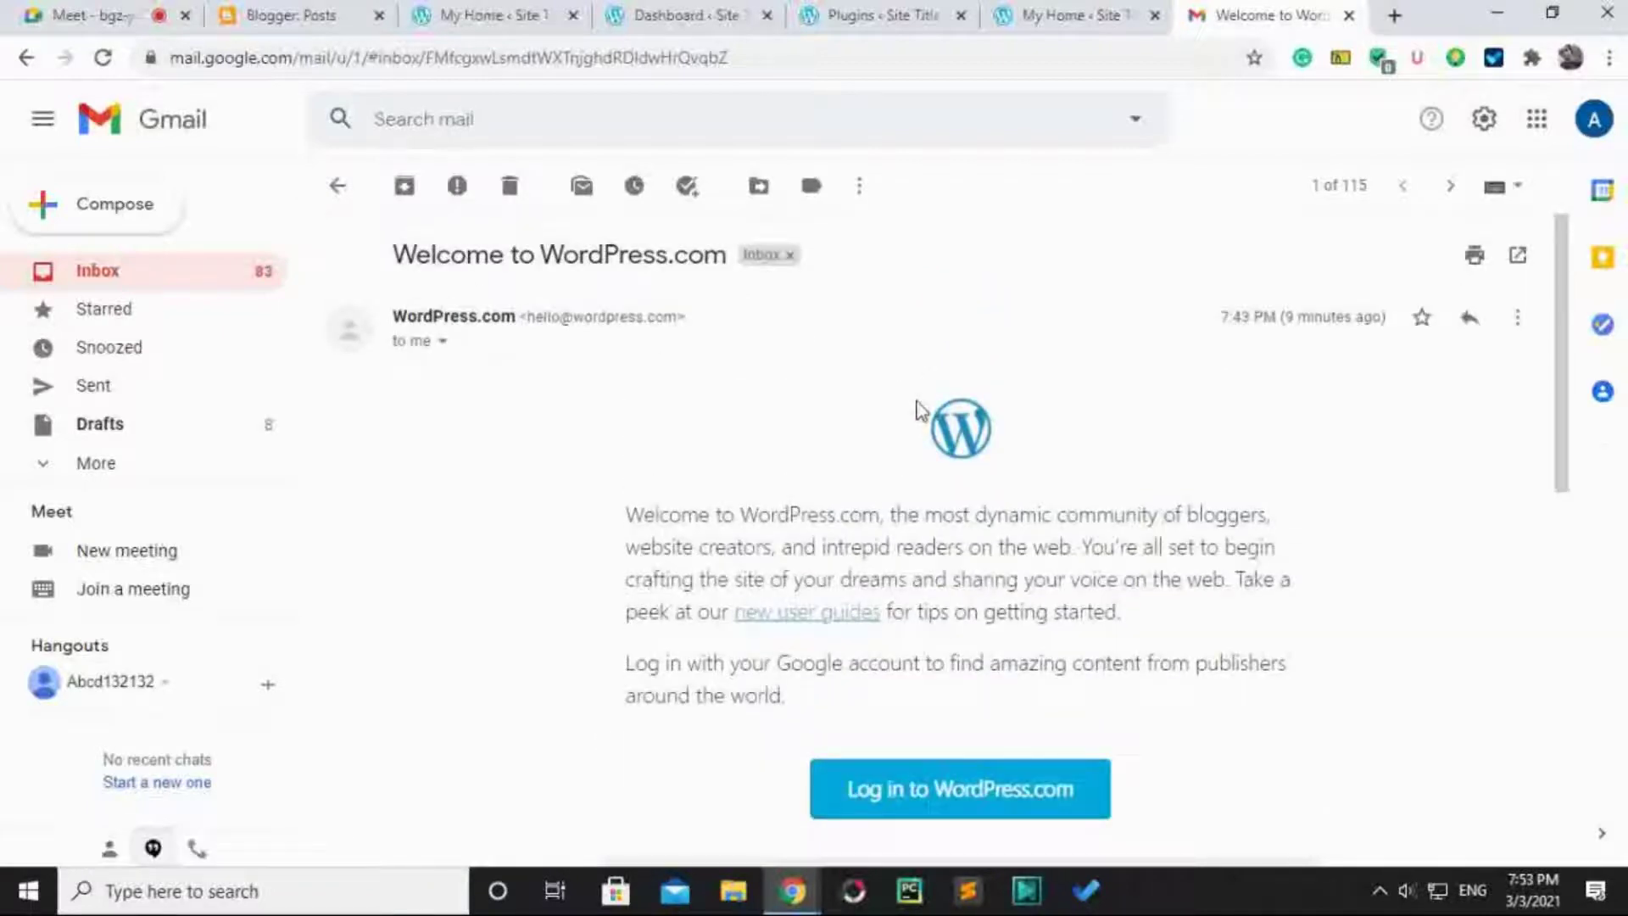
pyautogui.scroll(-6, 920, 437)
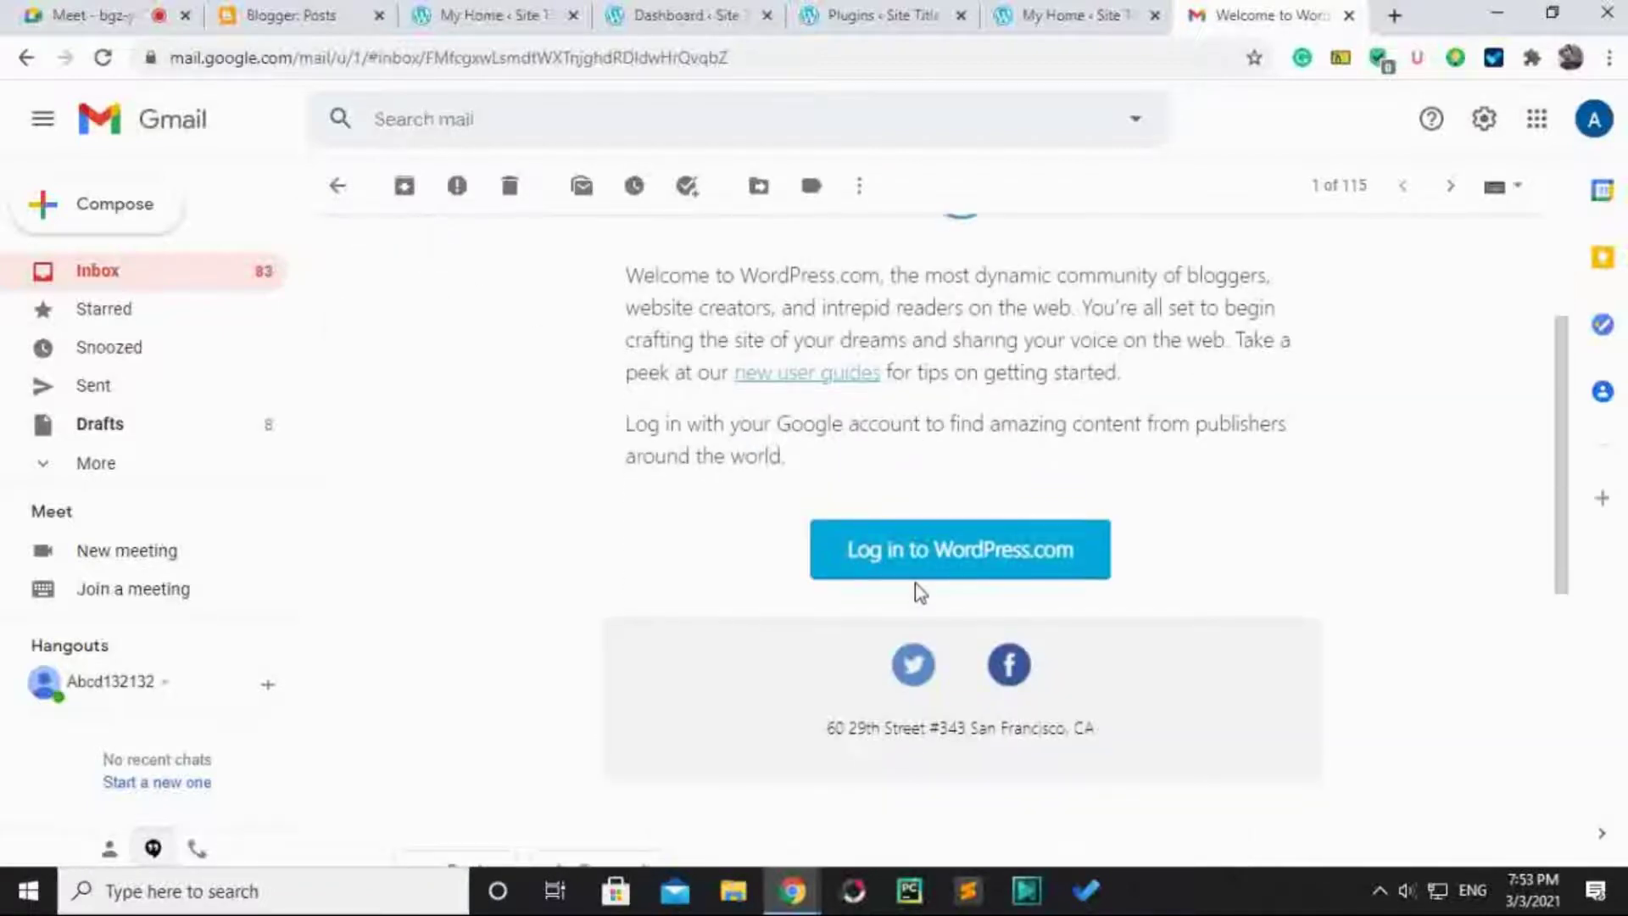
pyautogui.scroll(6, 920, 559)
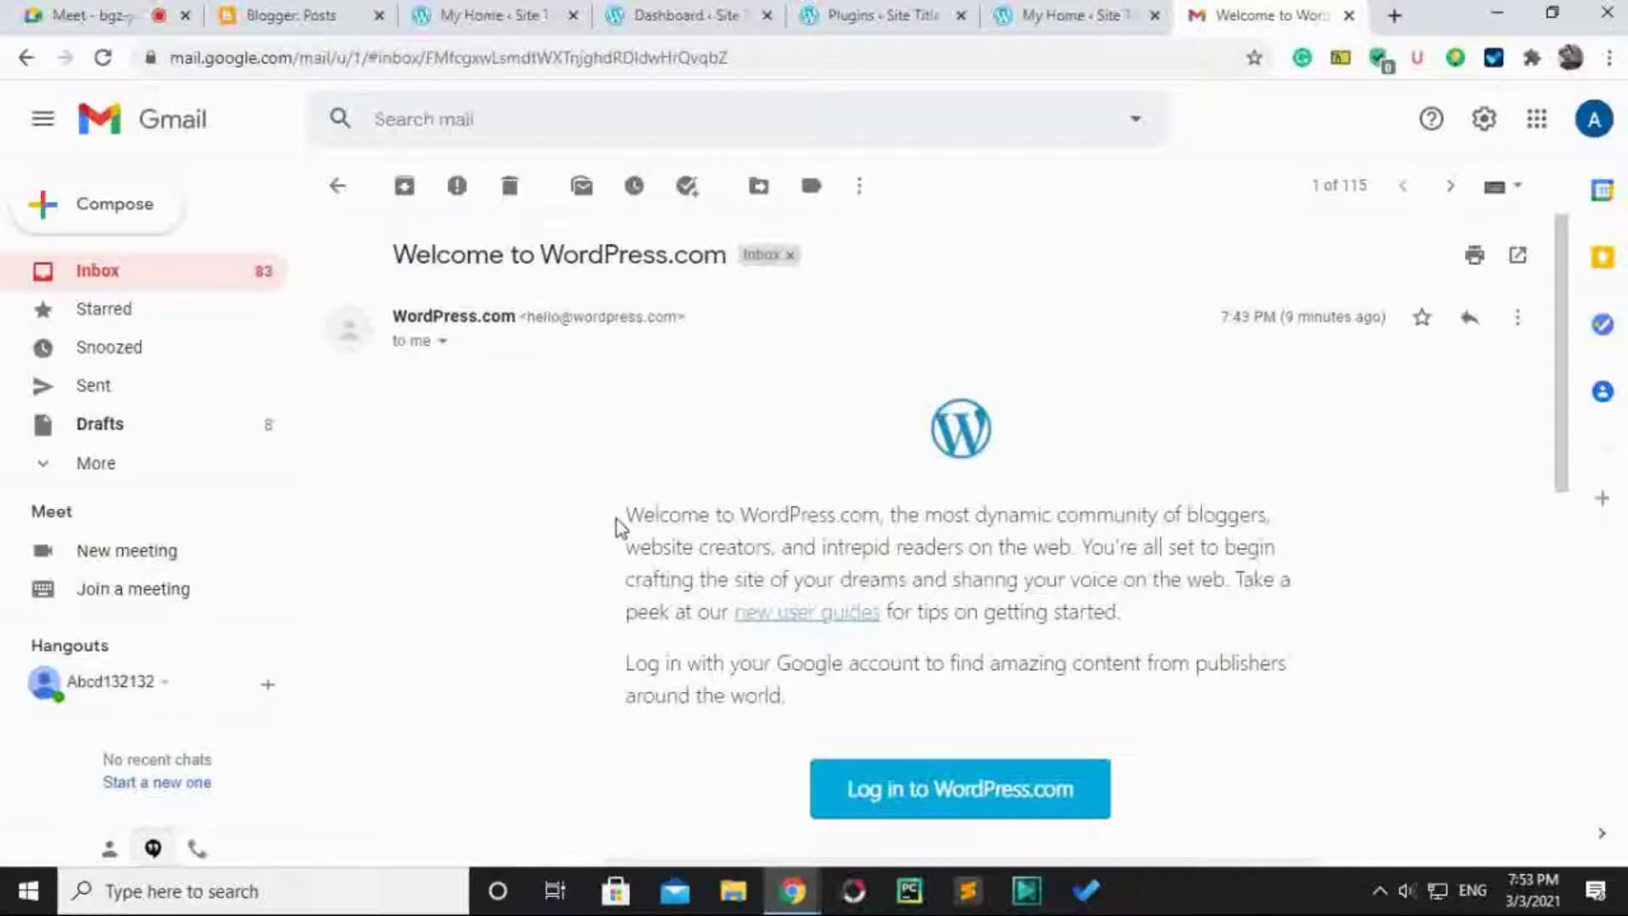
# Highlight the welcome email's two paragraphs while reading them, and check the rest of the message down to its footer.
pyautogui.moveTo(626, 513); pyautogui.dragTo(1117, 611)
pyautogui.moveTo(647, 661); pyautogui.dragTo(947, 706)
pyautogui.click(966, 670)
pyautogui.scroll(-3, 1102, 645)
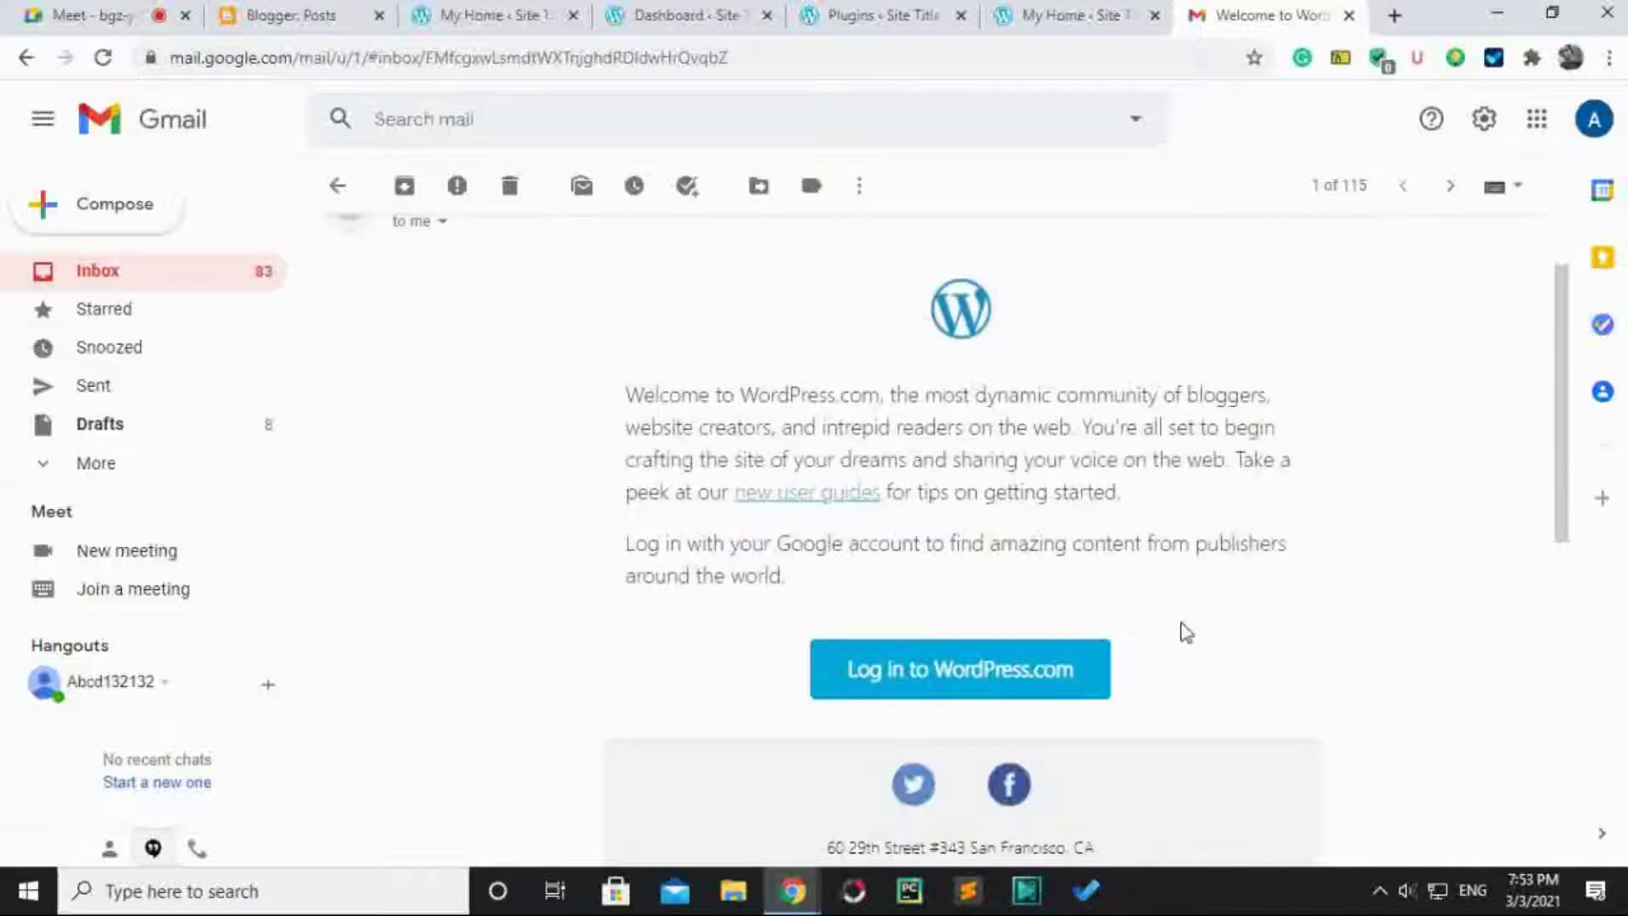
pyautogui.scroll(-7, 1187, 585)
pyautogui.scroll(3, 1170, 610)
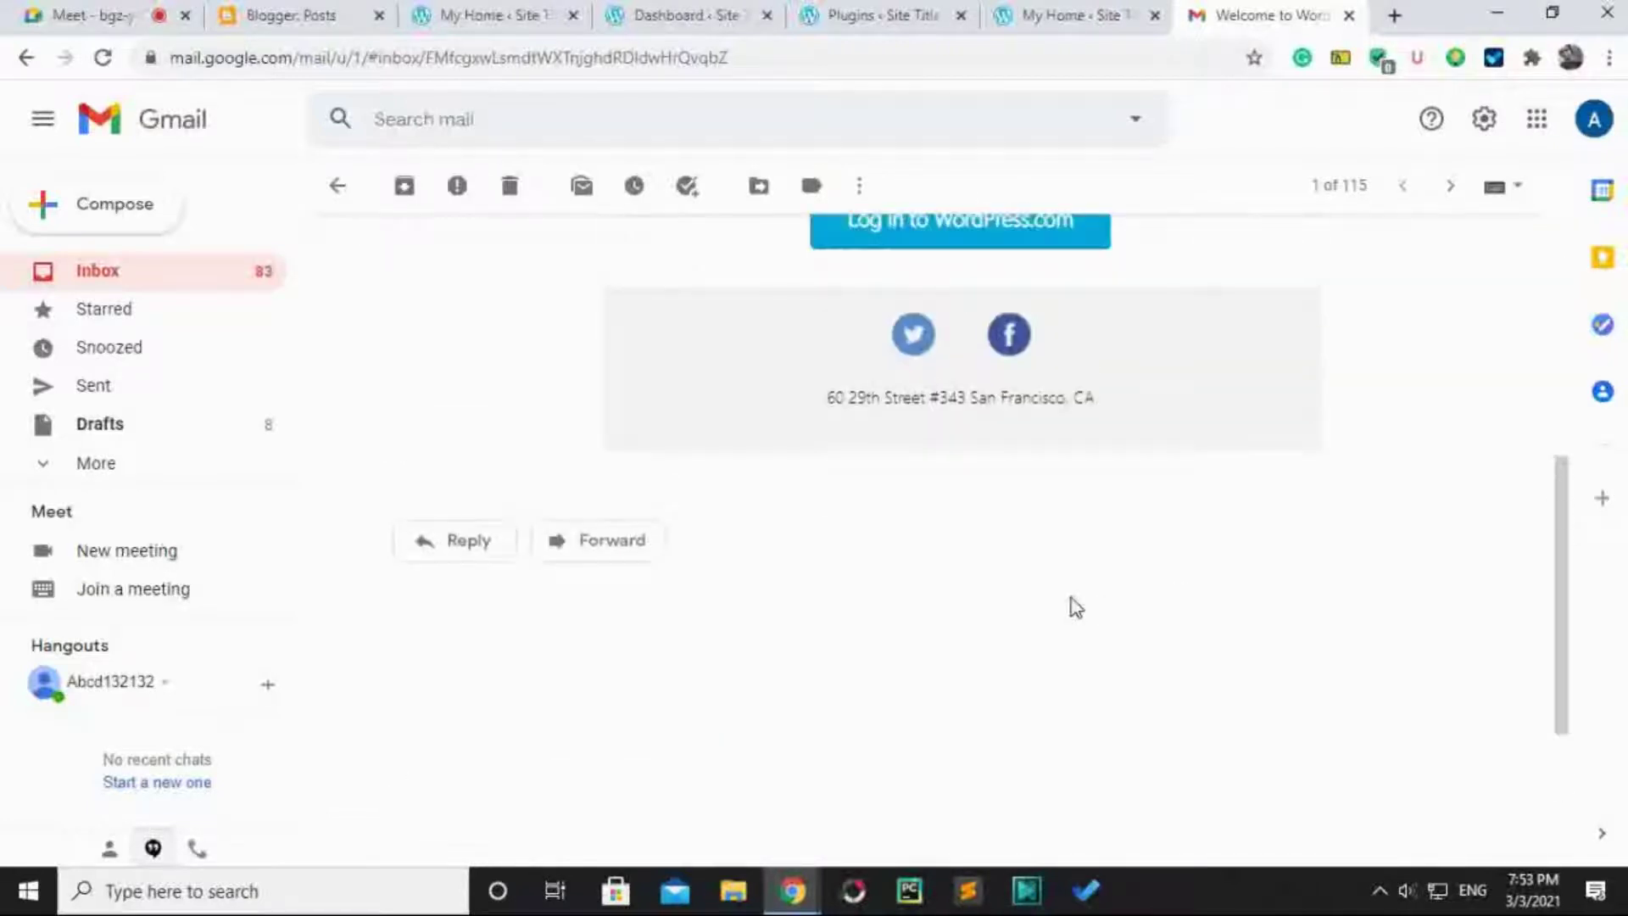
pyautogui.scroll(-1, 804, 577)
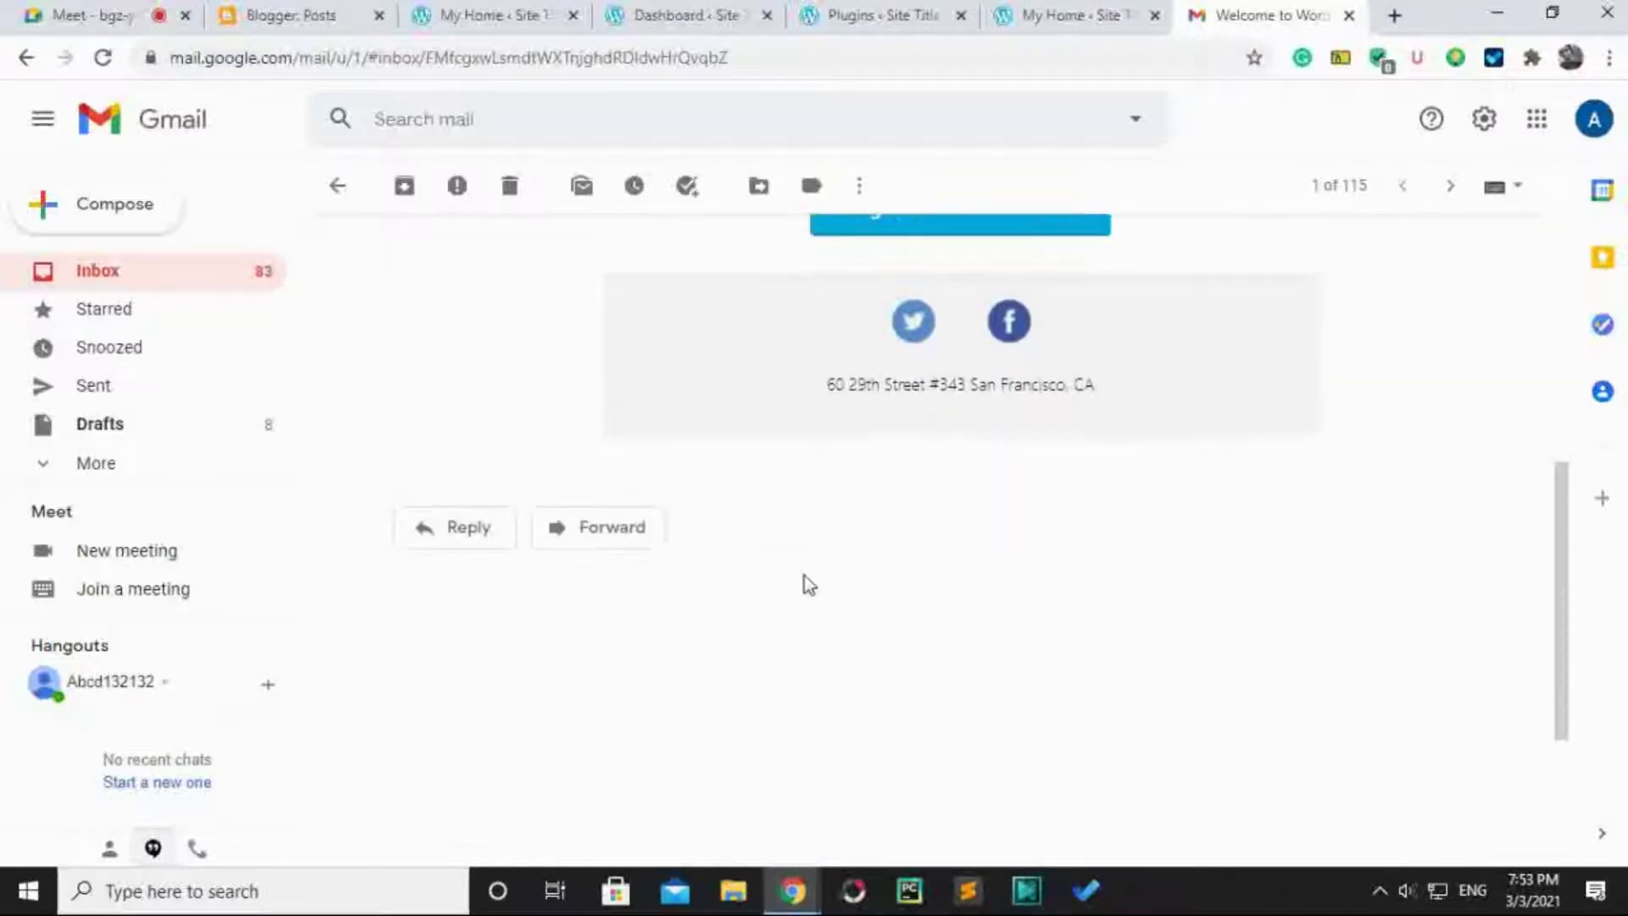
pyautogui.scroll(7, 805, 580)
pyautogui.scroll(-6, 639, 534)
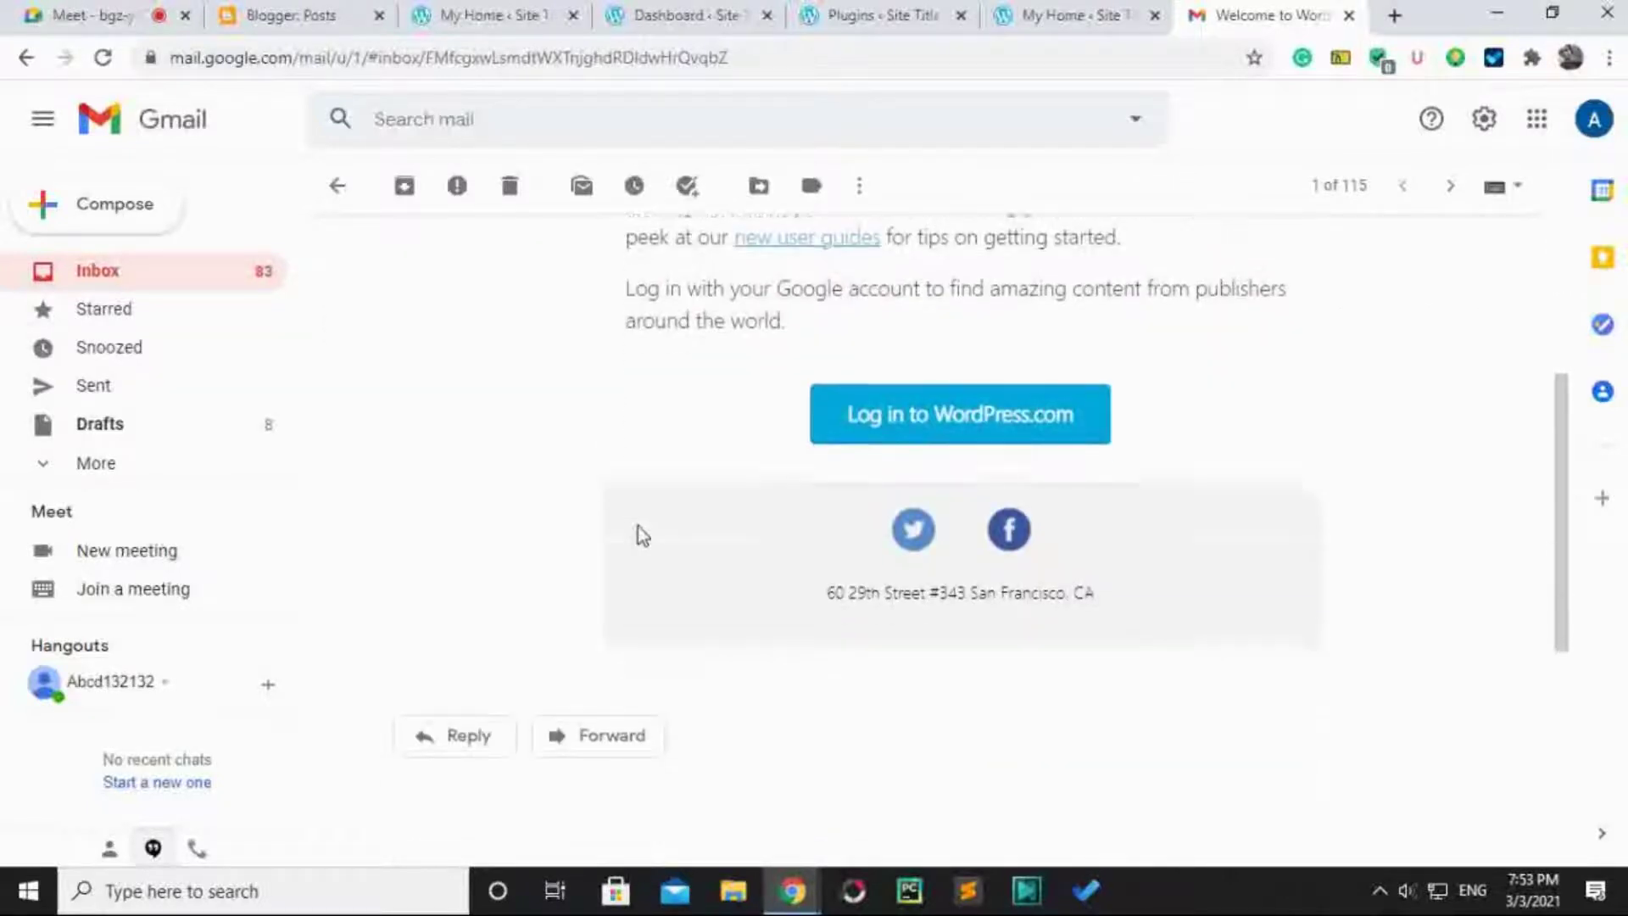
# Leave the welcome email and close the WordPress.com Plugins page's browser tab.
pyautogui.scroll(4, 1054, 592)
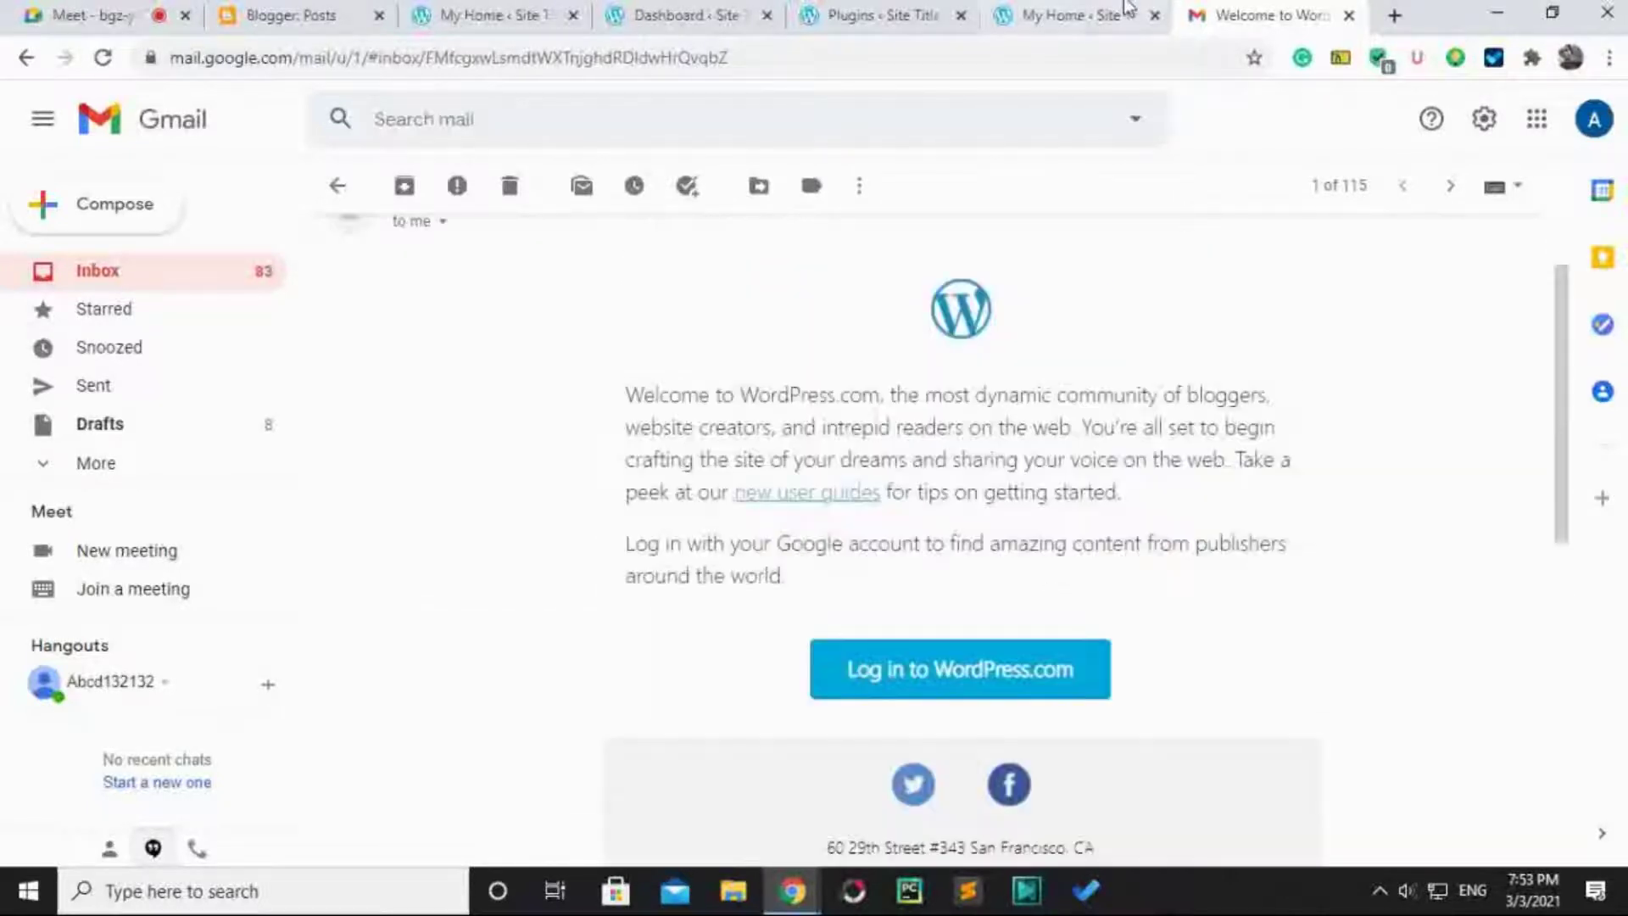
pyautogui.click(971, 12)
pyautogui.click(1053, 12)
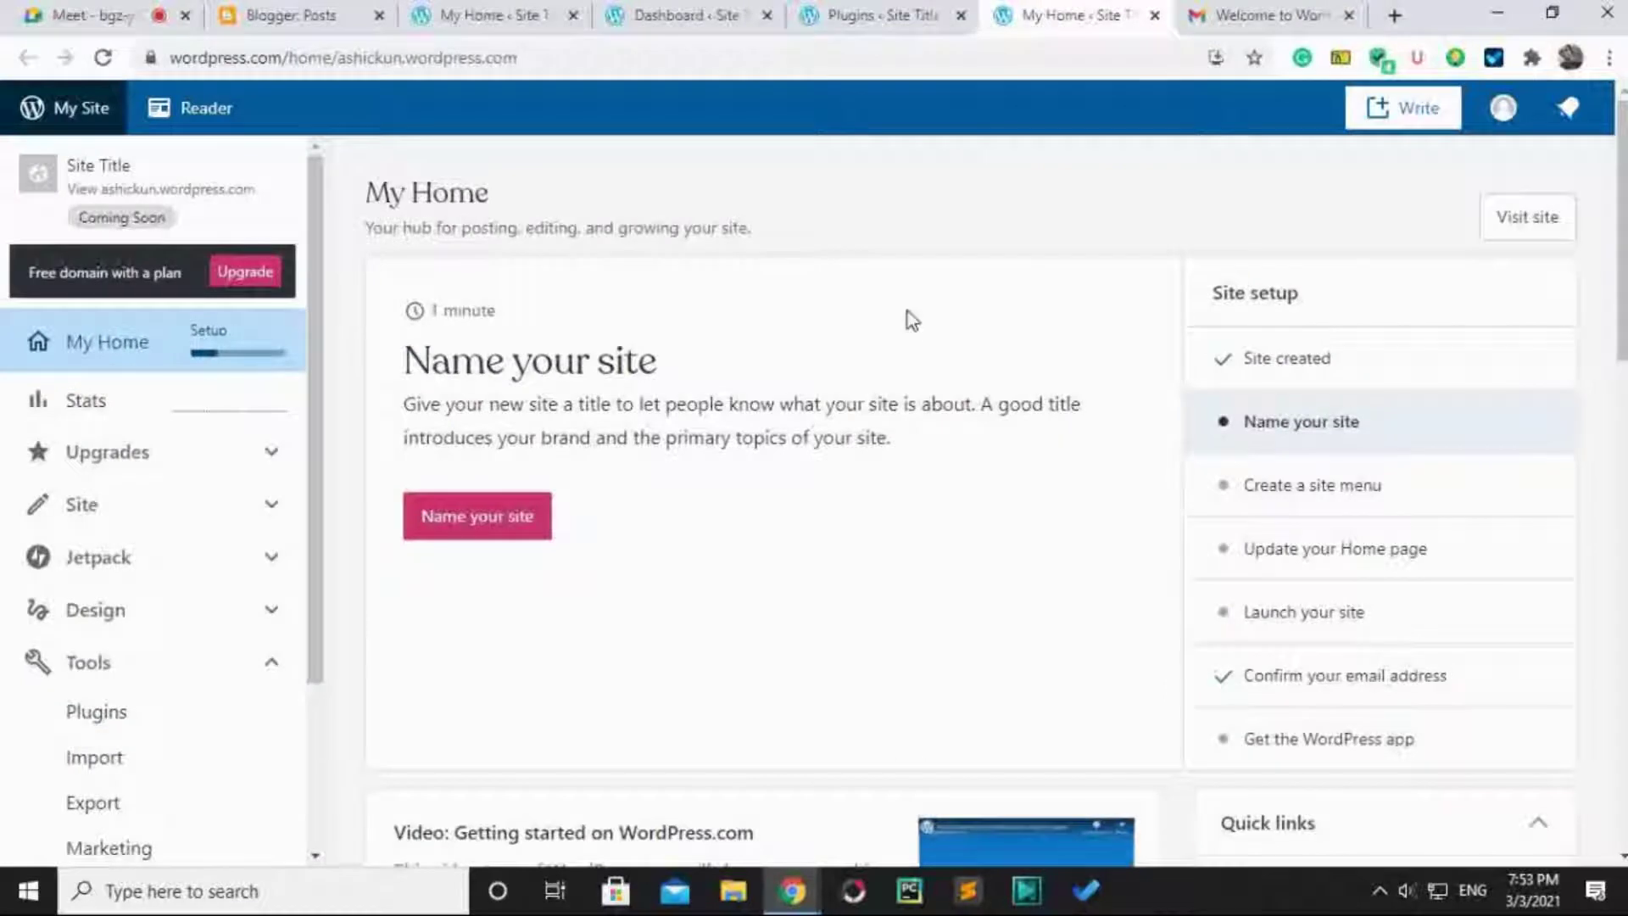
pyautogui.click(943, 15)
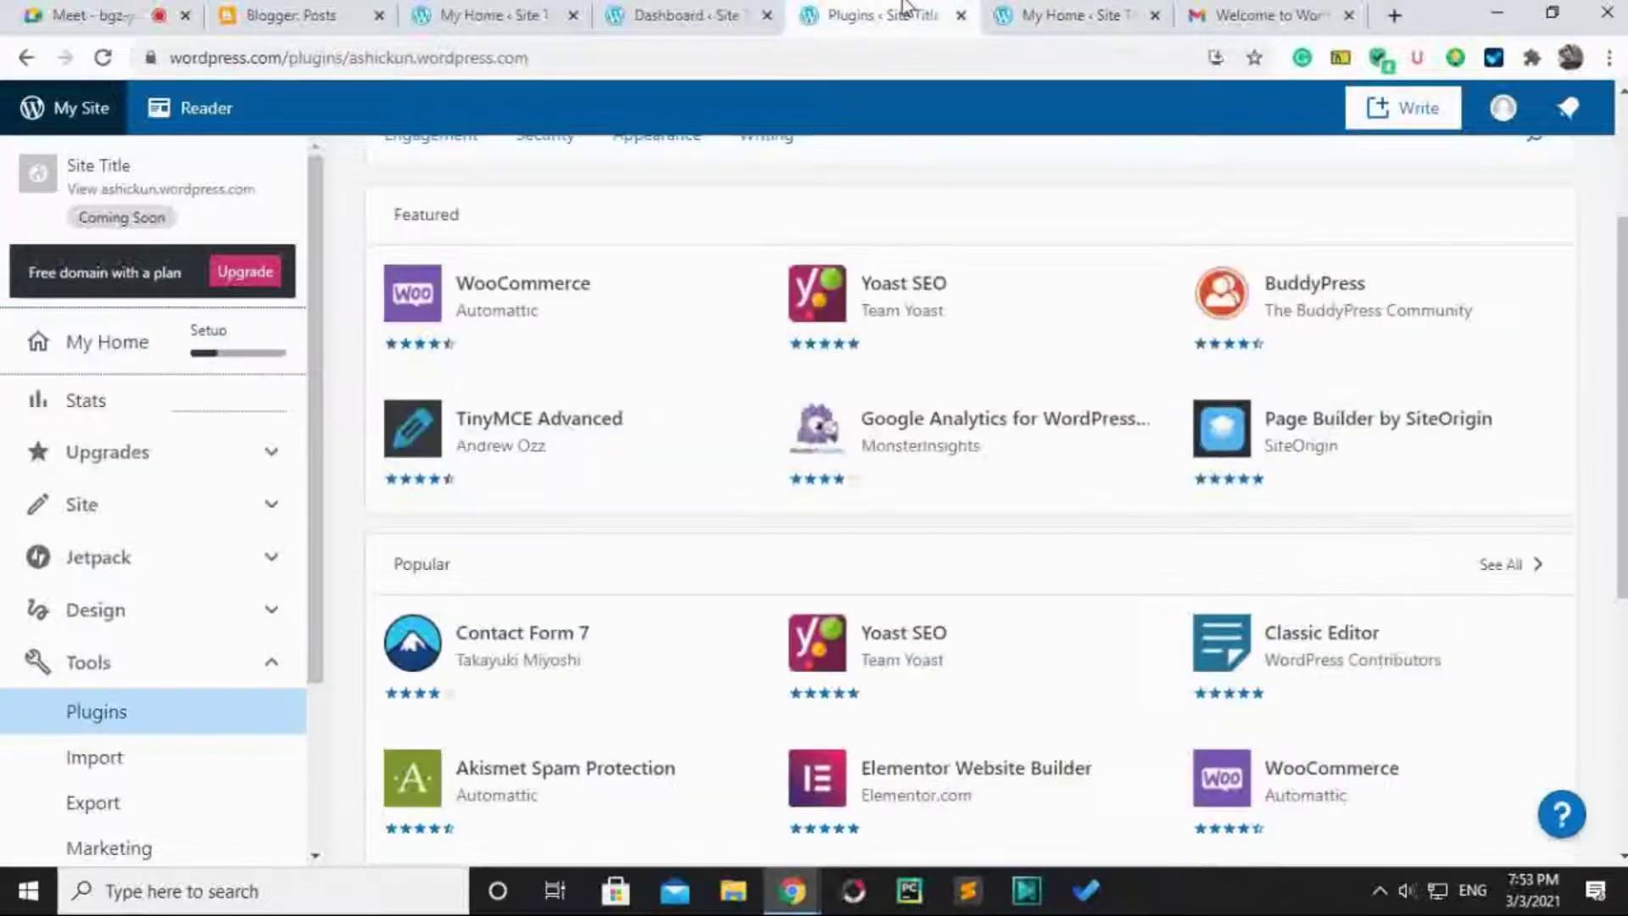
pyautogui.click(961, 15)
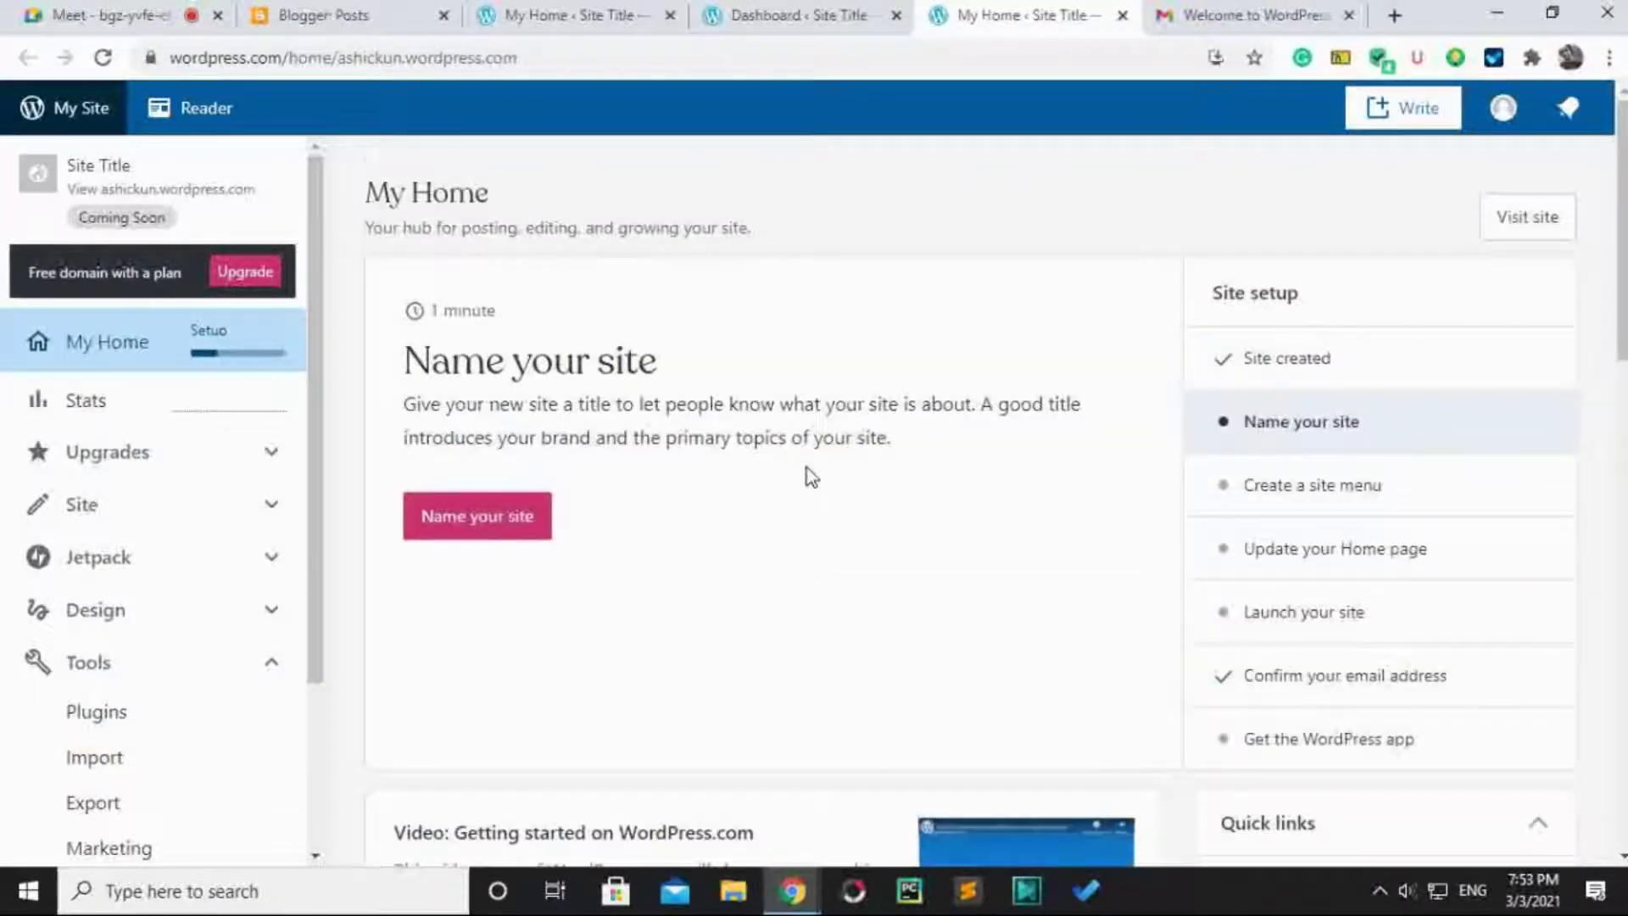
# Check the Welcome to WordPress.com email once more from the inbox, and close Gmail.
pyautogui.click(1255, 14)
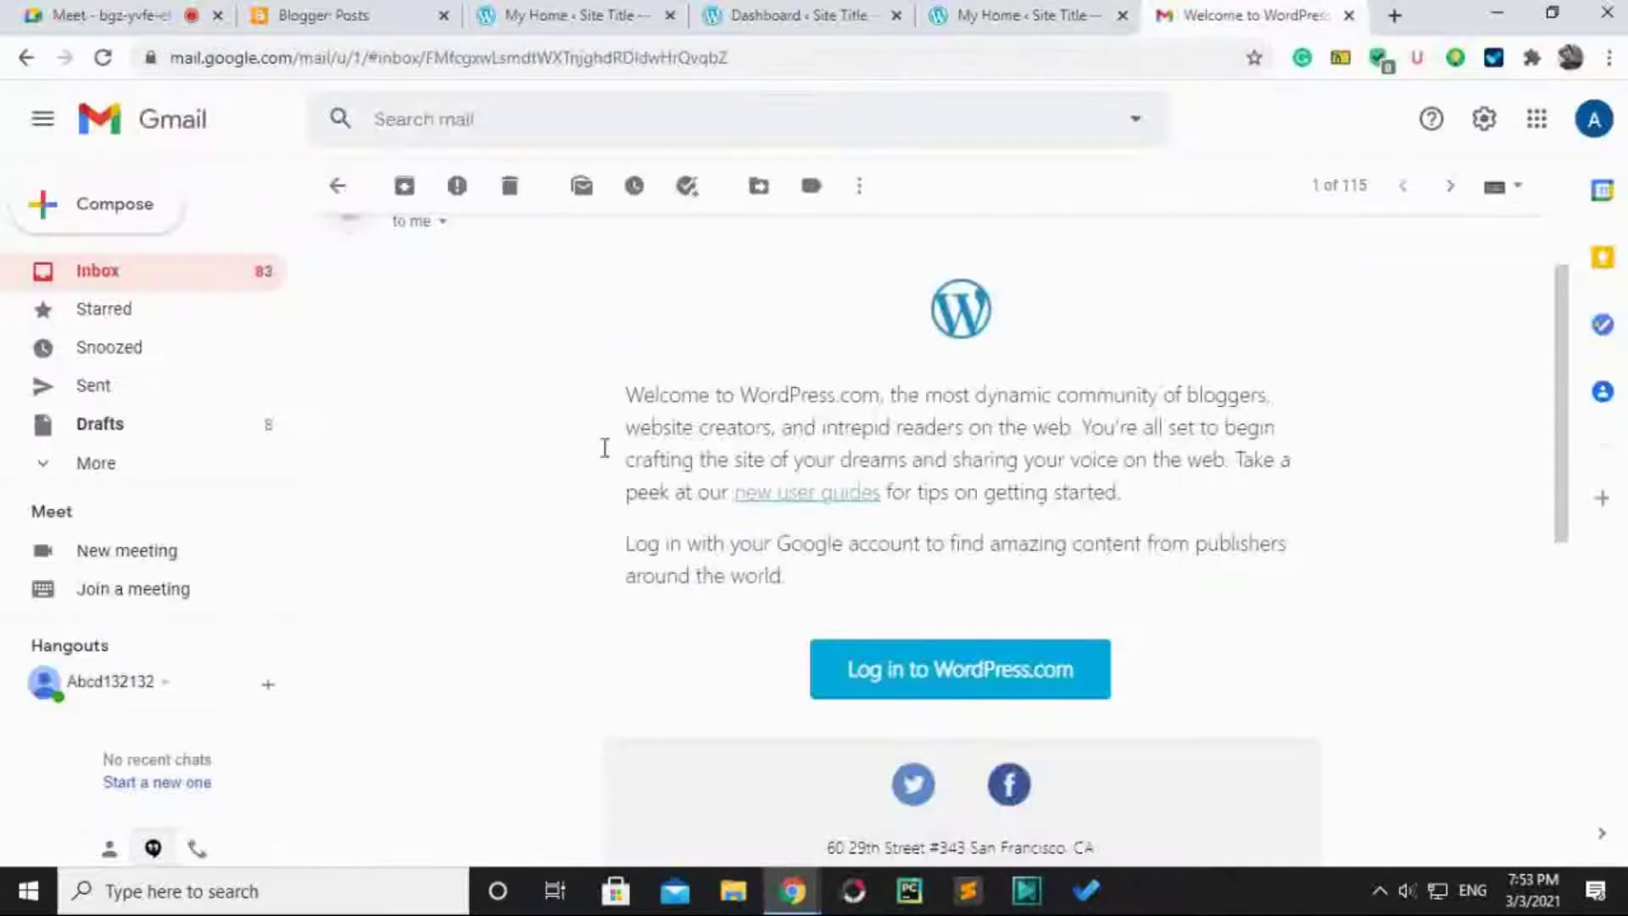
pyautogui.click(191, 276)
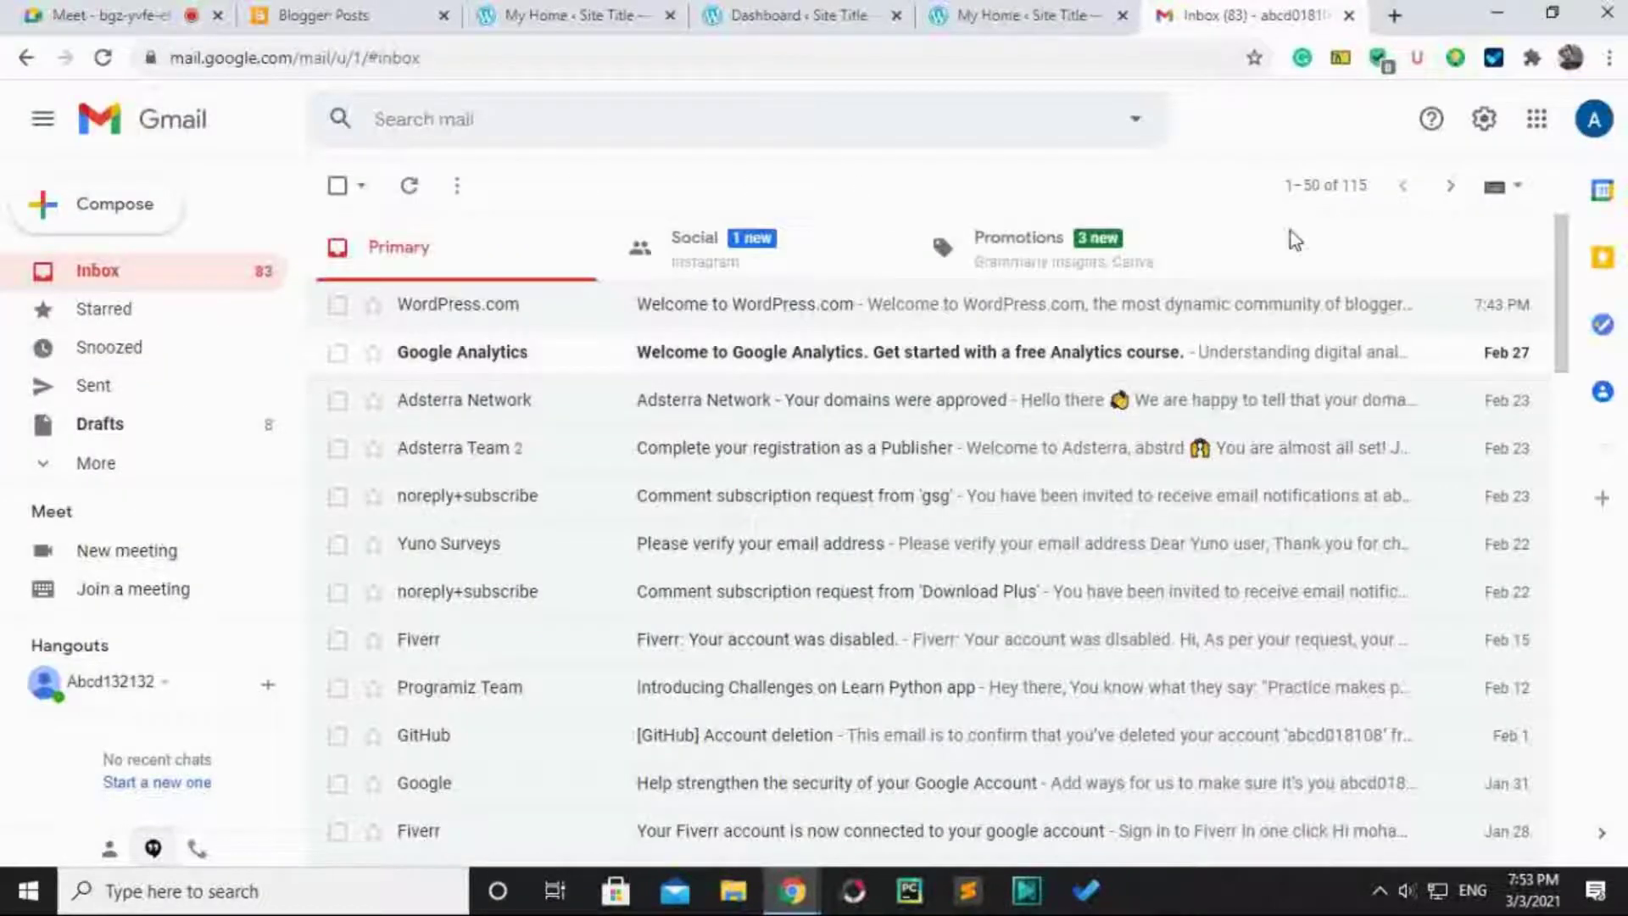
pyautogui.click(1173, 304)
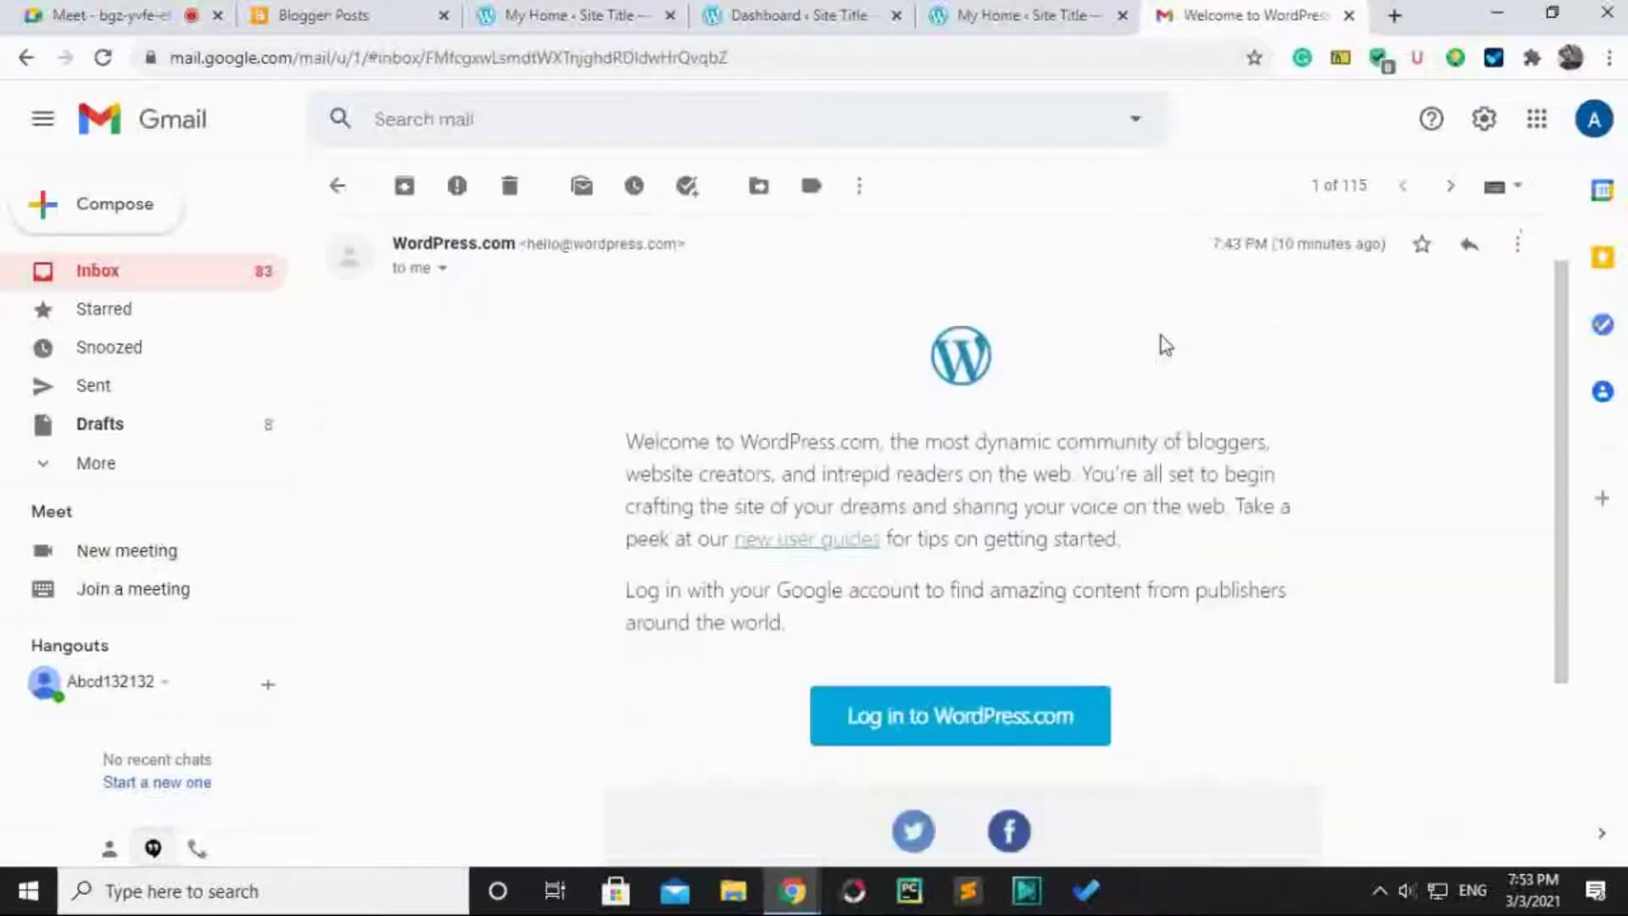
pyautogui.scroll(-3, 1165, 345)
pyautogui.scroll(4, 1213, 363)
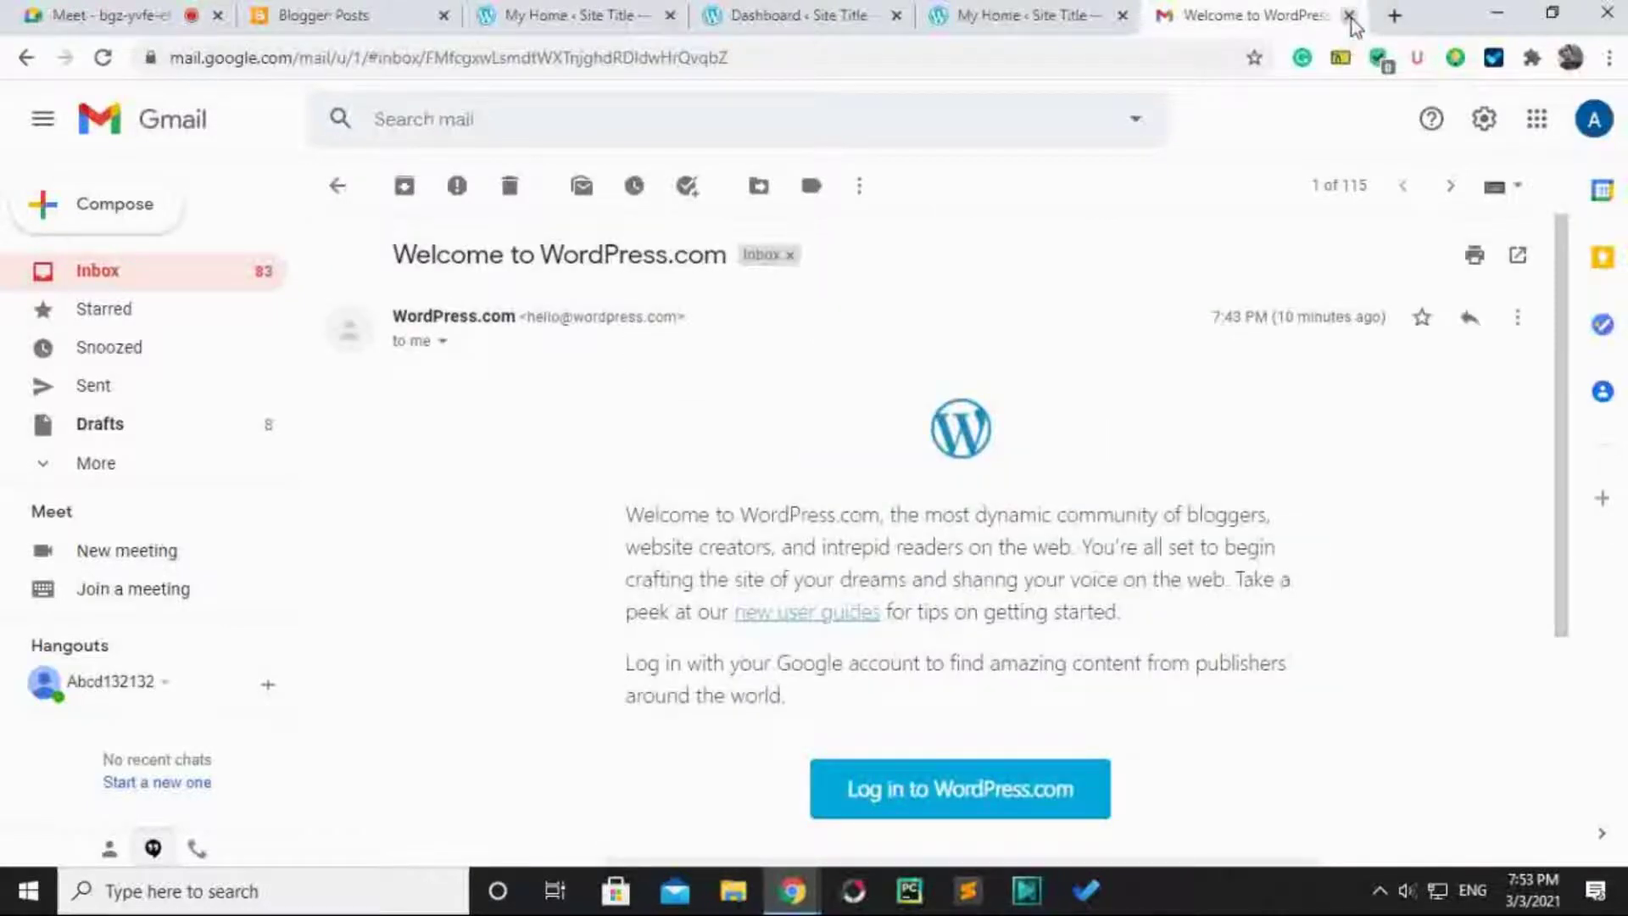
pyautogui.click(1348, 16)
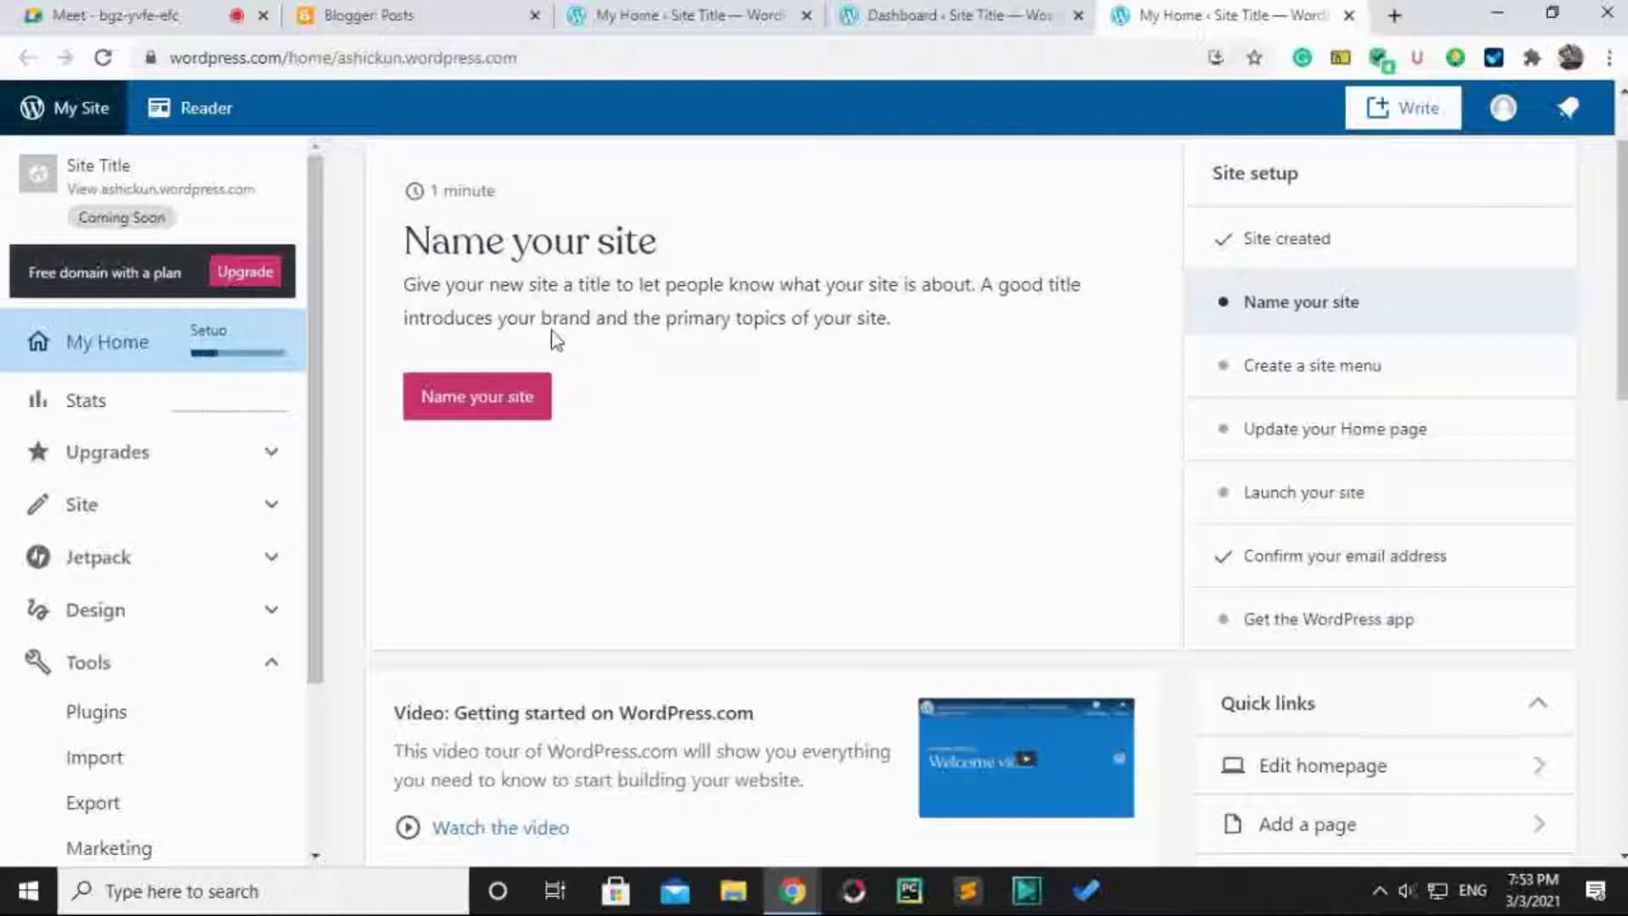
# Open the Name your site task and replace the placeholder site title with the owner's full name.
pyautogui.click(490, 408)
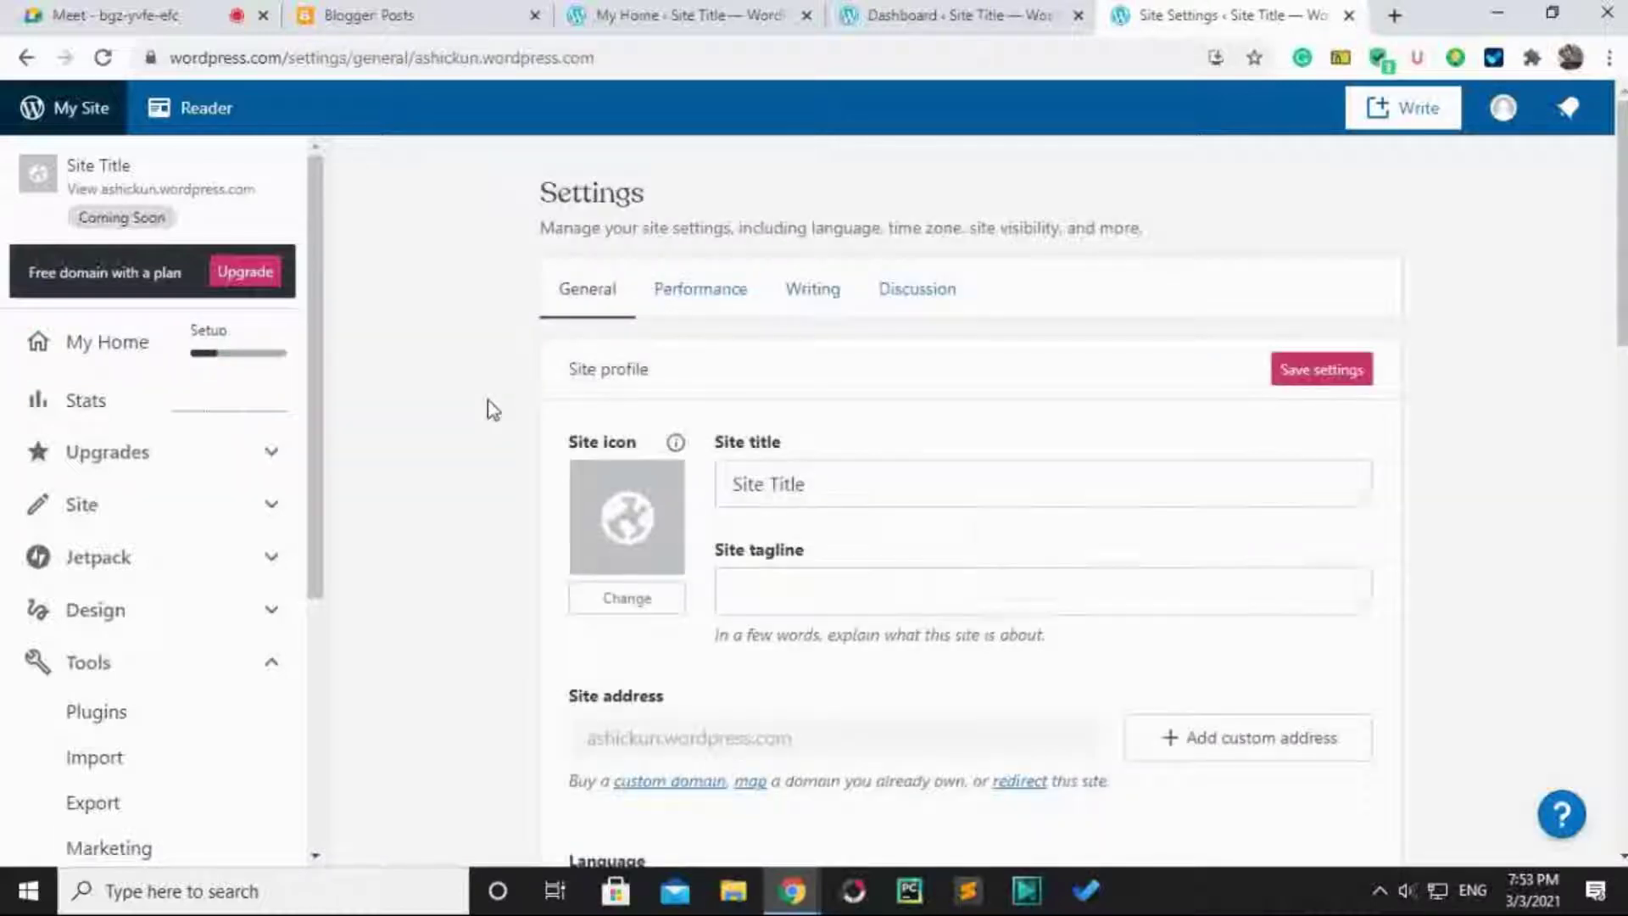
pyautogui.moveTo(818, 483); pyautogui.dragTo(679, 491)
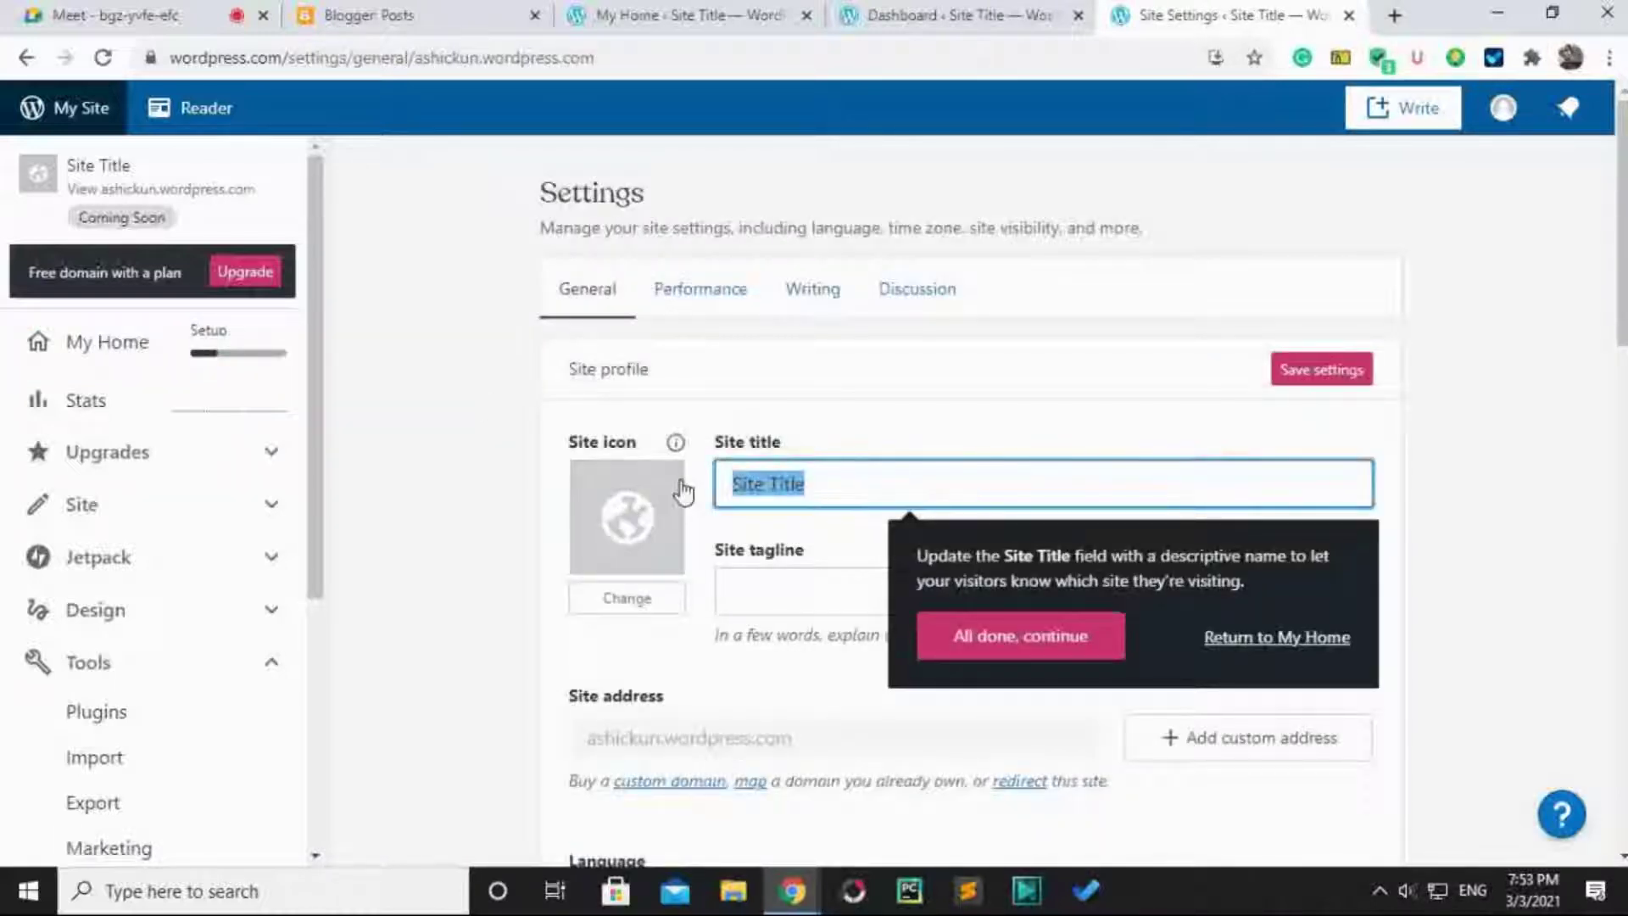
pyautogui.write('A')
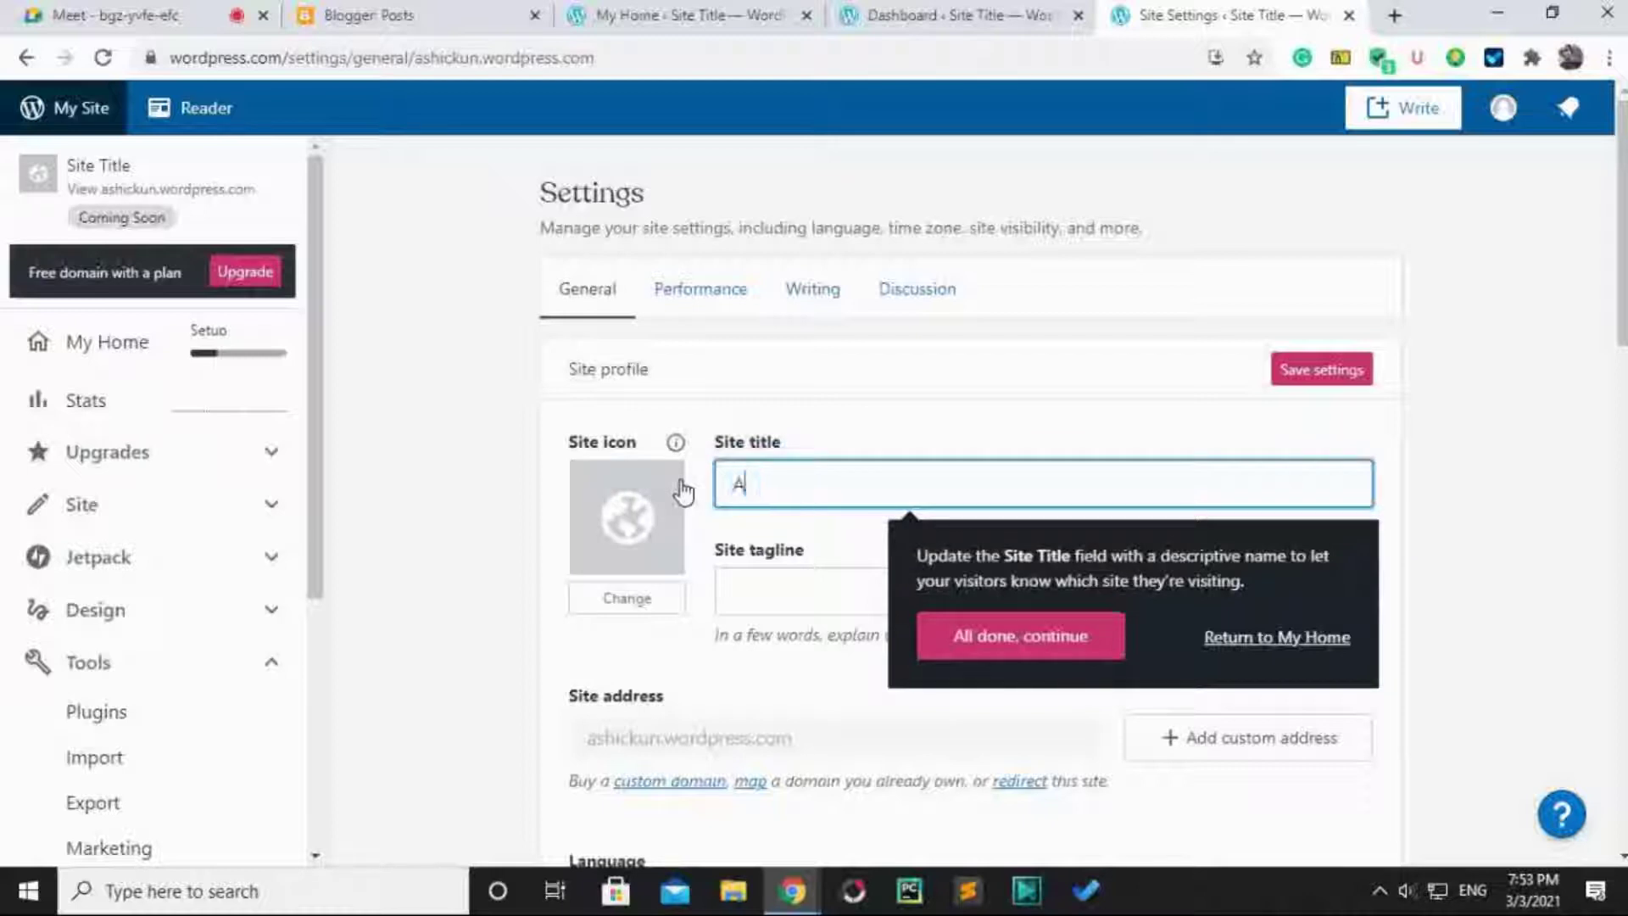
pyautogui.write('shickun')
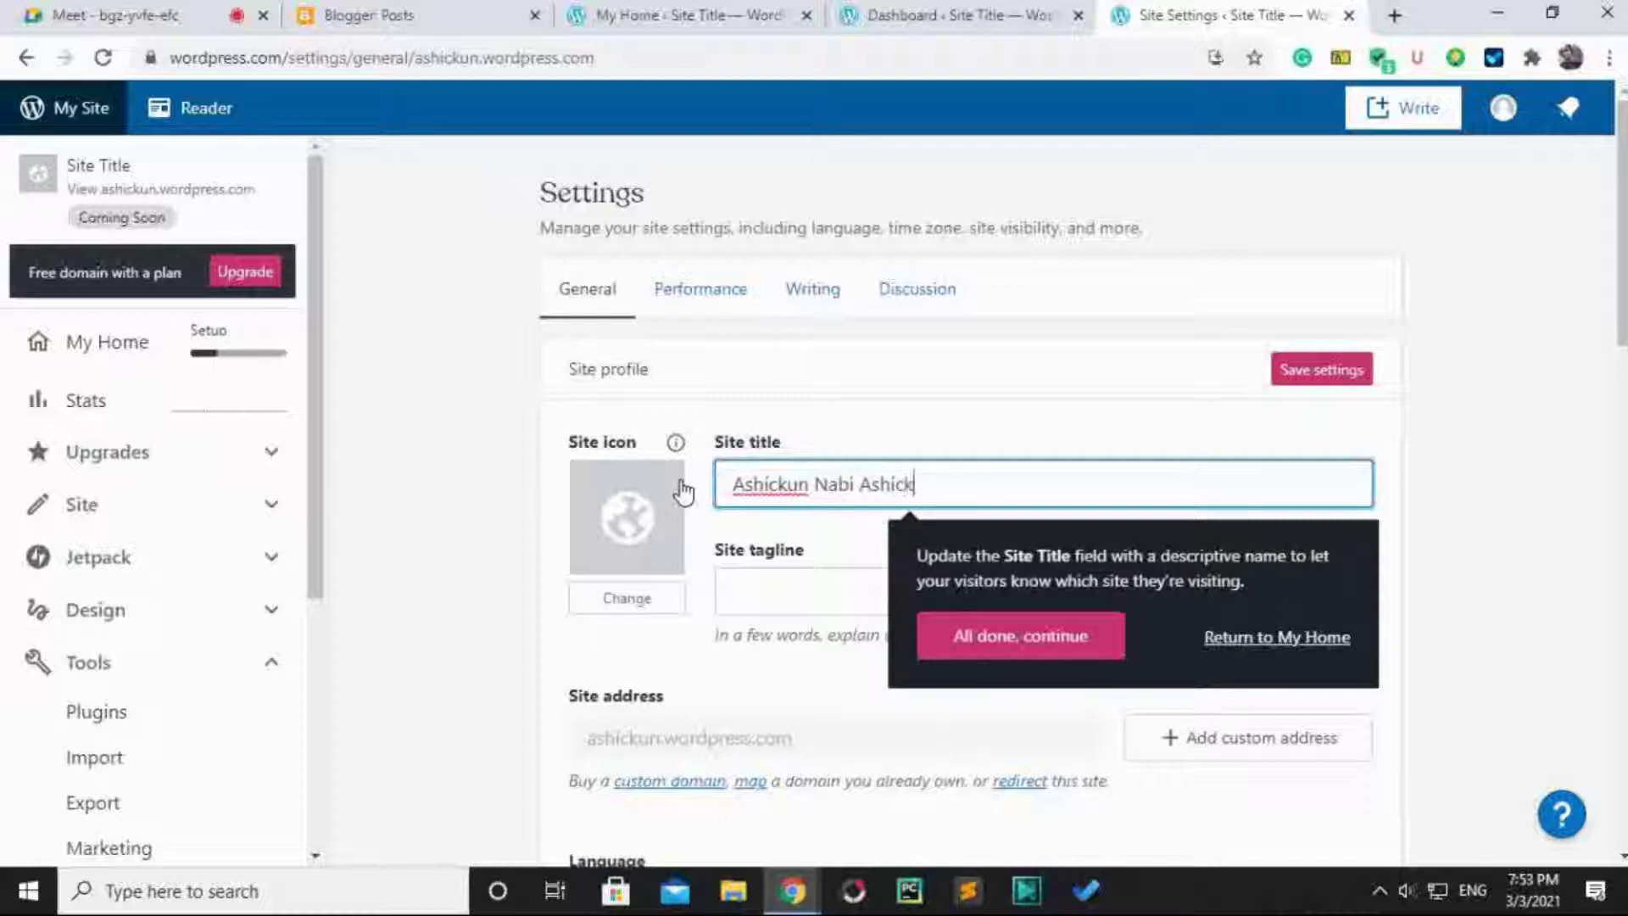
pyautogui.write('Nabi Ashick')
# Set the site tagline to "Personal Blog Site" and continue past the guided hint about the site title.
pyautogui.click(739, 594)
pyautogui.scroll(-1, 950, 510)
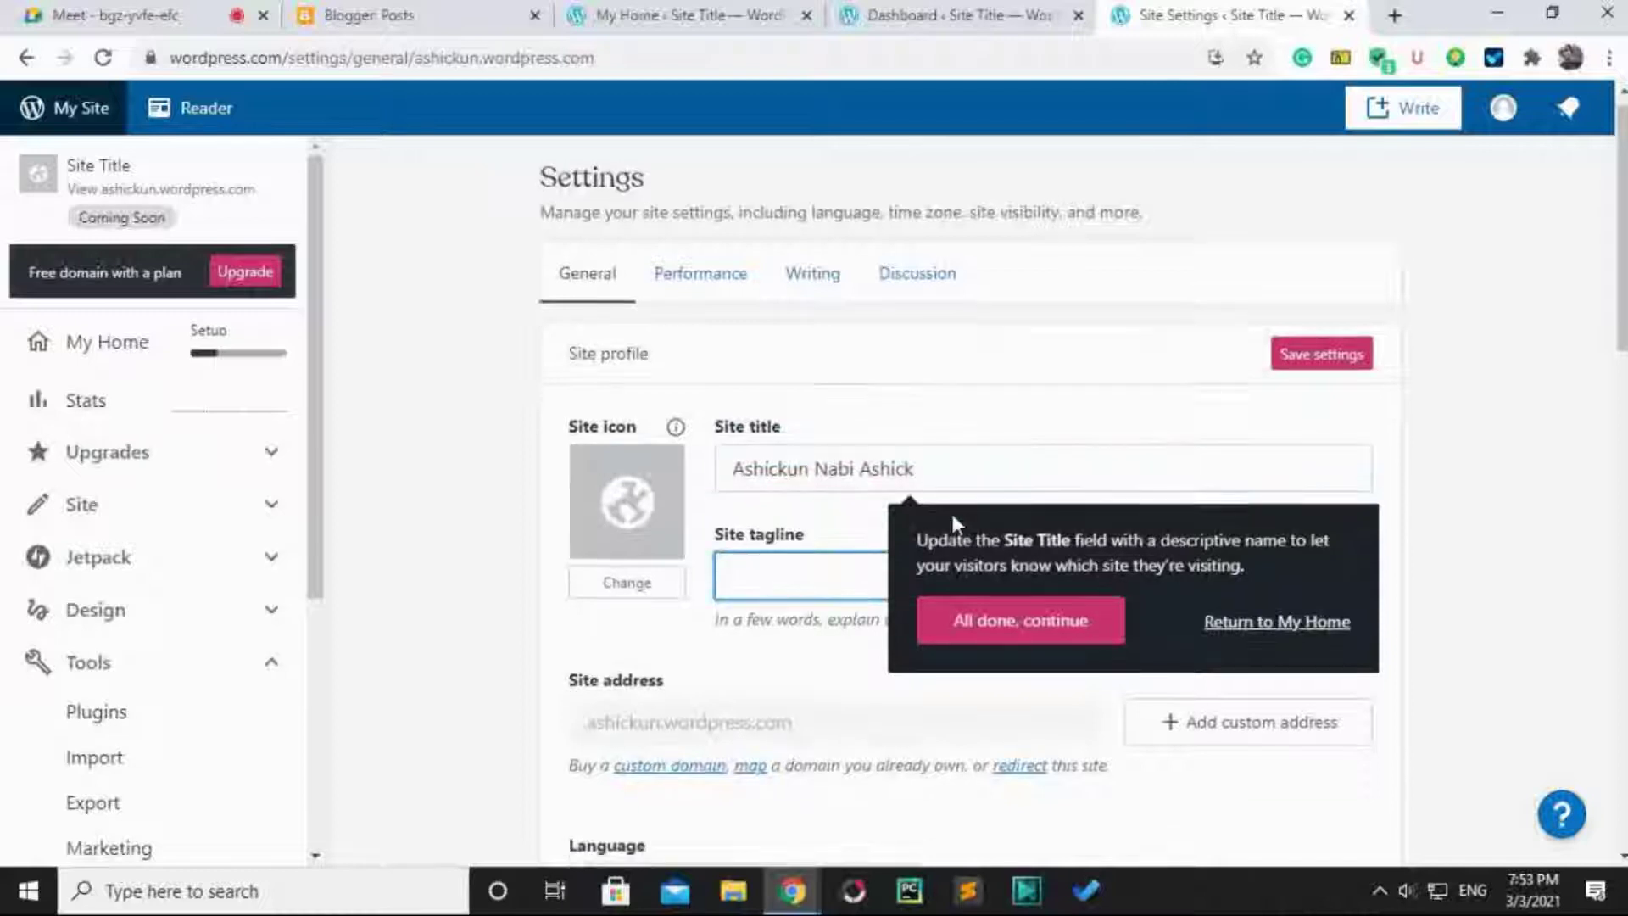
pyautogui.scroll(-1, 953, 520)
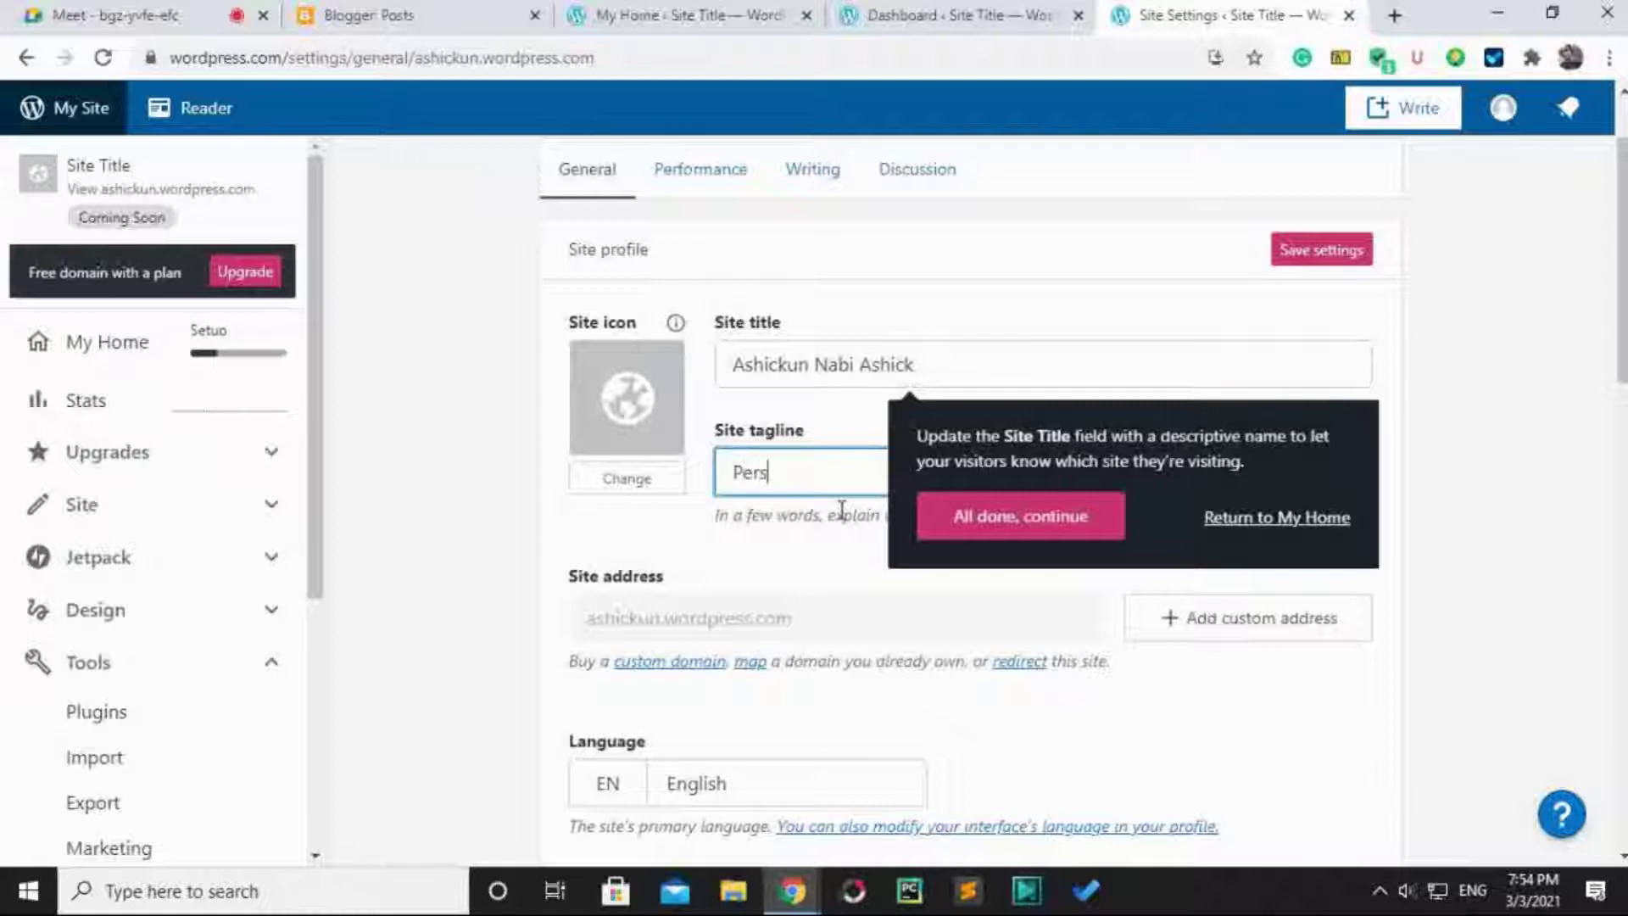
pyautogui.write('al Blog Site')
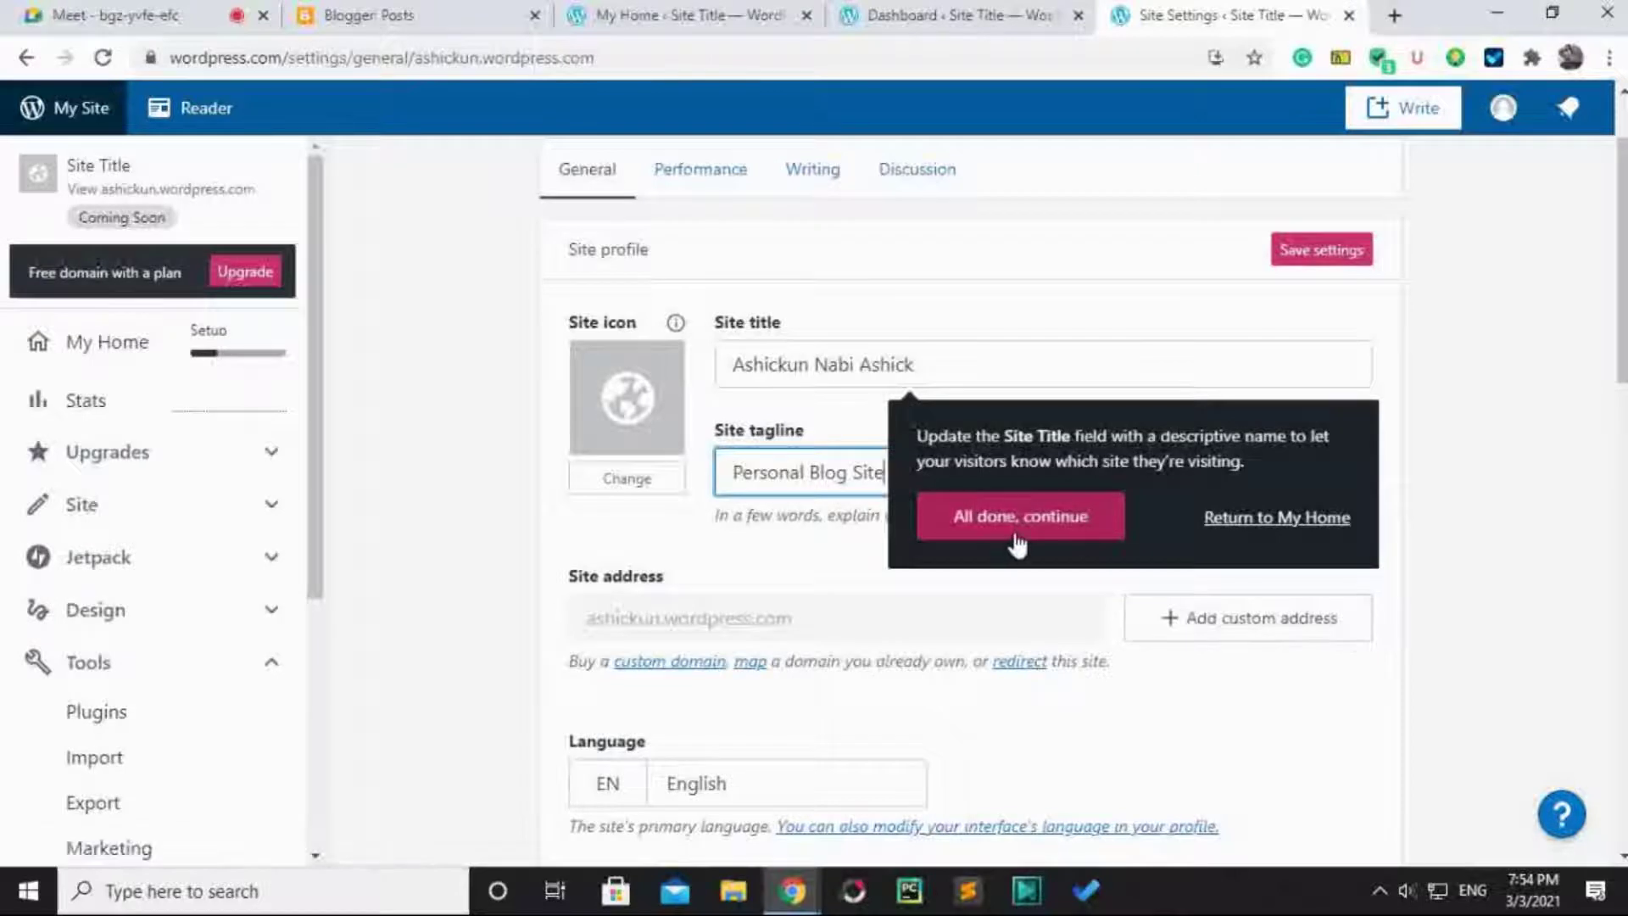
pyautogui.moveTo(939, 435); pyautogui.dragTo(1054, 462)
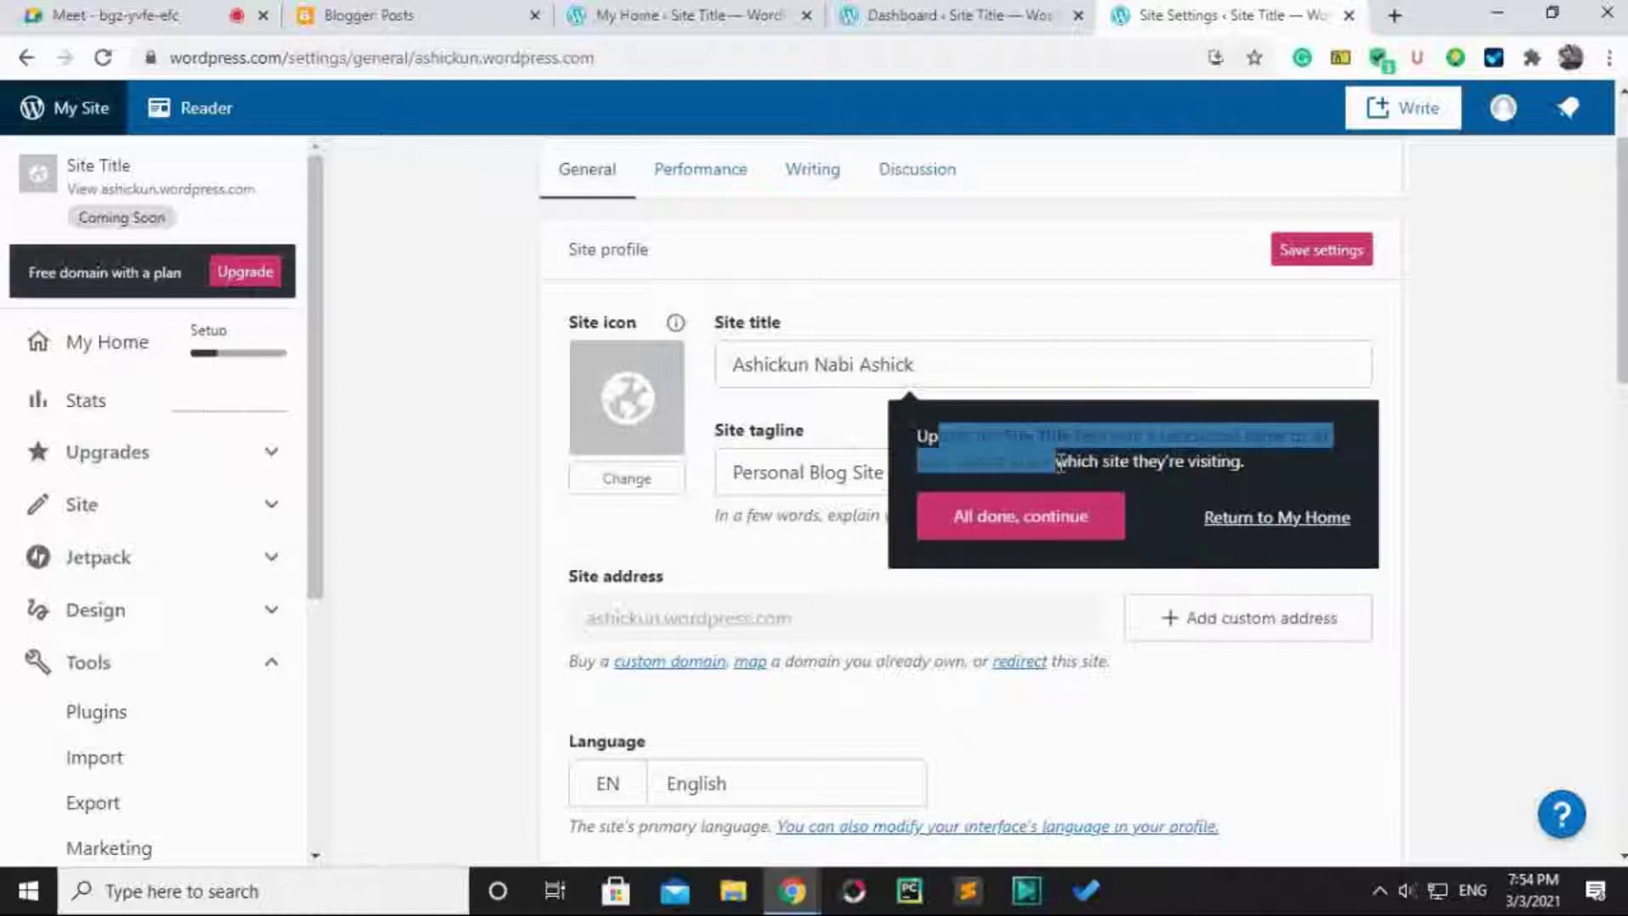
pyautogui.click(1269, 464)
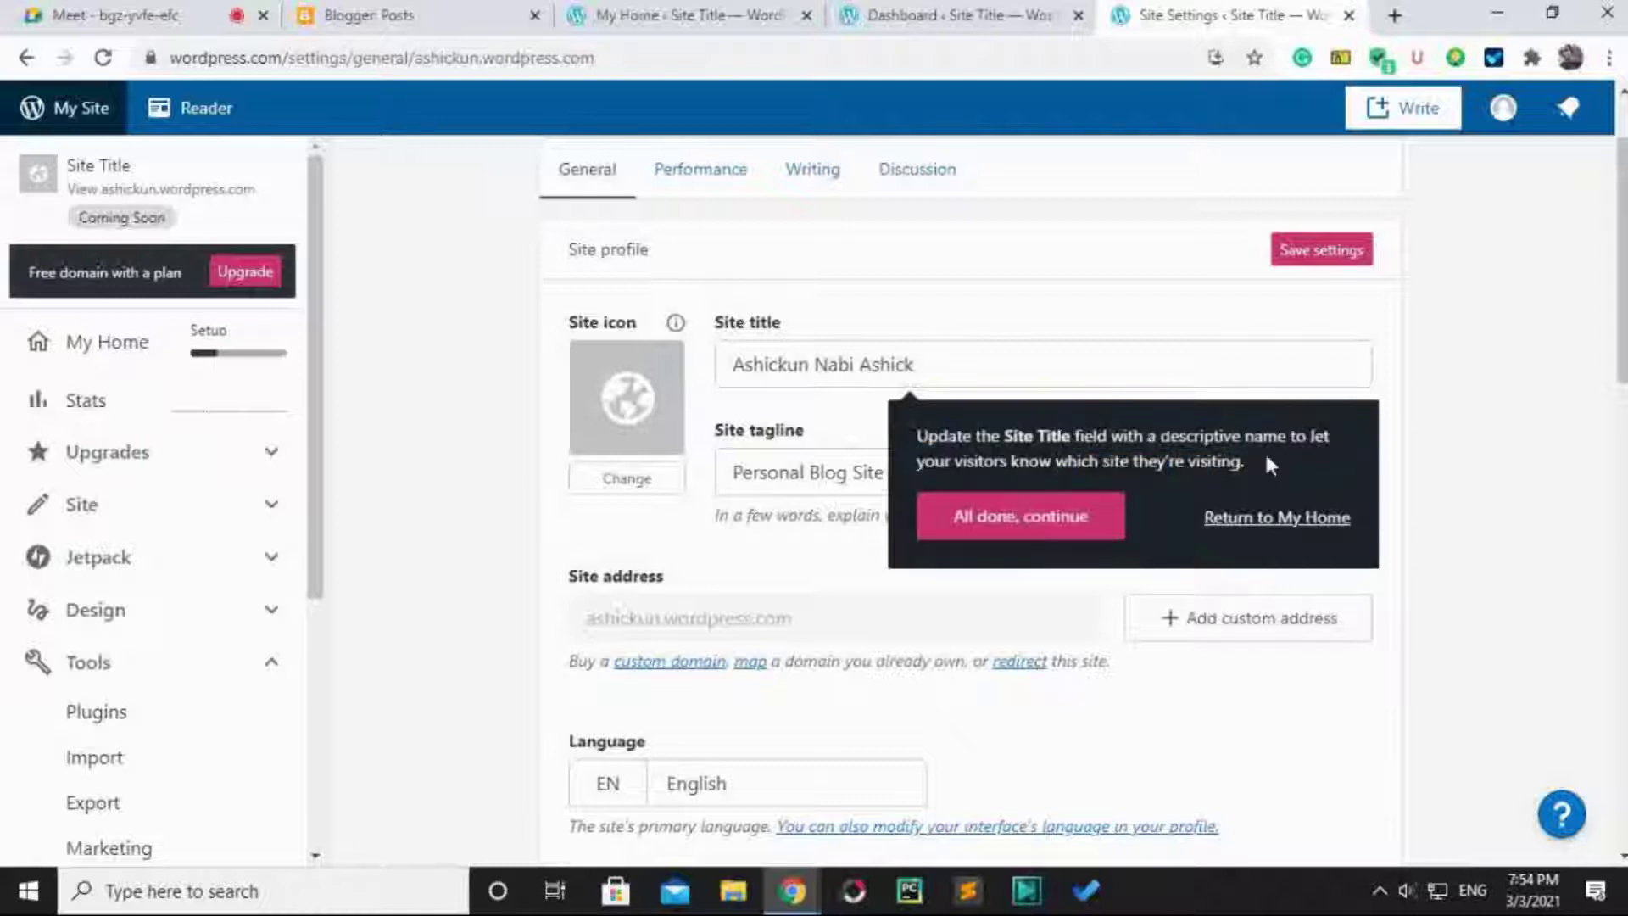
pyautogui.click(1071, 521)
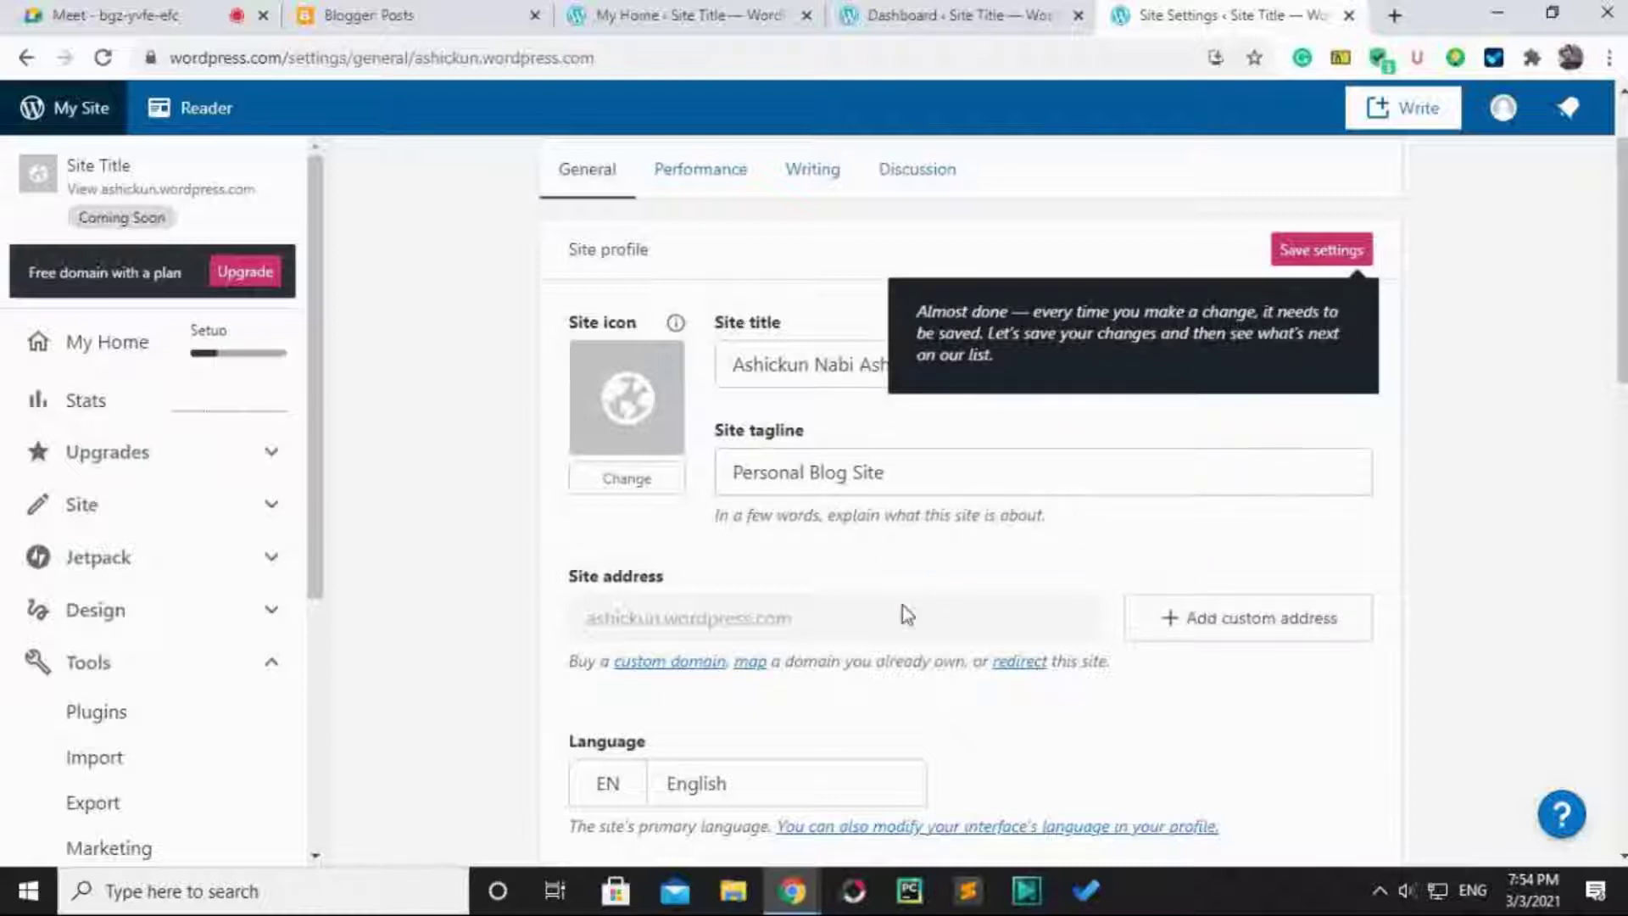
# Check the address, language, timezone and launch notice in the general settings, and start launching the site.
pyautogui.scroll(-1, 956, 570)
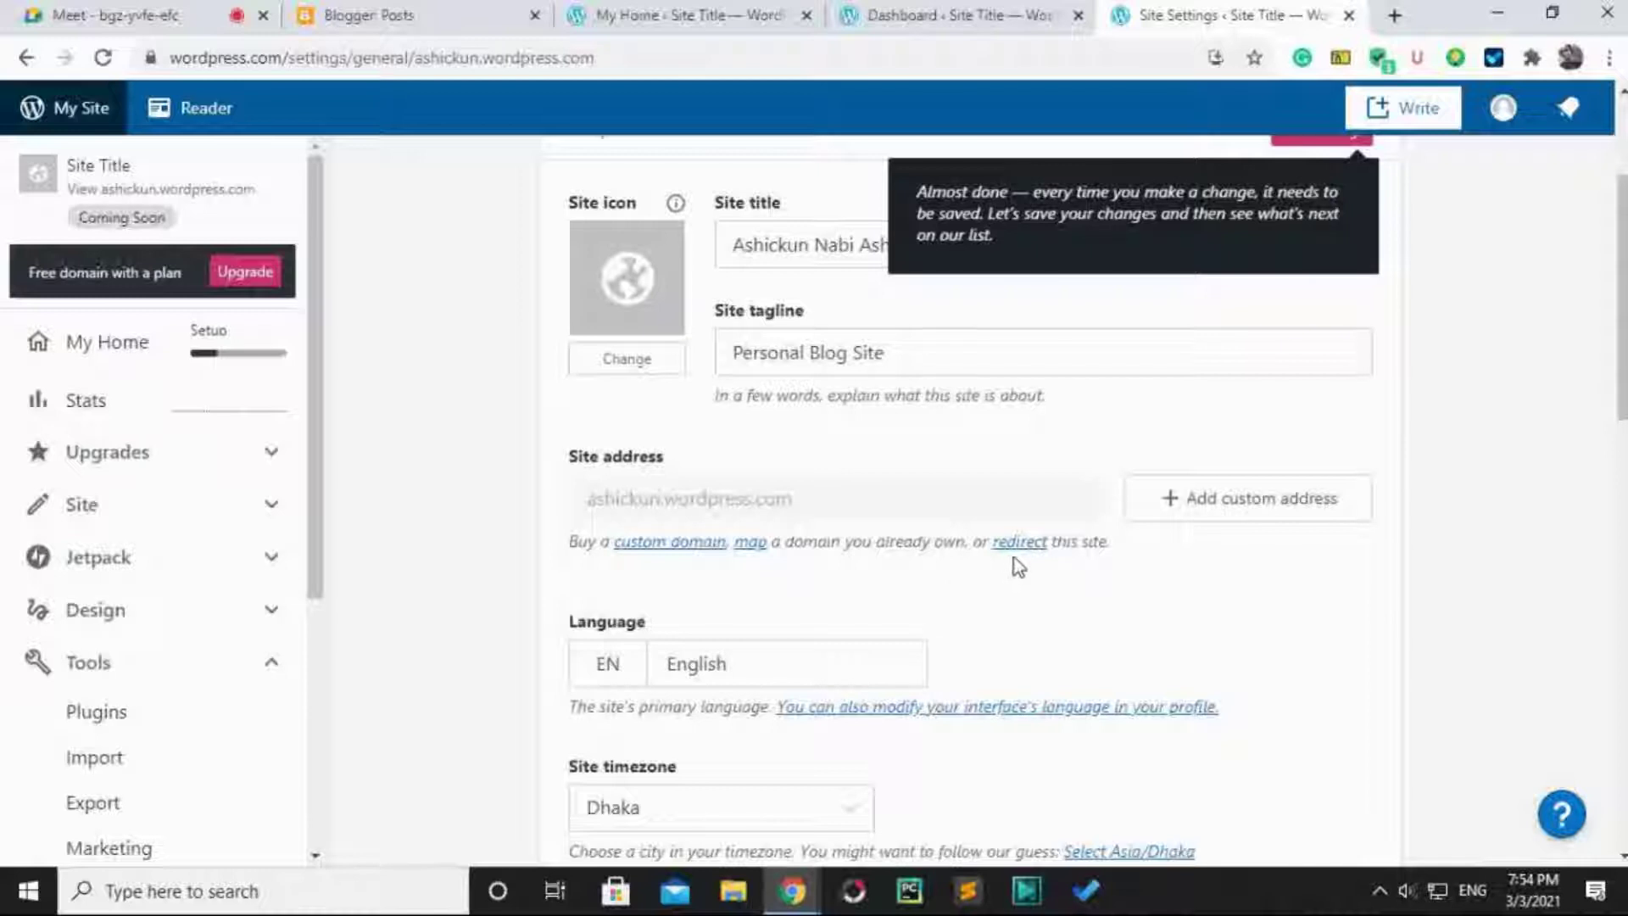
pyautogui.scroll(-1, 726, 679)
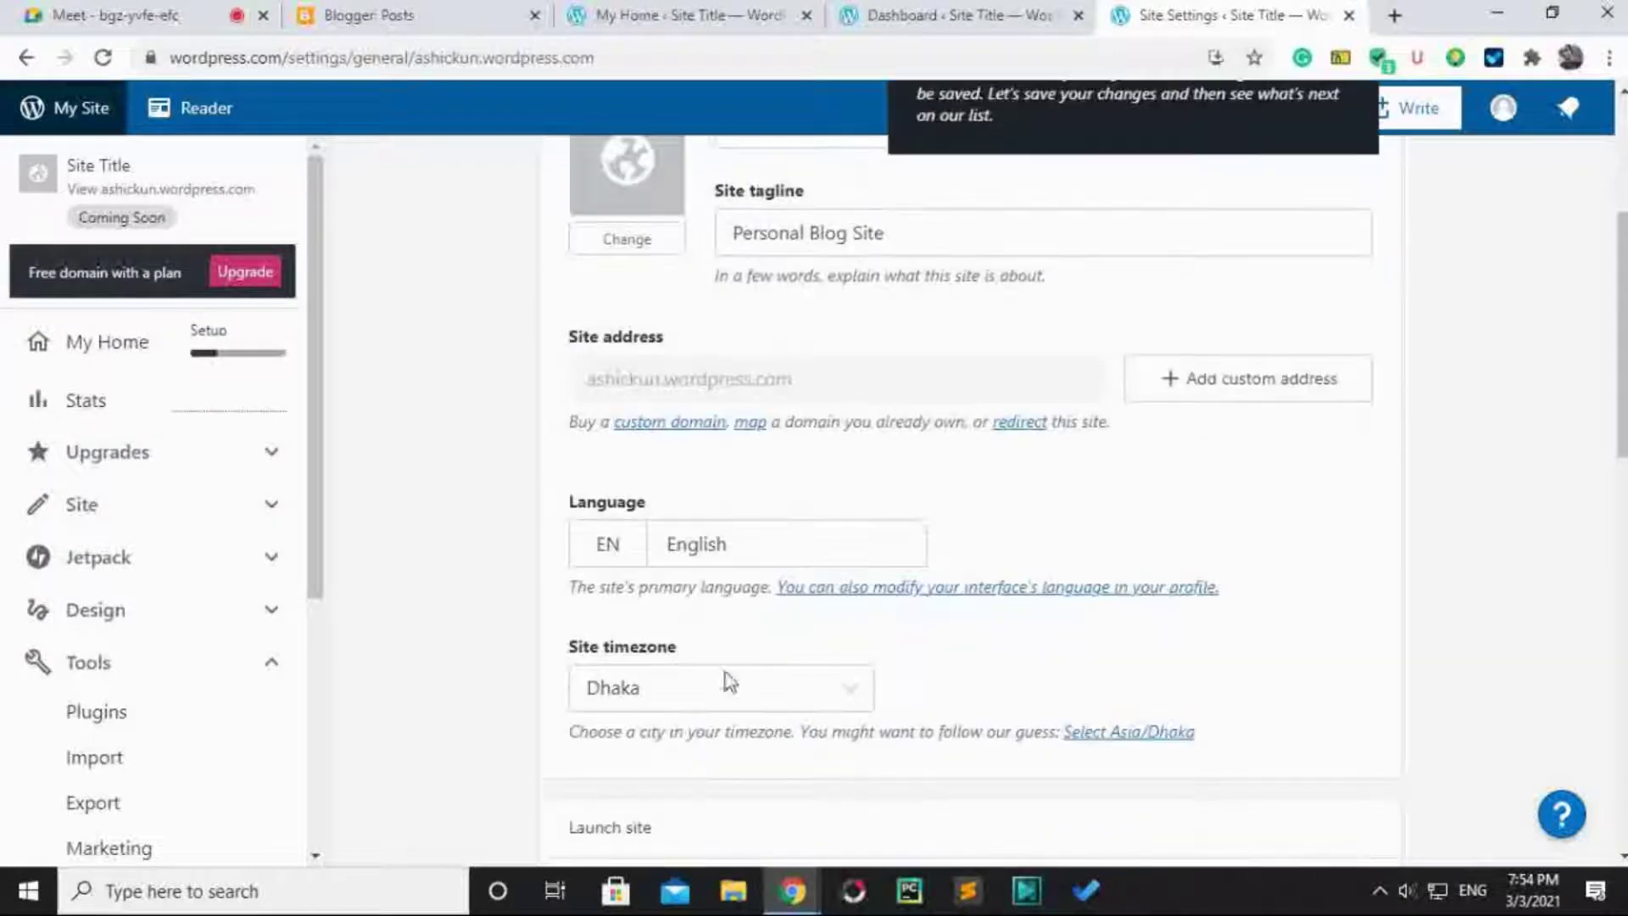
pyautogui.scroll(-1, 922, 670)
pyautogui.scroll(-1, 920, 668)
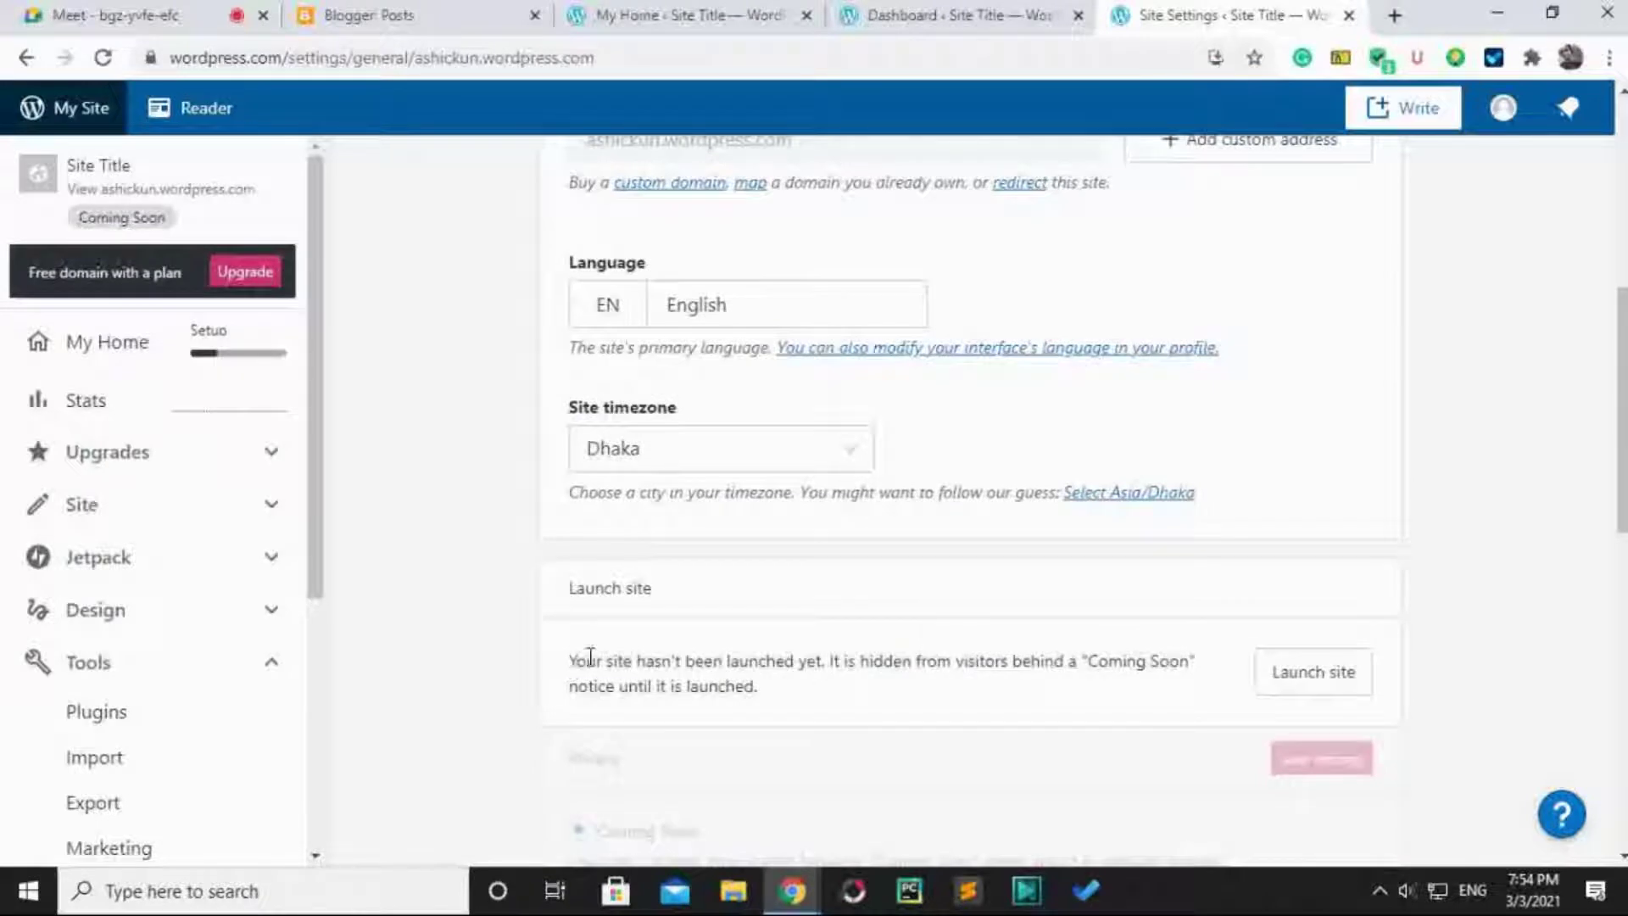
pyautogui.moveTo(590, 658); pyautogui.dragTo(774, 666)
pyautogui.click(774, 666)
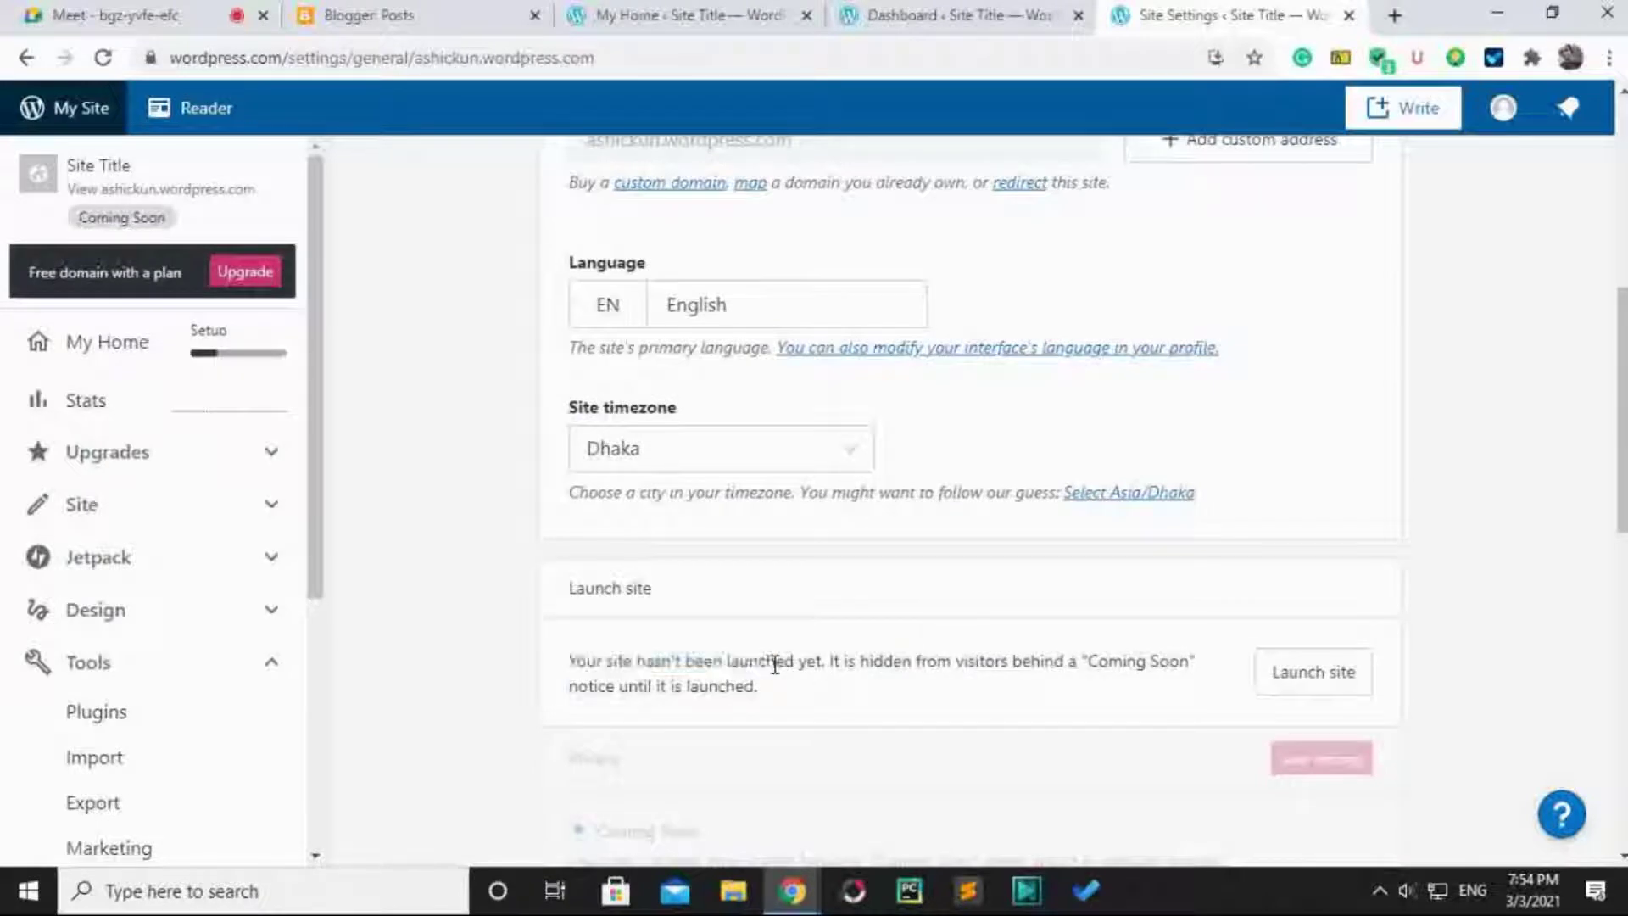
pyautogui.click(1289, 683)
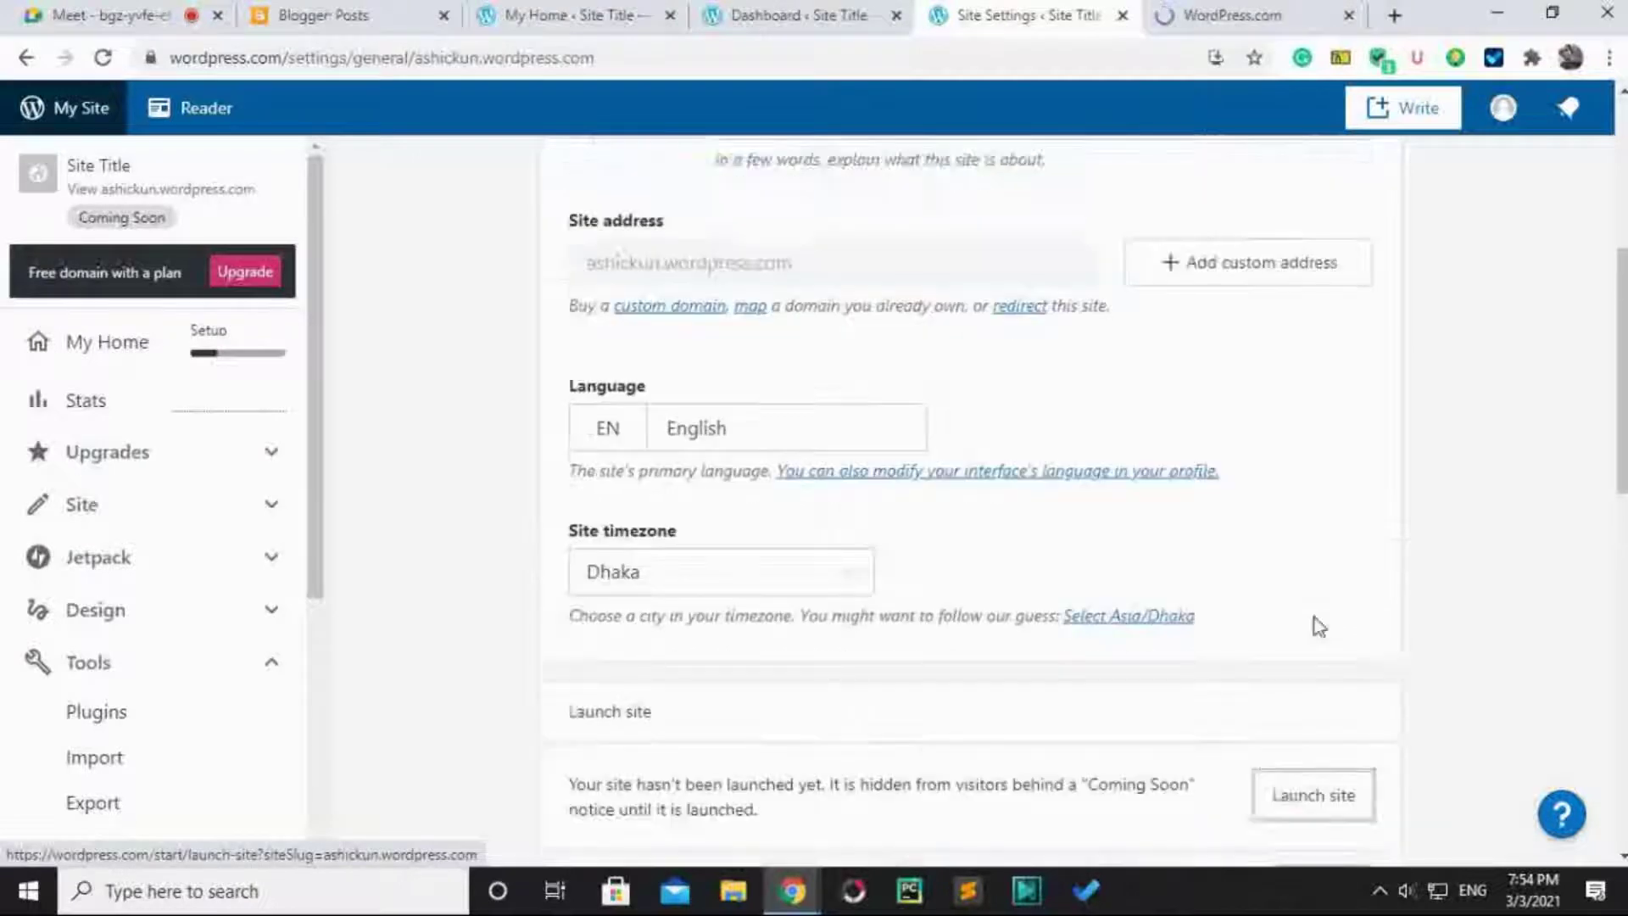
pyautogui.click(1248, 11)
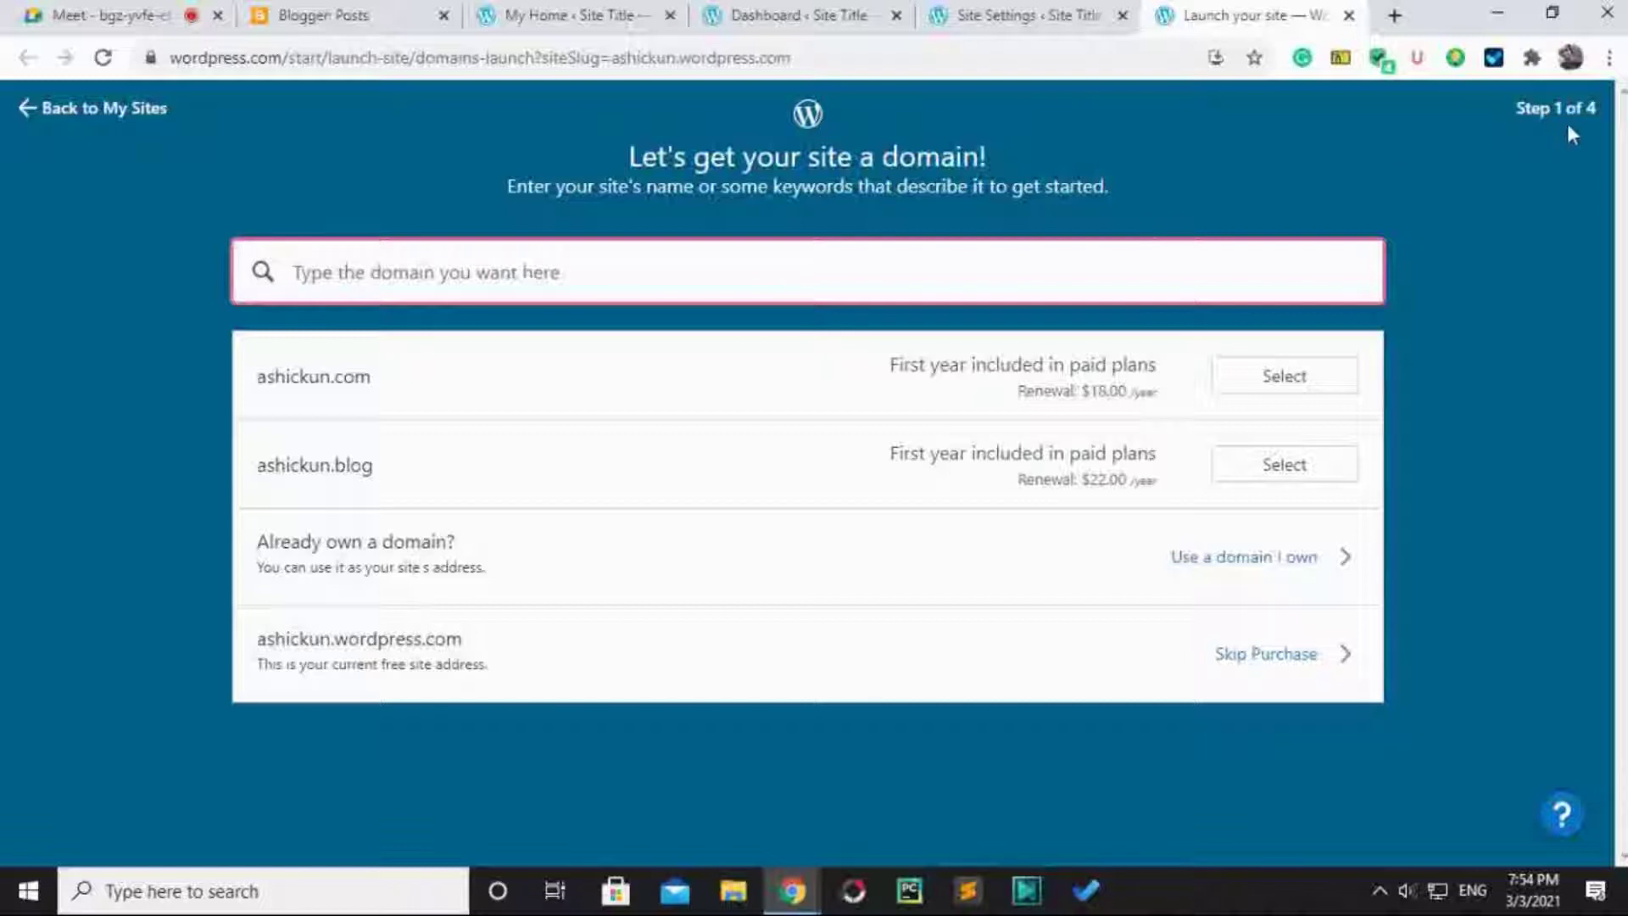
# Launch the site with its current free WordPress.com address, skipping the domain purchase, the paid plans and the custom domain offer.
pyautogui.click(1263, 653)
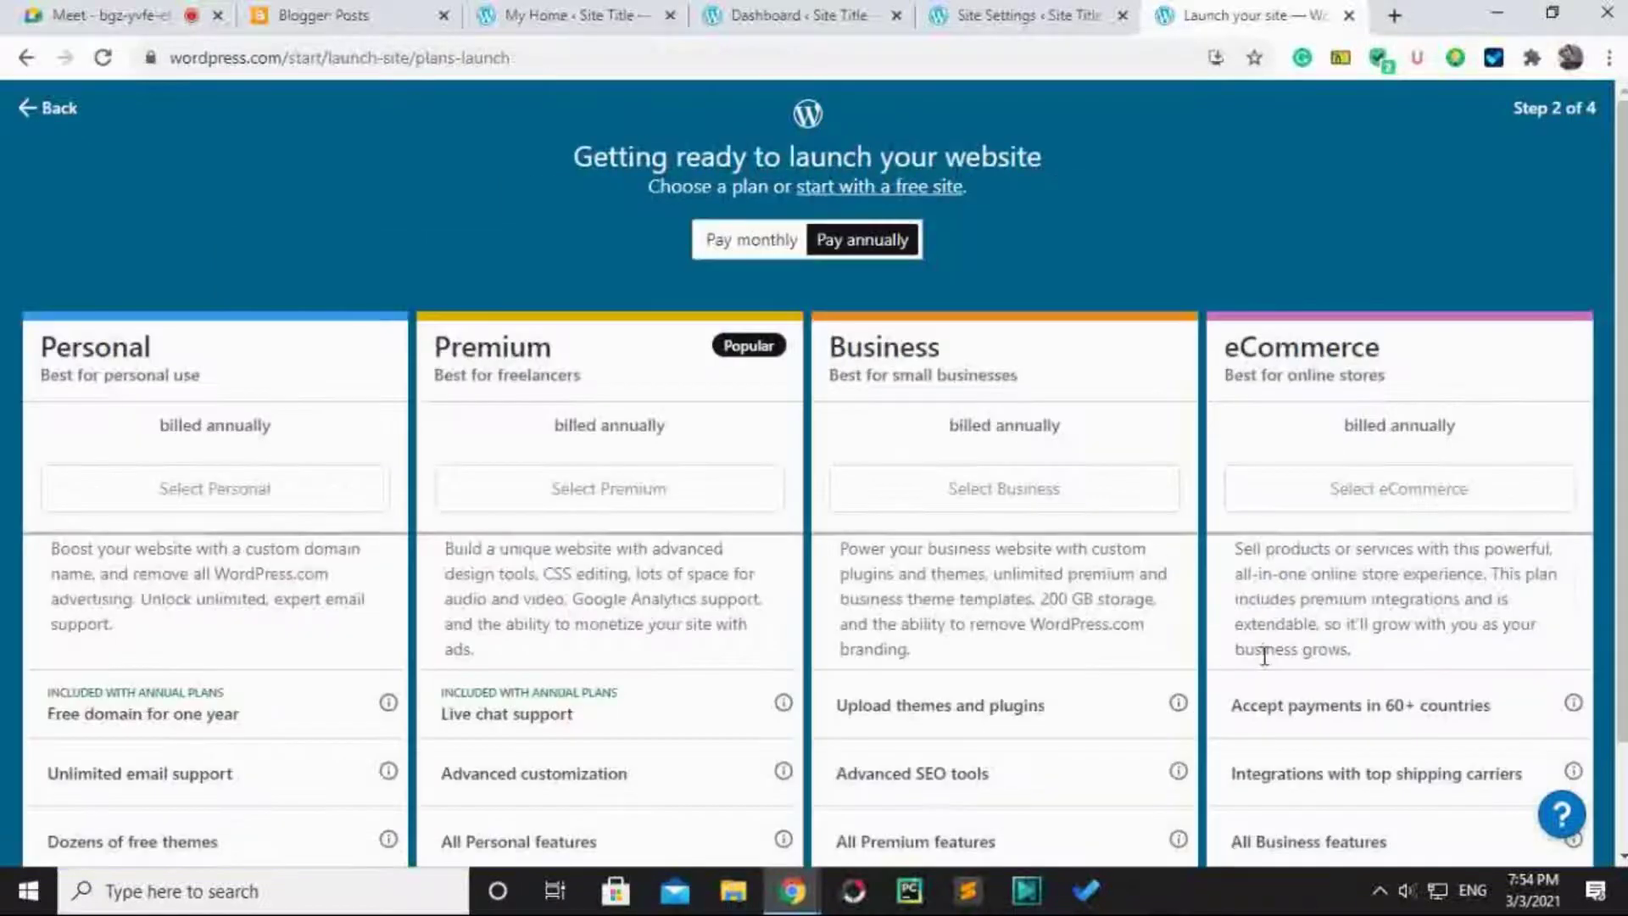
pyautogui.scroll(-3, 1184, 524)
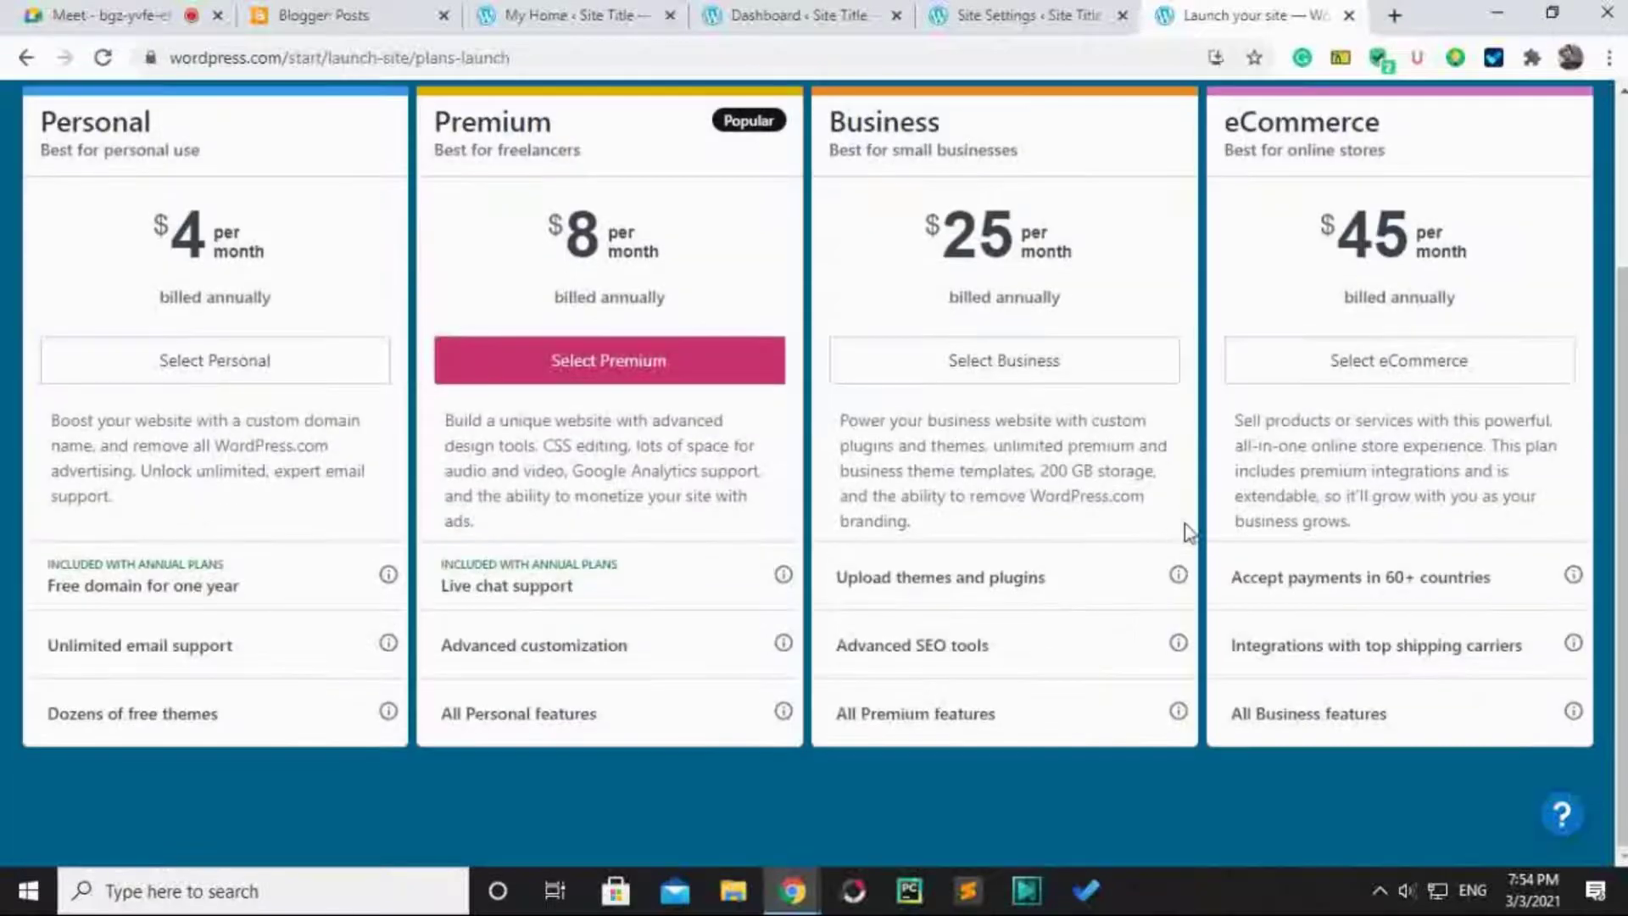
pyautogui.scroll(3, 1185, 525)
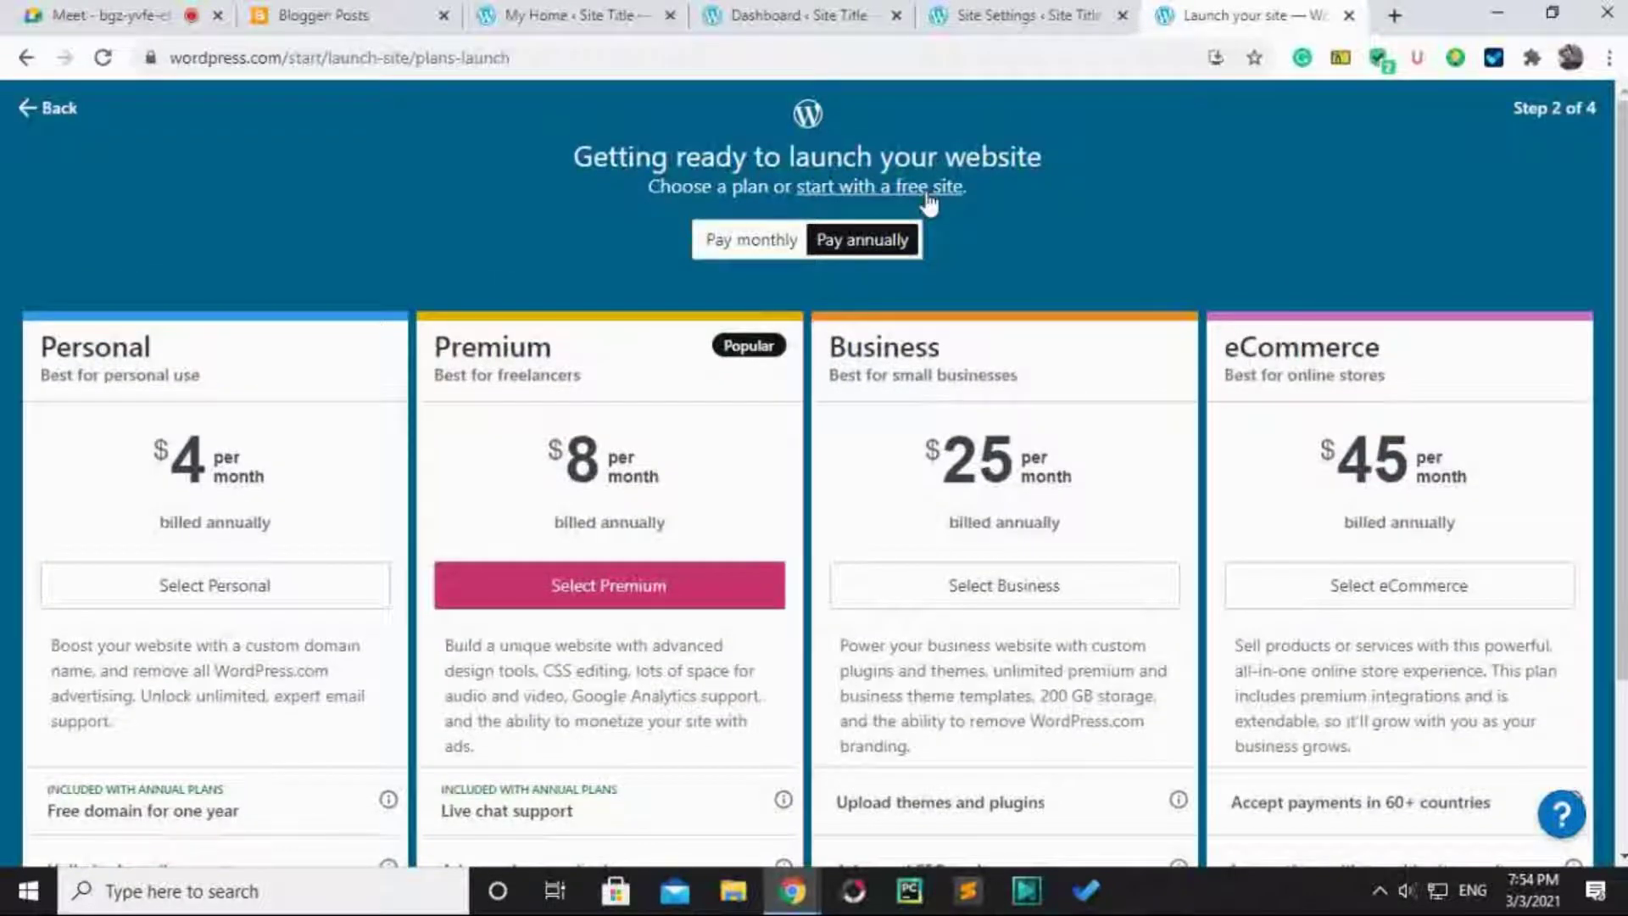
pyautogui.click(929, 200)
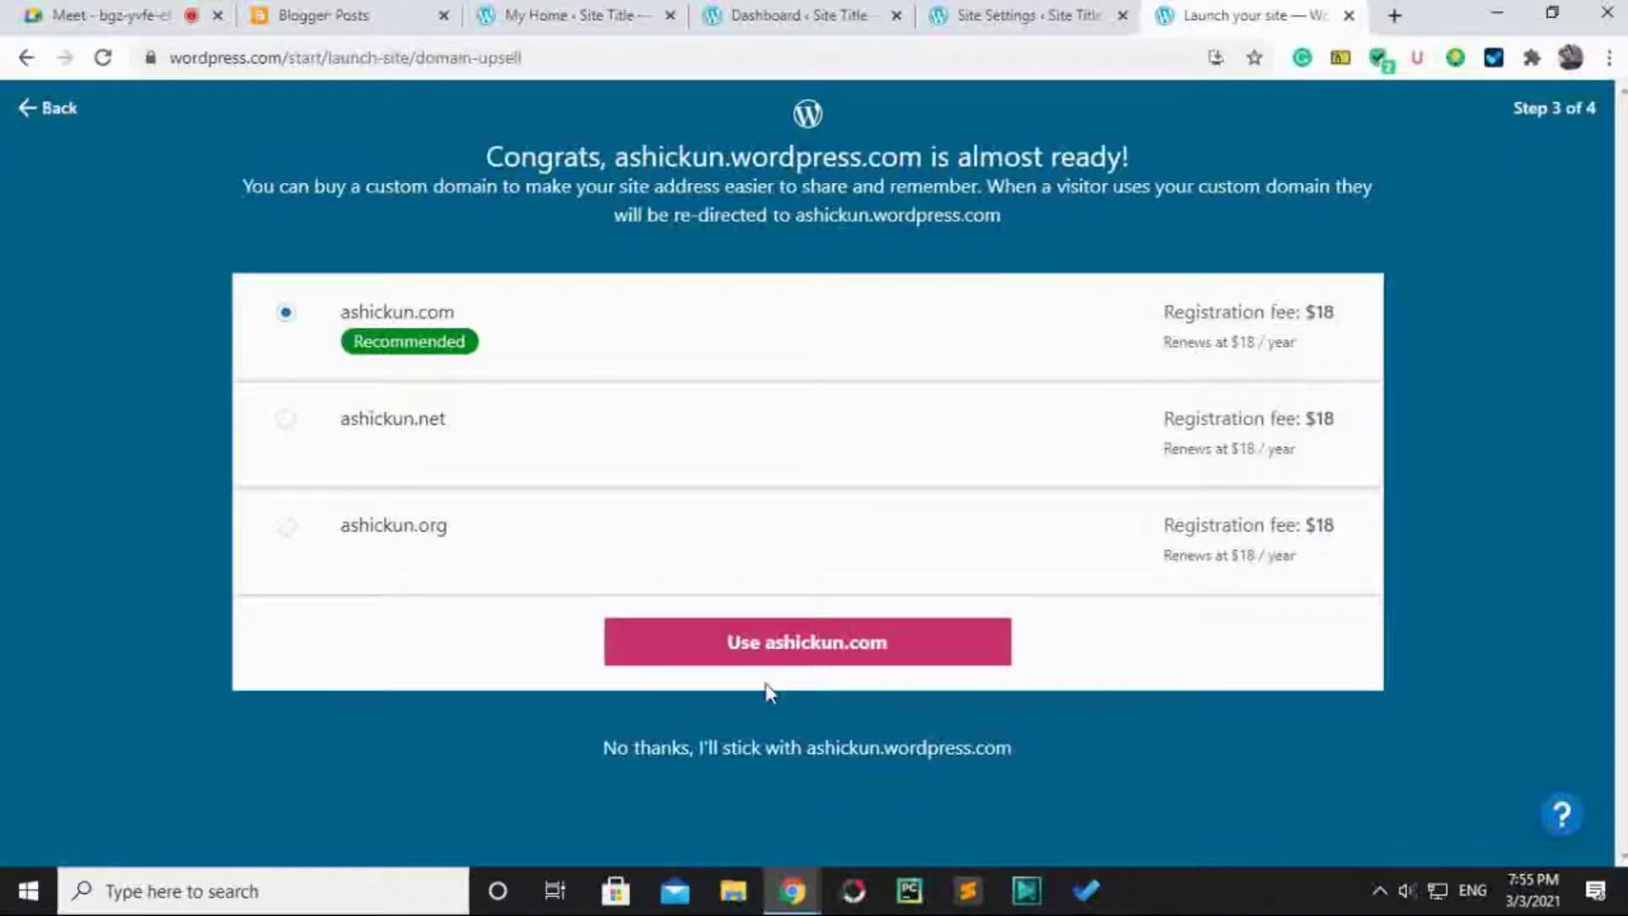
pyautogui.click(651, 751)
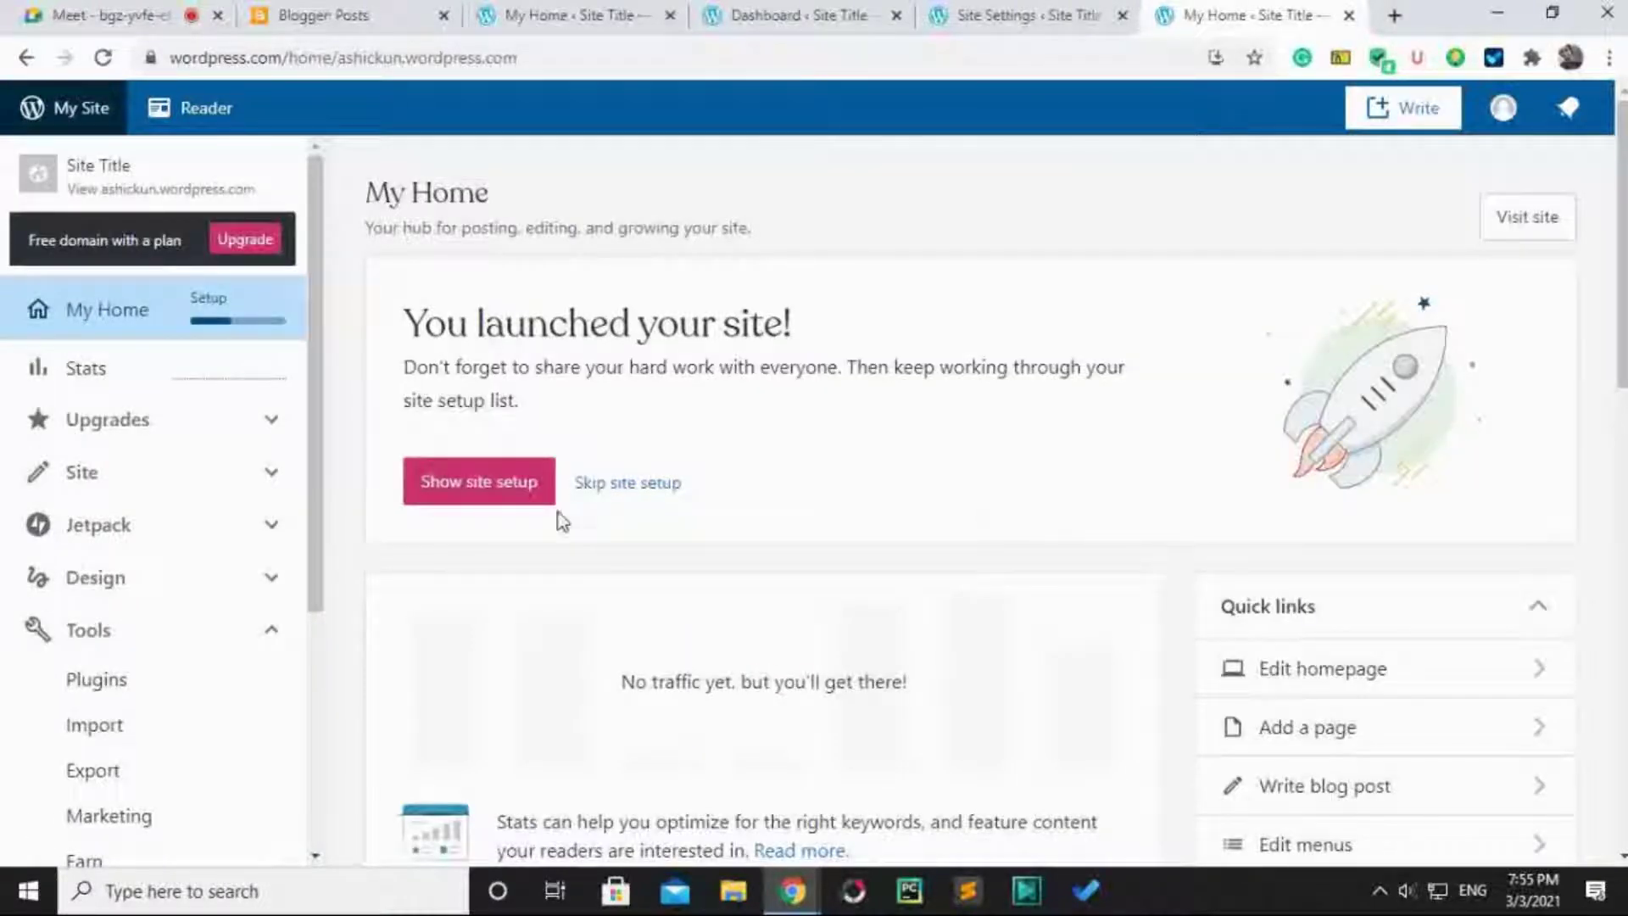
# Close the Site Settings browser tab, discarding its unsaved changes, and return to the launched site's My Home page.
pyautogui.click(1017, 14)
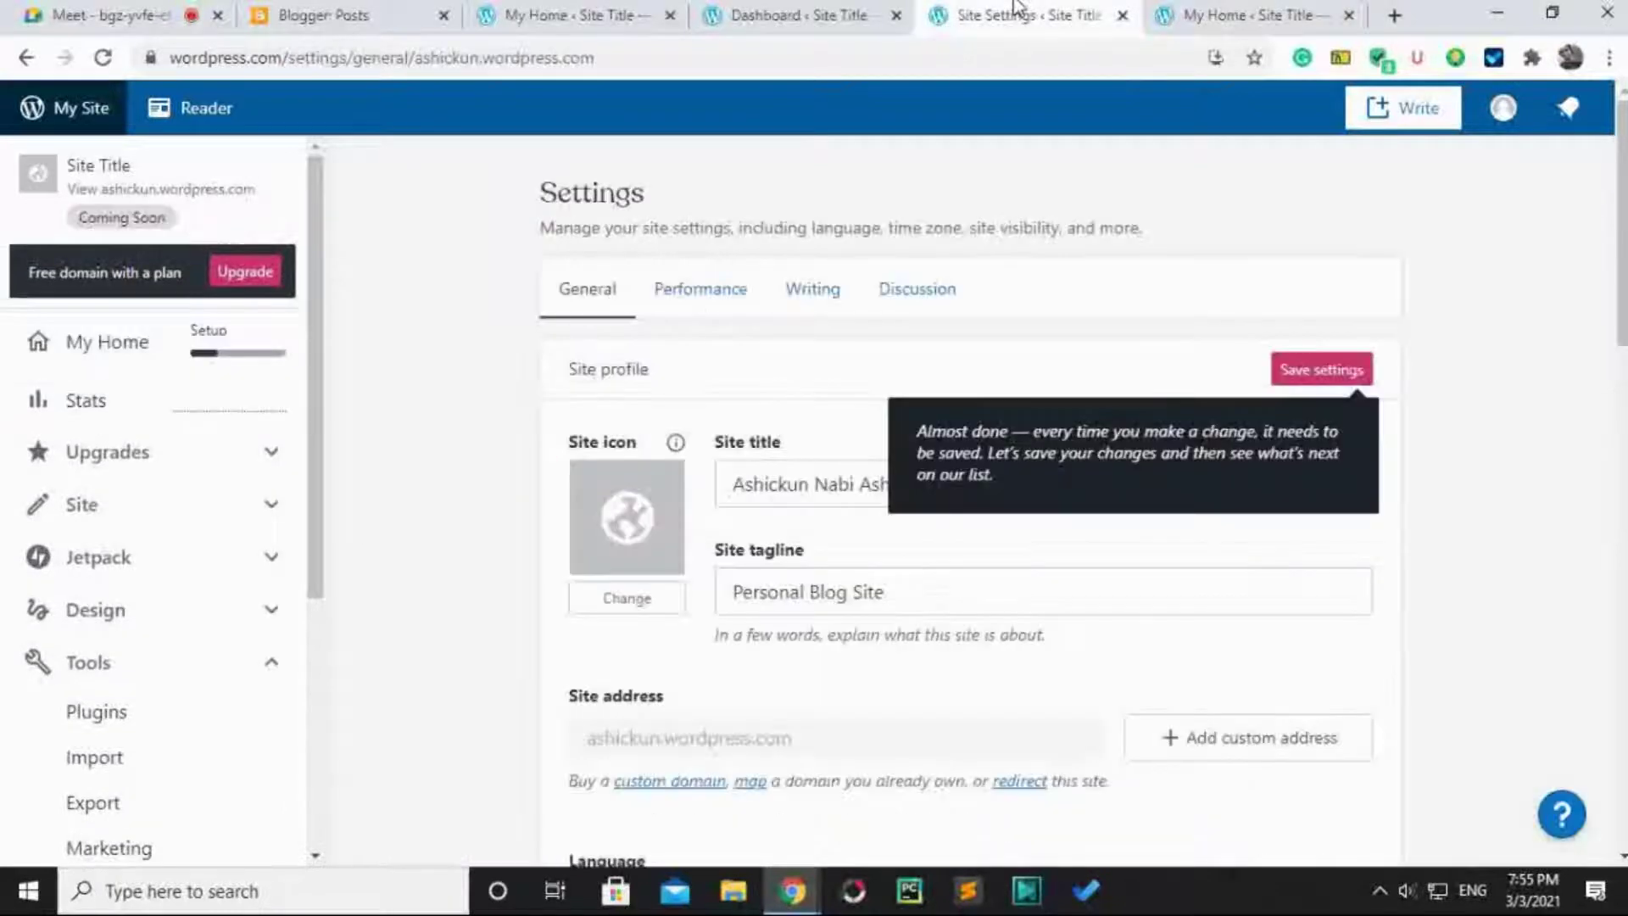
pyautogui.click(1122, 15)
pyautogui.click(934, 193)
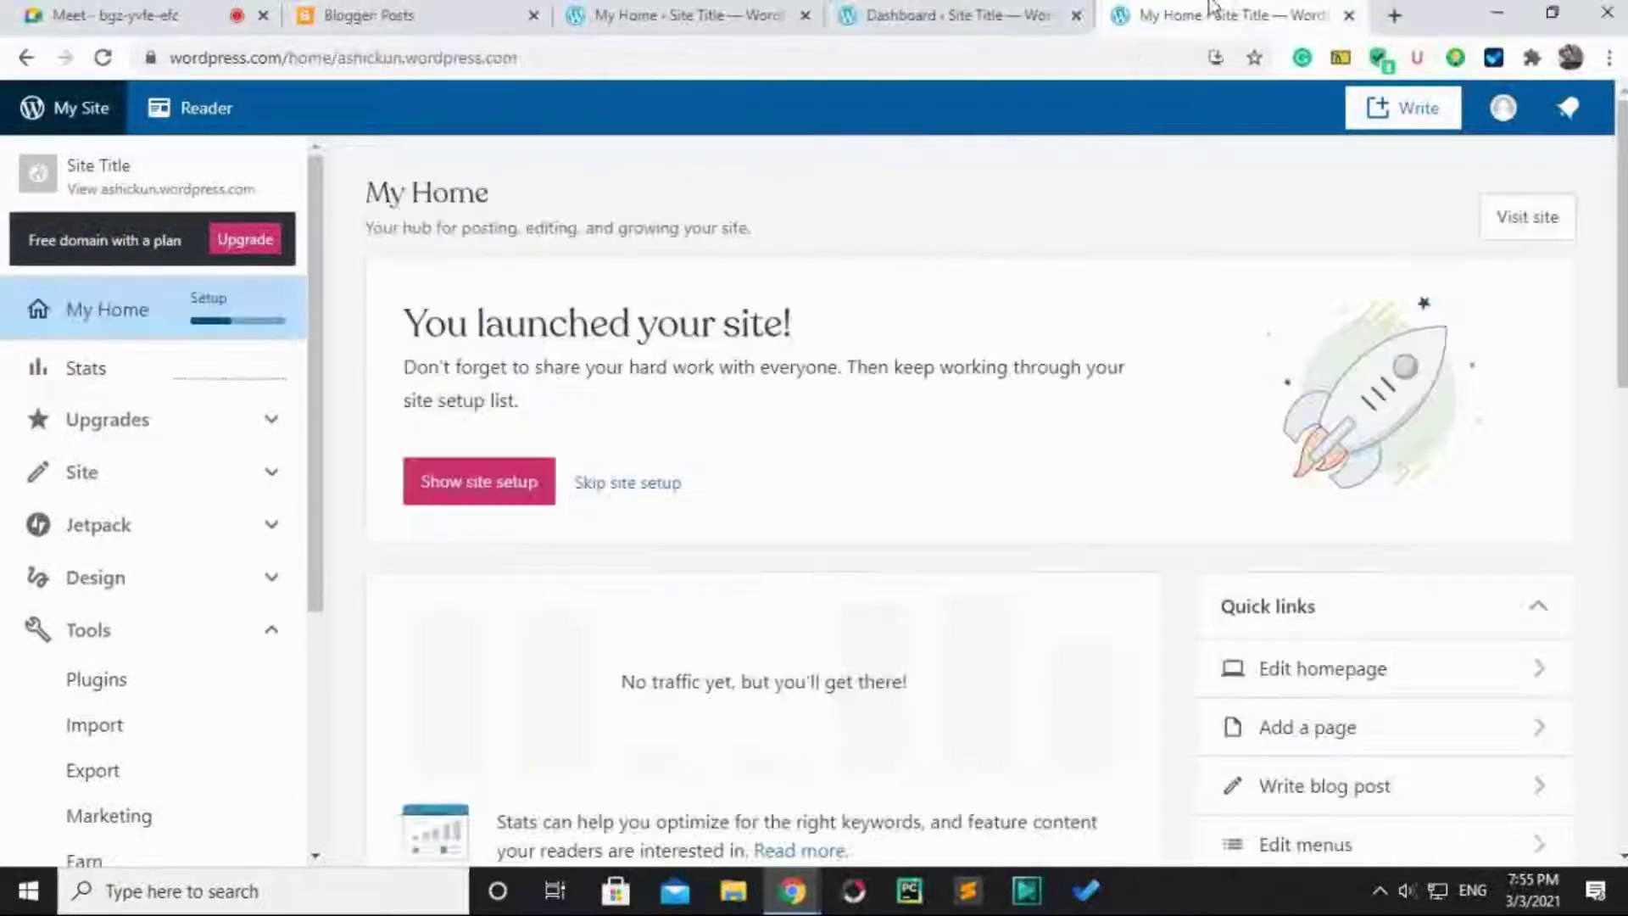
# Open the homepage for editing from the My Home quick links, and go back to My Home.
pyautogui.scroll(-1, 185, 661)
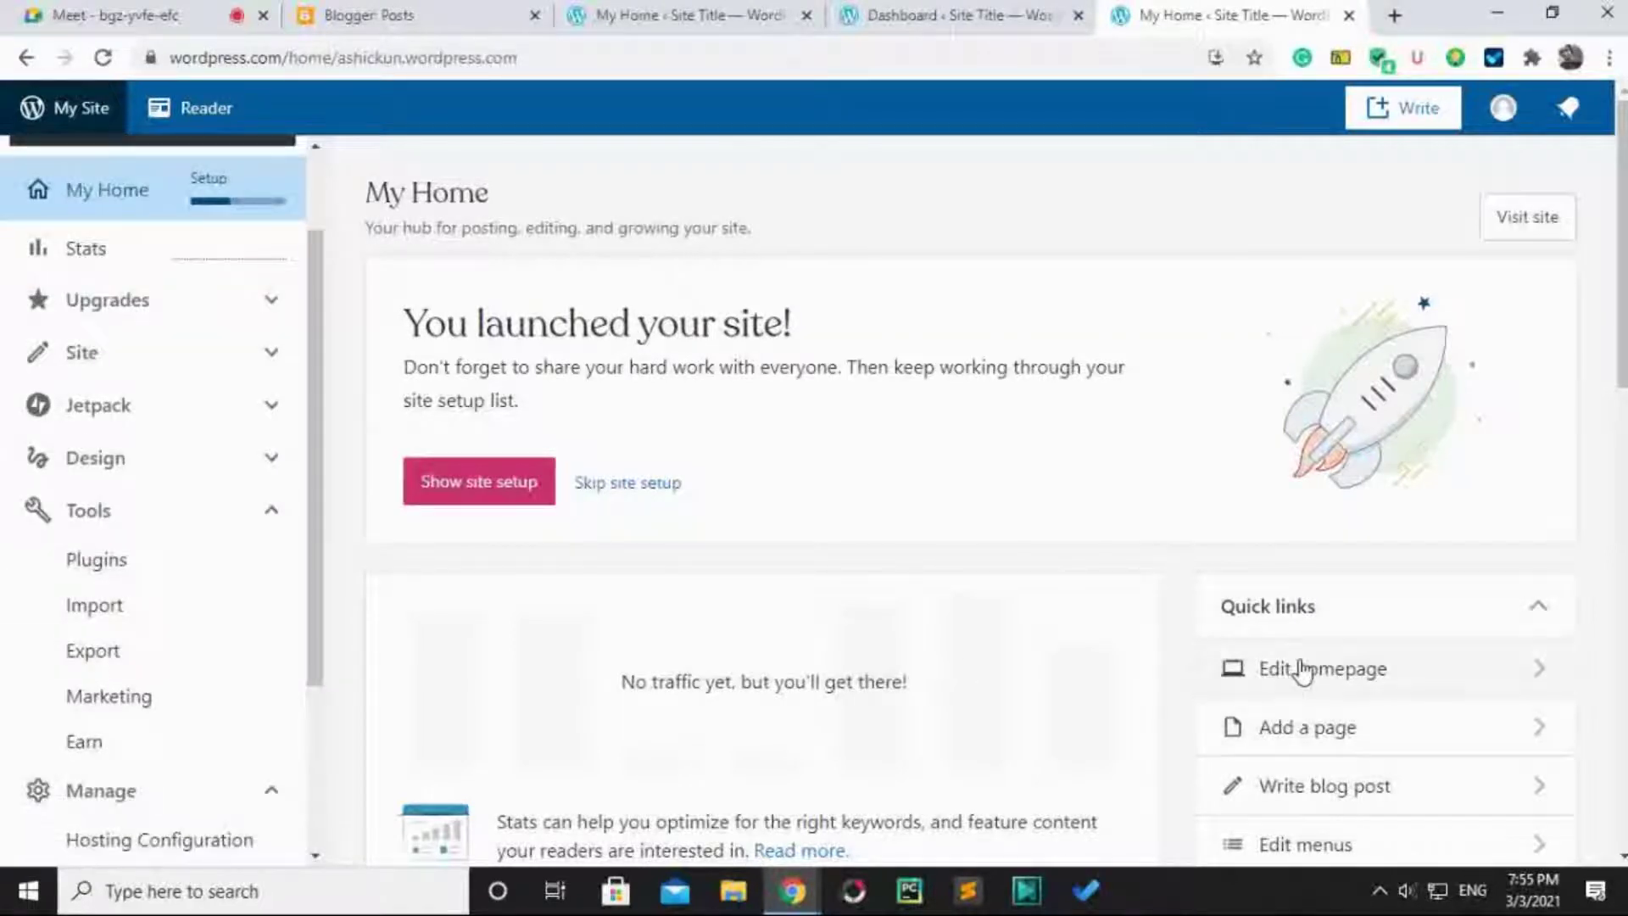
pyautogui.scroll(-1, 1402, 665)
pyautogui.click(1397, 551)
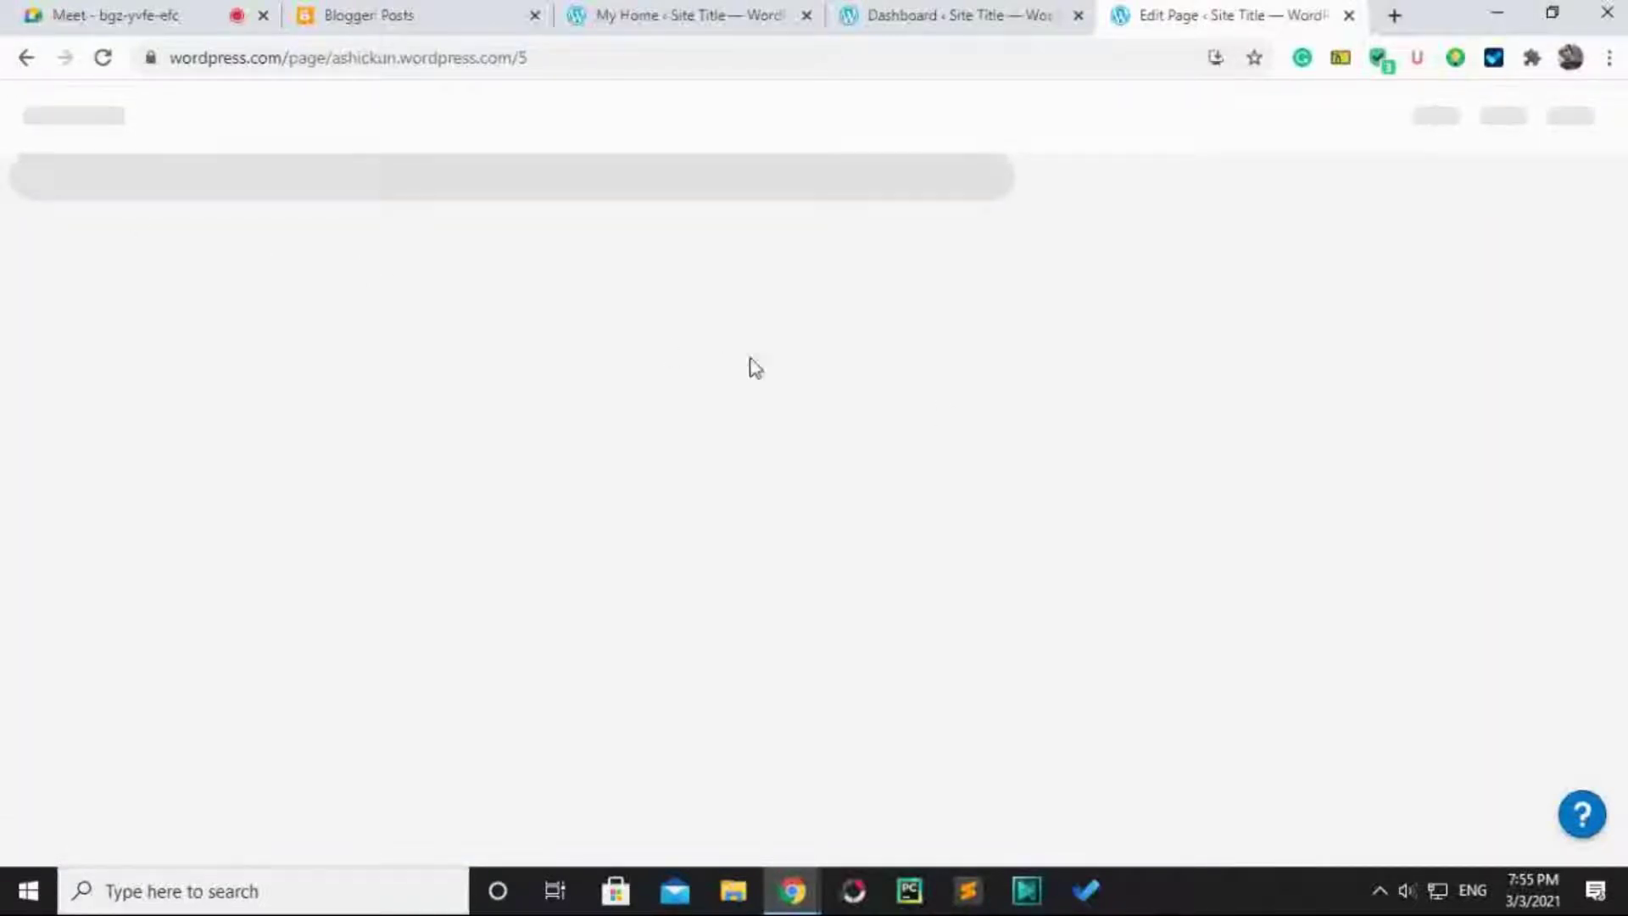
pyautogui.click(26, 59)
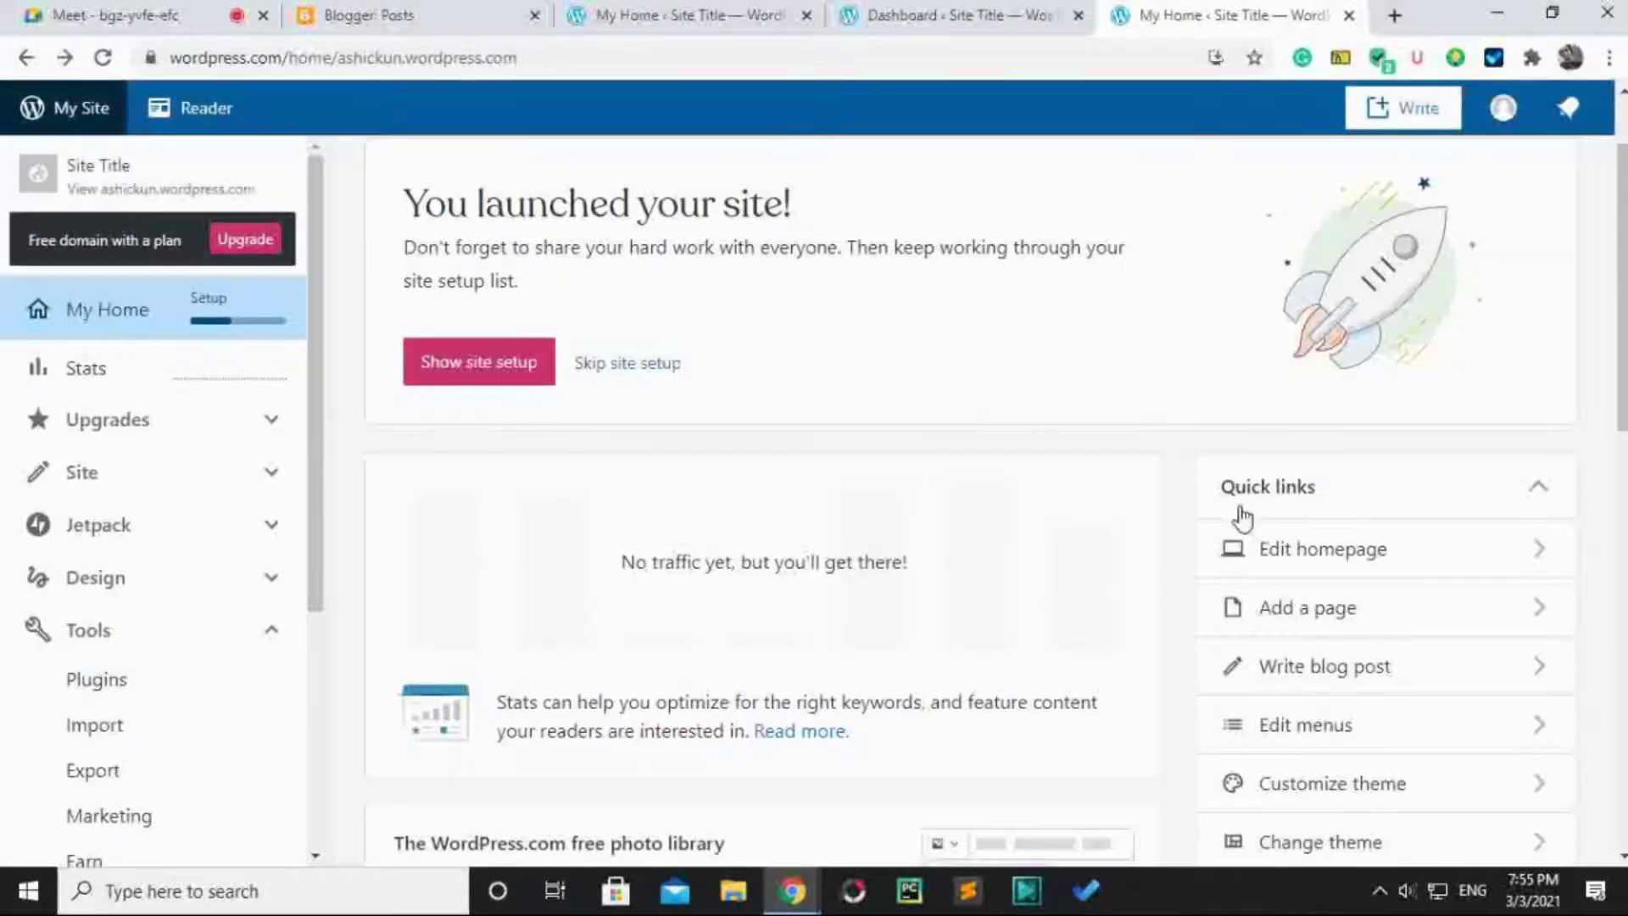
# Try to go back from the homepage editor to My Home, and switch to the other open My Home browser tab.
pyautogui.scroll(-3, 1229, 526)
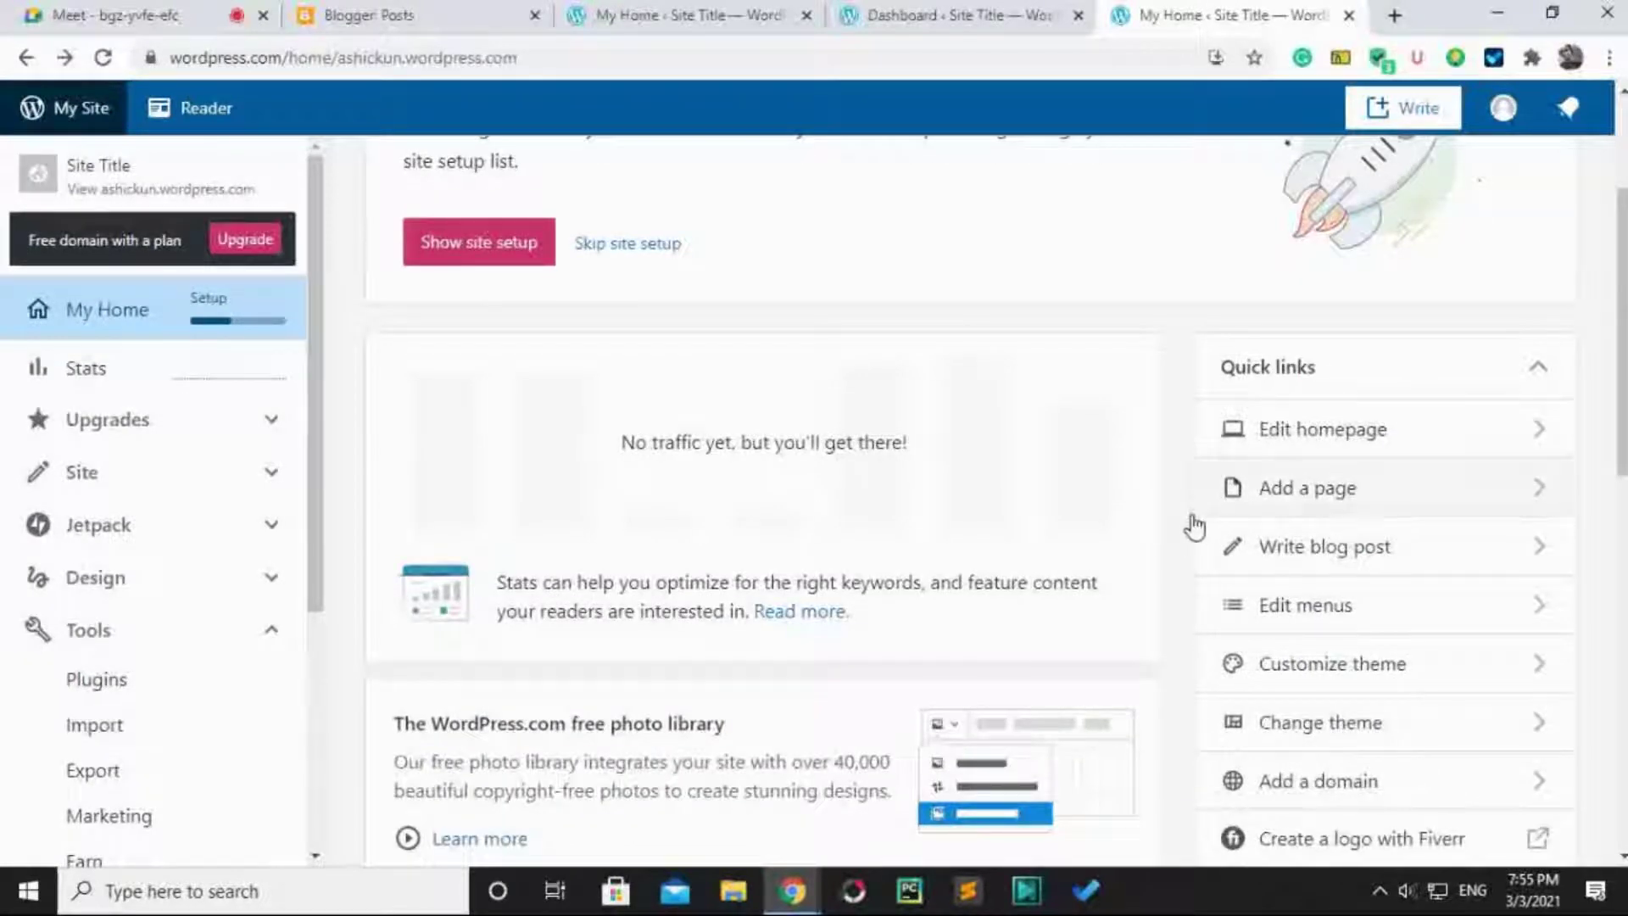
pyautogui.scroll(-1, 1192, 526)
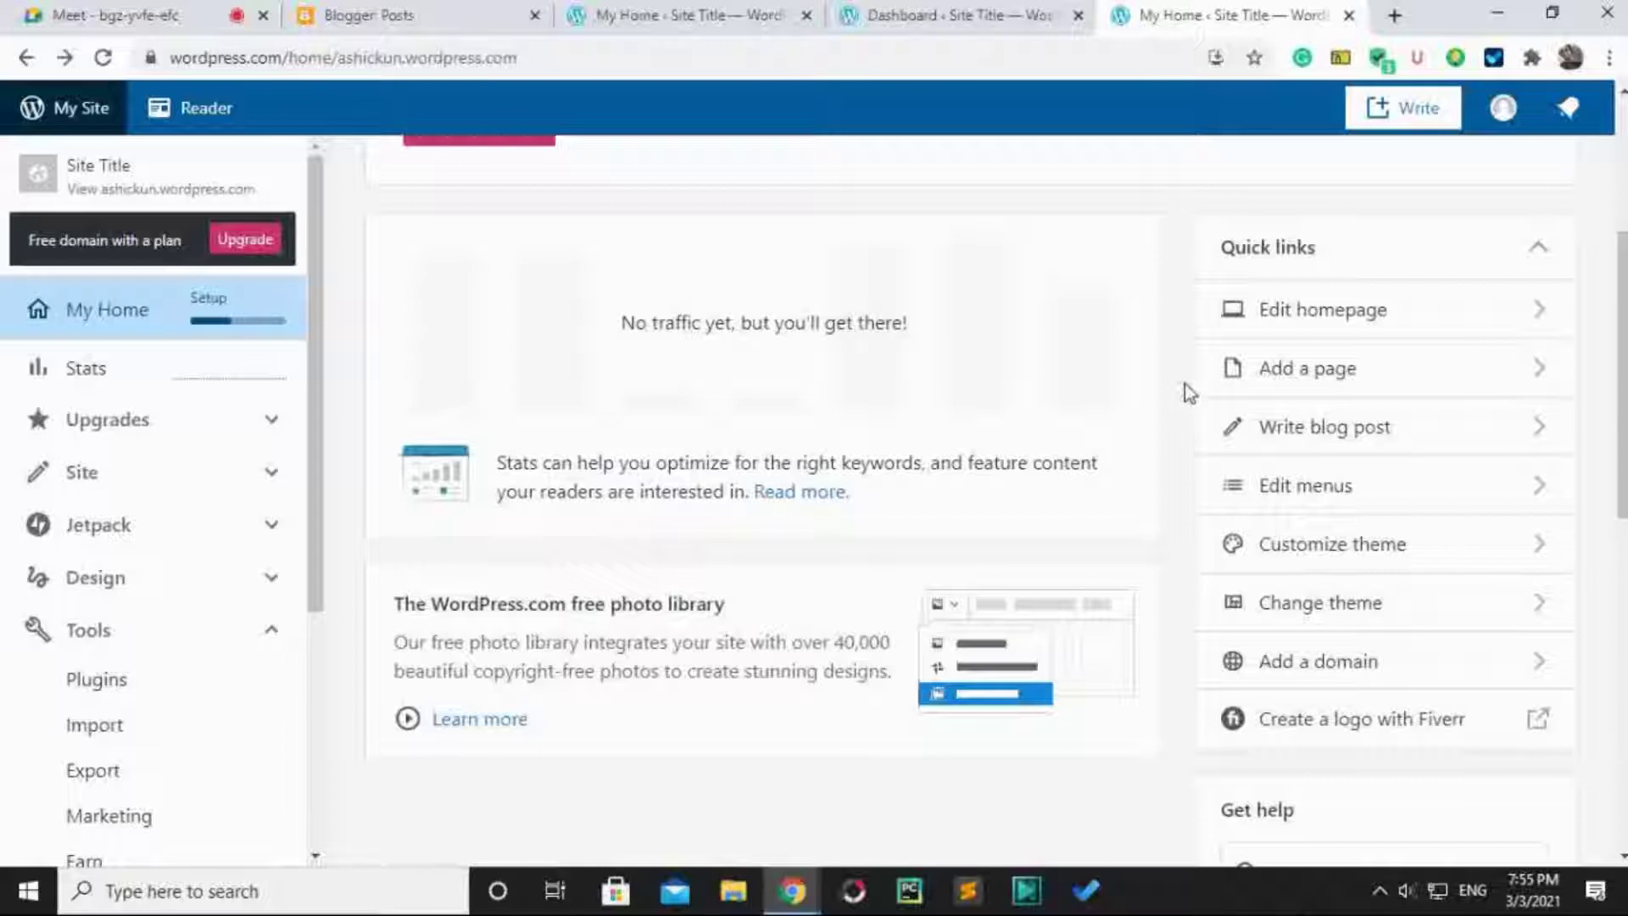
pyautogui.press('F5')
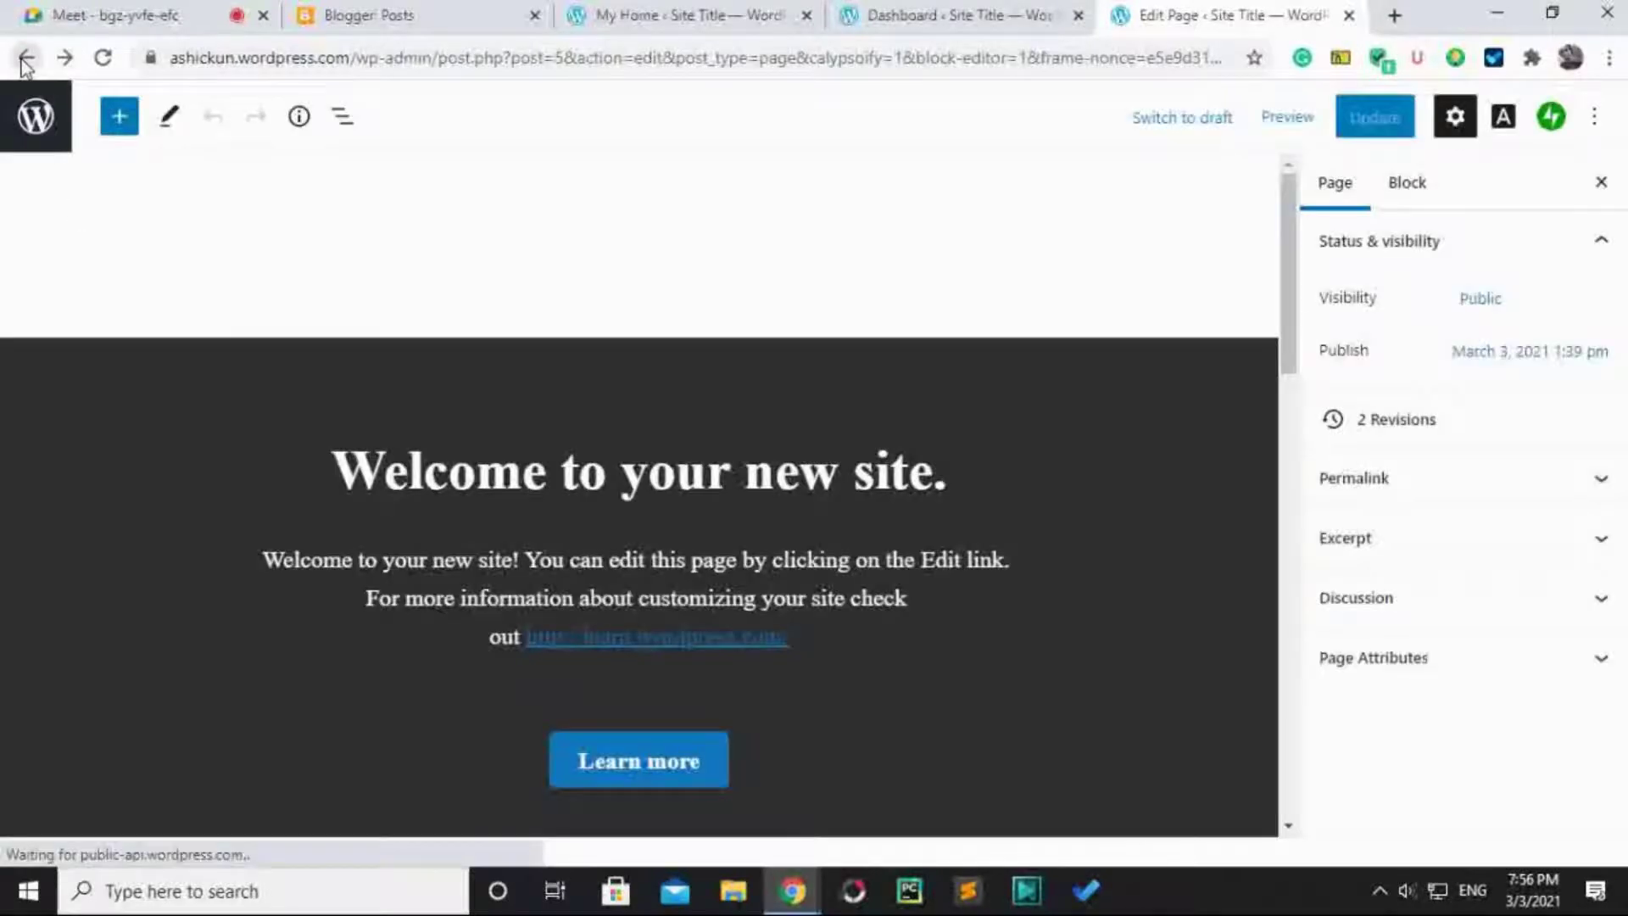
pyautogui.click(27, 56)
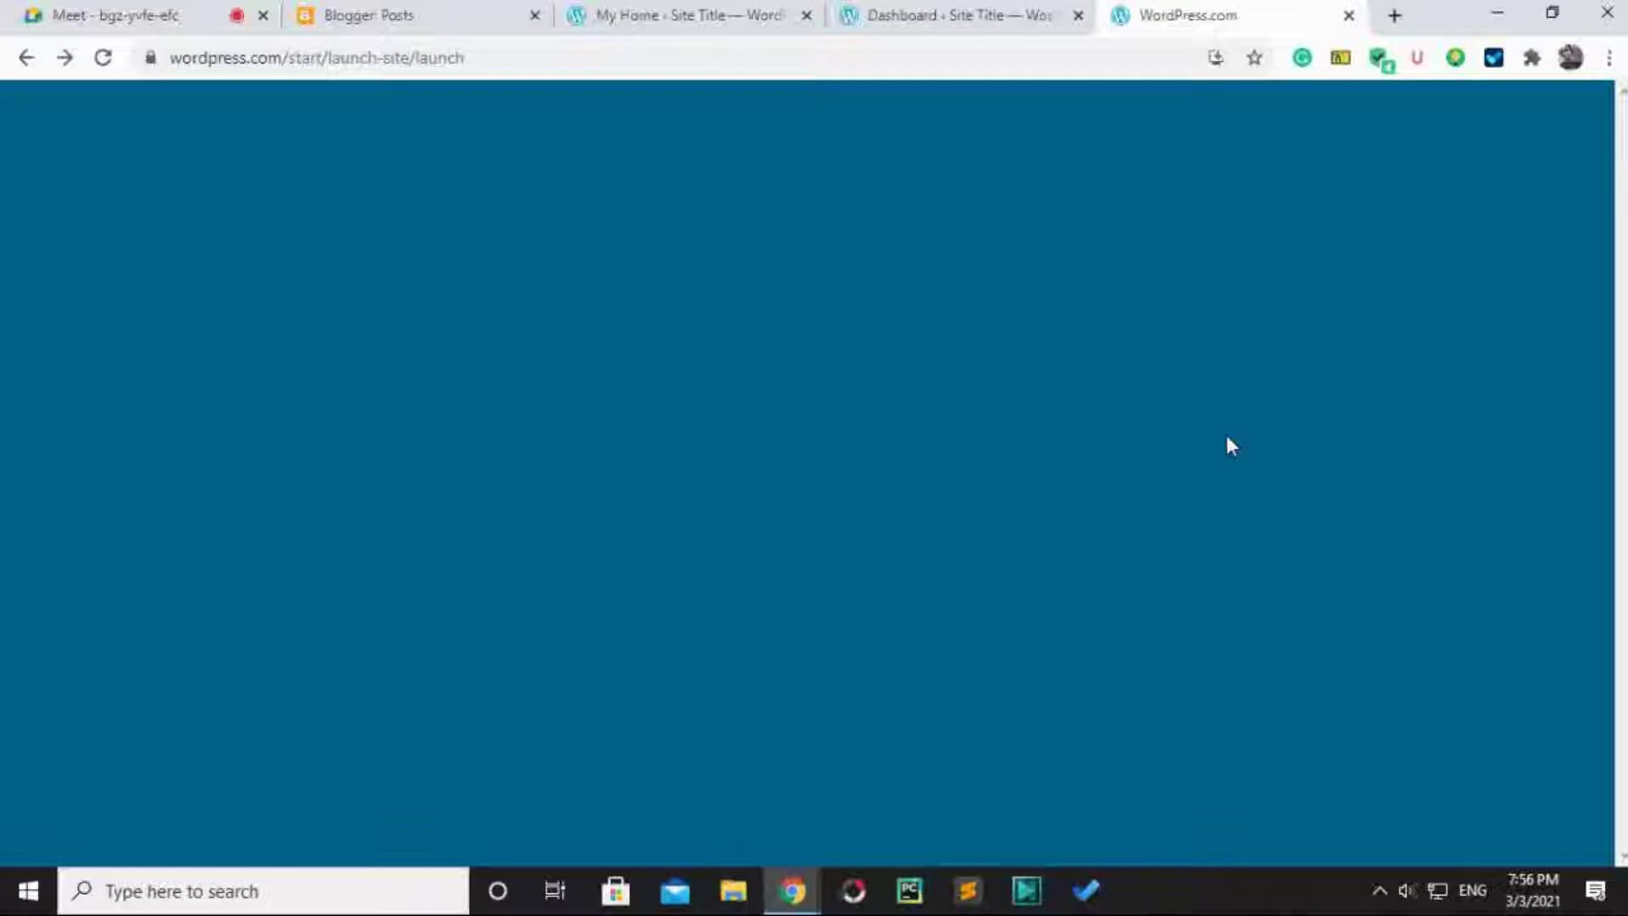
pyautogui.click(102, 57)
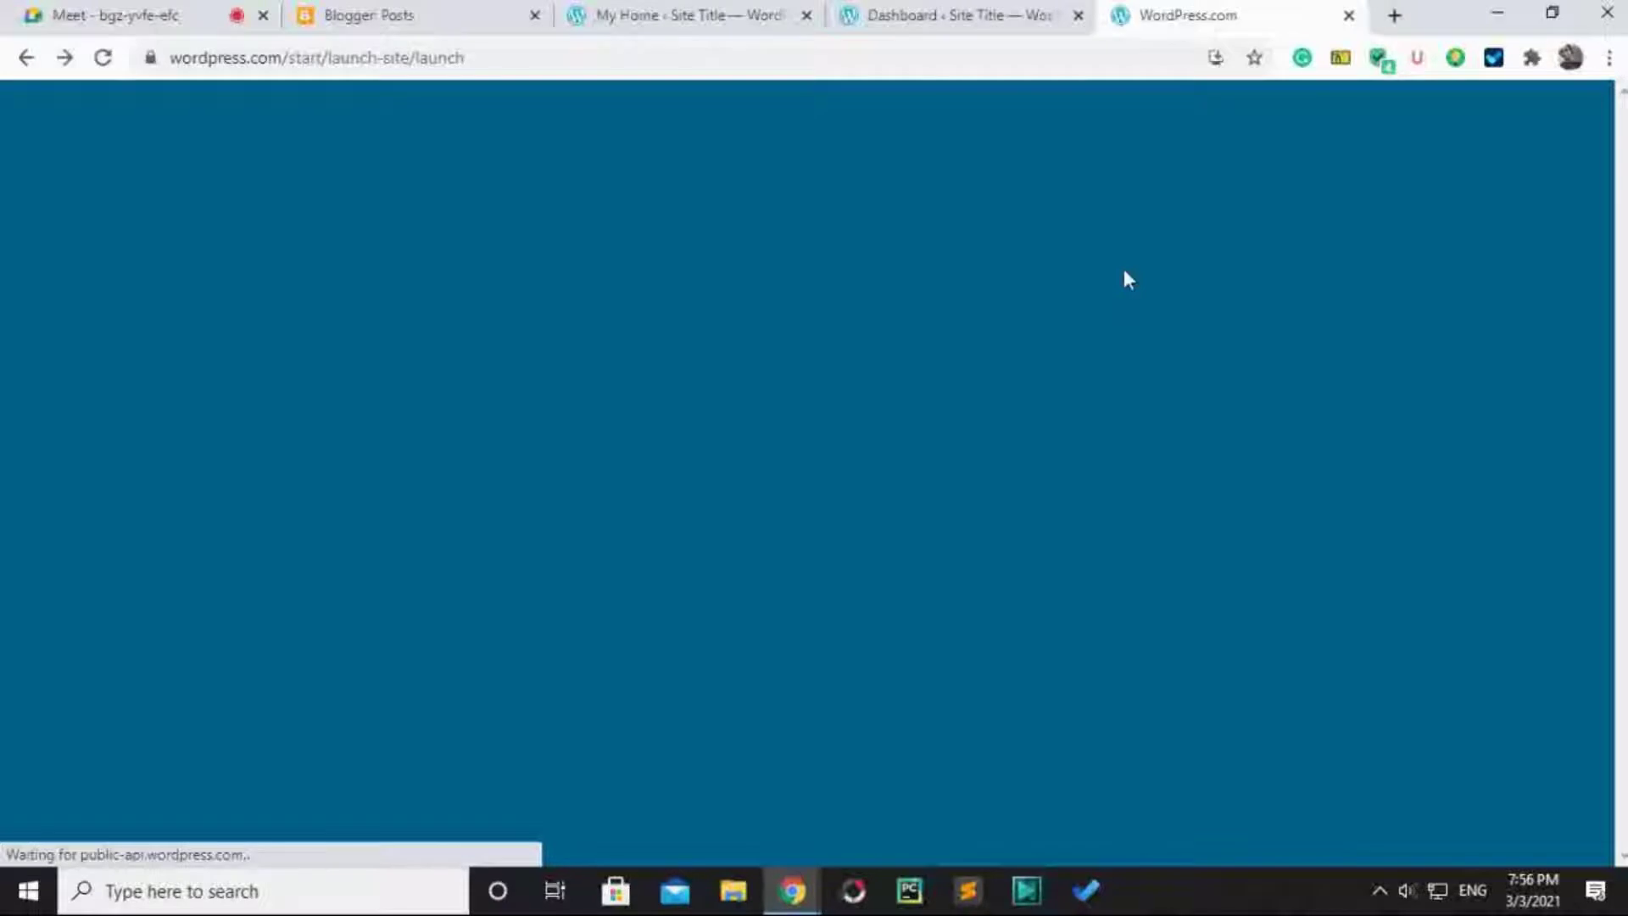
pyautogui.click(65, 58)
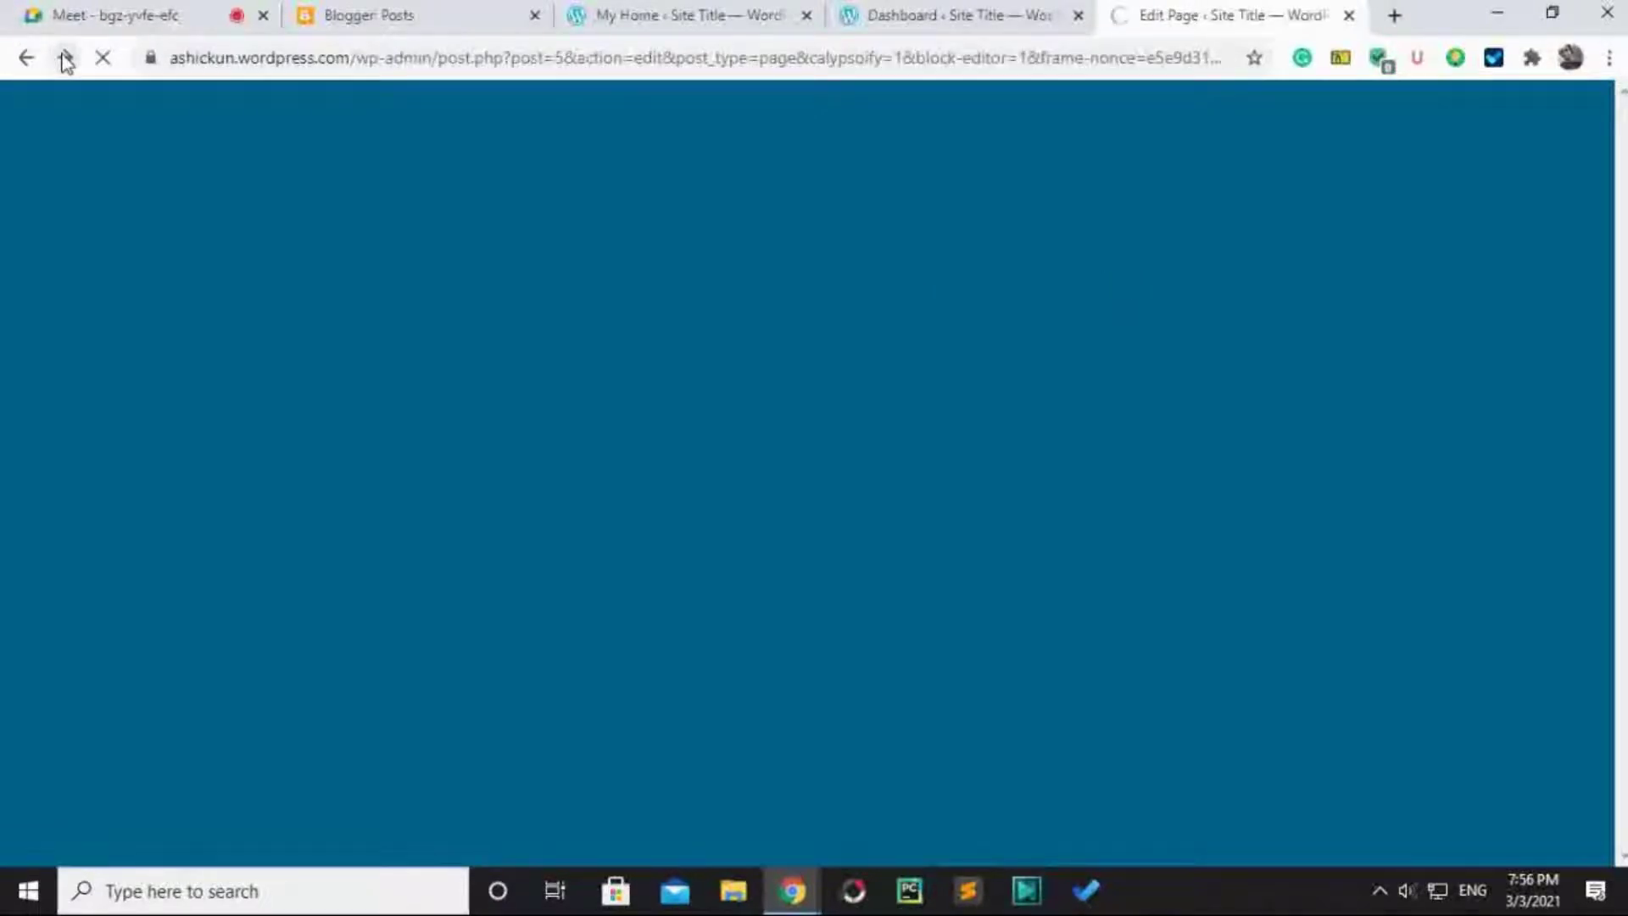
pyautogui.click(856, 15)
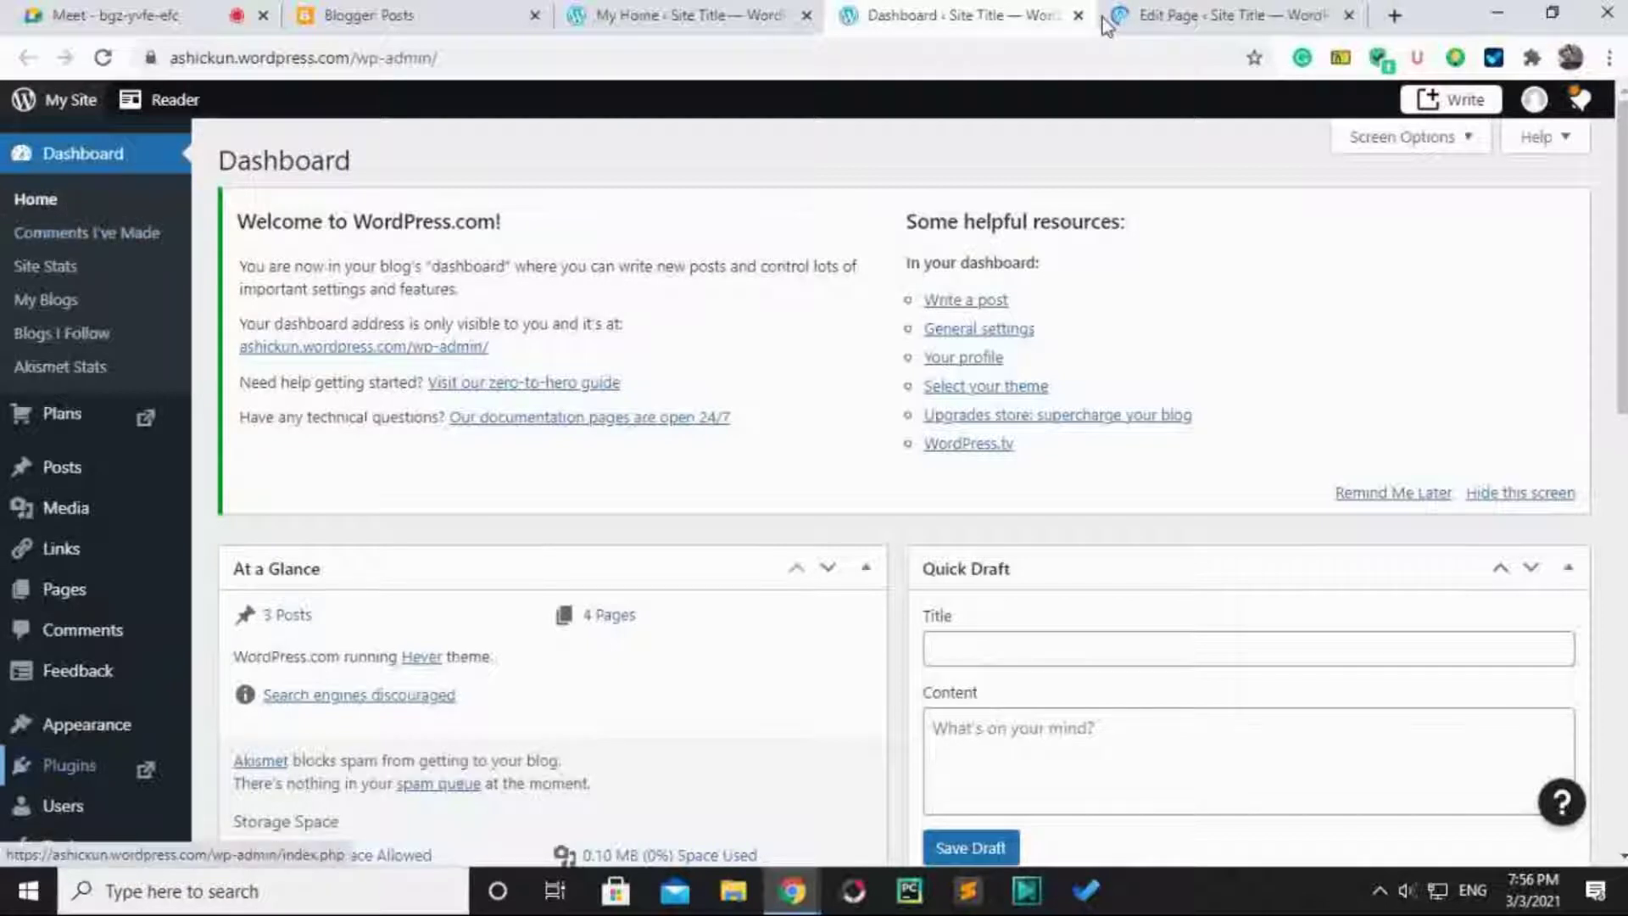
pyautogui.click(1213, 15)
pyautogui.click(711, 12)
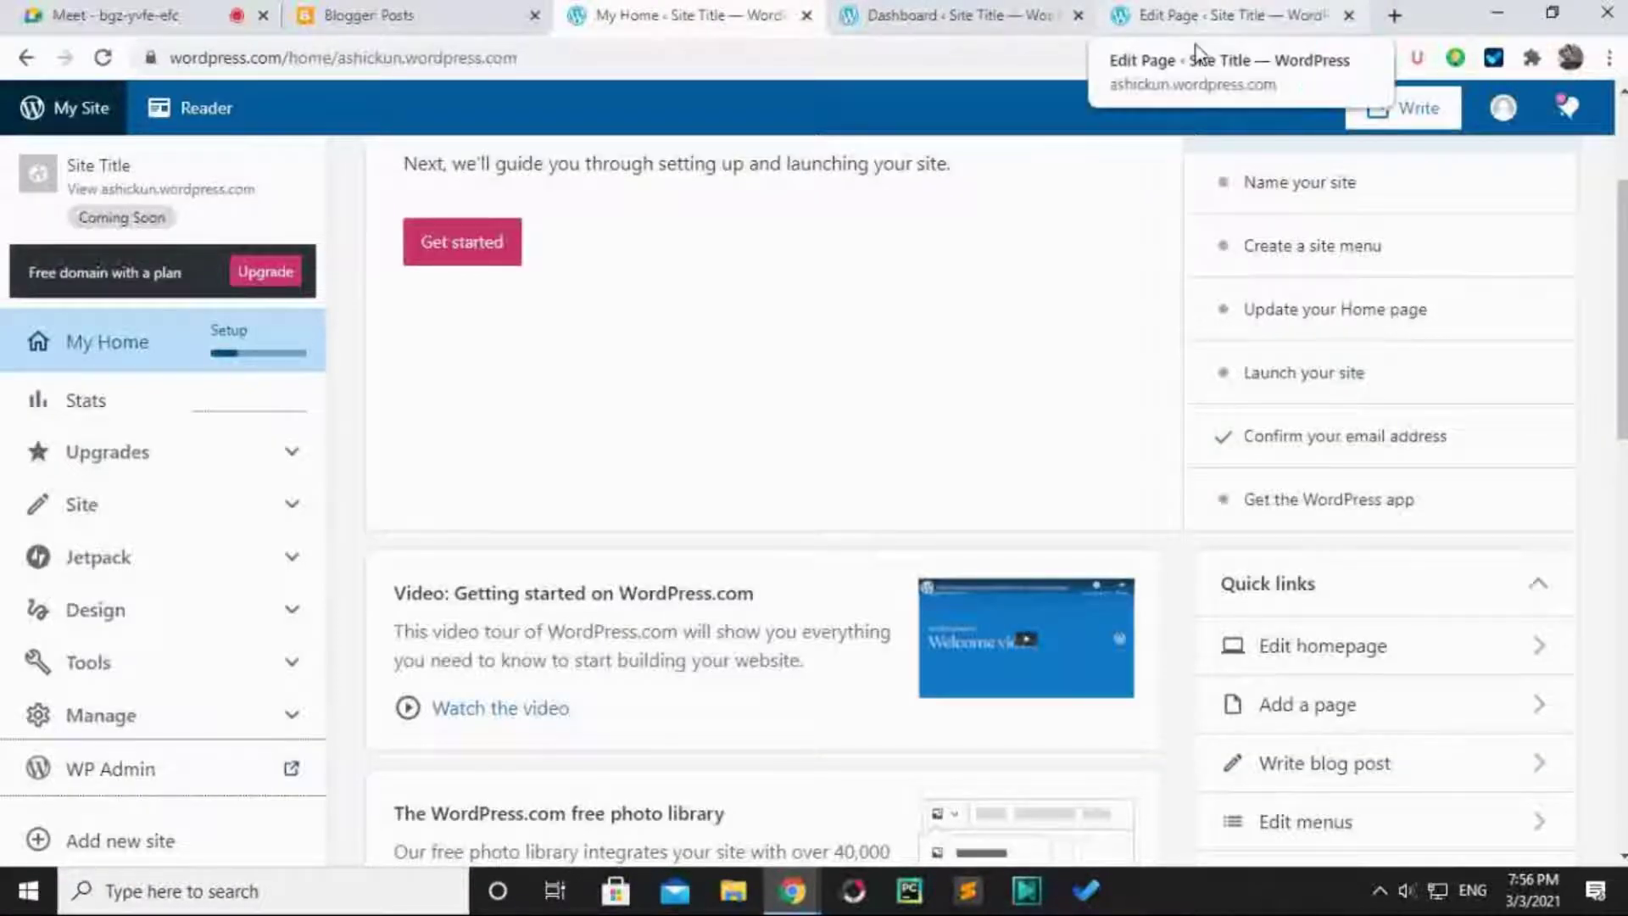
# Open the theme customizer from the My Home quick links in a new browser tab, and dismiss its introductory tip.
pyautogui.scroll(-1, 1035, 360)
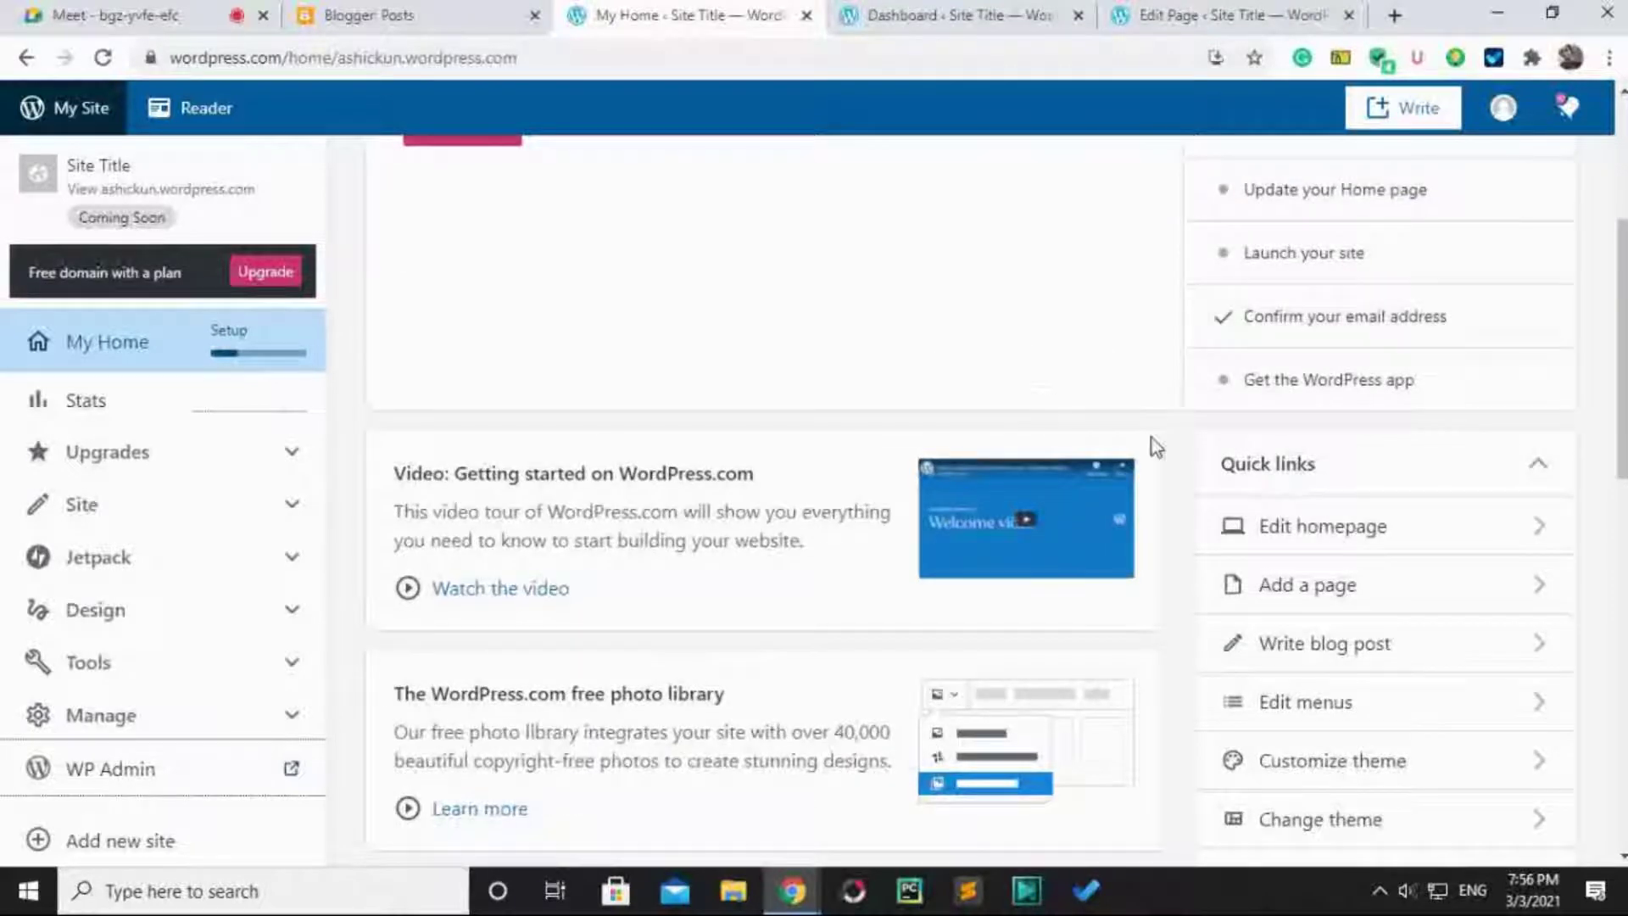
pyautogui.scroll(-1, 1160, 471)
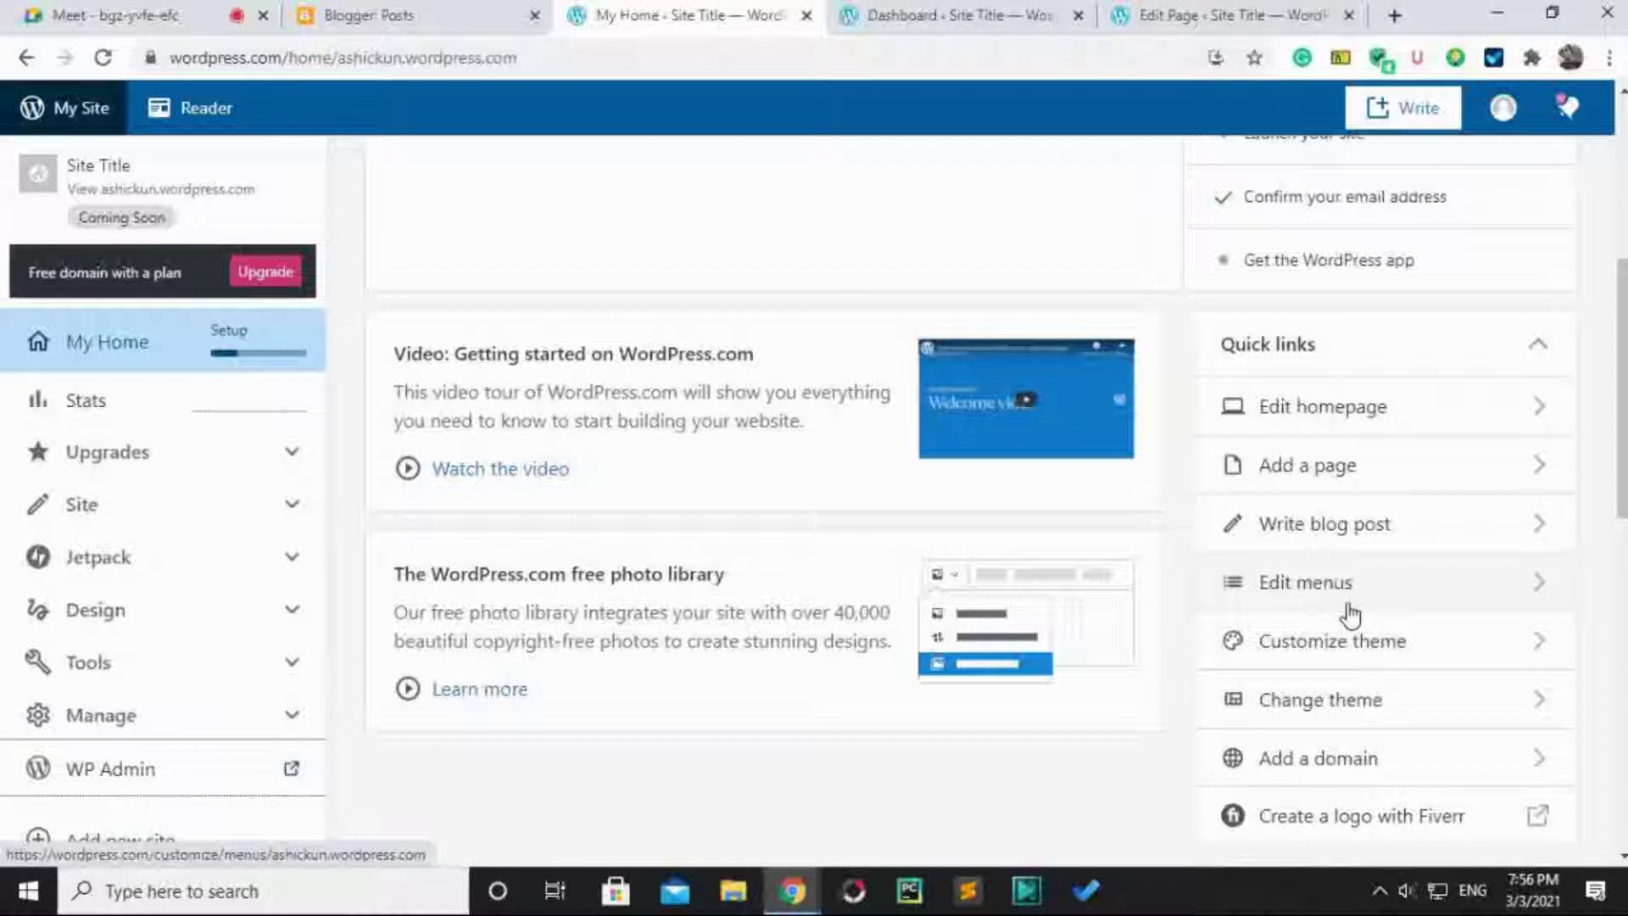
pyautogui.scroll(-1, 1412, 593)
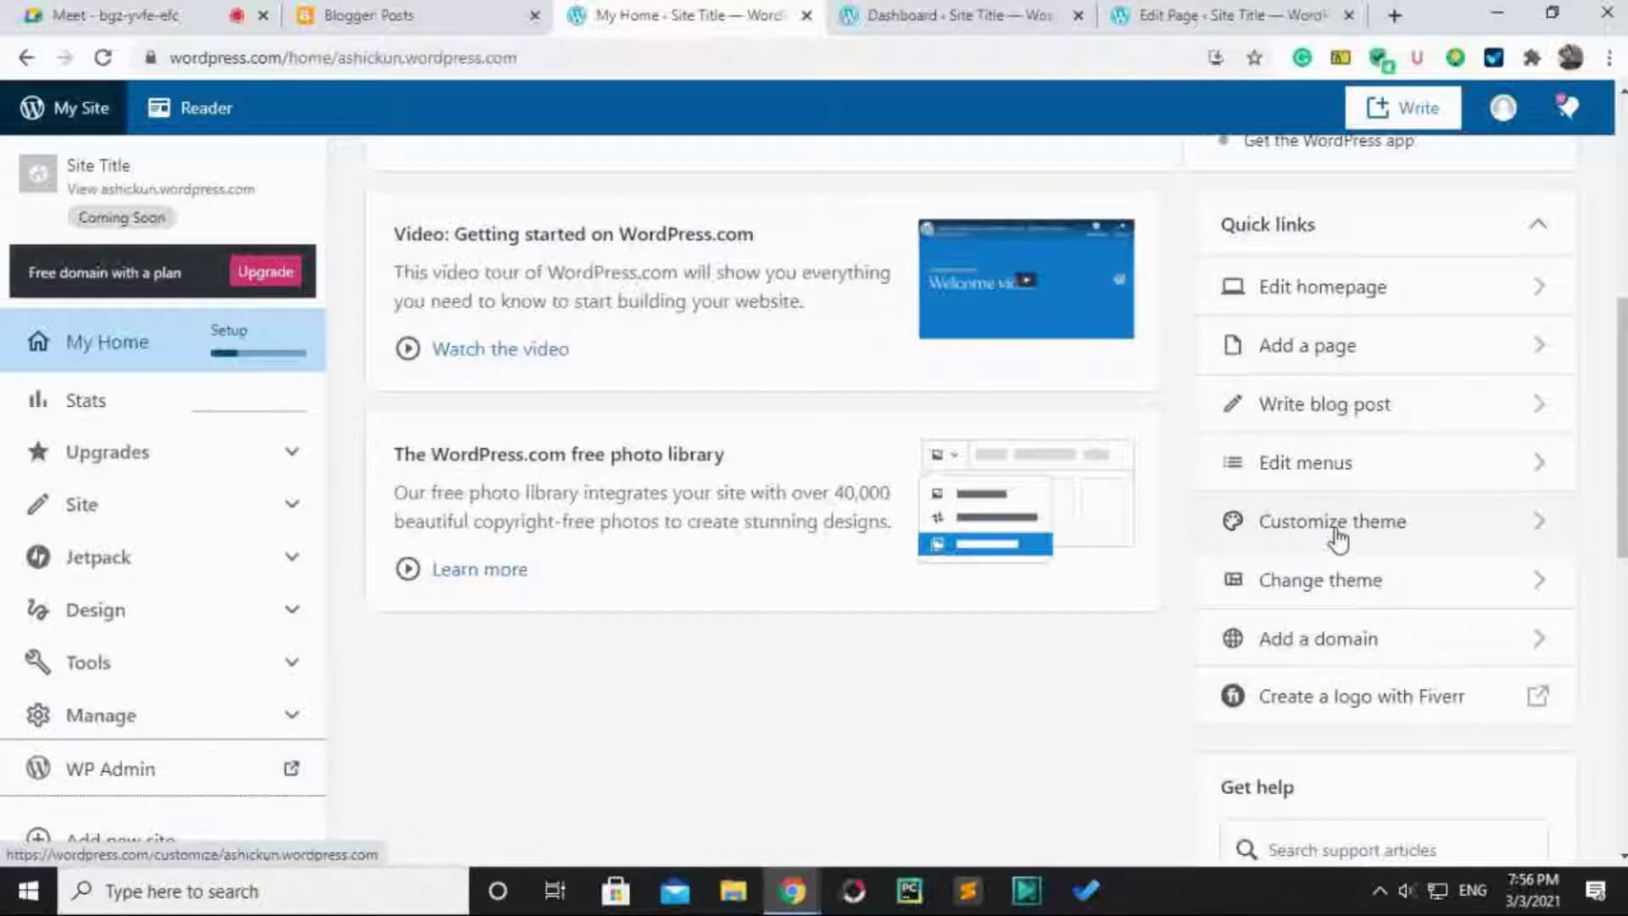
pyautogui.middleClick(1375, 520)
pyautogui.click(805, 13)
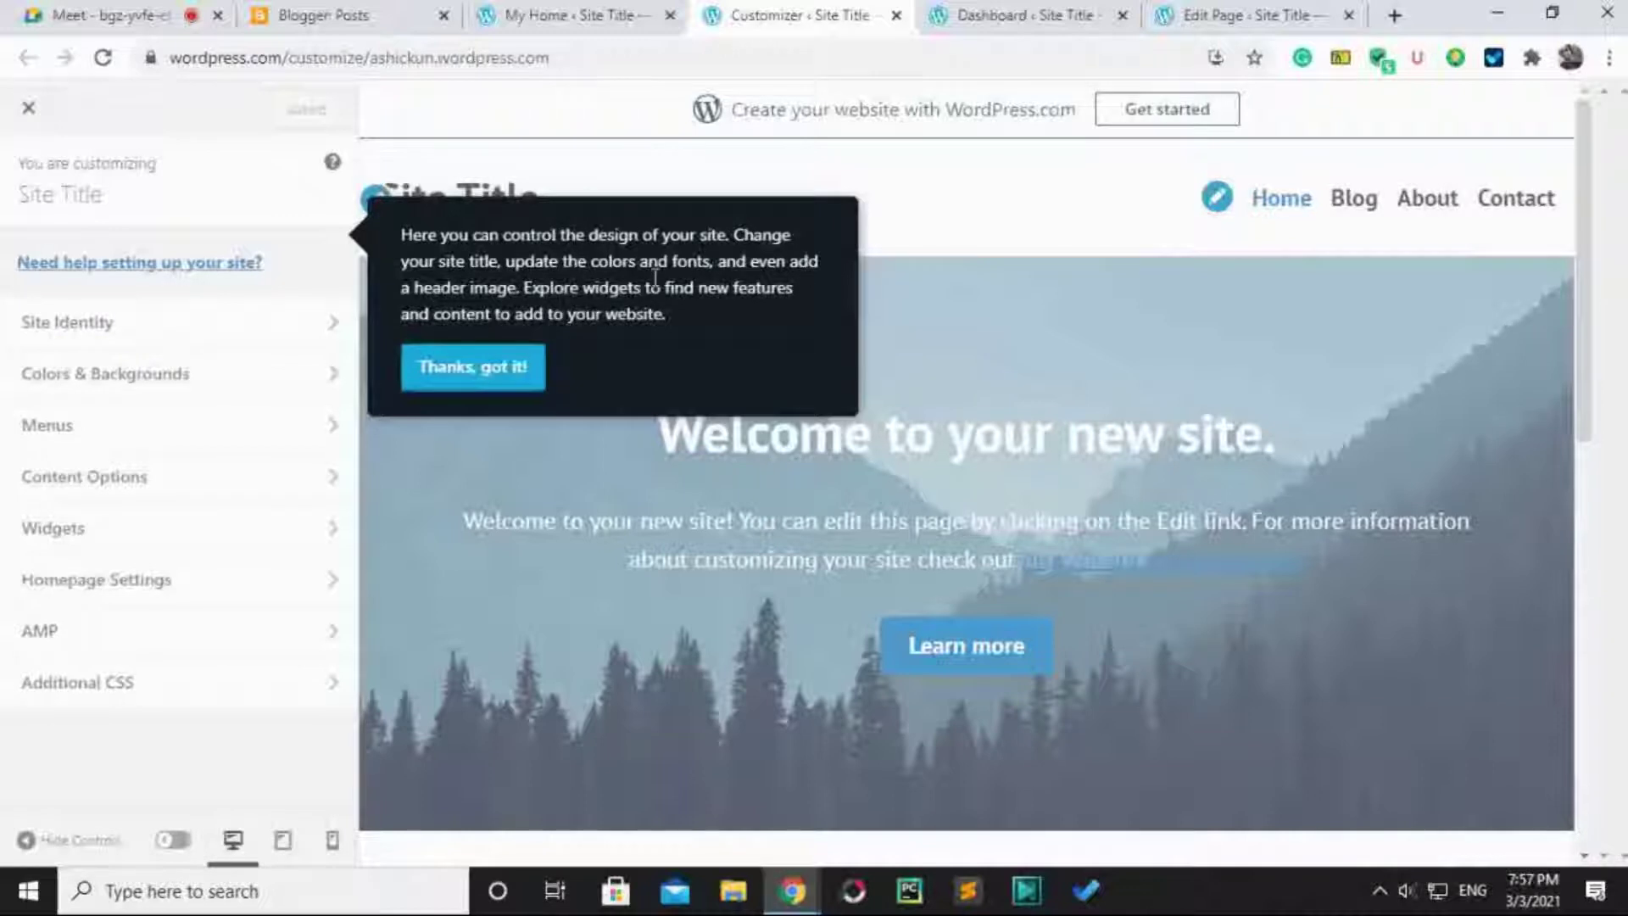
pyautogui.click(495, 381)
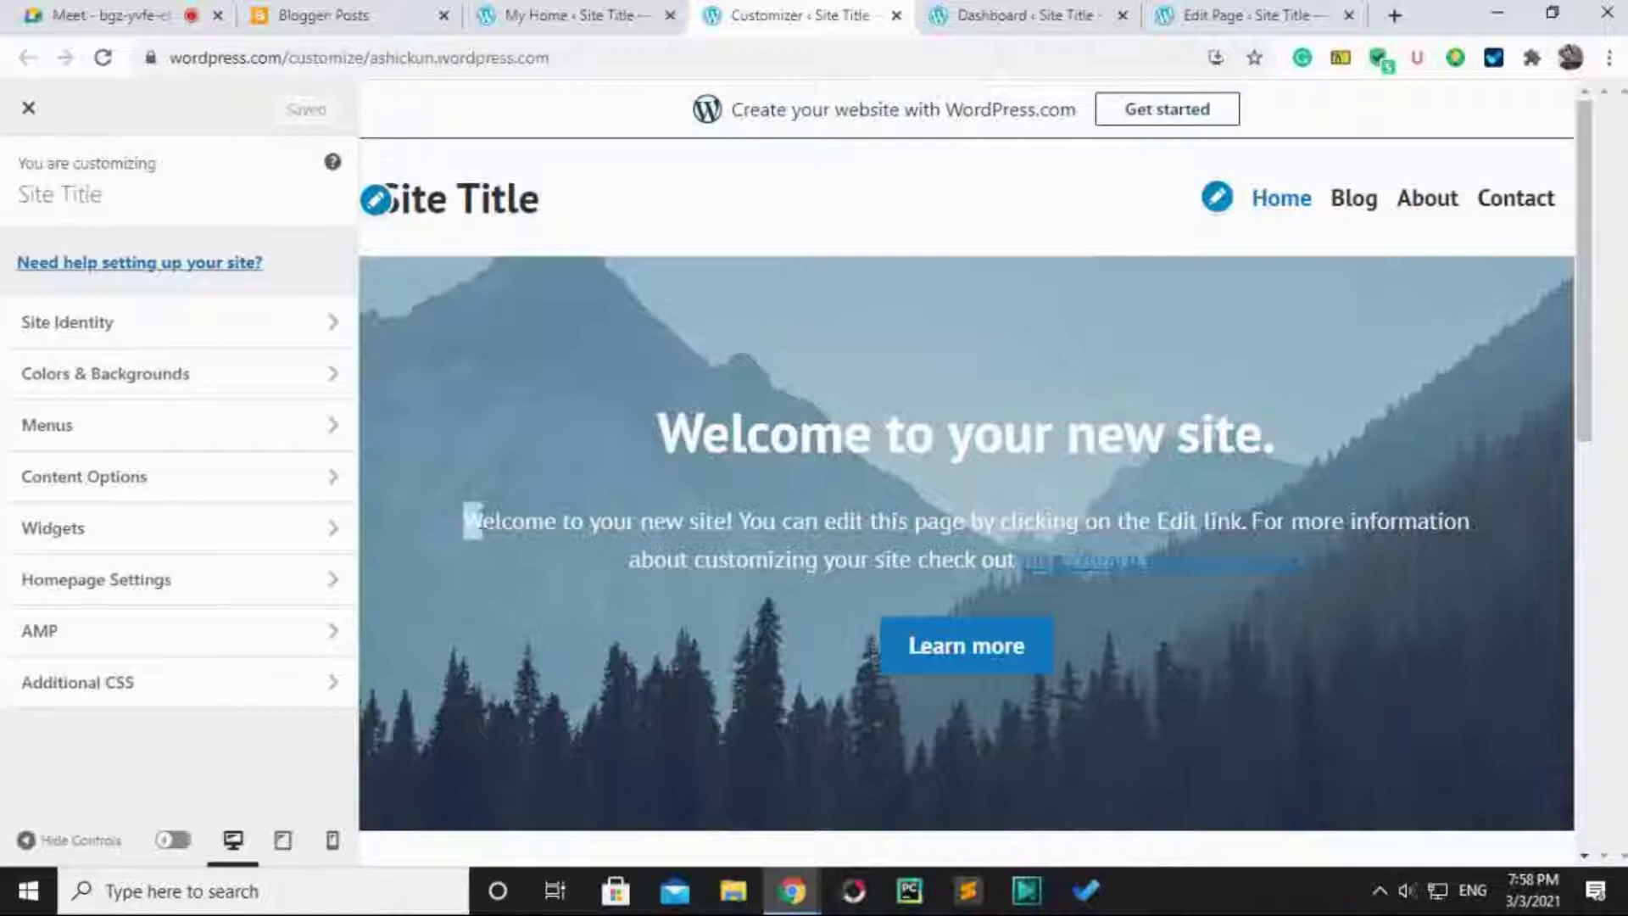
# Highlight part of the welcome paragraph in the customizer preview, and close the Dashboard browser tab.
pyautogui.moveTo(465, 519); pyautogui.dragTo(564, 556)
pyautogui.click(547, 562)
pyautogui.click(1121, 16)
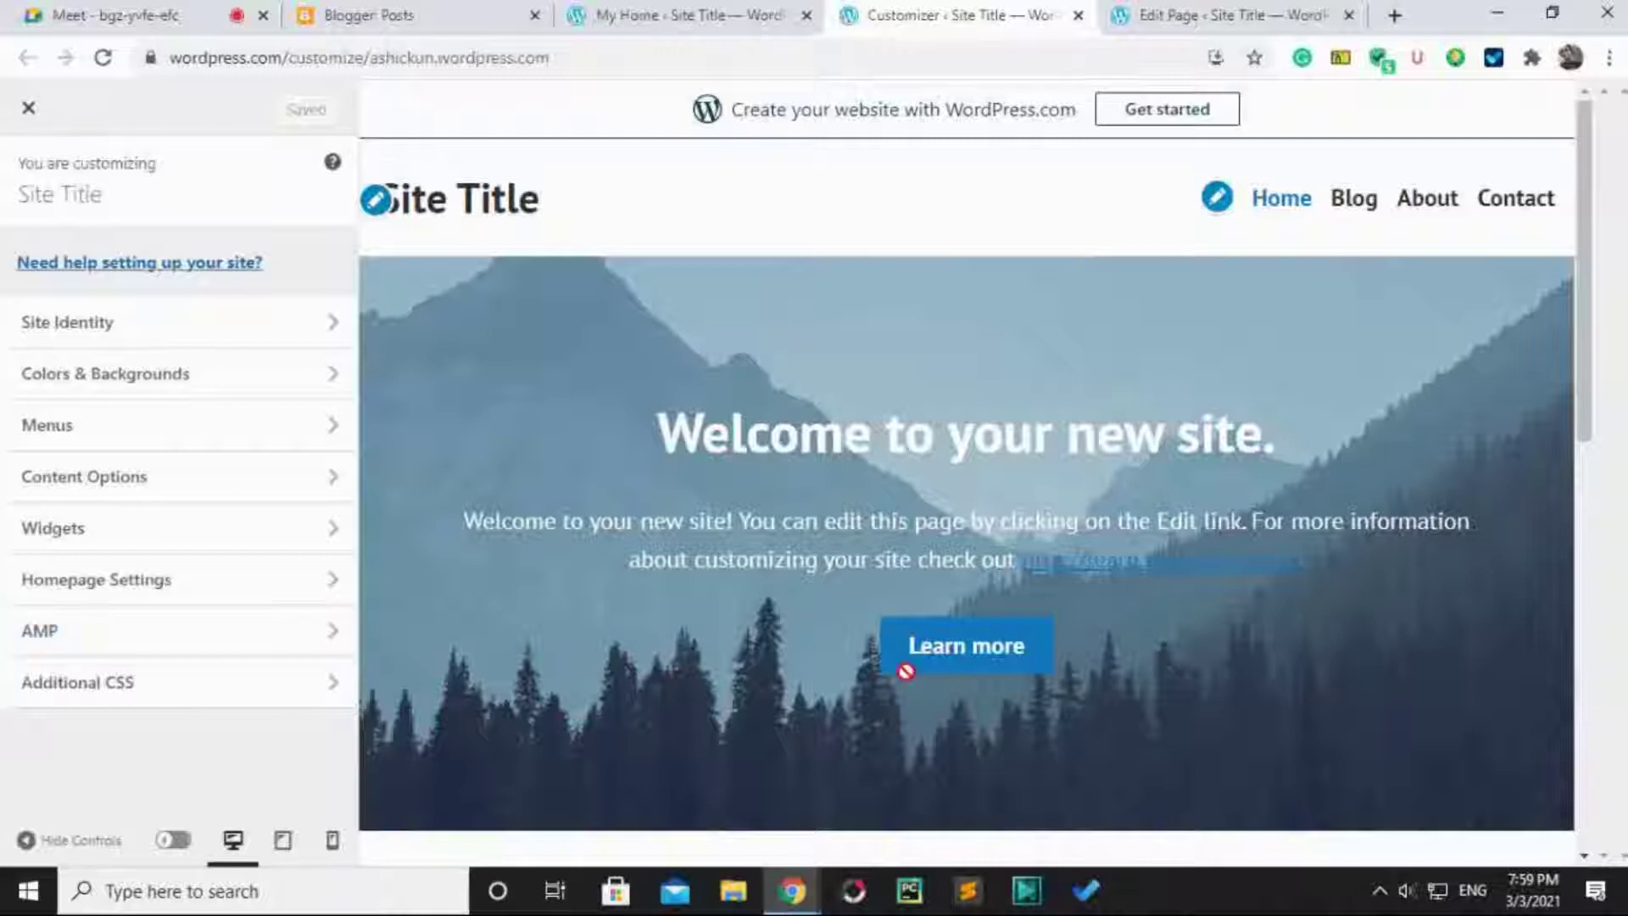
pyautogui.click(1377, 906)
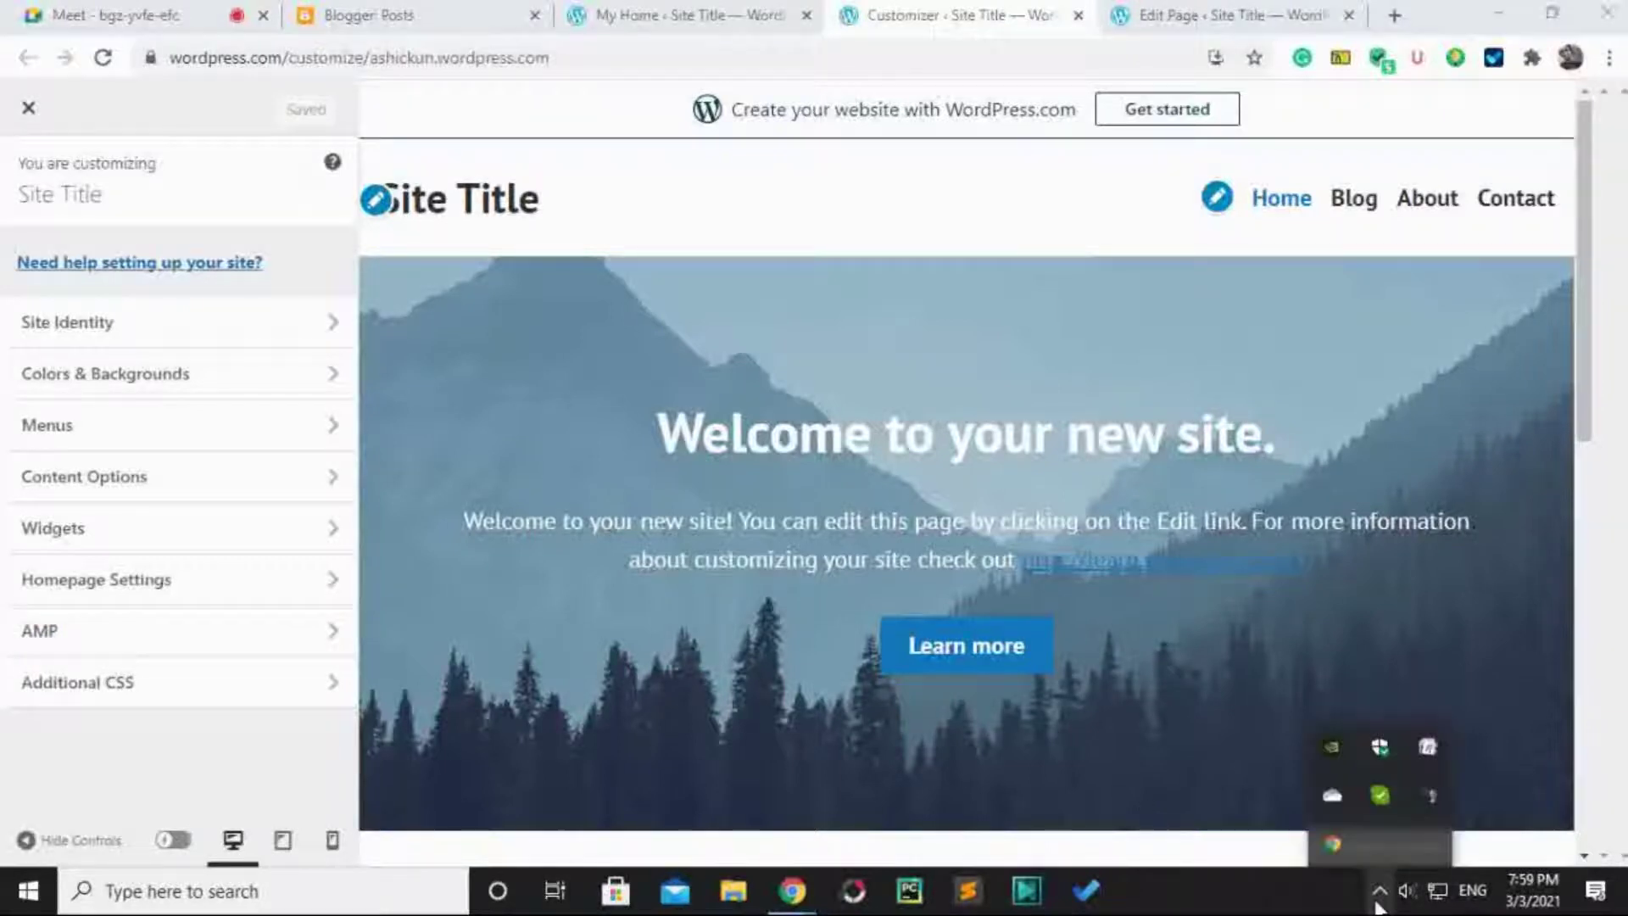
pyautogui.rightClick(1424, 799)
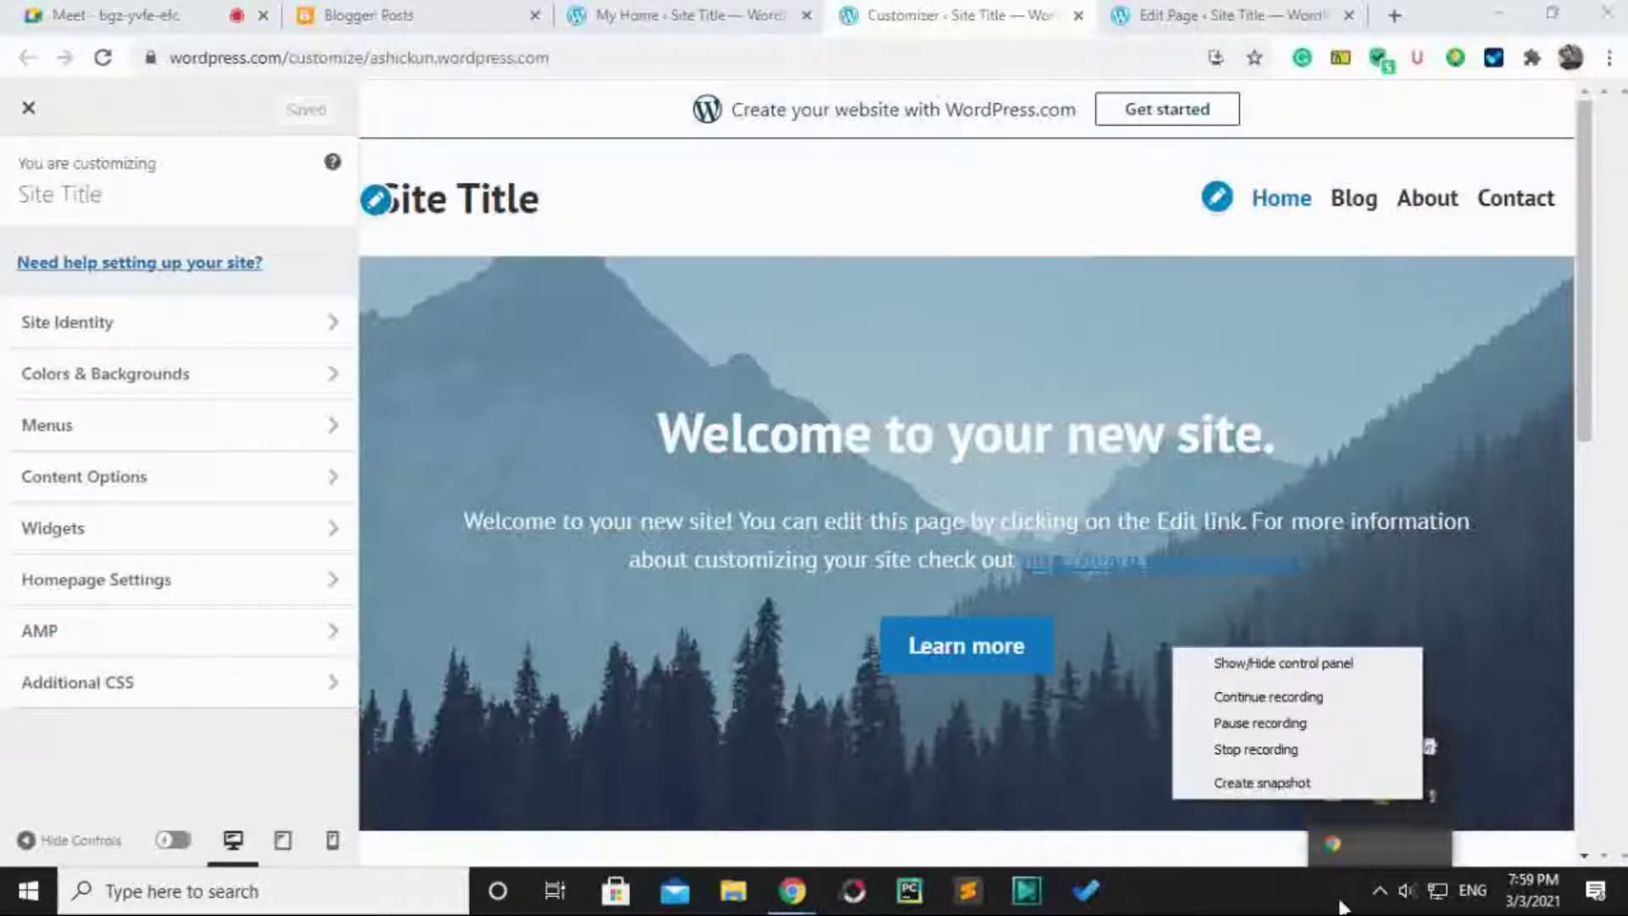
pyautogui.press('Escape')
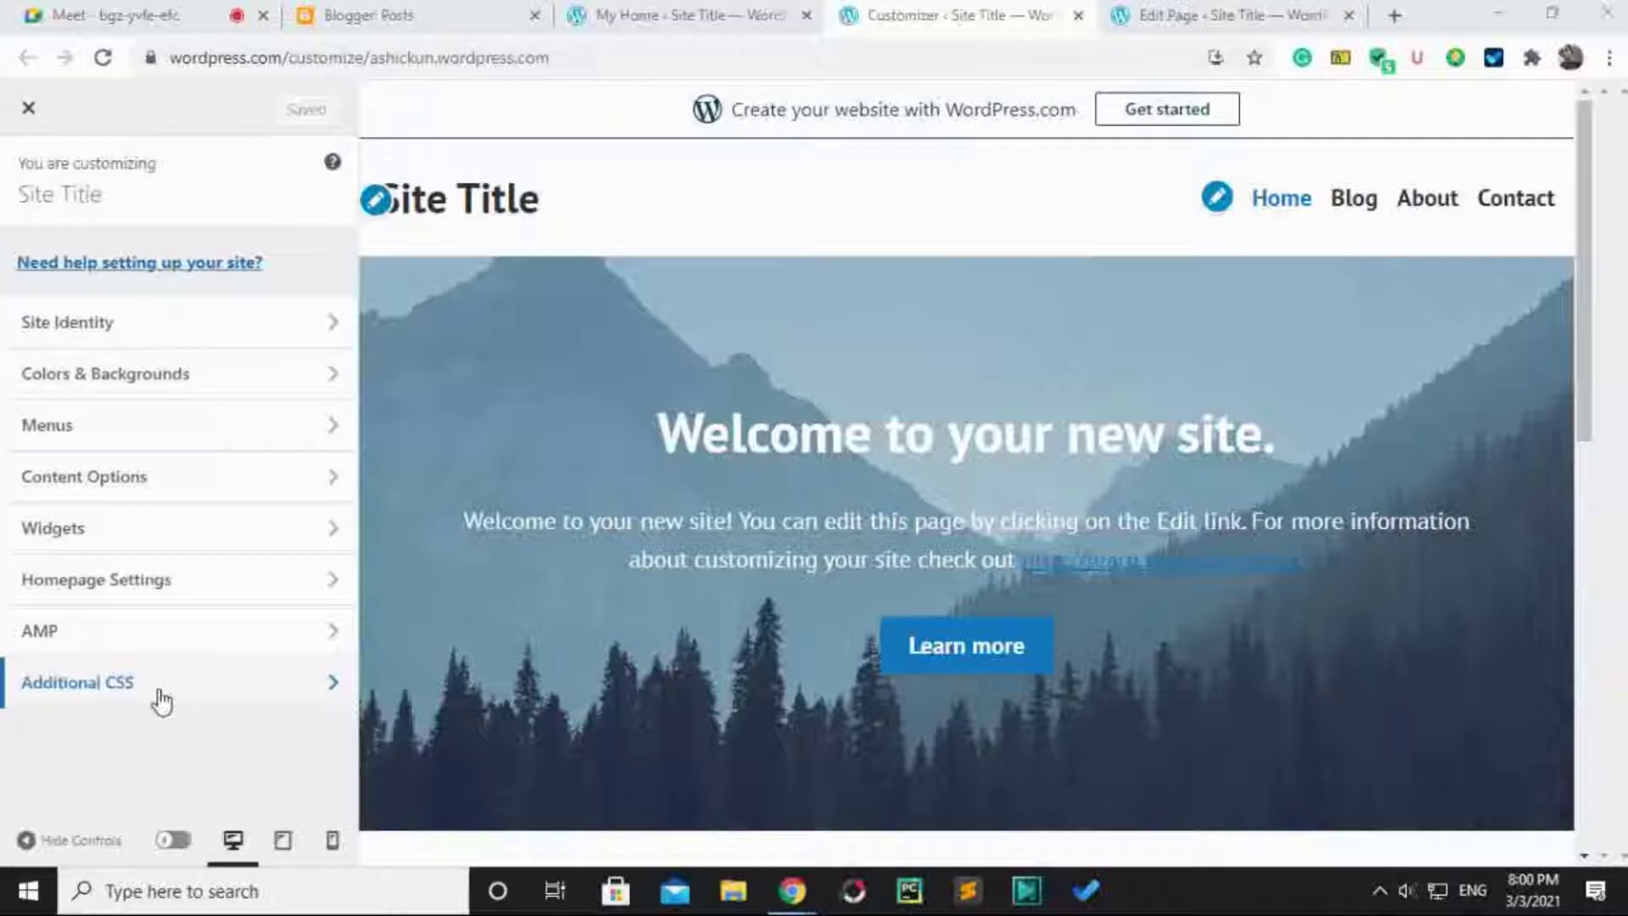
# Exit the theme customizer to the launched site's My Home page, and close the outdated My Home browser tab.
pyautogui.click(658, 14)
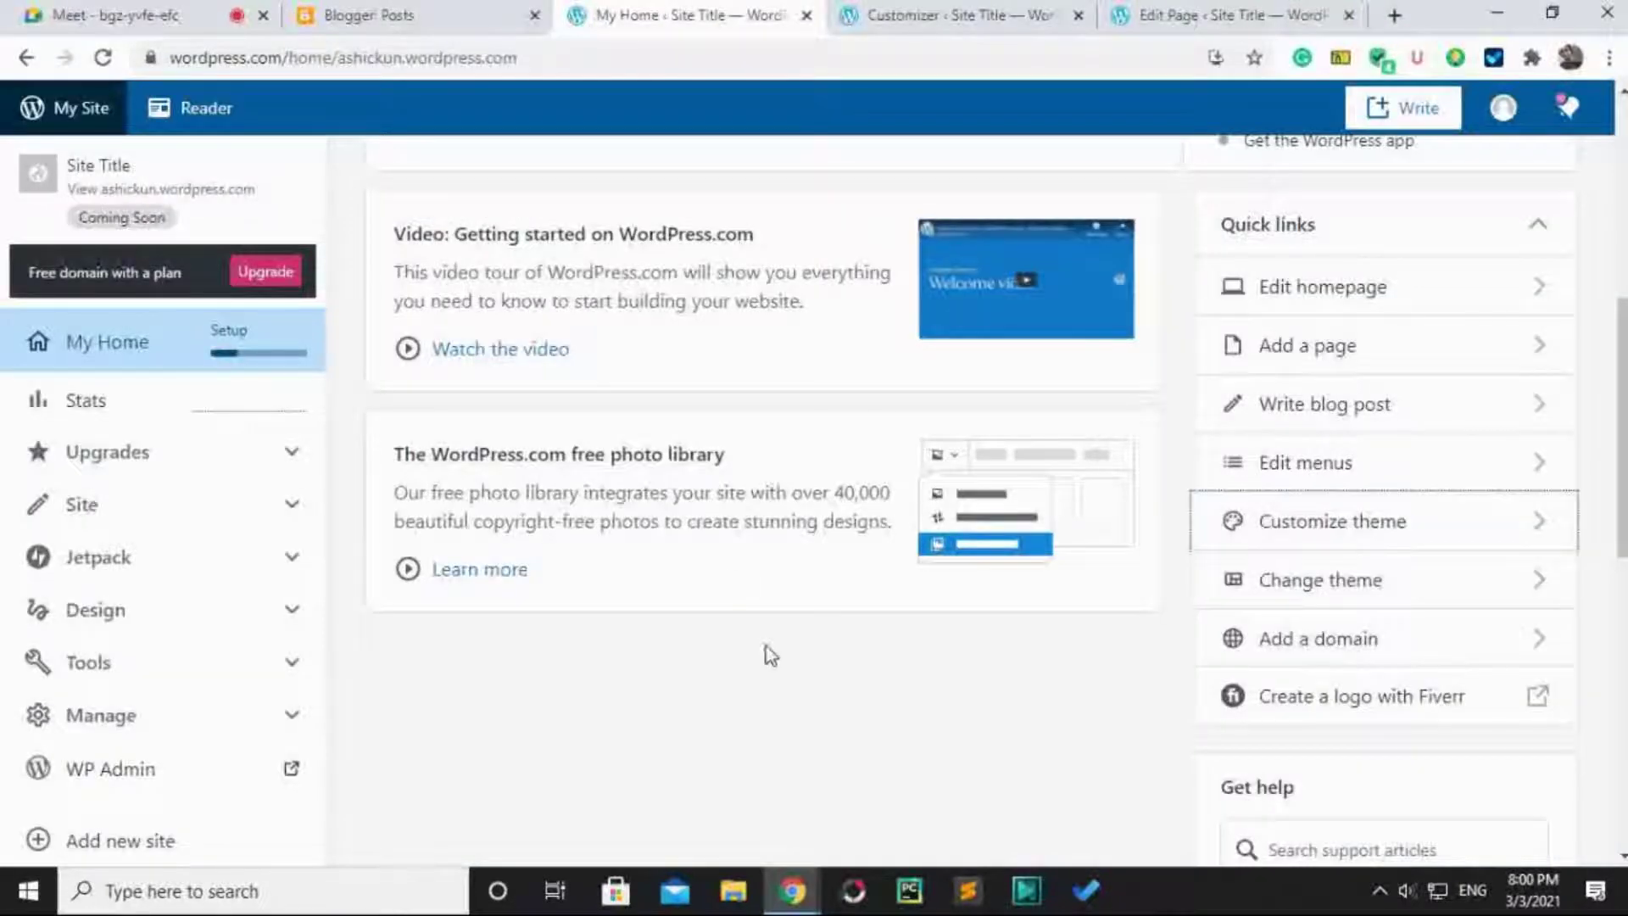
pyautogui.click(944, 14)
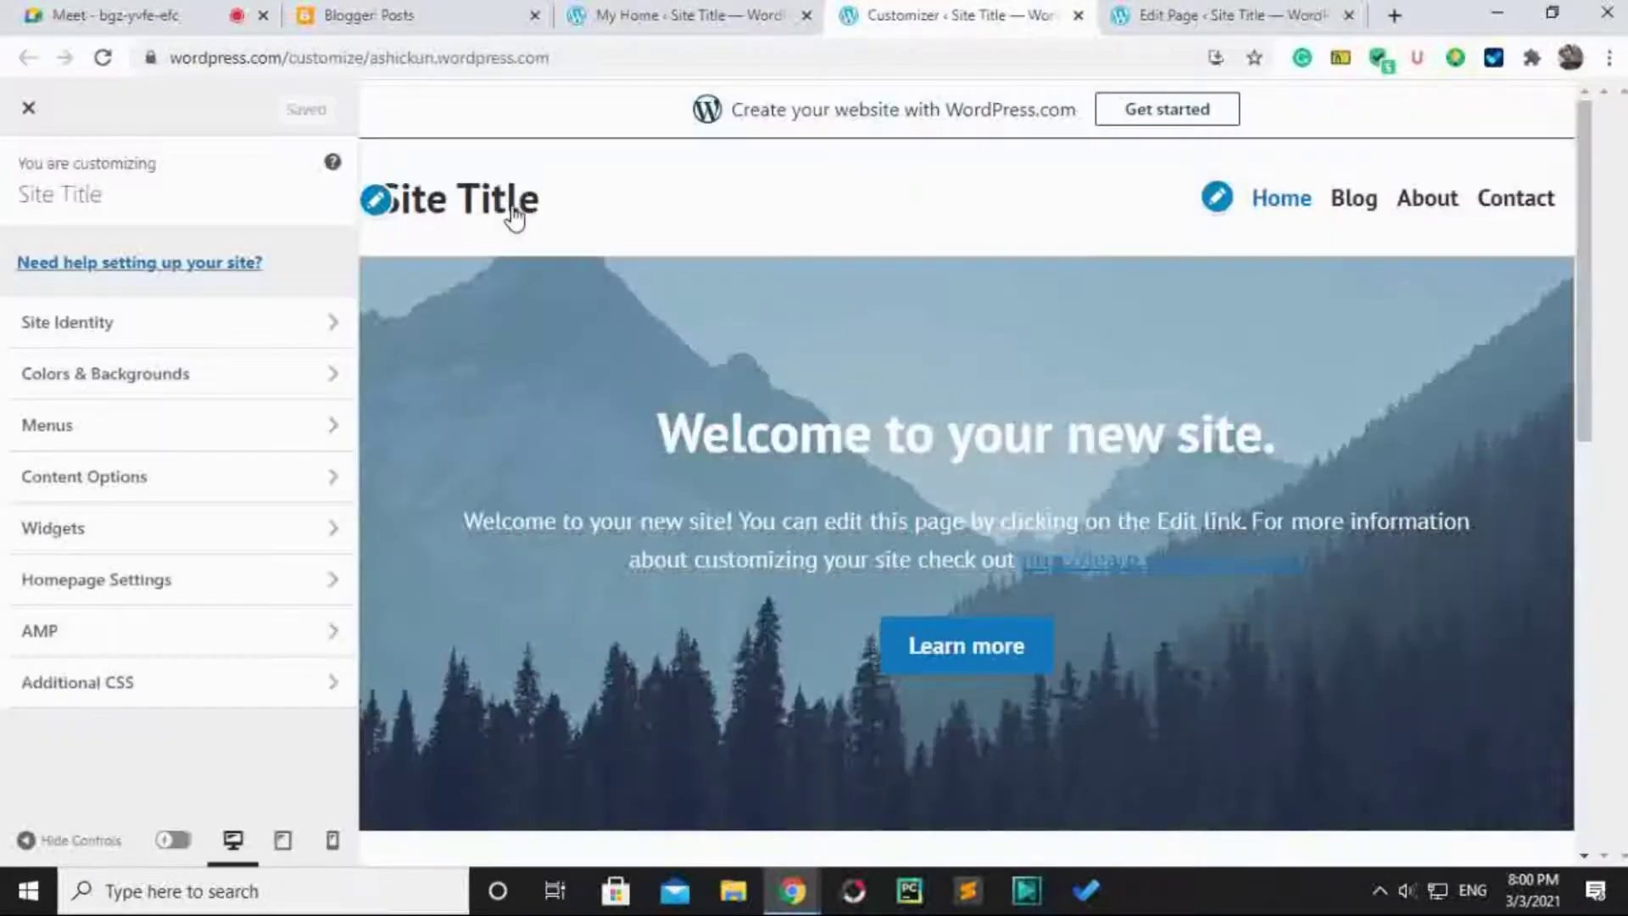
pyautogui.click(28, 107)
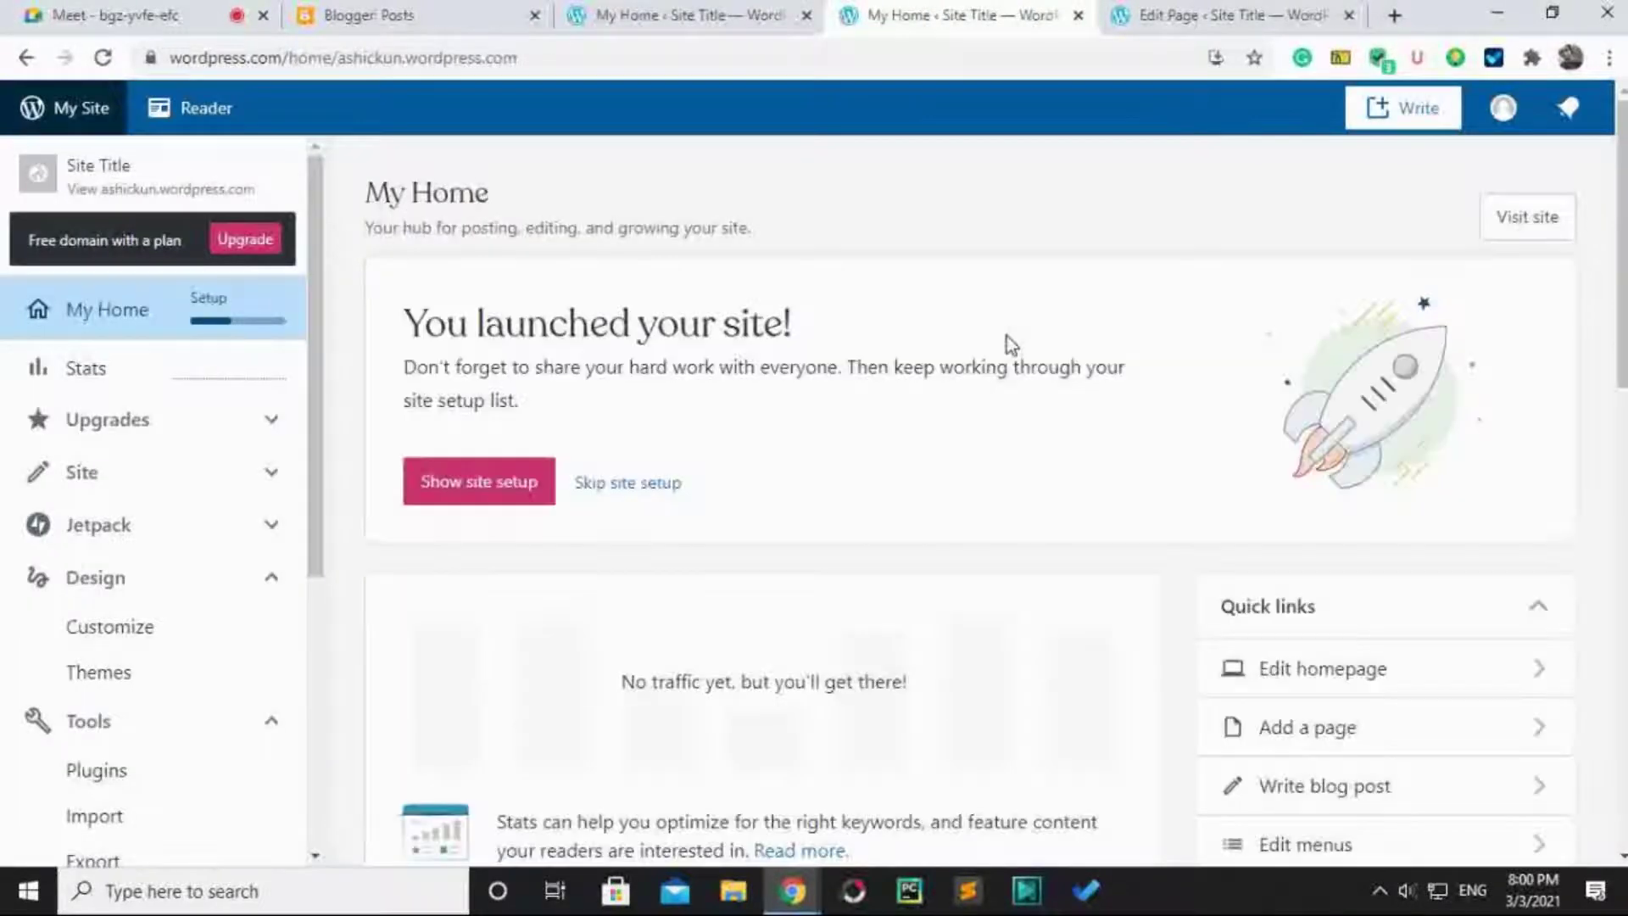
pyautogui.click(806, 15)
# Open the theme gallery from the My Home quick links, and close the leftover Edit Page browser tab.
pyautogui.scroll(-4, 1043, 454)
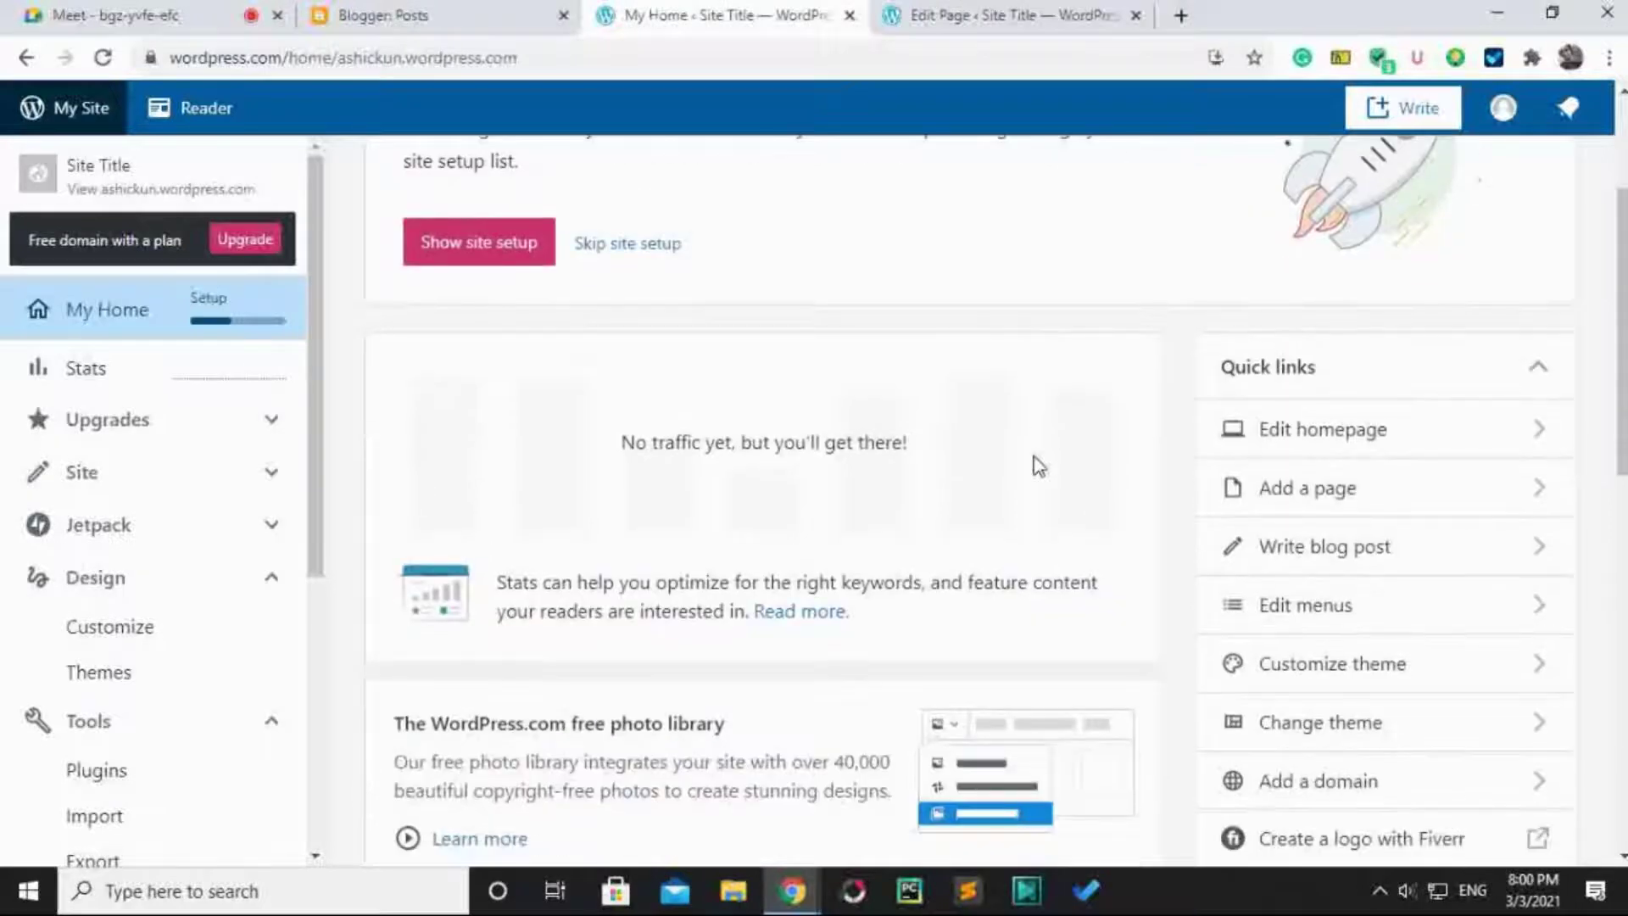
pyautogui.scroll(-1, 1158, 524)
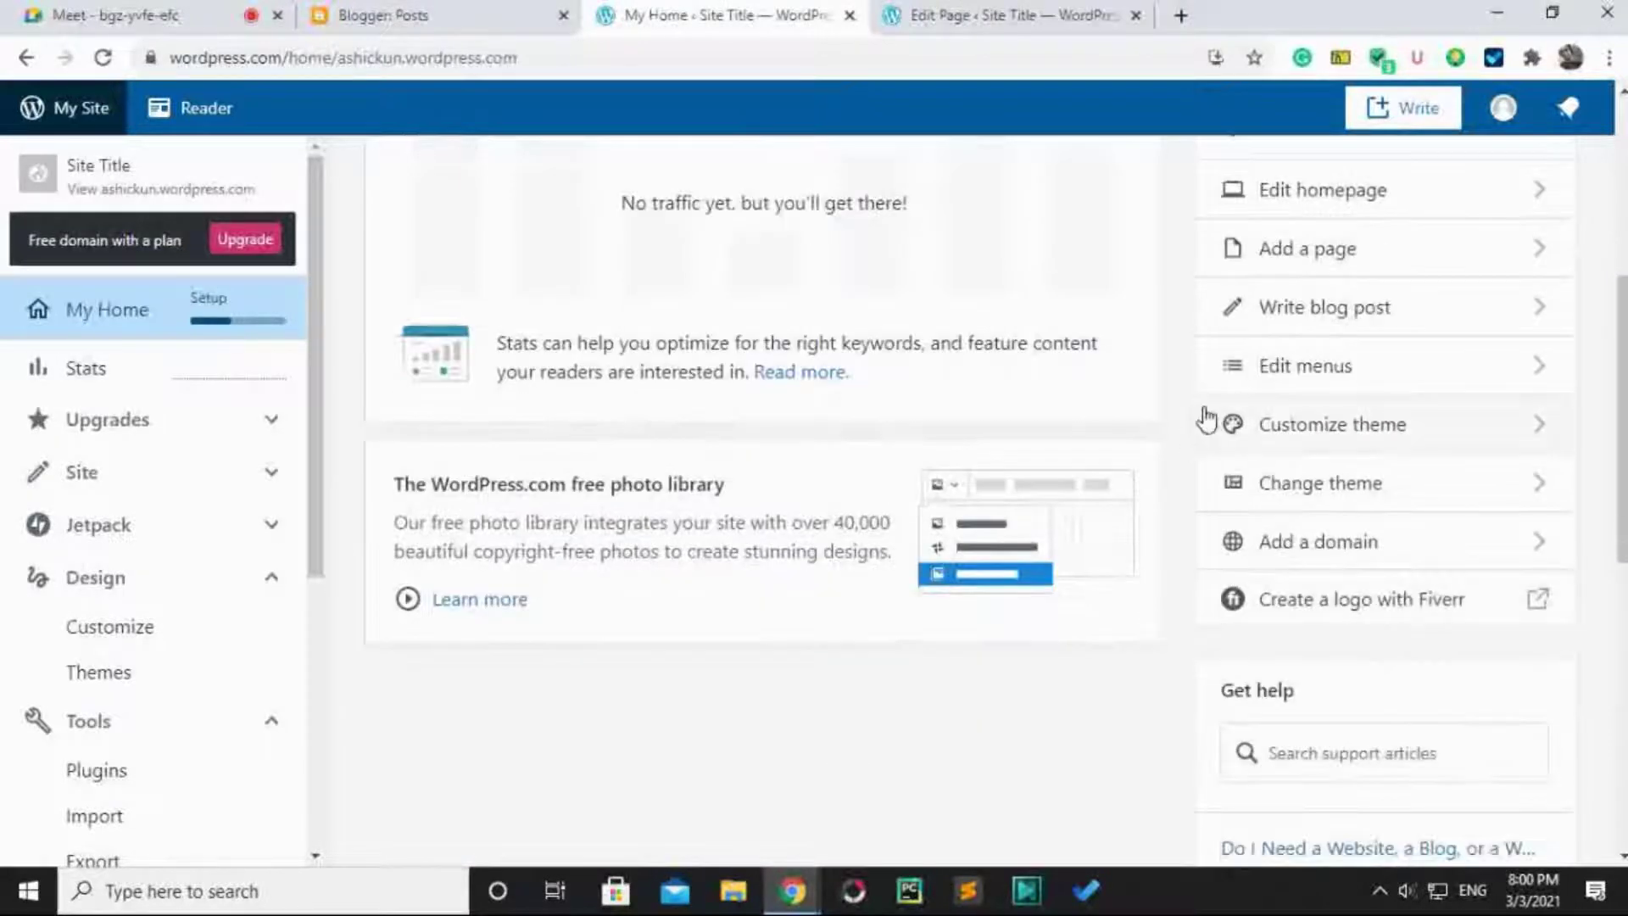
pyautogui.click(1416, 481)
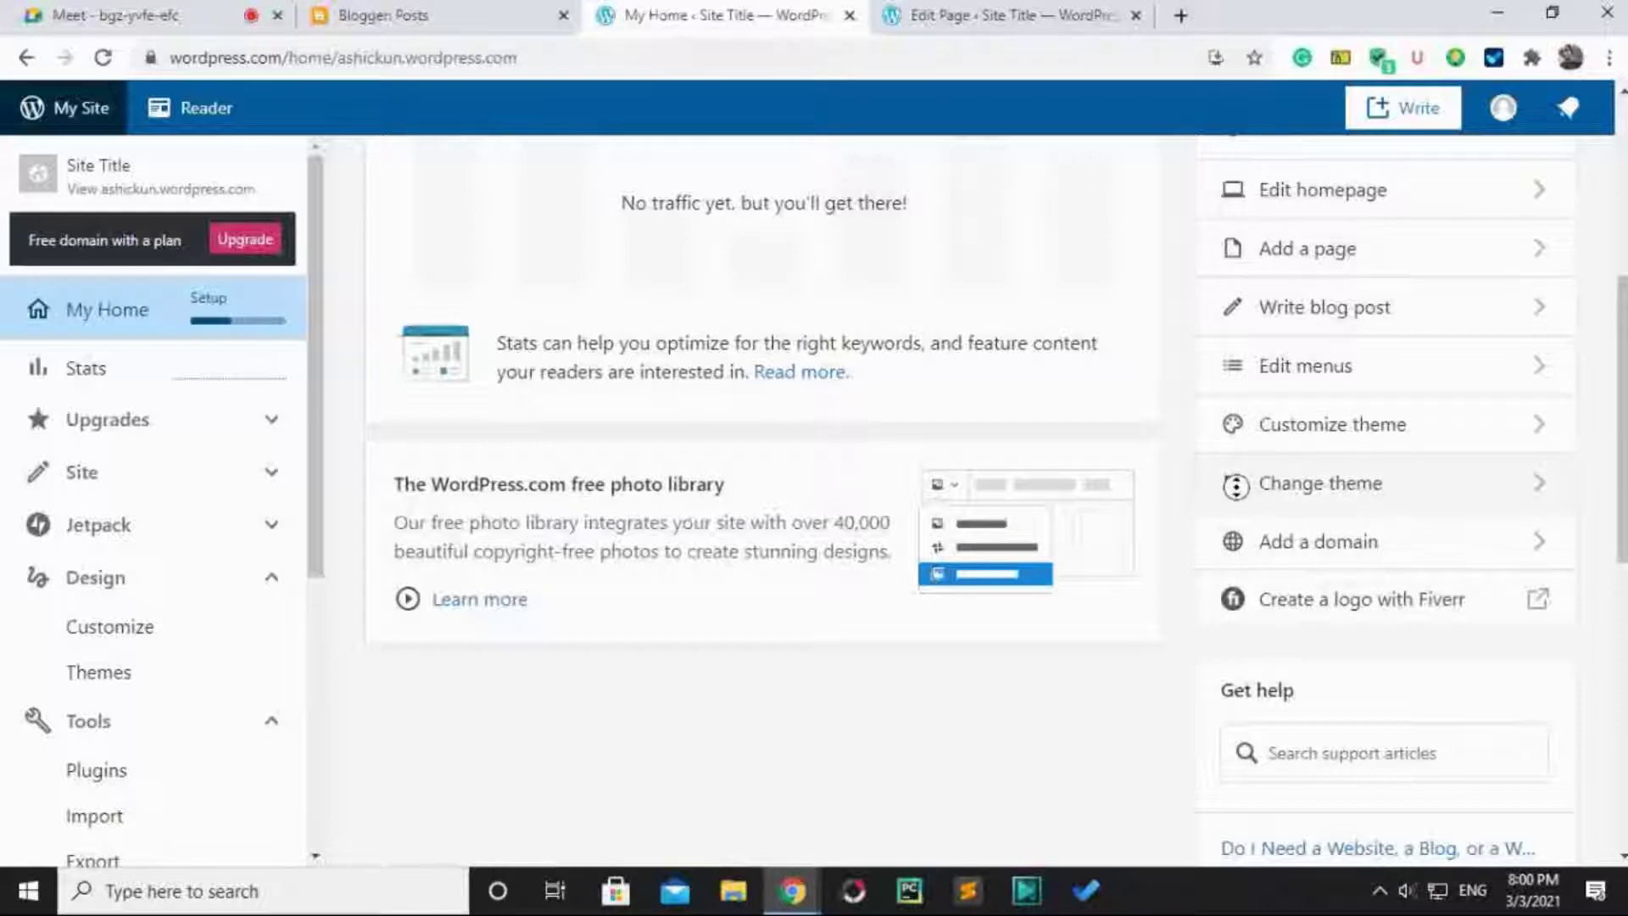
pyautogui.click(1238, 500)
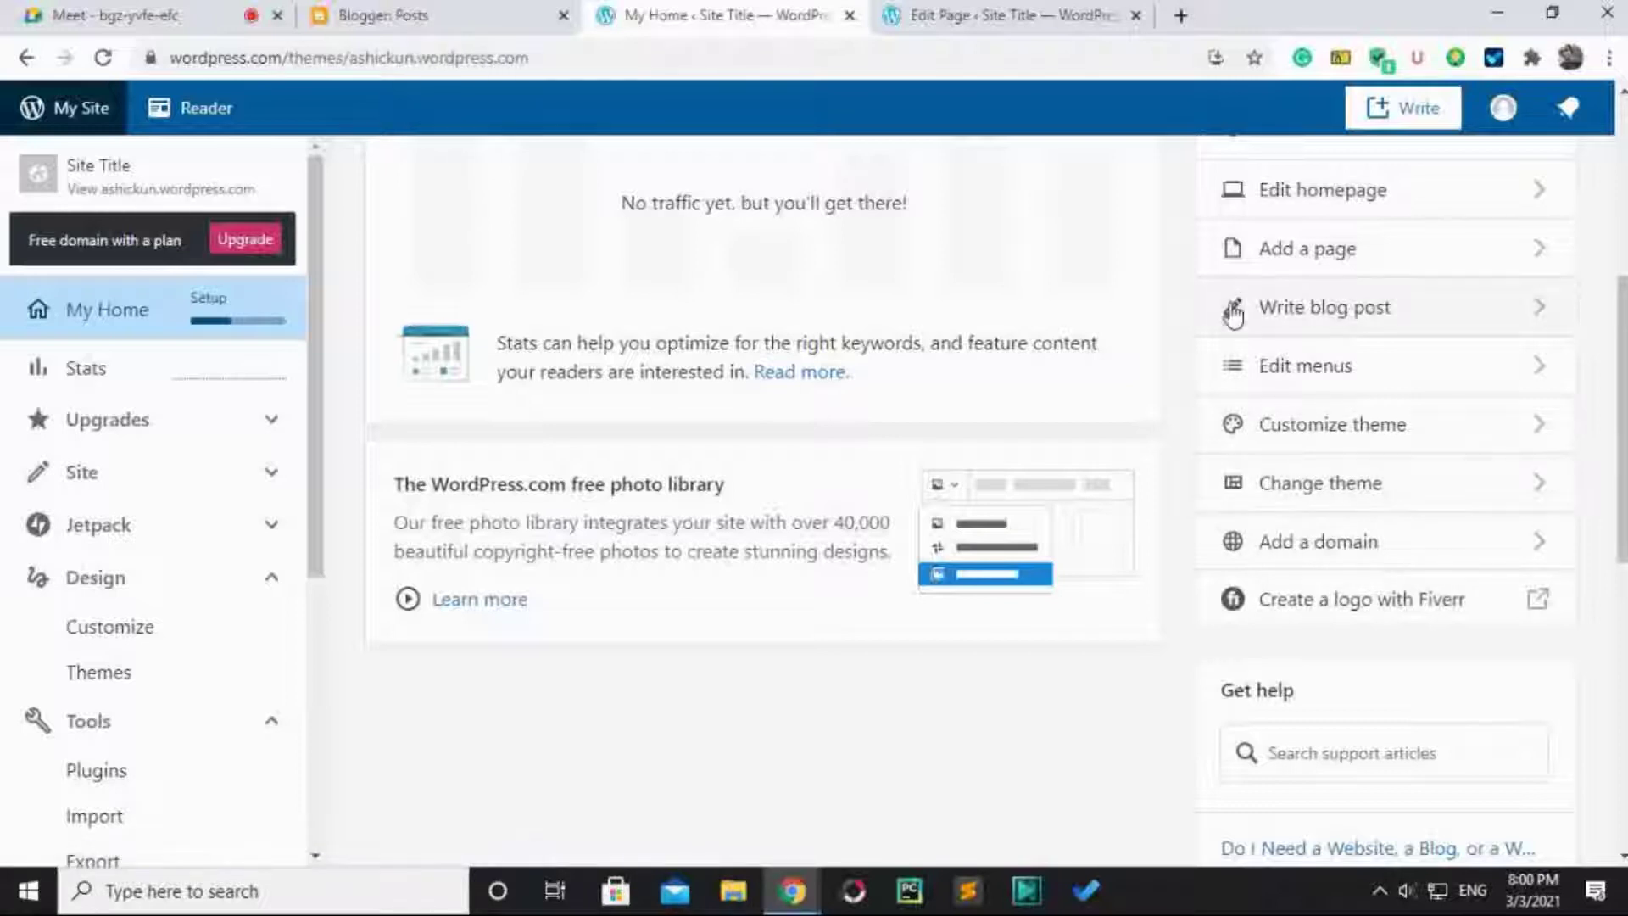
pyautogui.scroll(-1, 1000, 373)
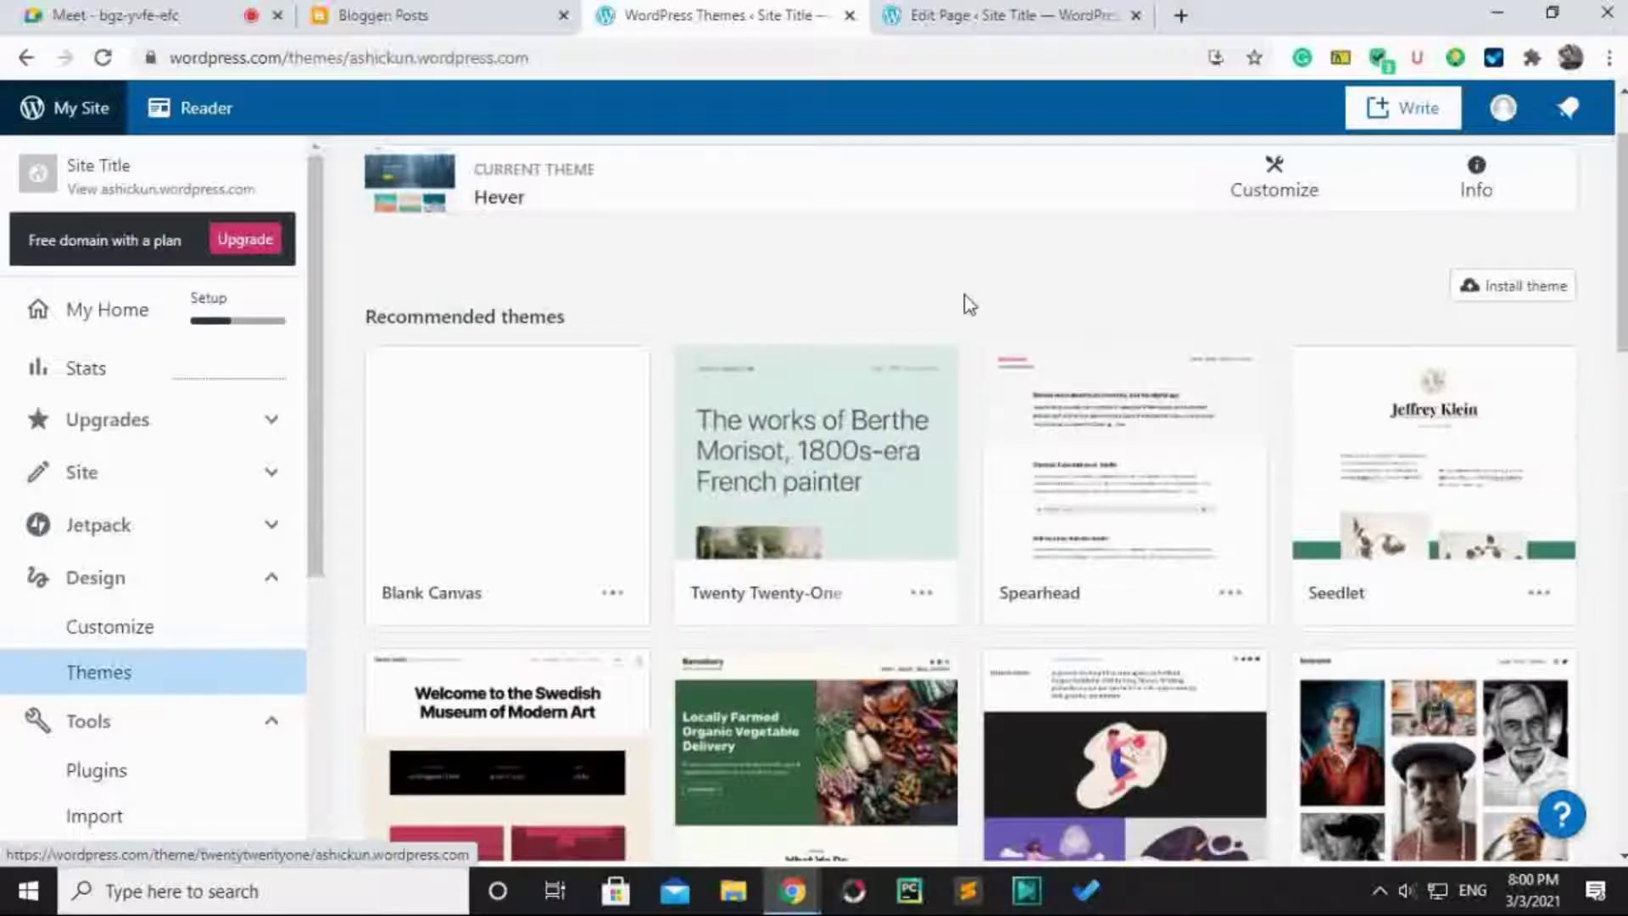
pyautogui.scroll(-1, 981, 298)
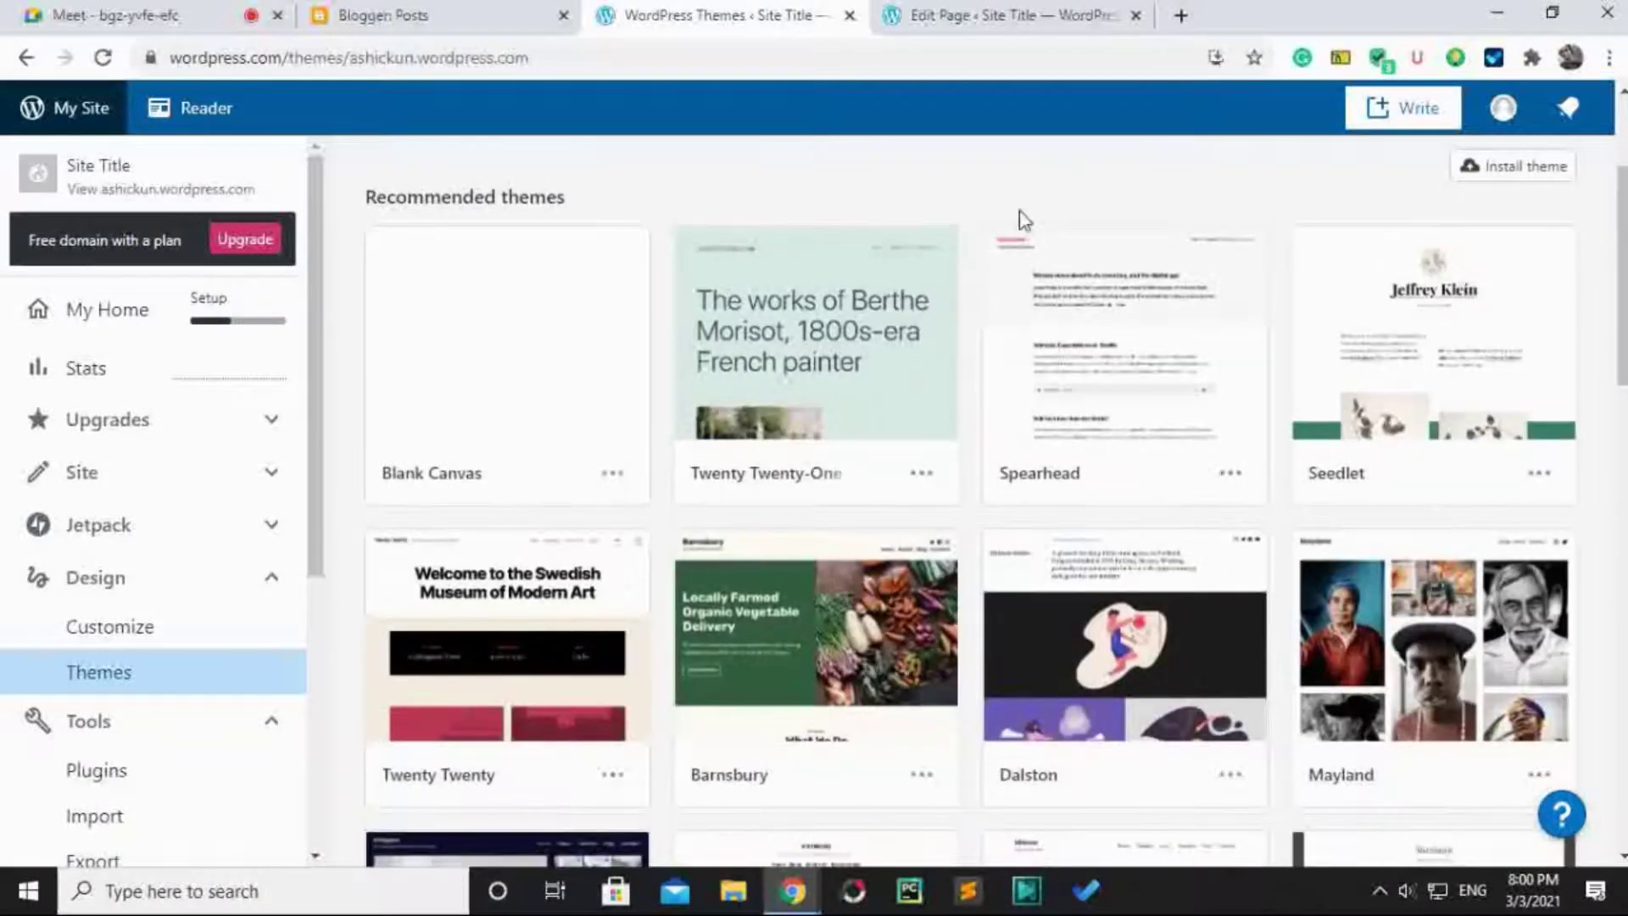
pyautogui.click(1135, 15)
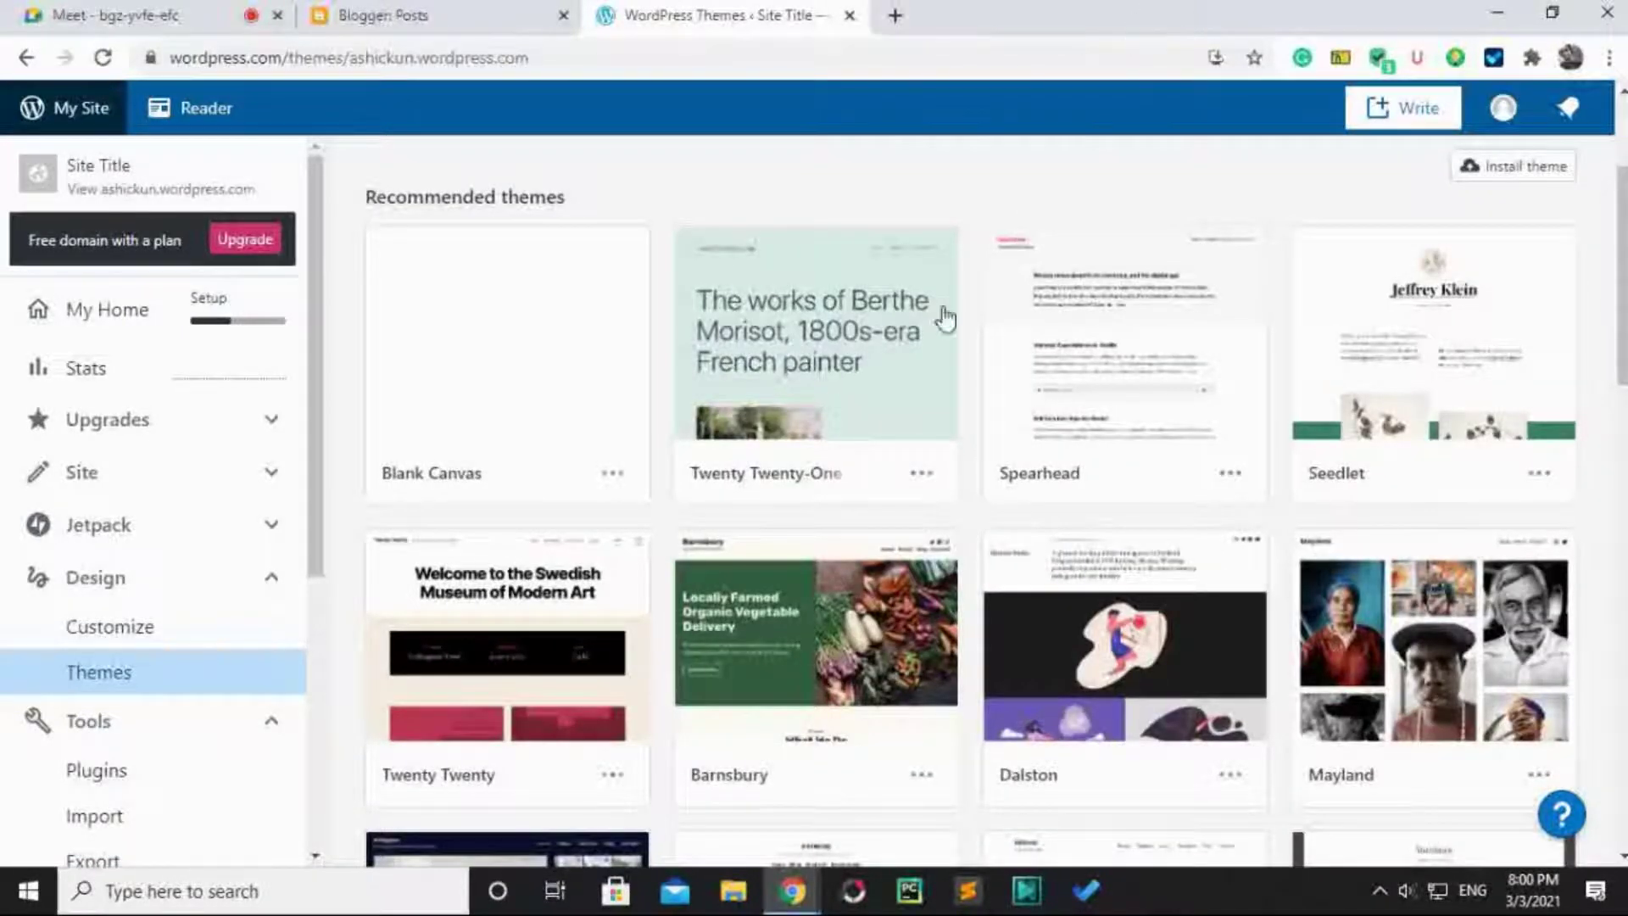
# Examine the current theme and browse the recommended themes in the gallery.
pyautogui.scroll(1, 984, 390)
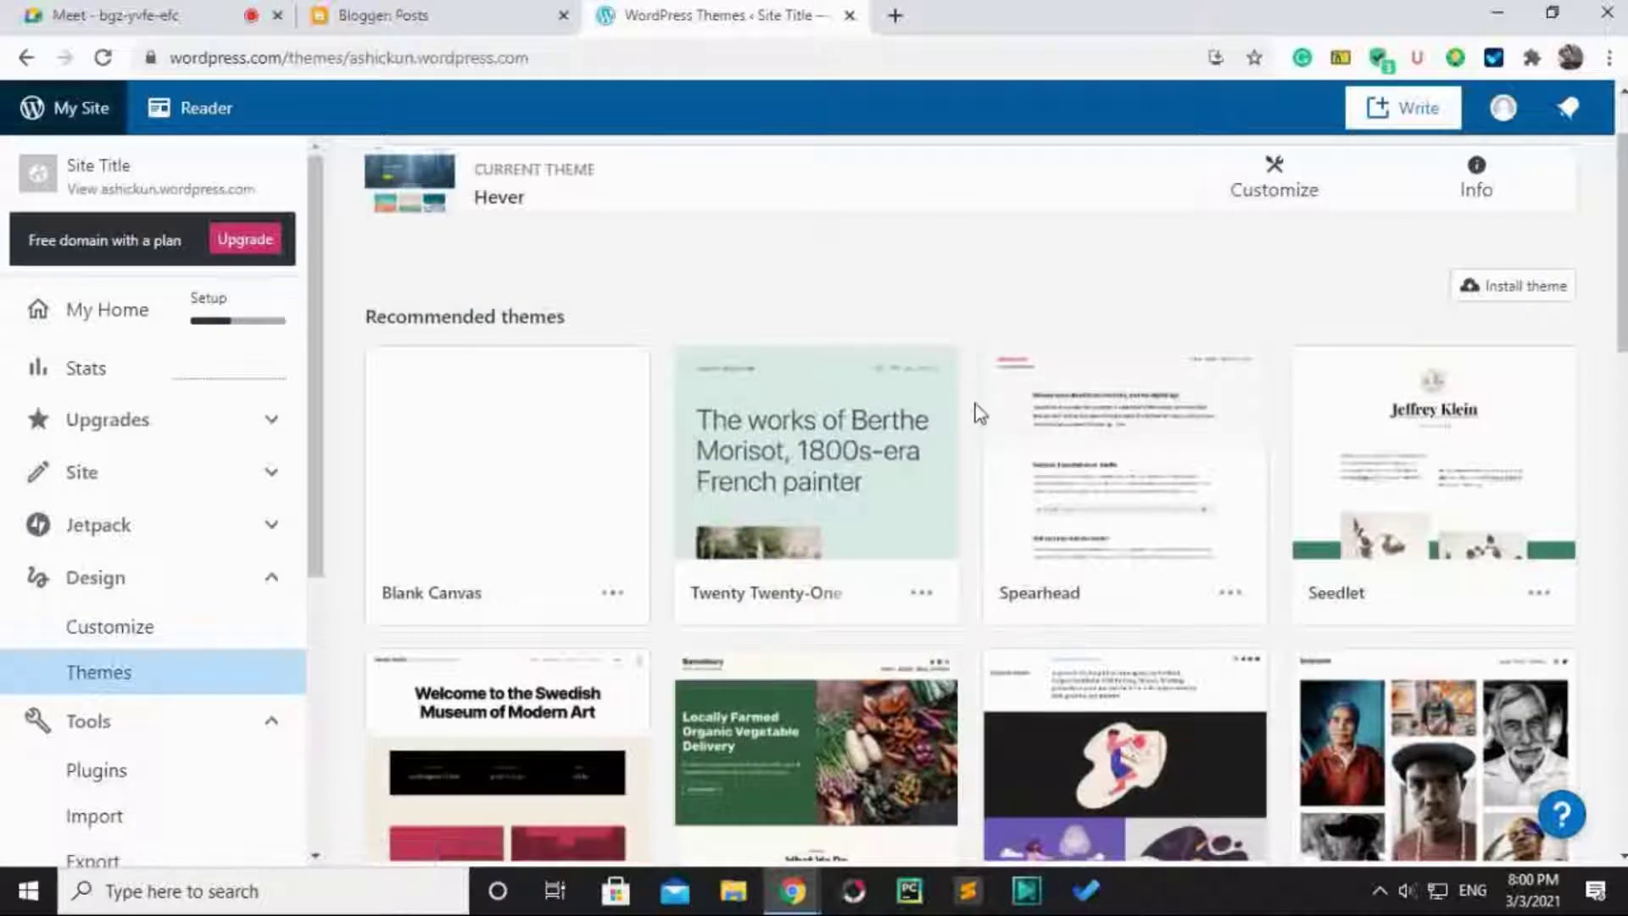
pyautogui.scroll(1, 980, 414)
pyautogui.scroll(-1, 980, 413)
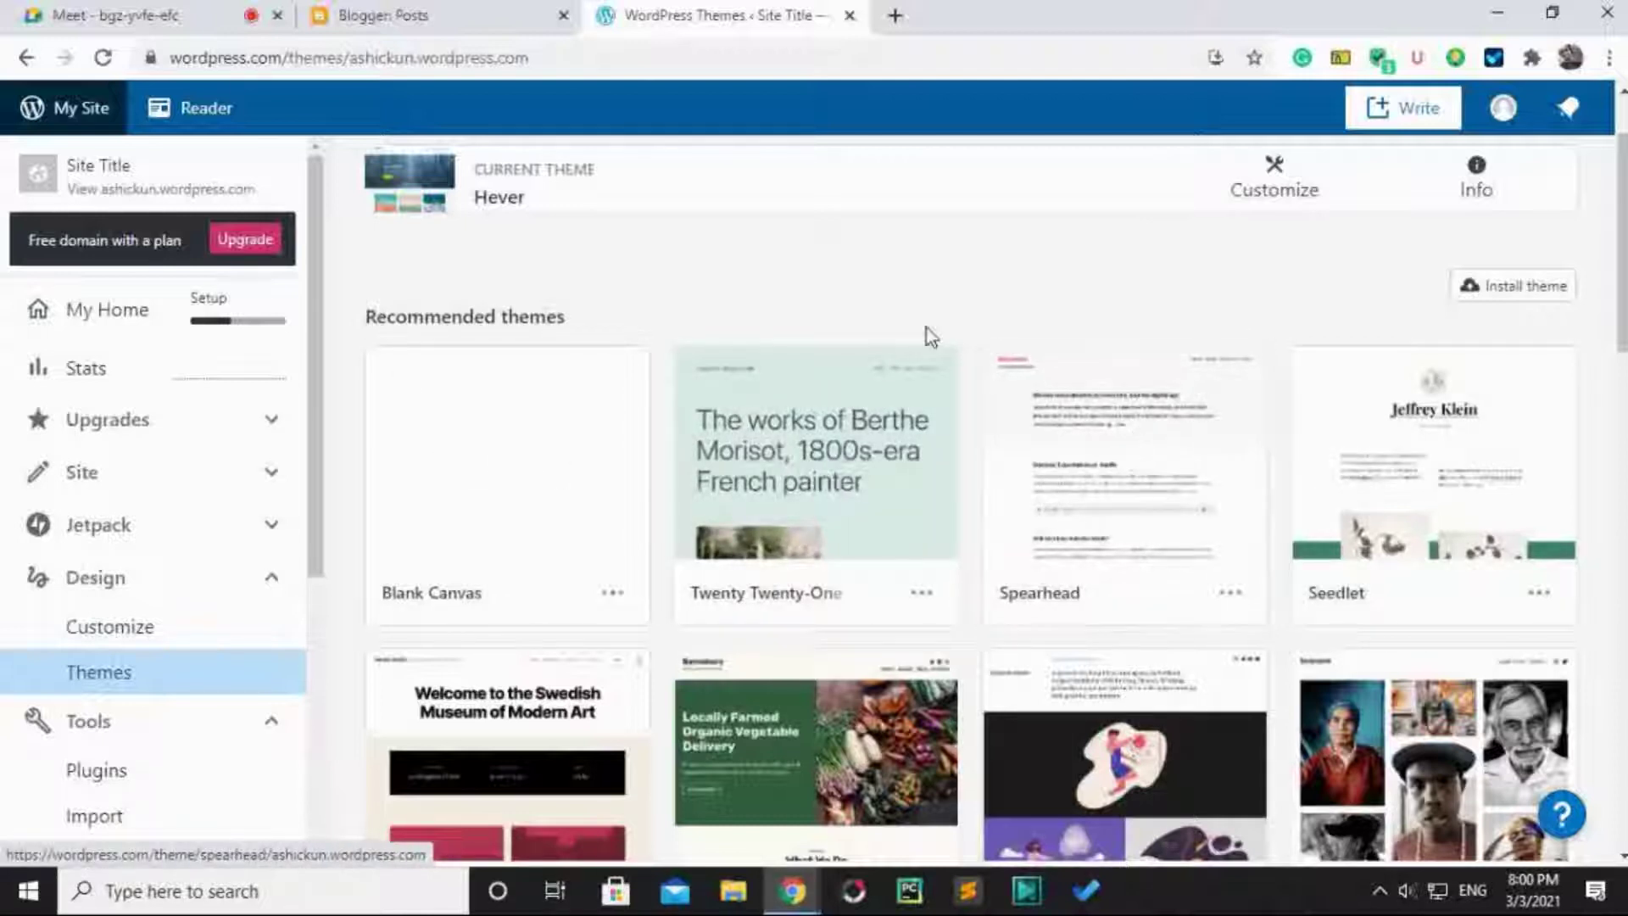
pyautogui.scroll(-1, 921, 346)
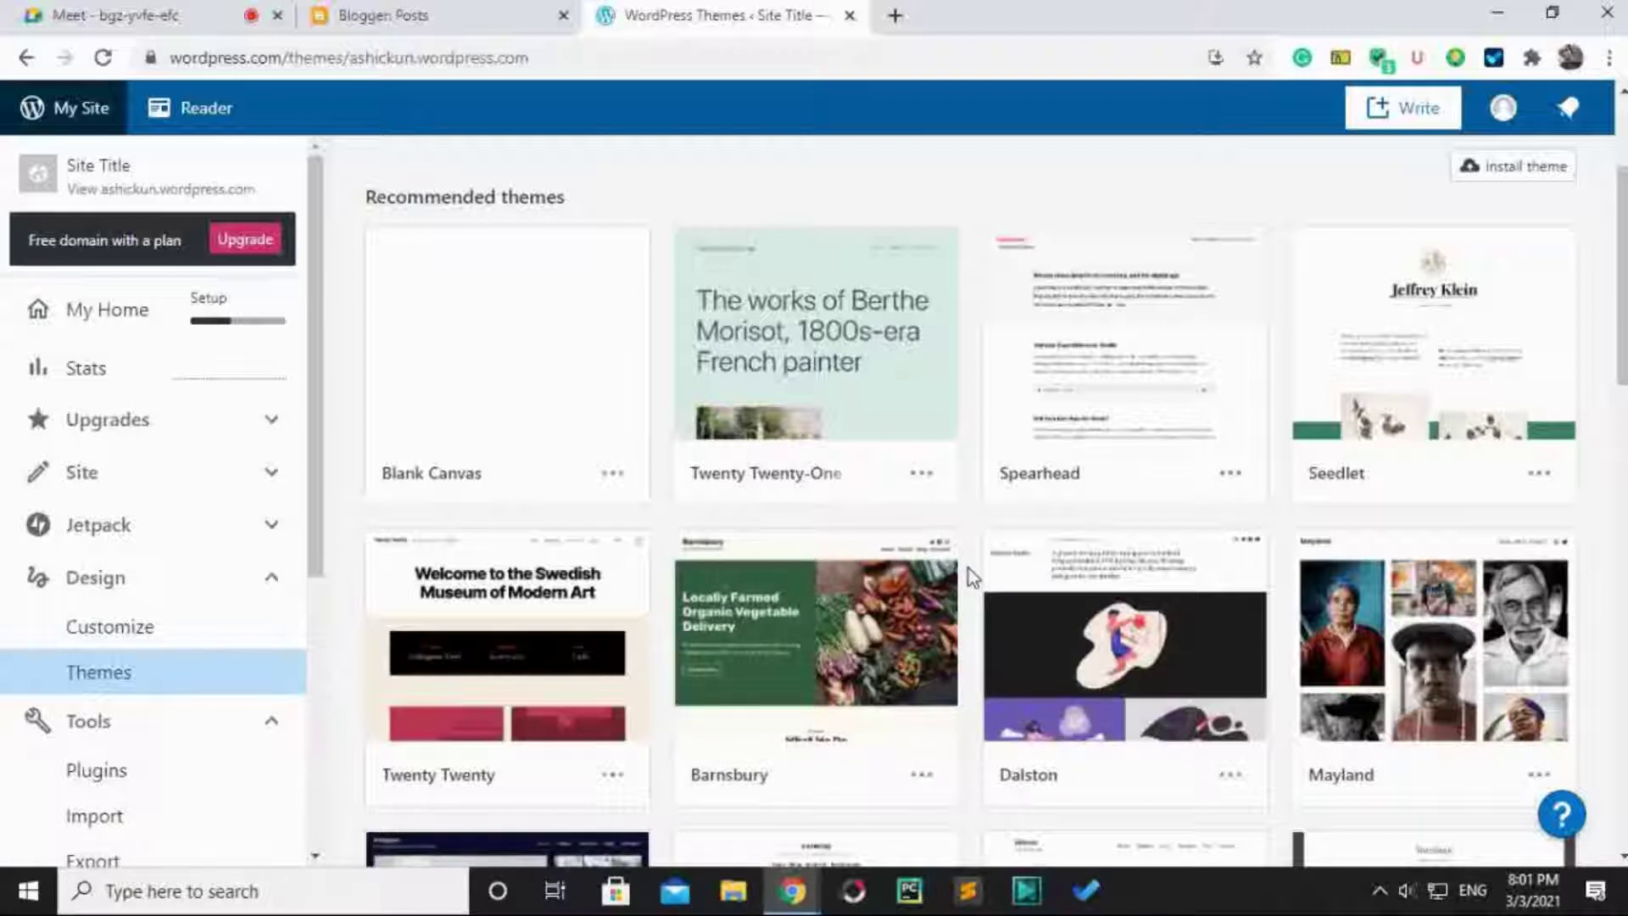
pyautogui.scroll(-1, 968, 568)
pyautogui.scroll(-1, 968, 568)
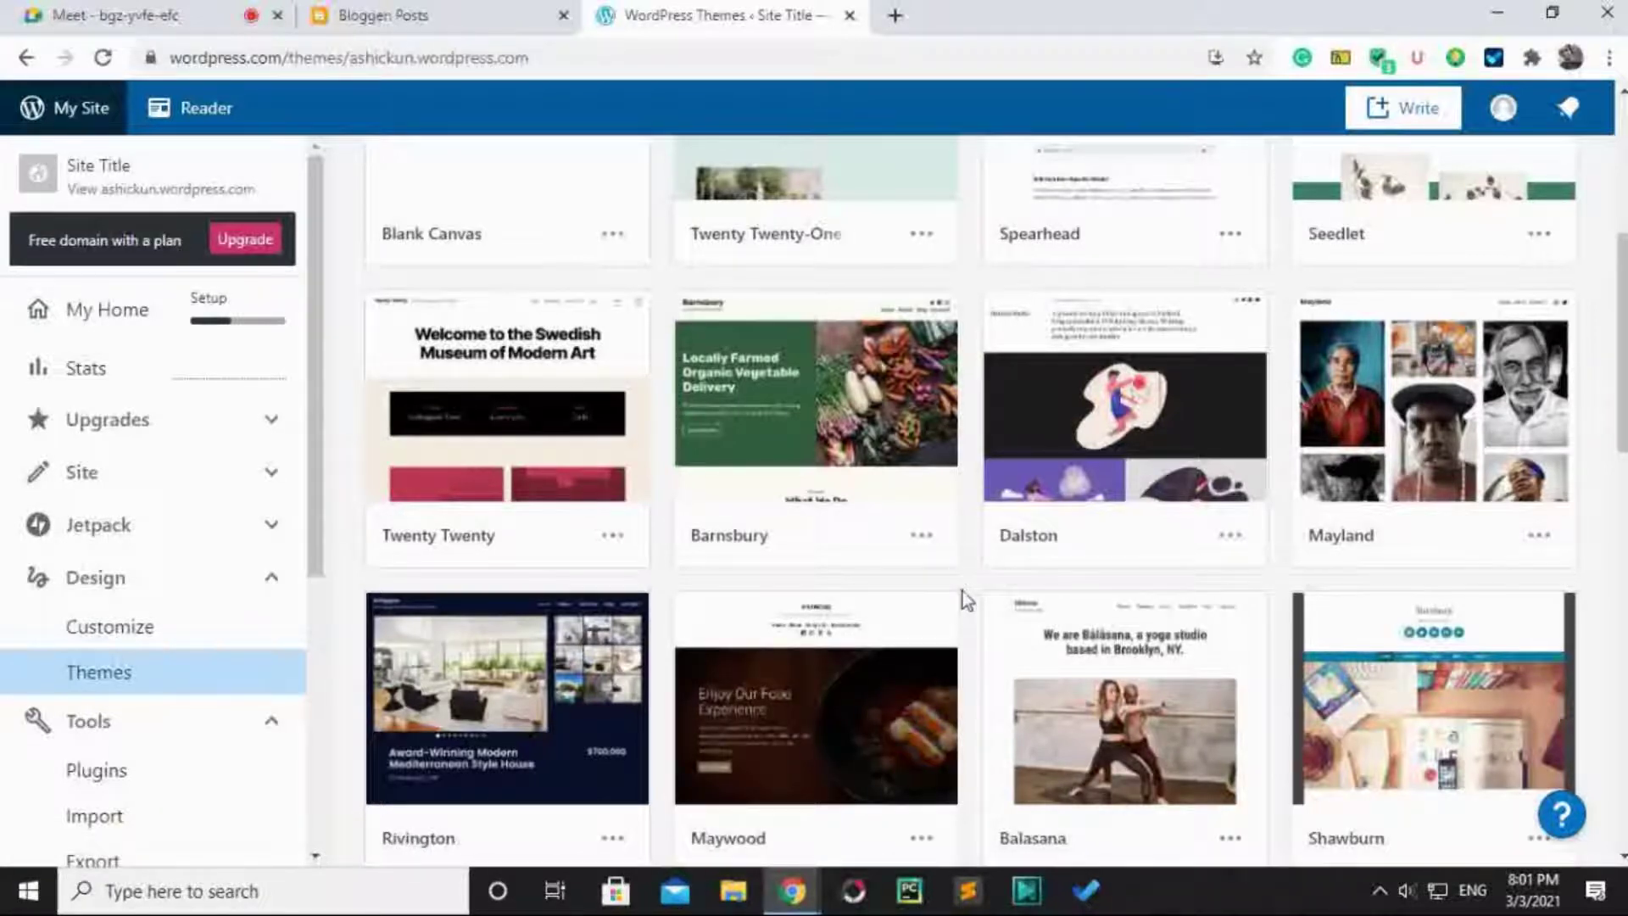
pyautogui.scroll(4, 963, 591)
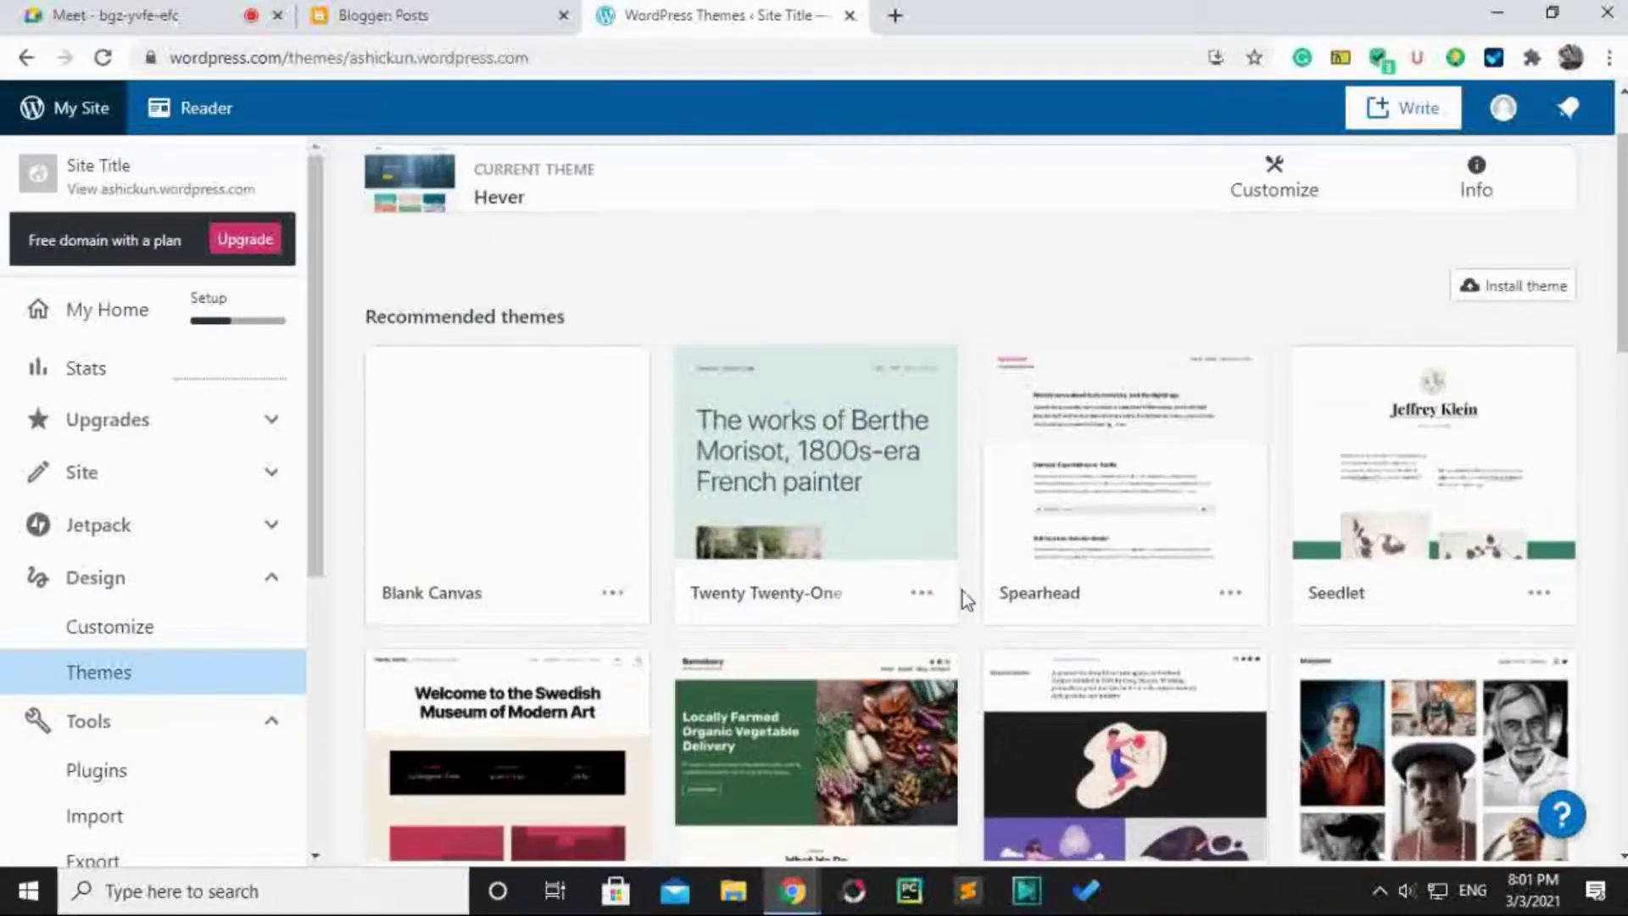
pyautogui.scroll(-2, 963, 592)
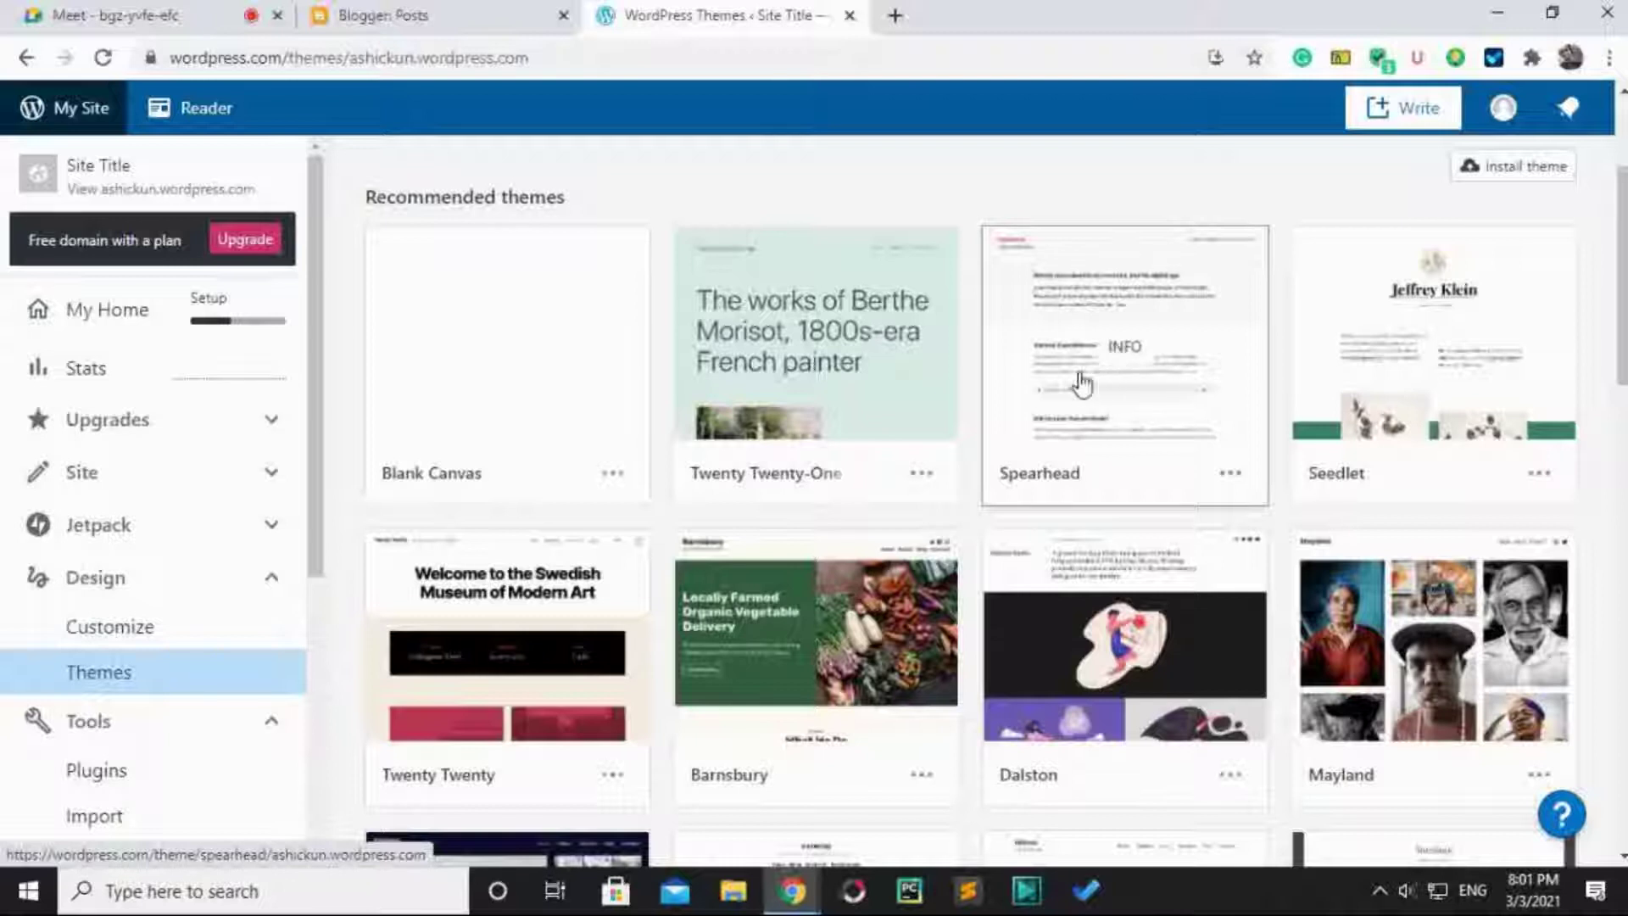
pyautogui.scroll(-1, 991, 513)
pyautogui.scroll(-2, 994, 515)
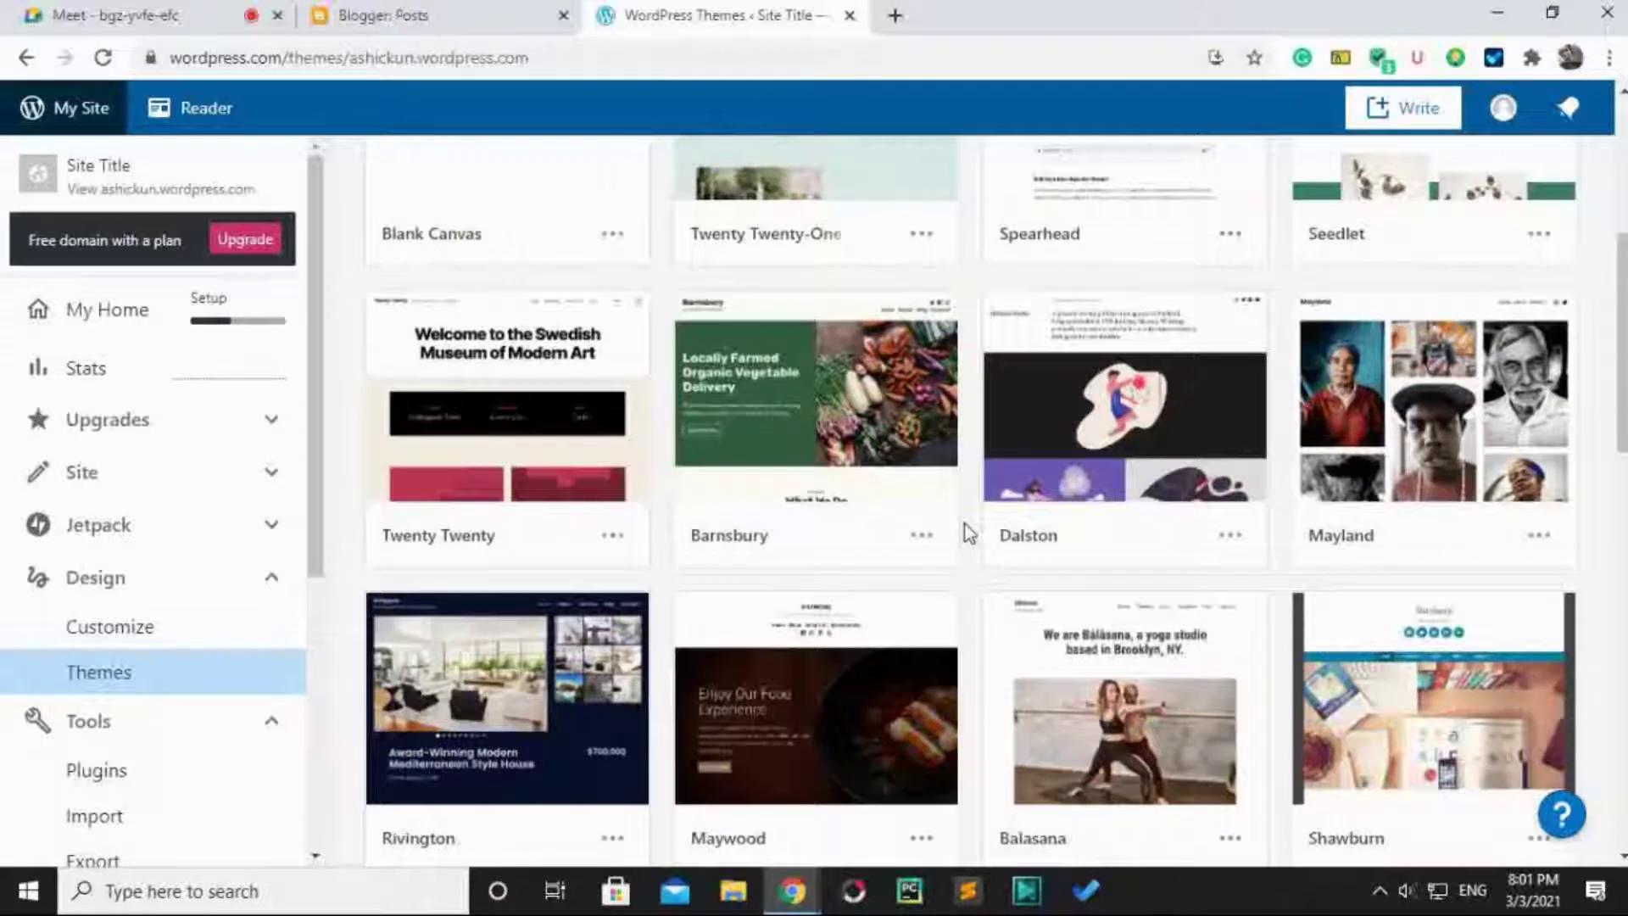
pyautogui.scroll(-4, 965, 529)
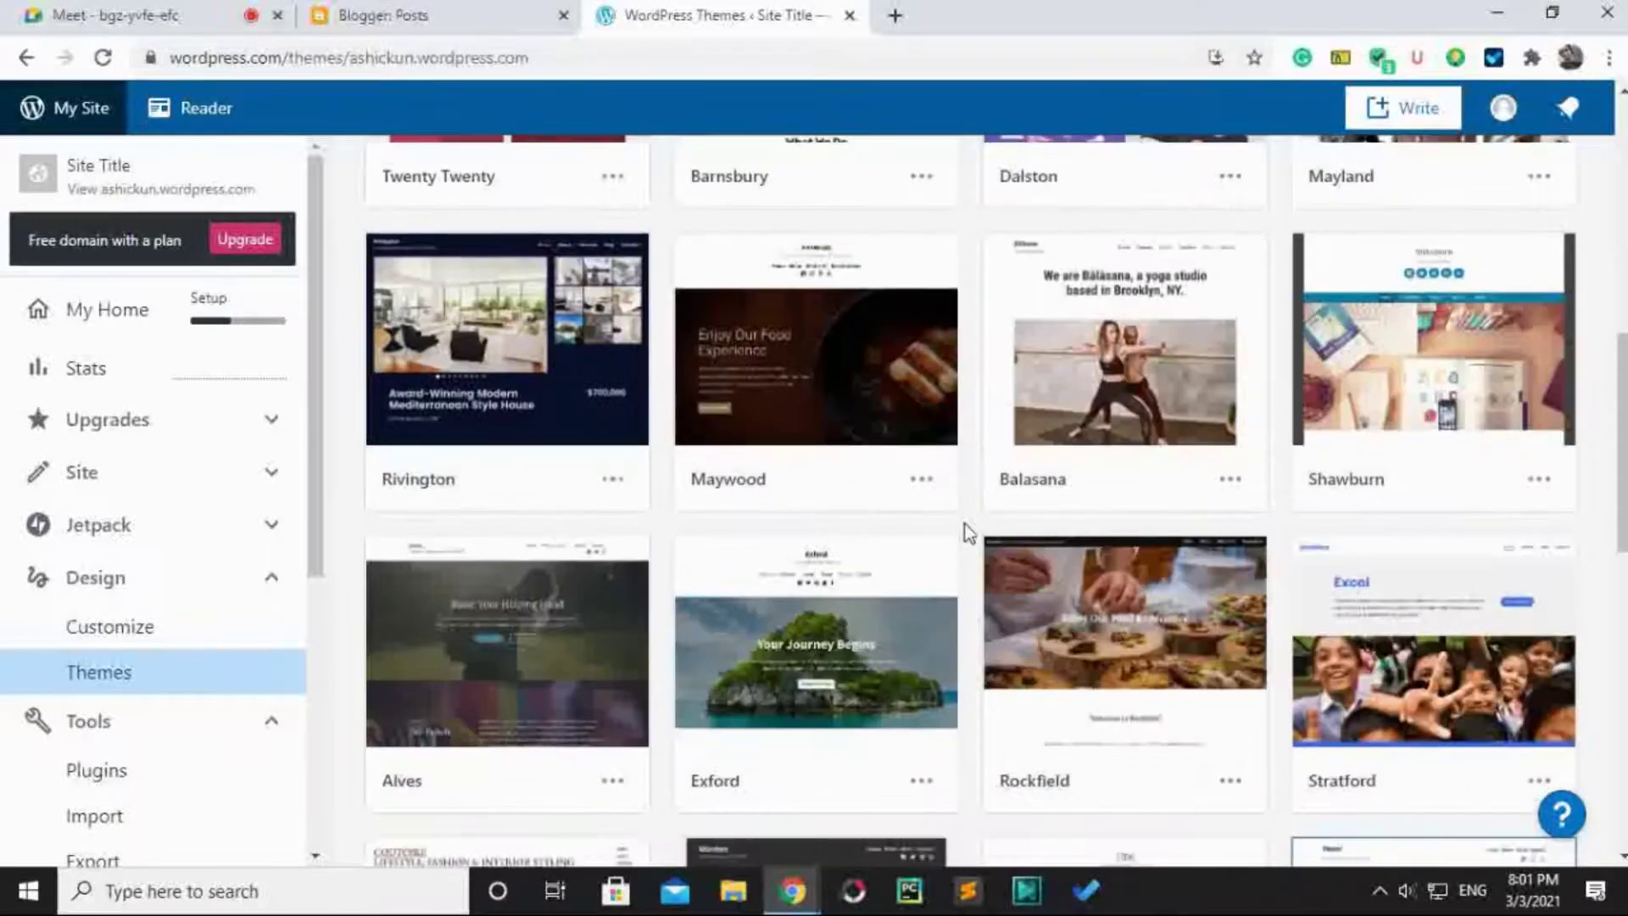
# View the Spearhead theme's details in a separate browser tab, and close that tab.
pyautogui.scroll(5, 771, 515)
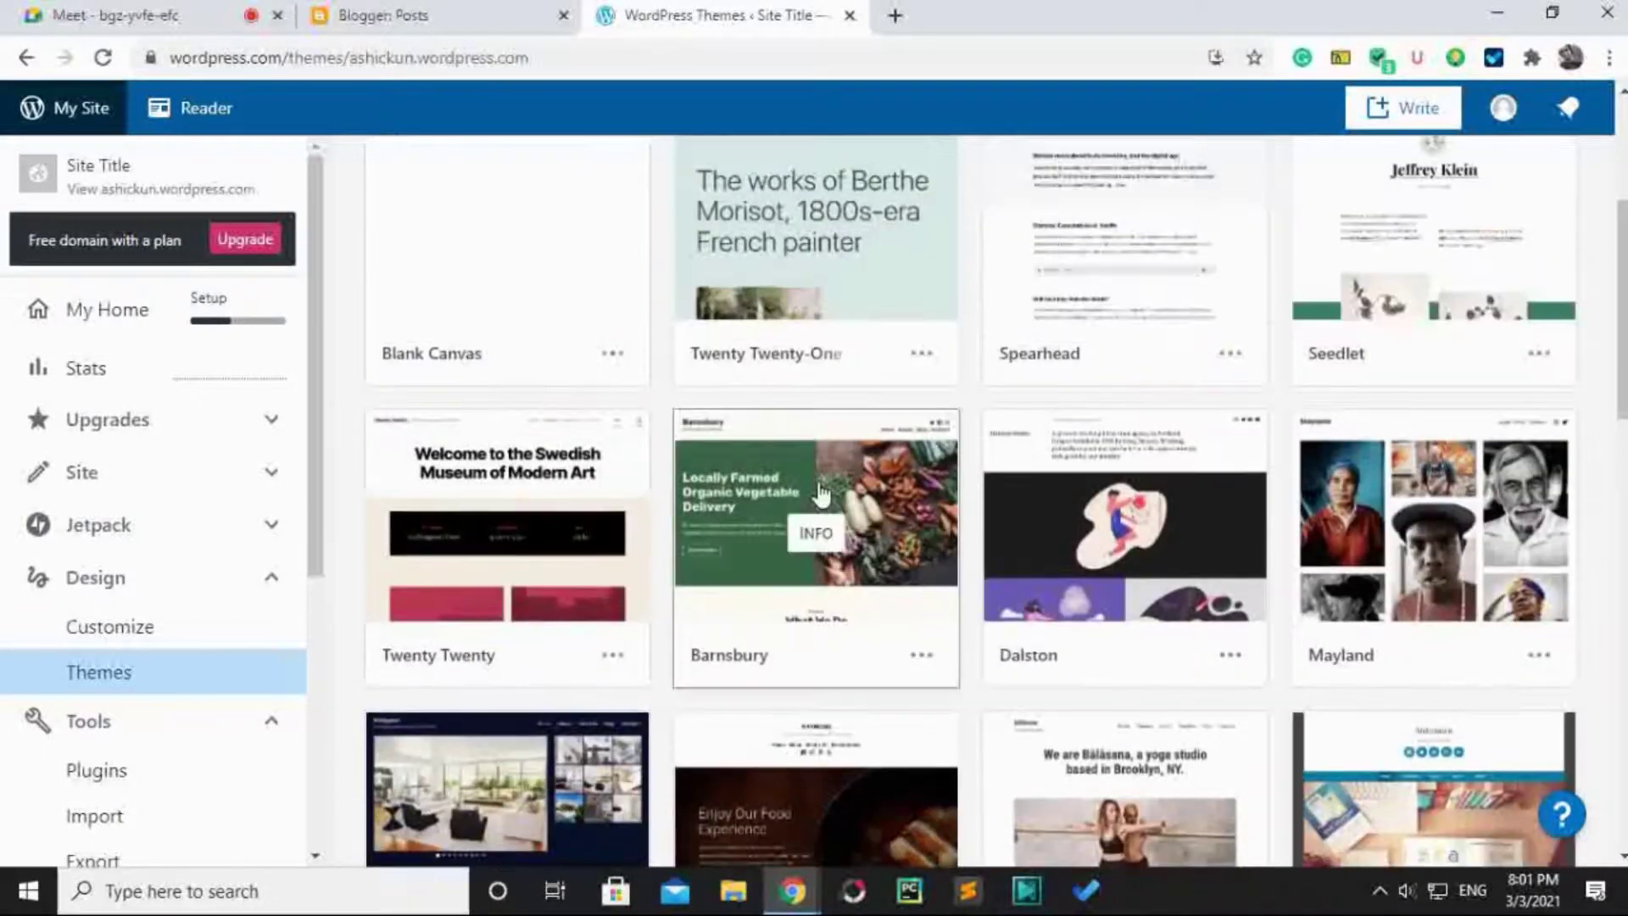
pyautogui.scroll(2, 1119, 272)
pyautogui.middleClick(1111, 269)
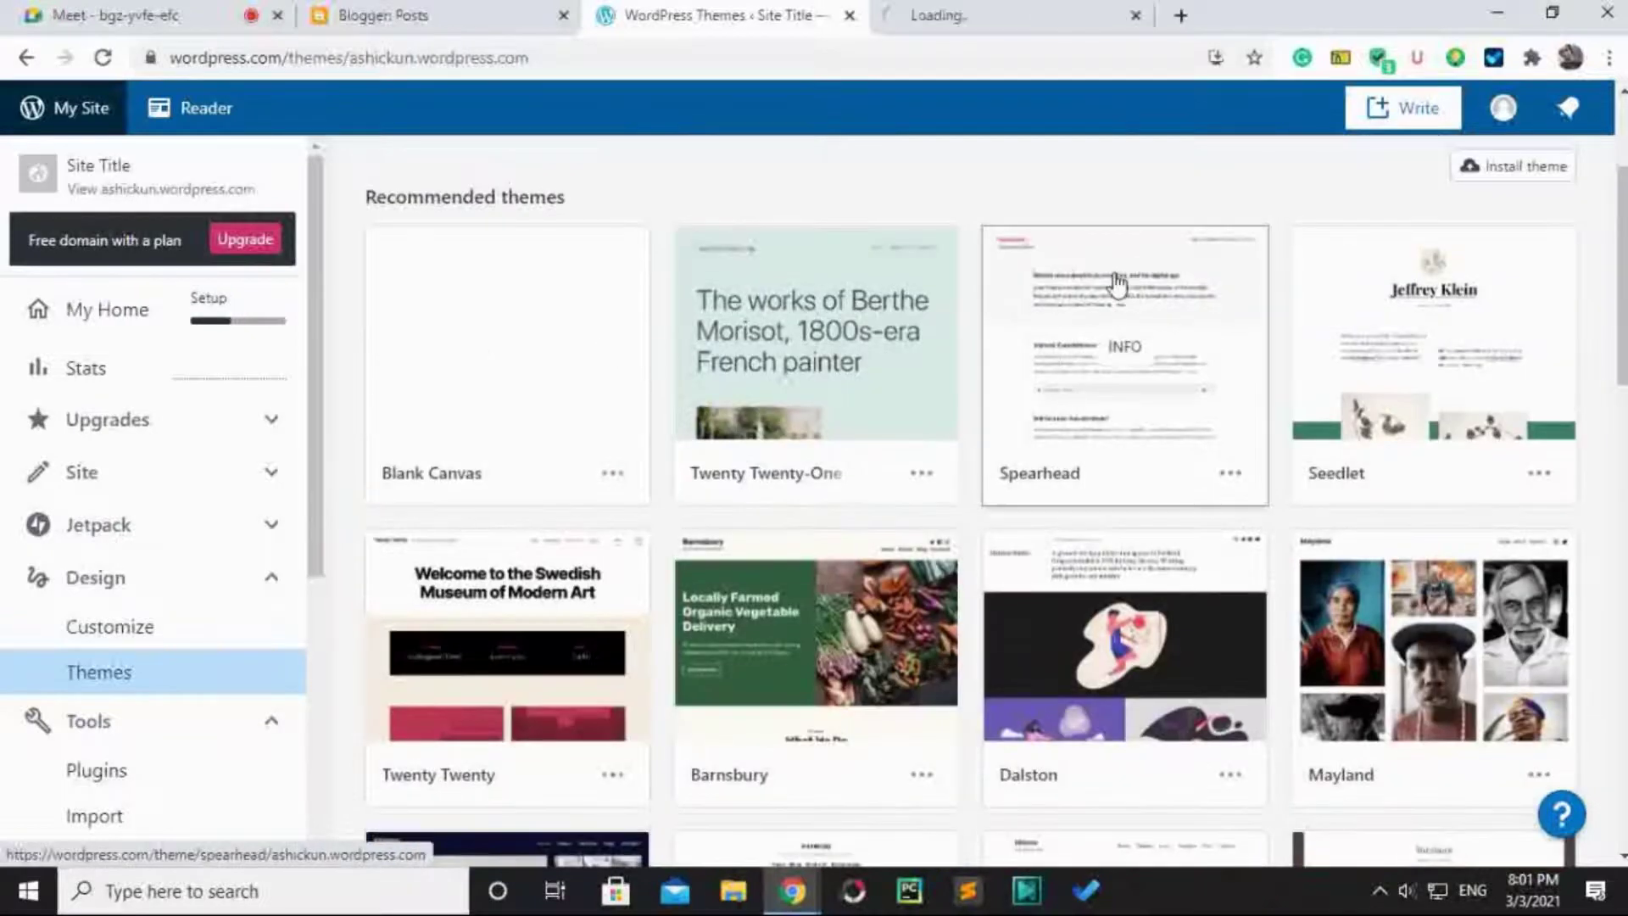
pyautogui.click(1004, 16)
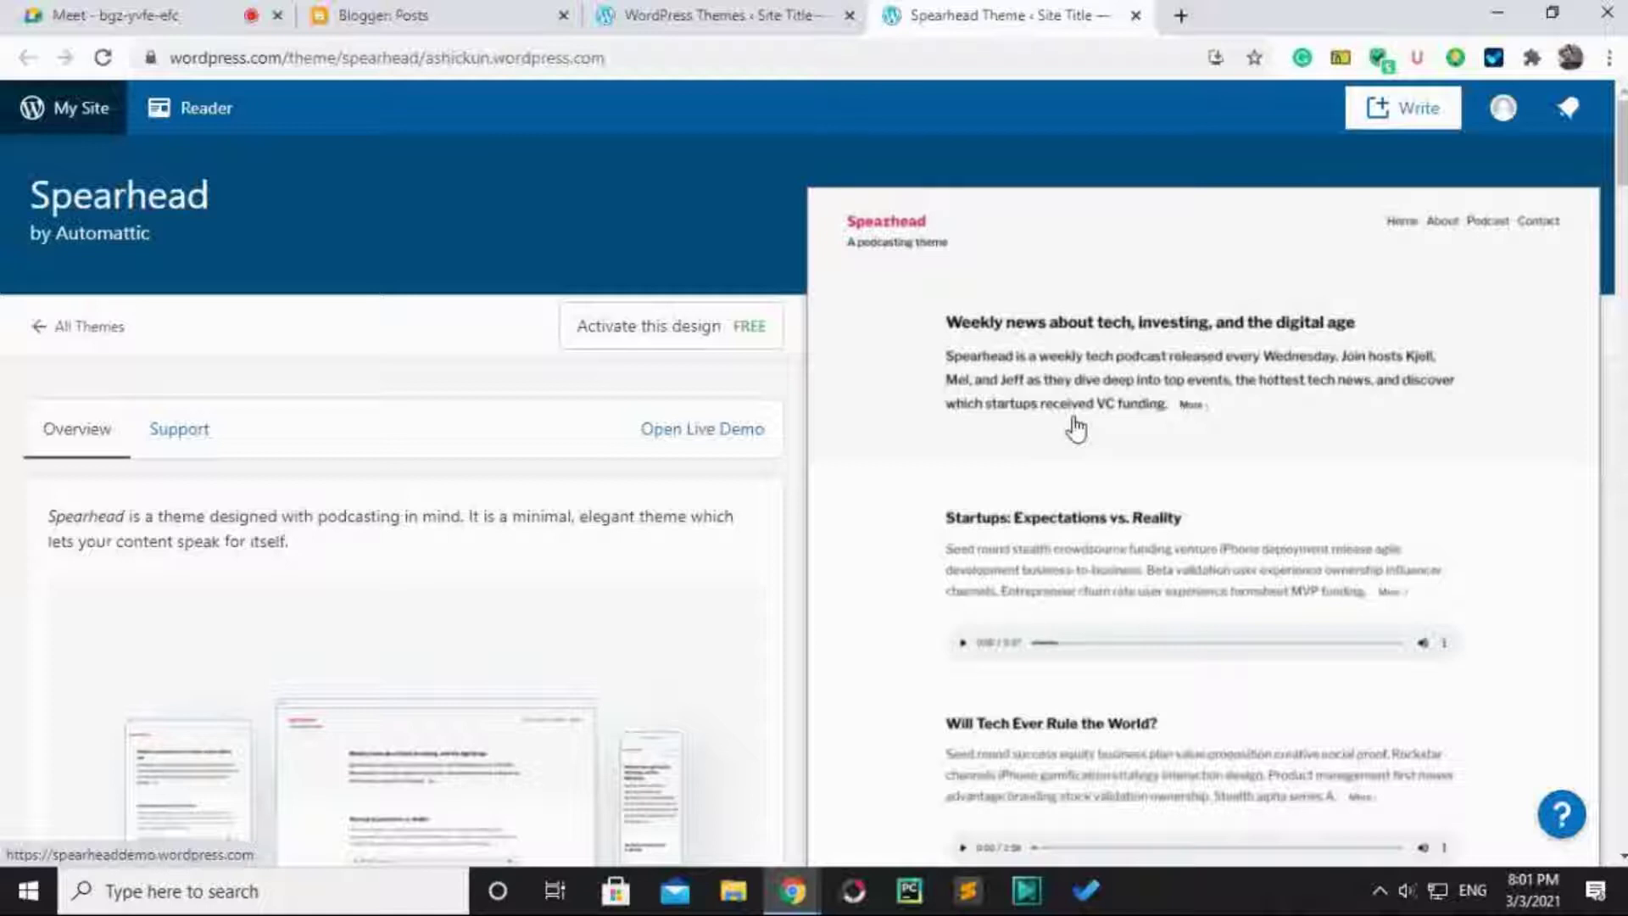
pyautogui.click(1137, 17)
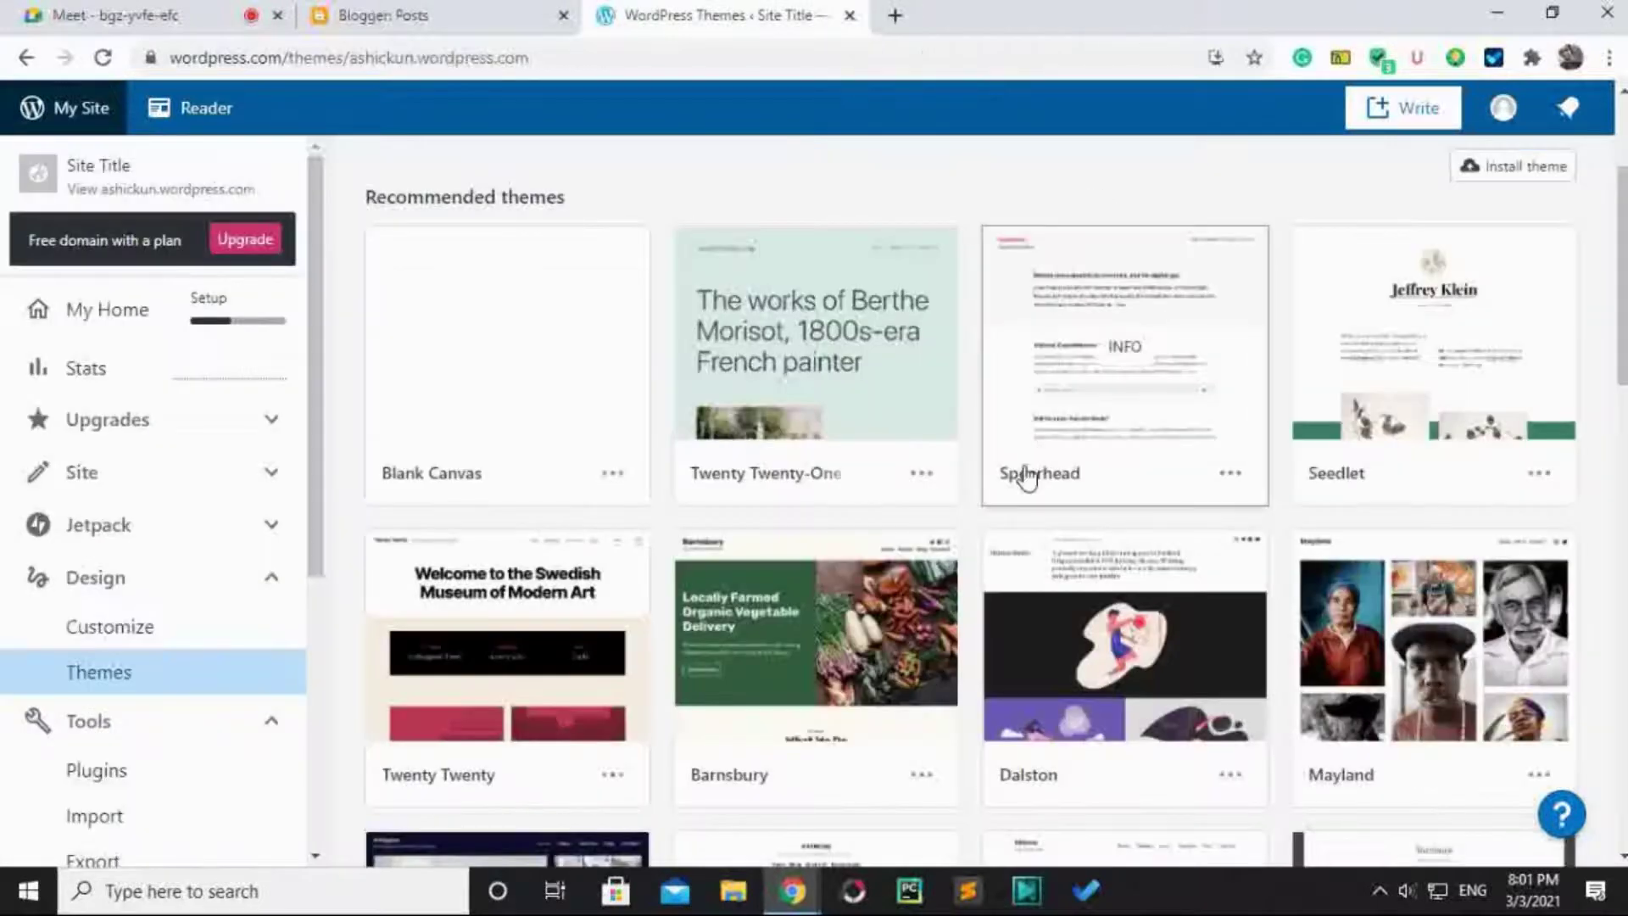
# Open the Rivington theme's details from the recommended themes in a new browser tab and review its overview and preview.
pyautogui.scroll(-3, 968, 526)
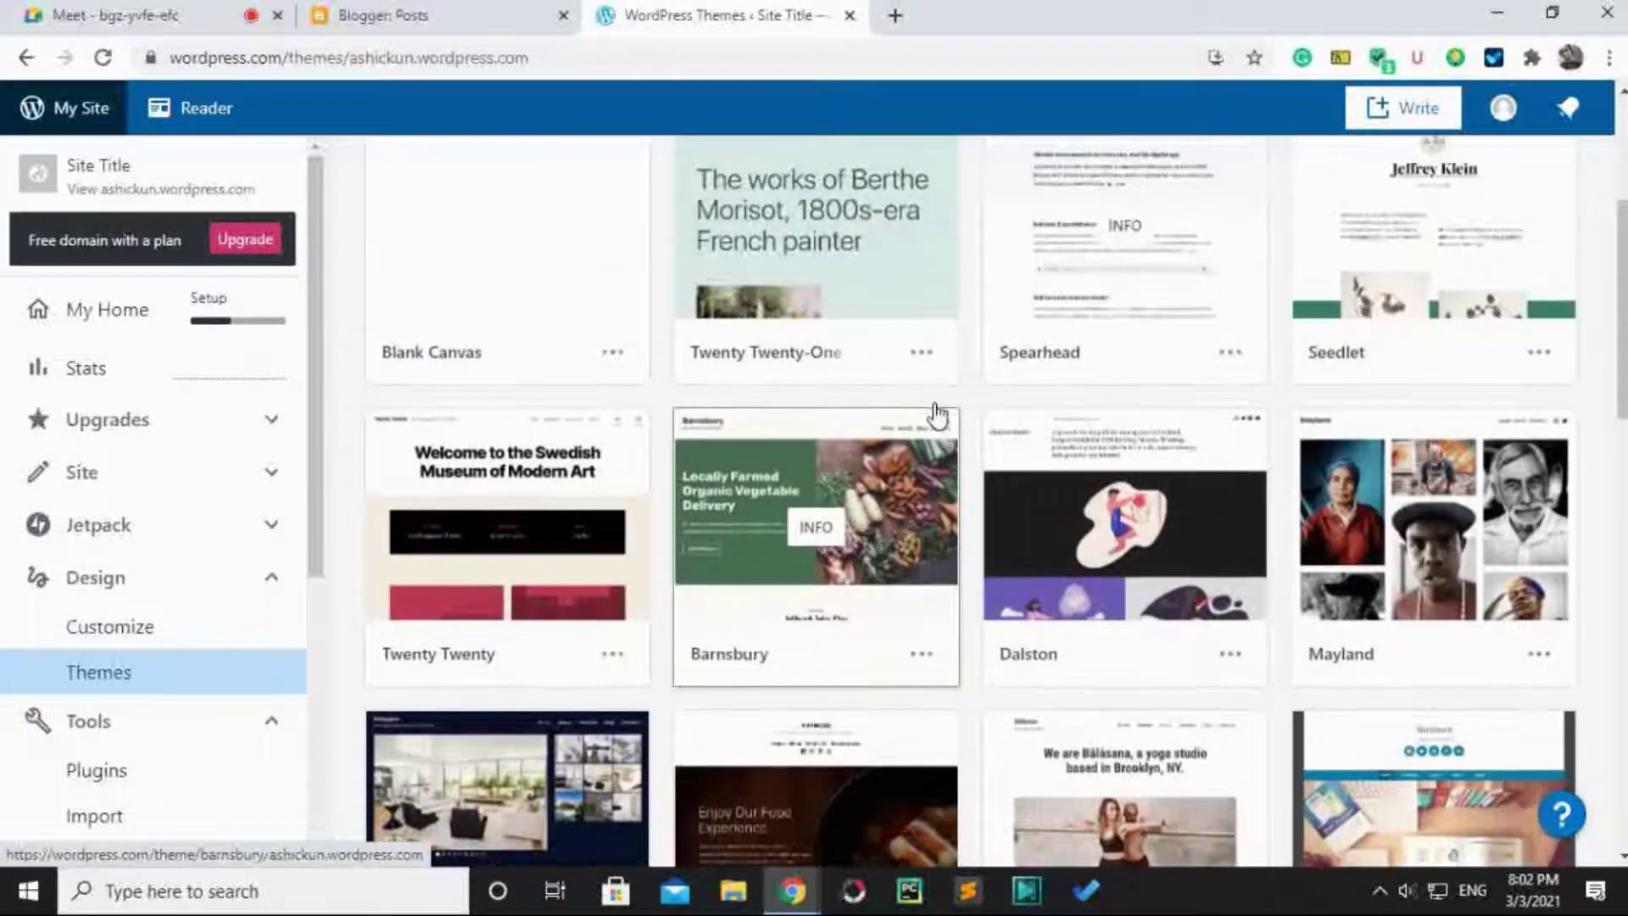
pyautogui.scroll(-1, 936, 415)
pyautogui.scroll(-1, 936, 416)
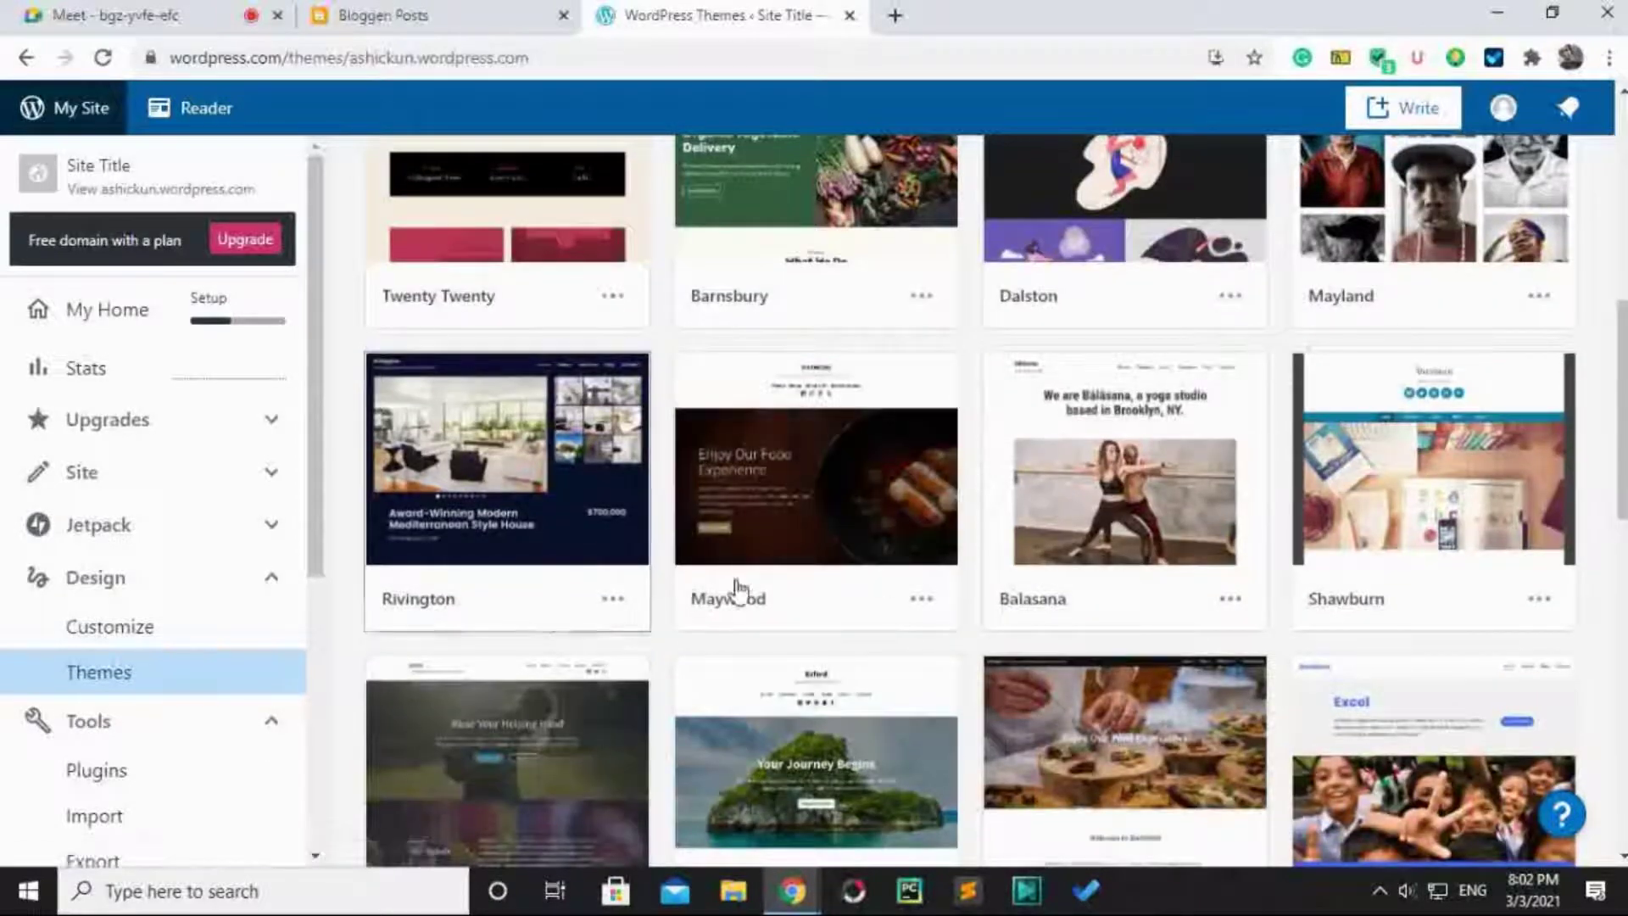
pyautogui.scroll(-1, 1344, 531)
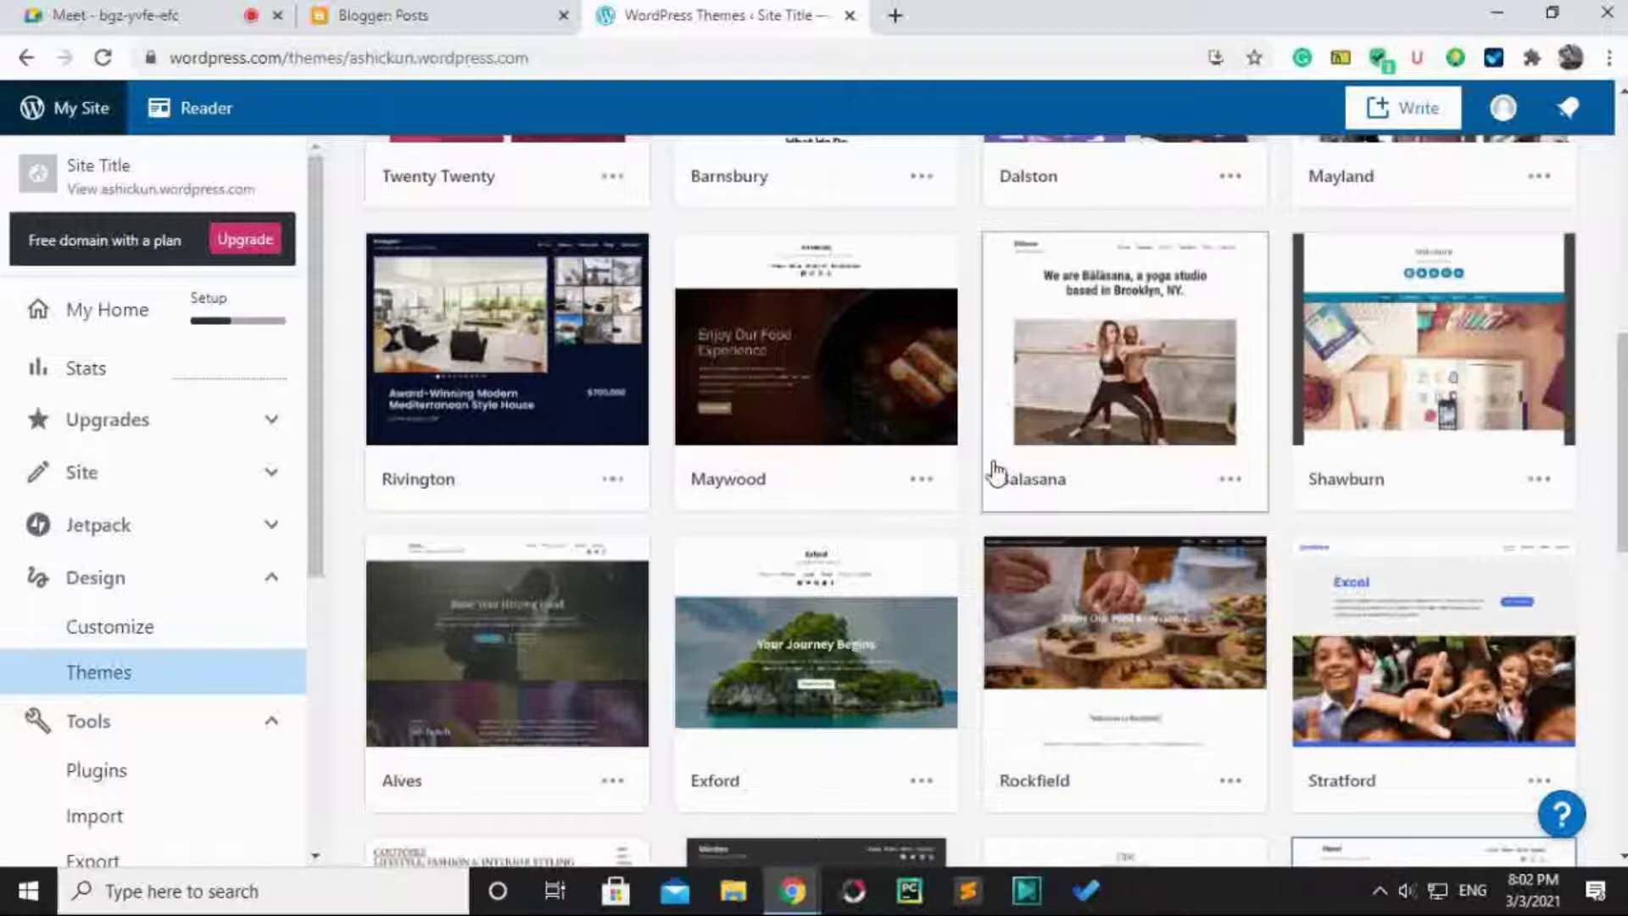
pyautogui.keyDown('ctrl'); pyautogui.click(487, 360); pyautogui.keyUp('ctrl')
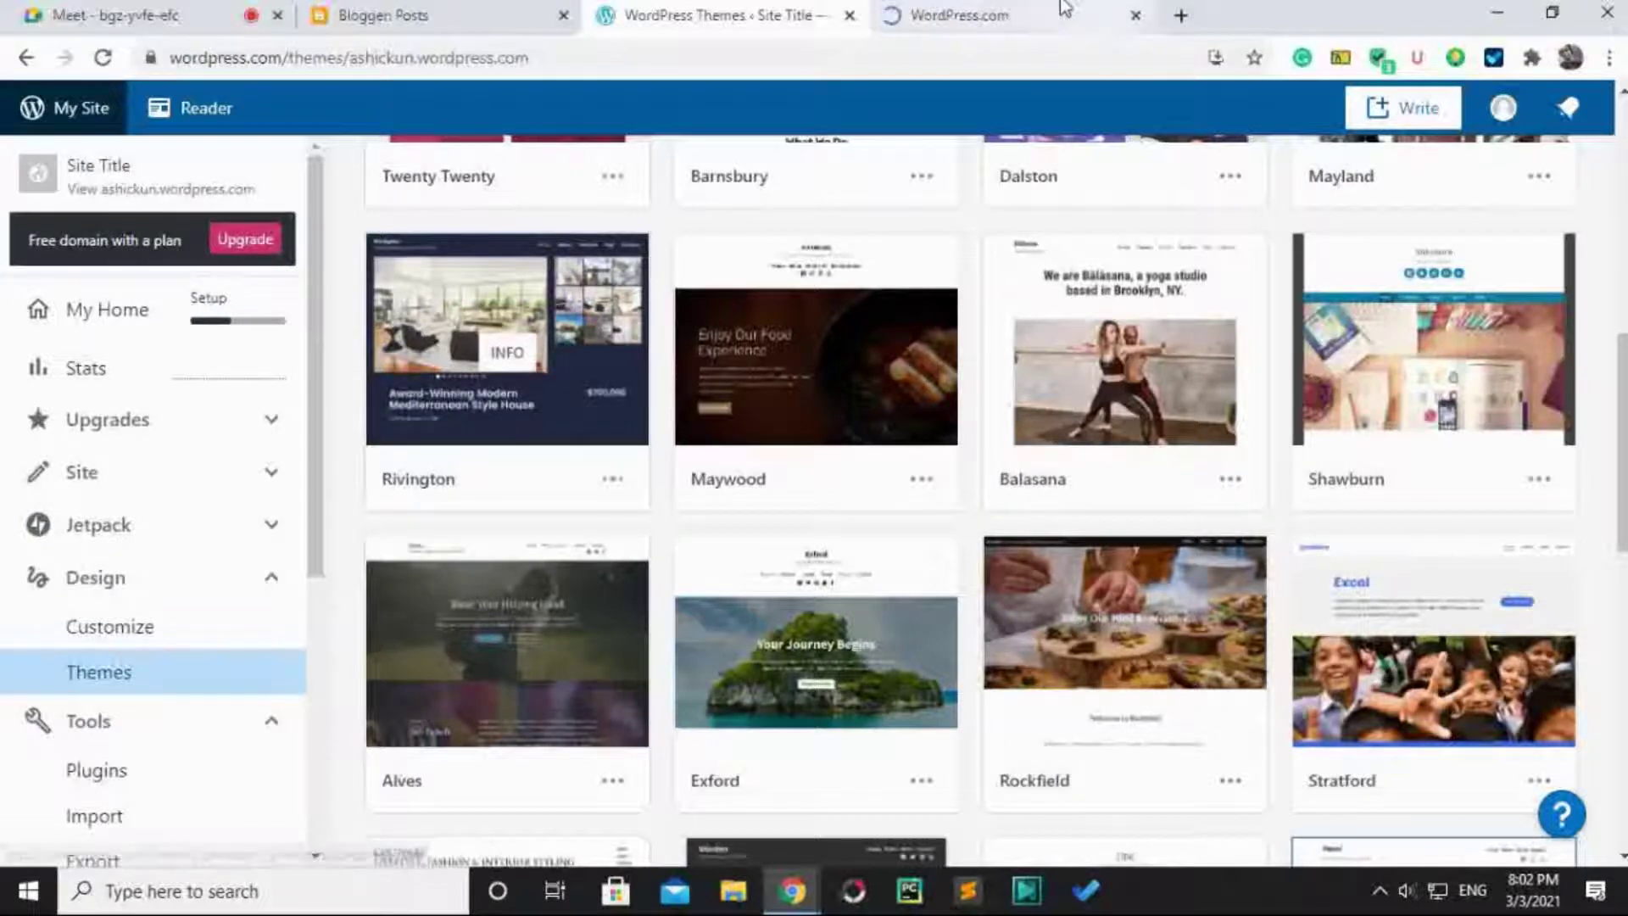
pyautogui.click(1018, 10)
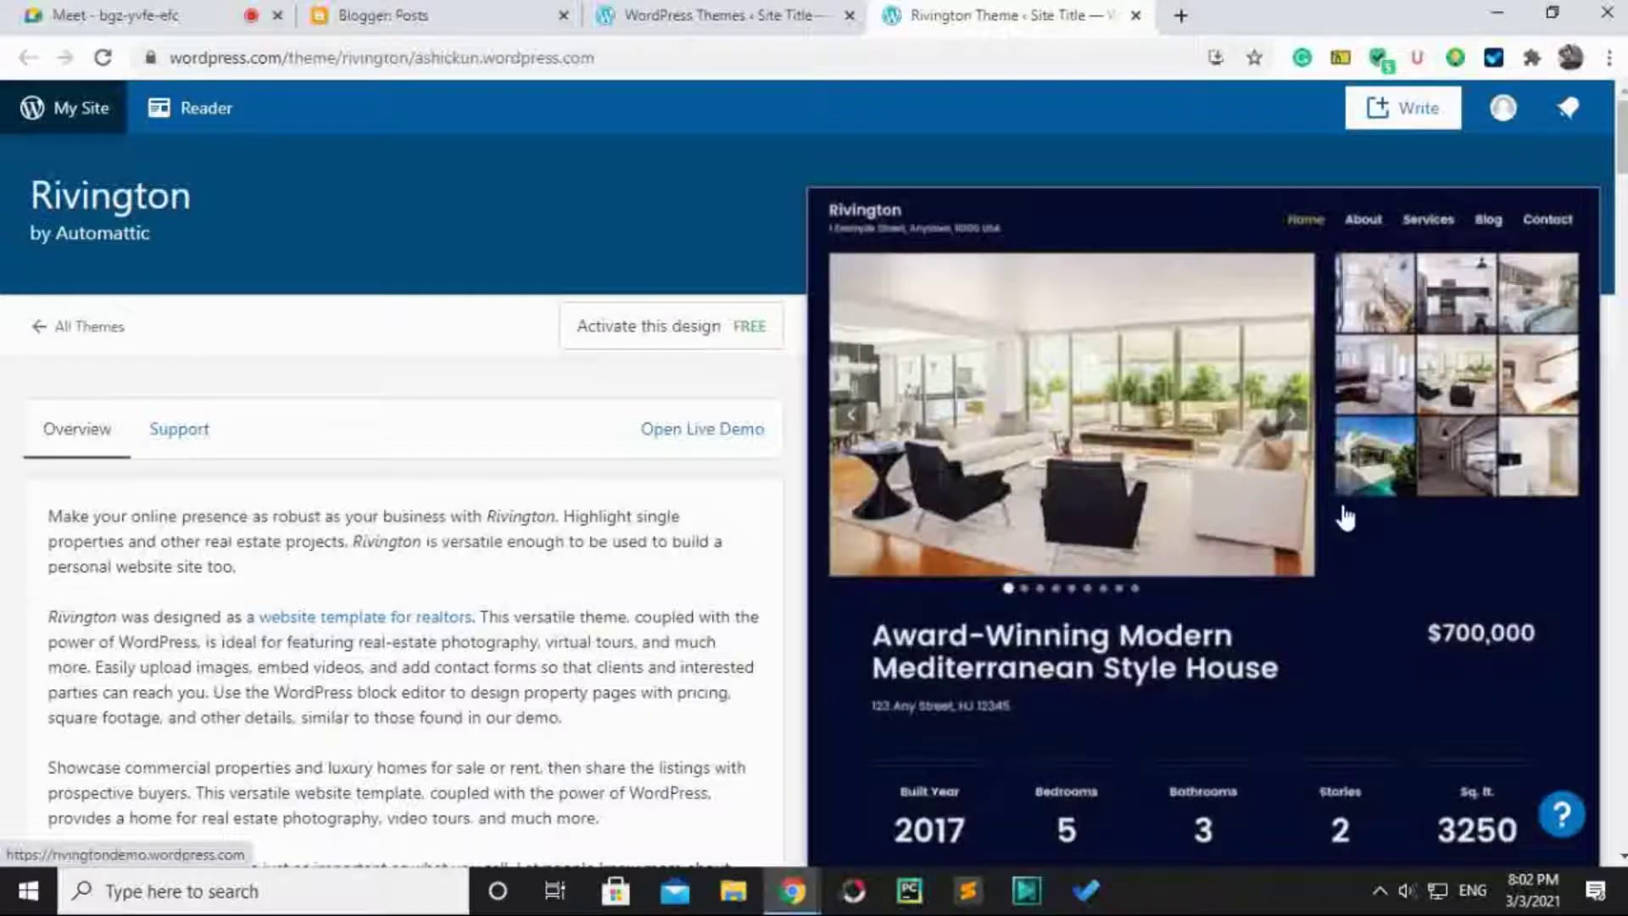
pyautogui.scroll(-2, 1344, 515)
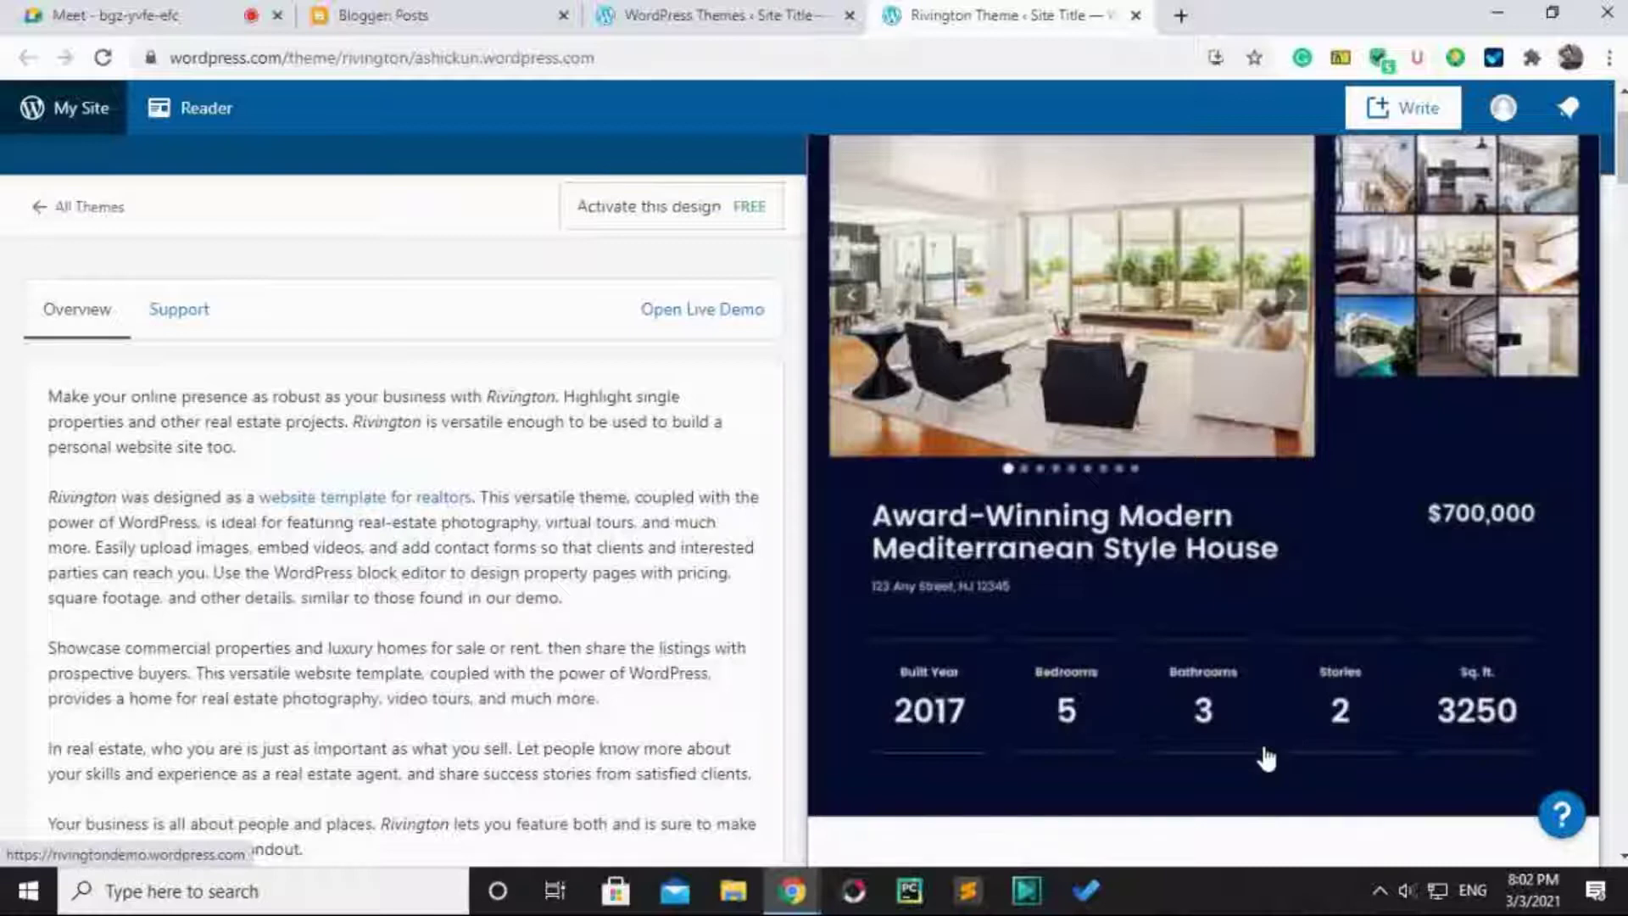
pyautogui.scroll(2, 1492, 564)
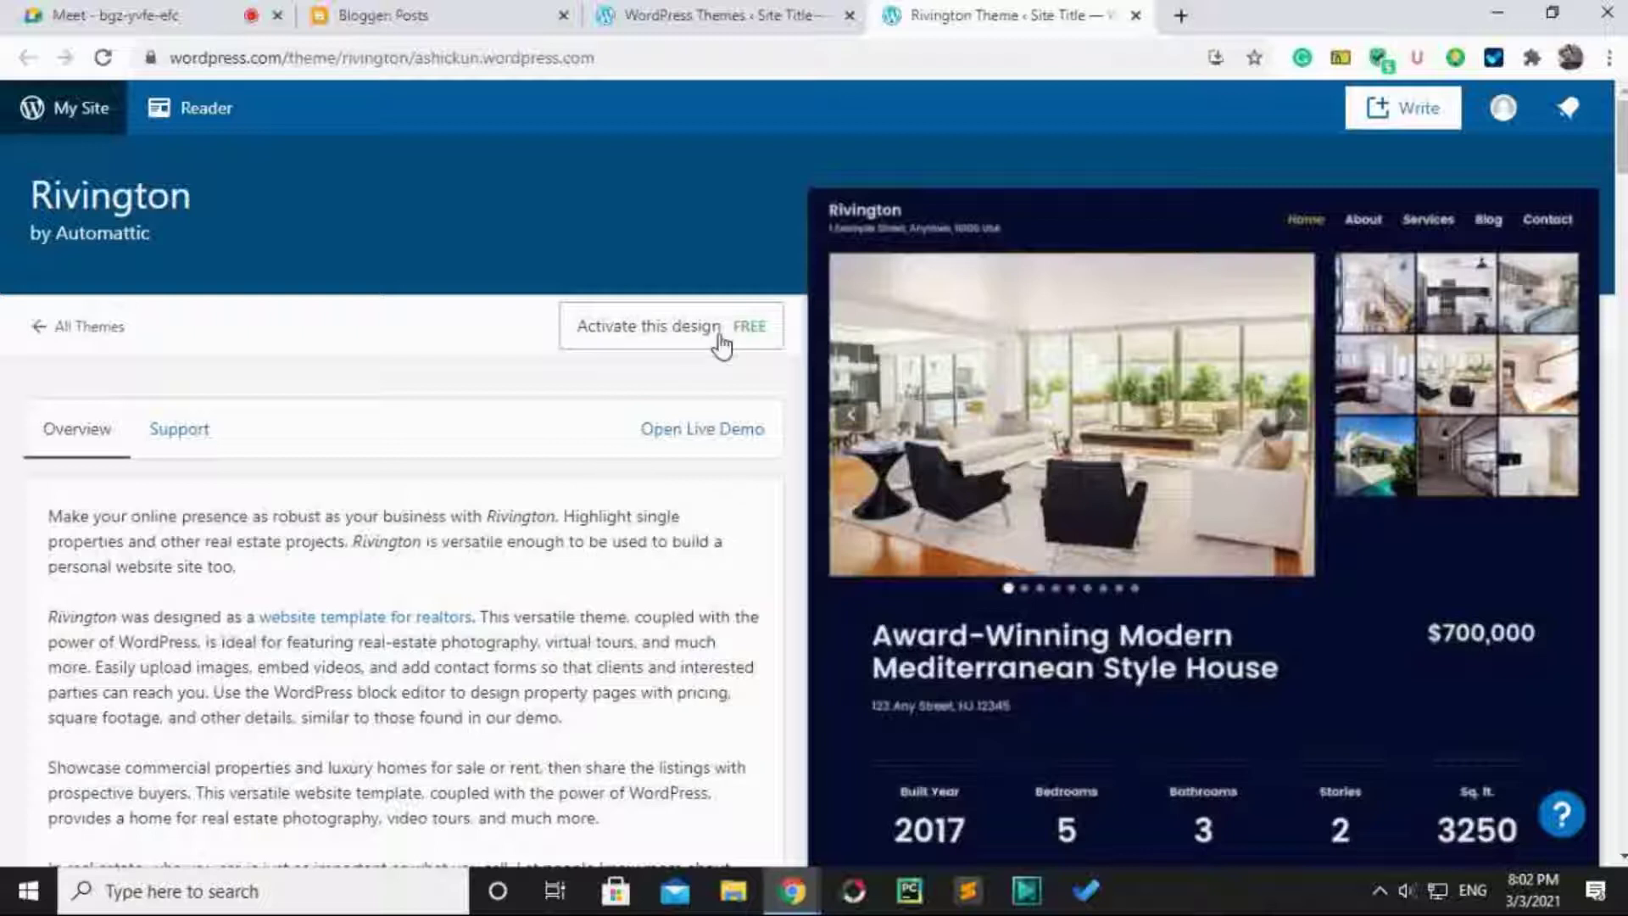
# Activate the Rivington design on the site without changing the homepage content.
pyautogui.click(687, 331)
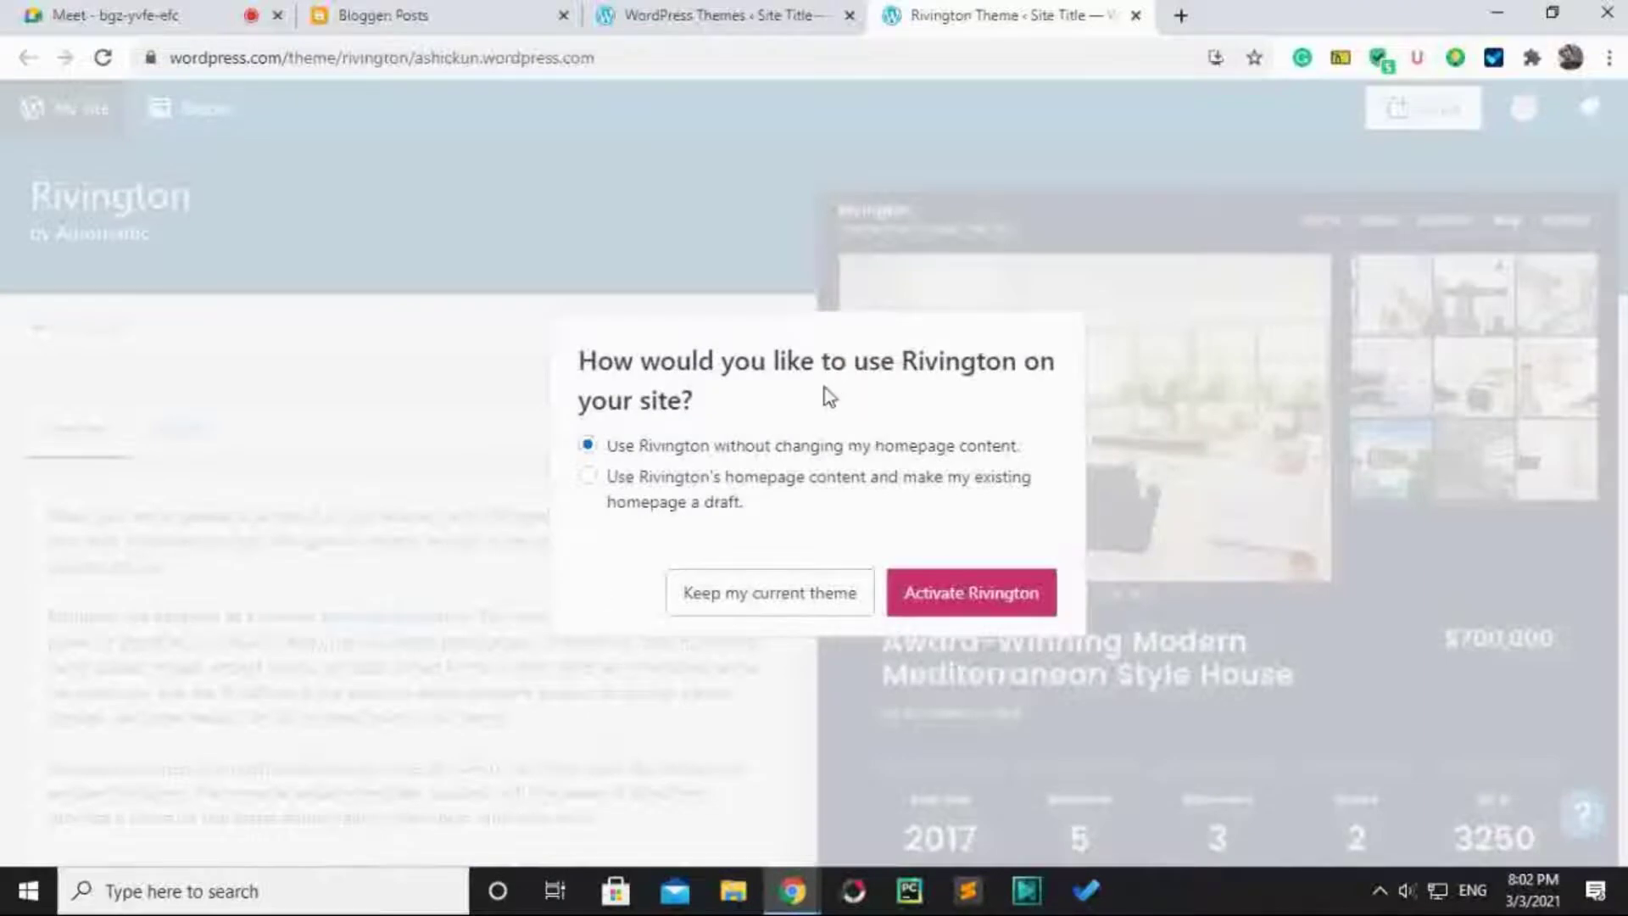
pyautogui.moveTo(750, 365); pyautogui.dragTo(941, 366)
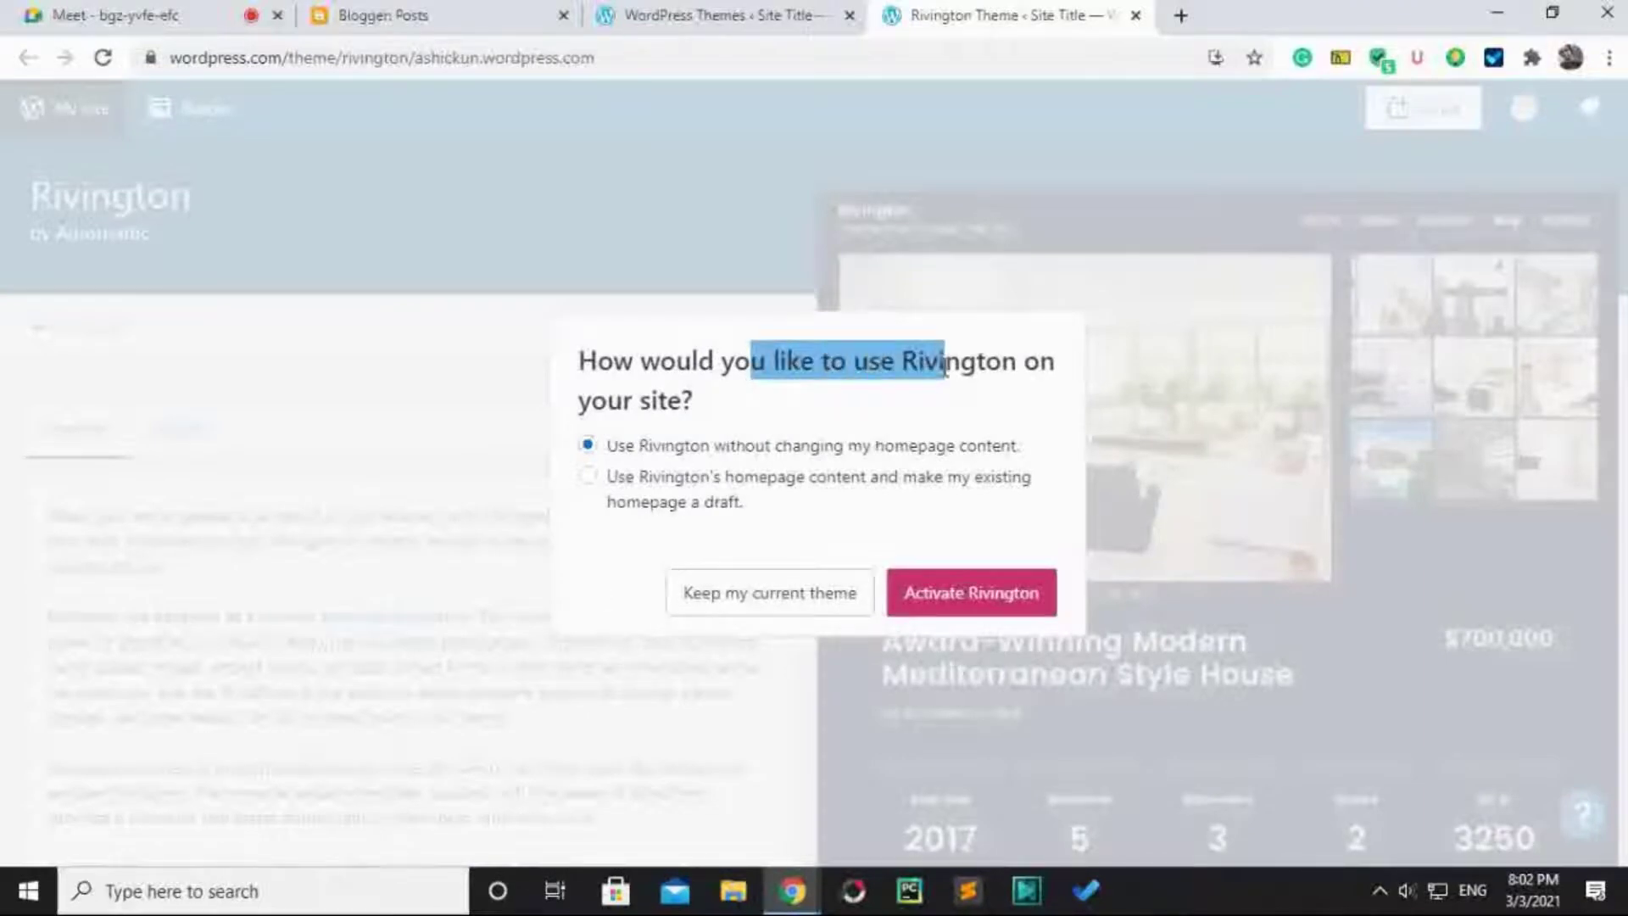
pyautogui.click(943, 370)
pyautogui.click(984, 602)
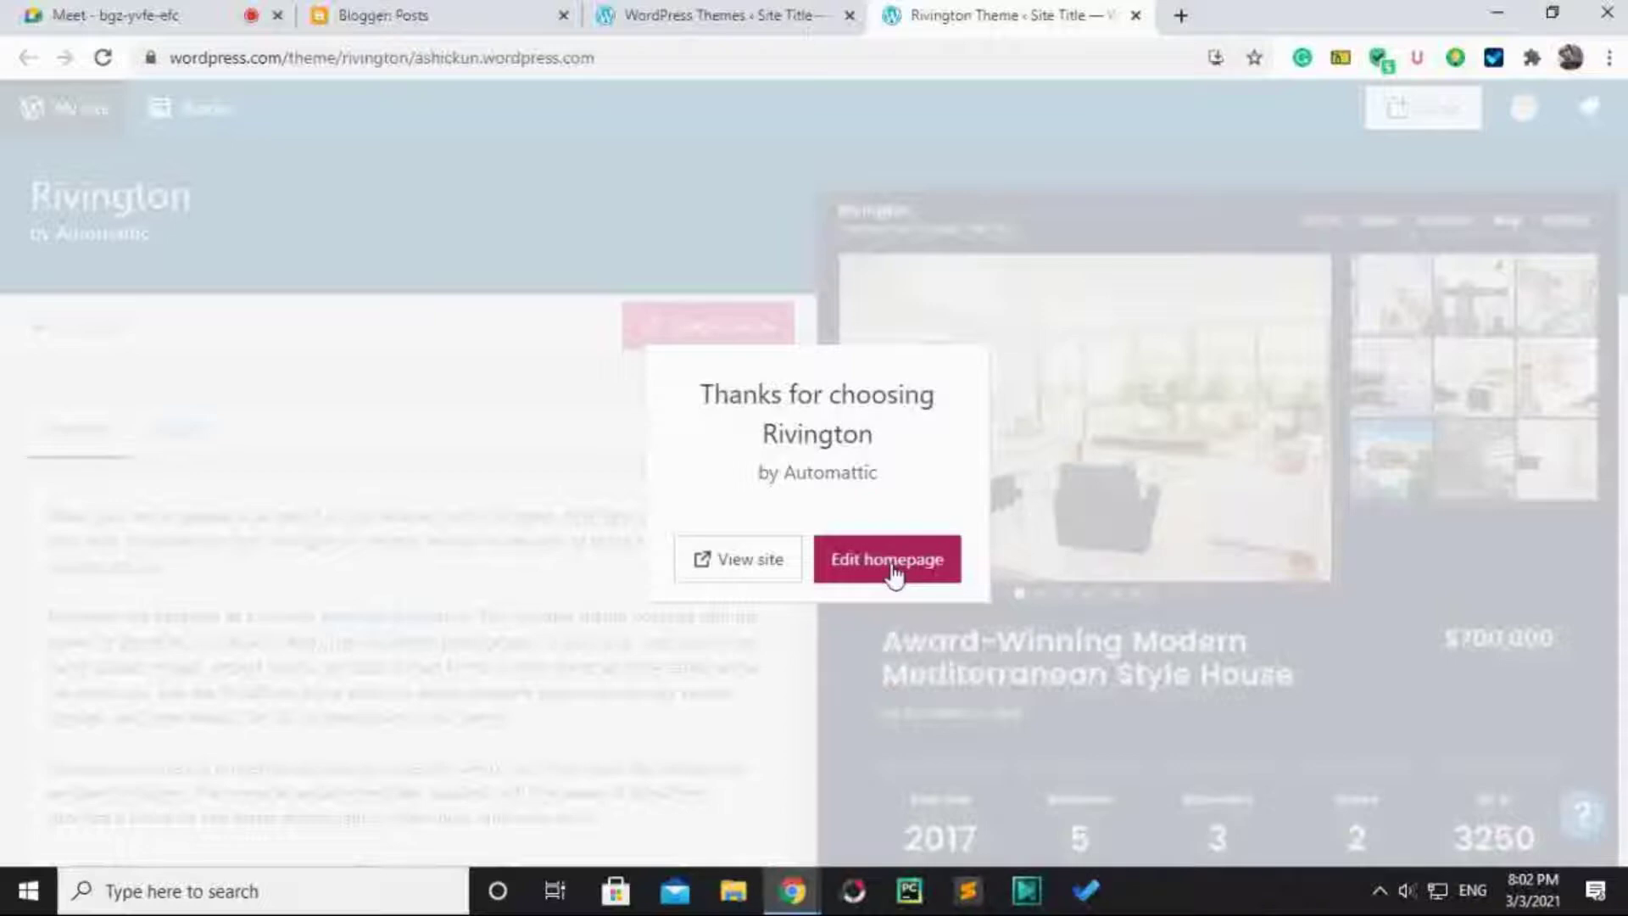
# View the live site in the Rivington theme, examining the homepage from its header to the blog posts and subscribe section.
pyautogui.click(744, 561)
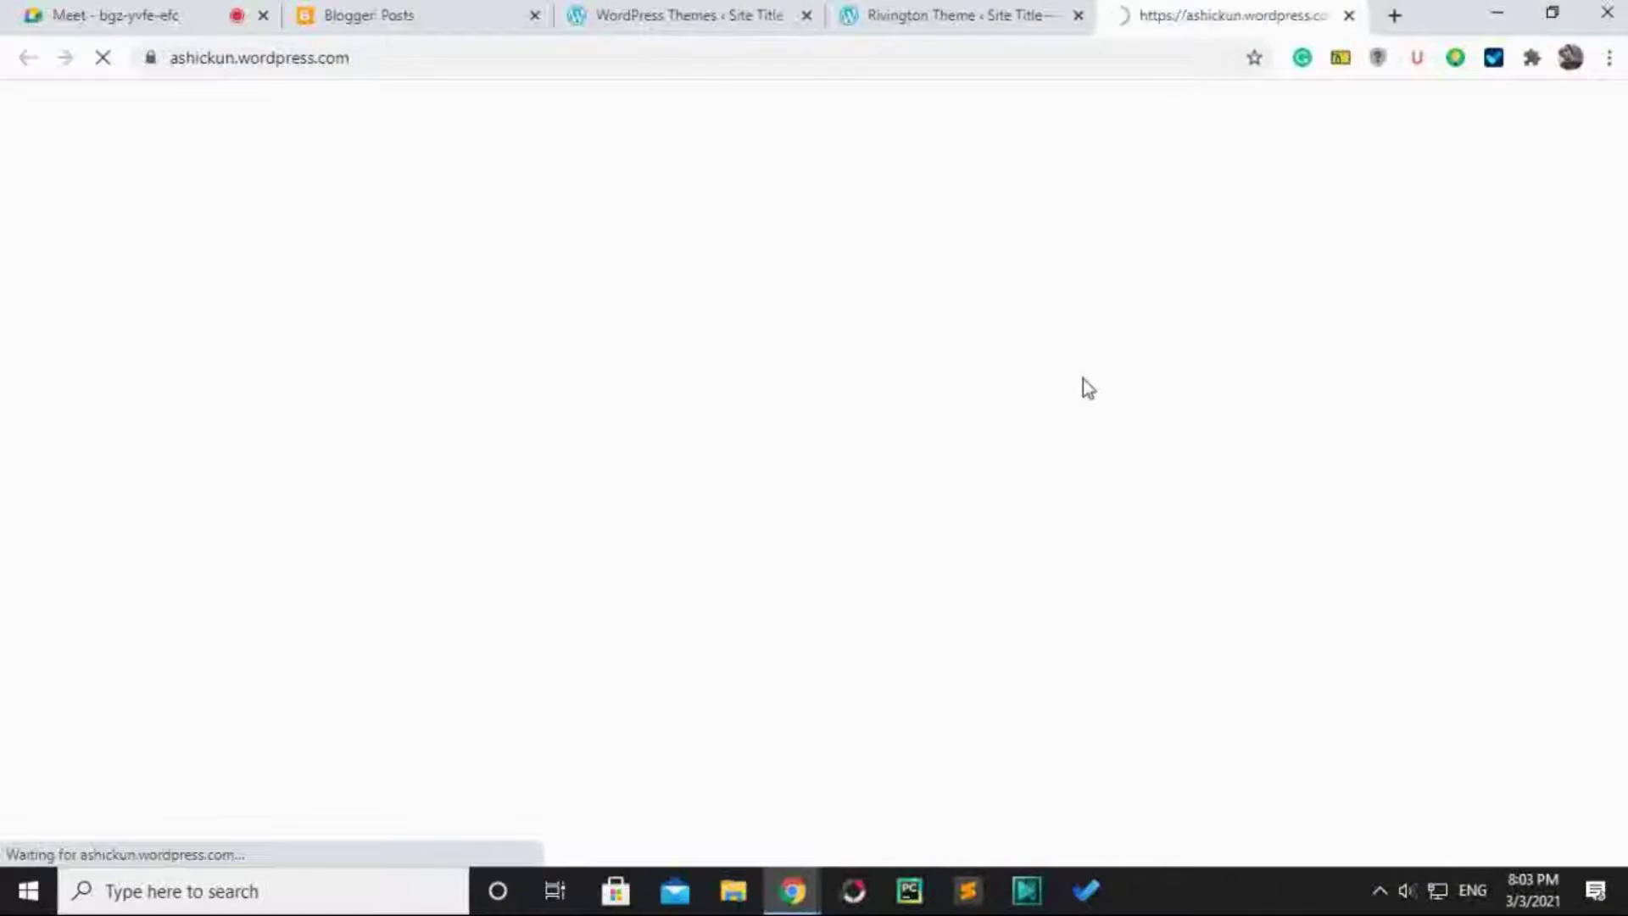
pyautogui.scroll(-1, 683, 419)
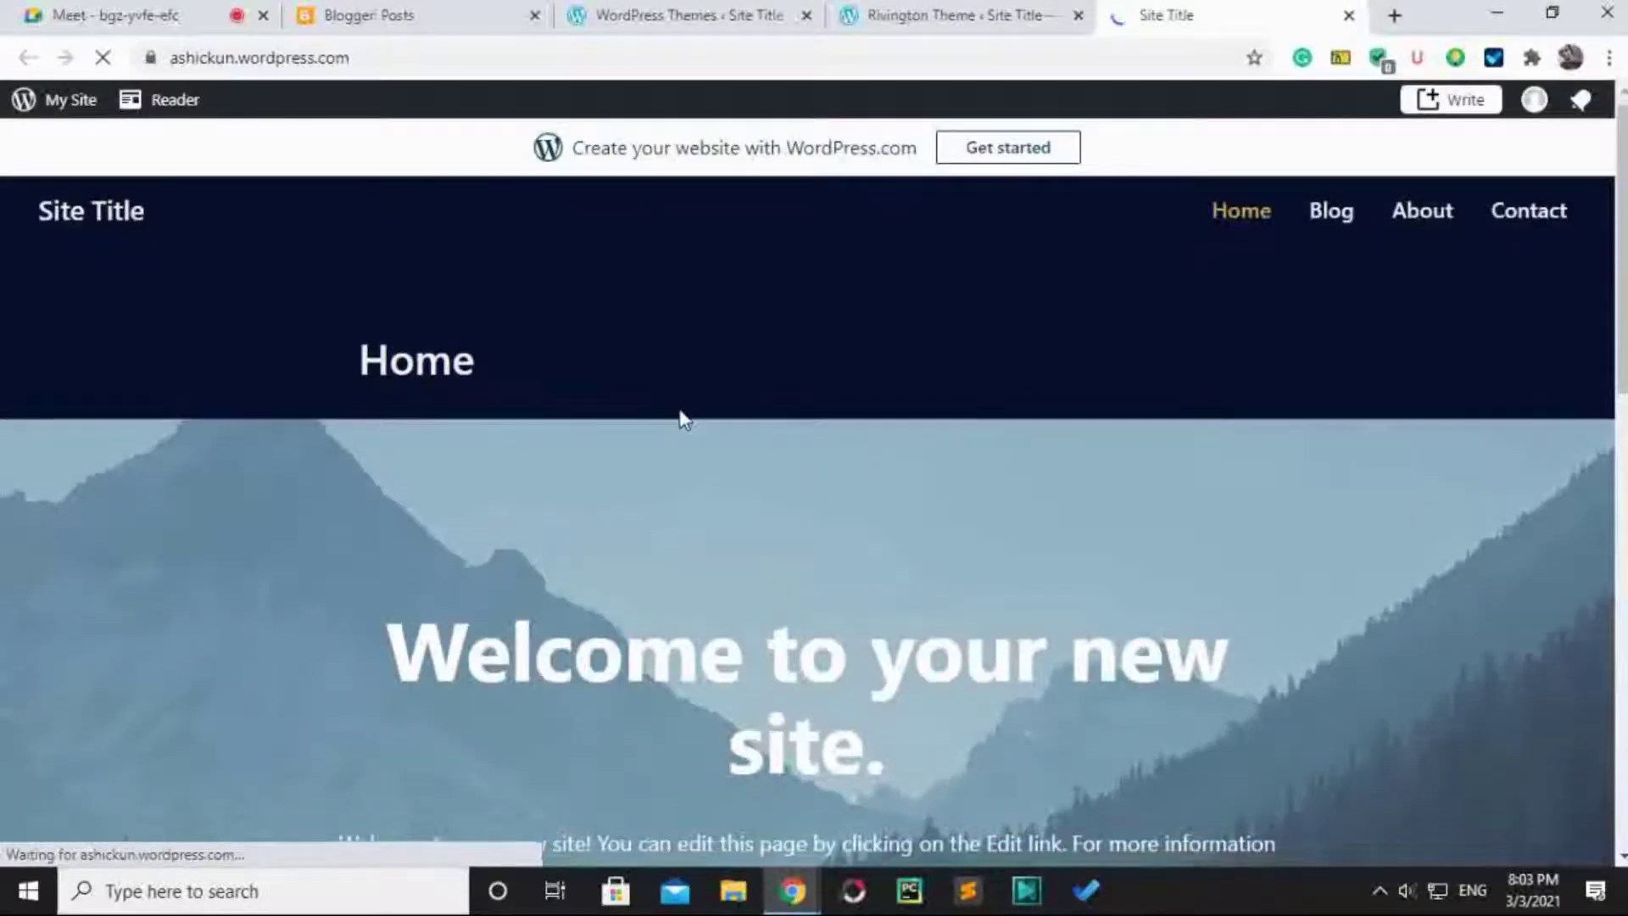
pyautogui.scroll(1, 686, 437)
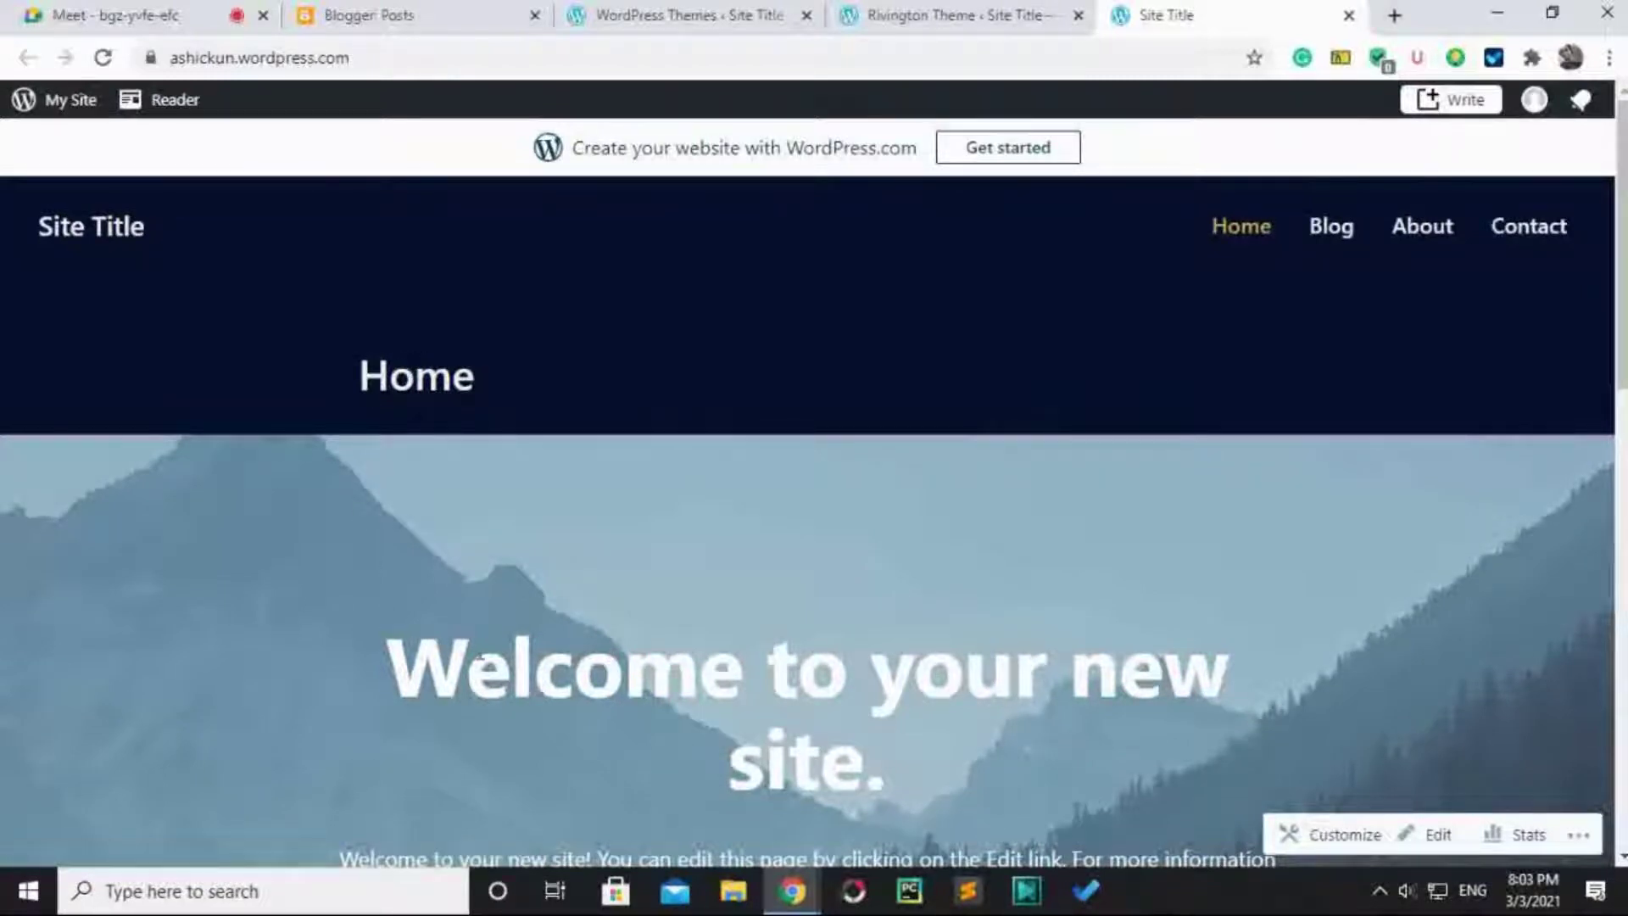
pyautogui.scroll(-8, 907, 611)
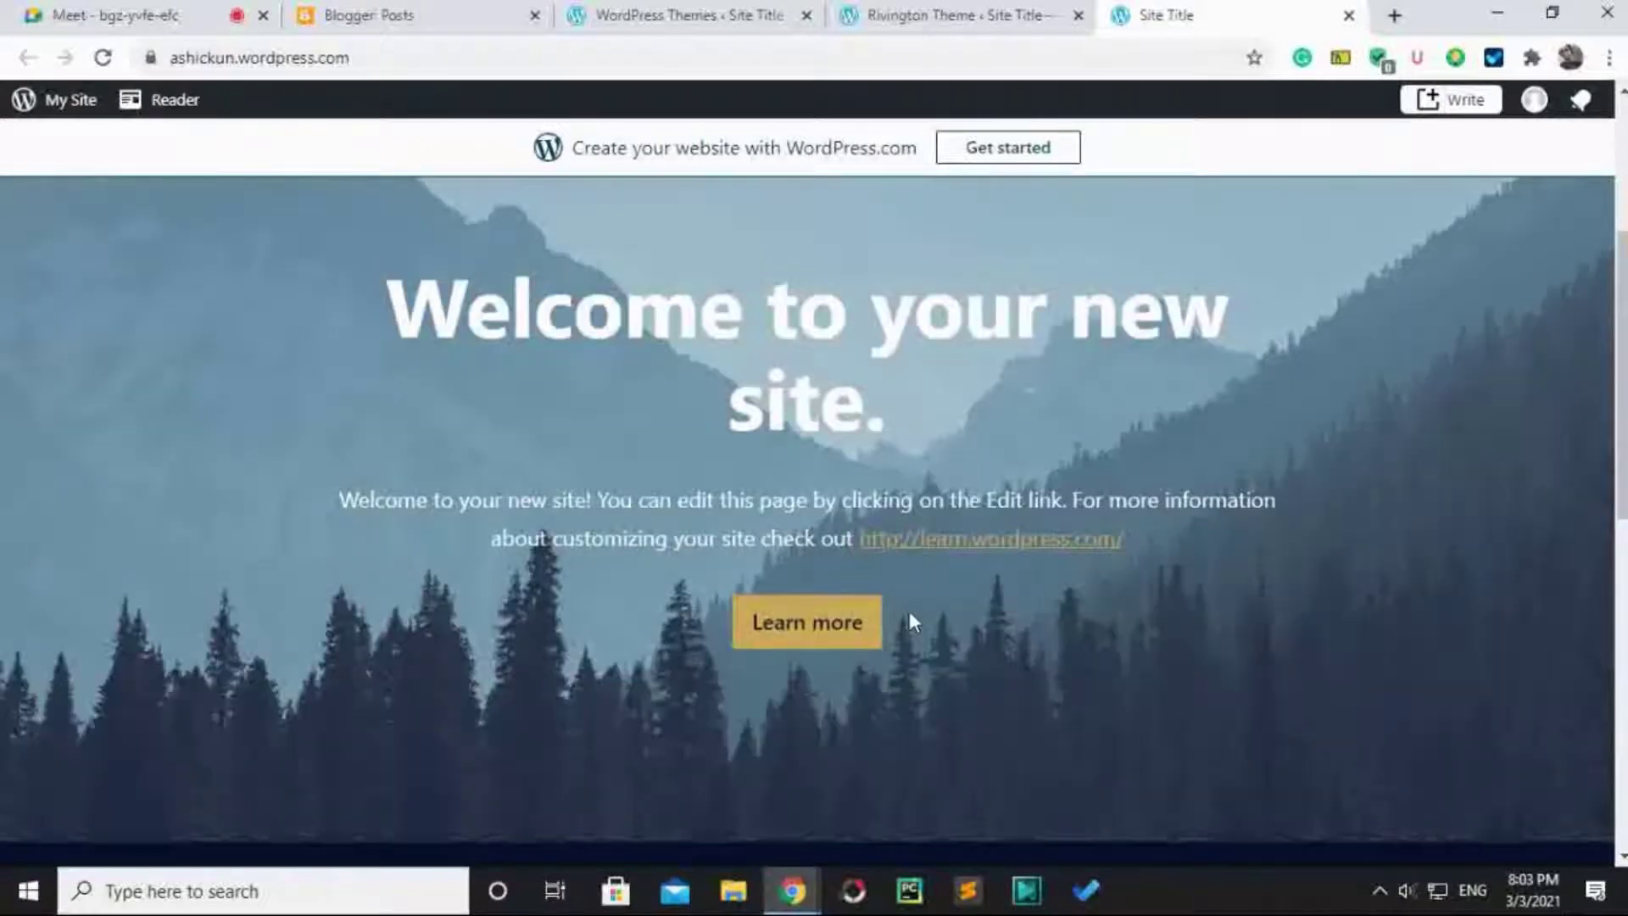
pyautogui.scroll(-3, 894, 609)
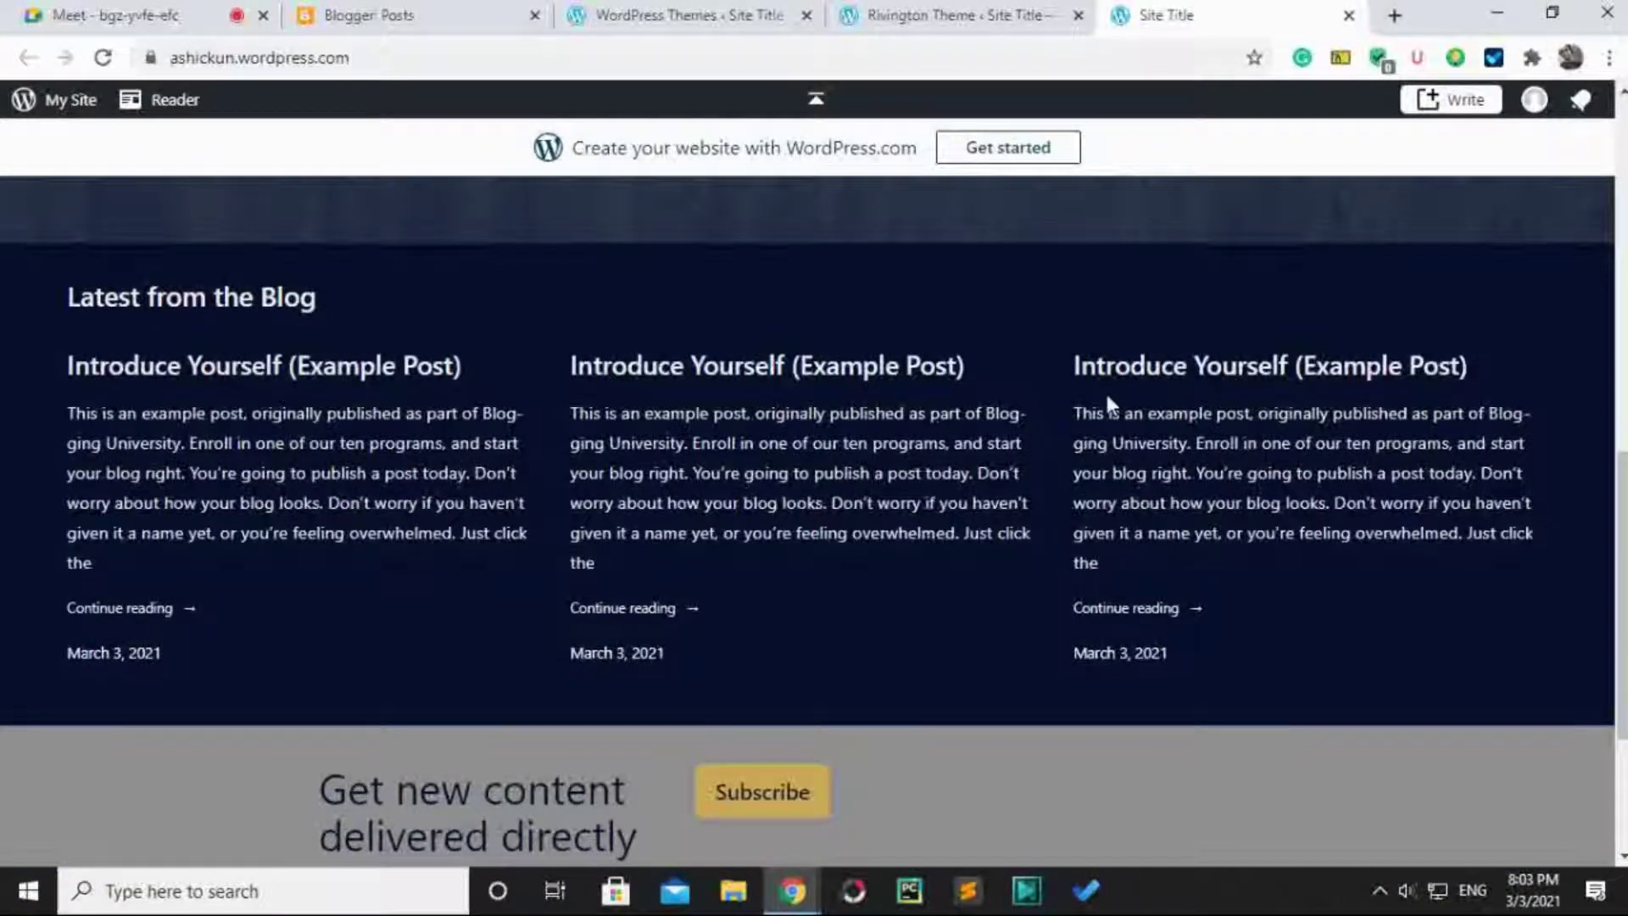
pyautogui.scroll(-2, 1078, 549)
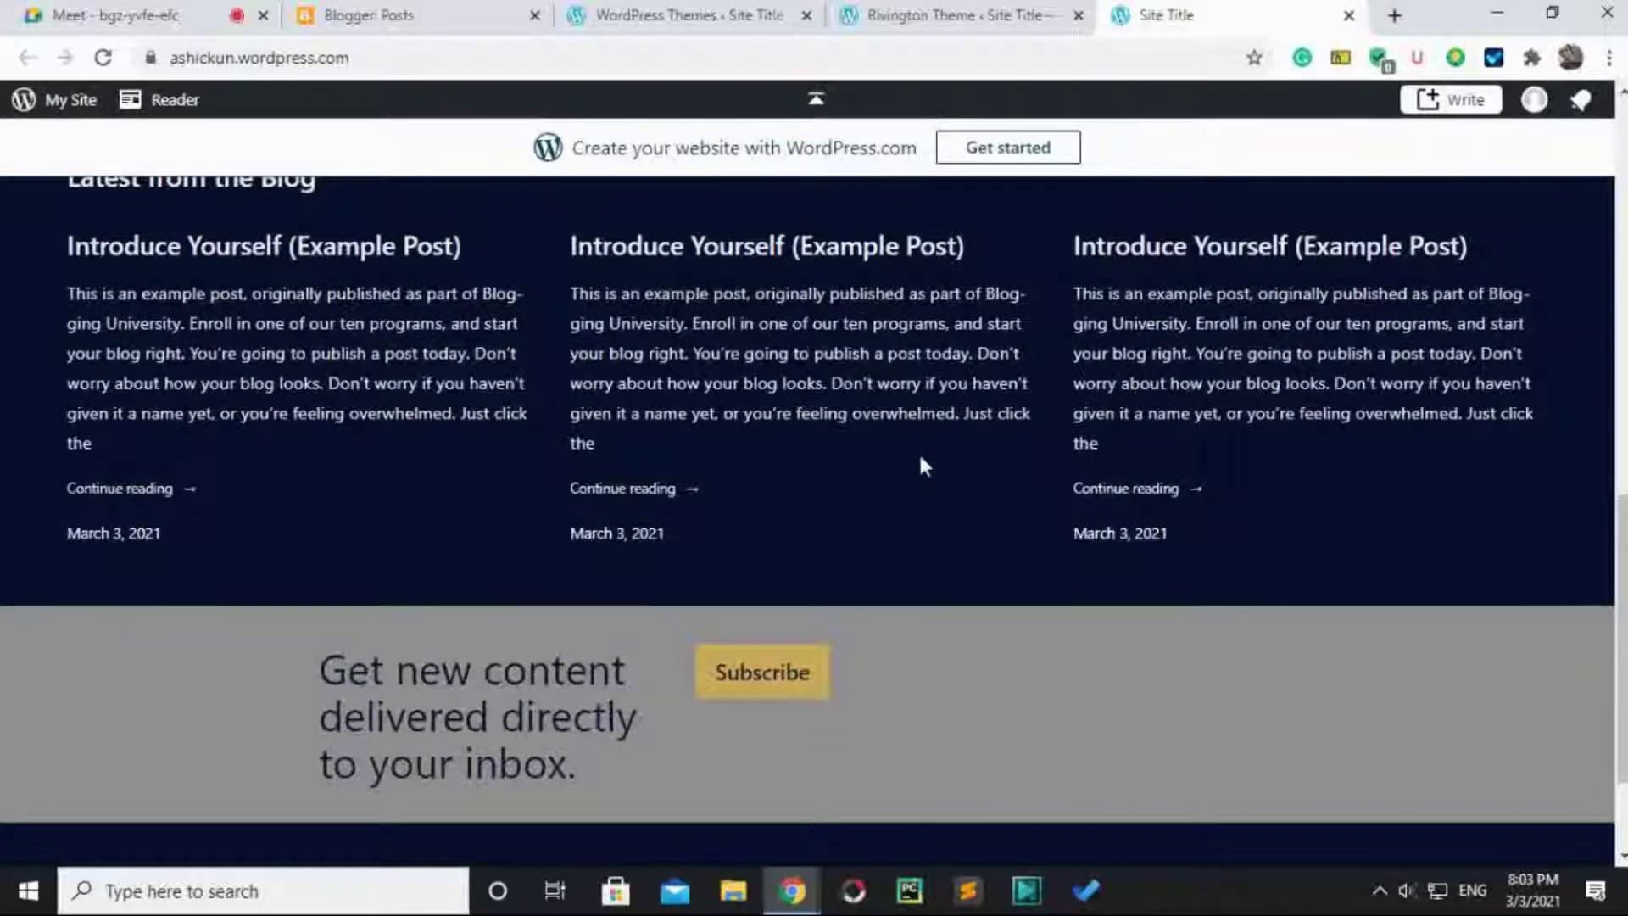
pyautogui.scroll(-3, 933, 484)
pyautogui.scroll(10, 948, 496)
# Return to the Rivington theme's browser tab and open the homepage for editing.
pyautogui.click(950, 15)
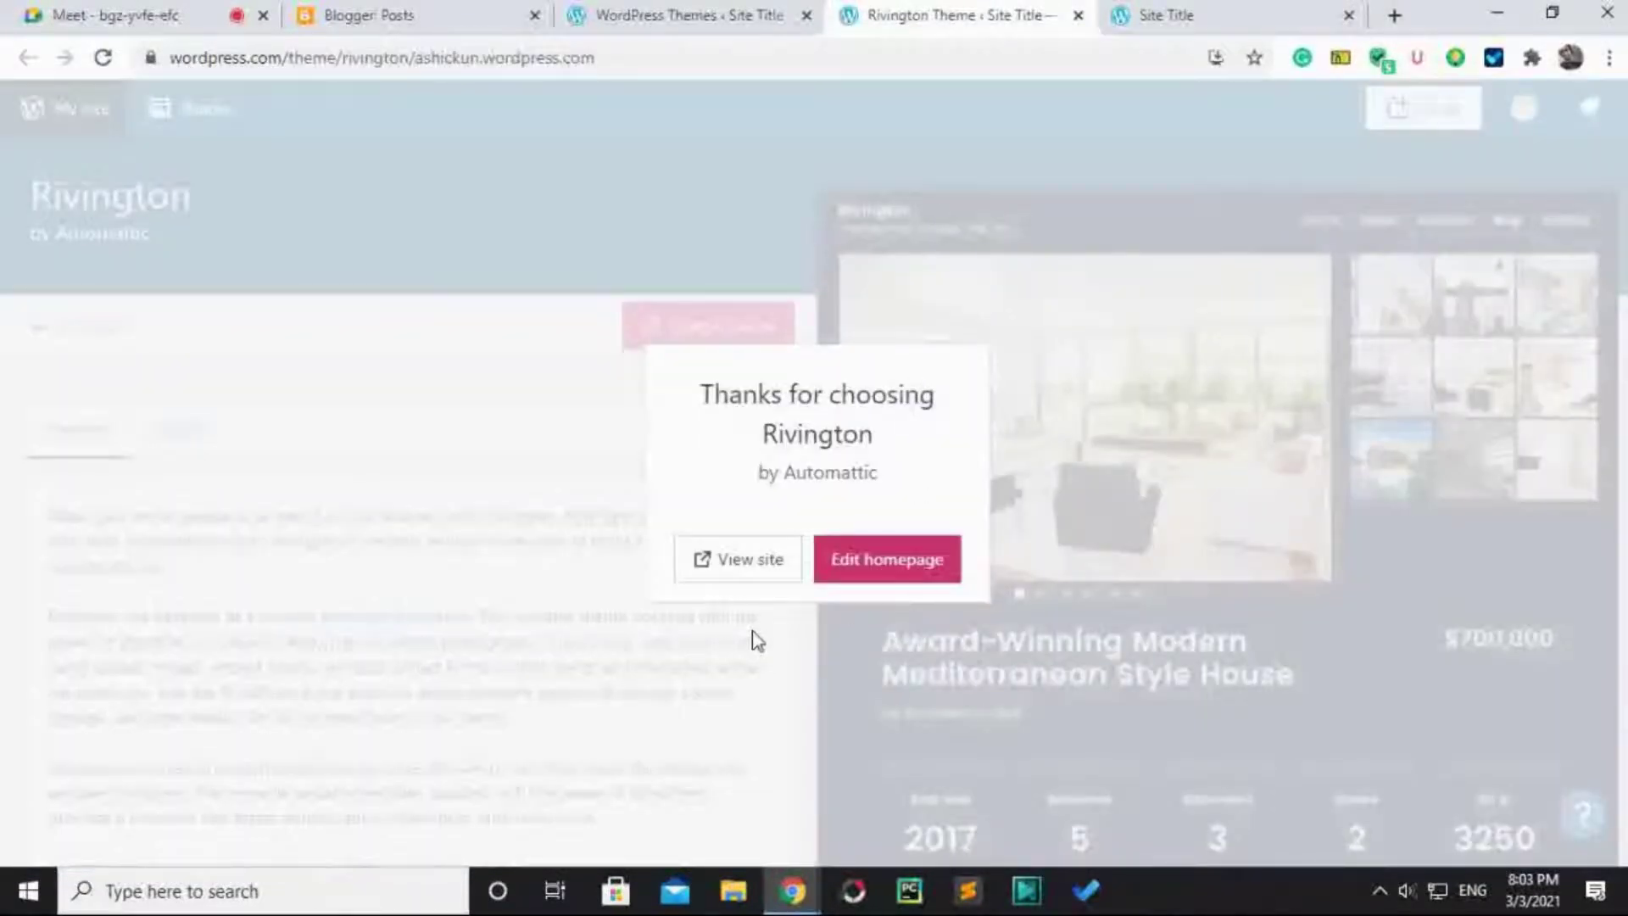
pyautogui.moveTo(703, 395); pyautogui.dragTo(856, 428)
pyautogui.click(794, 473)
pyautogui.click(878, 563)
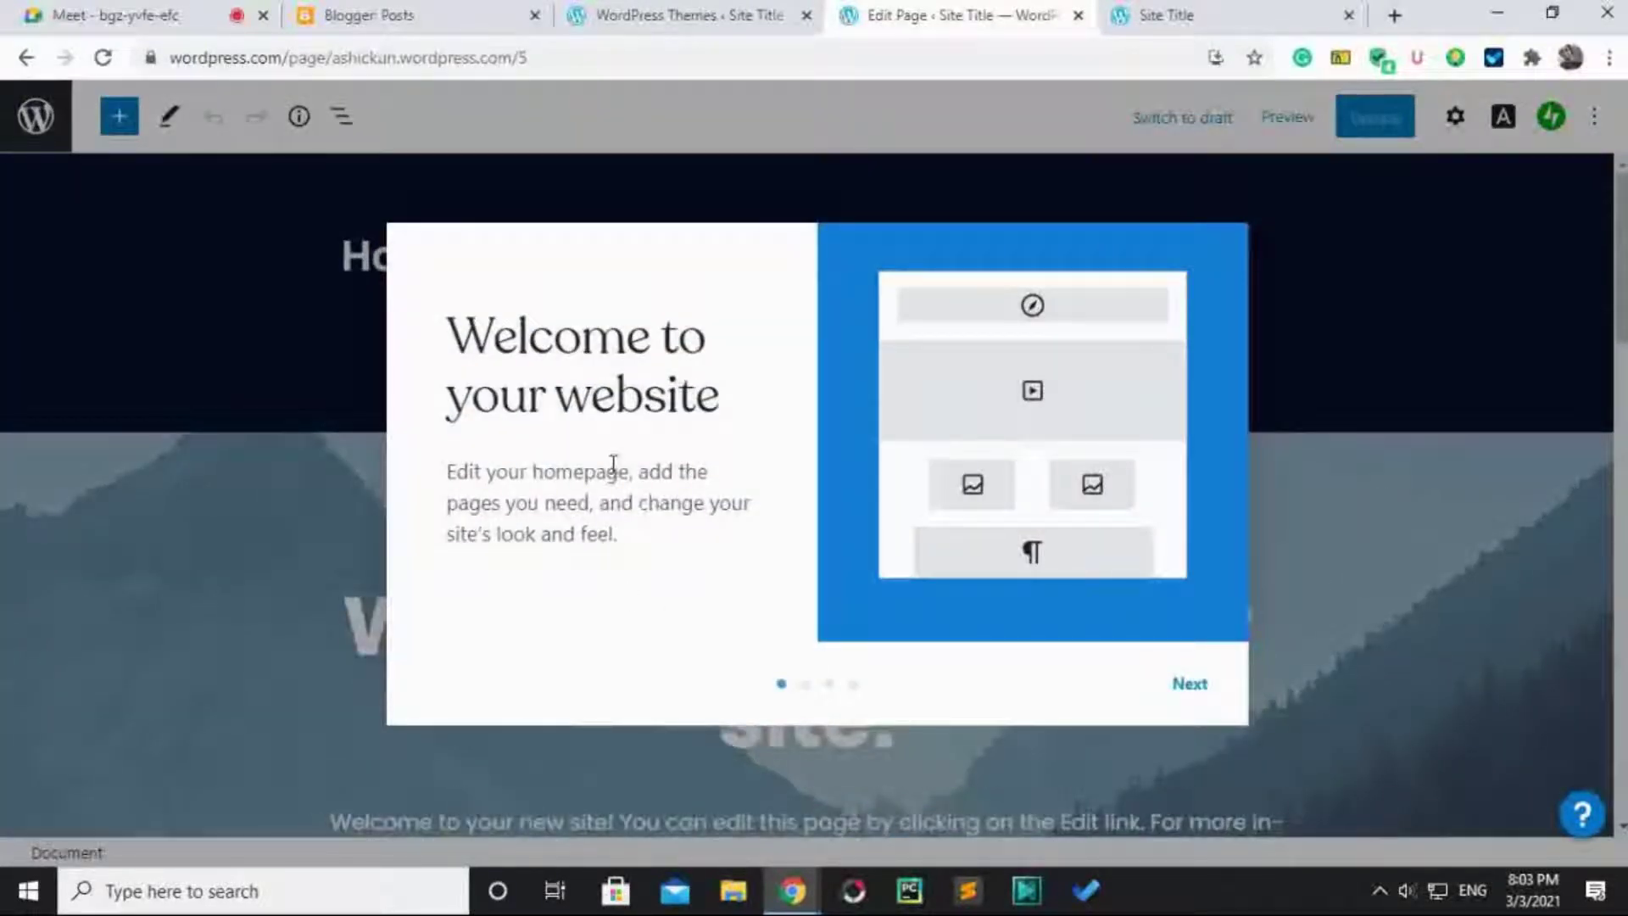
# Go through the editor's welcome guide to its end and look over the homepage content down to the subscribe section.
pyautogui.click(1177, 688)
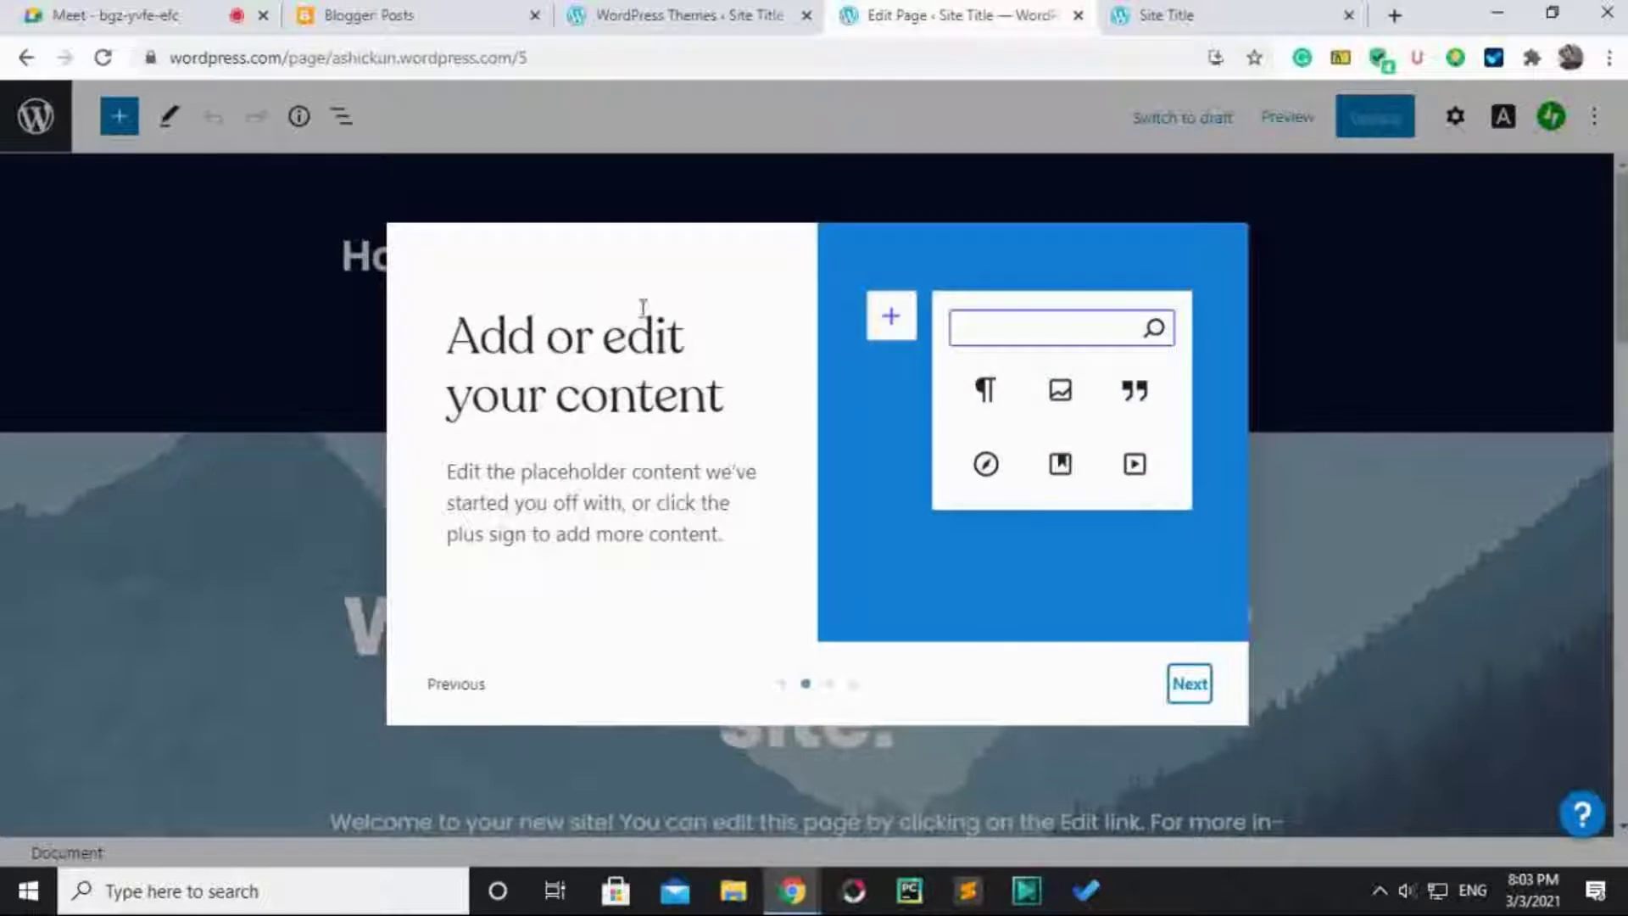
pyautogui.click(1197, 689)
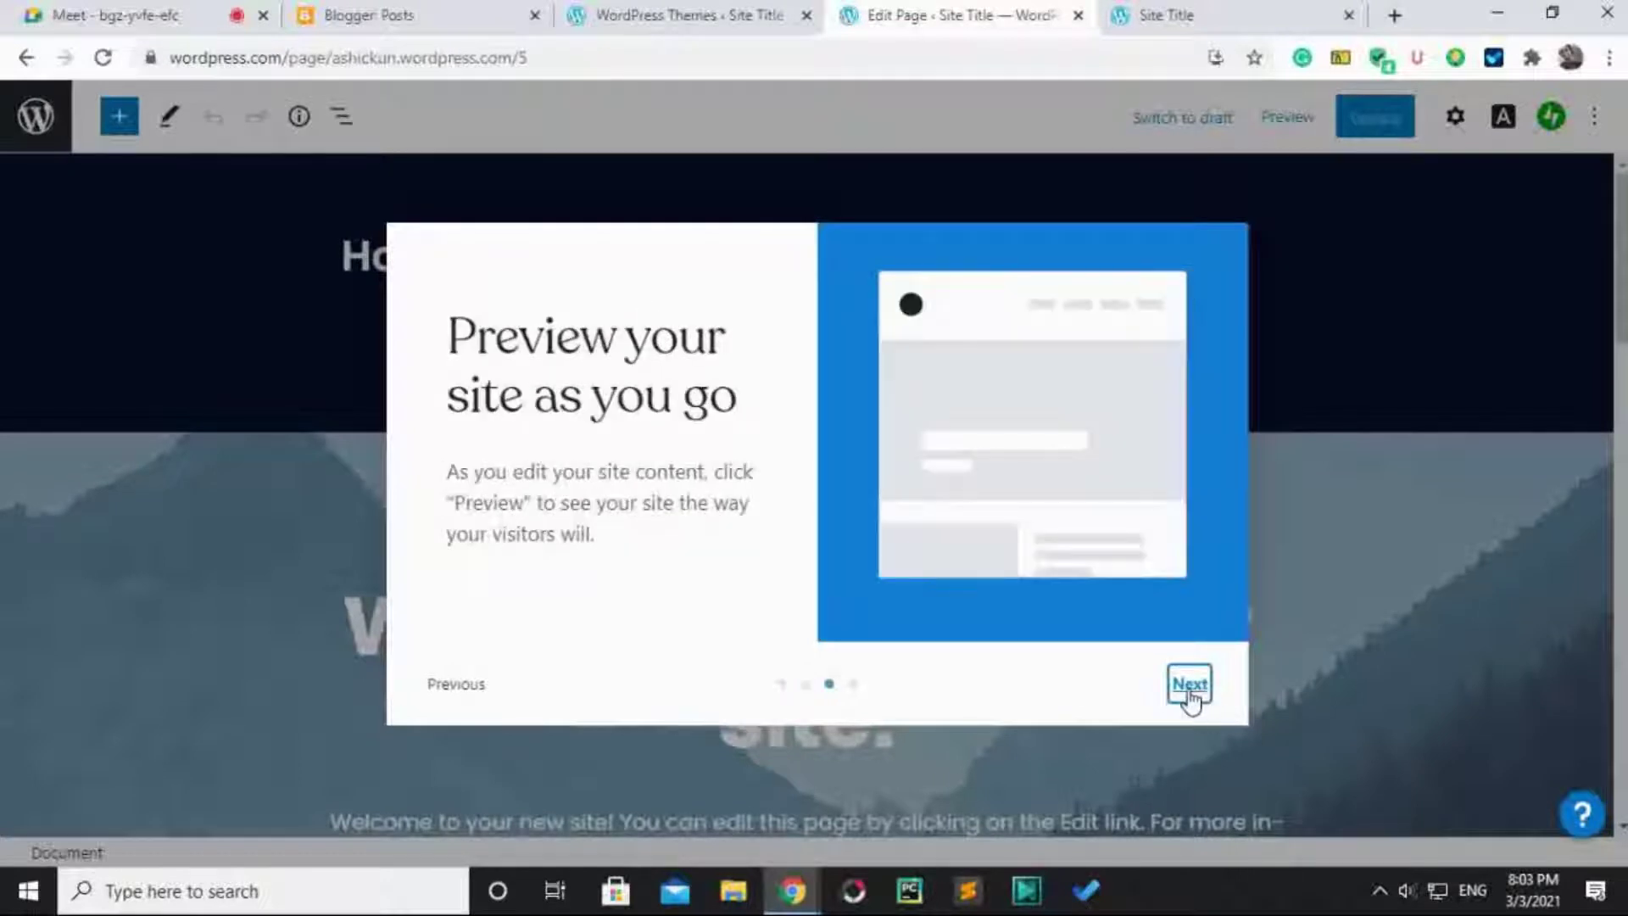
pyautogui.click(1190, 687)
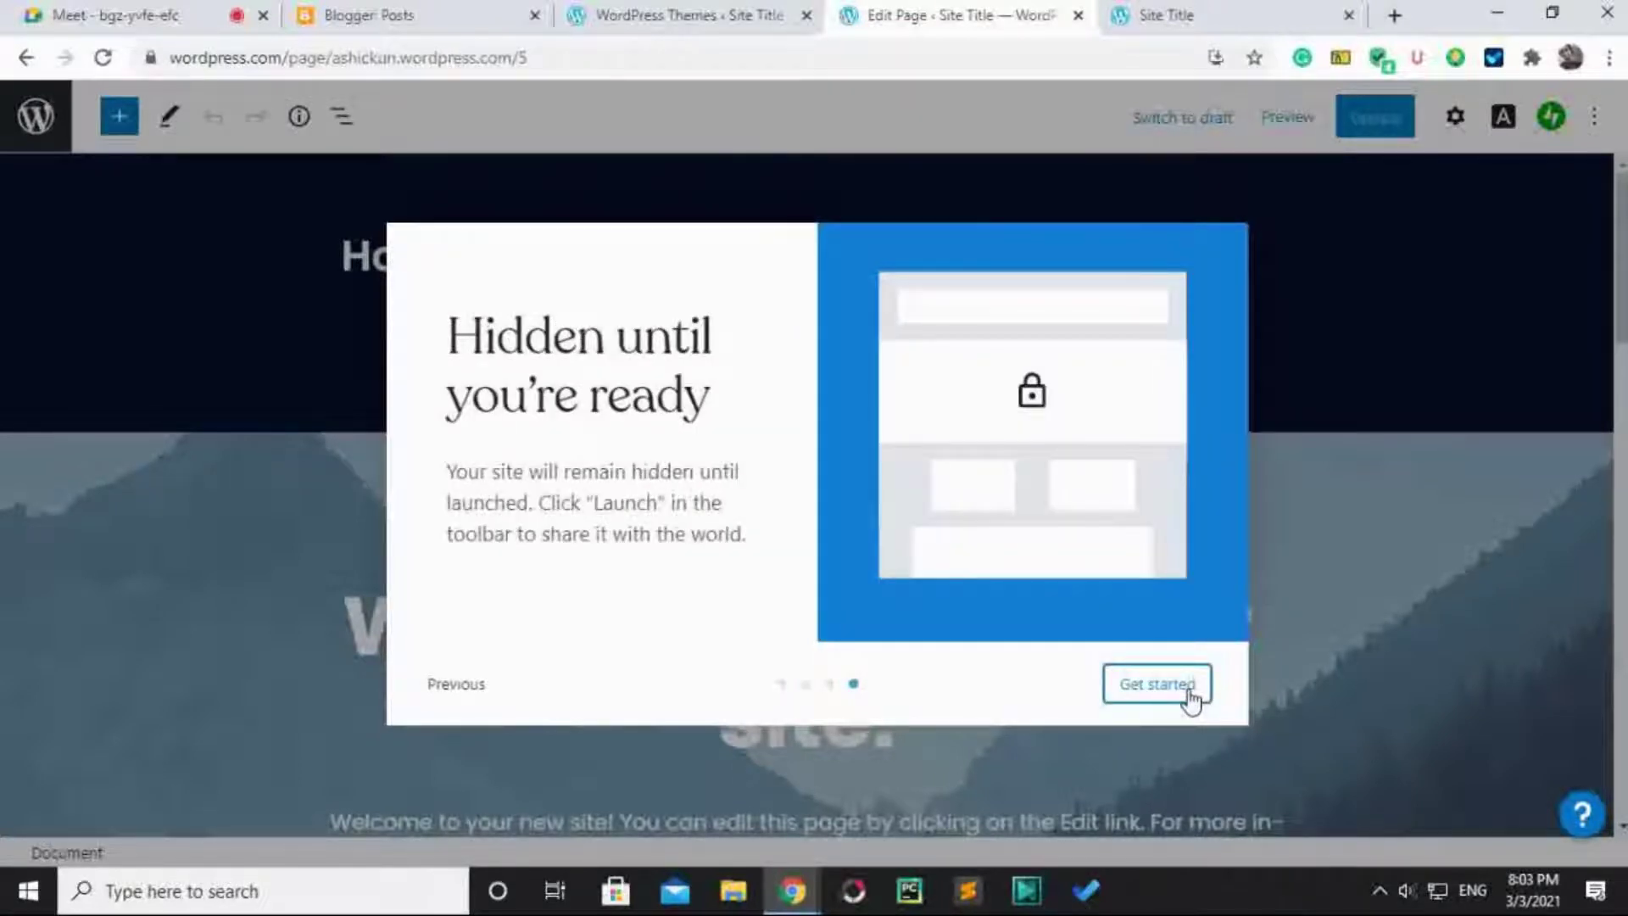
pyautogui.click(1189, 688)
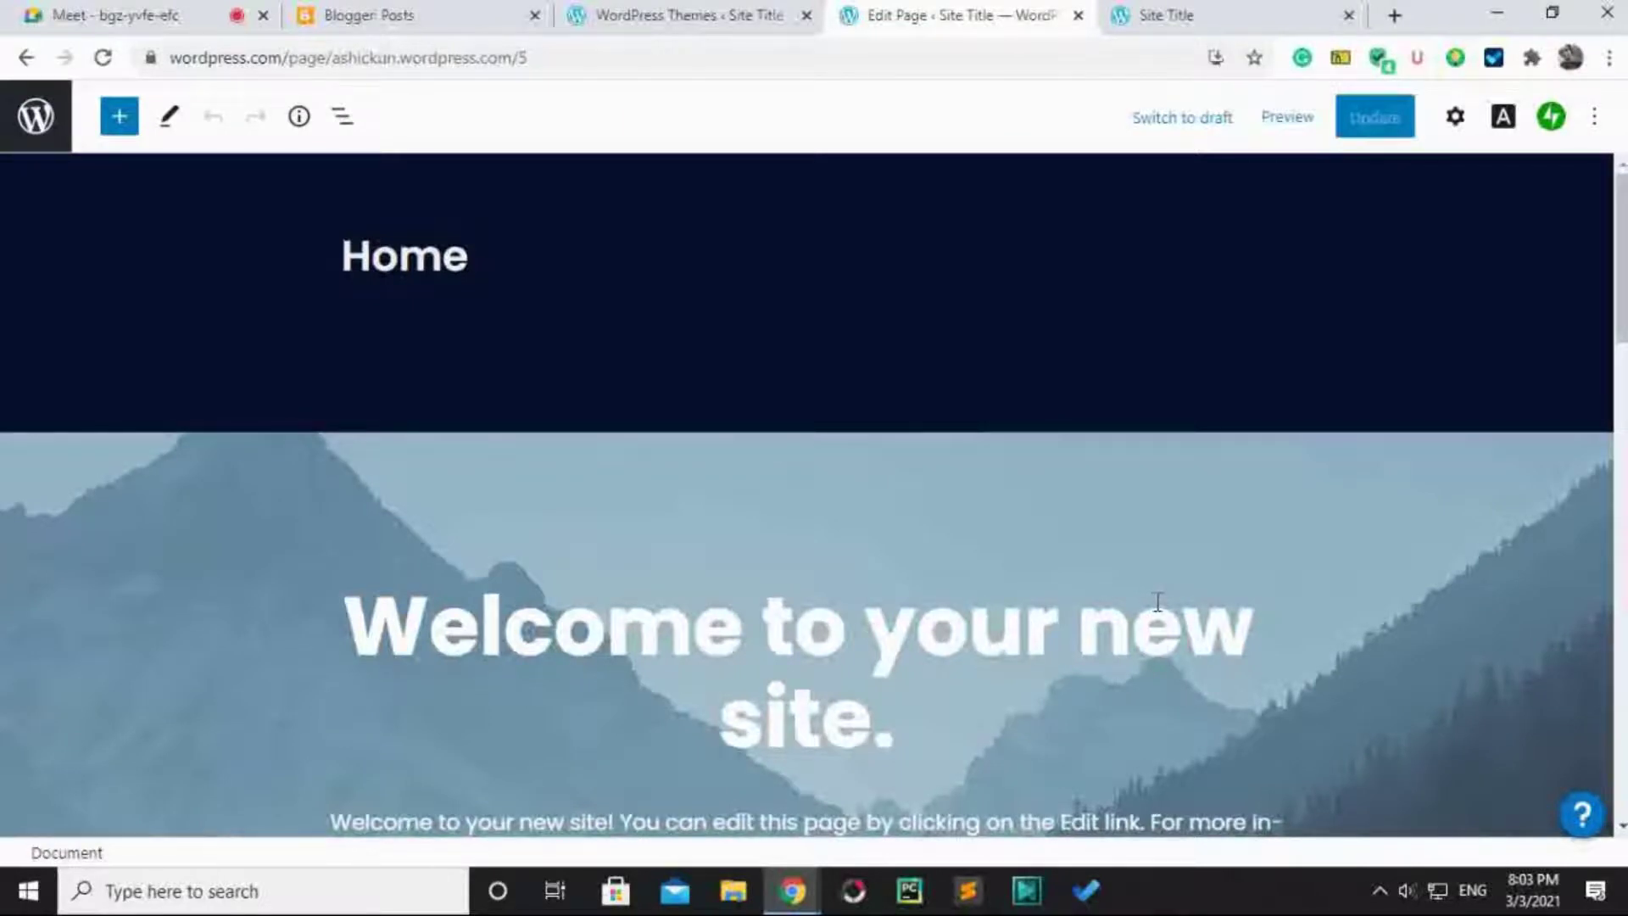
pyautogui.scroll(-6, 1142, 602)
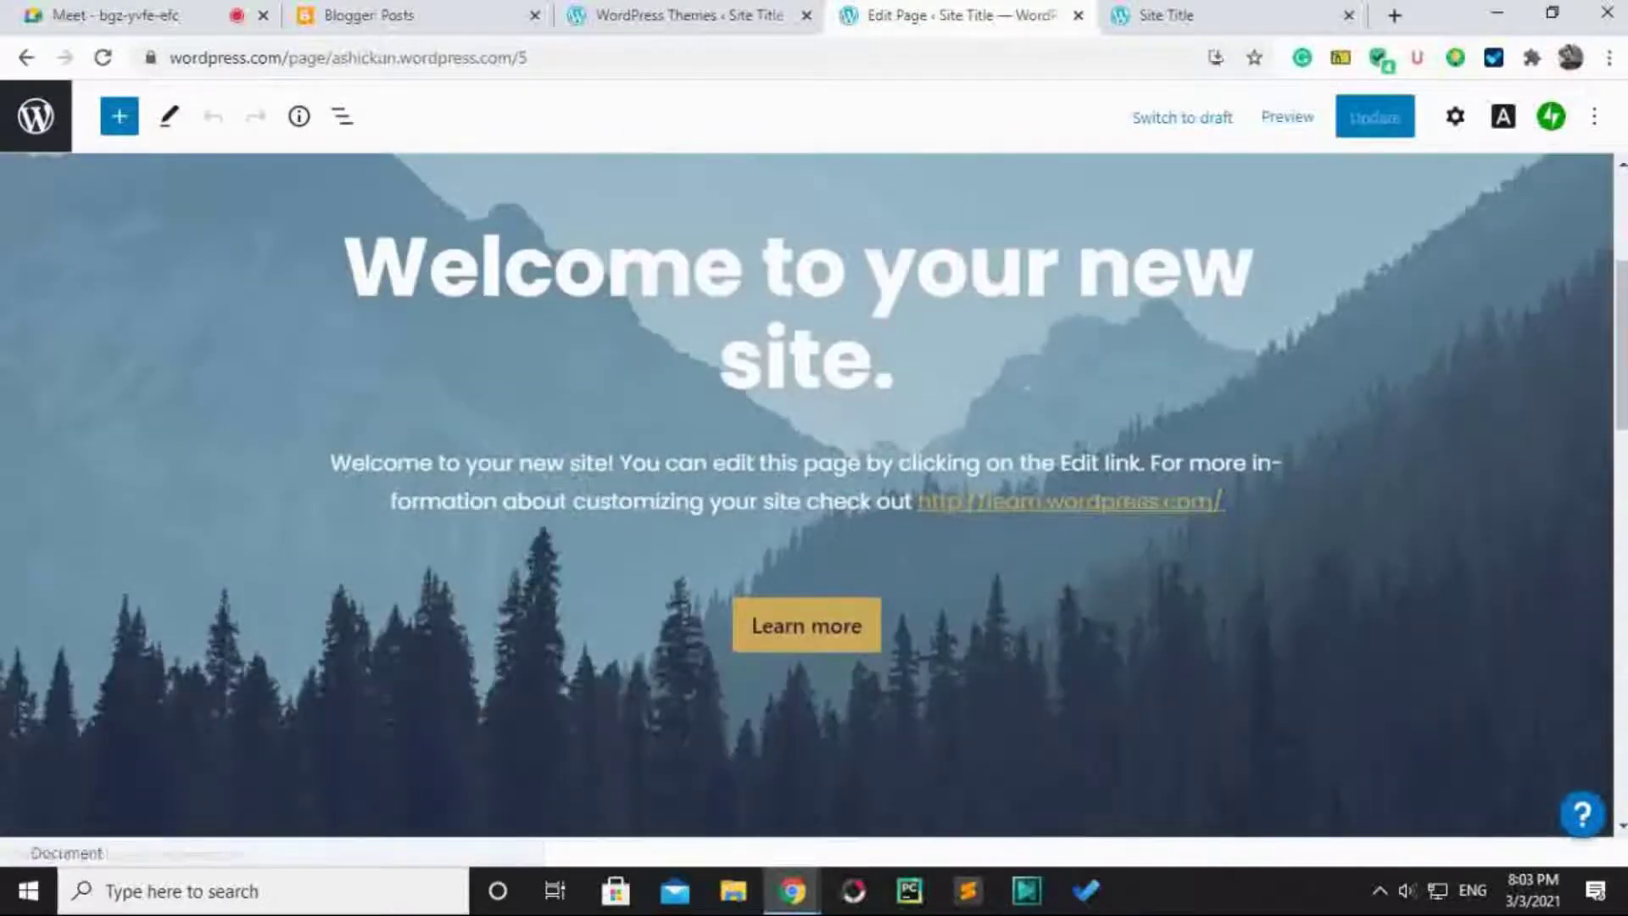
pyautogui.scroll(-15, 901, 562)
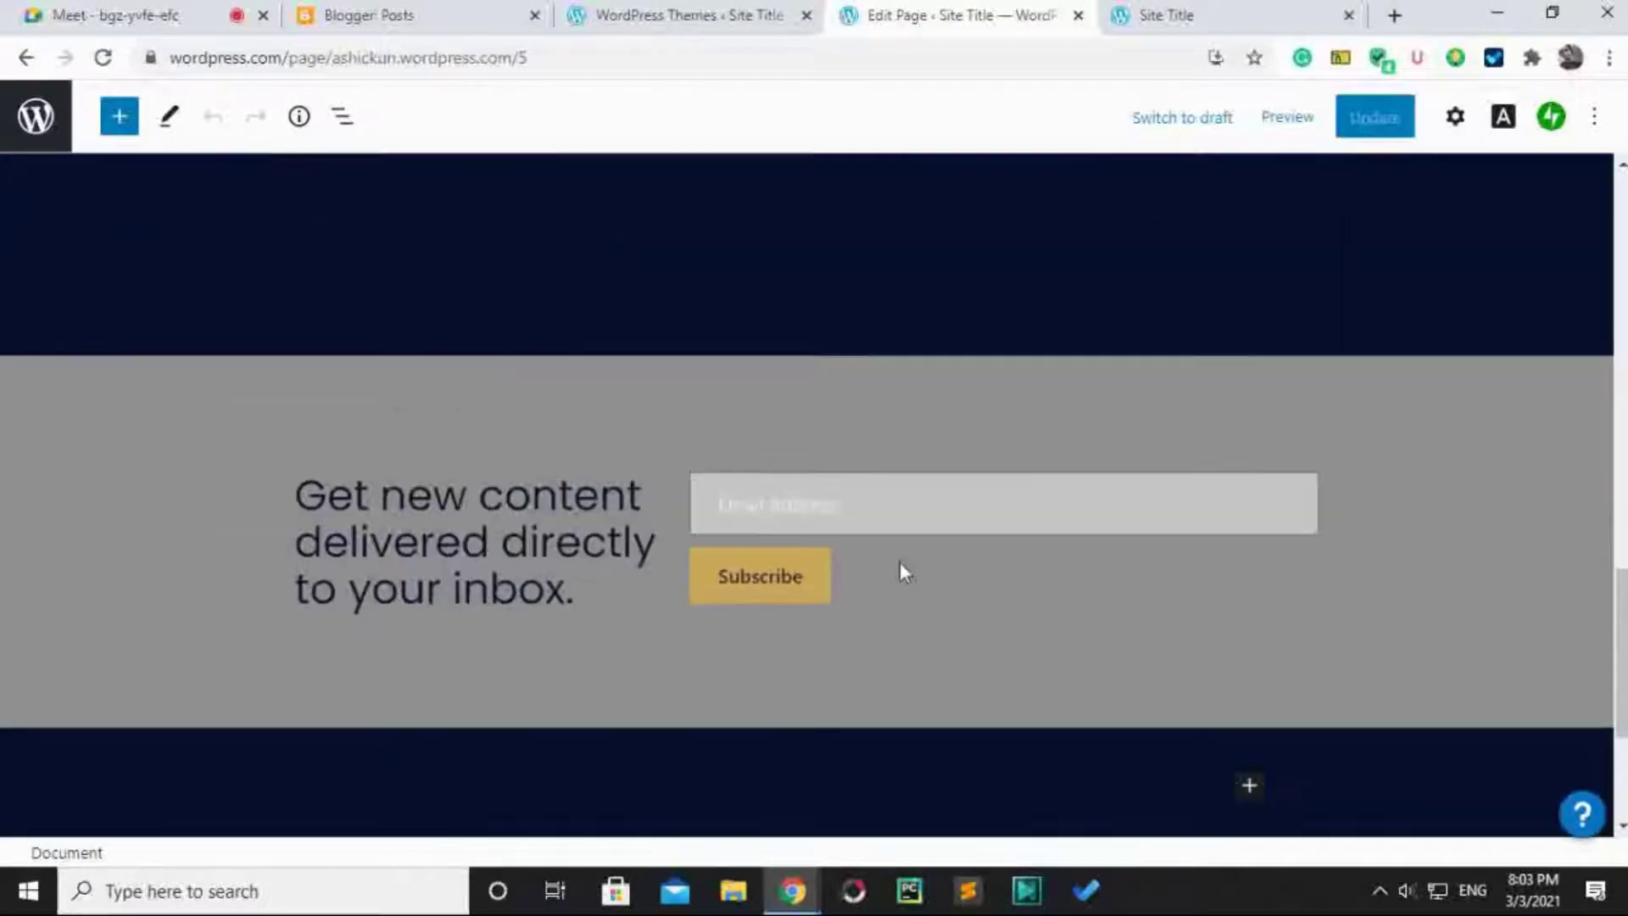
pyautogui.scroll(20, 899, 562)
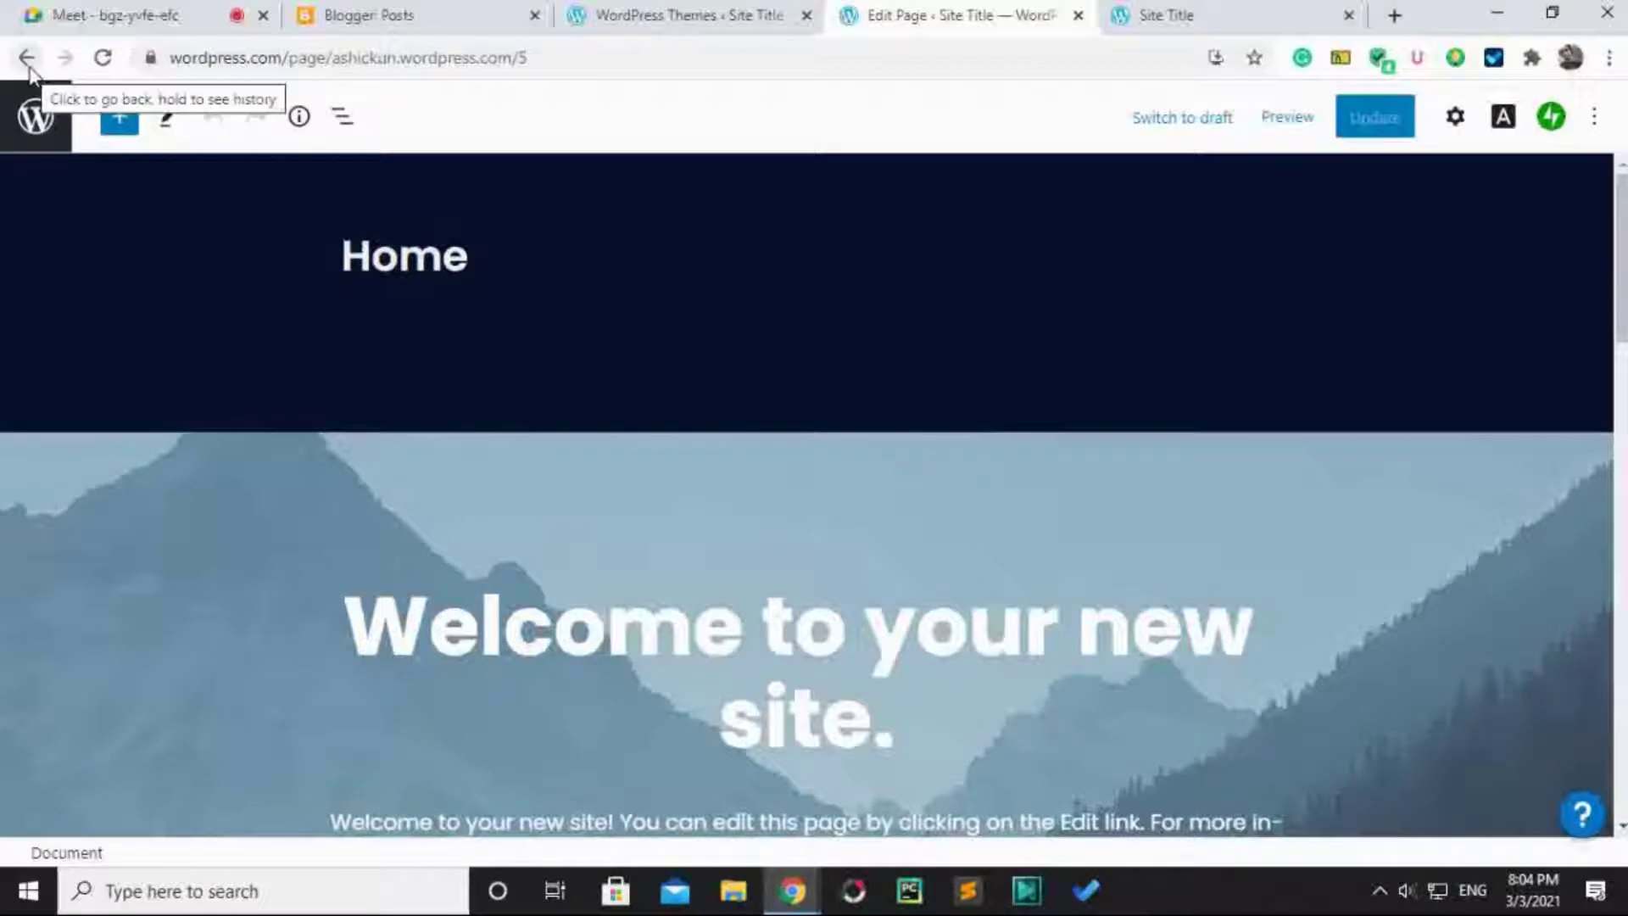
# Reload the theme gallery in its browser tab and check which theme is current.
pyautogui.click(653, 26)
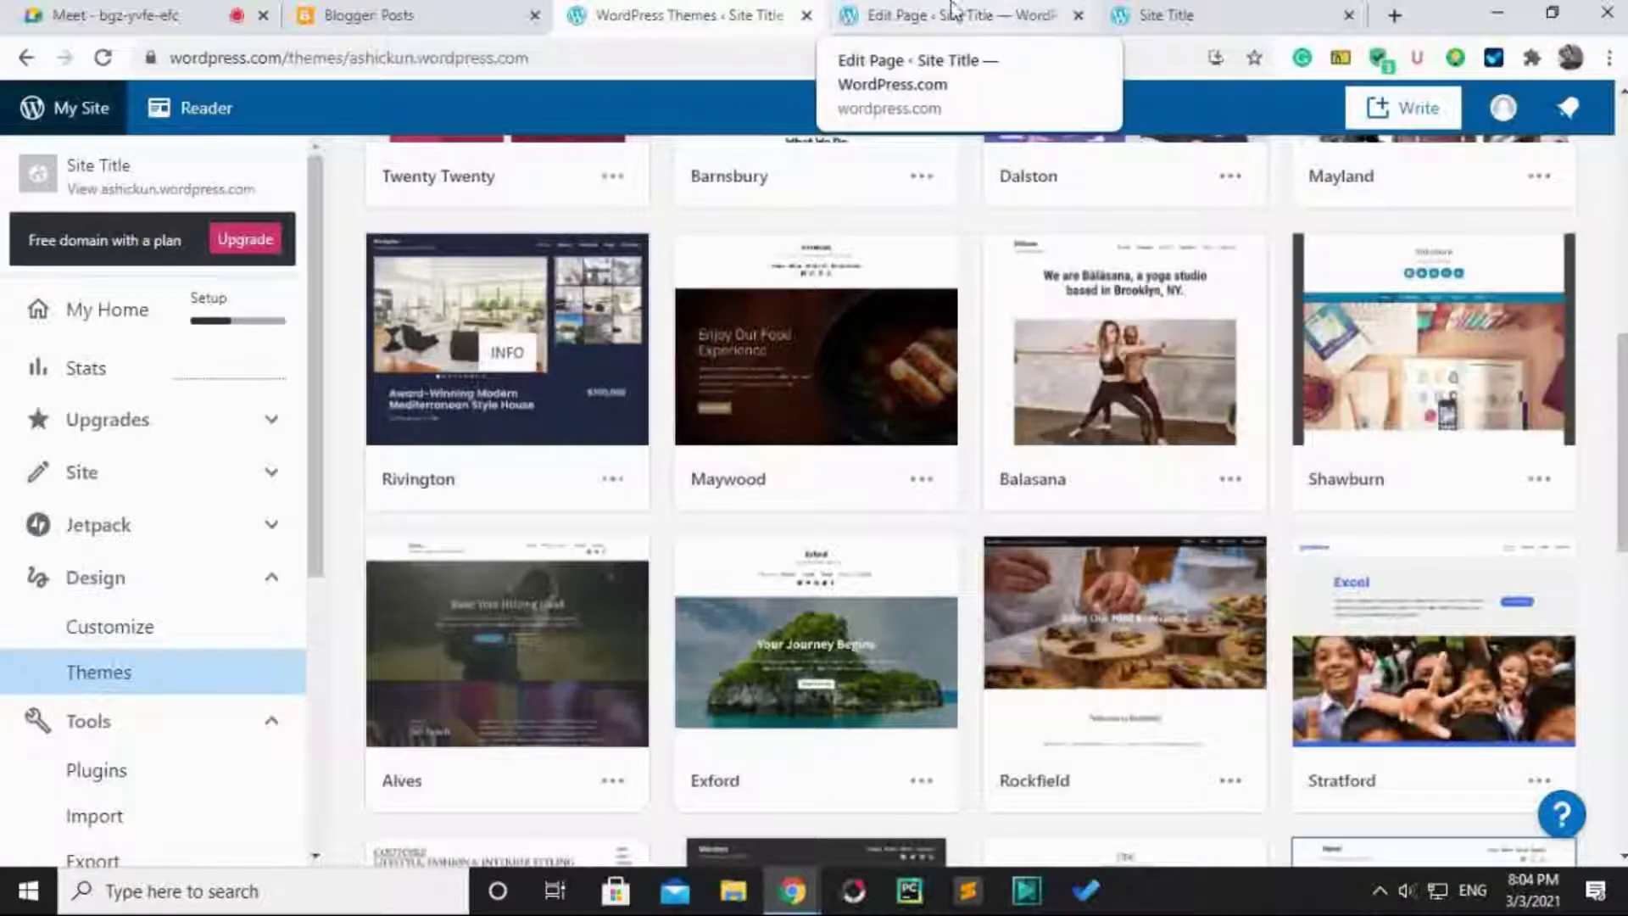
pyautogui.click(103, 58)
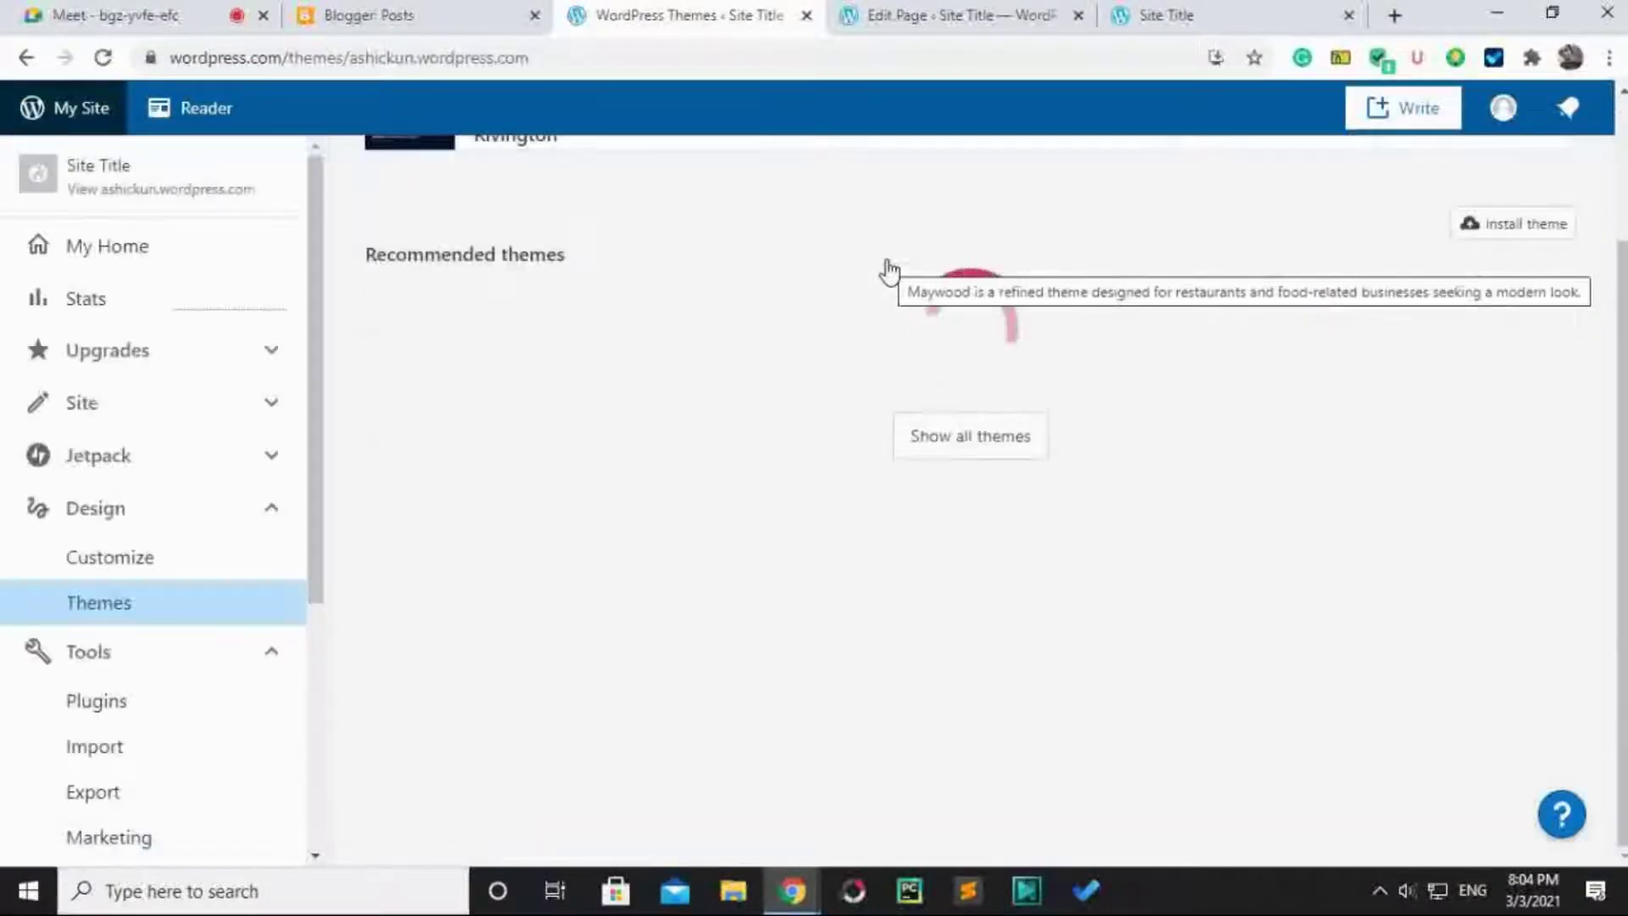
pyautogui.scroll(2, 857, 303)
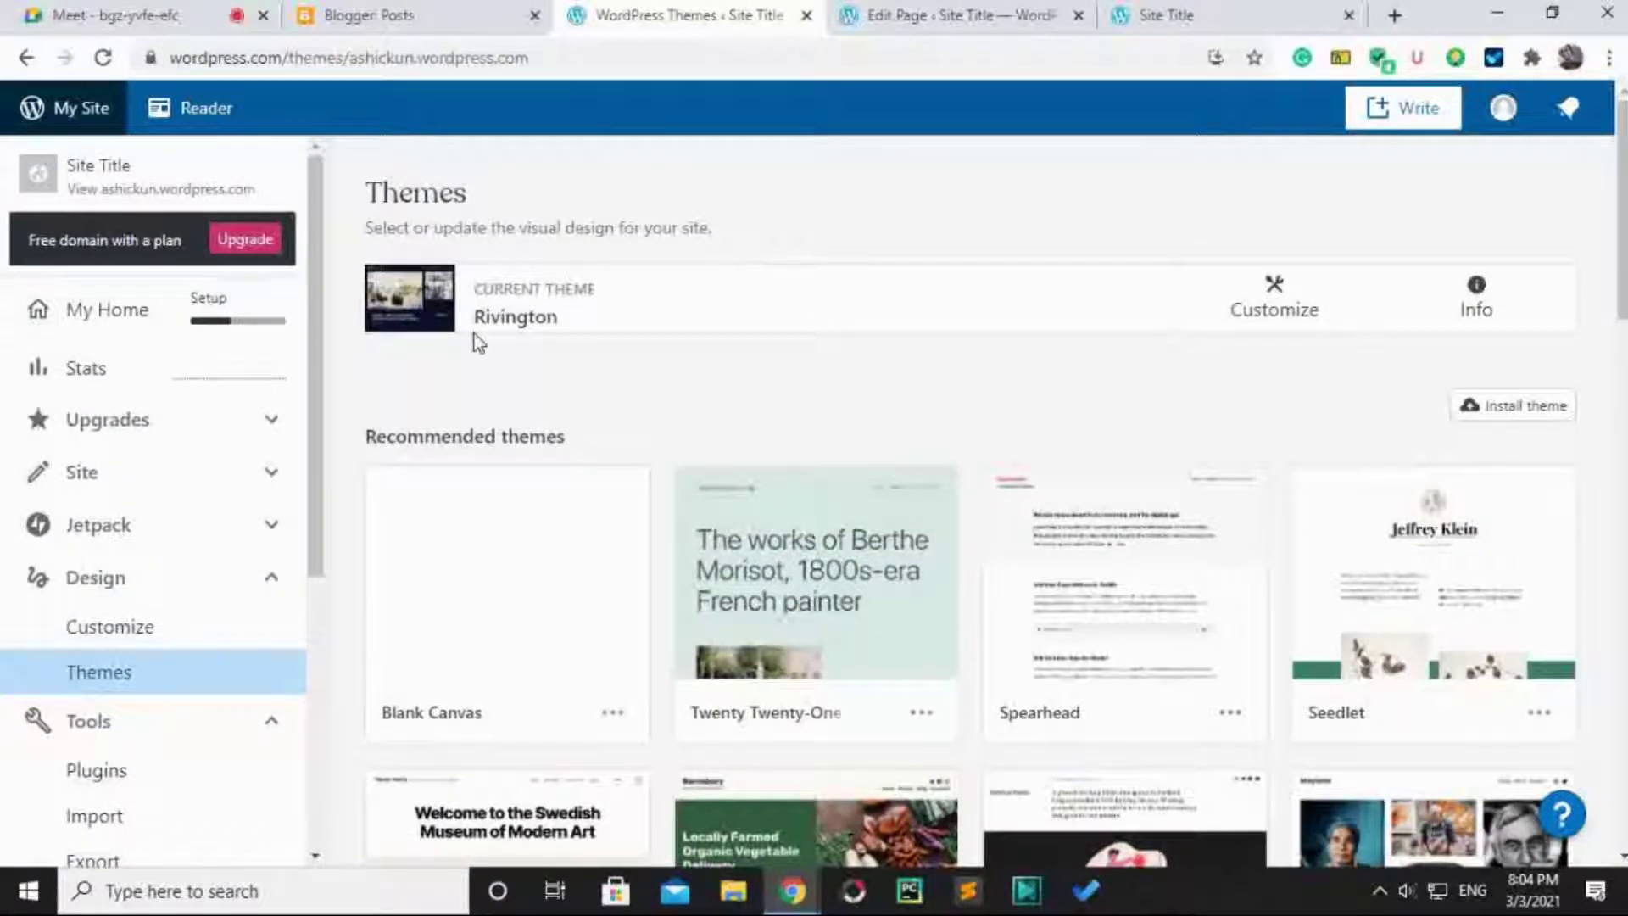
# Compare the live site with the homepage in the editor, and return to the theme gallery.
pyautogui.click(1179, 11)
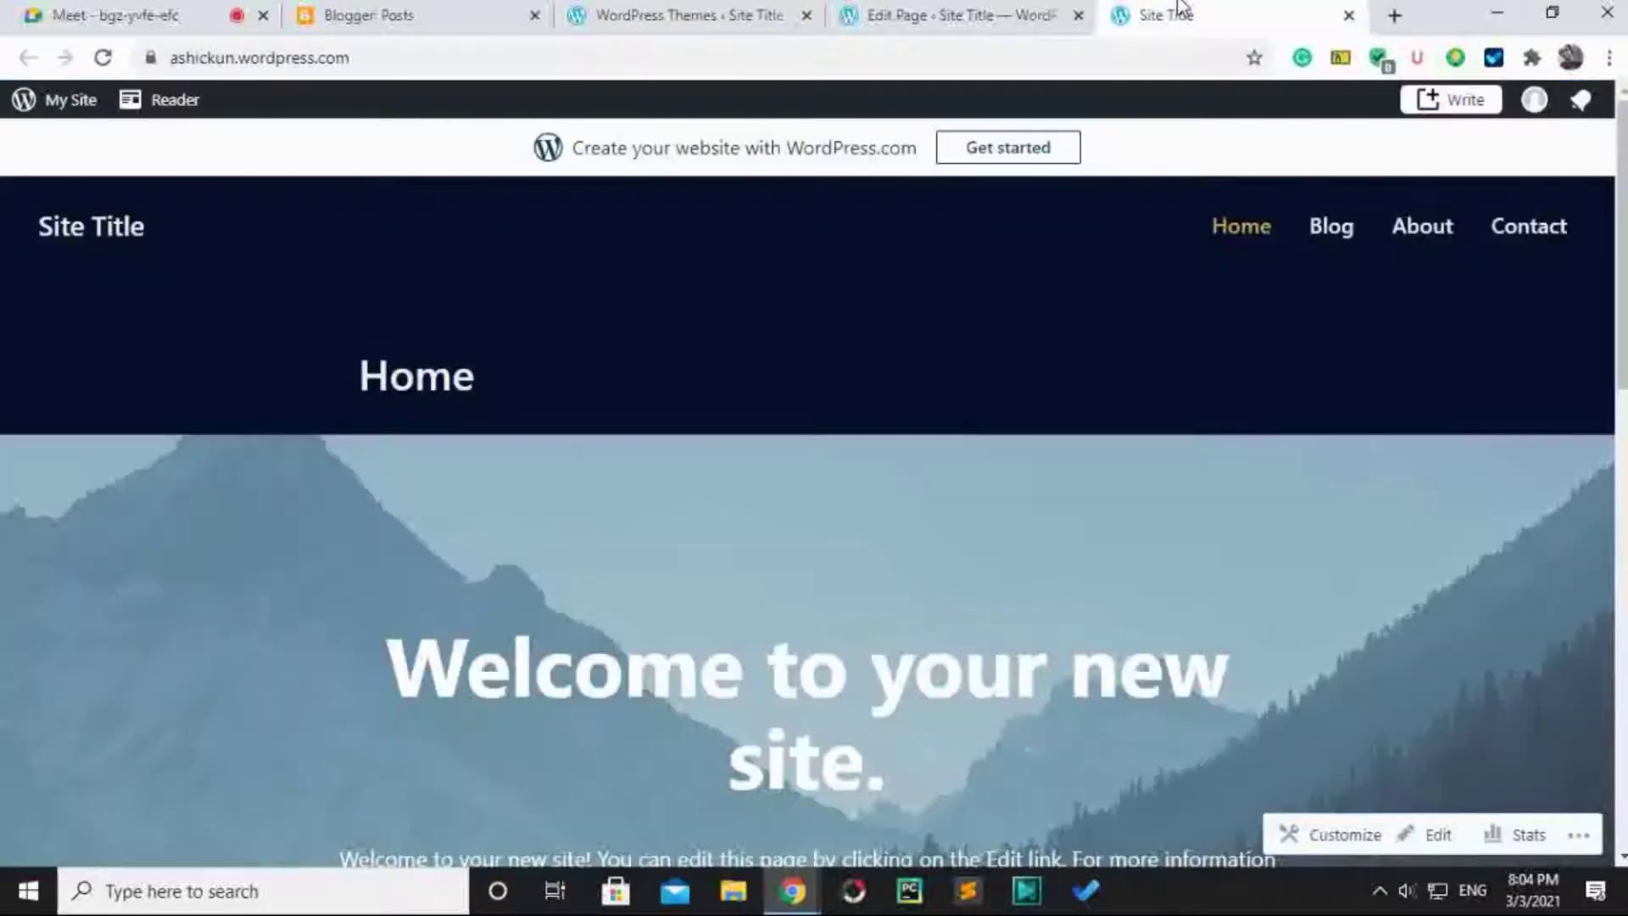
pyautogui.click(949, 12)
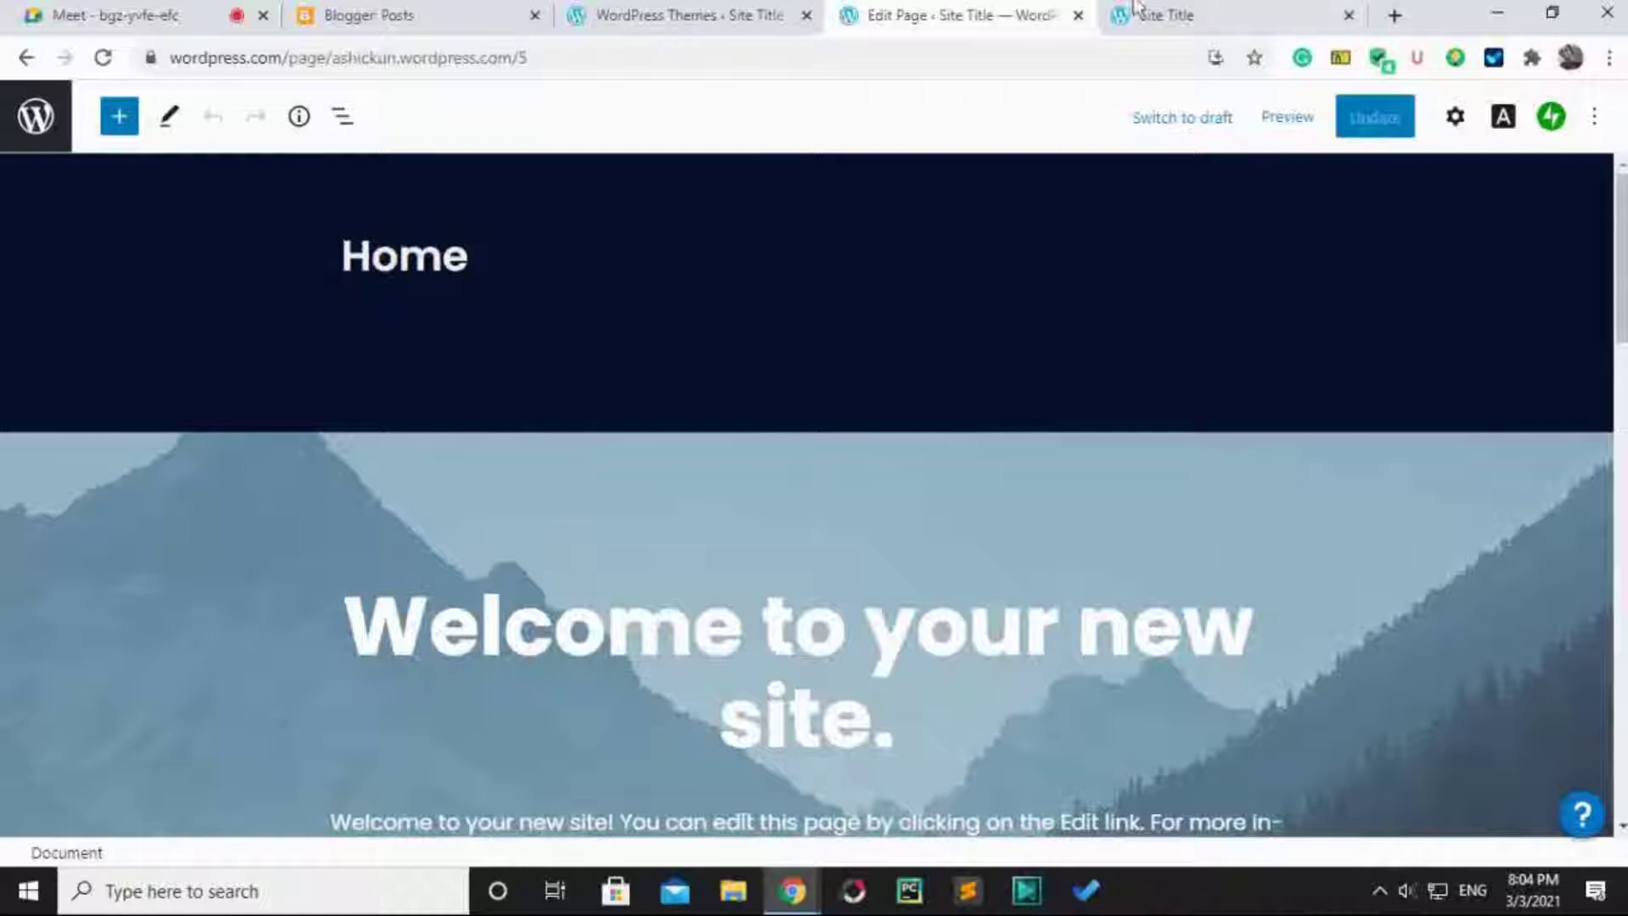
pyautogui.click(1184, 5)
pyautogui.click(743, 13)
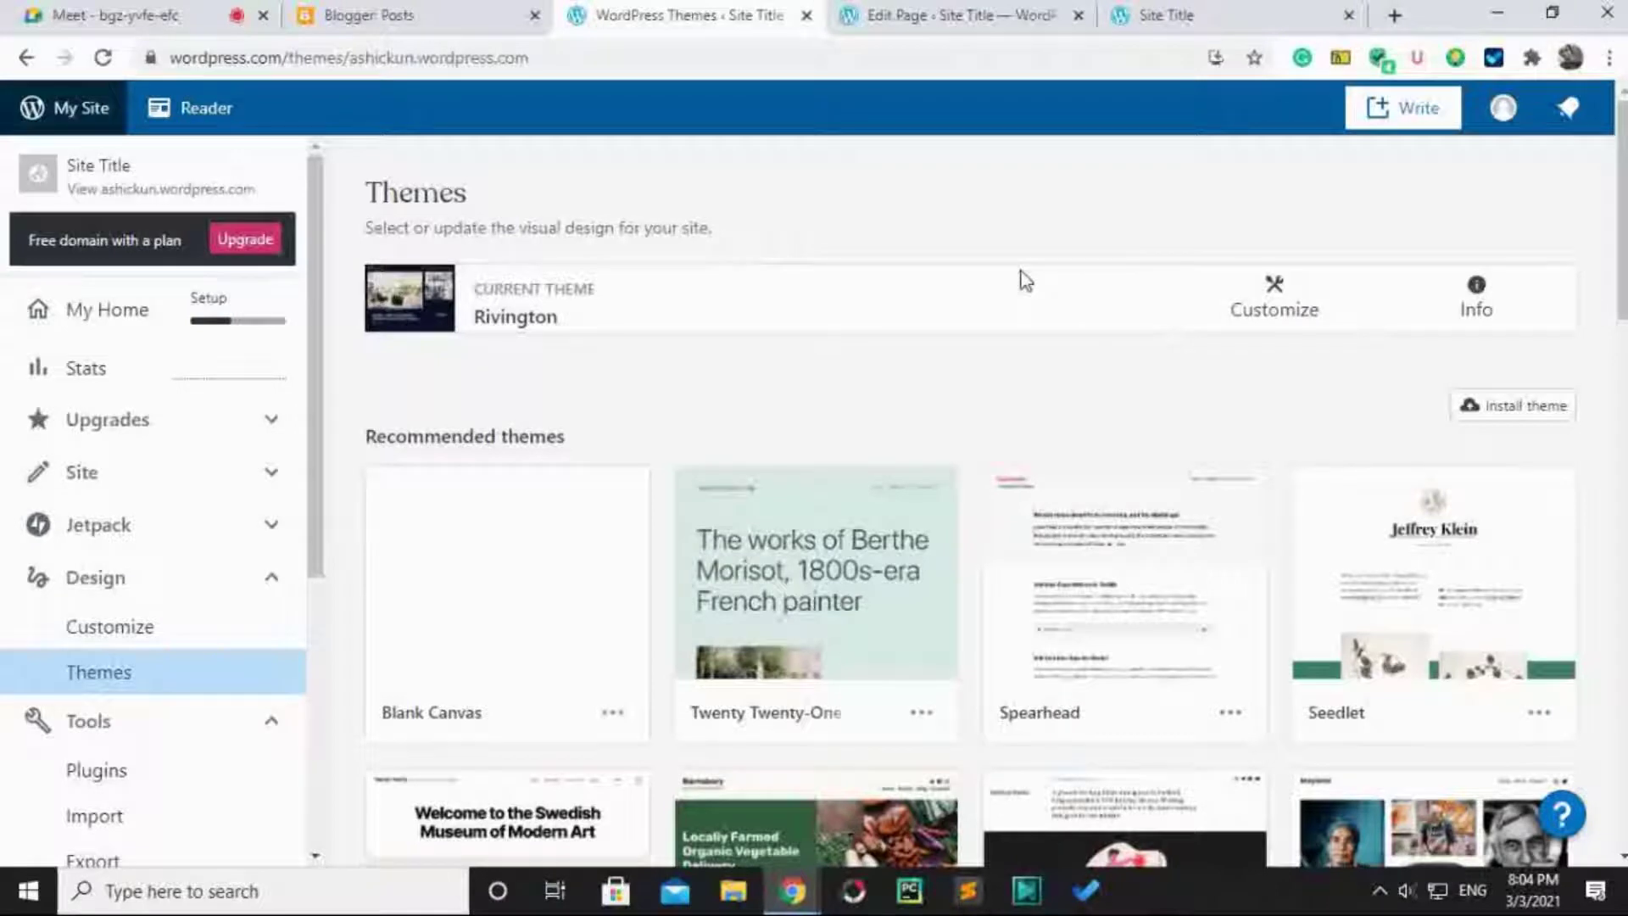
# Compare the homepage editor, the live site and the theme gallery across their browser tabs, ending at the theme gallery.
pyautogui.click(953, 12)
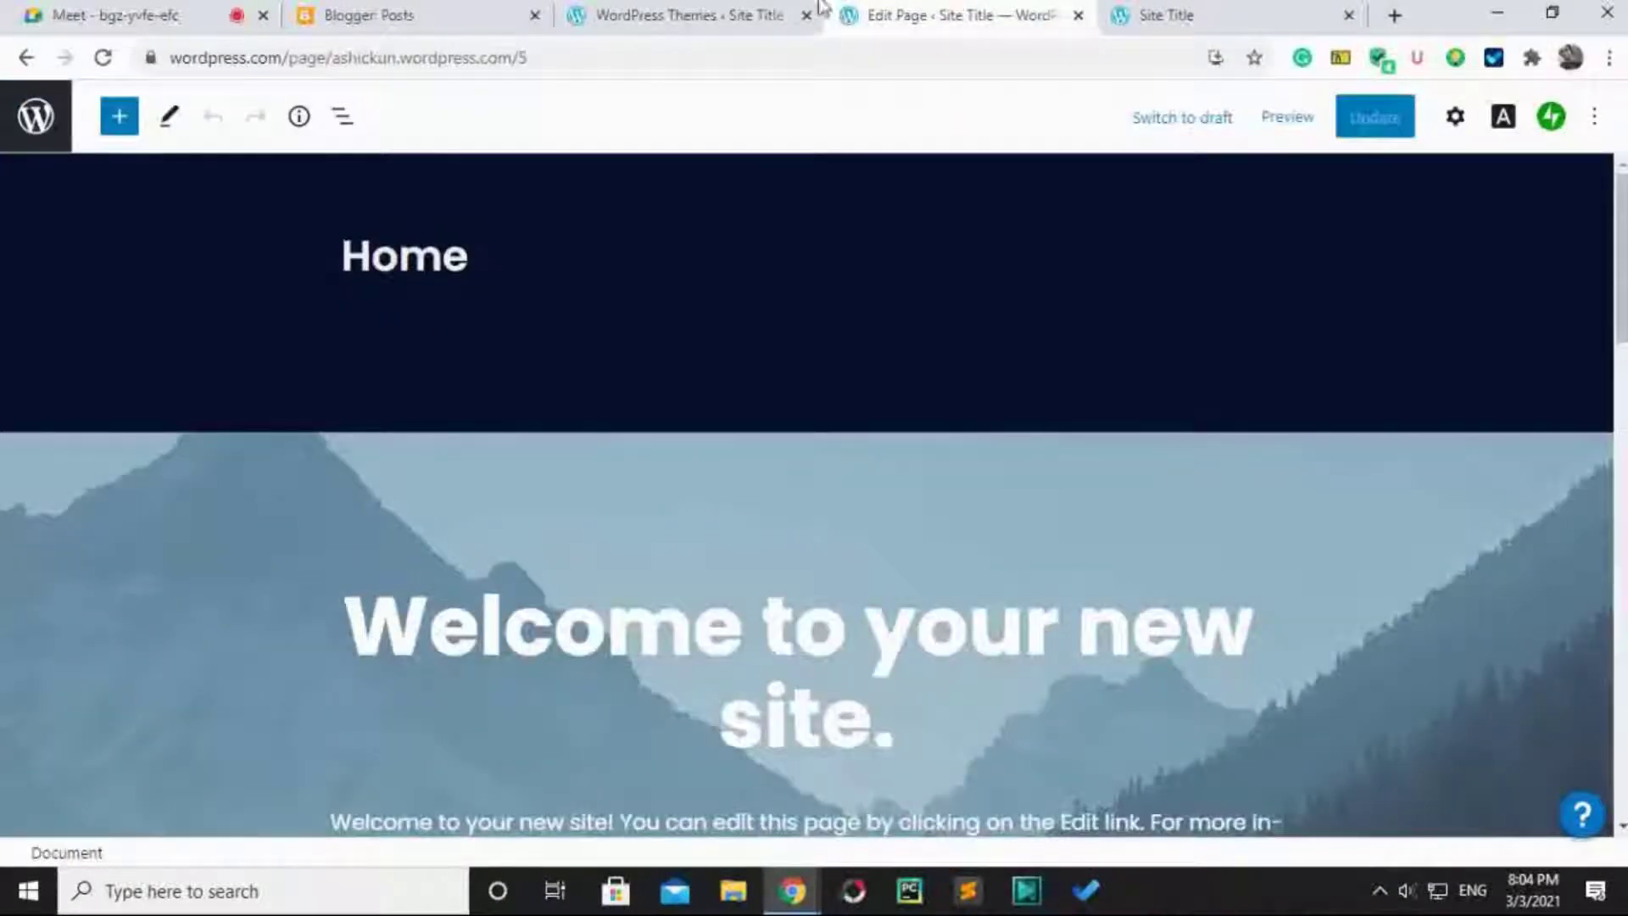
pyautogui.click(1181, 10)
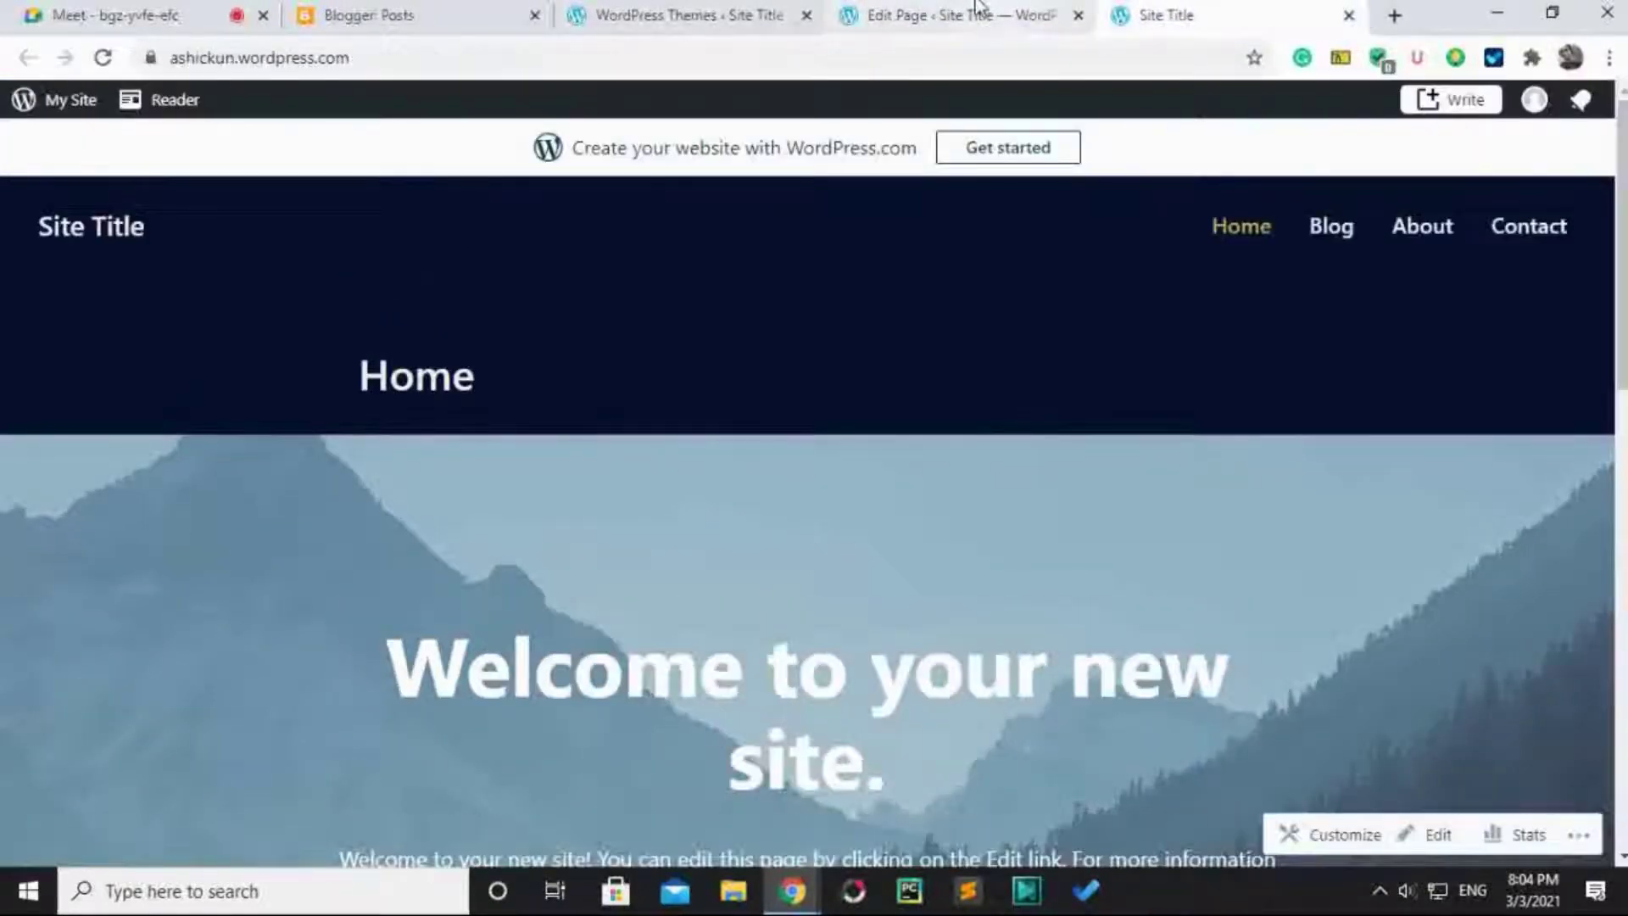
pyautogui.click(672, 10)
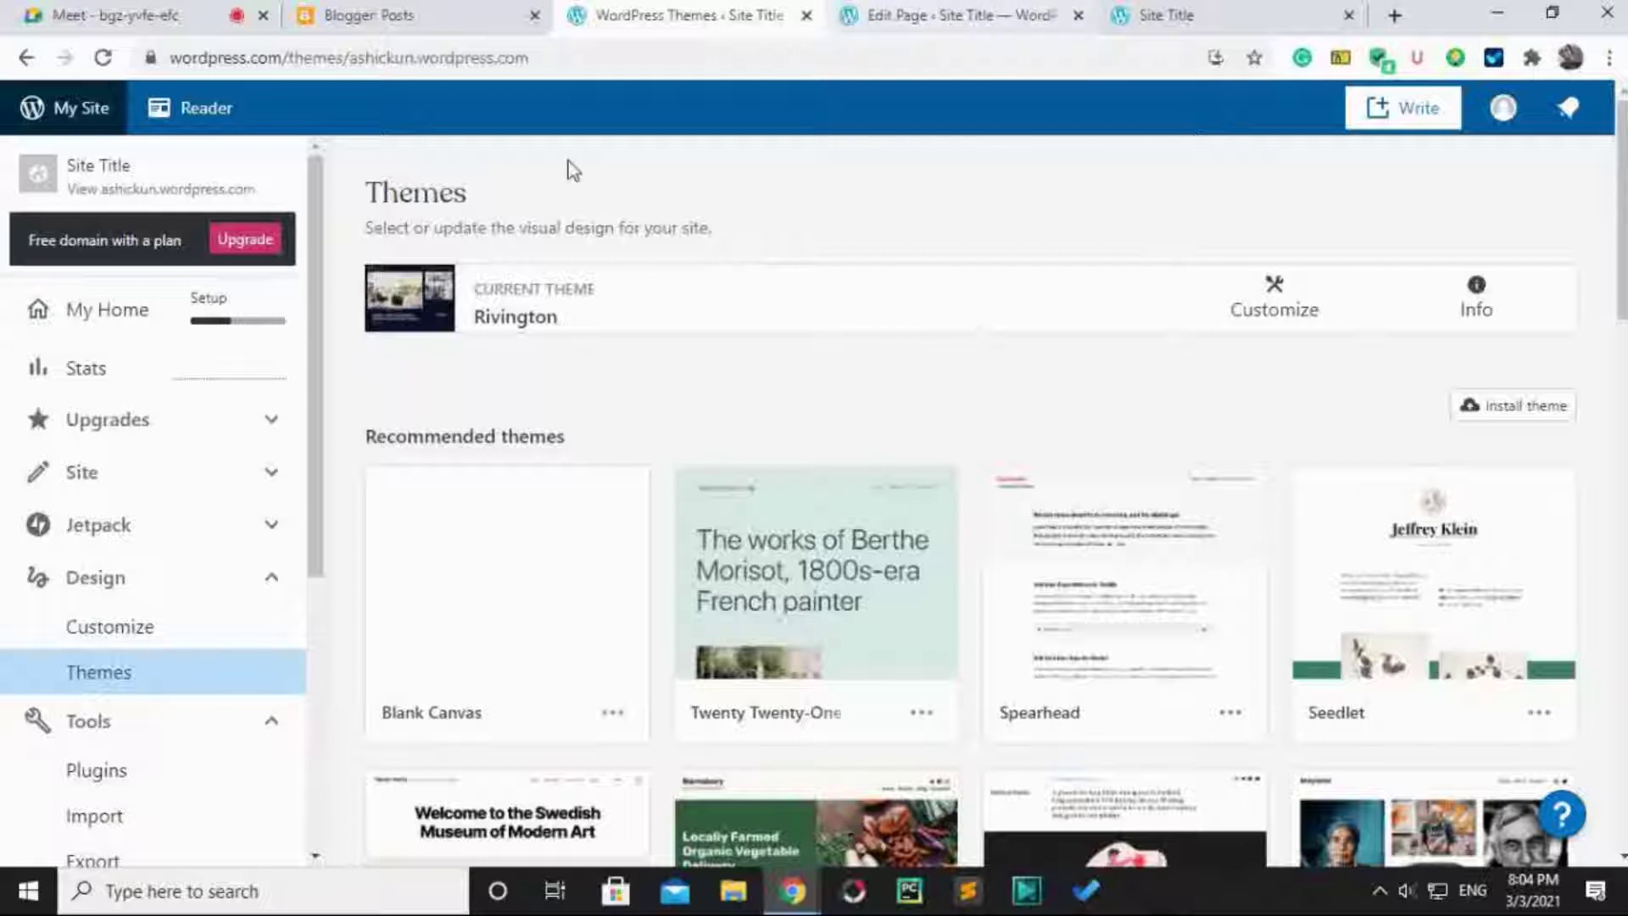
pyautogui.scroll(-4, 140, 532)
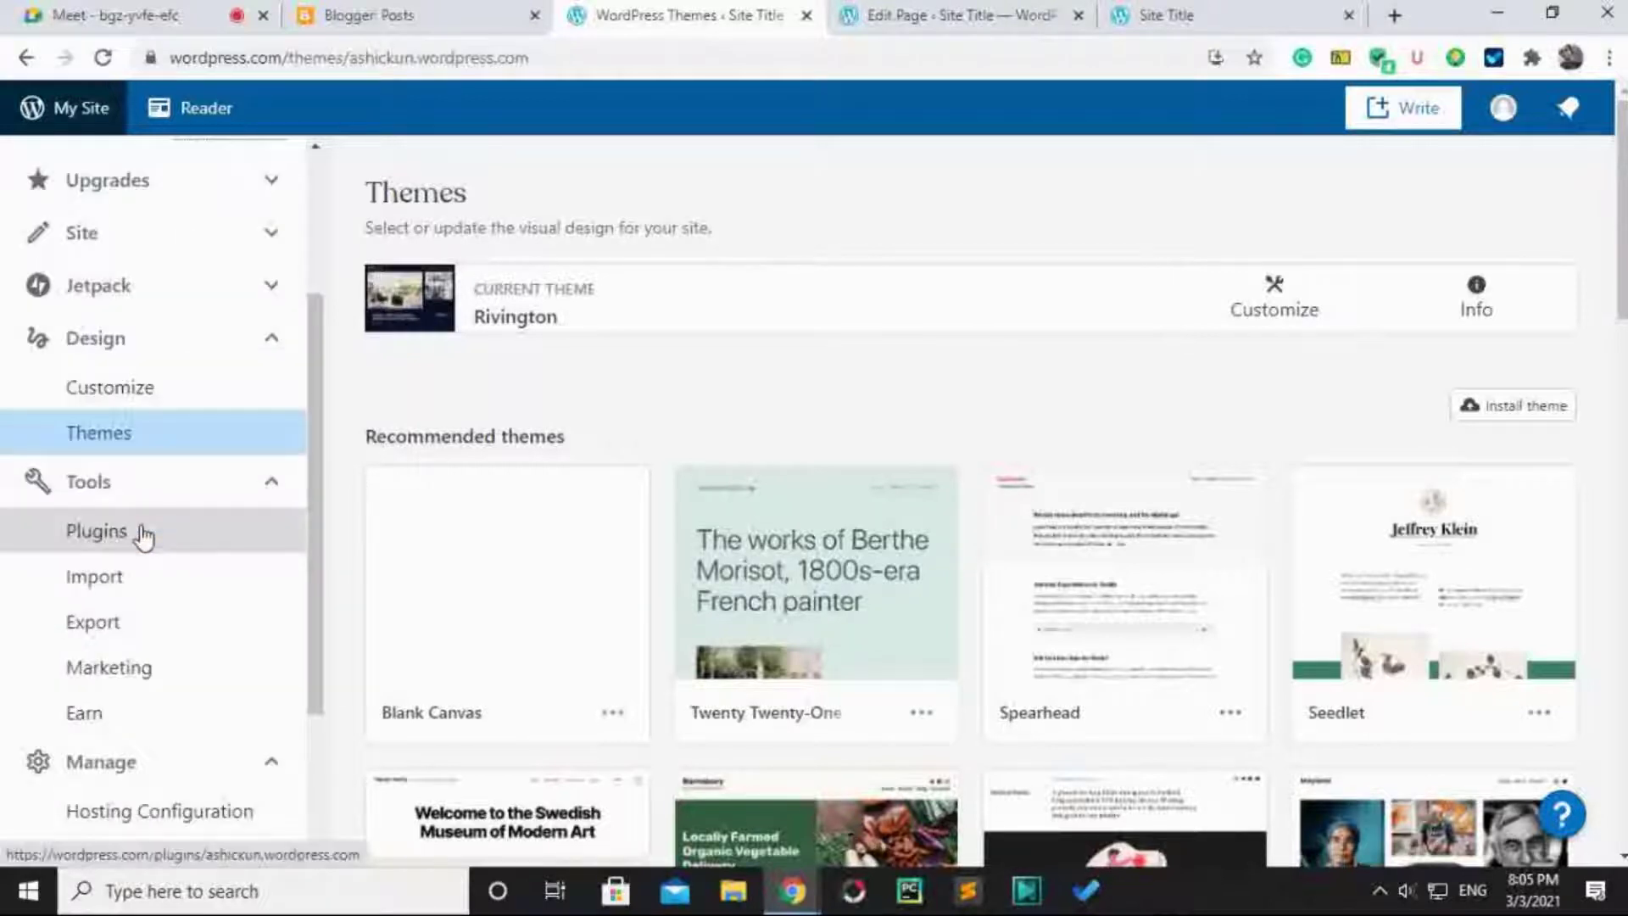
pyautogui.scroll(4, 142, 534)
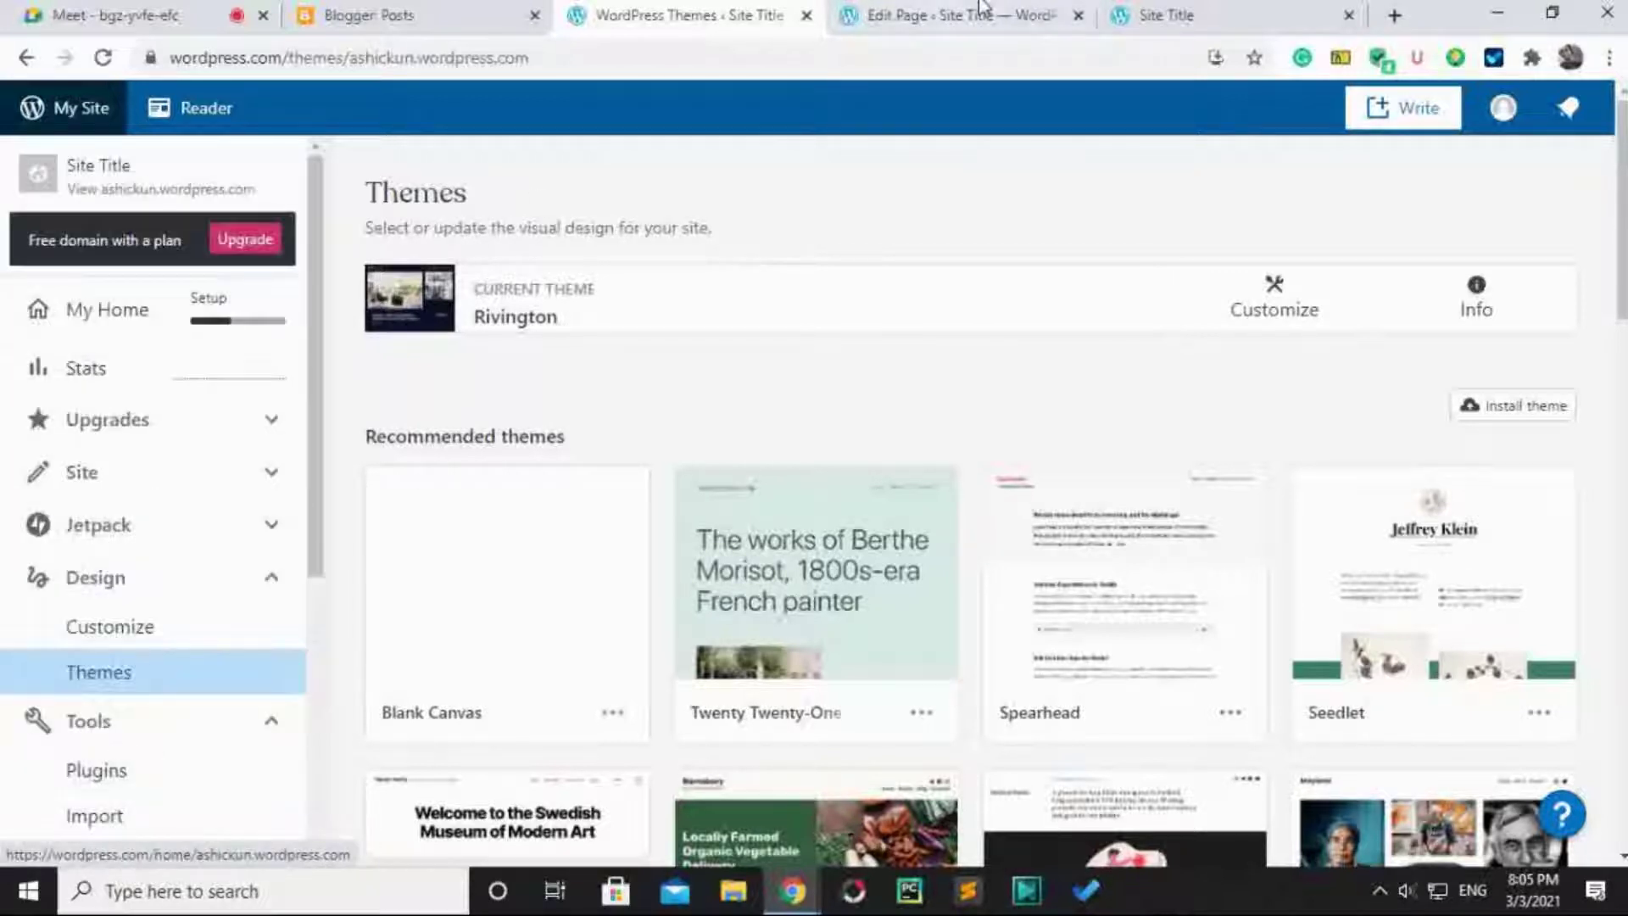
pyautogui.click(950, 15)
pyautogui.click(1168, 7)
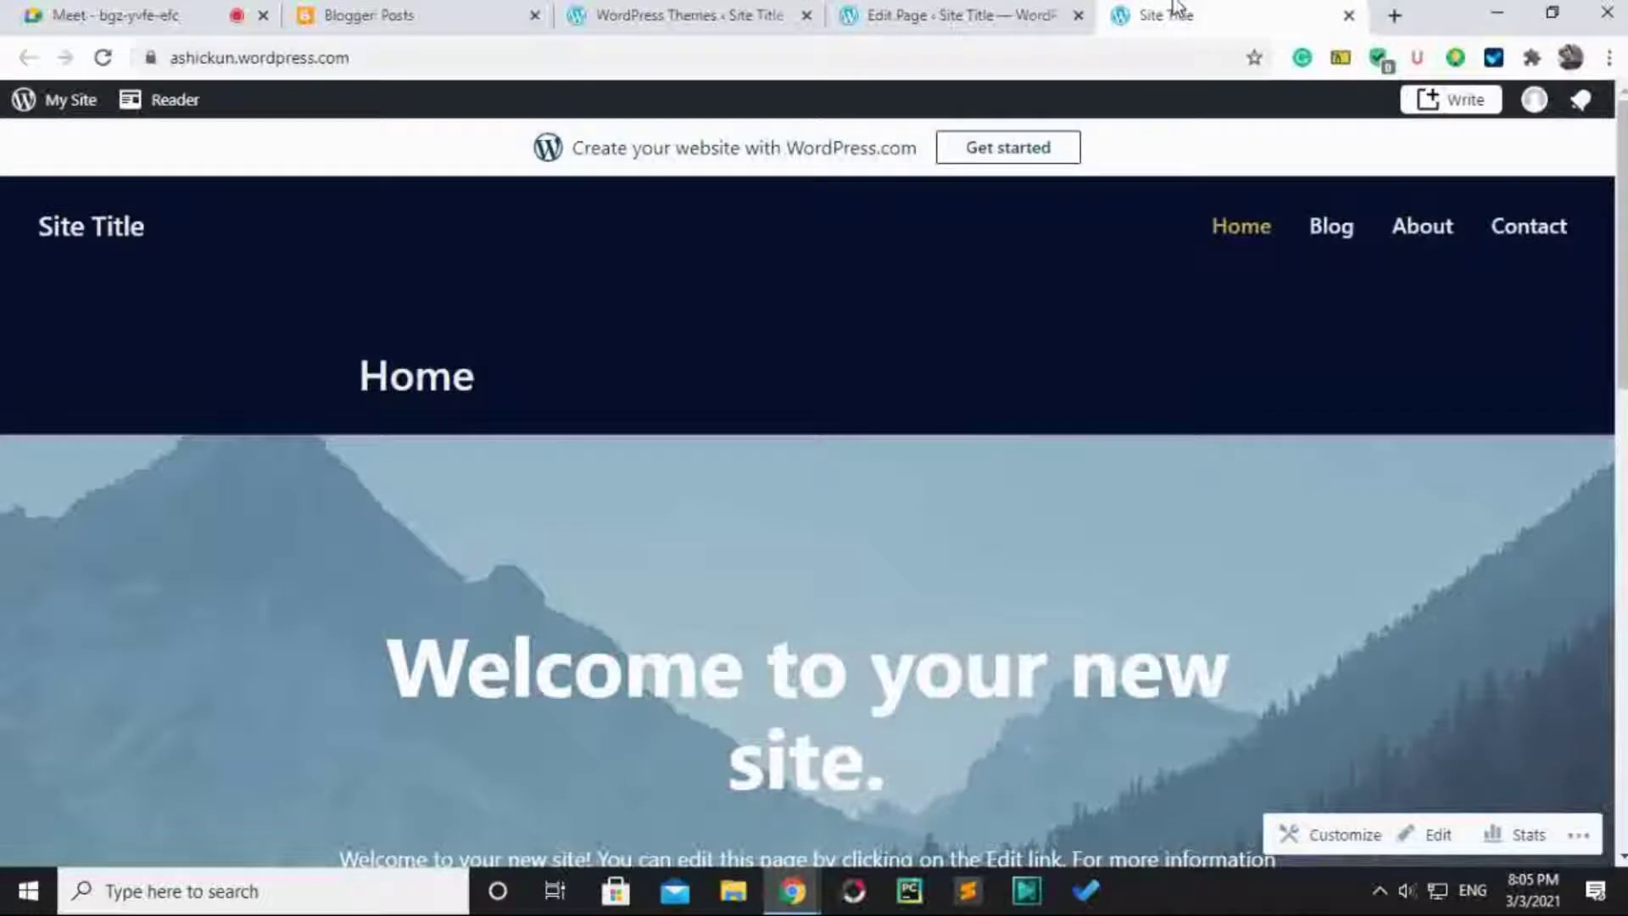
pyautogui.click(975, 16)
pyautogui.click(666, 17)
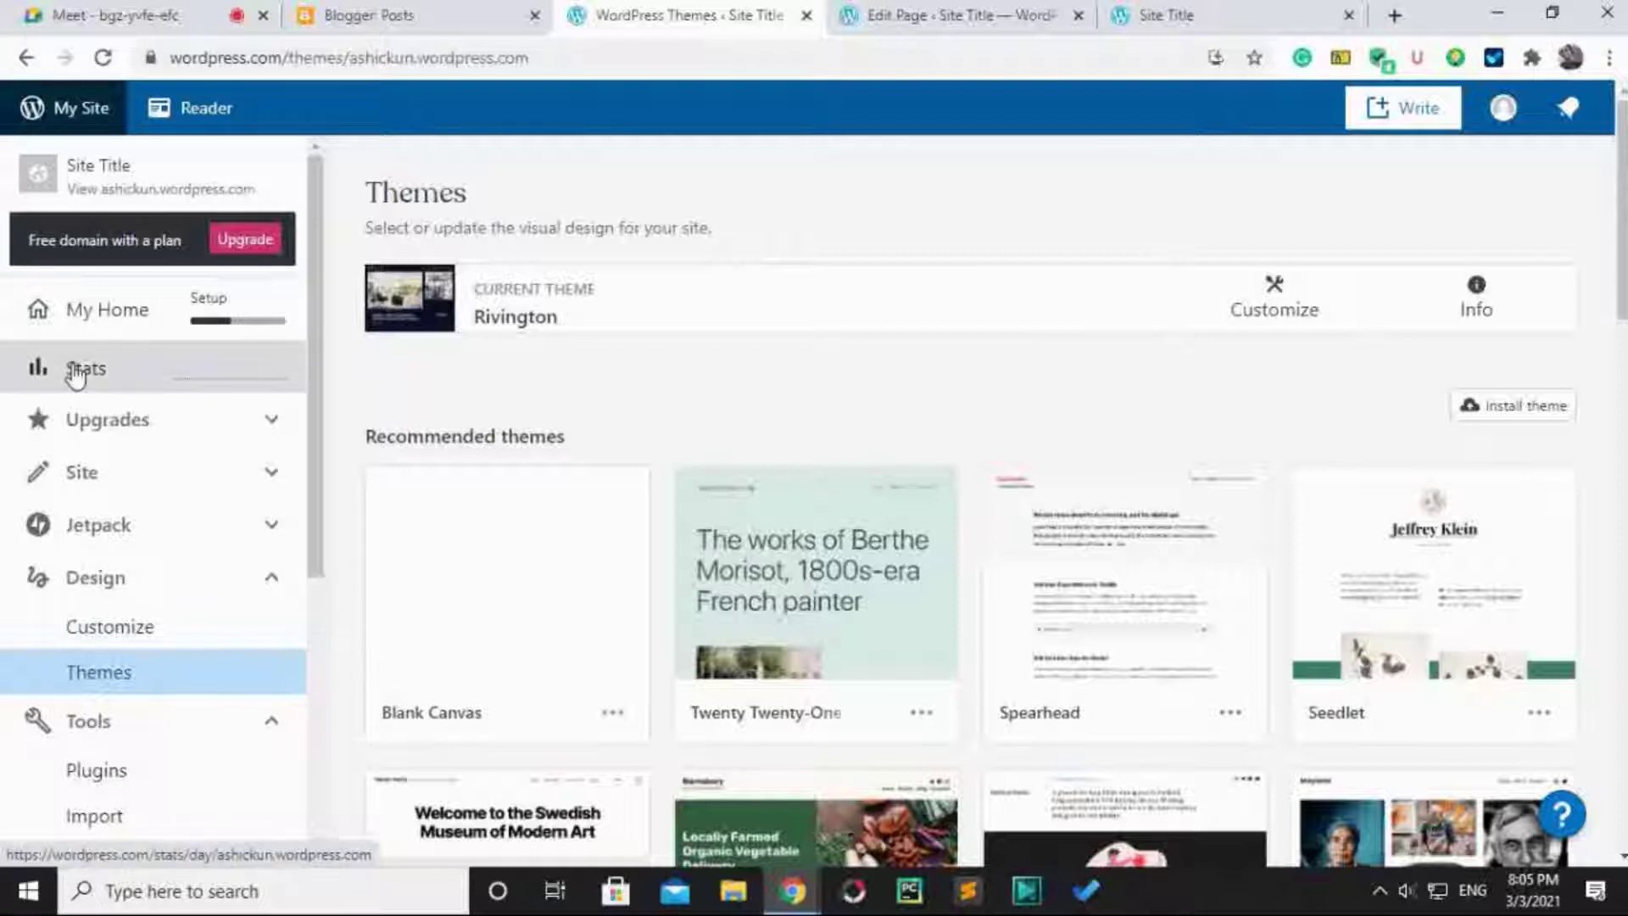
# Open My Home and examine its quick links and help section, along with the site menu down to the Manage entries.
pyautogui.click(42, 314)
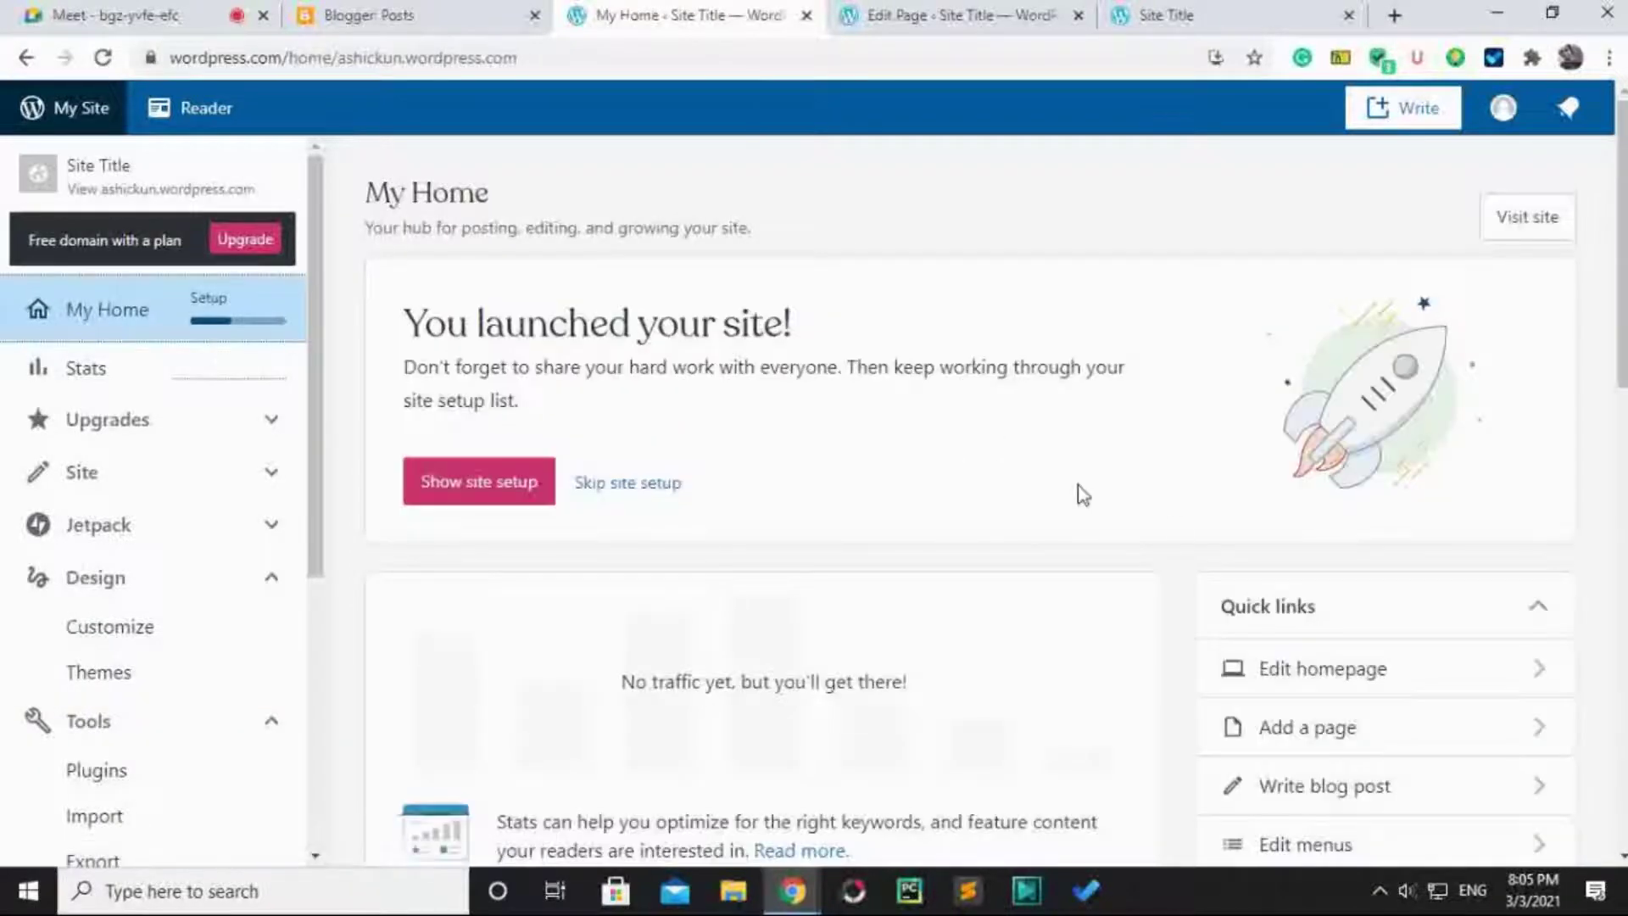
pyautogui.scroll(-5, 1179, 530)
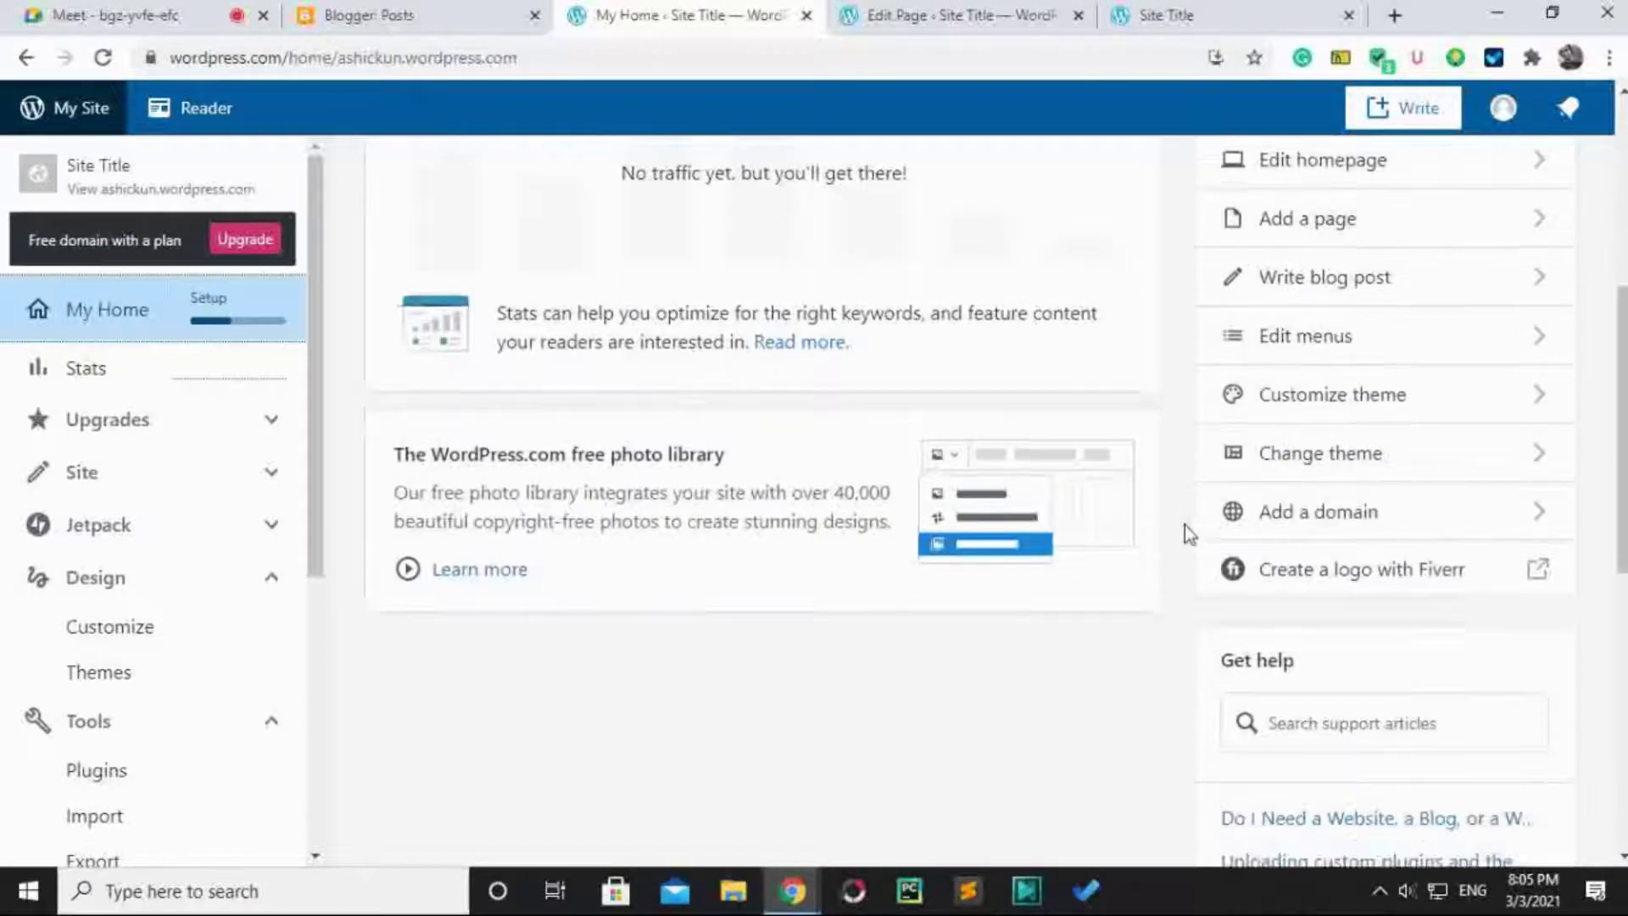
pyautogui.scroll(-8, 1184, 526)
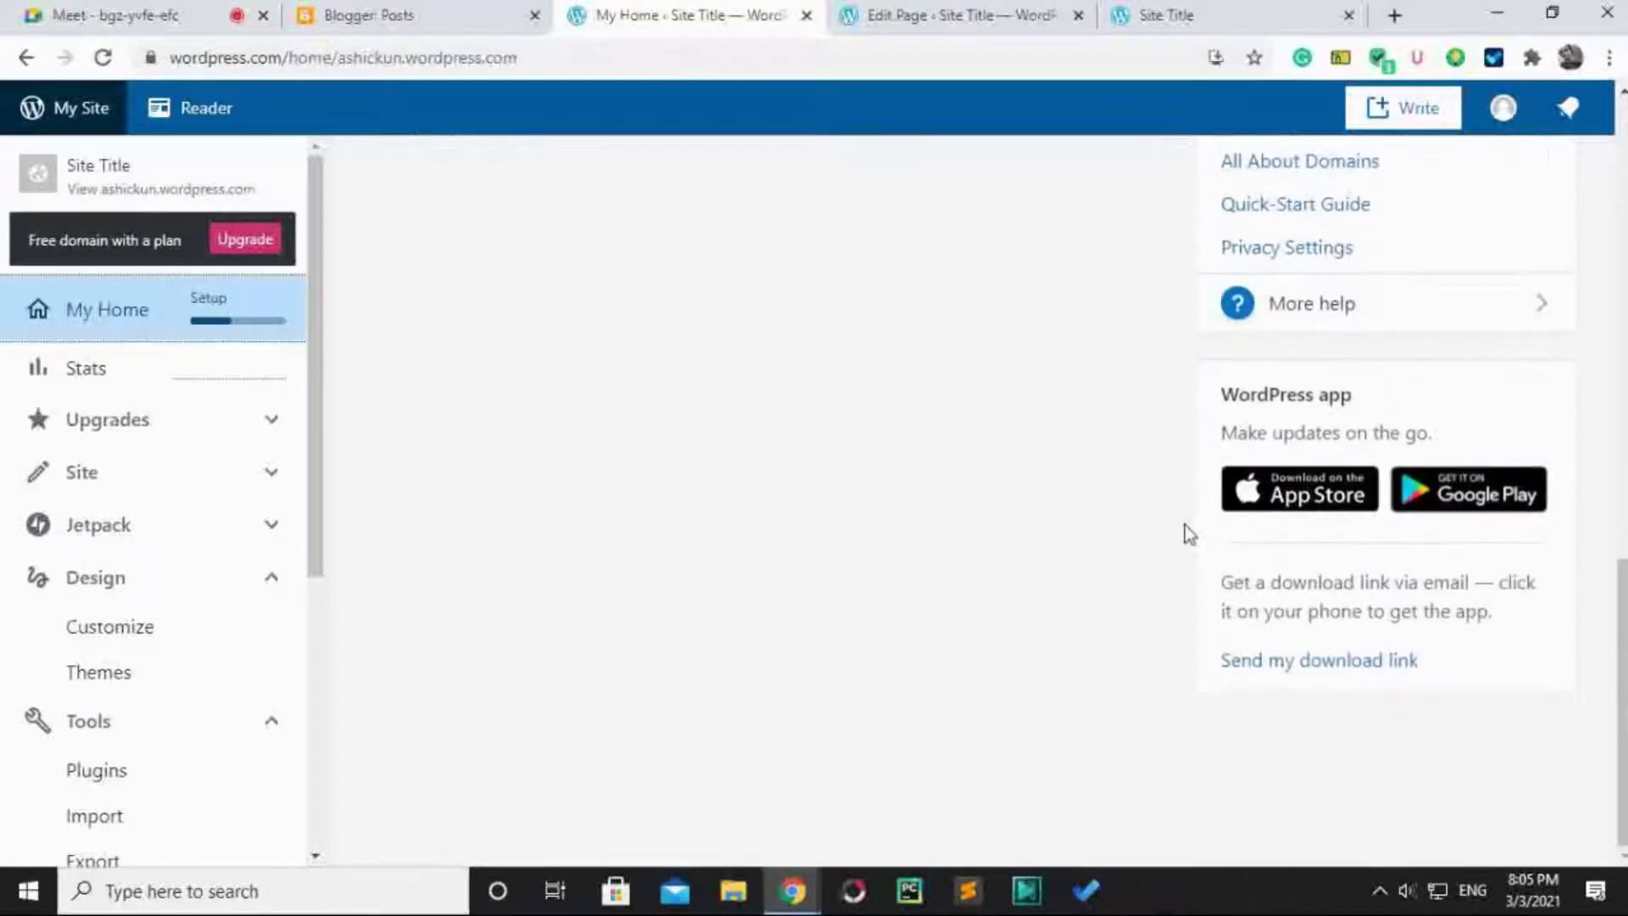
pyautogui.scroll(4, 1184, 525)
pyautogui.scroll(4, 1183, 525)
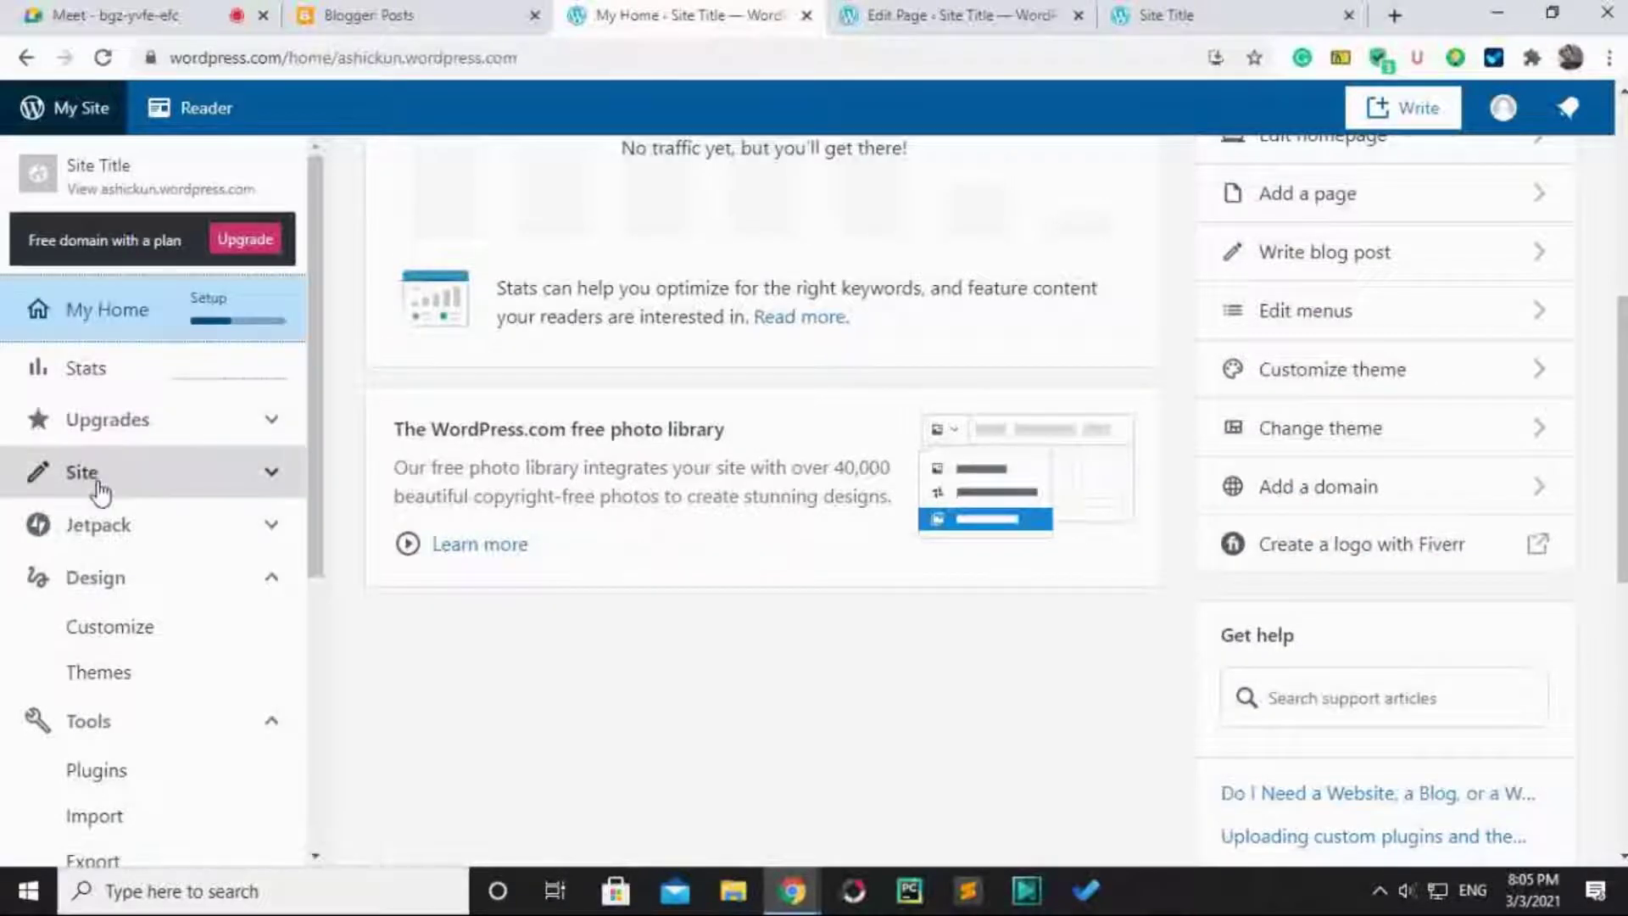
pyautogui.scroll(-5, 102, 472)
pyautogui.scroll(3, 110, 526)
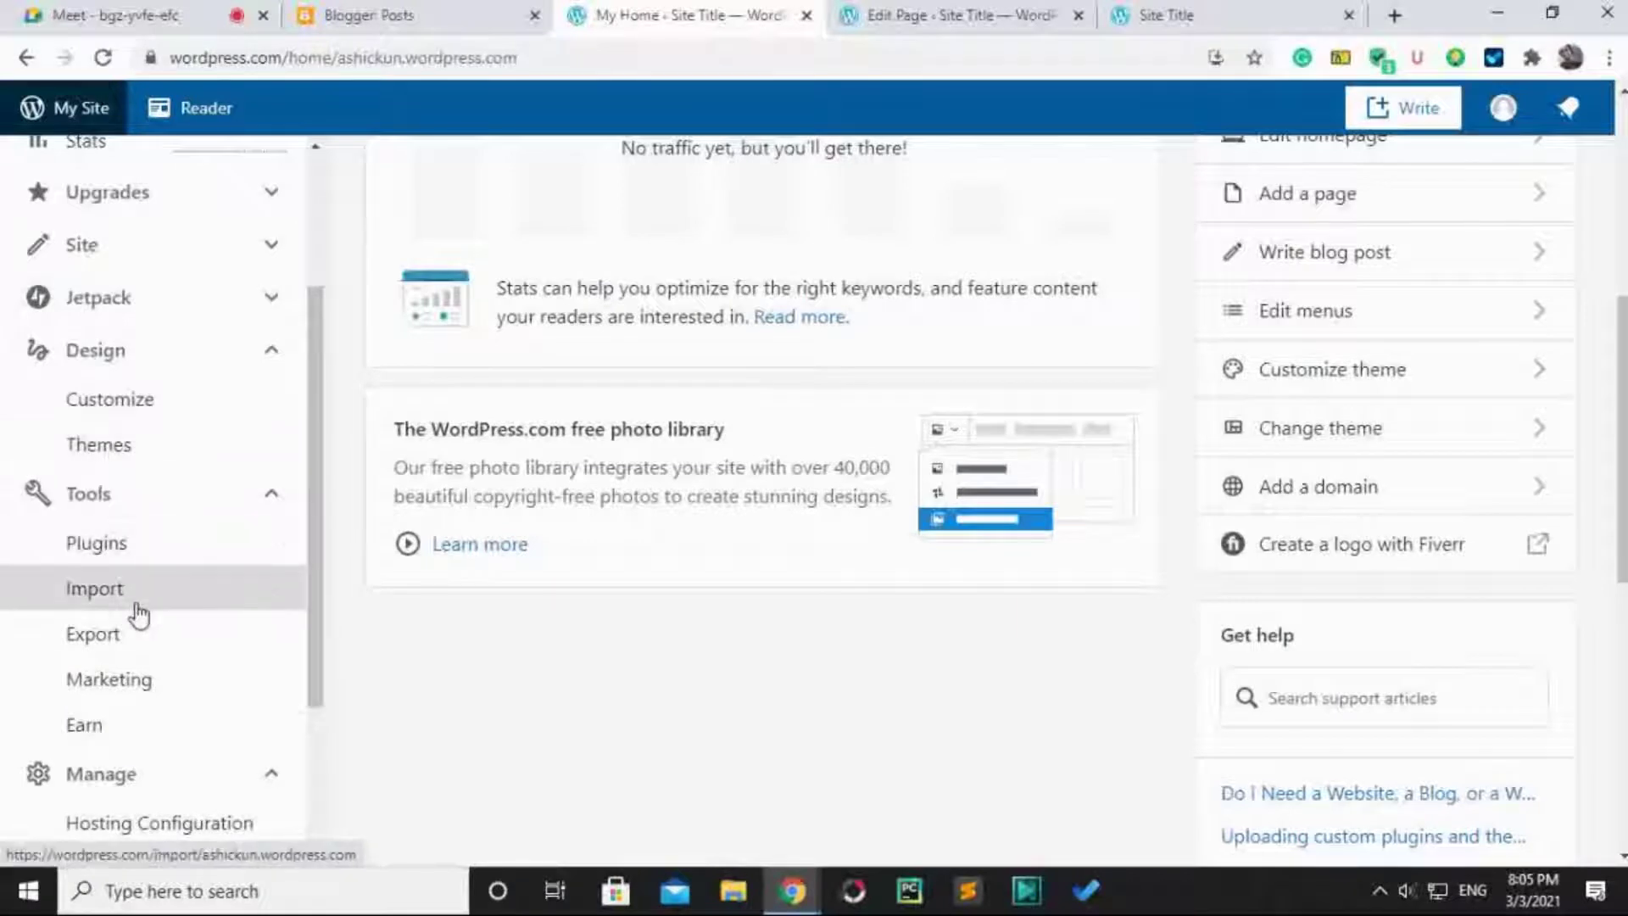
pyautogui.scroll(-2, 136, 617)
pyautogui.scroll(-1, 135, 616)
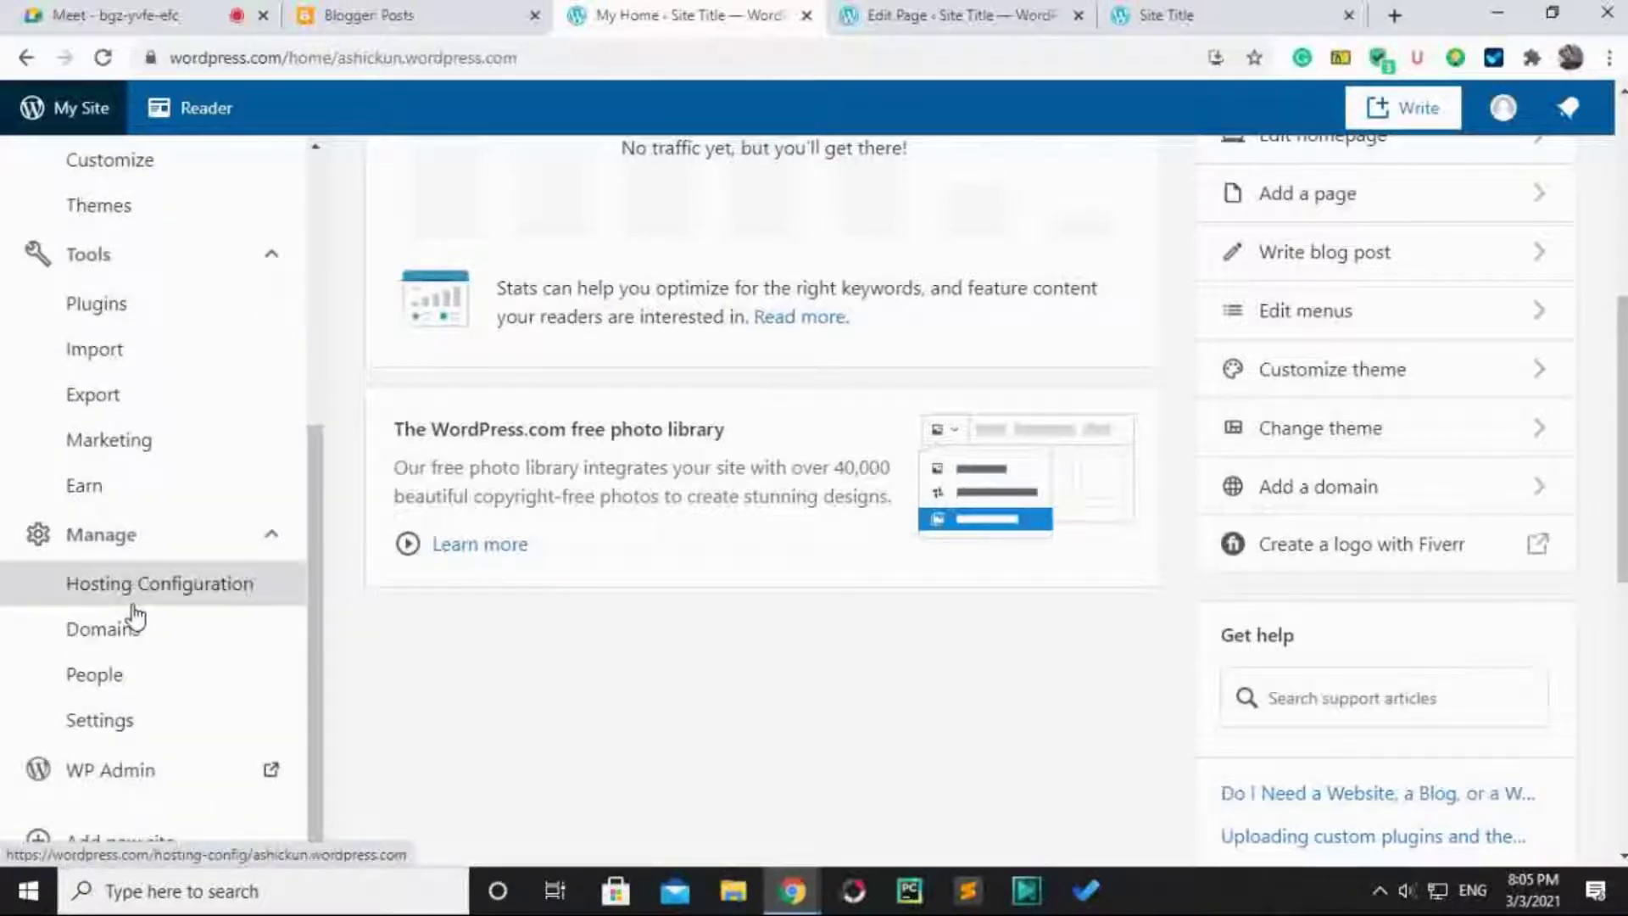
pyautogui.scroll(-2, 140, 644)
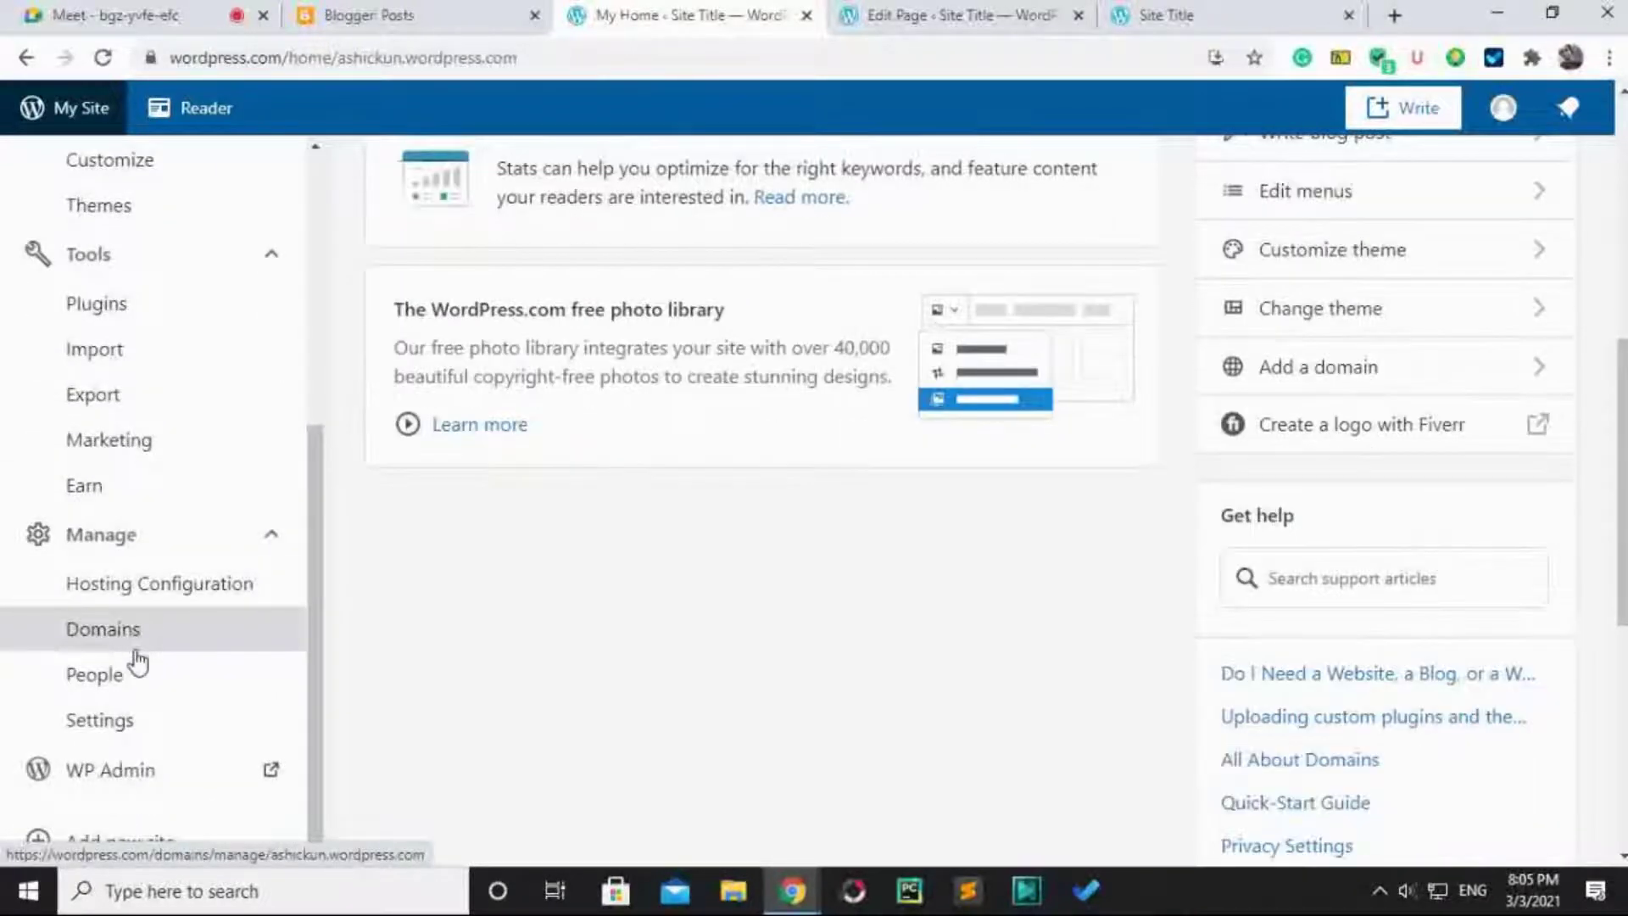
pyautogui.scroll(4, 140, 653)
pyautogui.scroll(1, 148, 594)
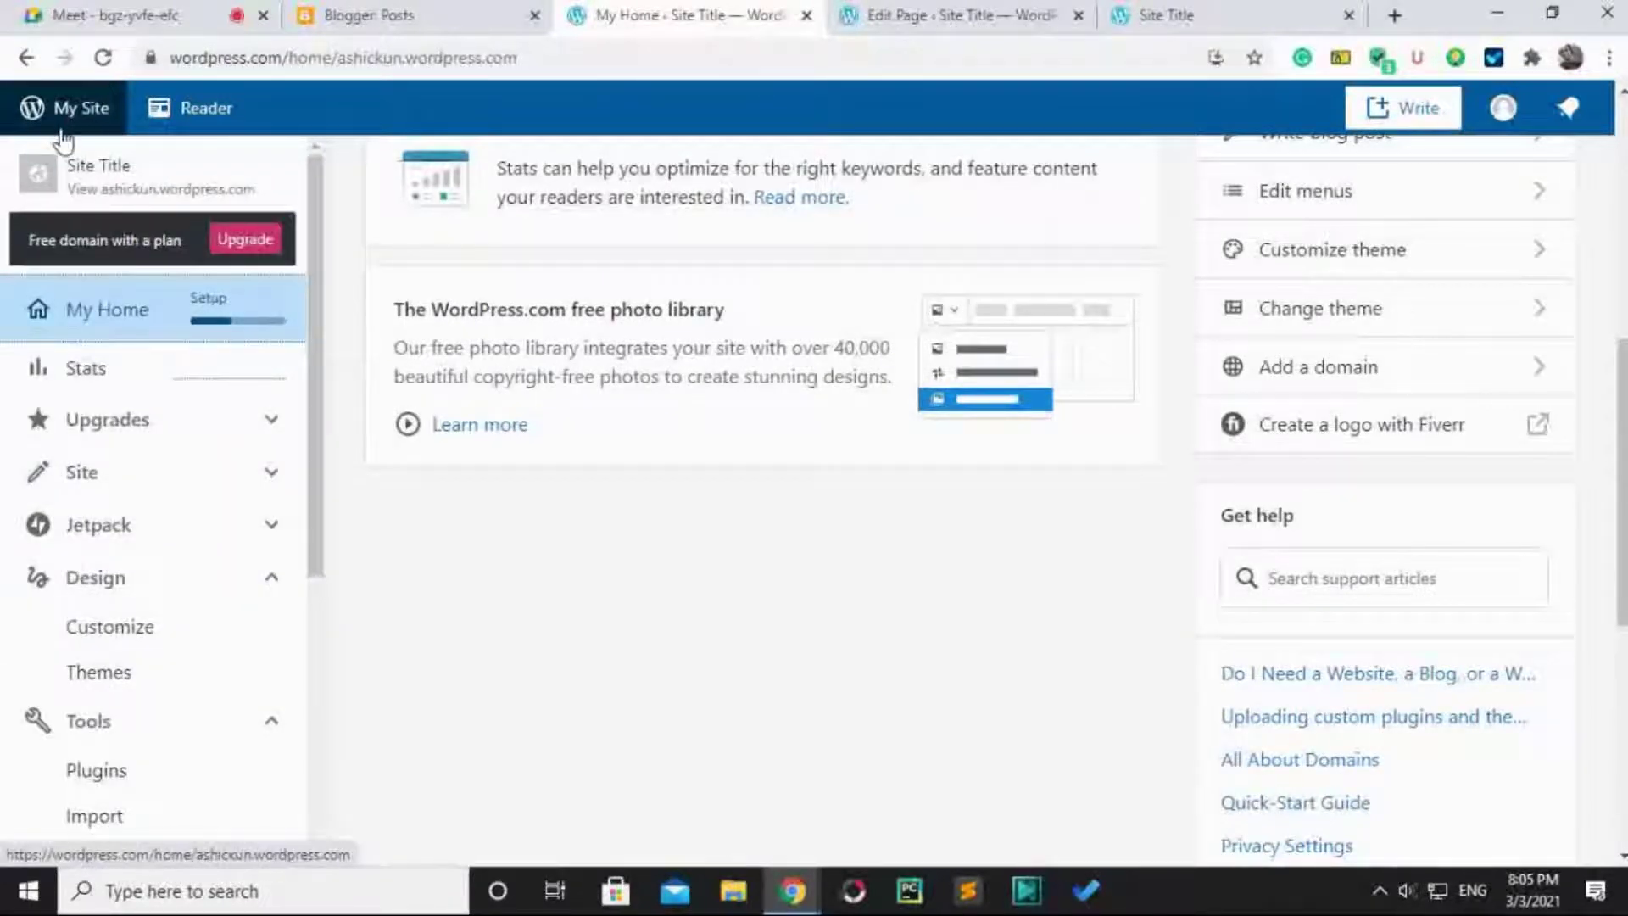
# Start a new blog post and look through its Jetpack, Global Styles and Post settings.
pyautogui.click(1411, 108)
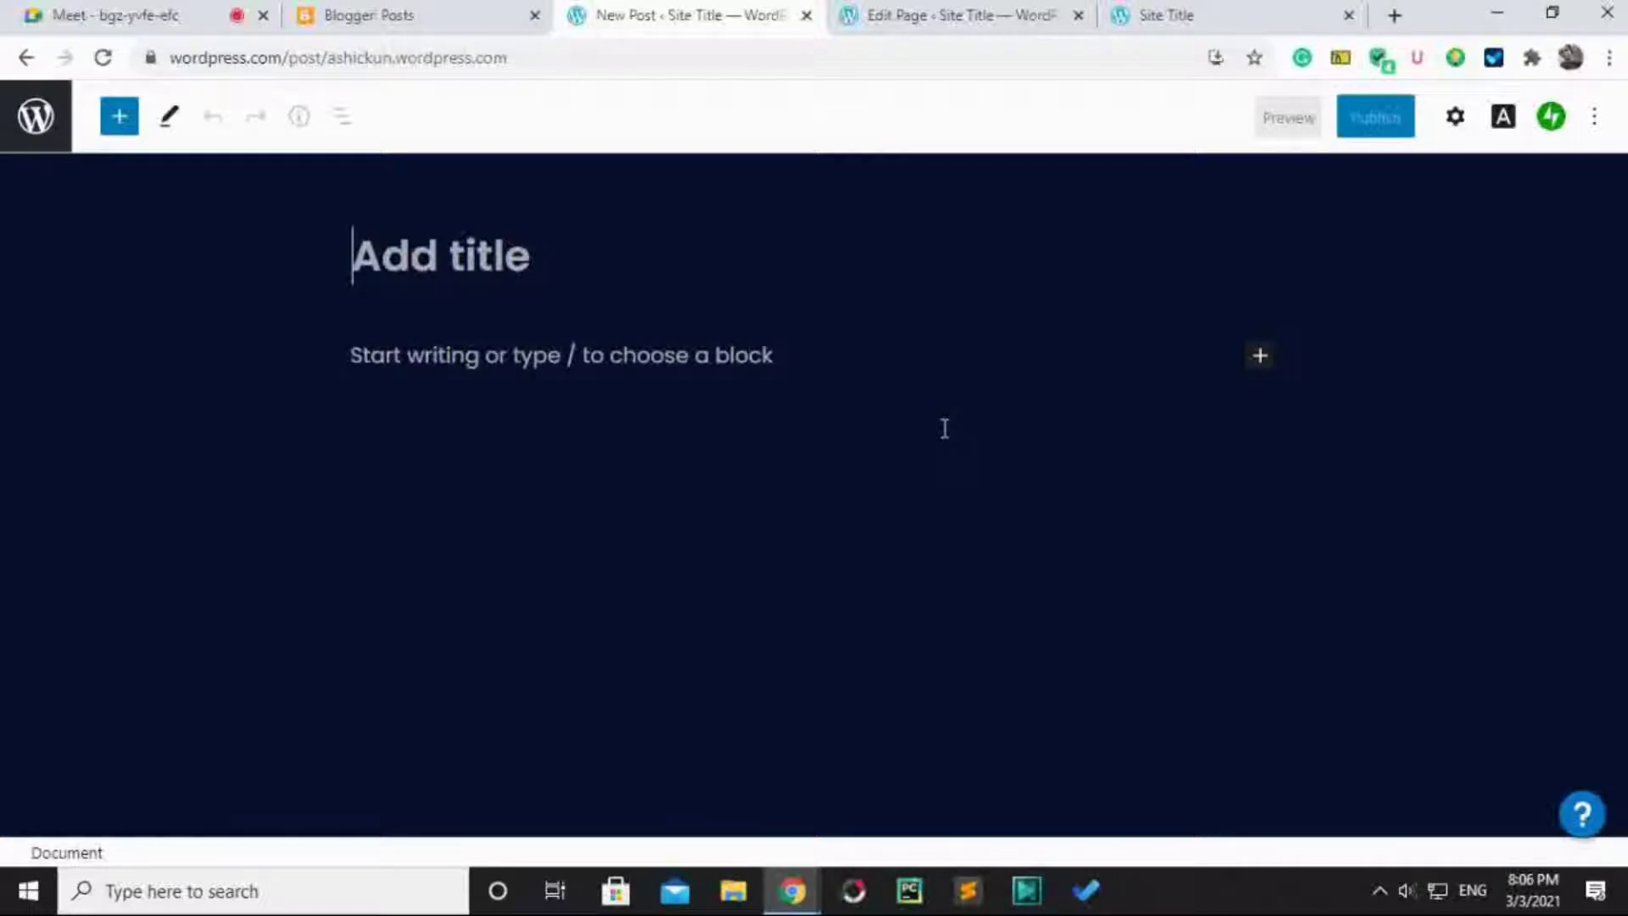
pyautogui.click(1552, 123)
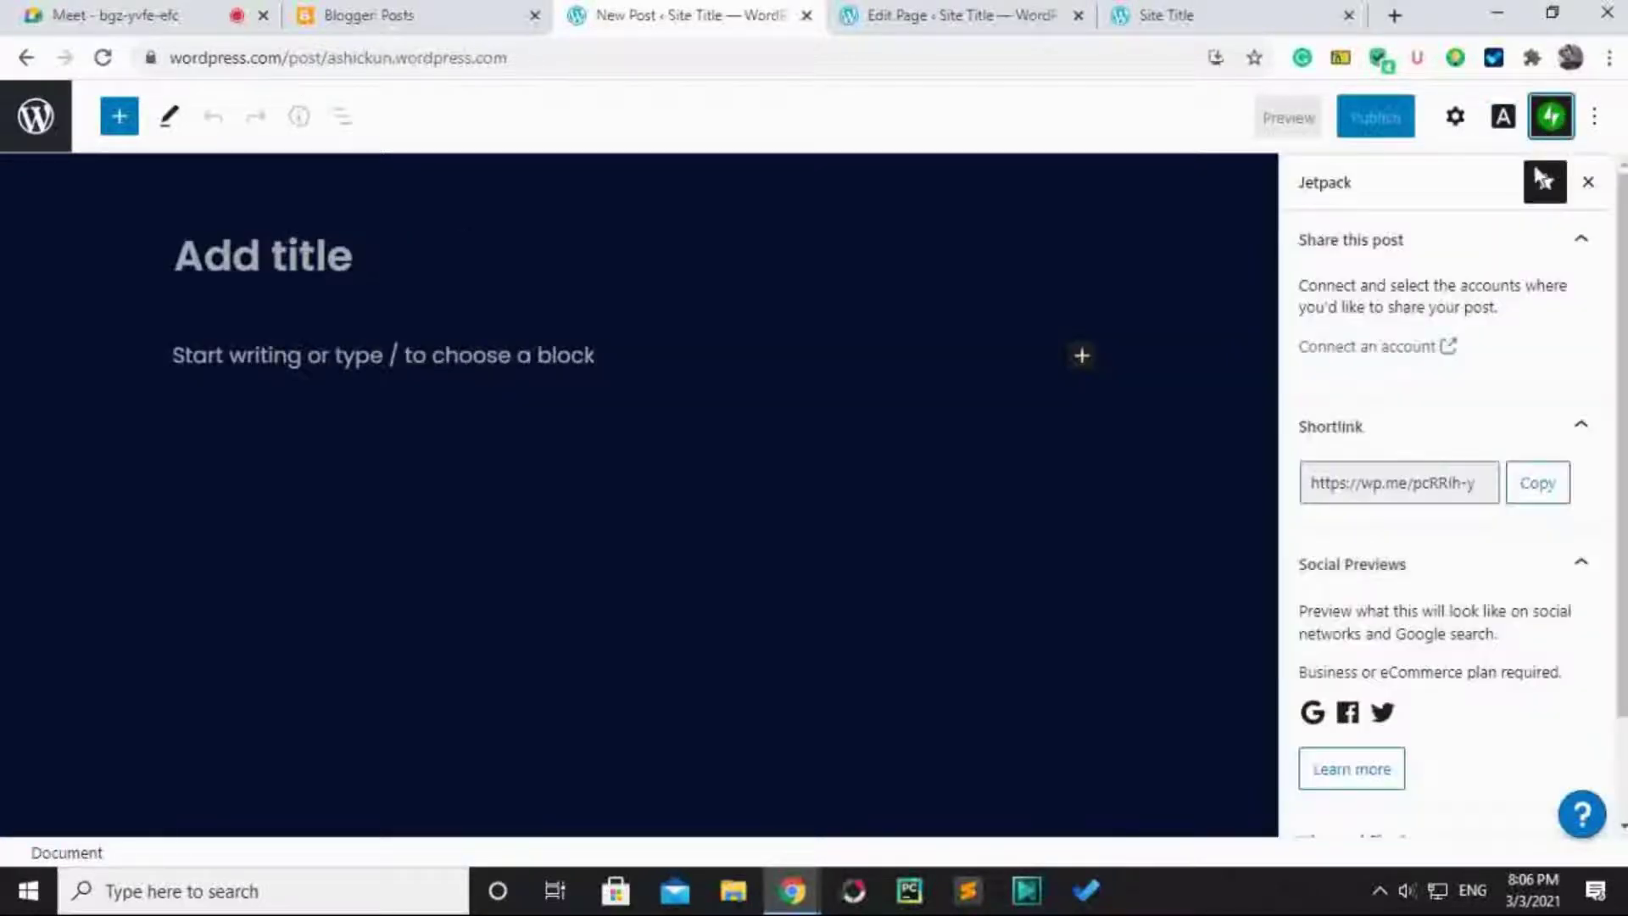
pyautogui.click(1504, 119)
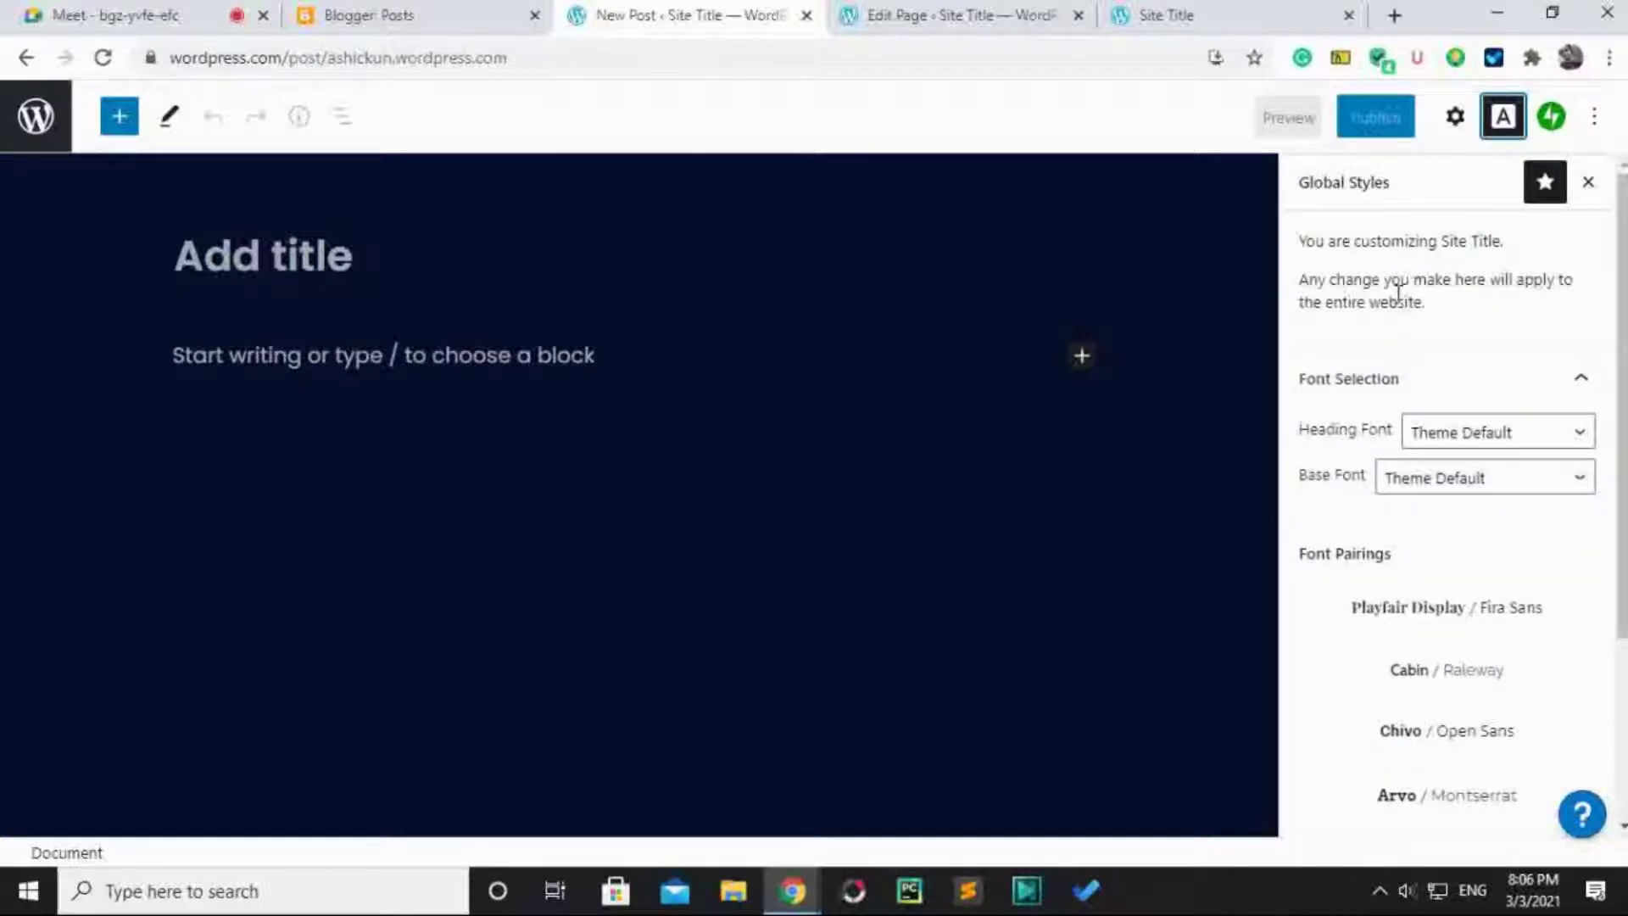
pyautogui.click(1455, 117)
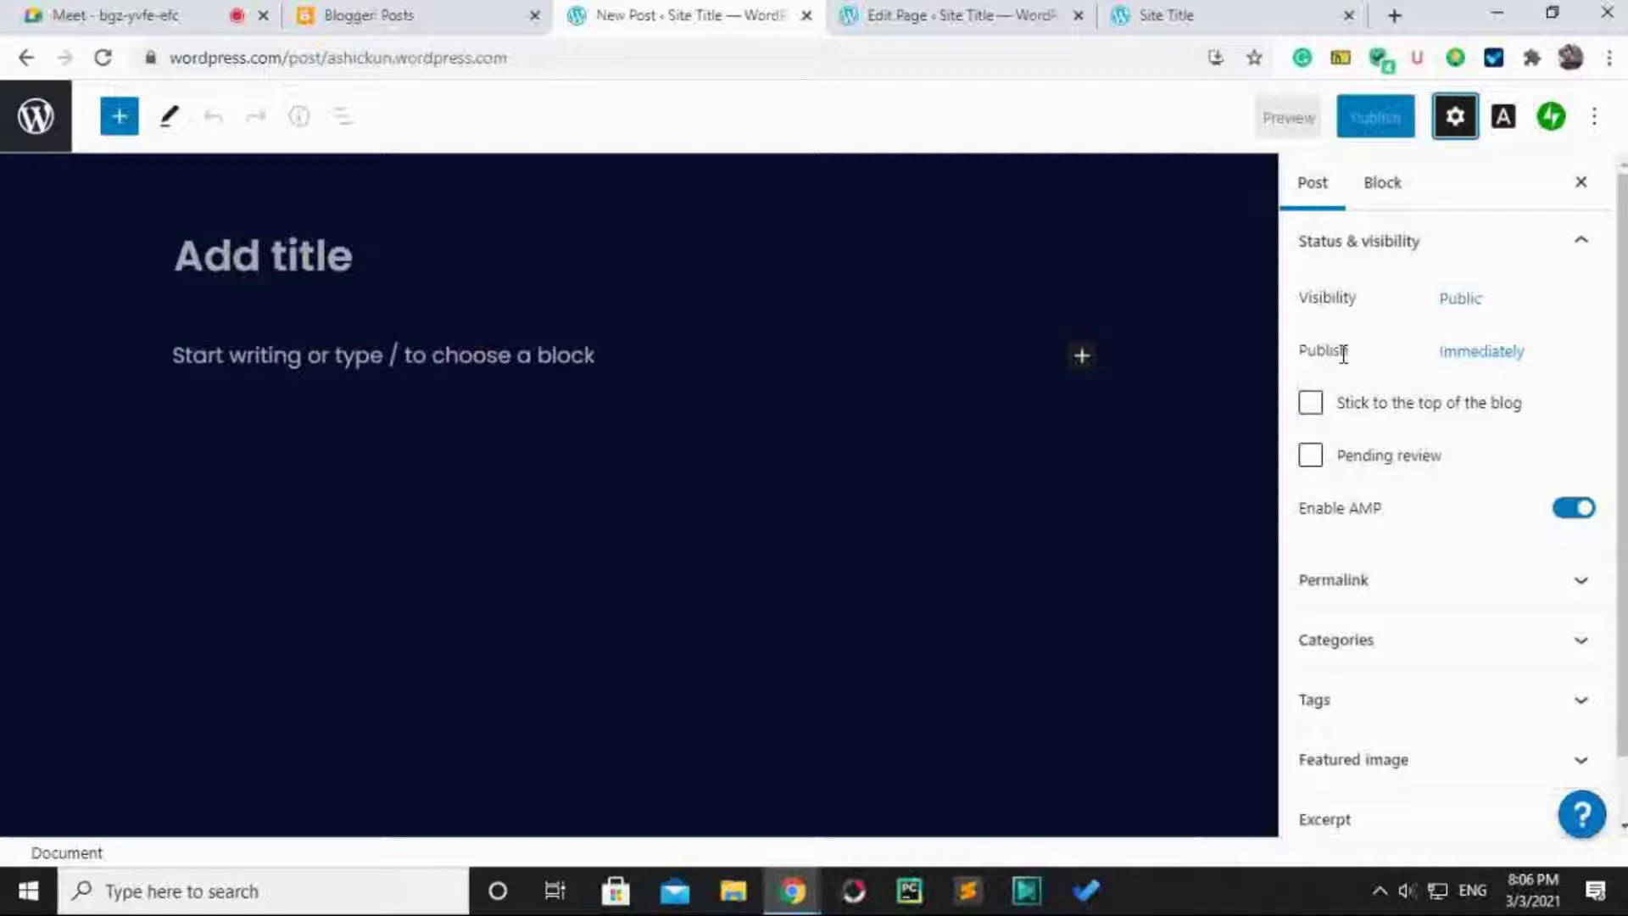
# Go to Google Drive in a new browser tab, open the recent untitled document, and close the Drive tab.
pyautogui.click(1395, 15)
pyautogui.click(1515, 156)
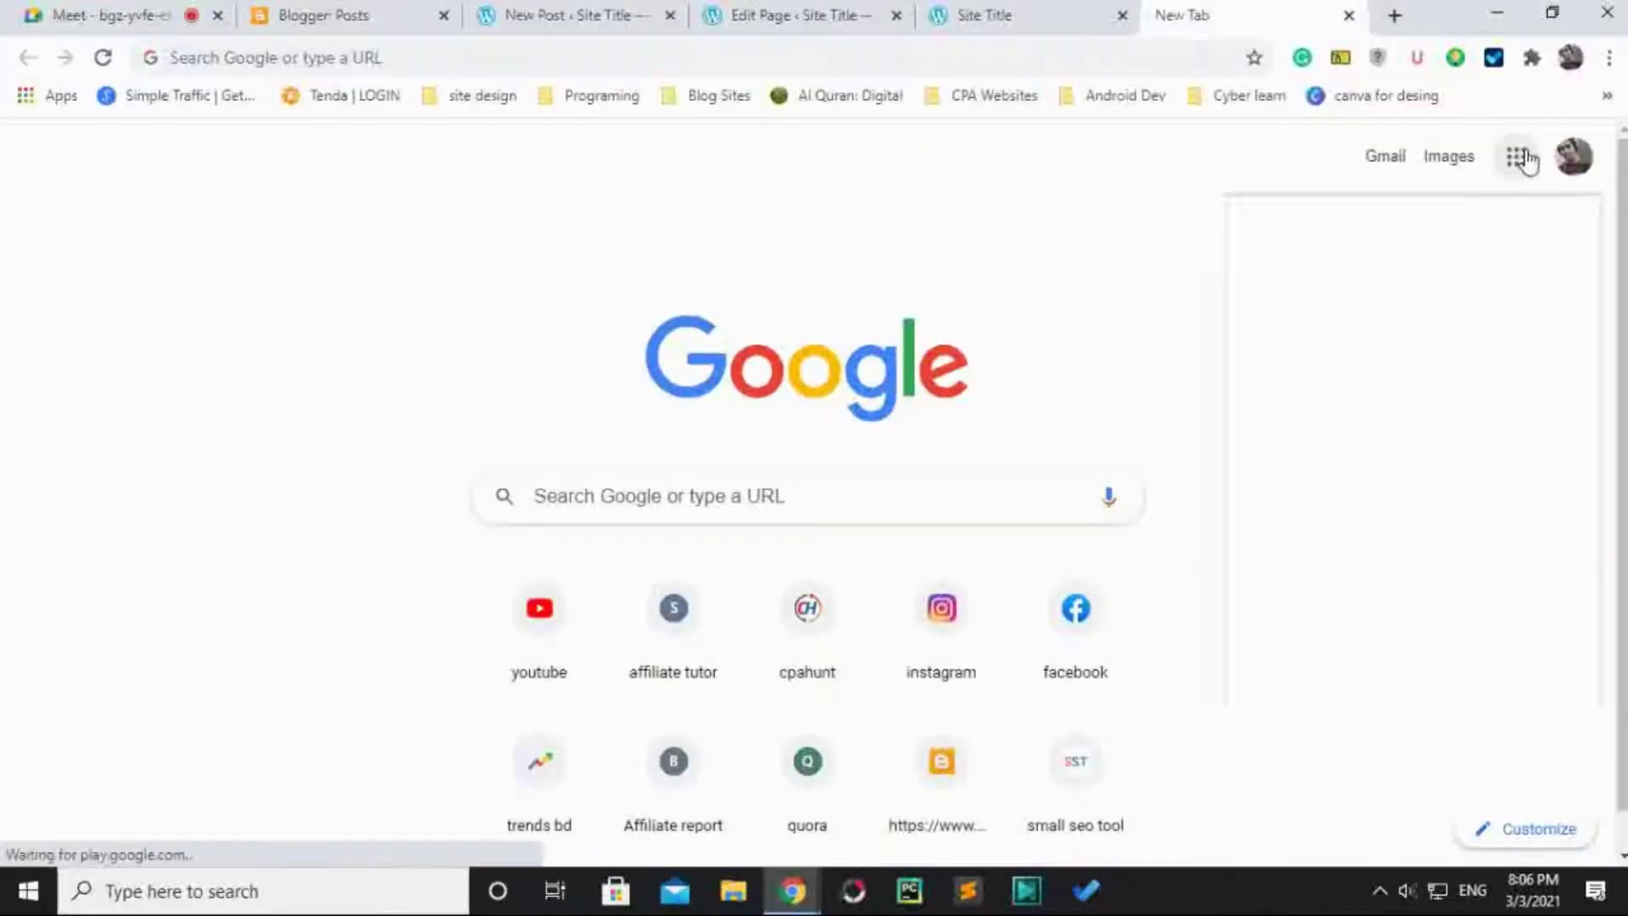
pyautogui.click(1305, 576)
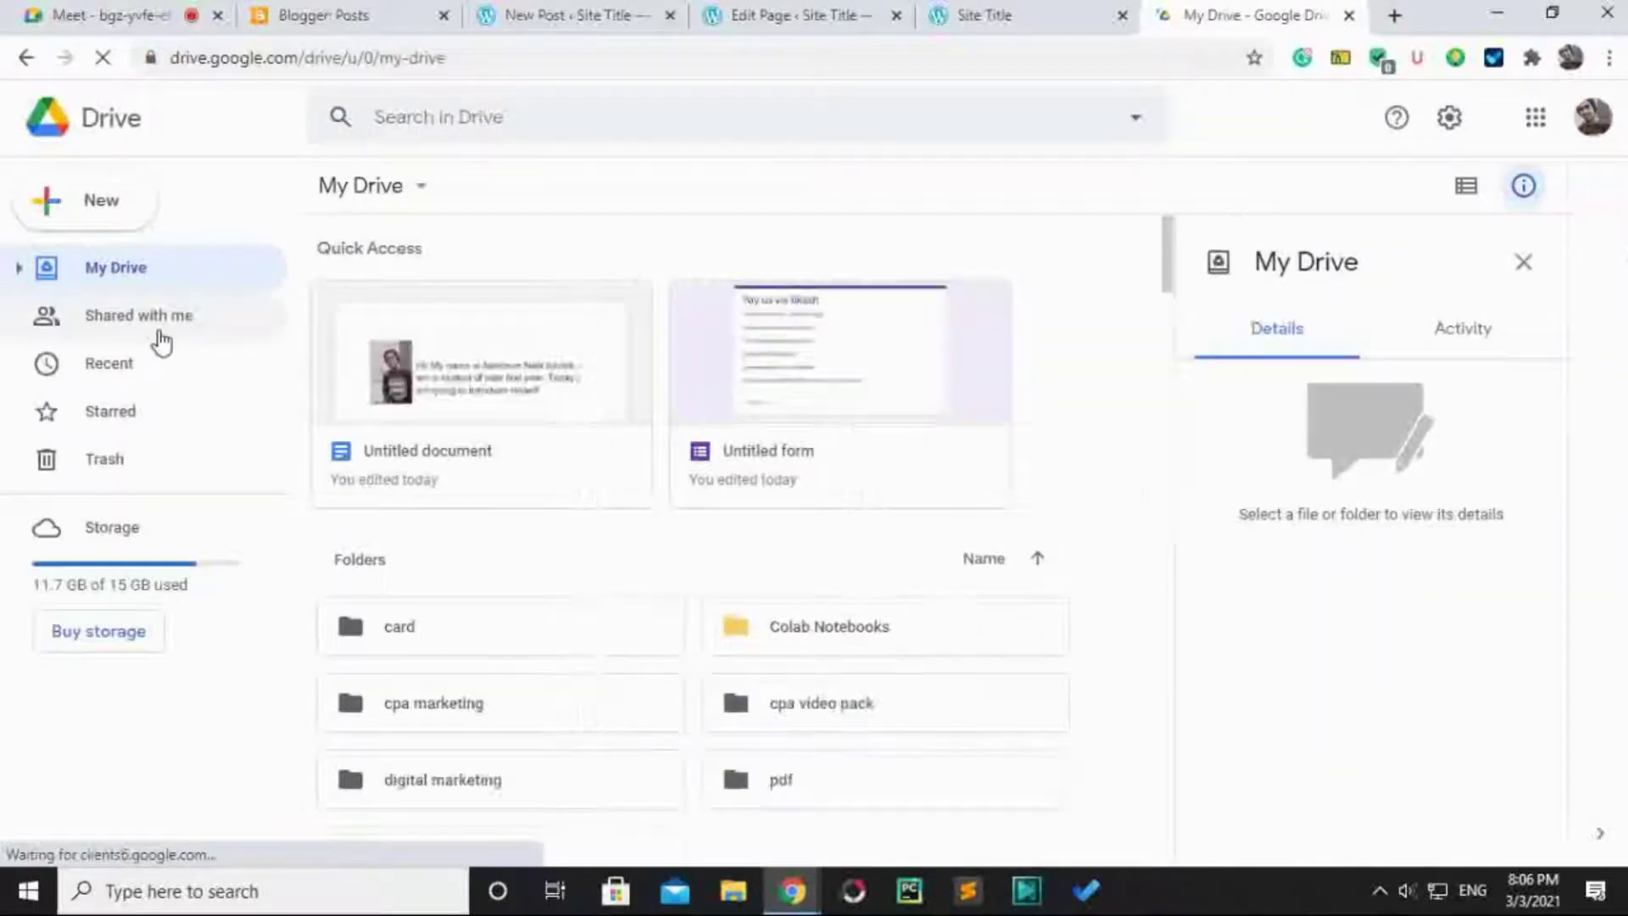
pyautogui.doubleClick(439, 404)
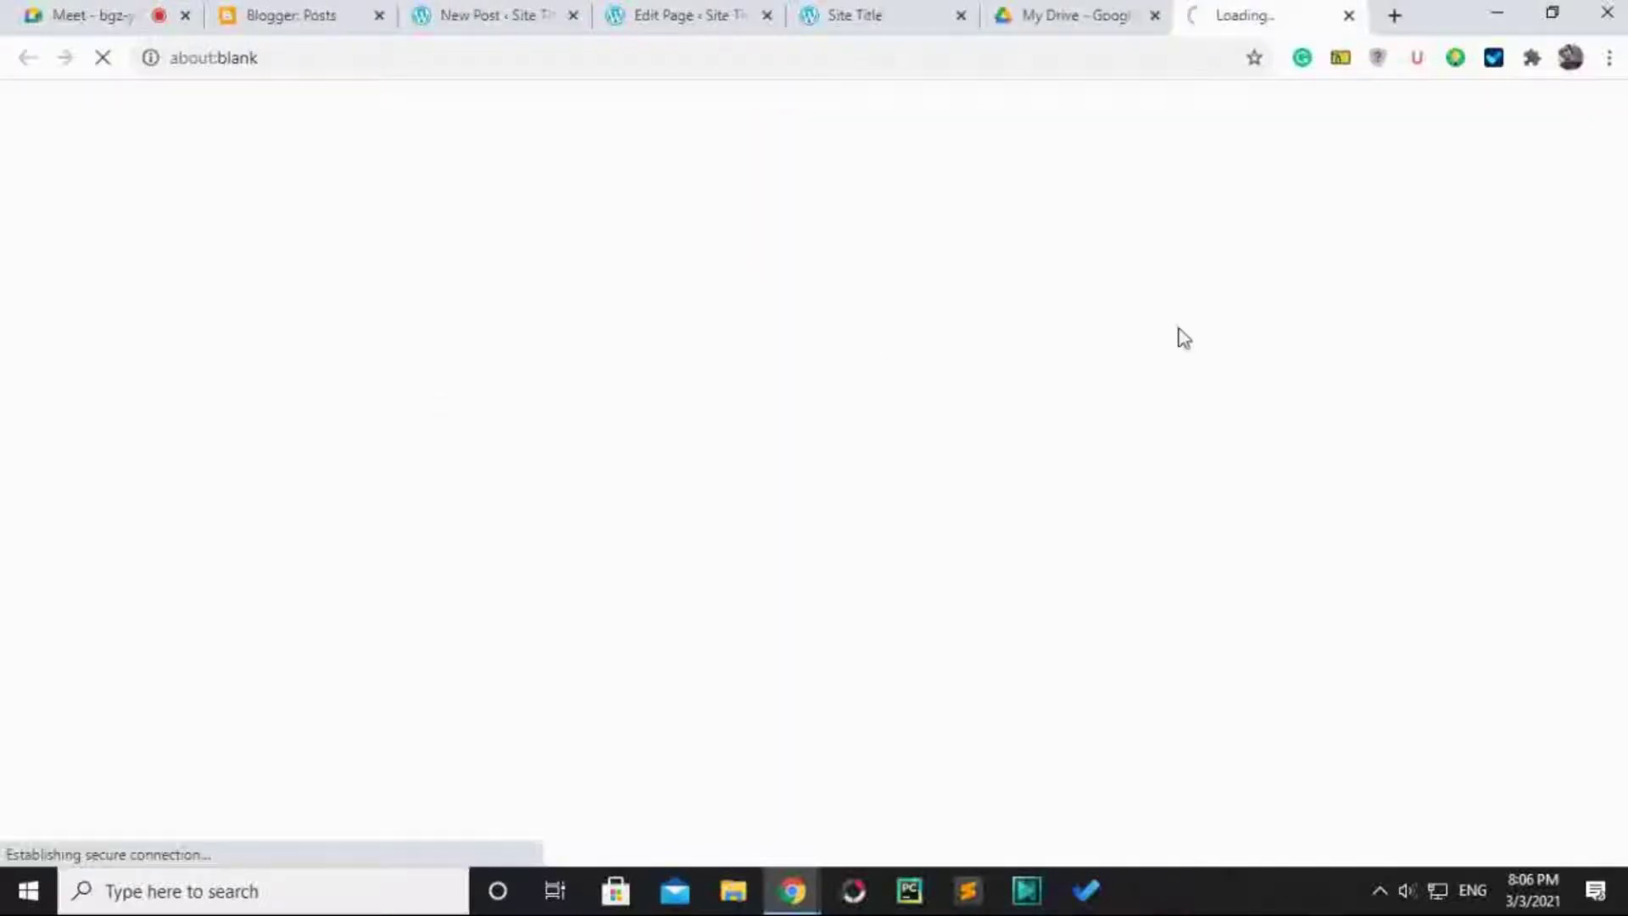
pyautogui.click(1154, 16)
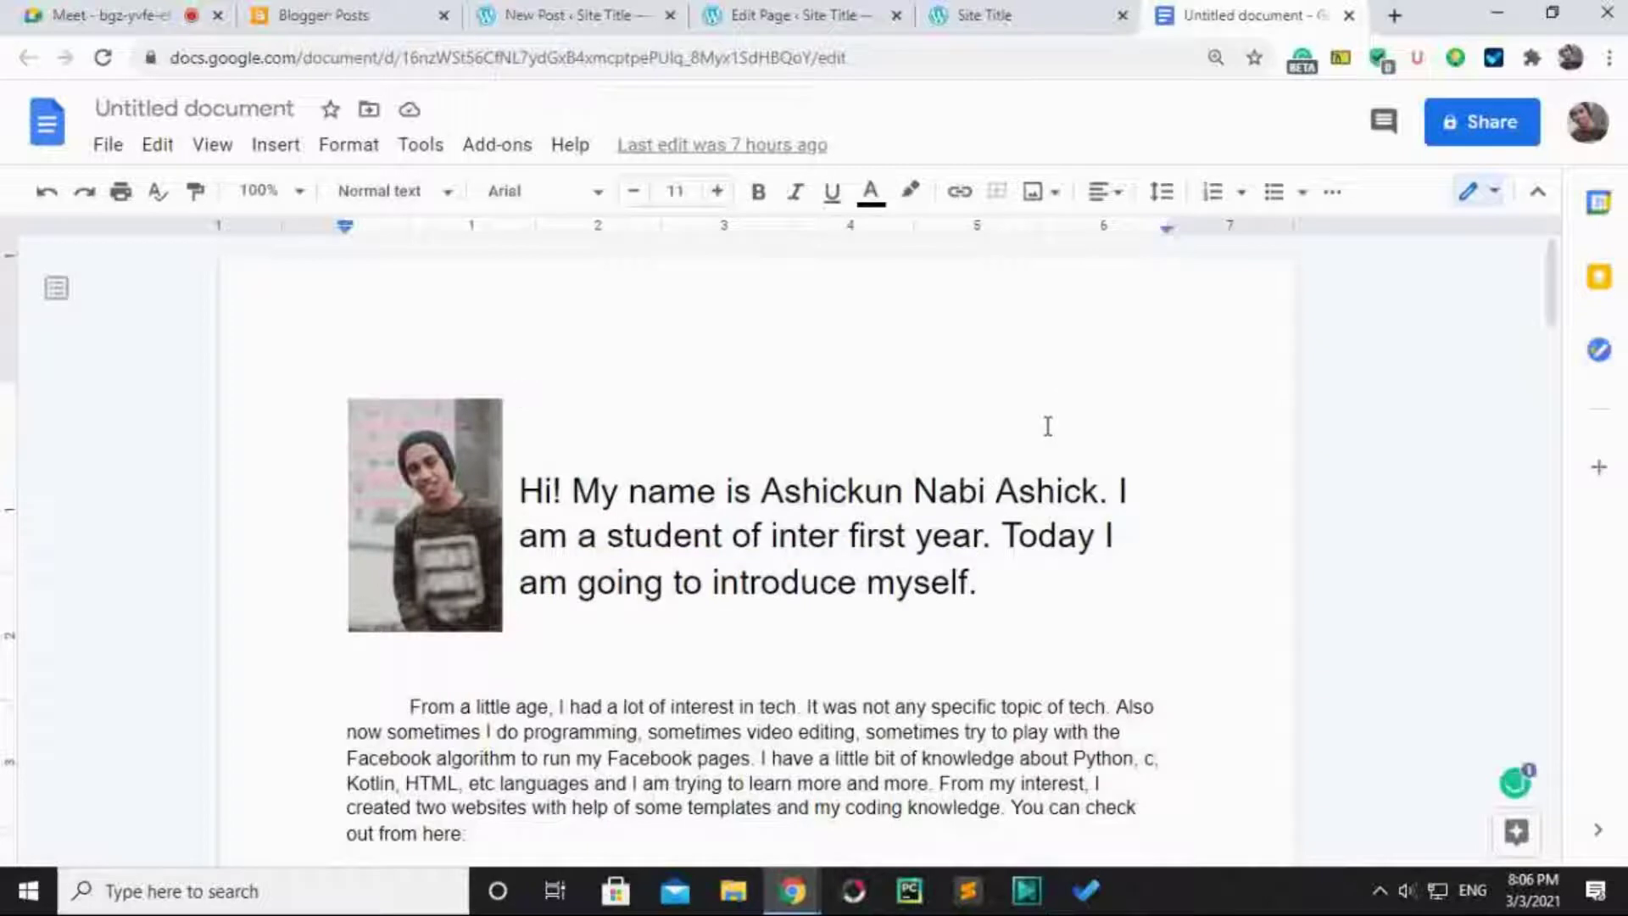
# Highlight the introductory heading beside the photo in the document to review it, and clear the selection.
pyautogui.click(1020, 490)
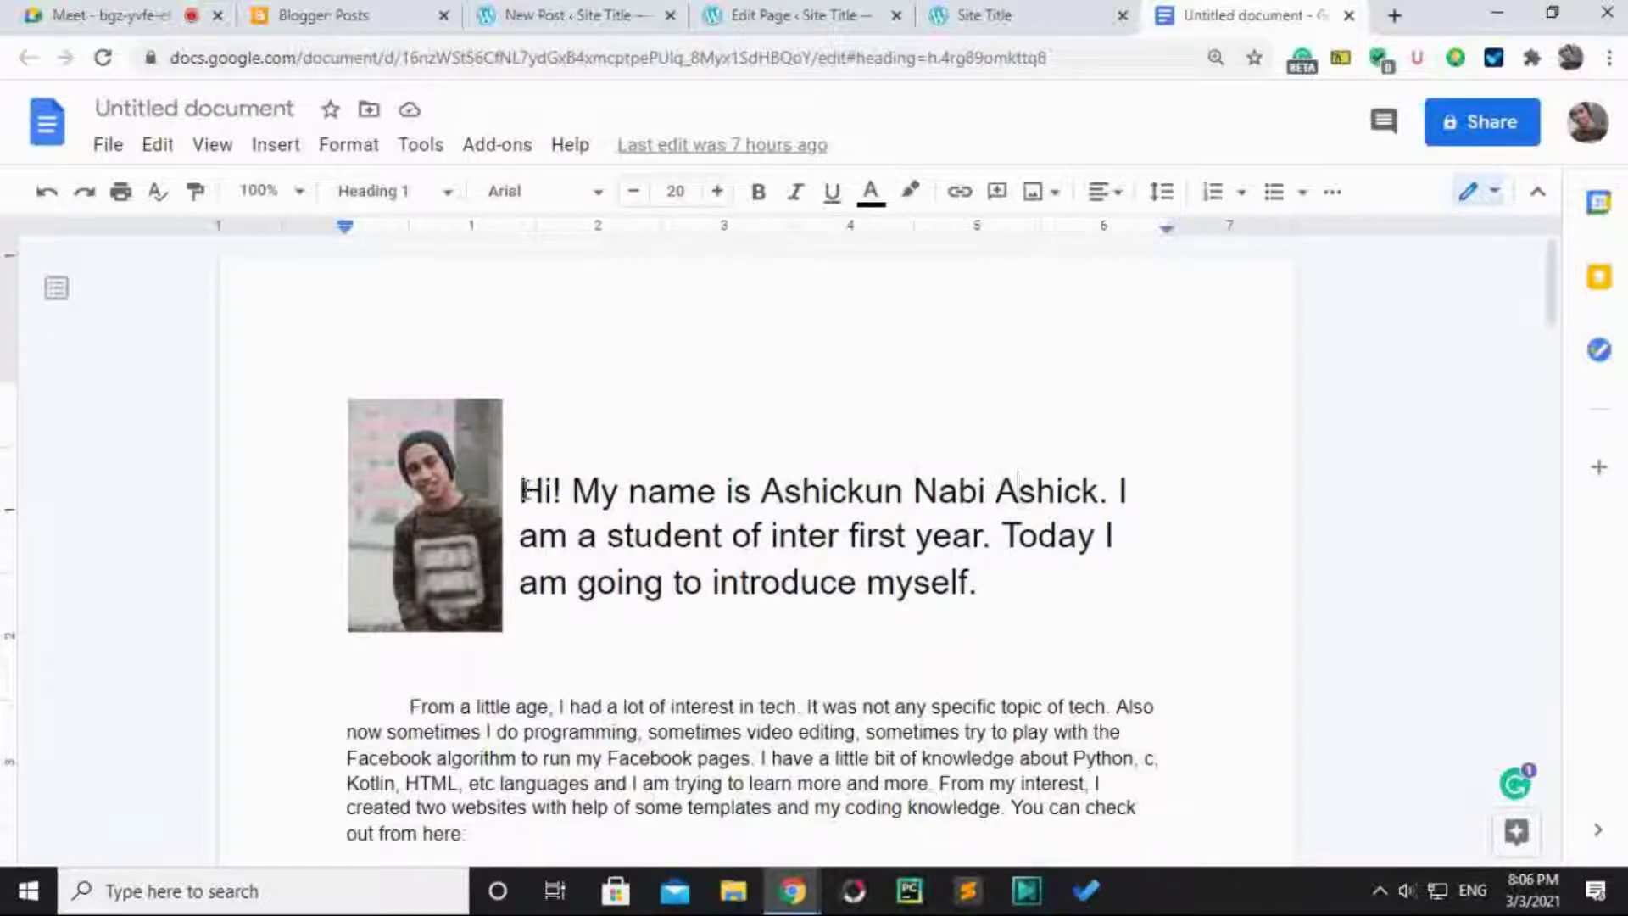
pyautogui.moveTo(519, 490); pyautogui.dragTo(988, 588)
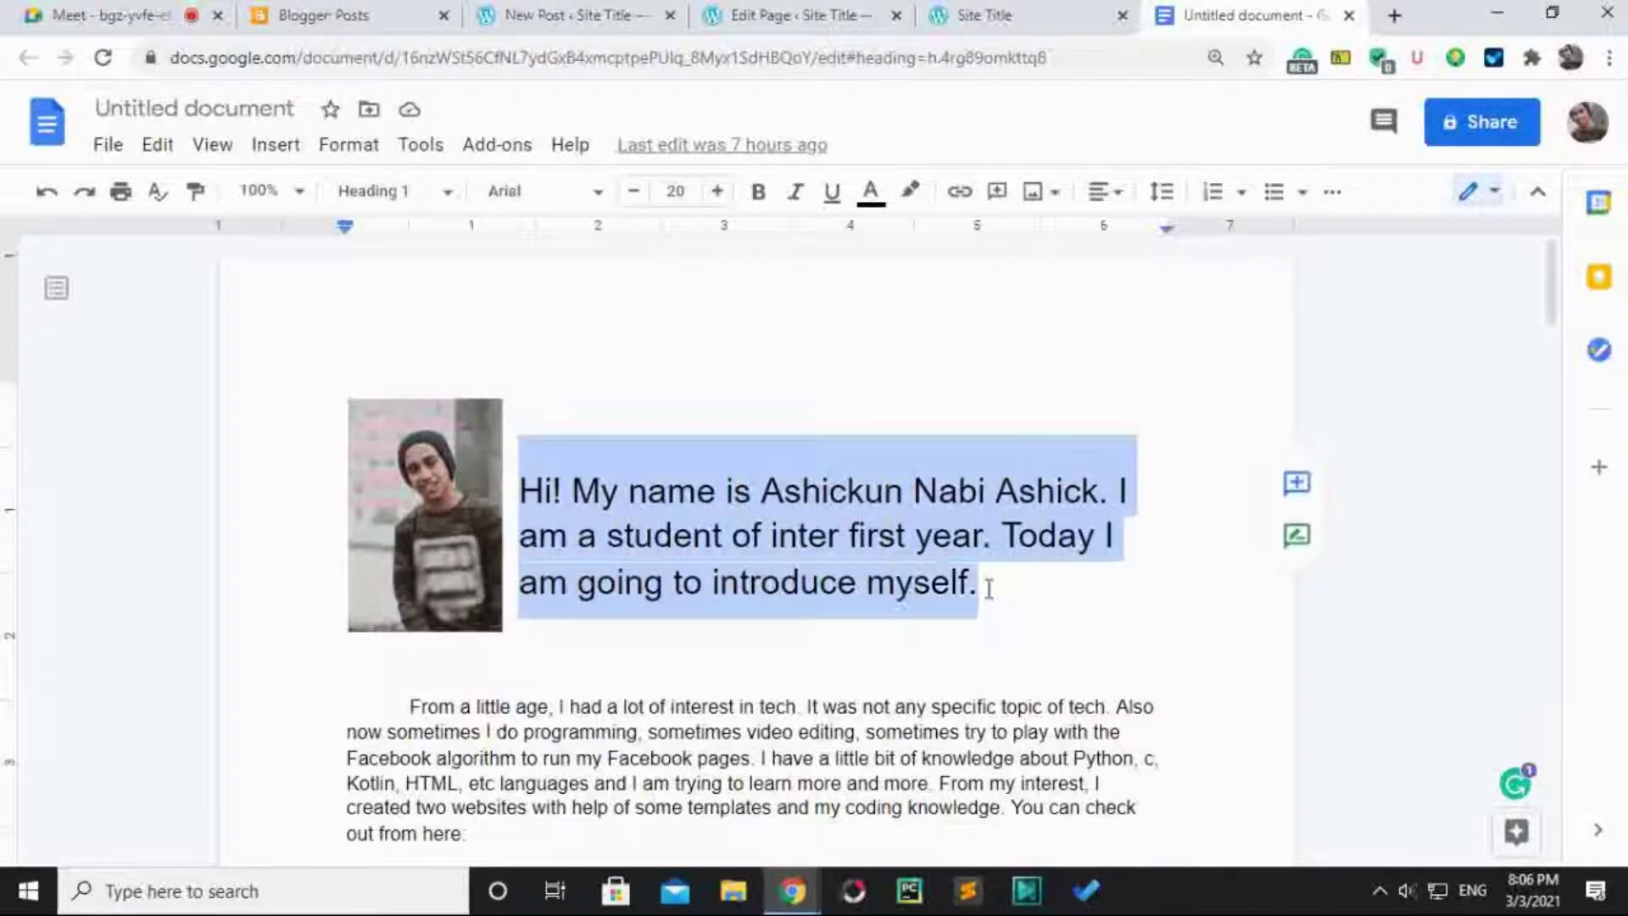
pyautogui.click(966, 537)
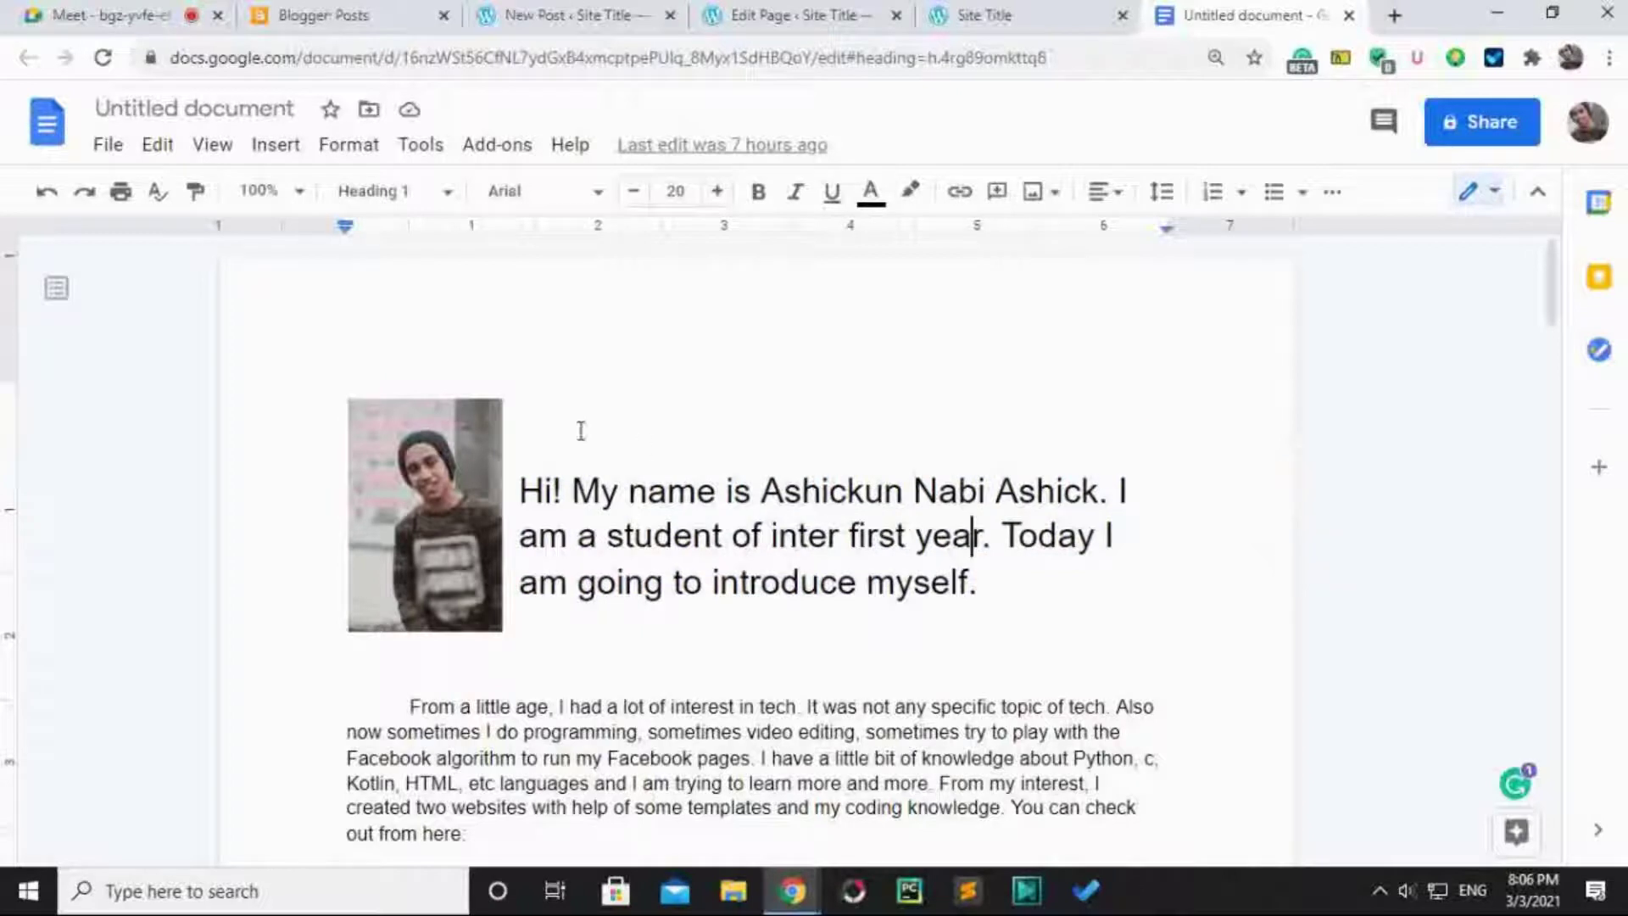
pyautogui.click(543, 378)
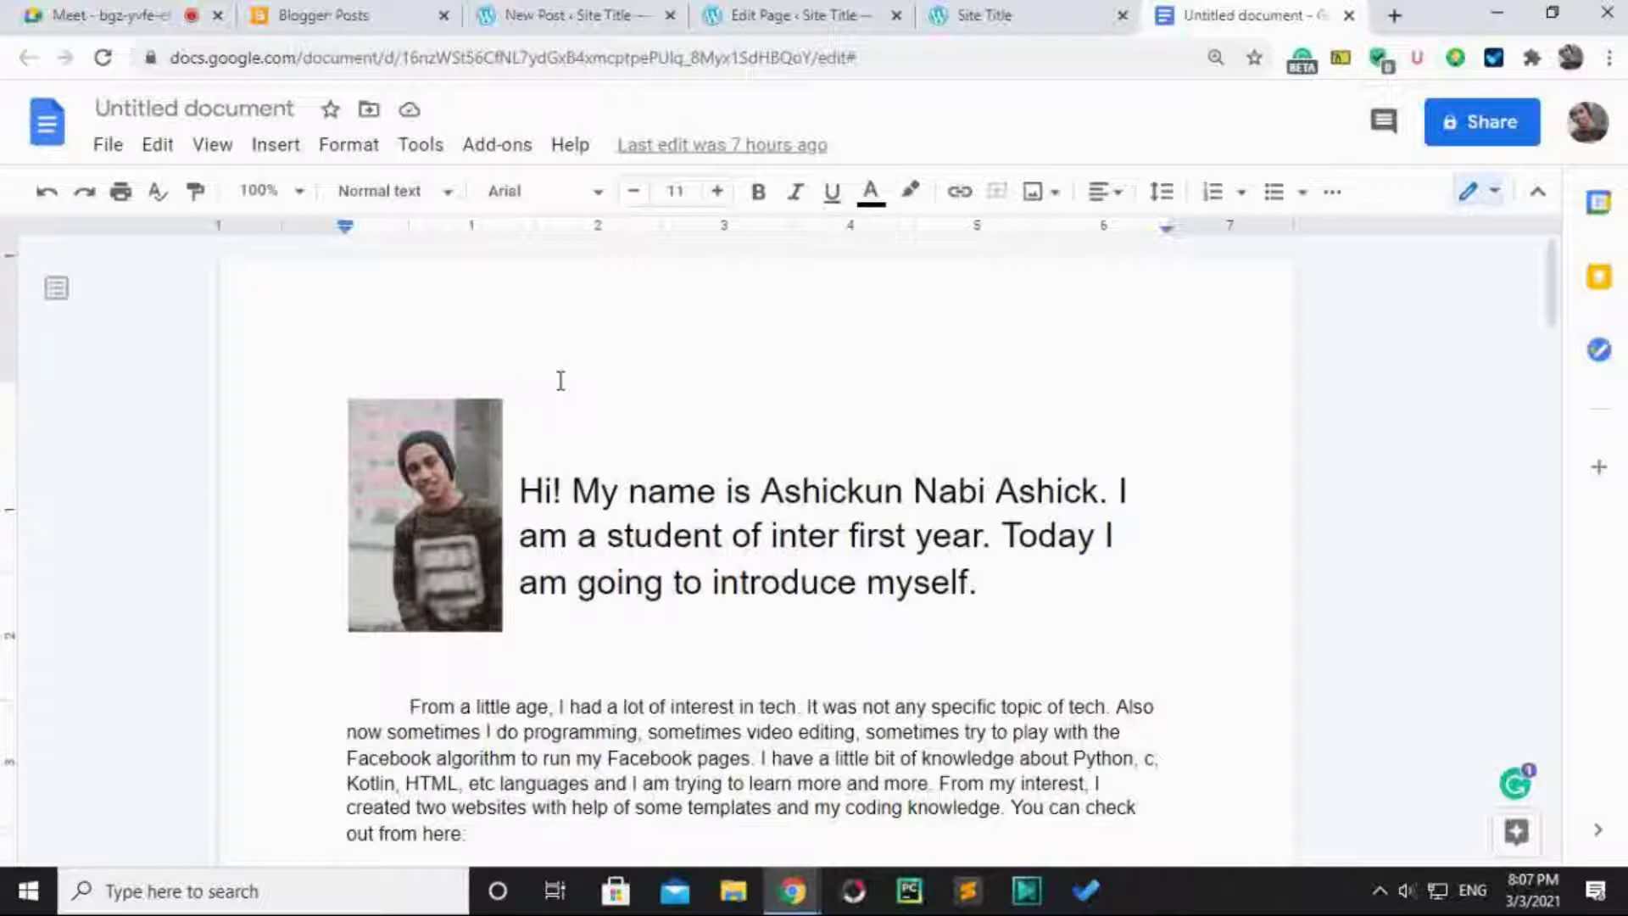
pyautogui.click(1411, 895)
pyautogui.scroll(-1, 1413, 900)
pyautogui.click(1411, 896)
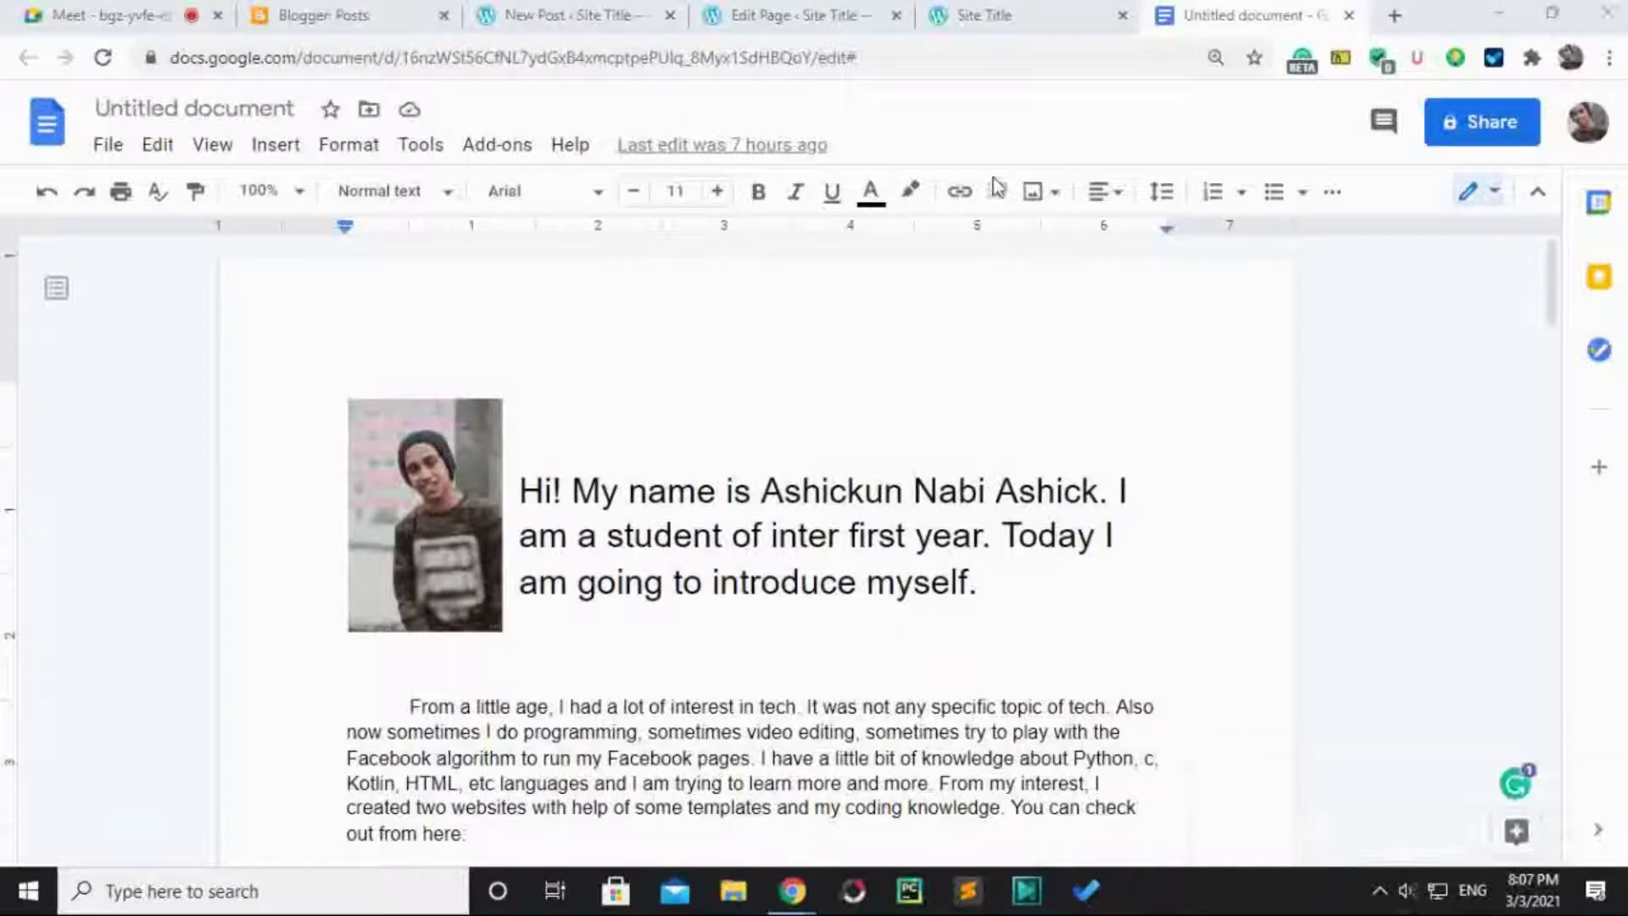
# Switch from the document back to the WordPress tabs, viewing the live site and the homepage editor.
pyautogui.click(940, 16)
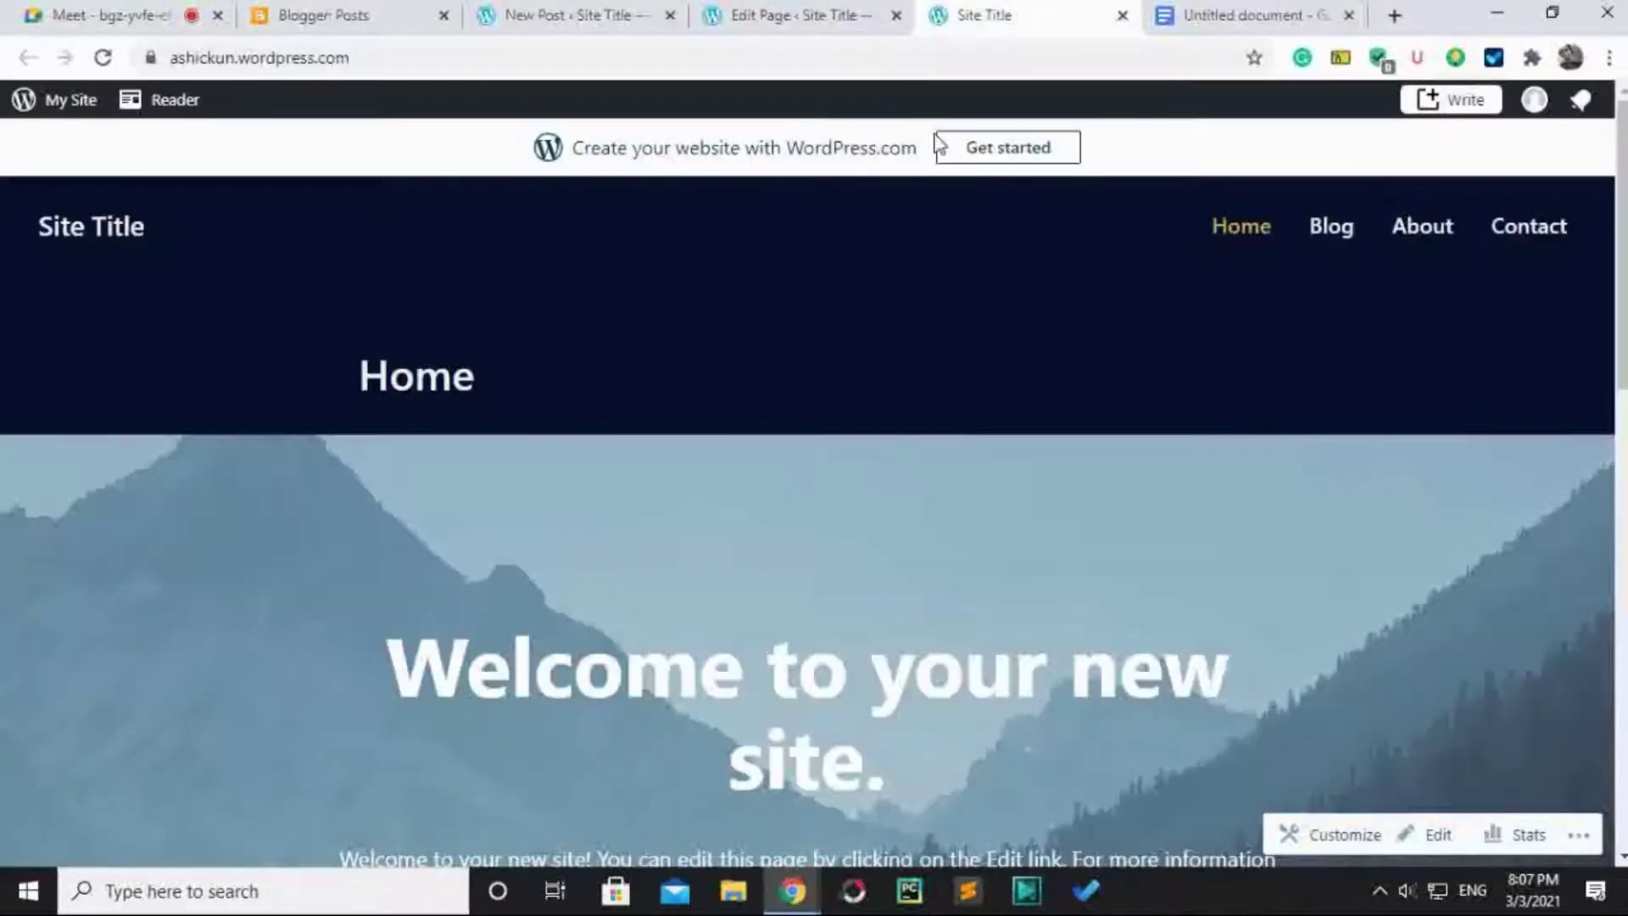
pyautogui.click(754, 15)
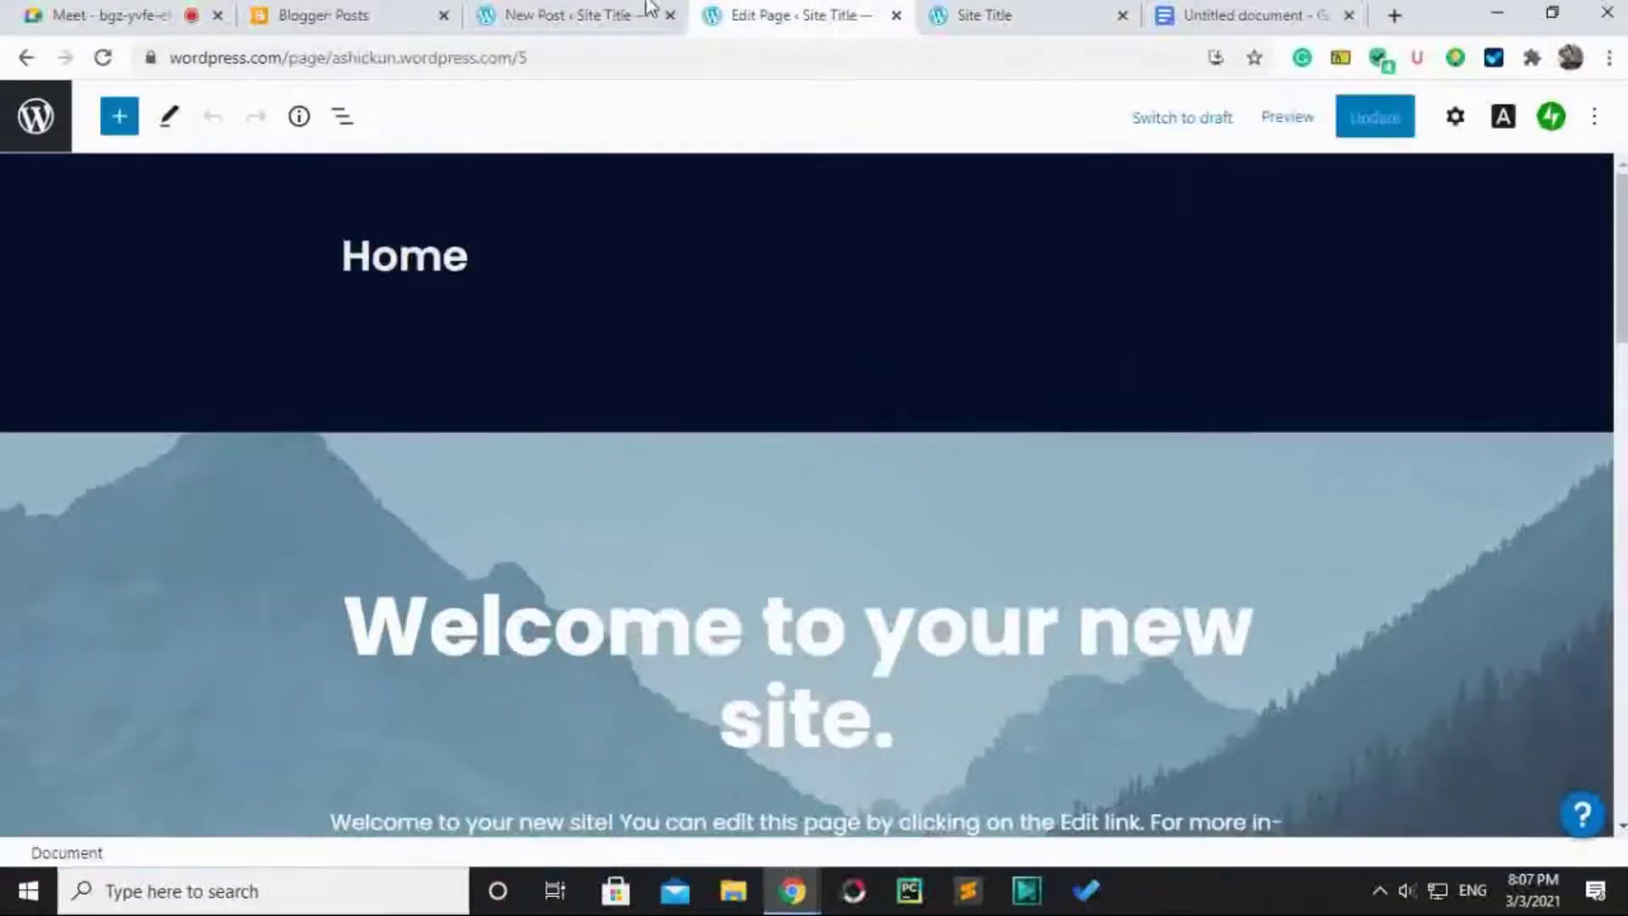
# Open the new post, place its browser tab beside the Google Docs tab, and title the post "About My Self".
pyautogui.click(547, 10)
pyautogui.moveTo(547, 10); pyautogui.dragTo(1050, 11)
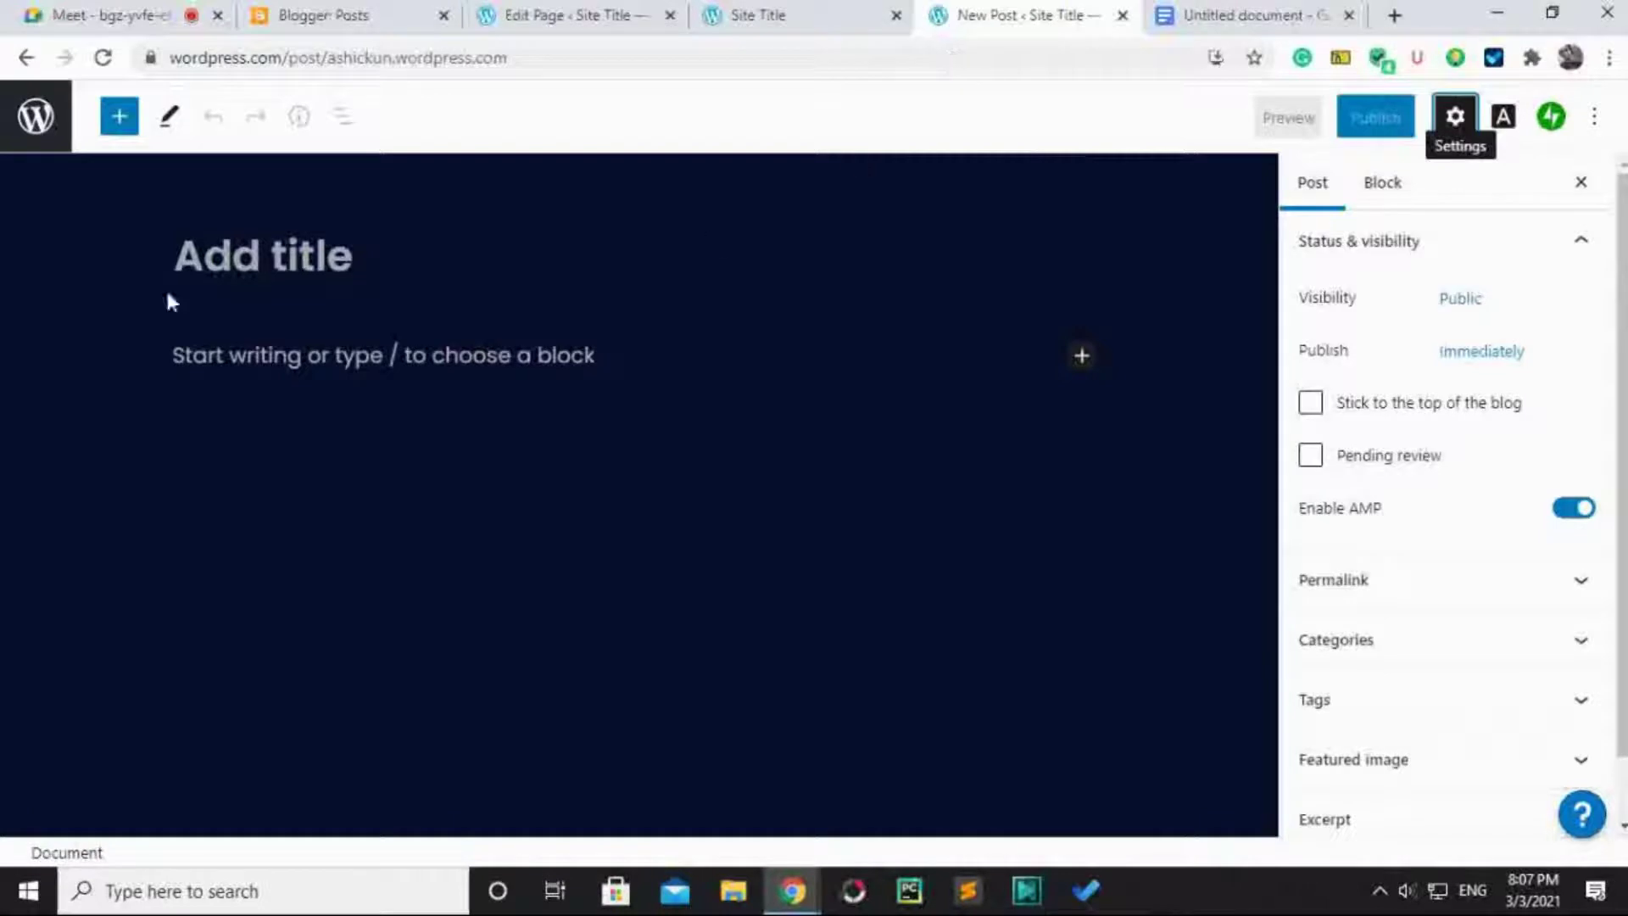
pyautogui.click(303, 258)
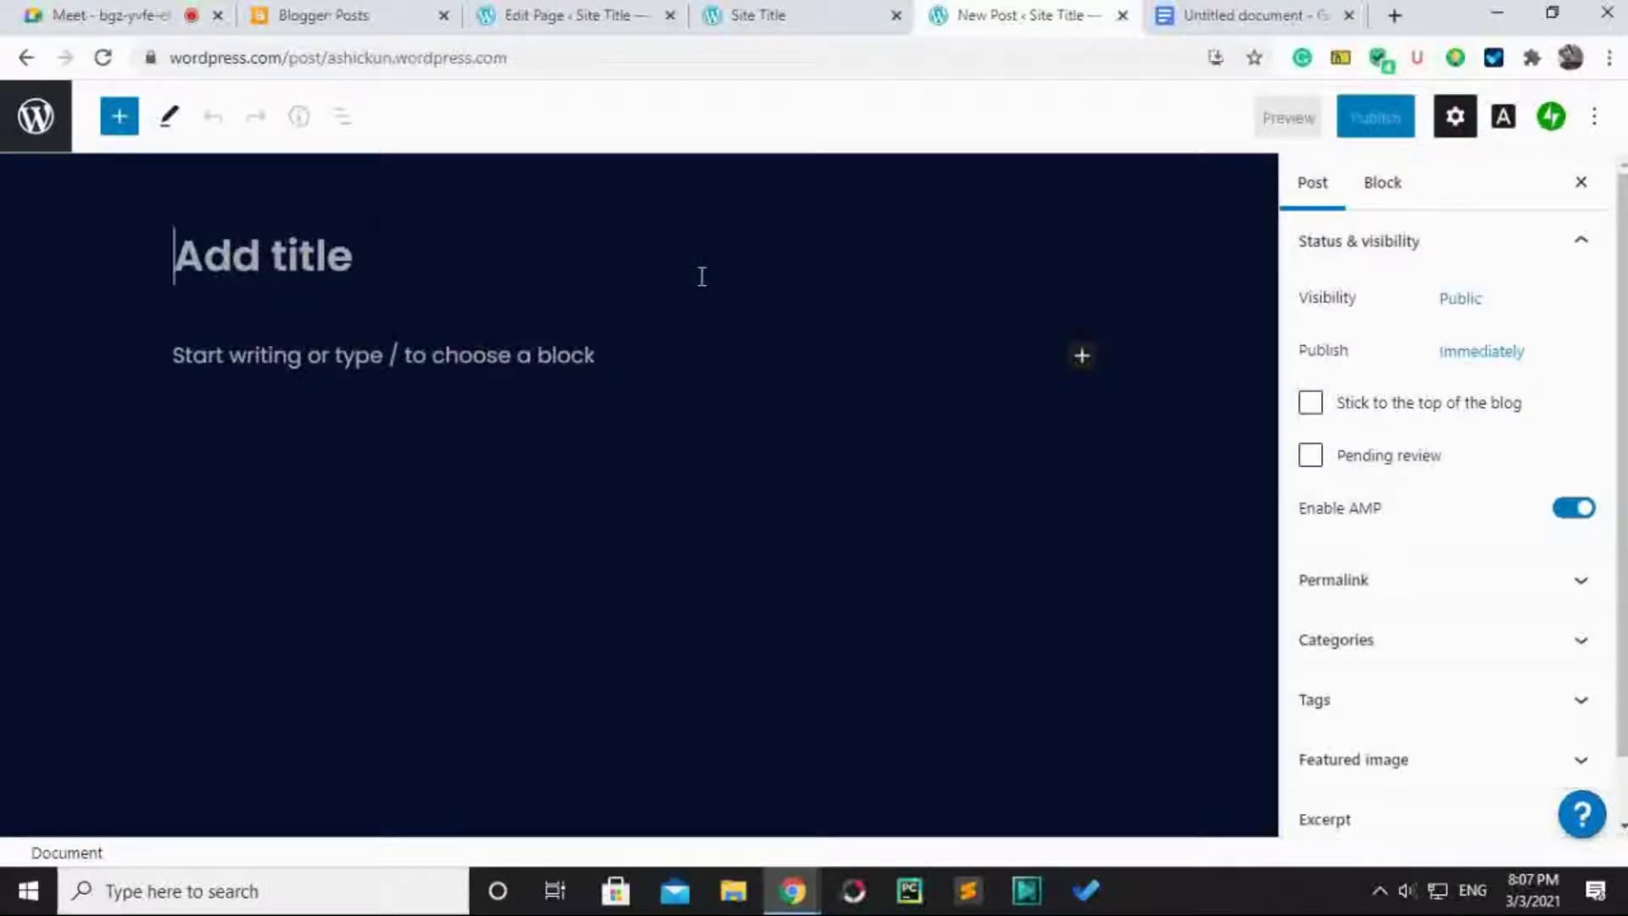
pyautogui.write('Abo')
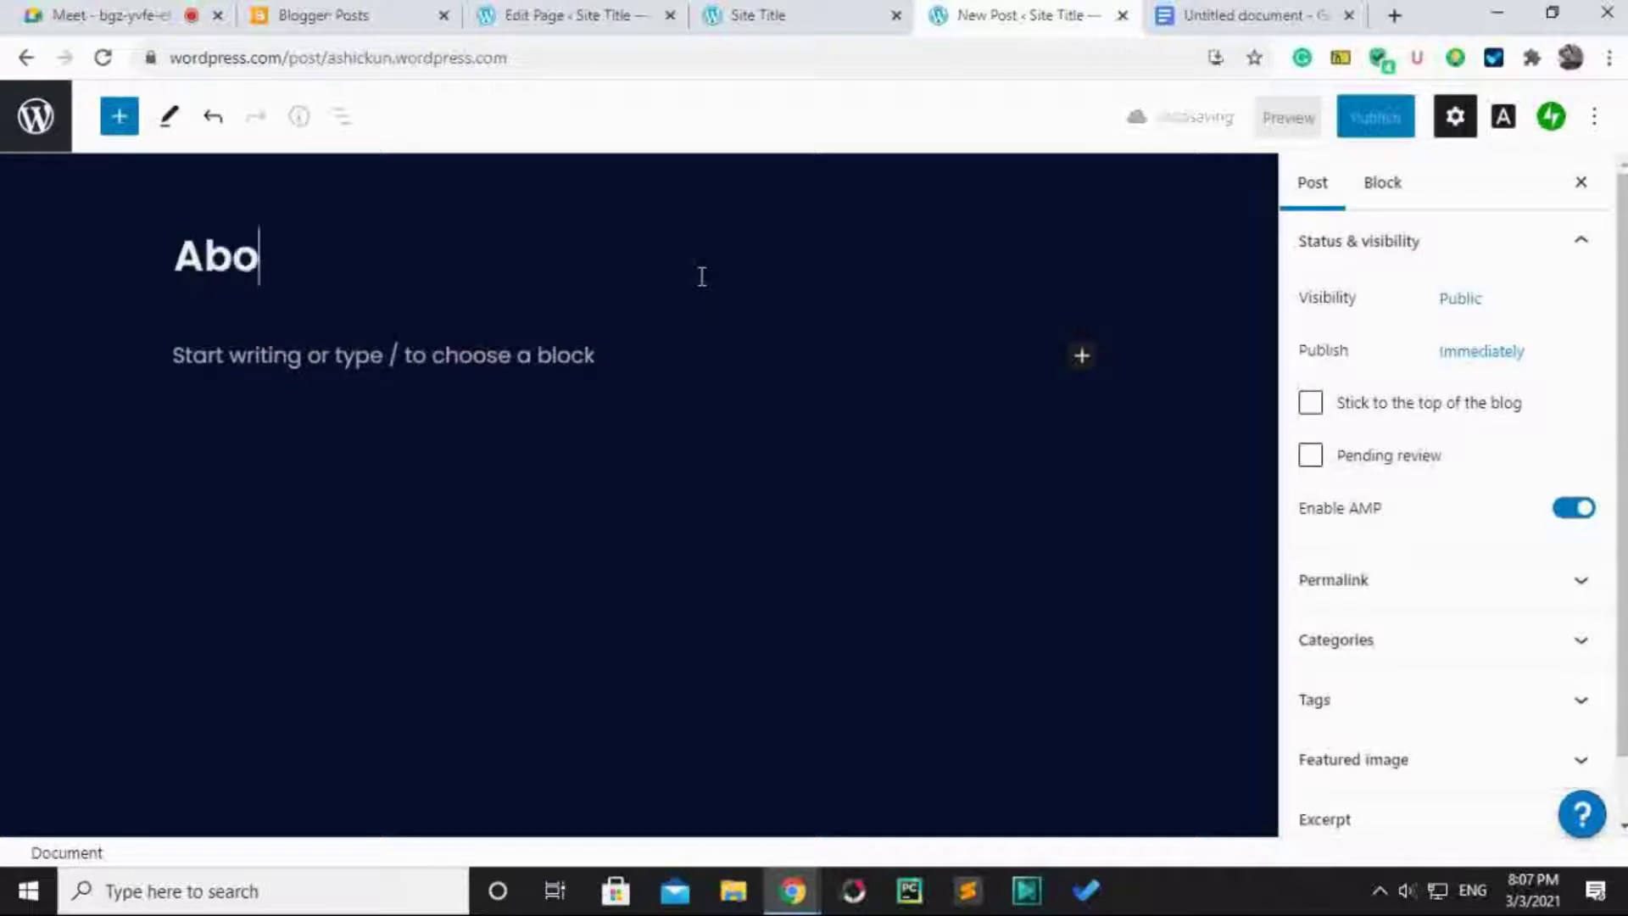
pyautogui.write('ut ')
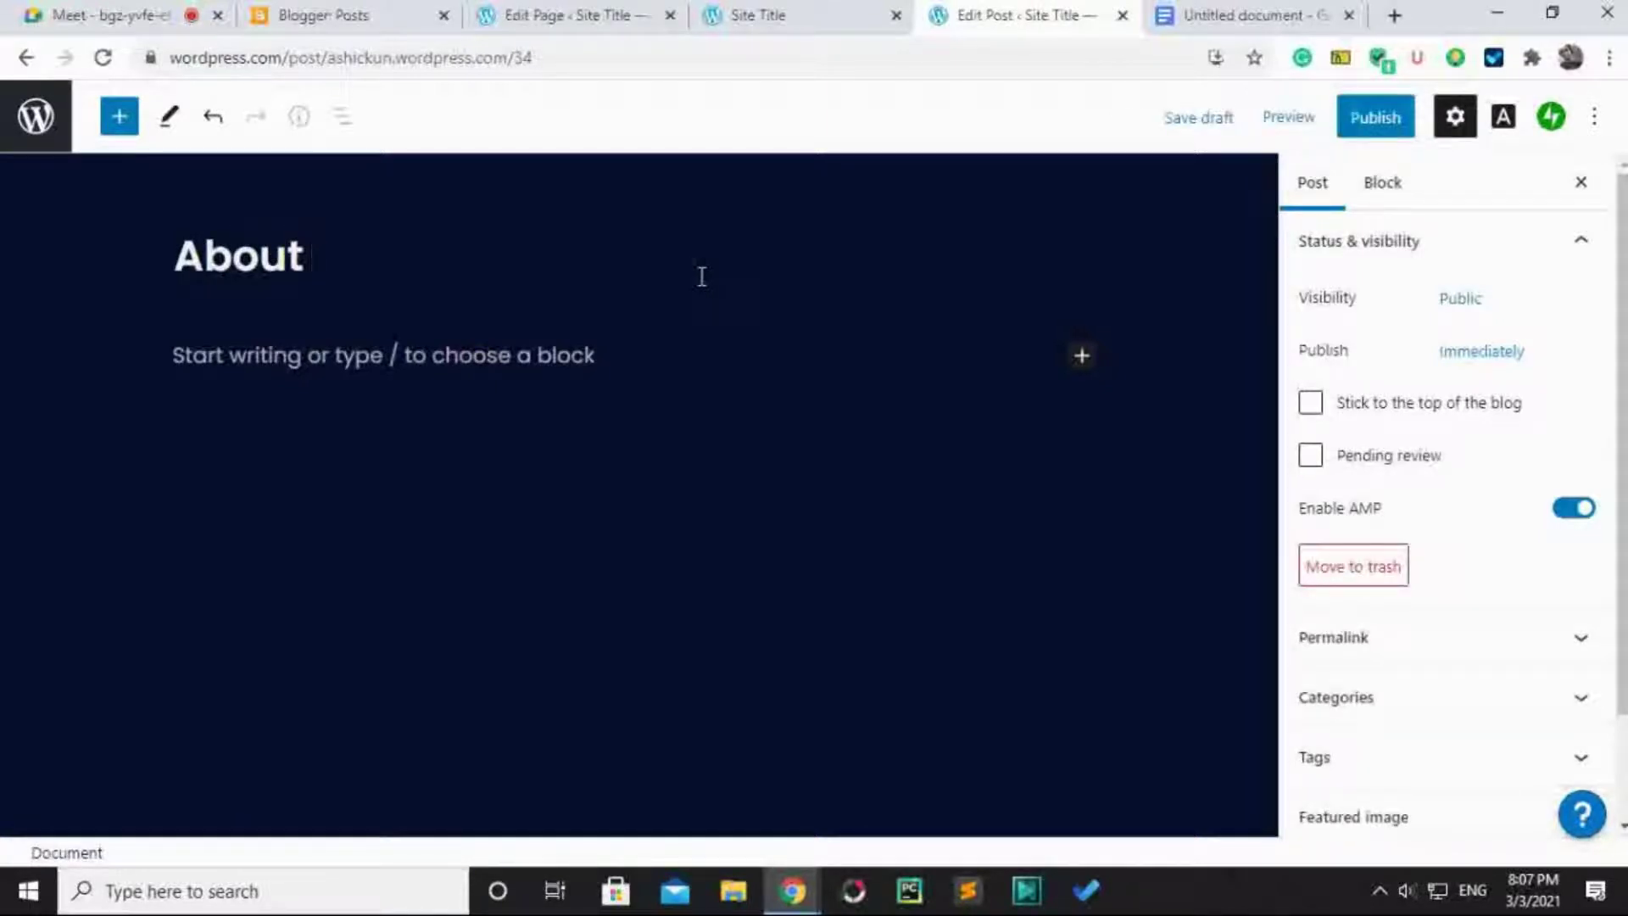
pyautogui.write('My self')
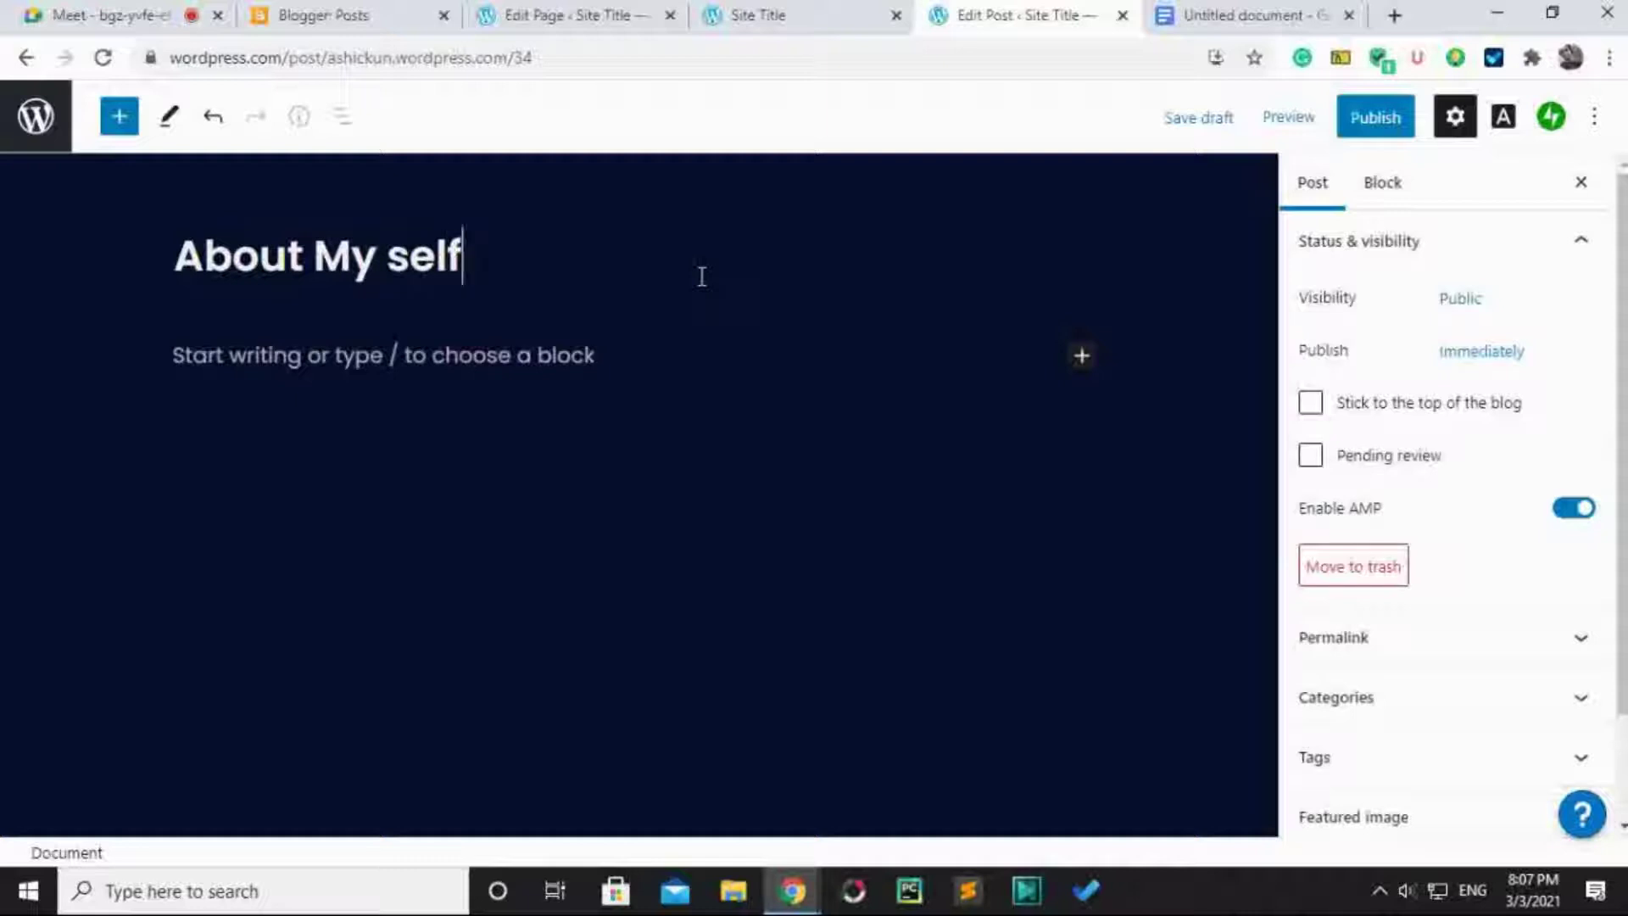
pyautogui.press('Left')
pyautogui.press('Left')
pyautogui.press('Left')
pyautogui.press('BackSpace')
pyautogui.write('S')
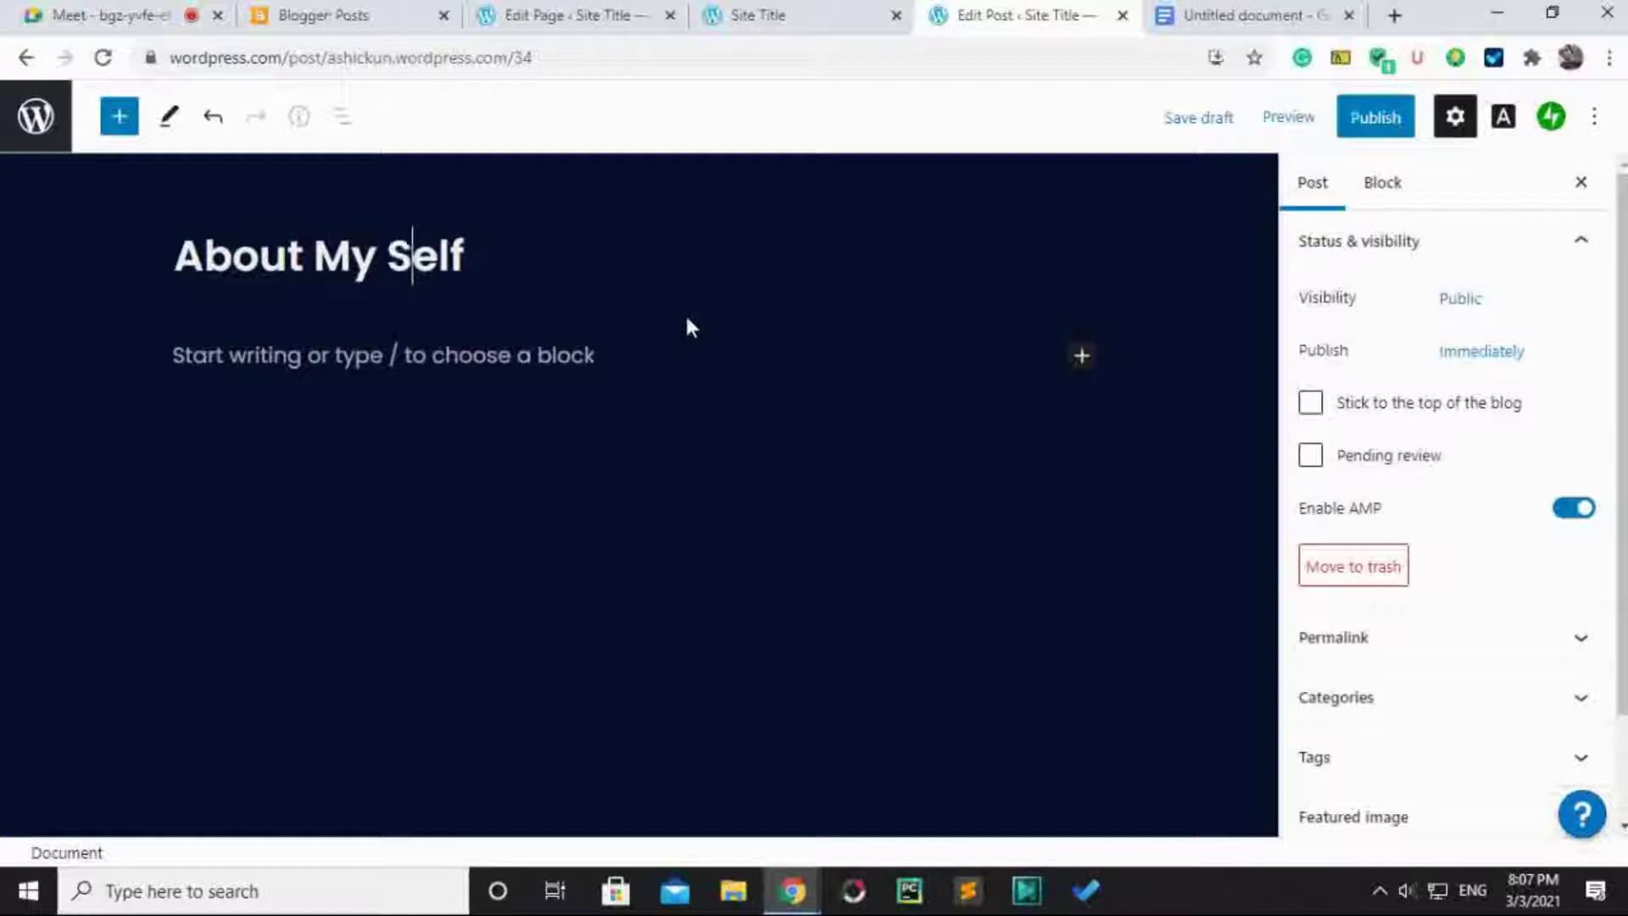
# Append a colon and the author's full name to the end of the post title.
pyautogui.click(479, 245)
pyautogui.write(':')
pyautogui.write('A')
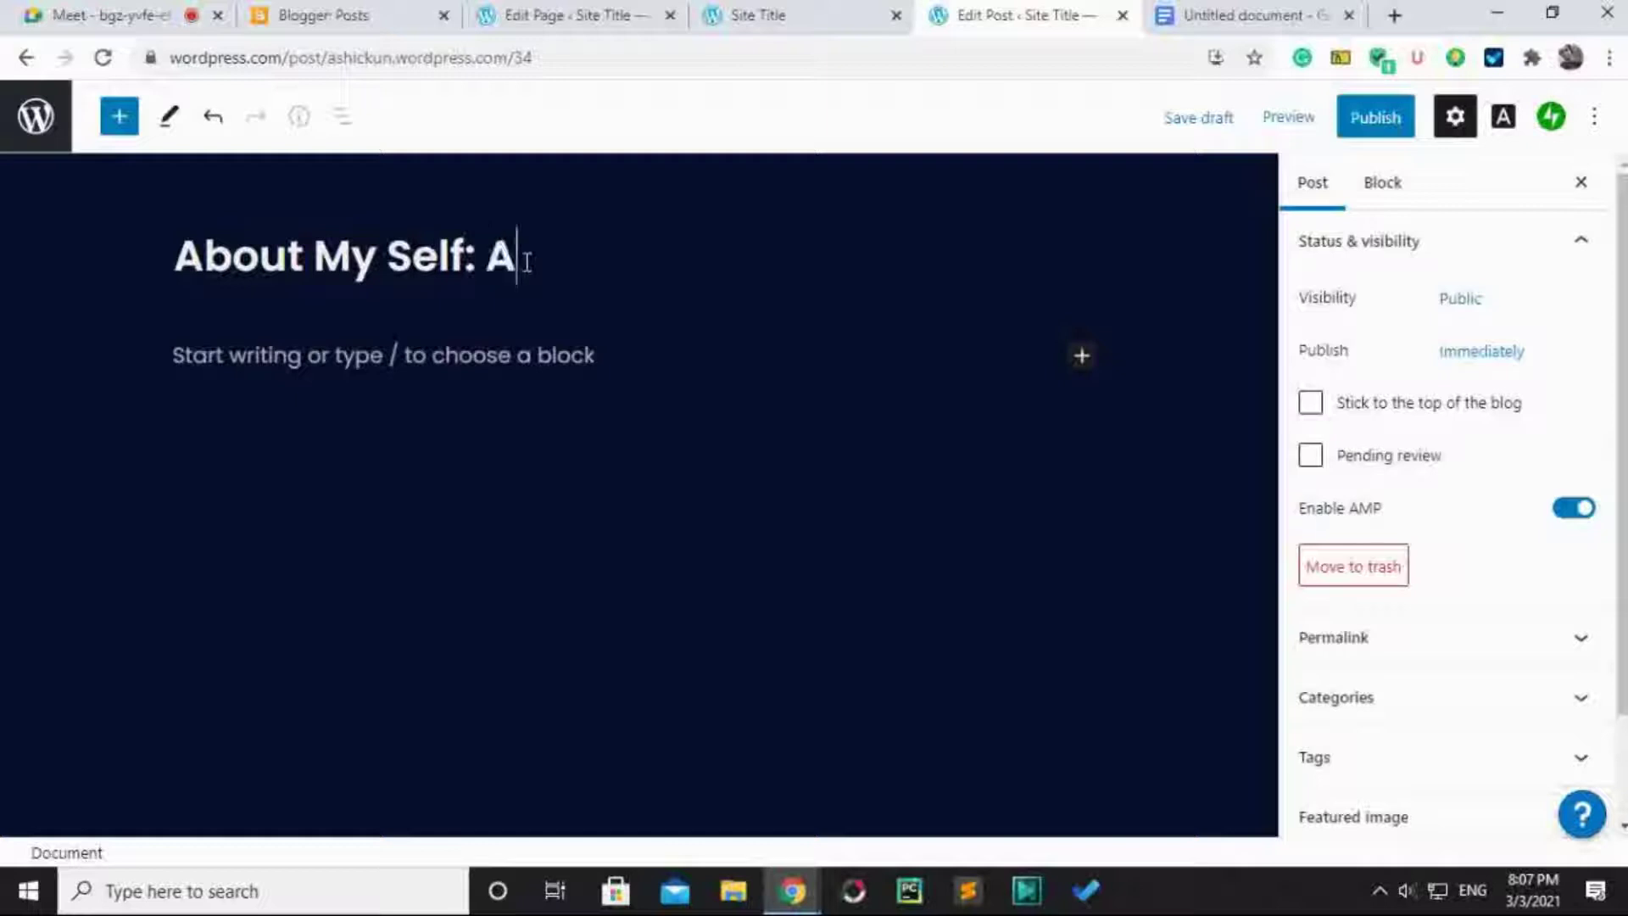
pyautogui.write('shic')
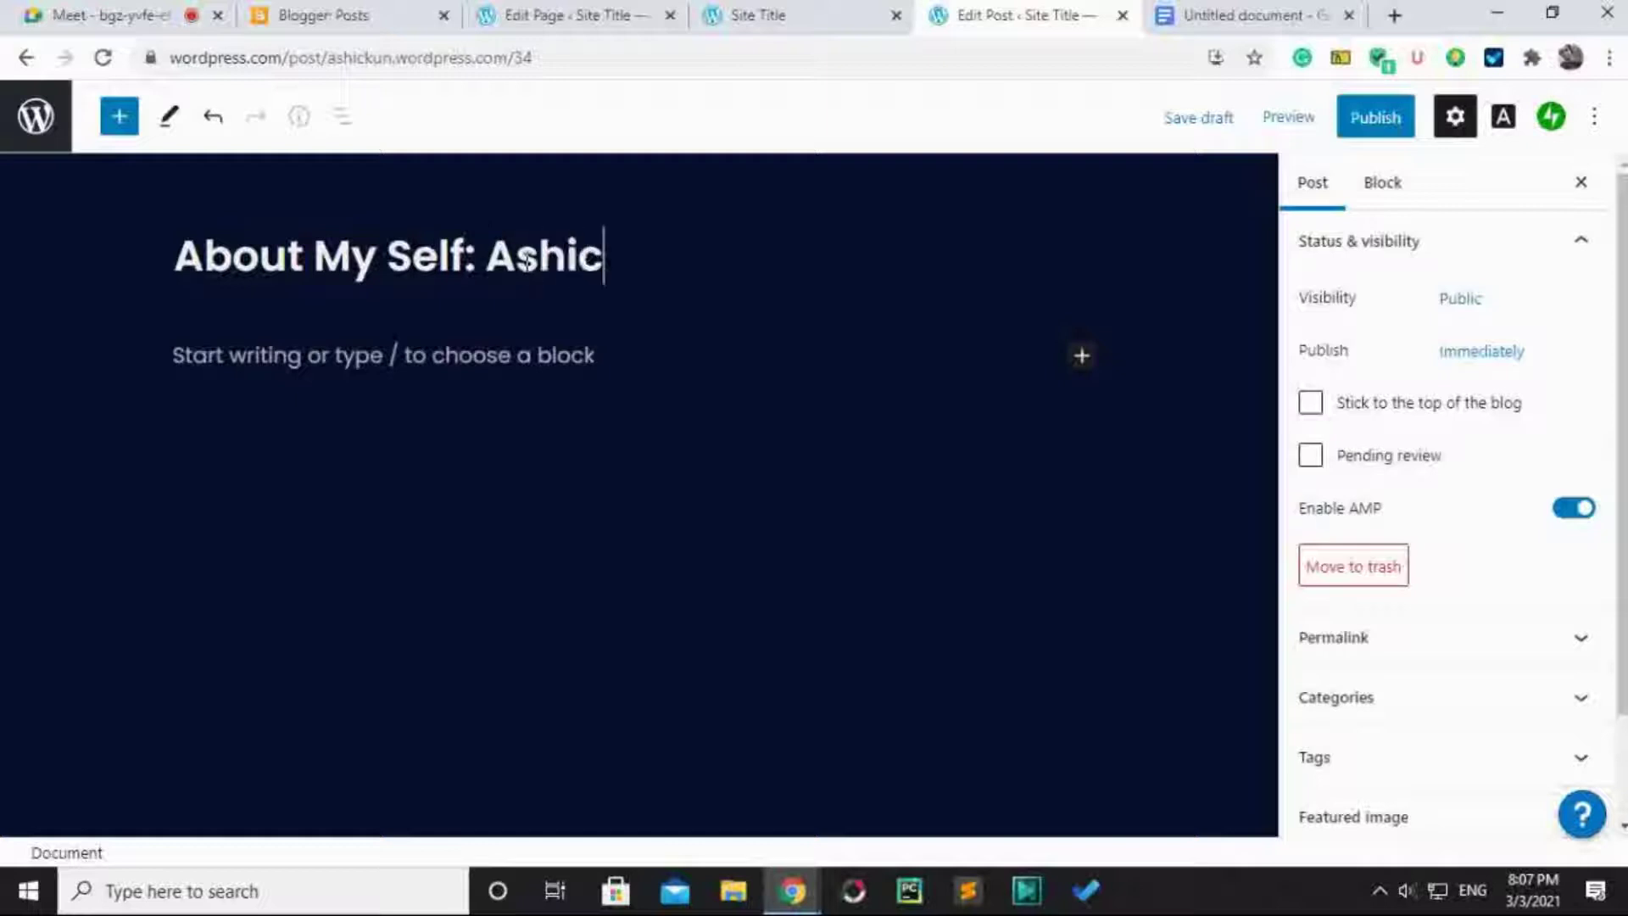
pyautogui.write('k')
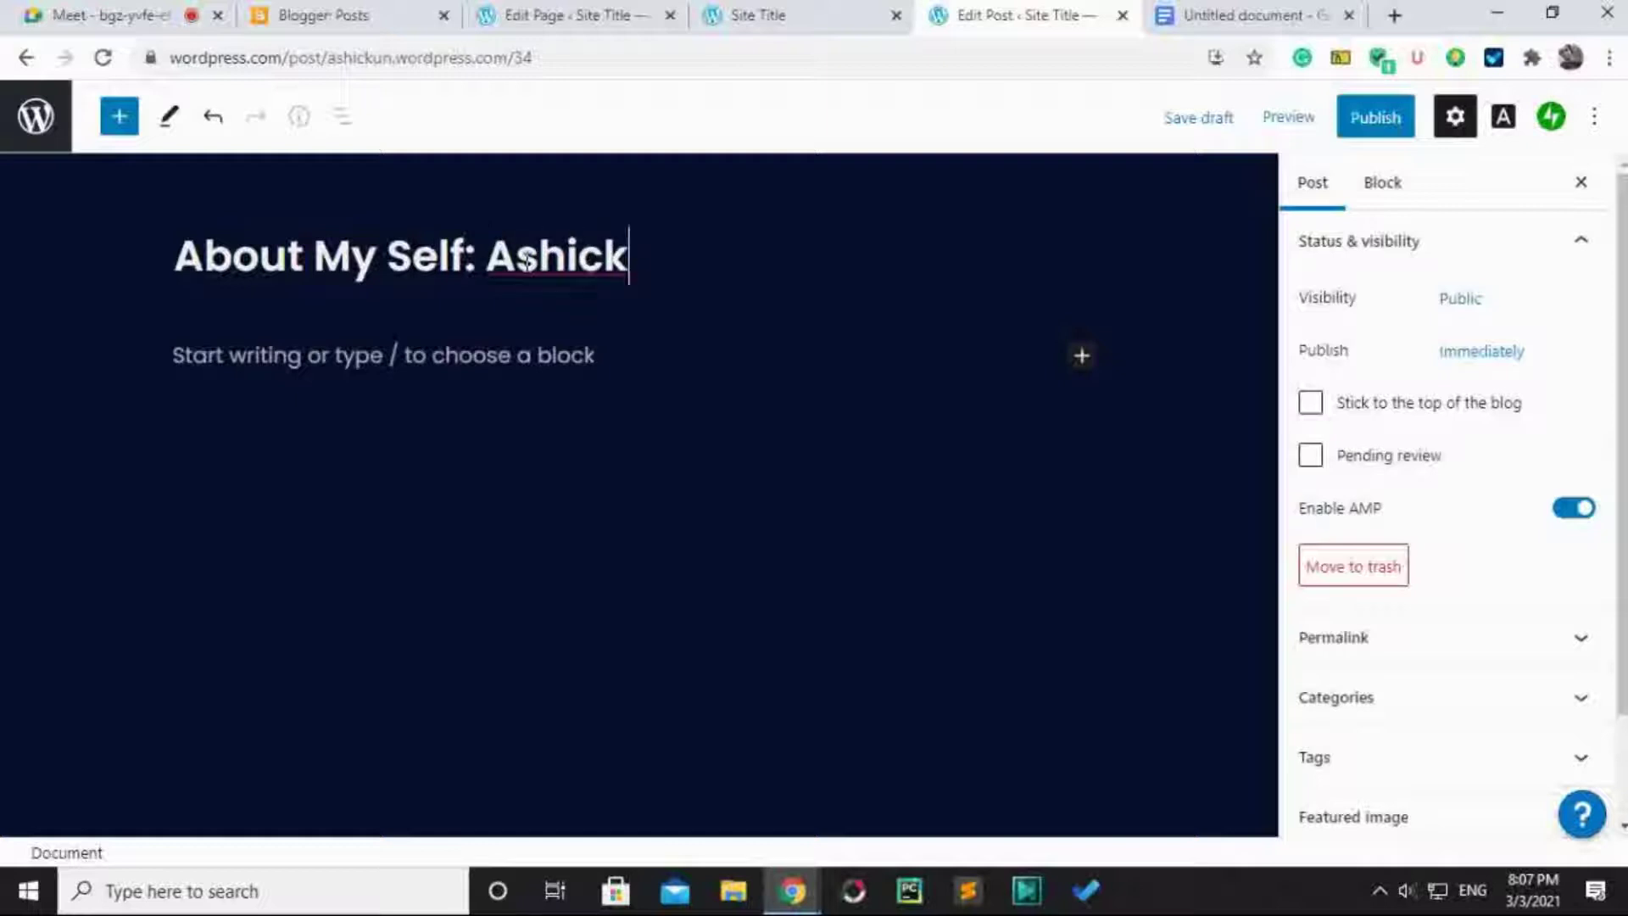
pyautogui.write('un Na')
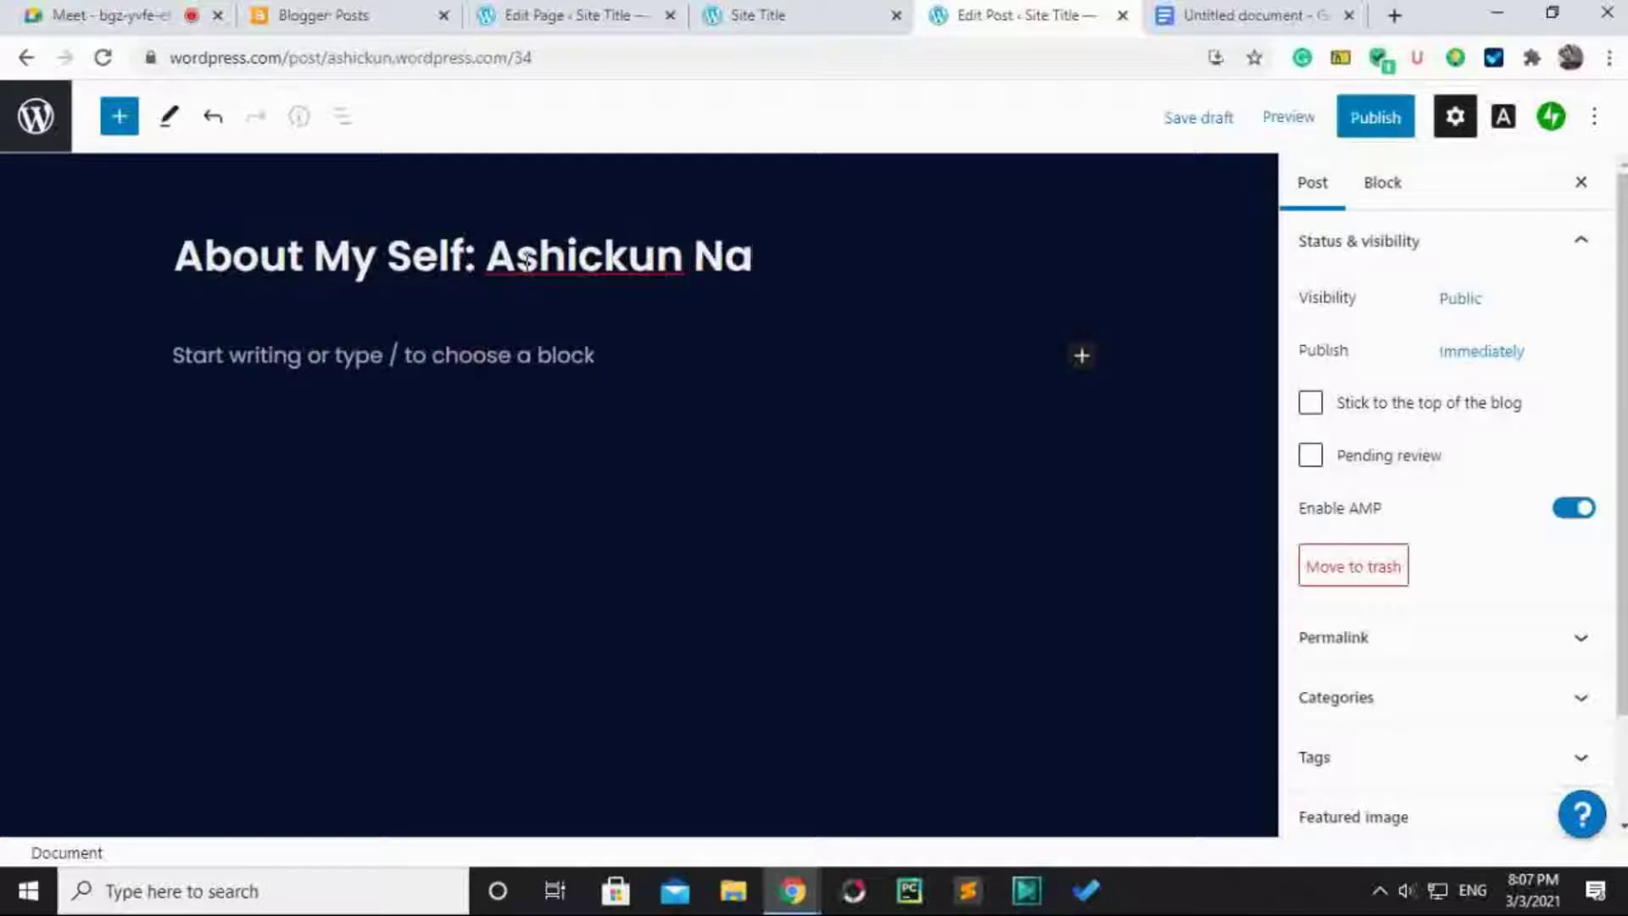
pyautogui.write('bi Ash')
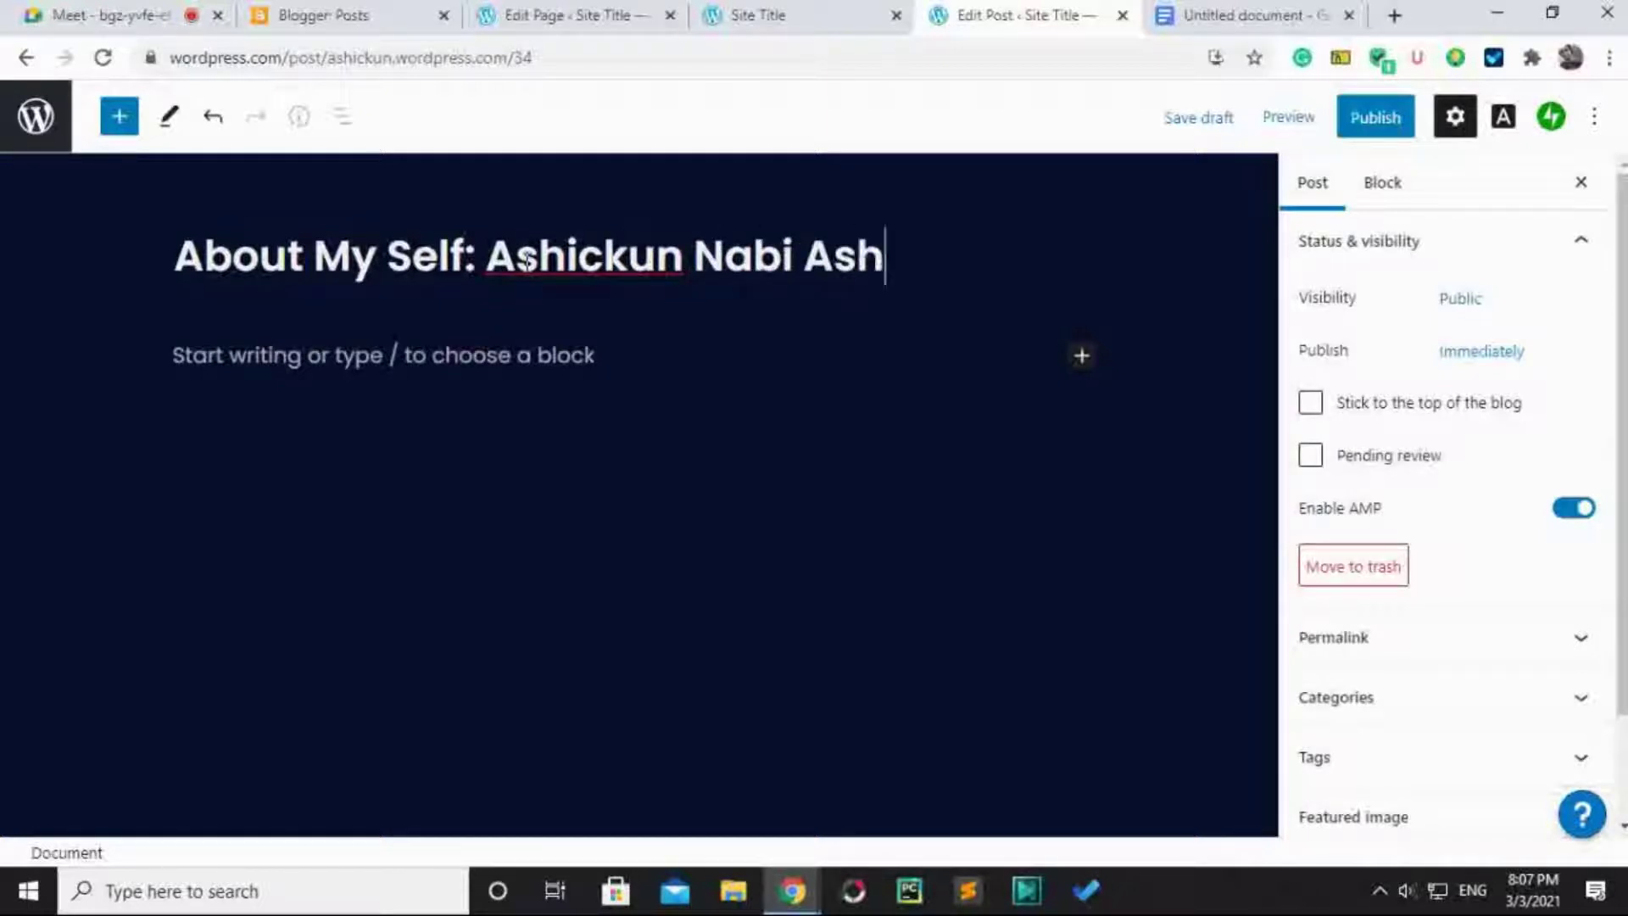
pyautogui.write('ick')
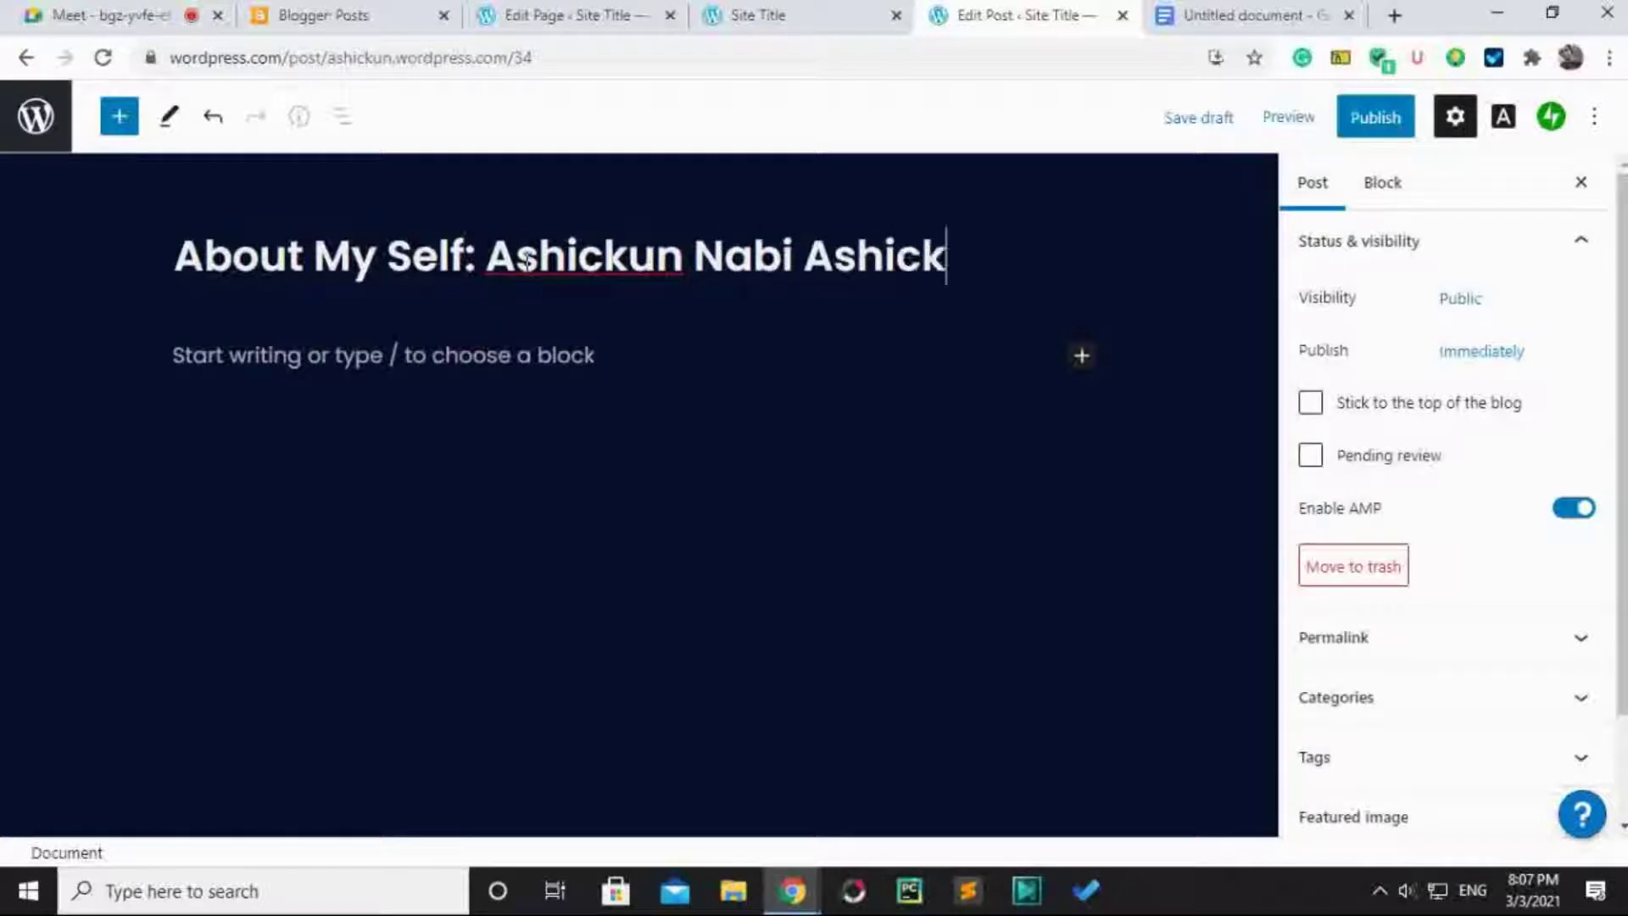
# Insert "I am" between the colon and the author's name in the post title.
pyautogui.press('Left')
pyautogui.press('Left')
pyautogui.press('Left')
pyautogui.press('Left')
pyautogui.press('Left')
pyautogui.press('Left')
pyautogui.press('Left')
pyautogui.press('Left')
pyautogui.press('Left')
pyautogui.press('Left')
pyautogui.press('Left')
pyautogui.press('Left')
pyautogui.press('Left')
pyautogui.press('Left')
pyautogui.press('Left')
pyautogui.press('Left')
pyautogui.press('Left')
pyautogui.press('Left')
pyautogui.press('Left')
pyautogui.press('Left')
pyautogui.write('I ')
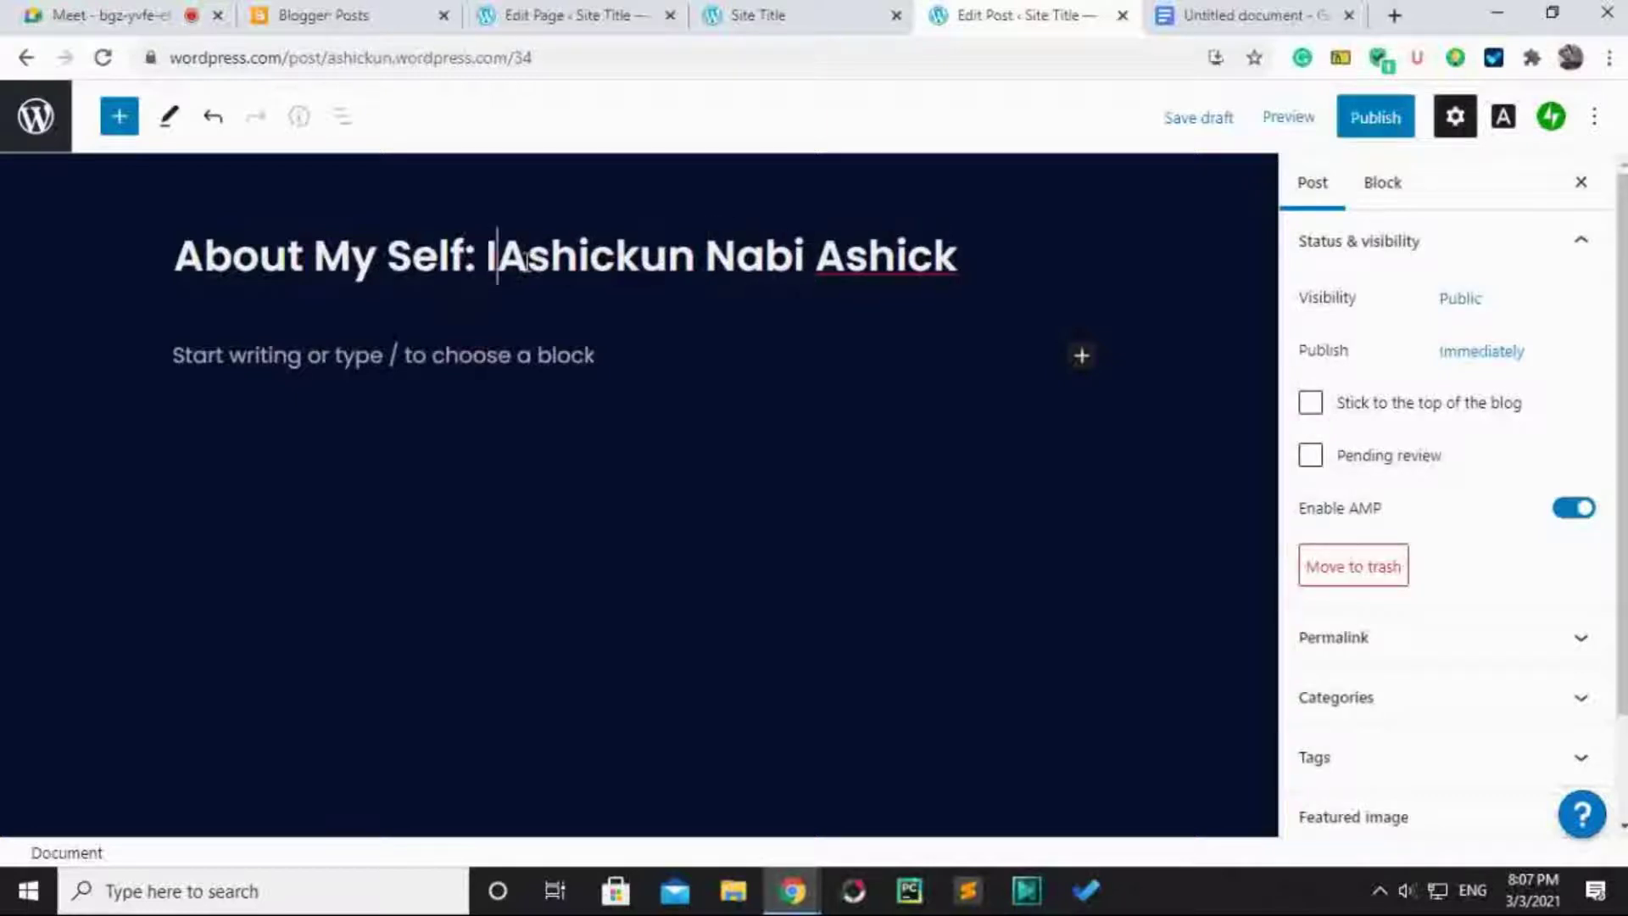
pyautogui.write('an')
pyautogui.press('BackSpace')
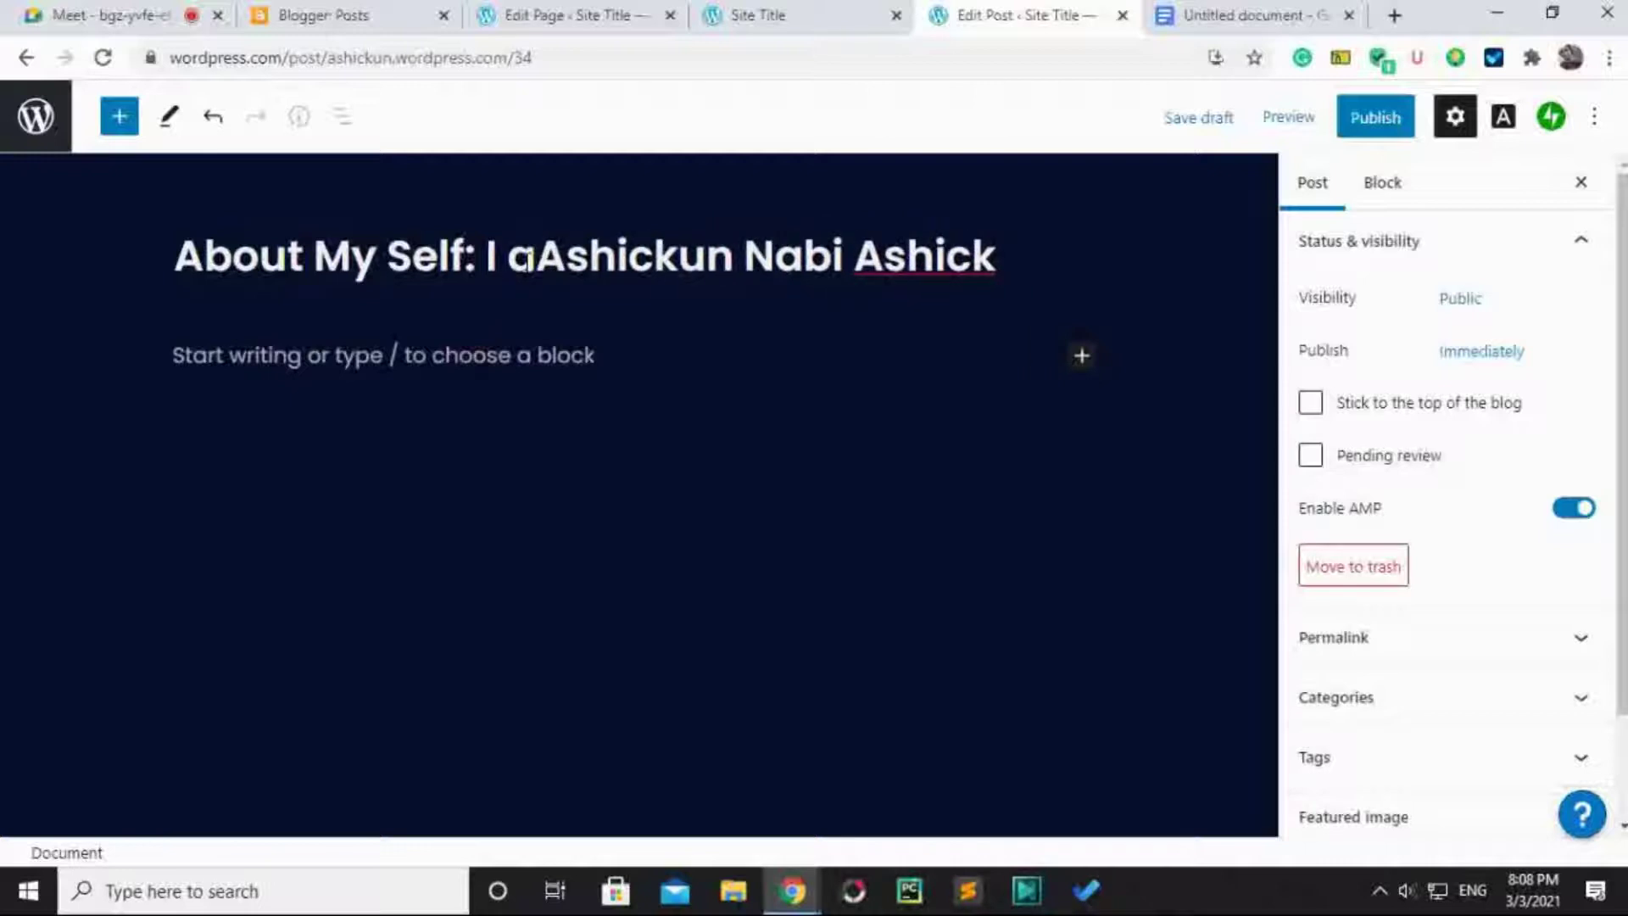
pyautogui.write('m')
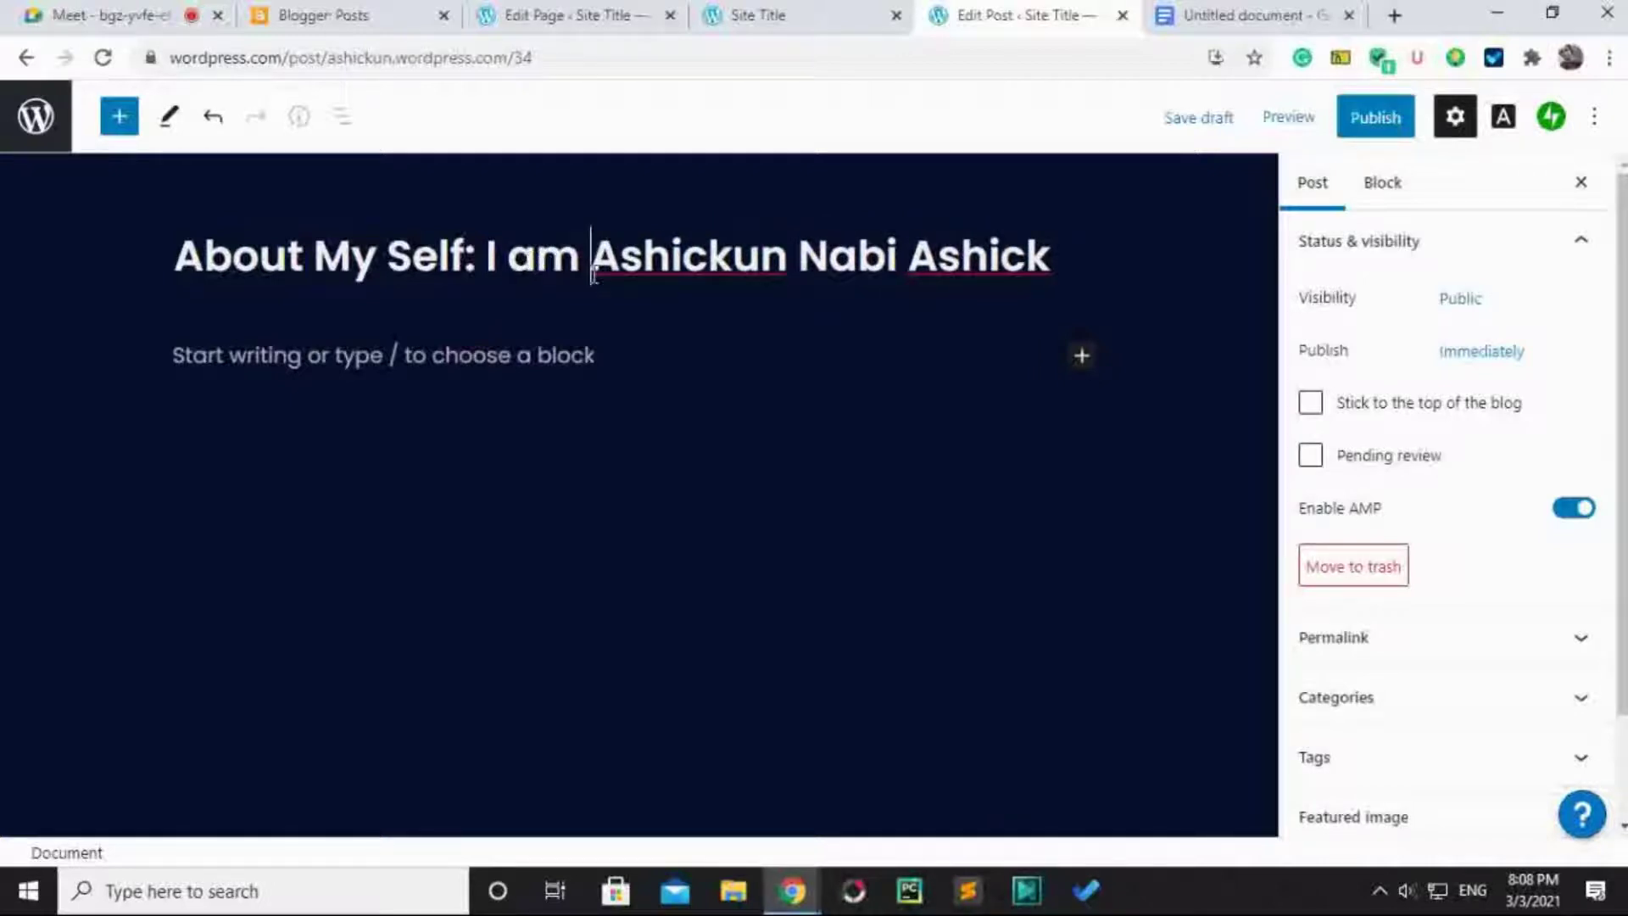
pyautogui.click(1054, 258)
# Copy the entire content of the untitled Google Docs document and paste it into the WordPress post's body.
pyautogui.click(548, 373)
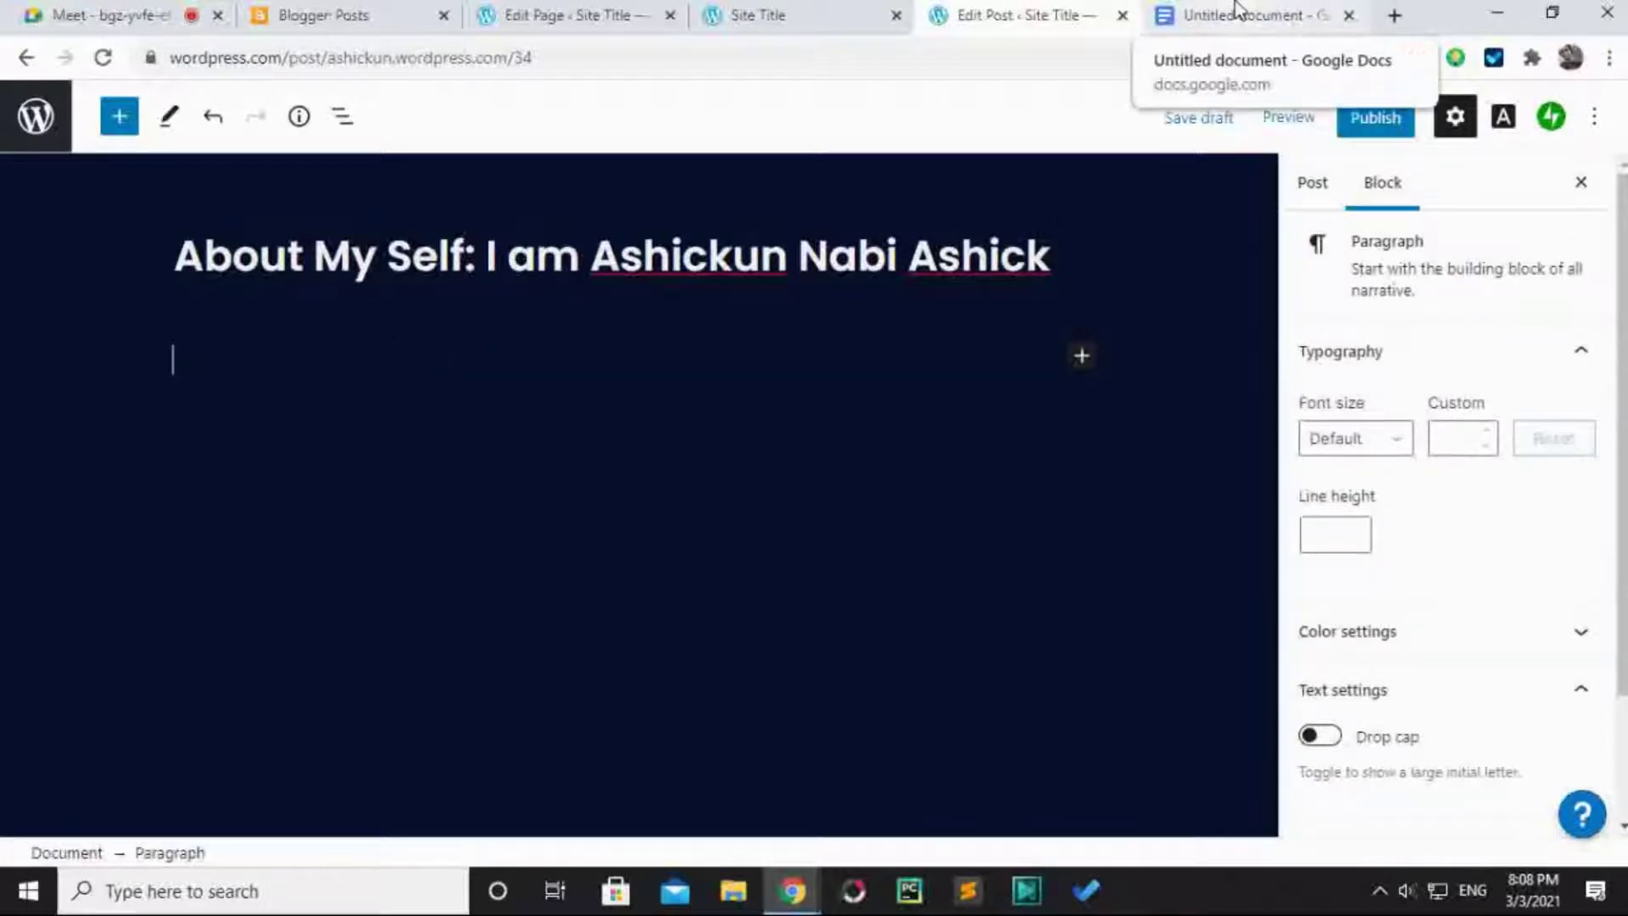
pyautogui.click(1236, 12)
pyautogui.scroll(-3, 795, 430)
pyautogui.scroll(3, 524, 280)
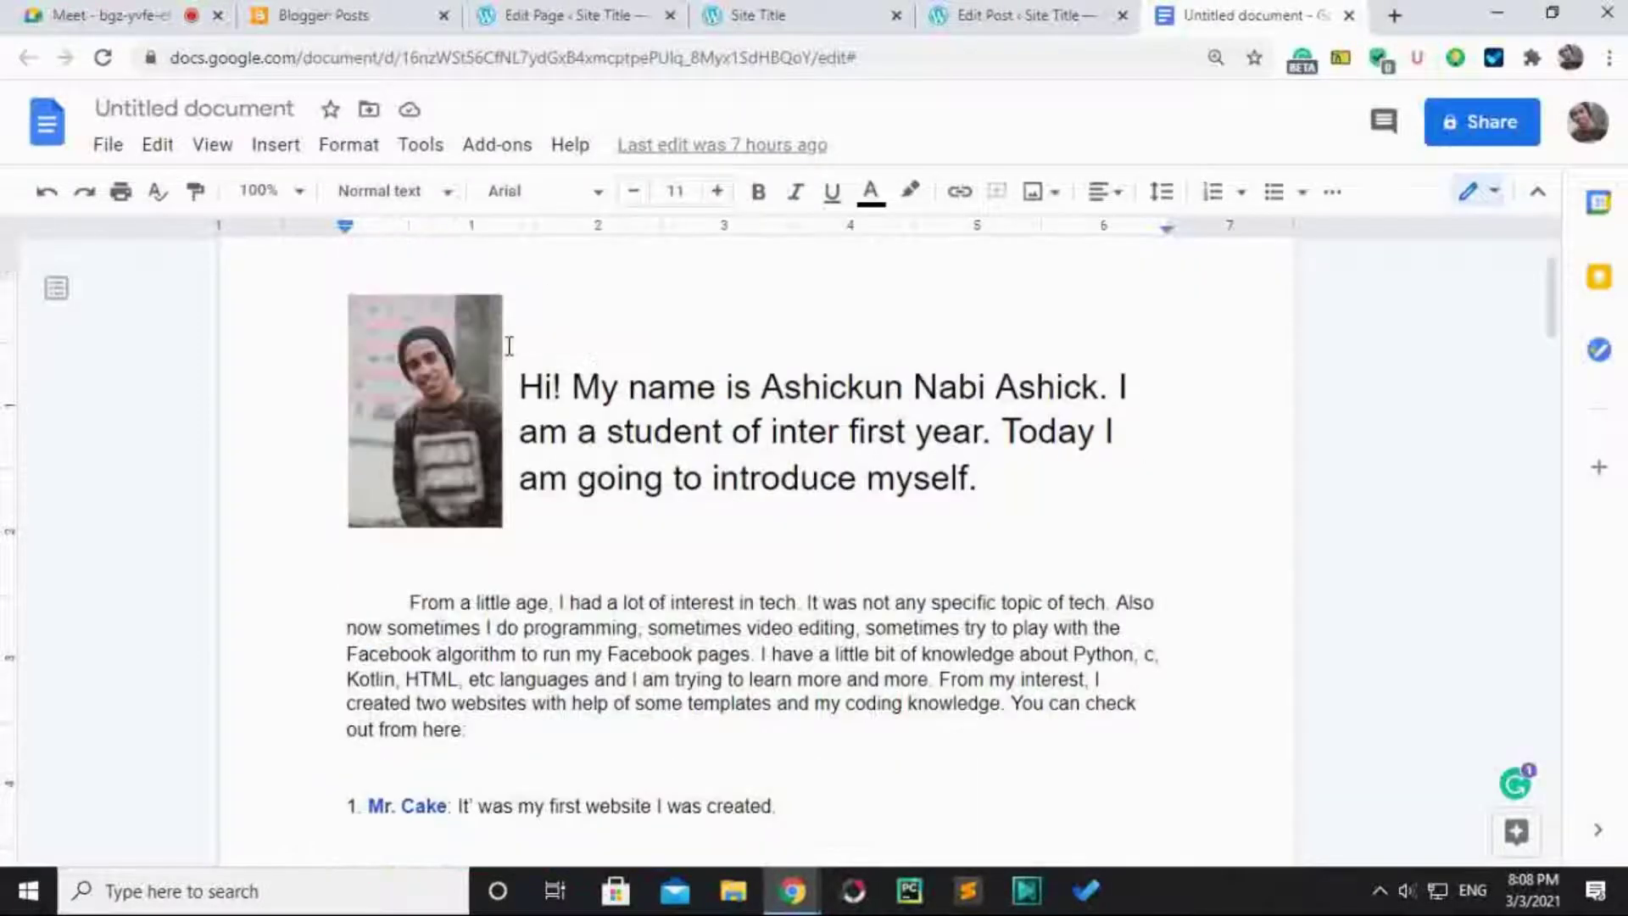
pyautogui.moveTo(521, 394); pyautogui.dragTo(739, 566)
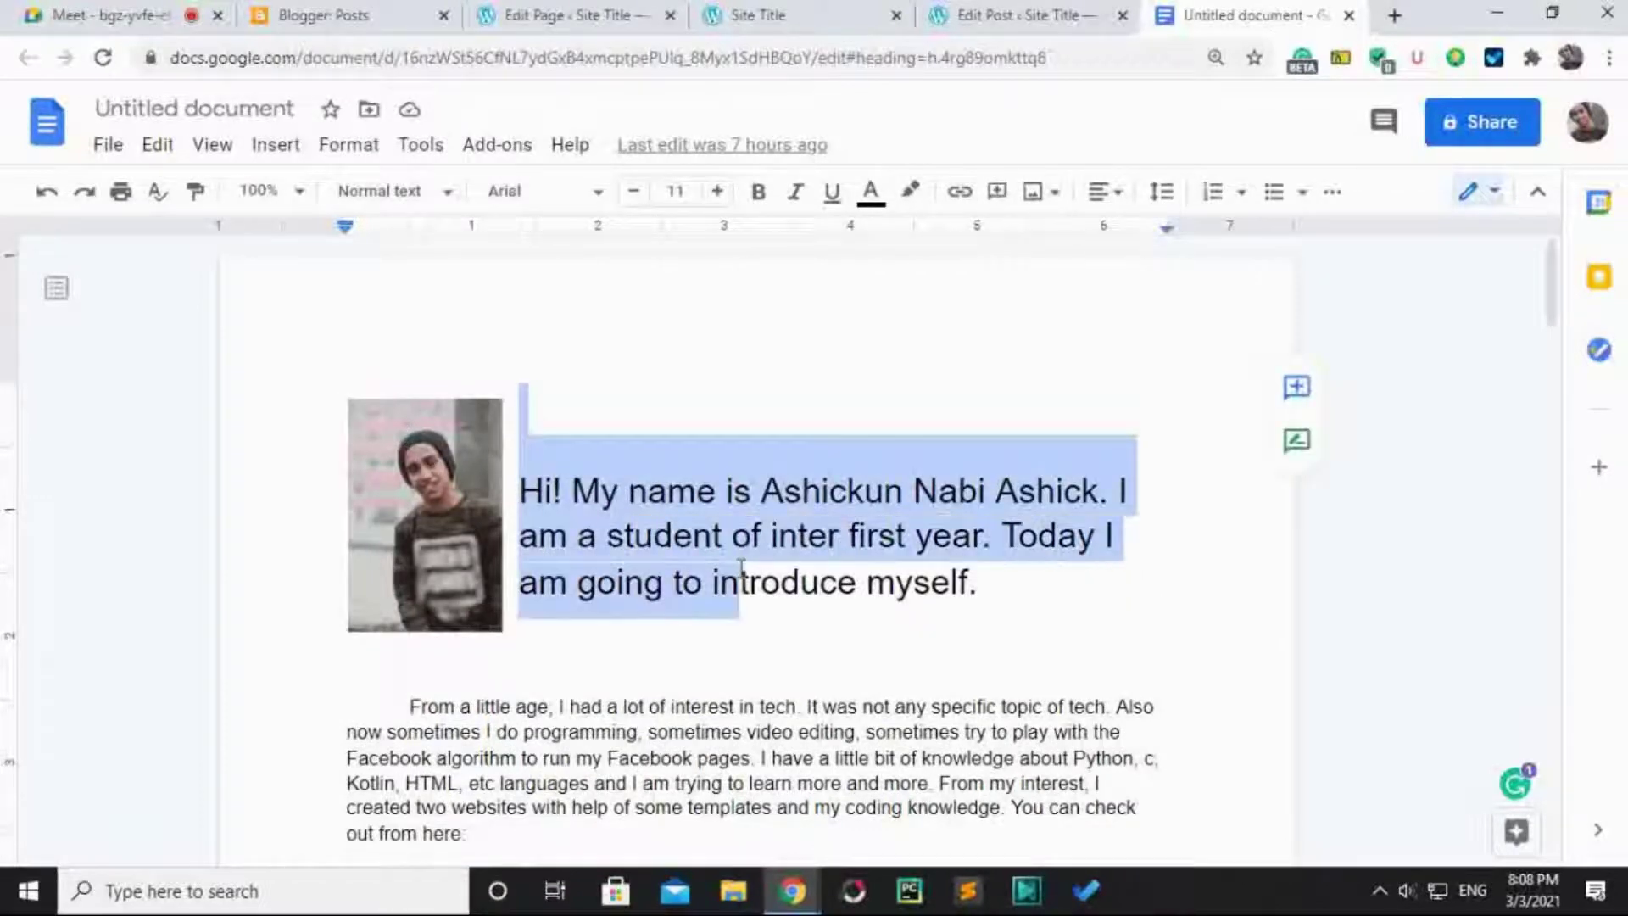
pyautogui.hotkey('ctrl', 'a')
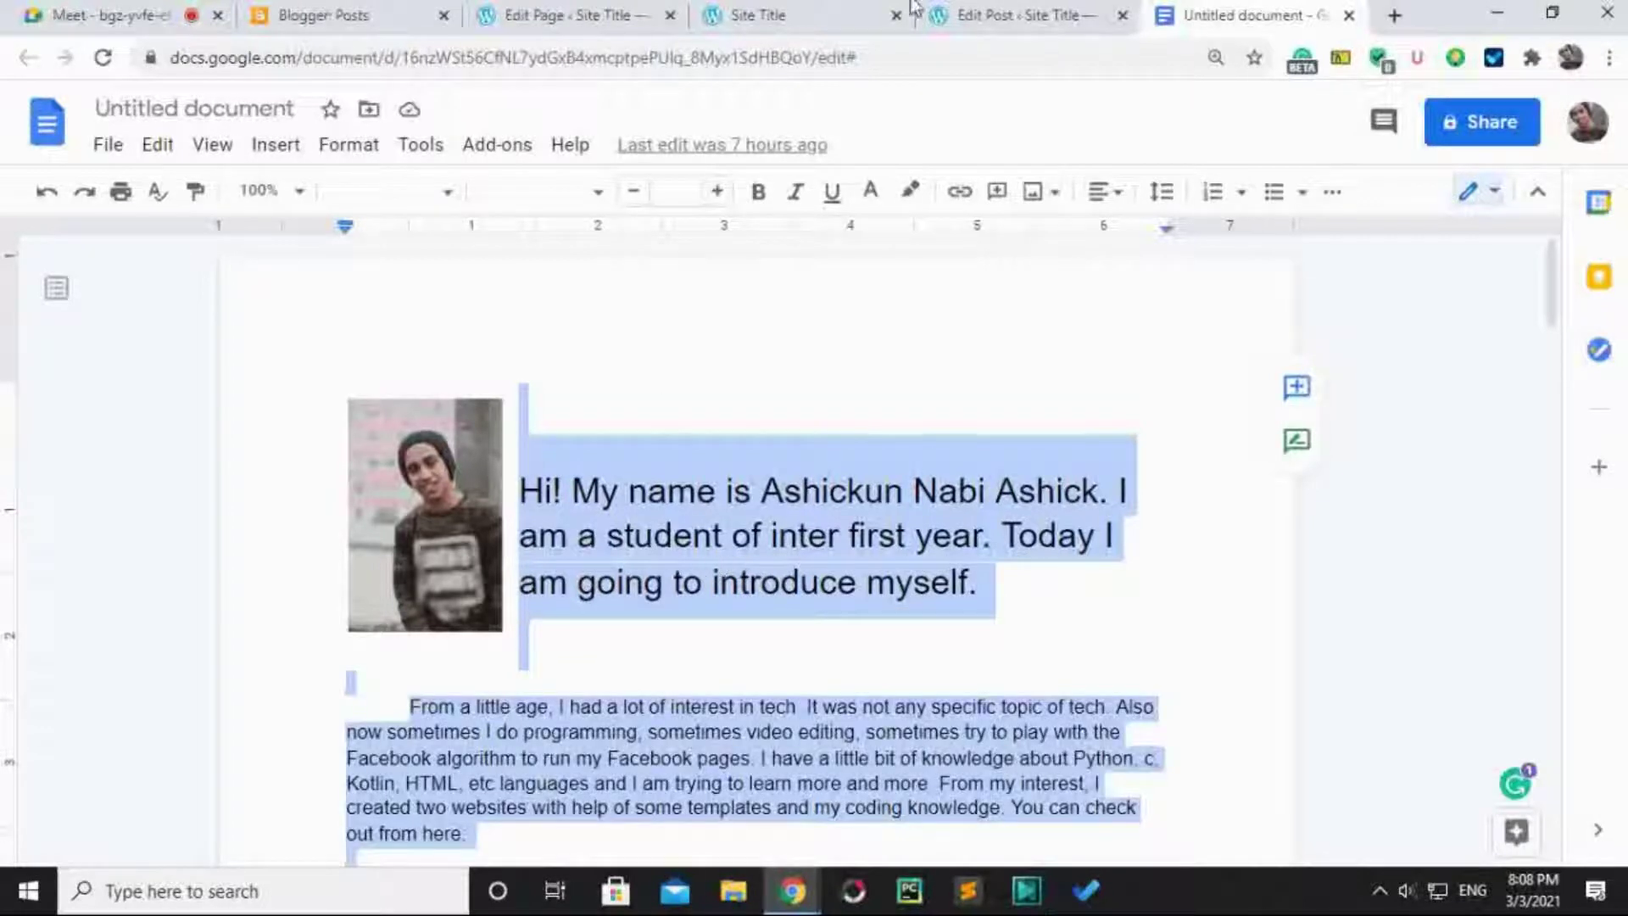
pyautogui.scroll(-10, 897, 568)
pyautogui.scroll(-3, 886, 579)
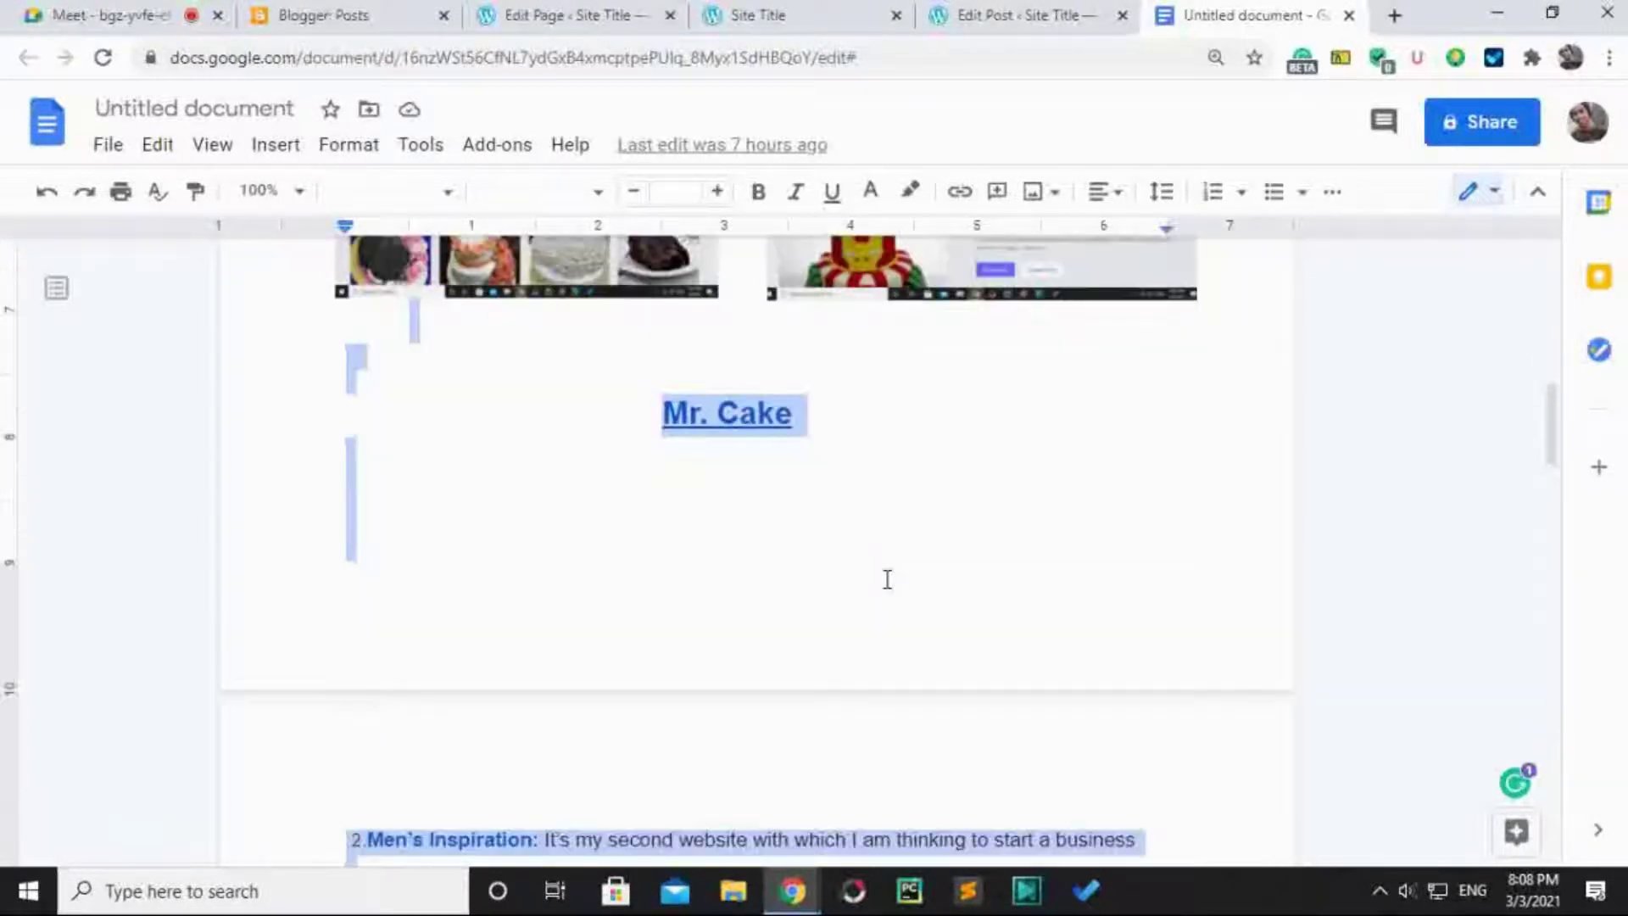
pyautogui.scroll(10, 882, 574)
pyautogui.click(1018, 16)
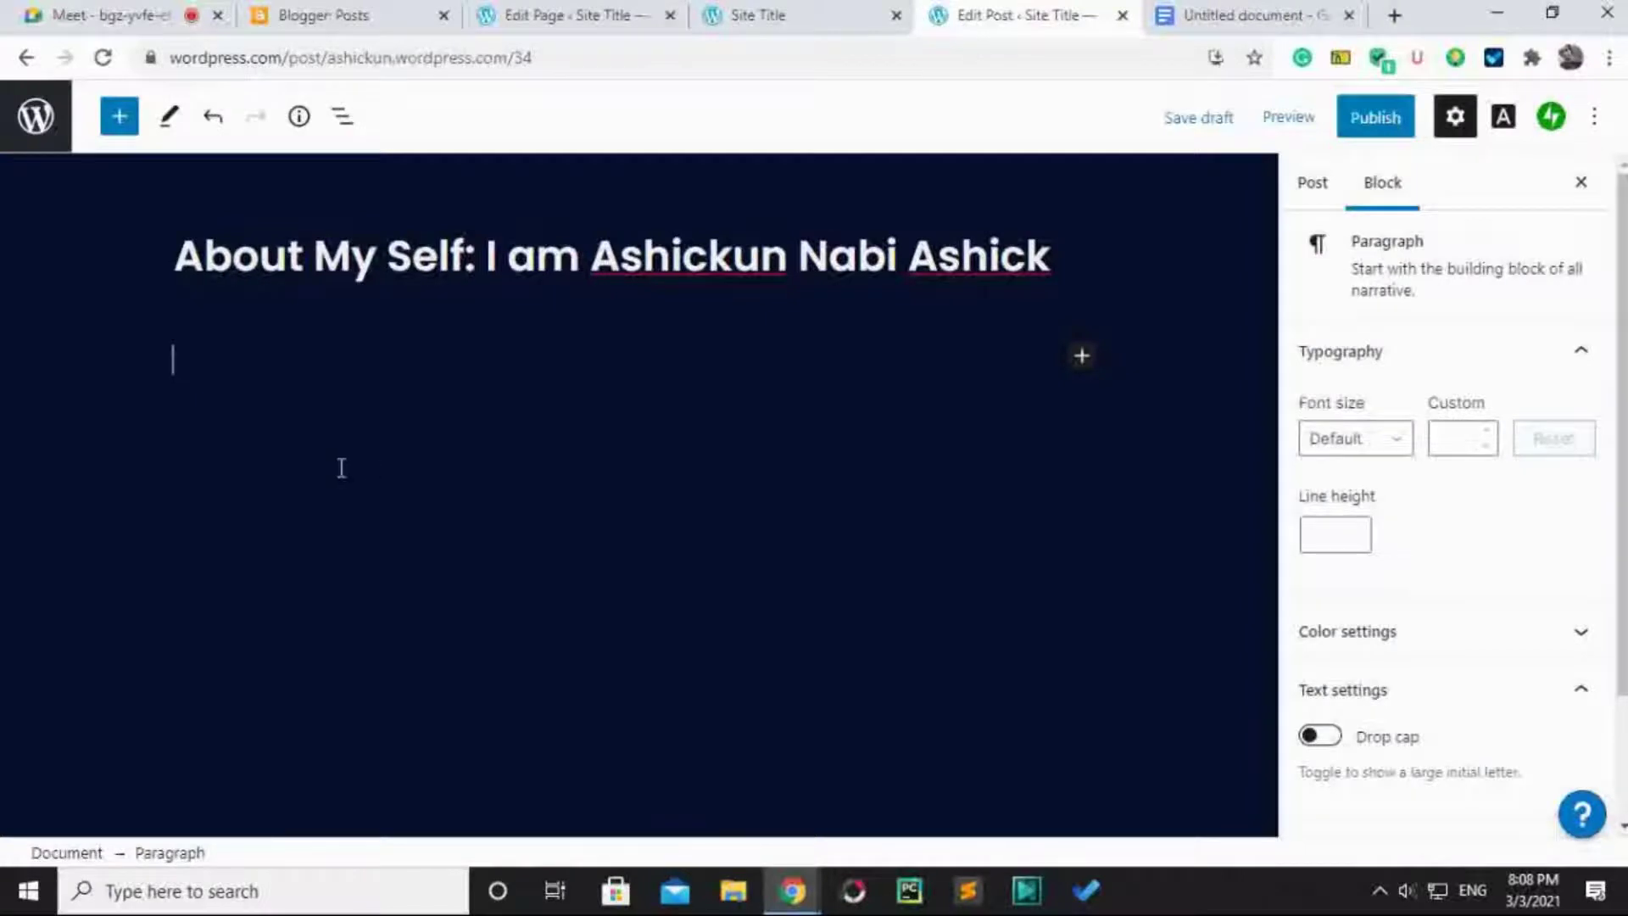
pyautogui.hotkey('ctrl', 'v')
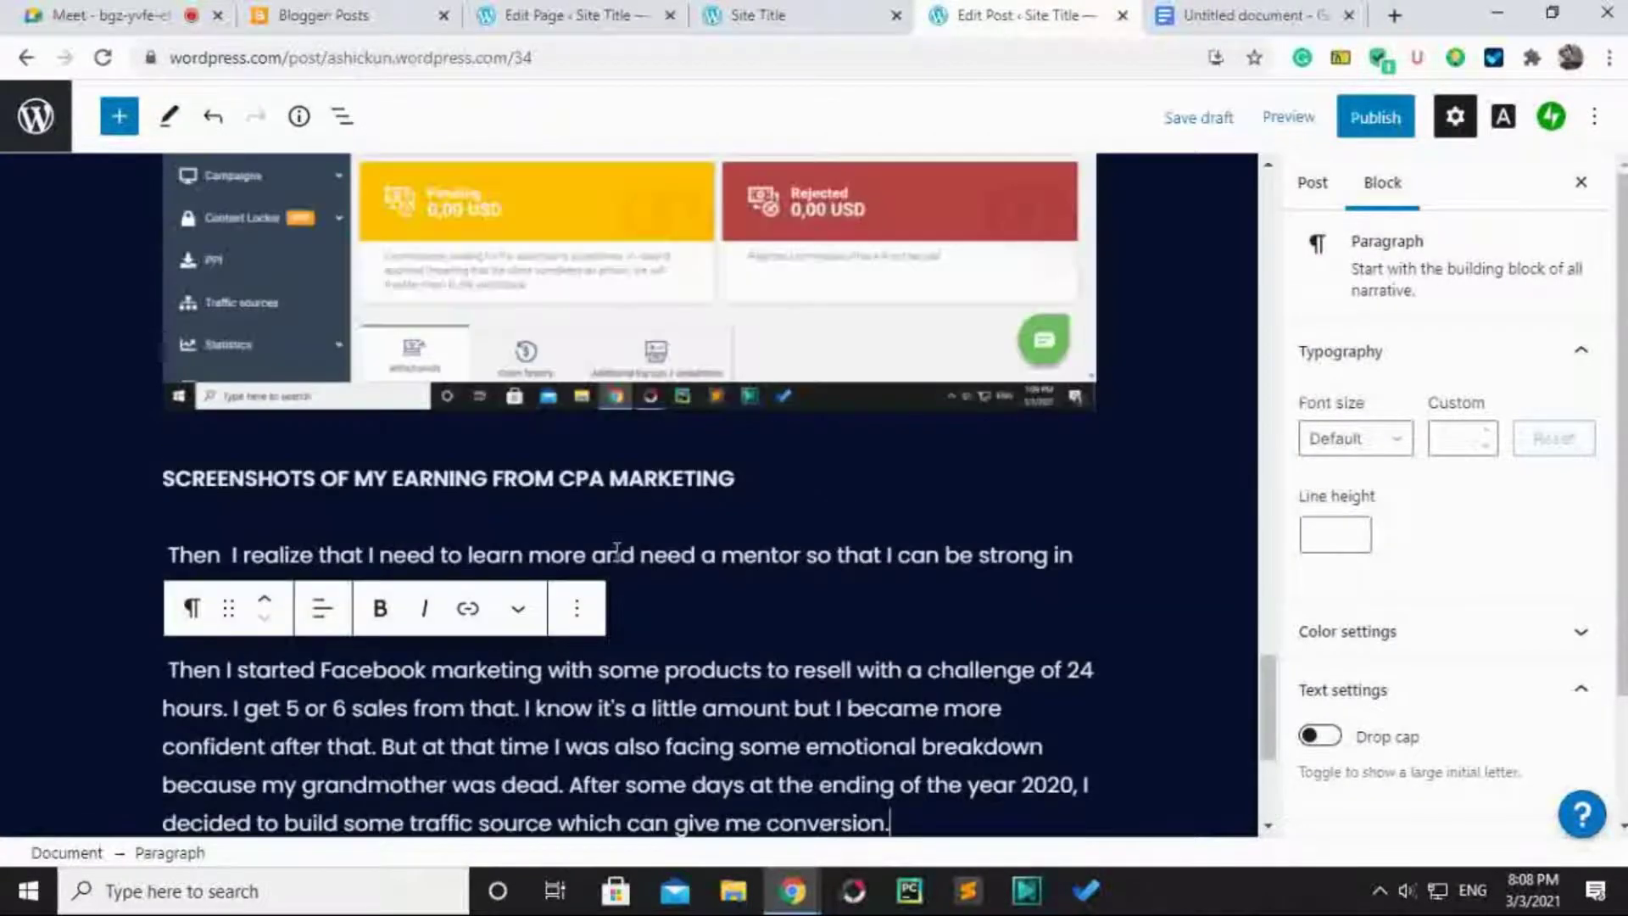
# Review the pasted content from the title downwards and show the block options of the paragraph starting "From a little age".
pyautogui.scroll(15, 644, 574)
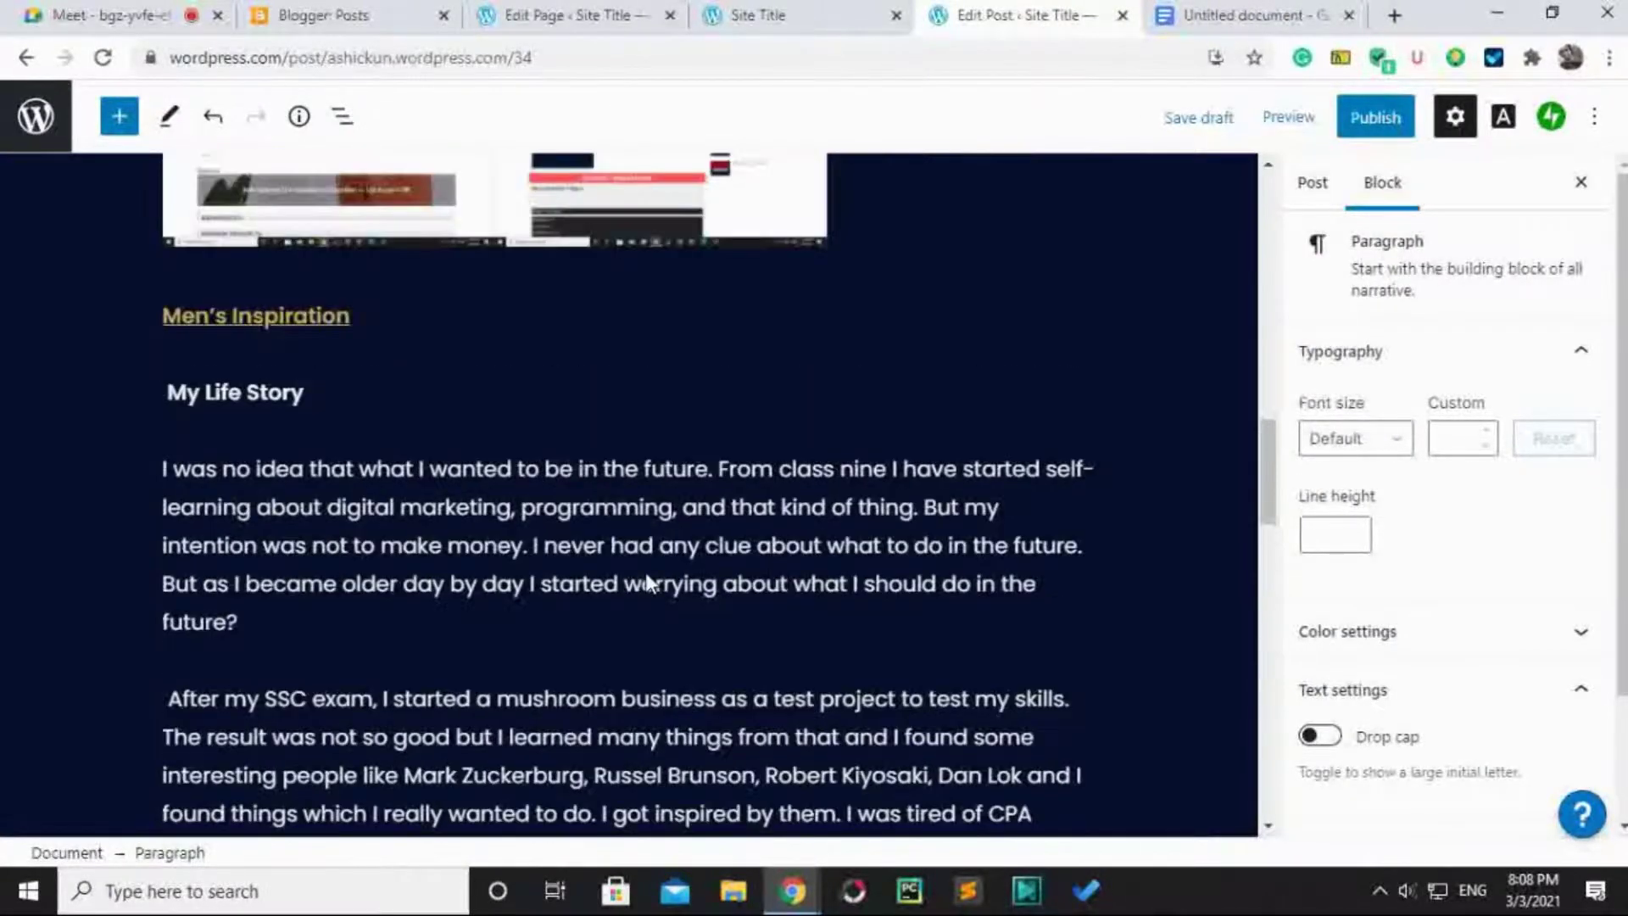
pyautogui.scroll(15, 647, 583)
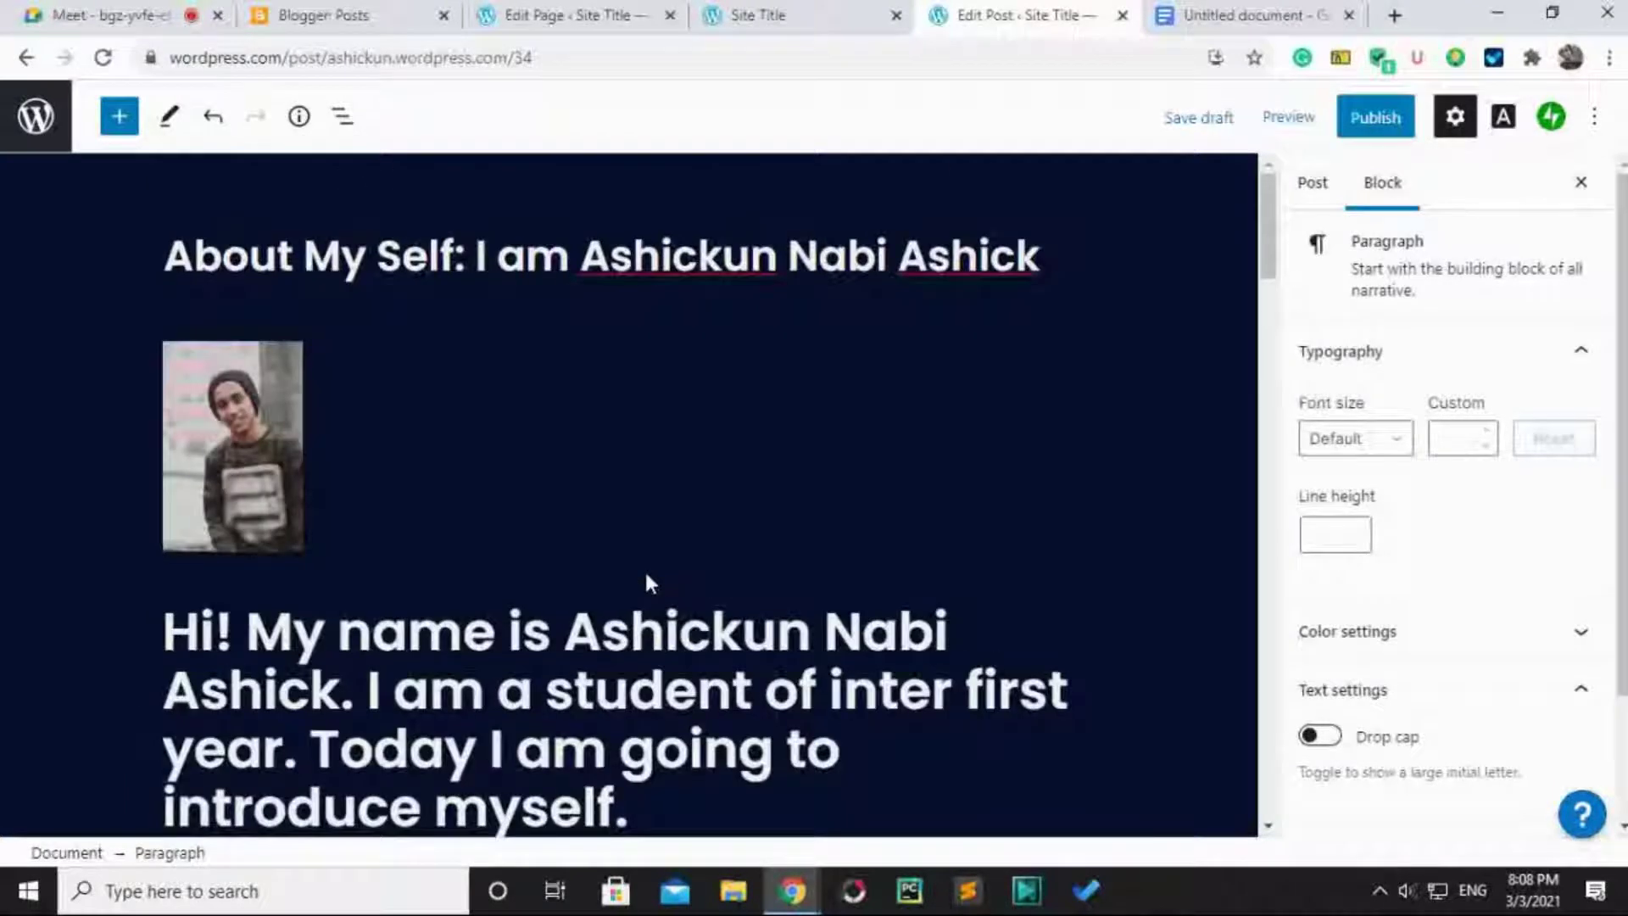
pyautogui.moveTo(655, 575)
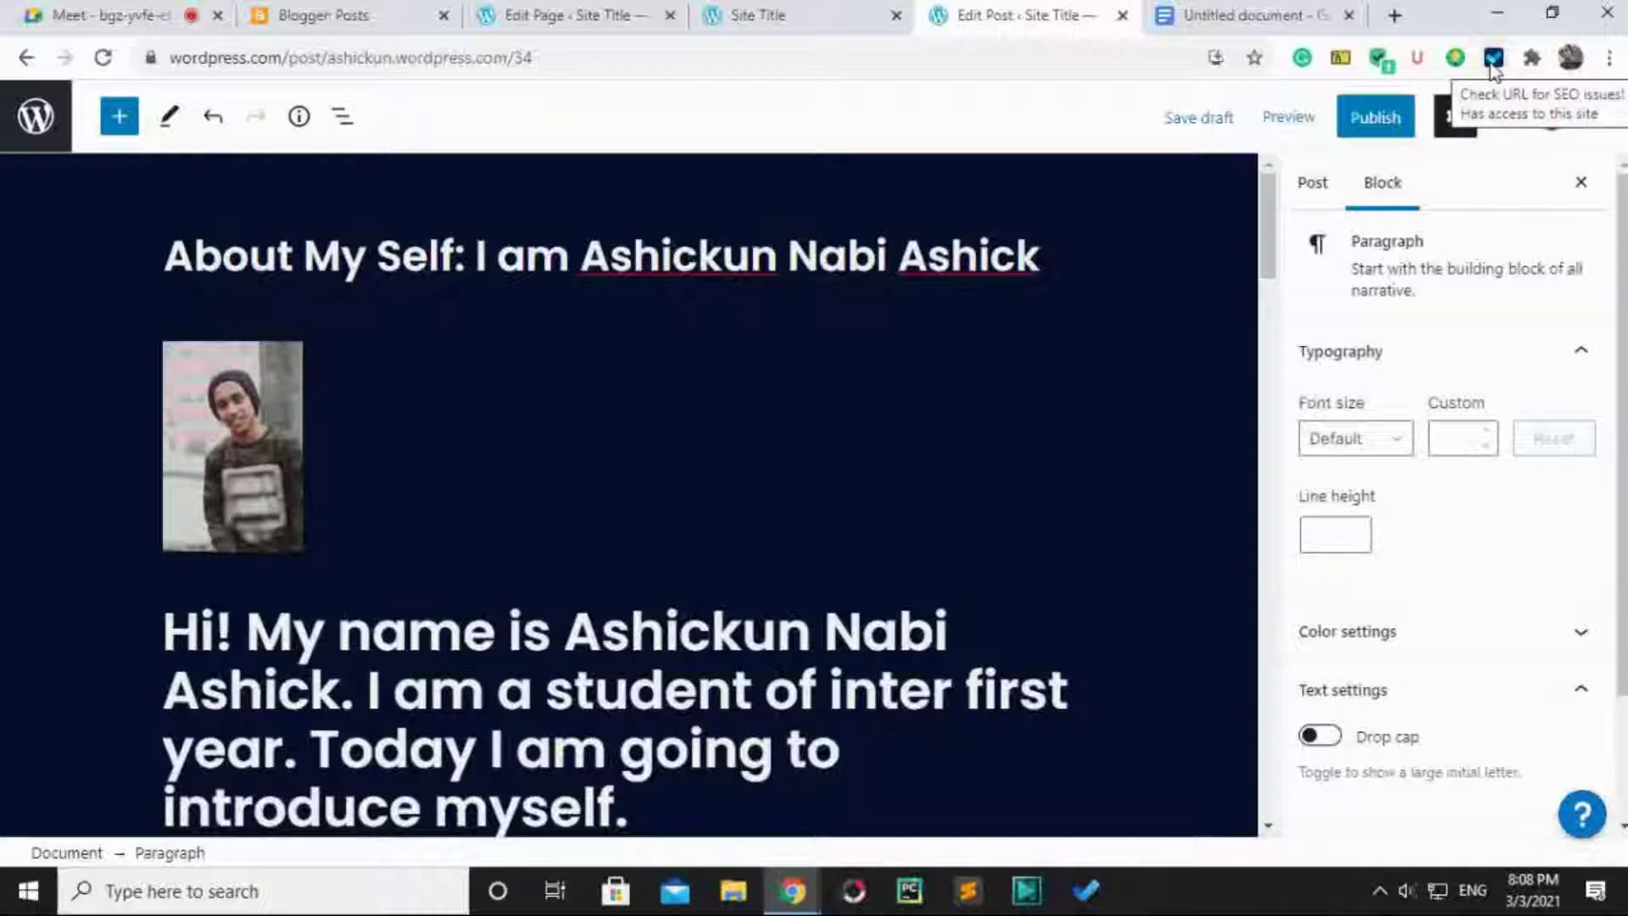
pyautogui.click(975, 256)
pyautogui.scroll(-3, 683, 440)
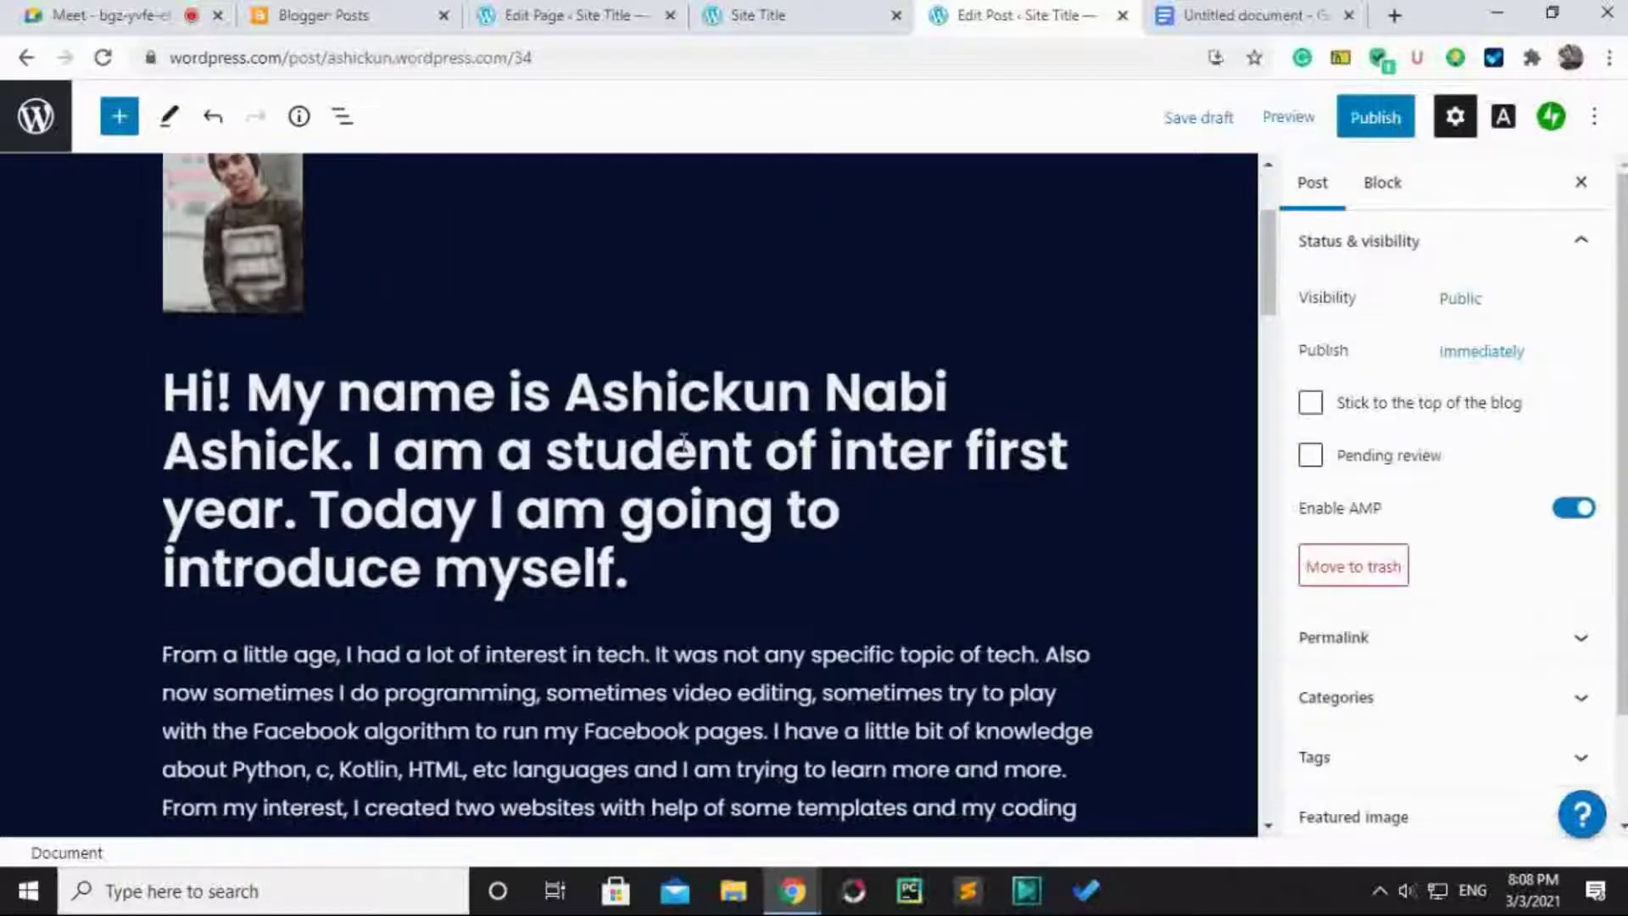
pyautogui.click(470, 458)
pyautogui.scroll(-4, 475, 458)
pyautogui.click(482, 410)
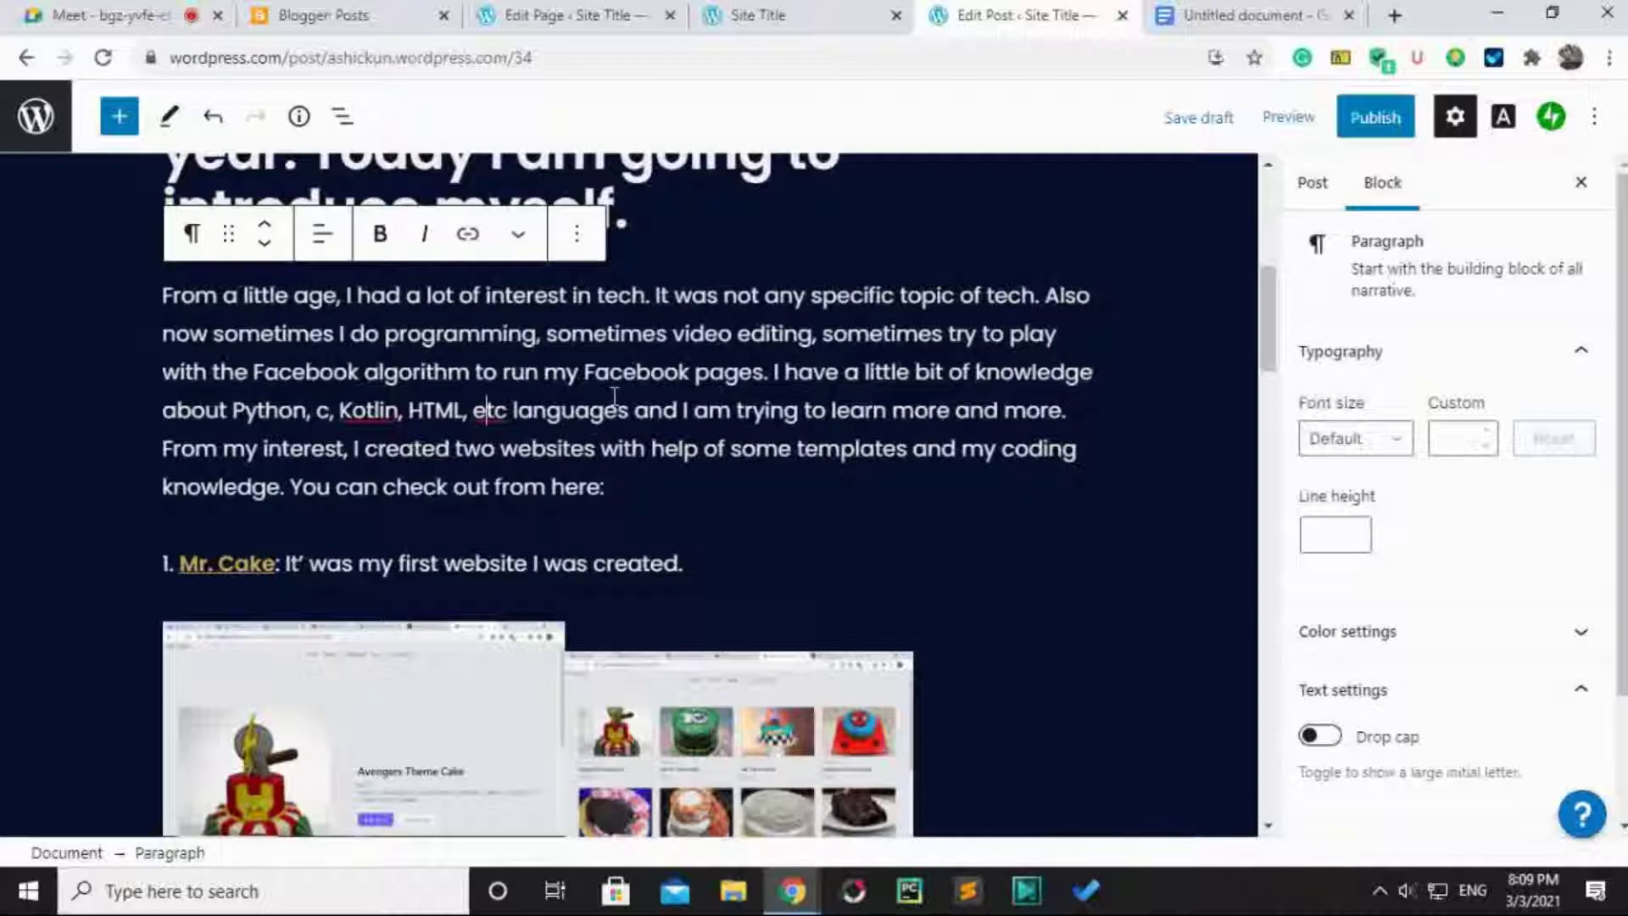
pyautogui.click(577, 233)
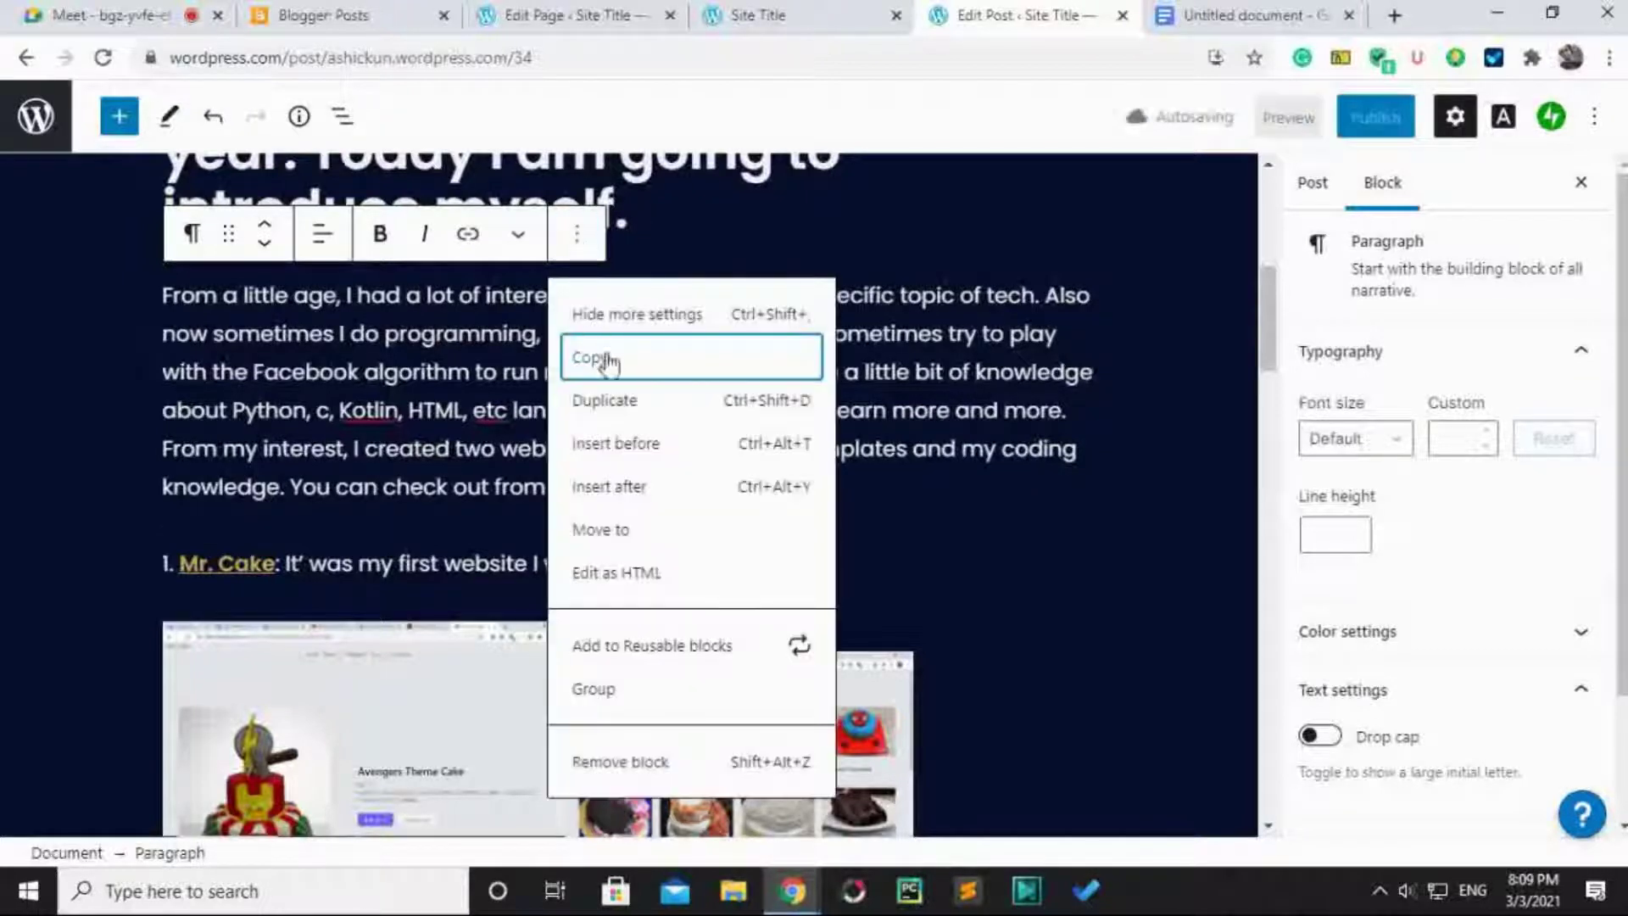
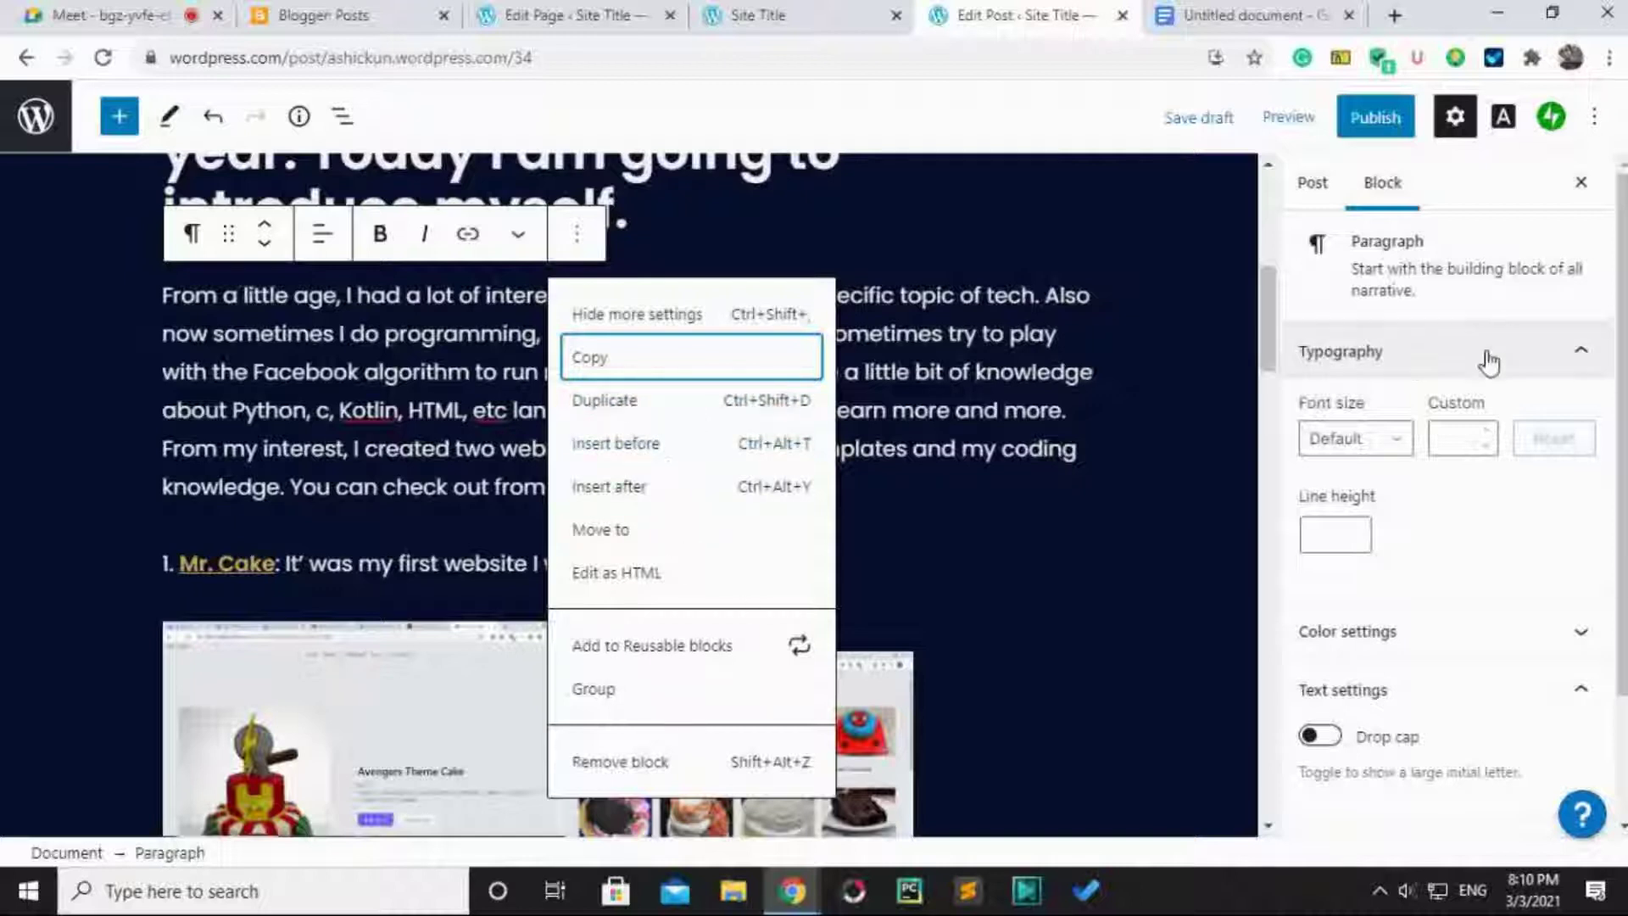
# Enable automatic fitting of text to container for the "From a little age" paragraph and expand its advanced settings.
pyautogui.scroll(-2, 1351, 501)
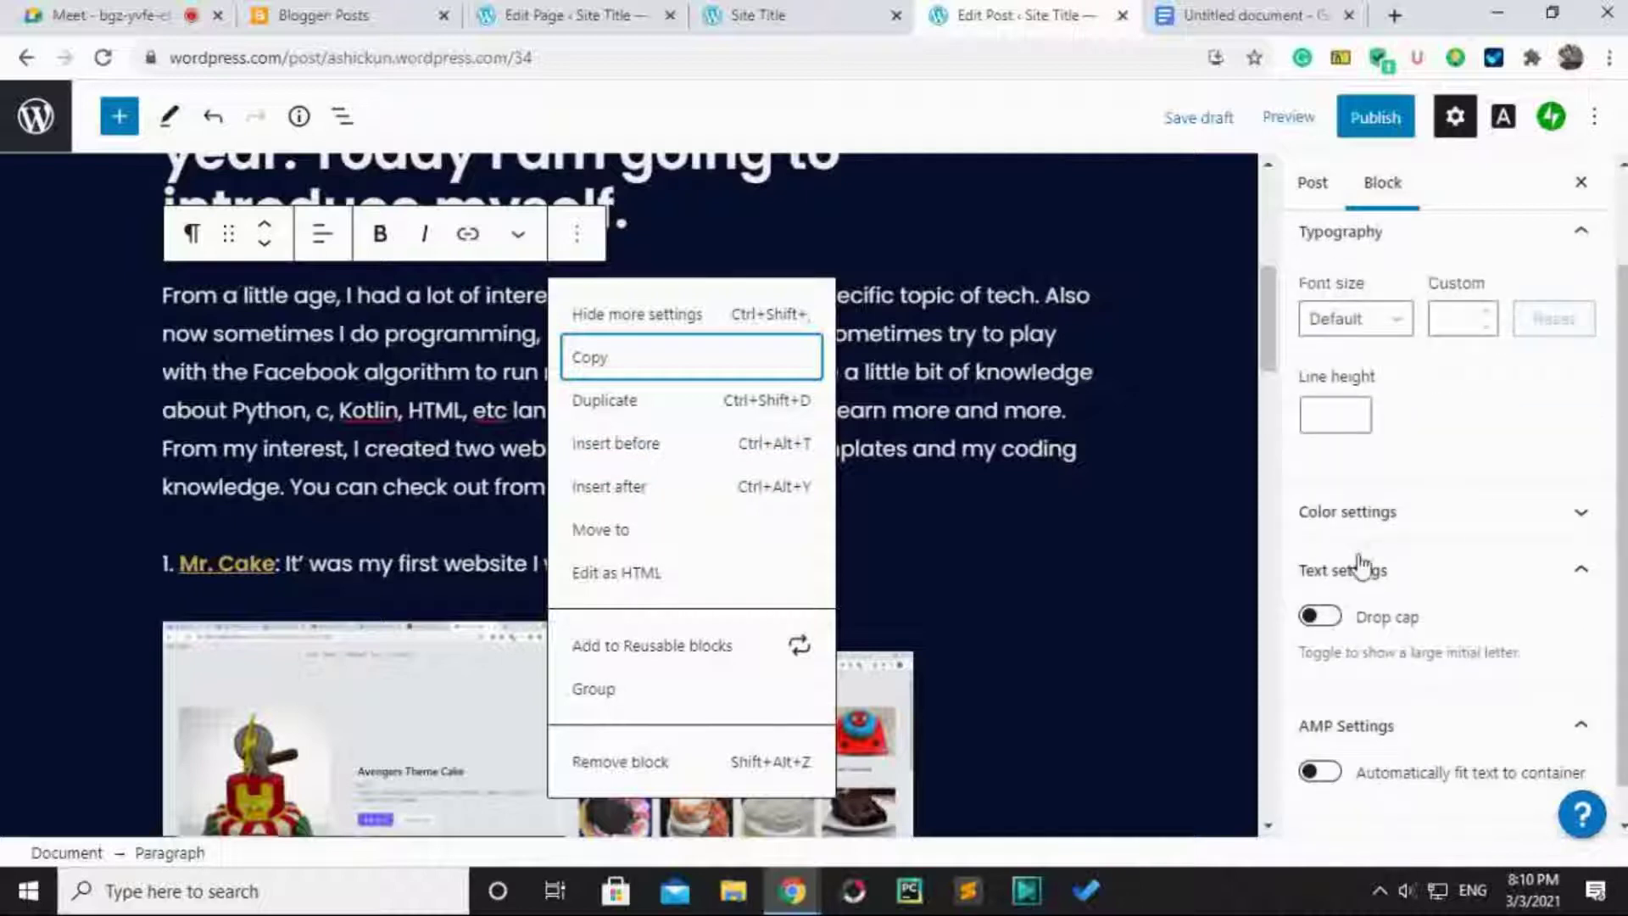
pyautogui.scroll(-1, 1362, 570)
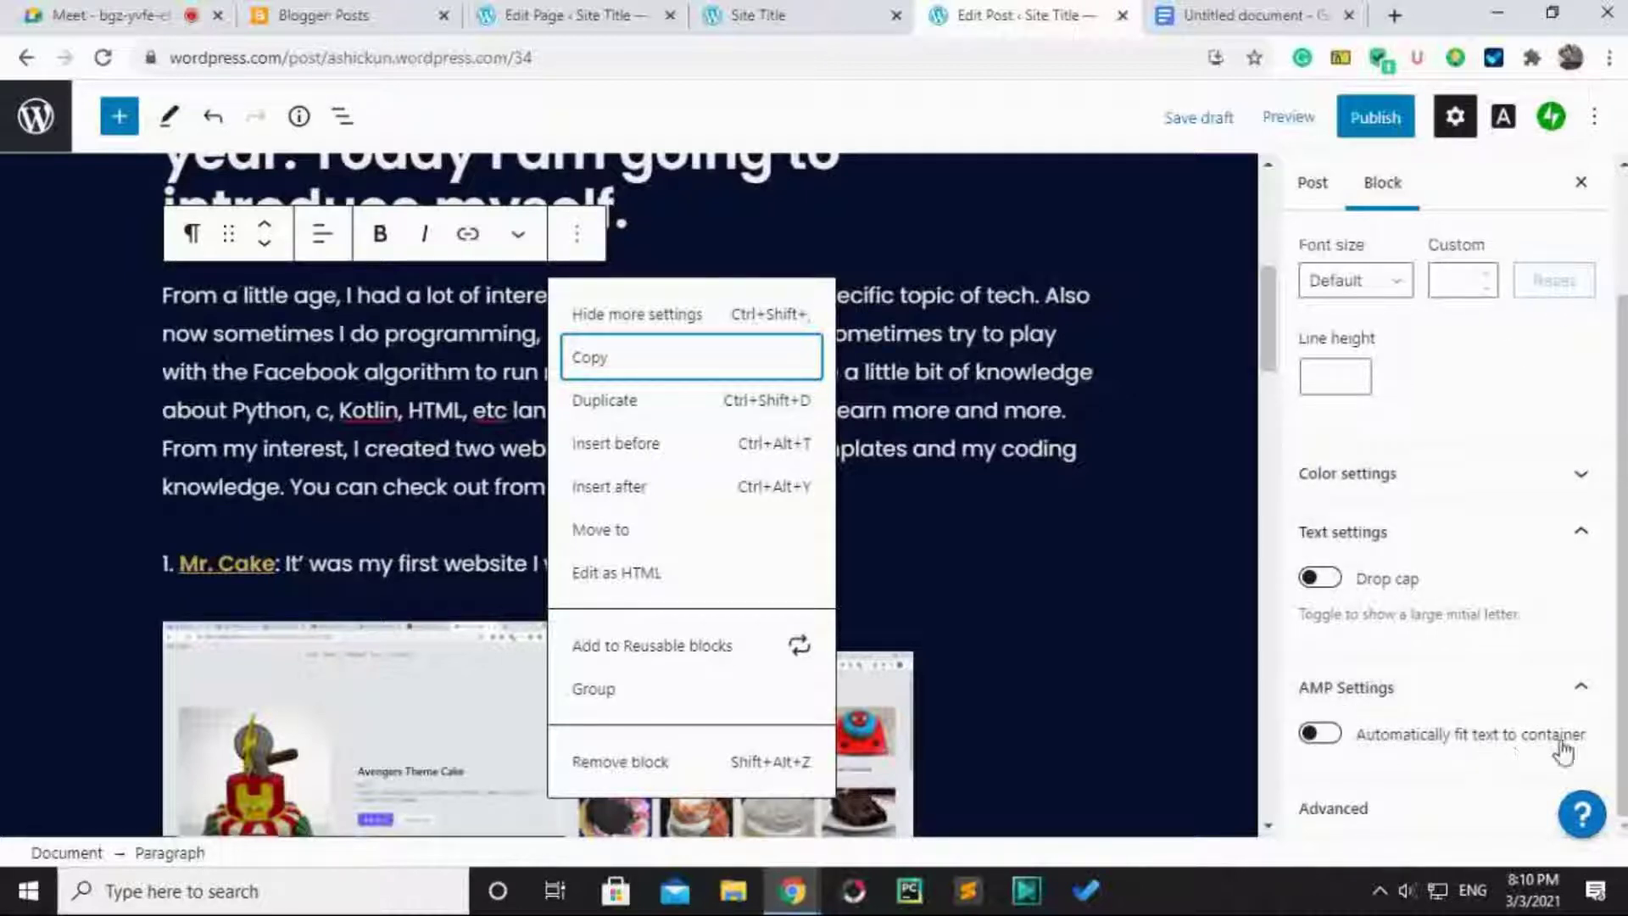
pyautogui.click(1319, 735)
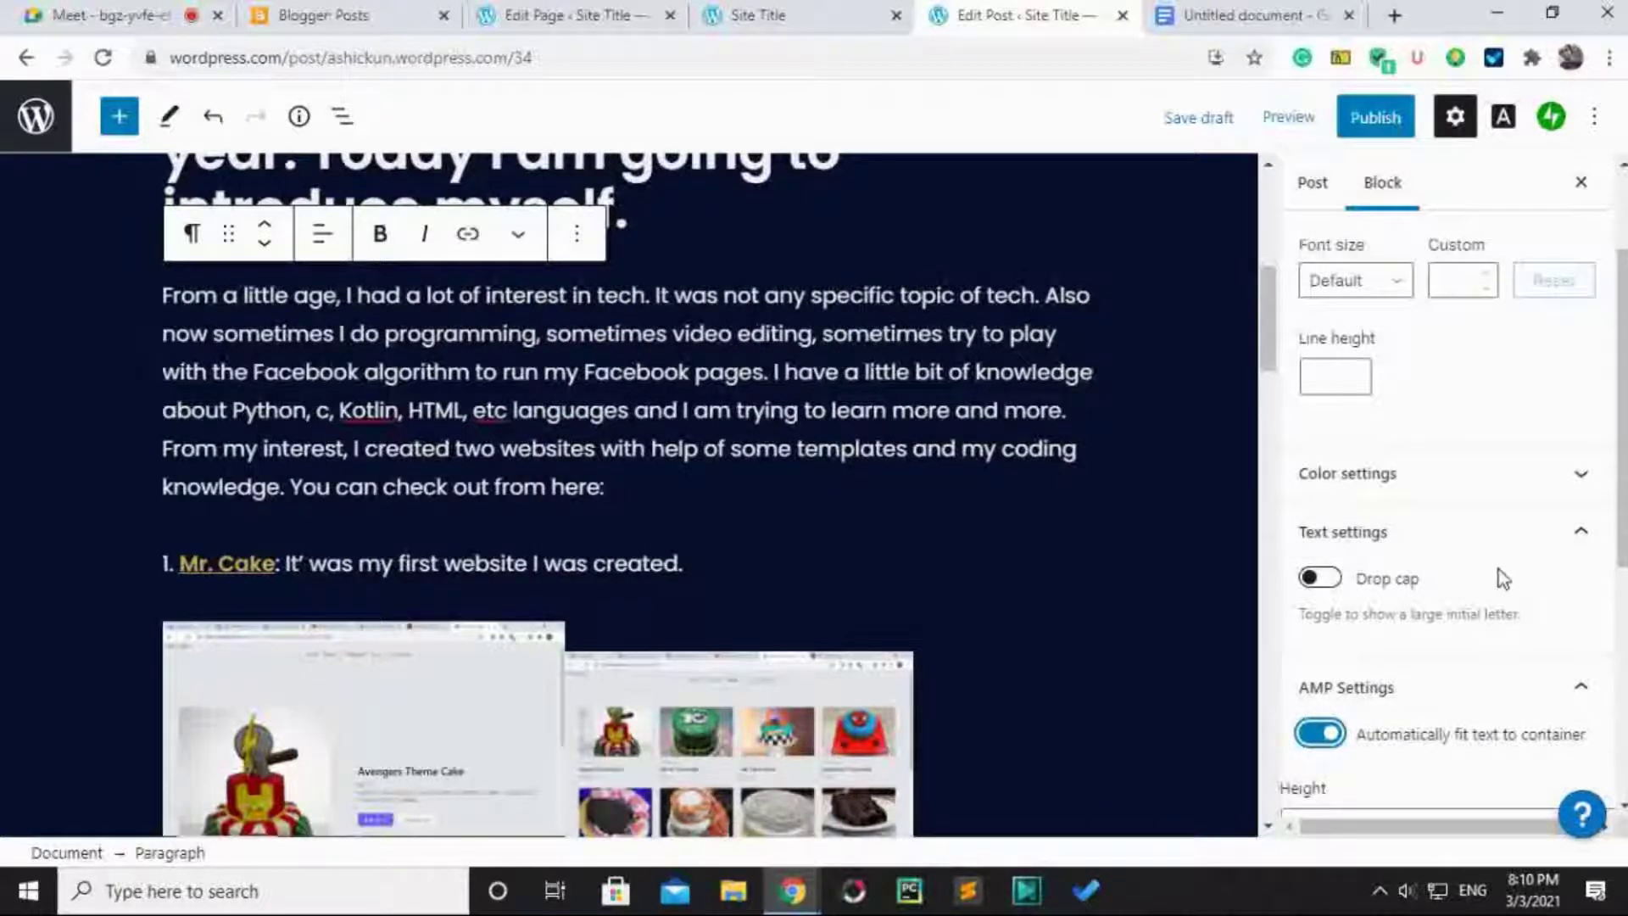
pyautogui.scroll(-4, 1500, 578)
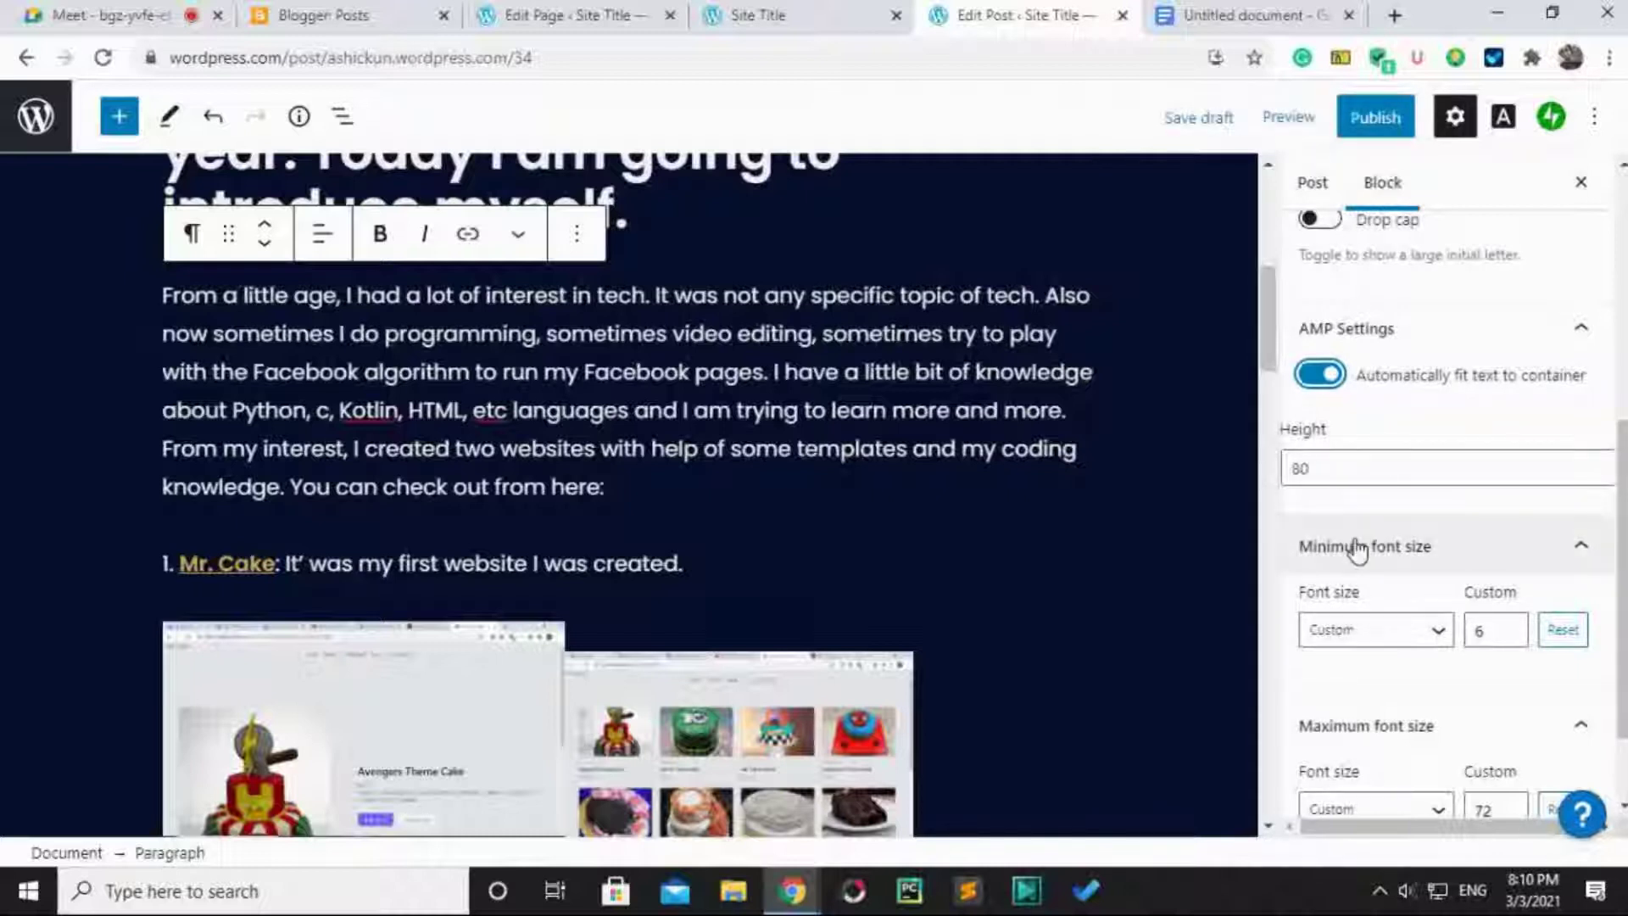
pyautogui.scroll(-1, 1424, 561)
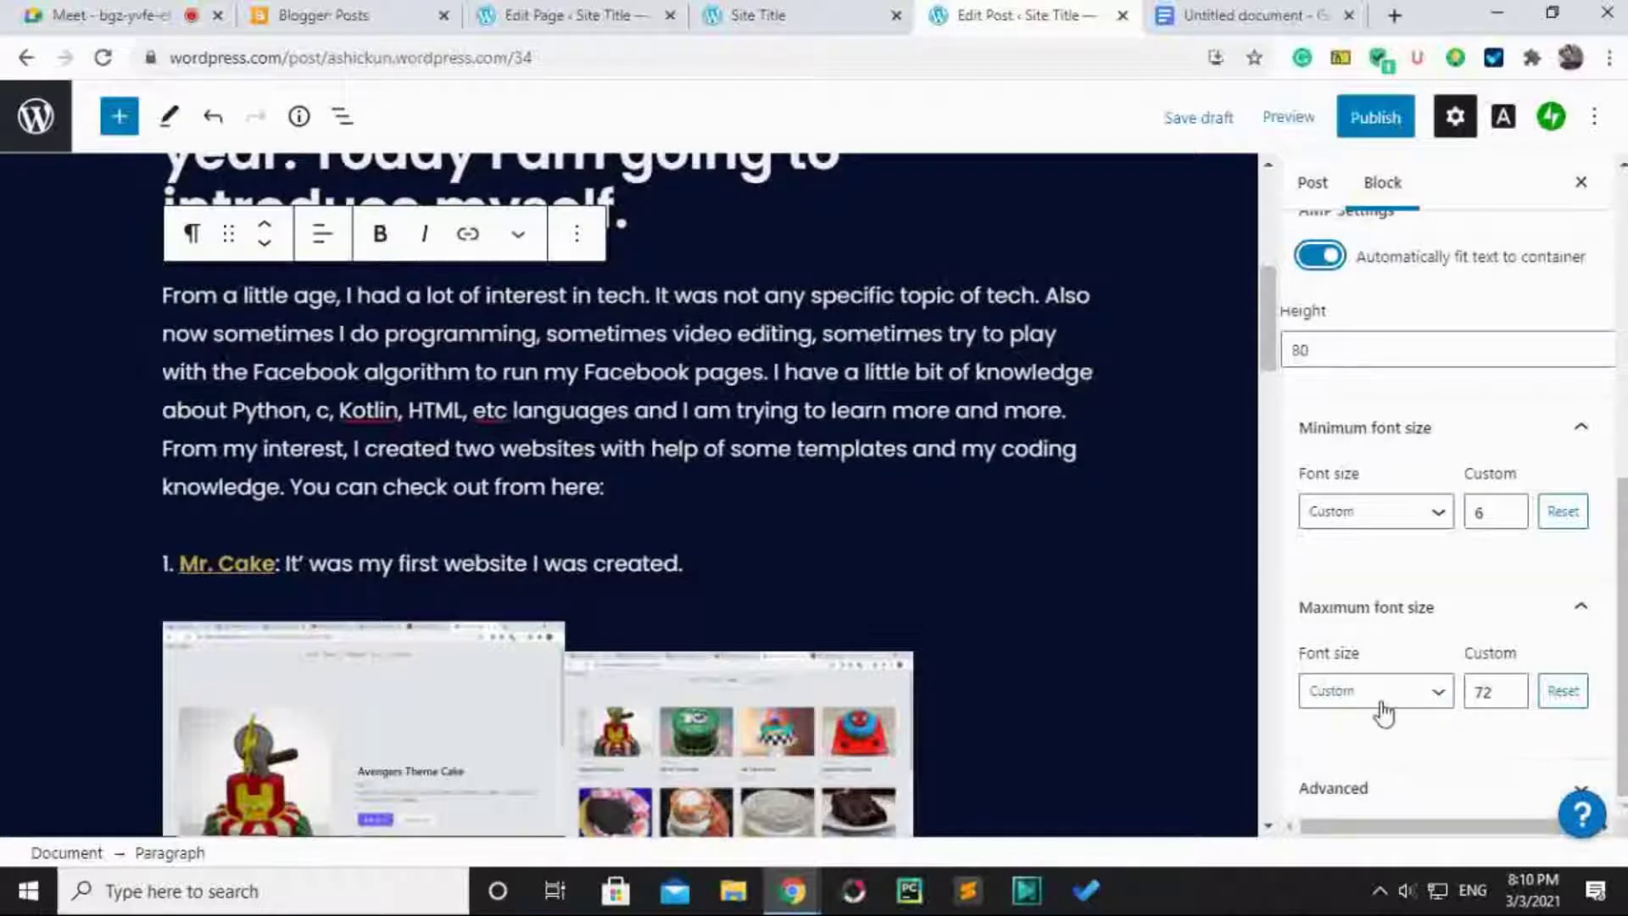
pyautogui.click(1378, 803)
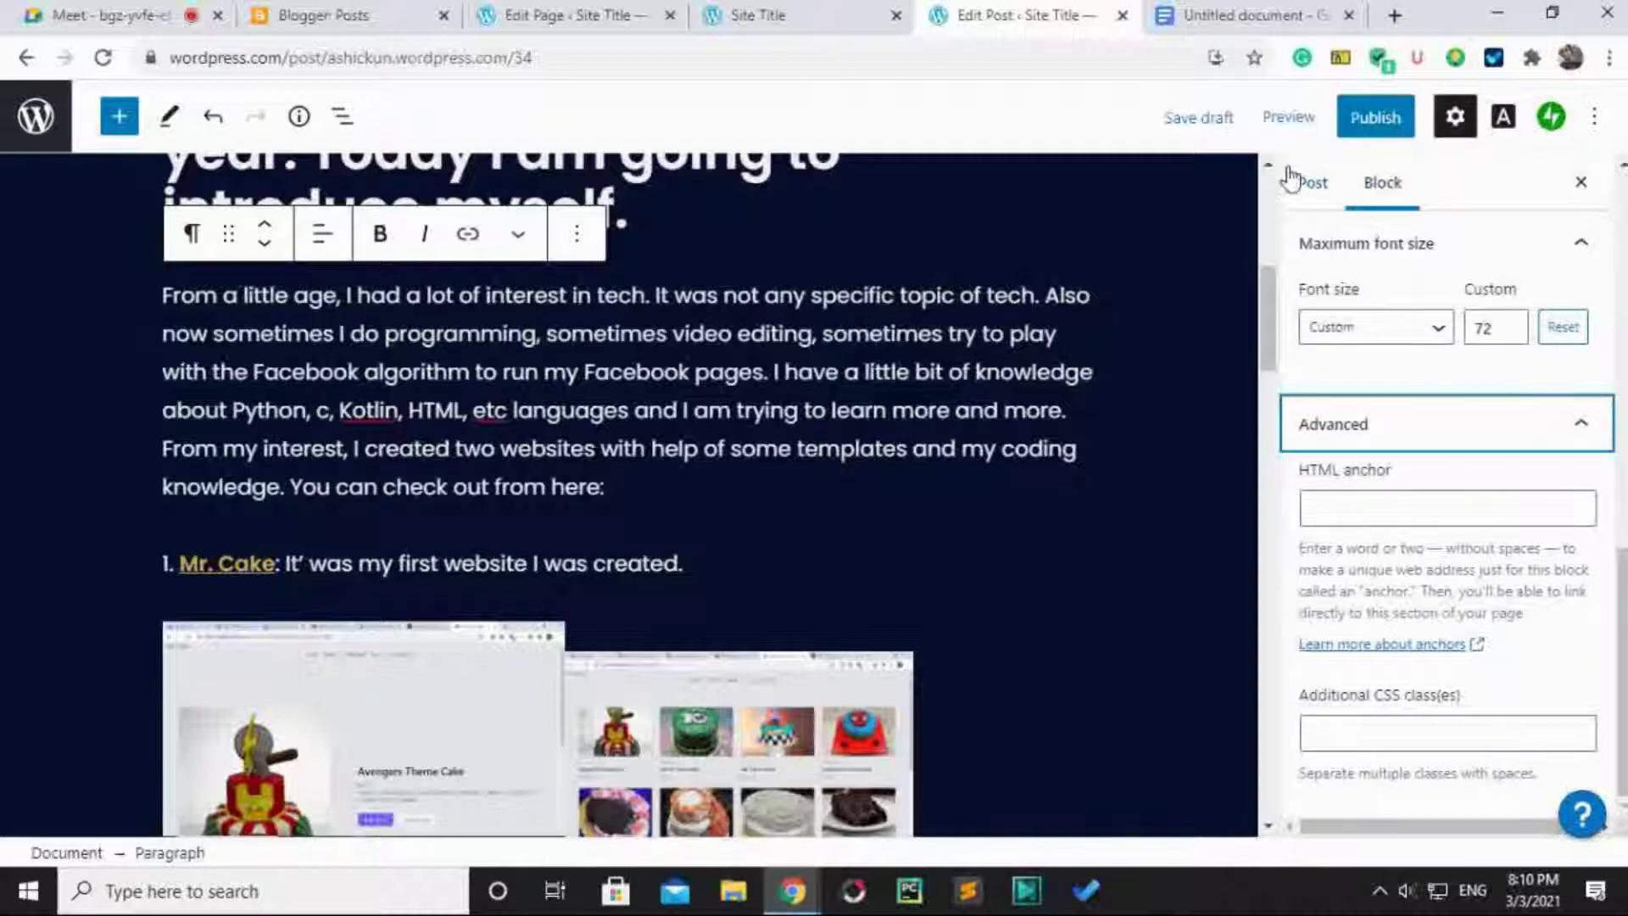
# Examine the post's status and visibility settings, including the publish date and time options.
pyautogui.click(1312, 202)
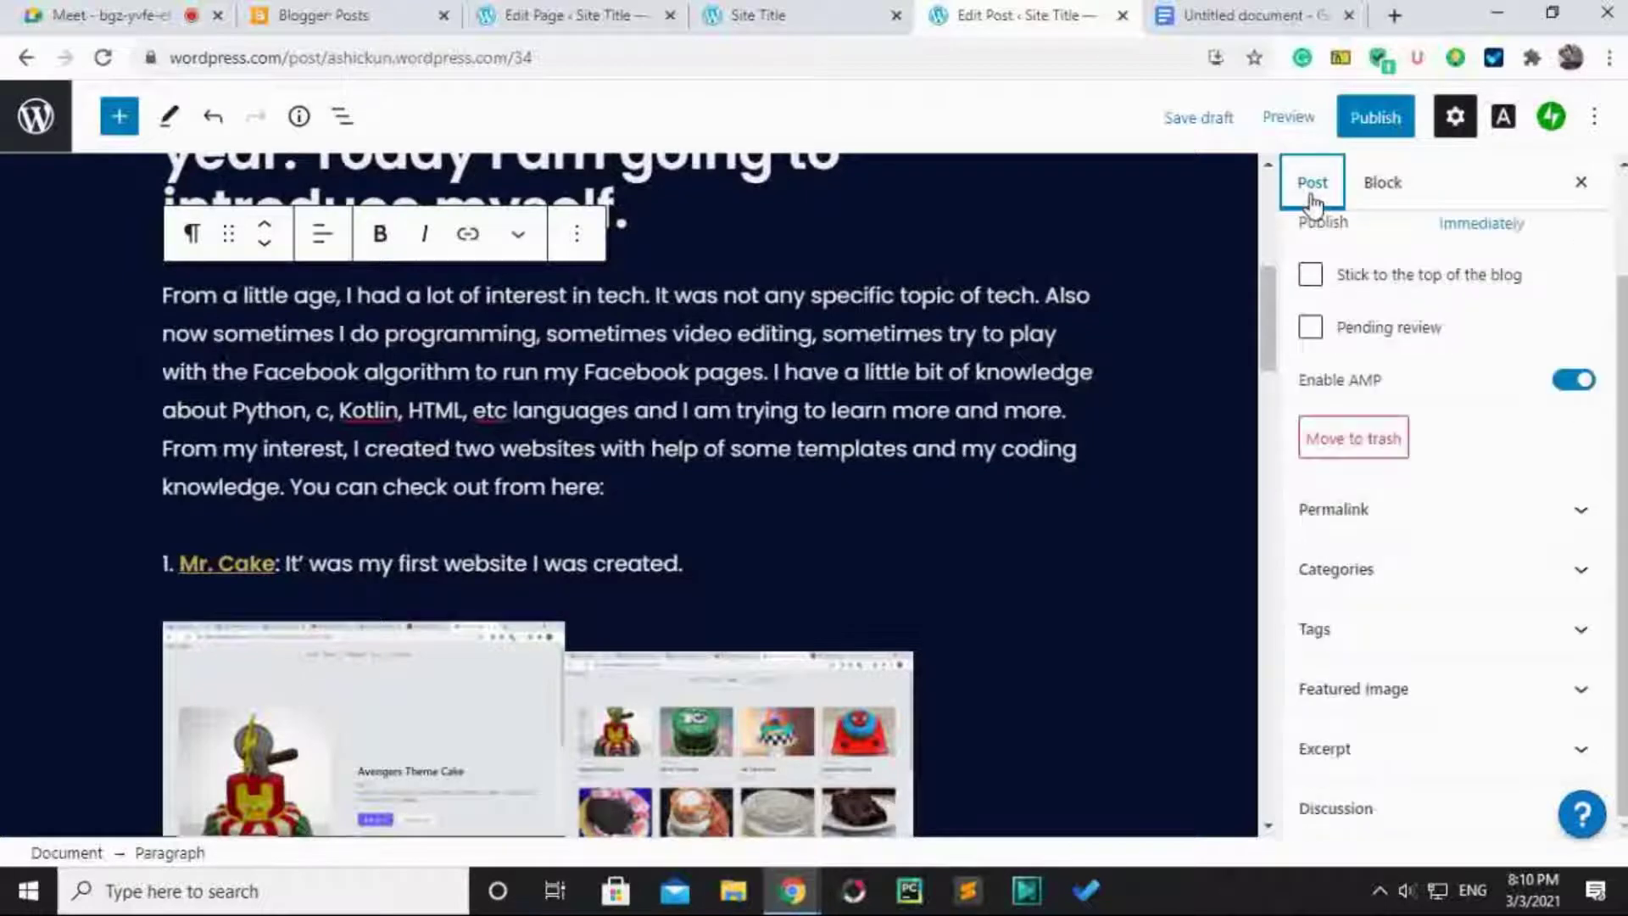
pyautogui.scroll(2, 1406, 400)
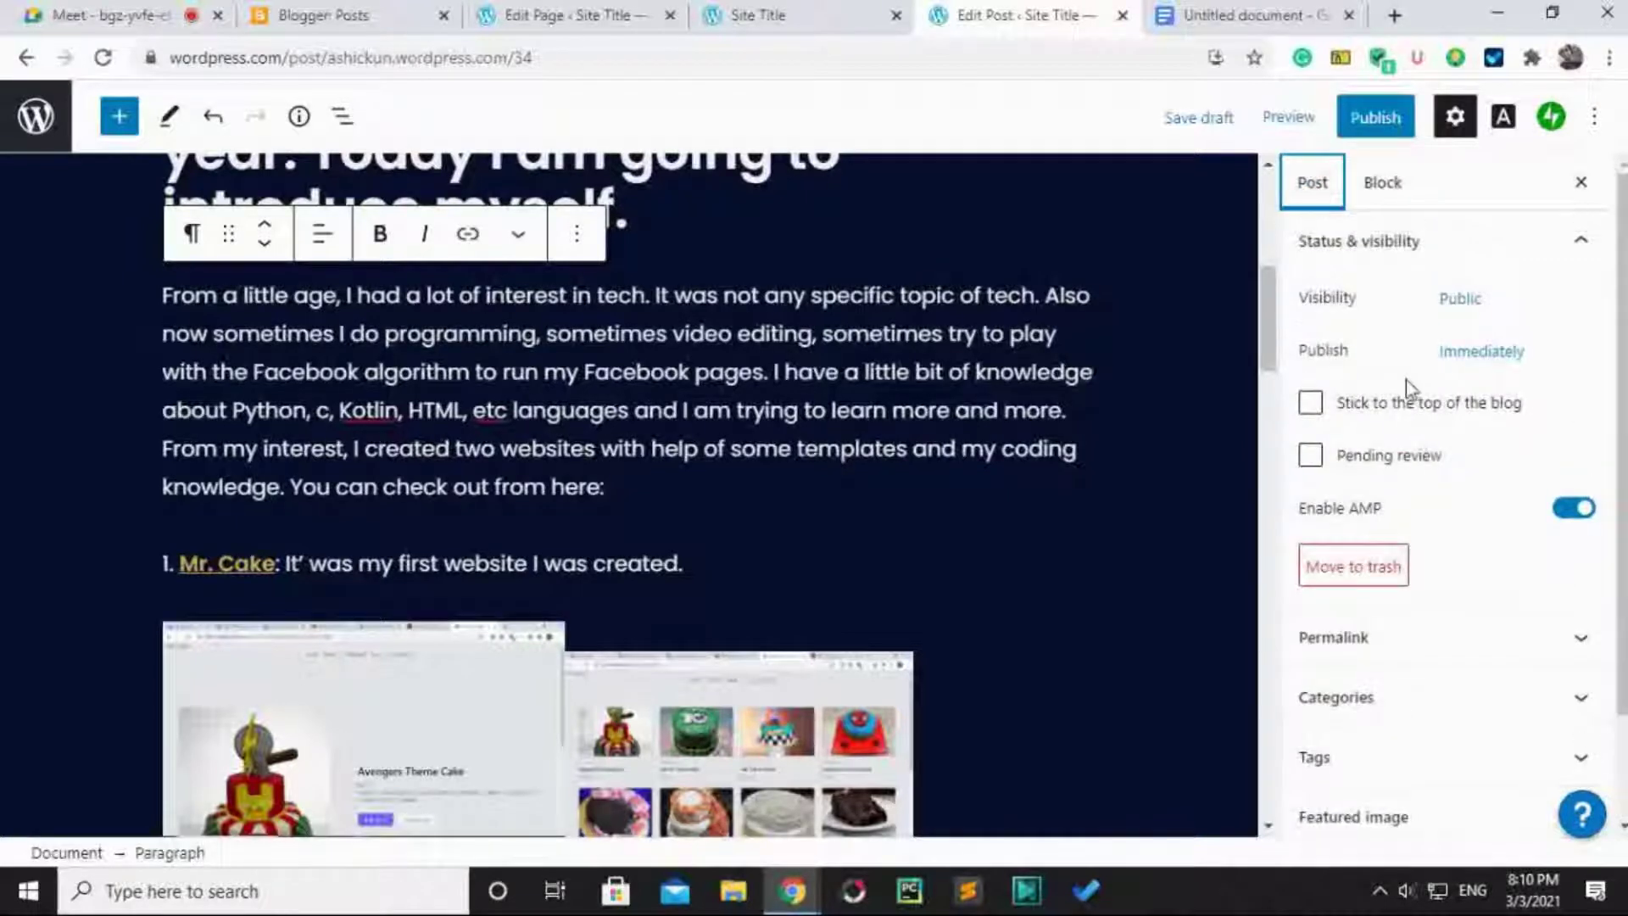
pyautogui.click(1485, 256)
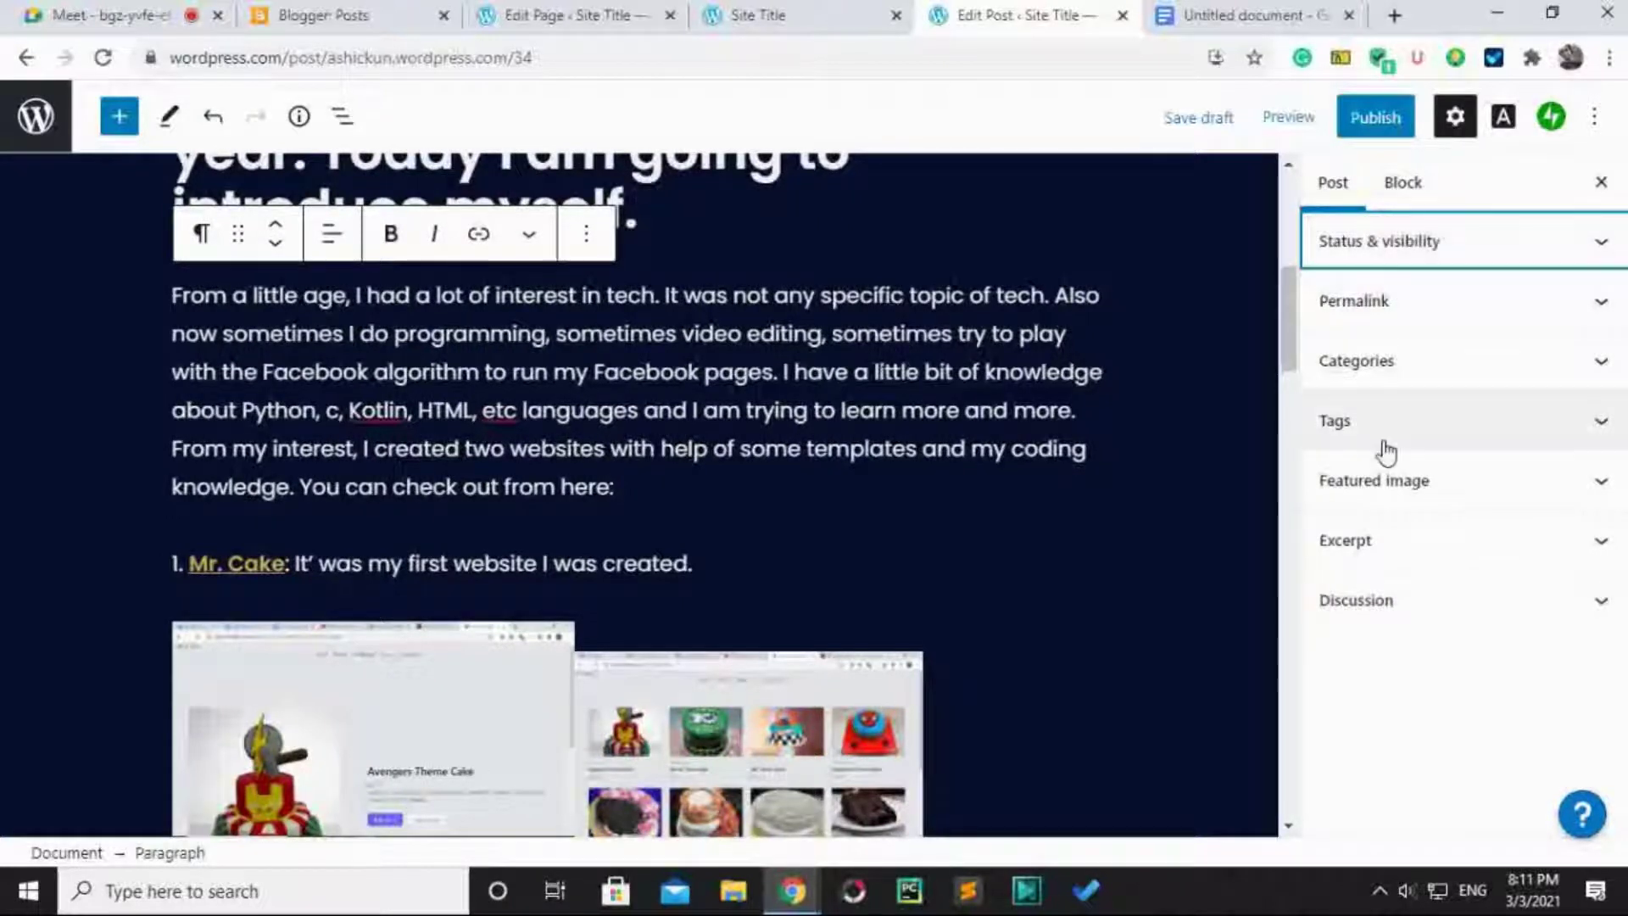
pyautogui.click(1598, 246)
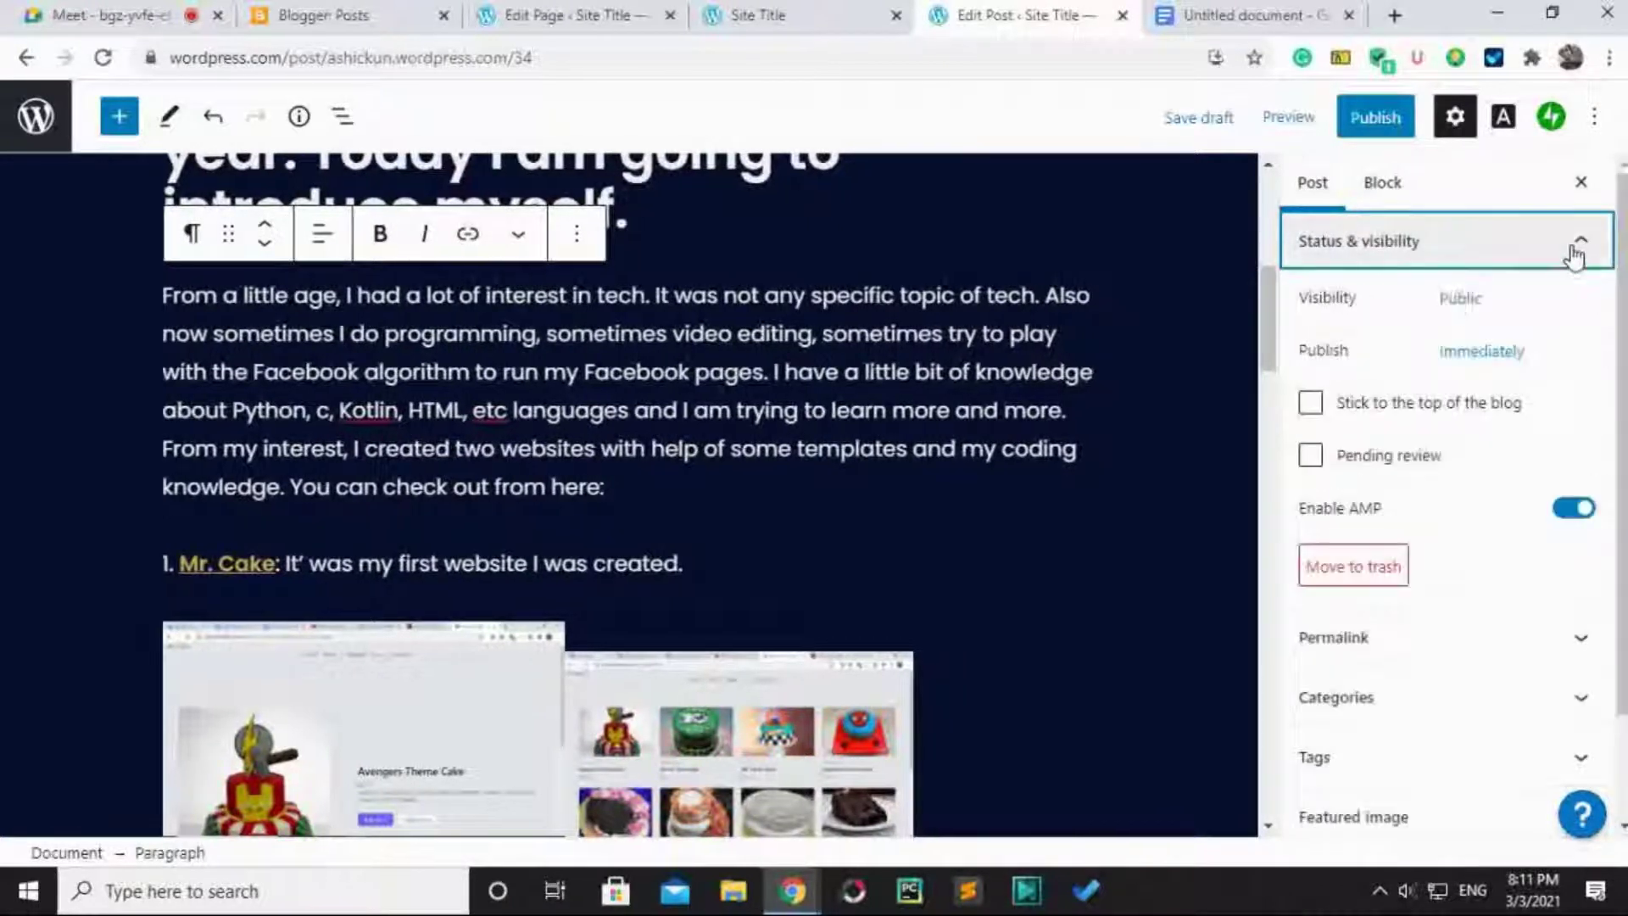
pyautogui.doubleClick(1327, 297)
pyautogui.click(1332, 301)
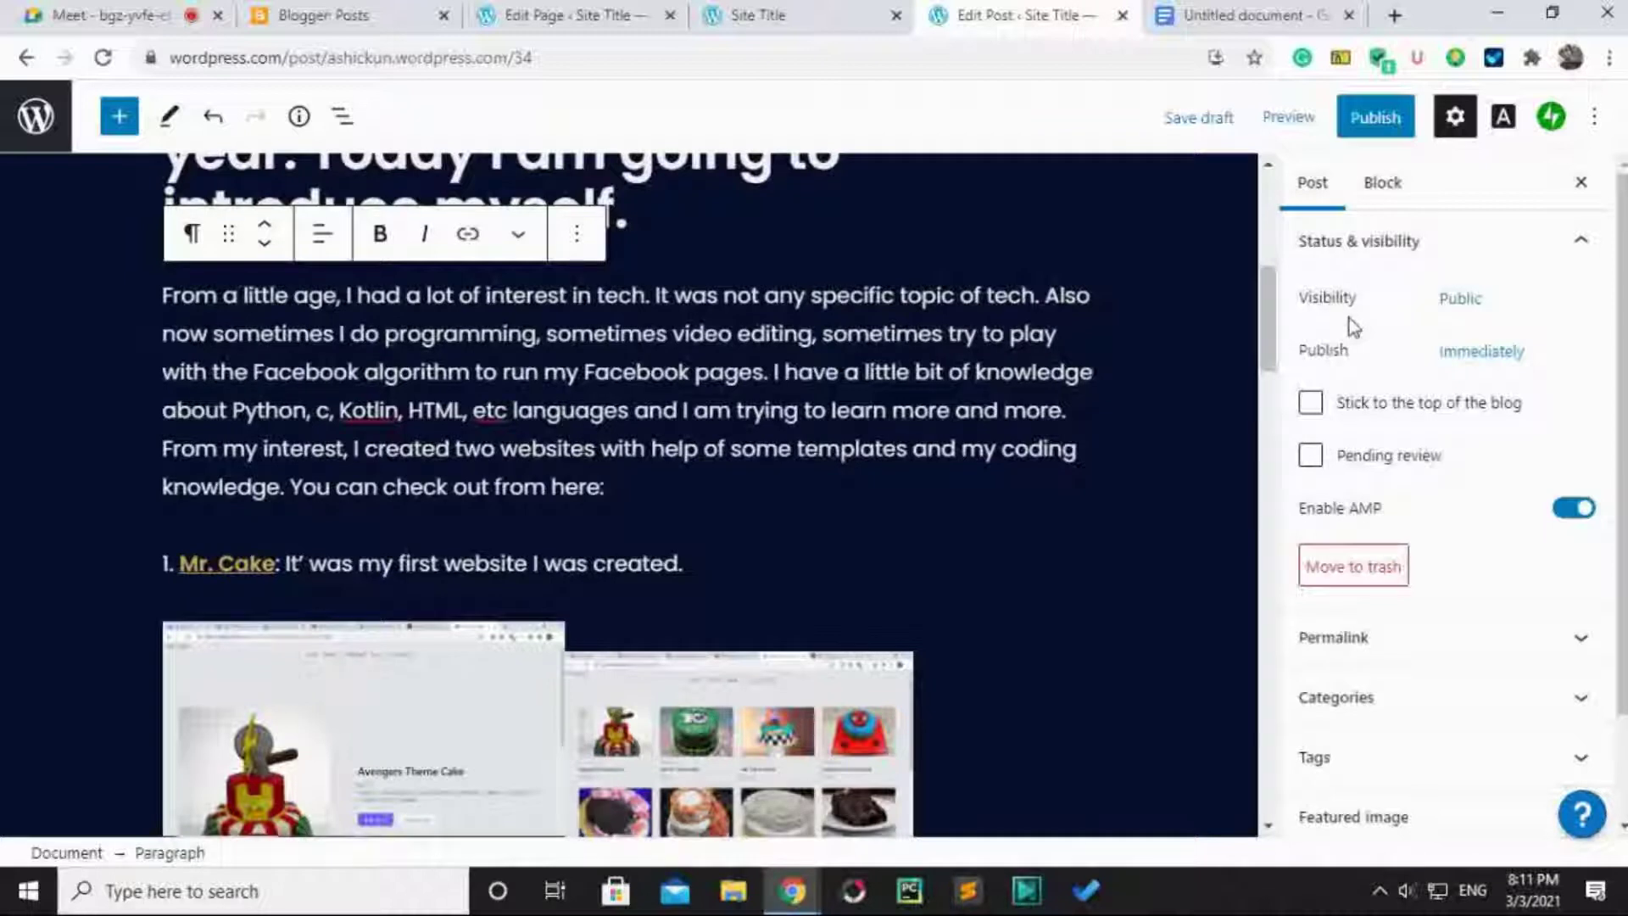
pyautogui.click(1466, 360)
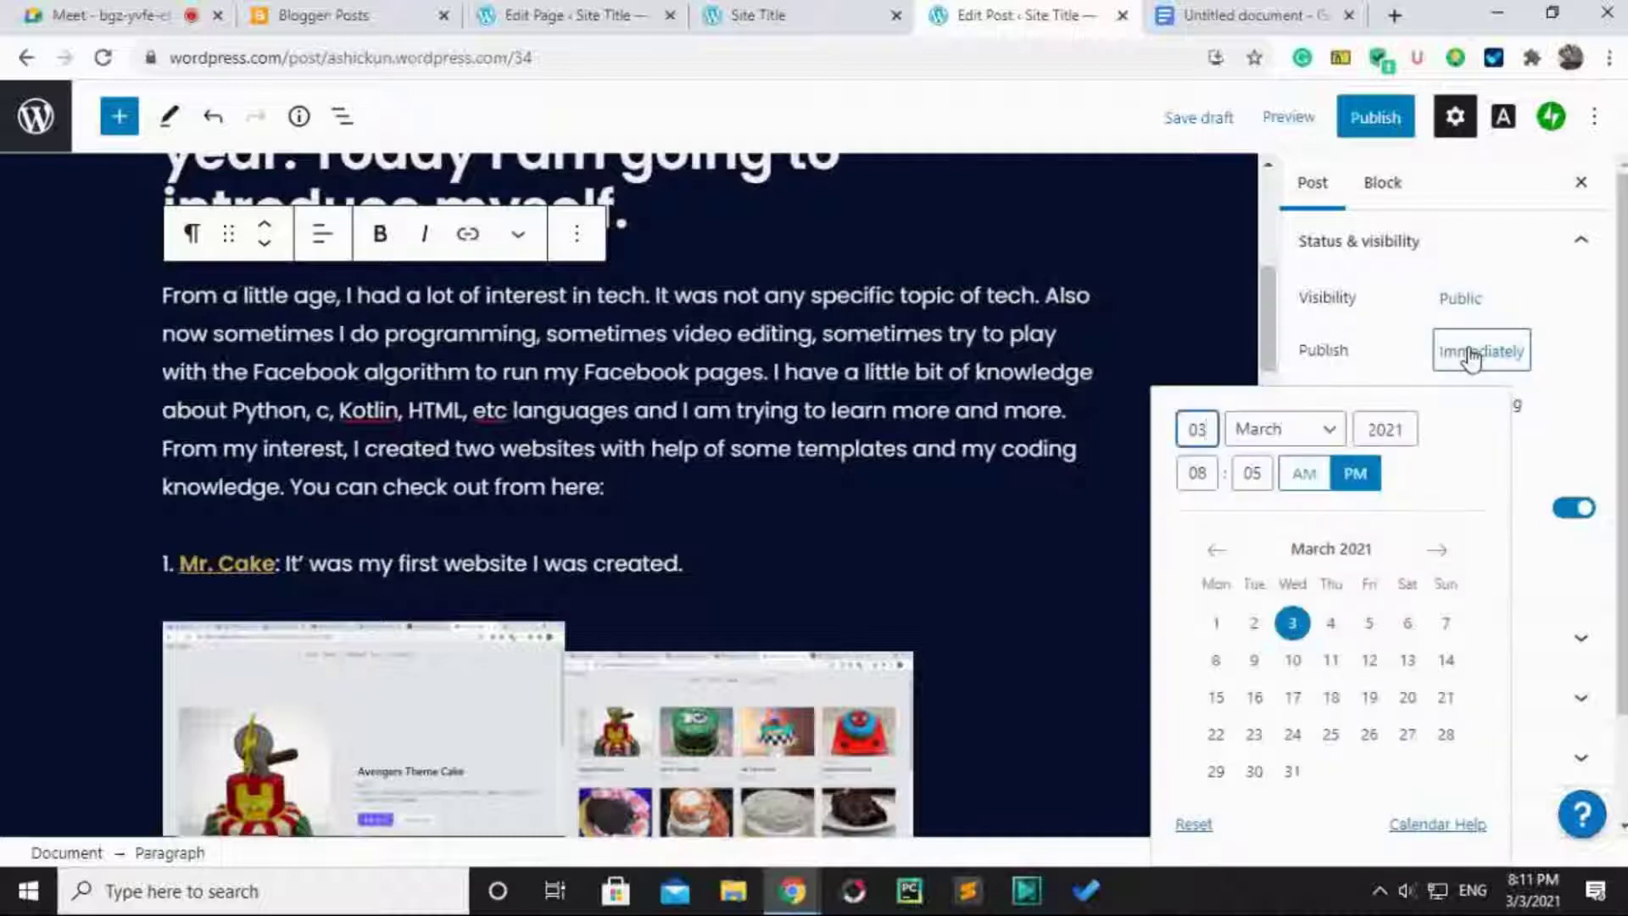
pyautogui.click(1473, 359)
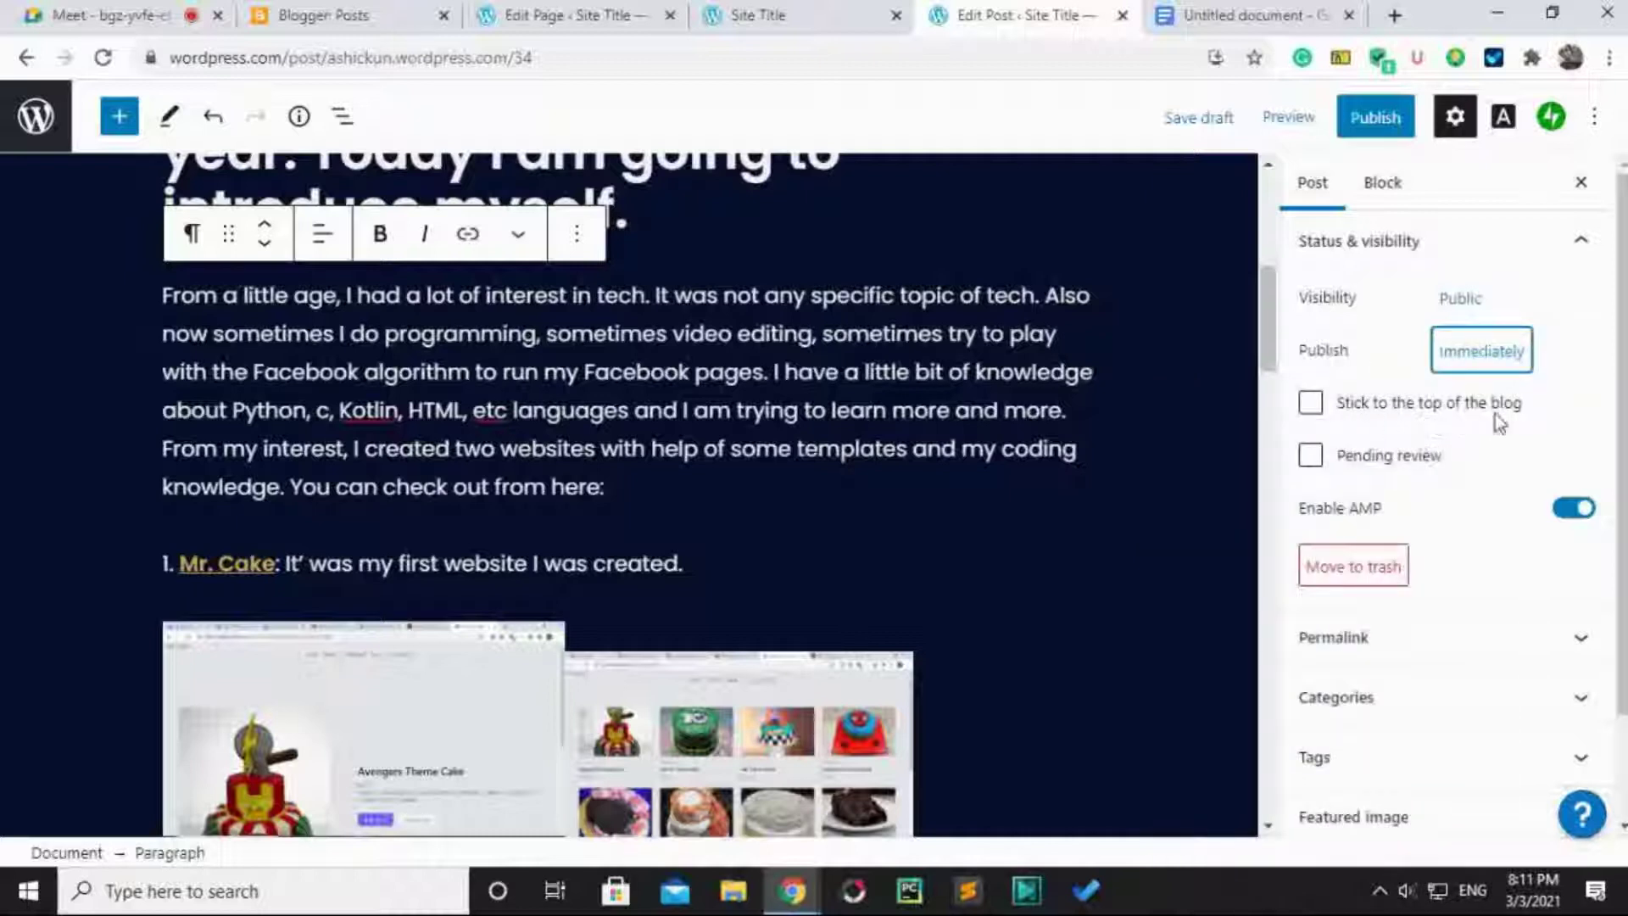
pyautogui.click(1420, 415)
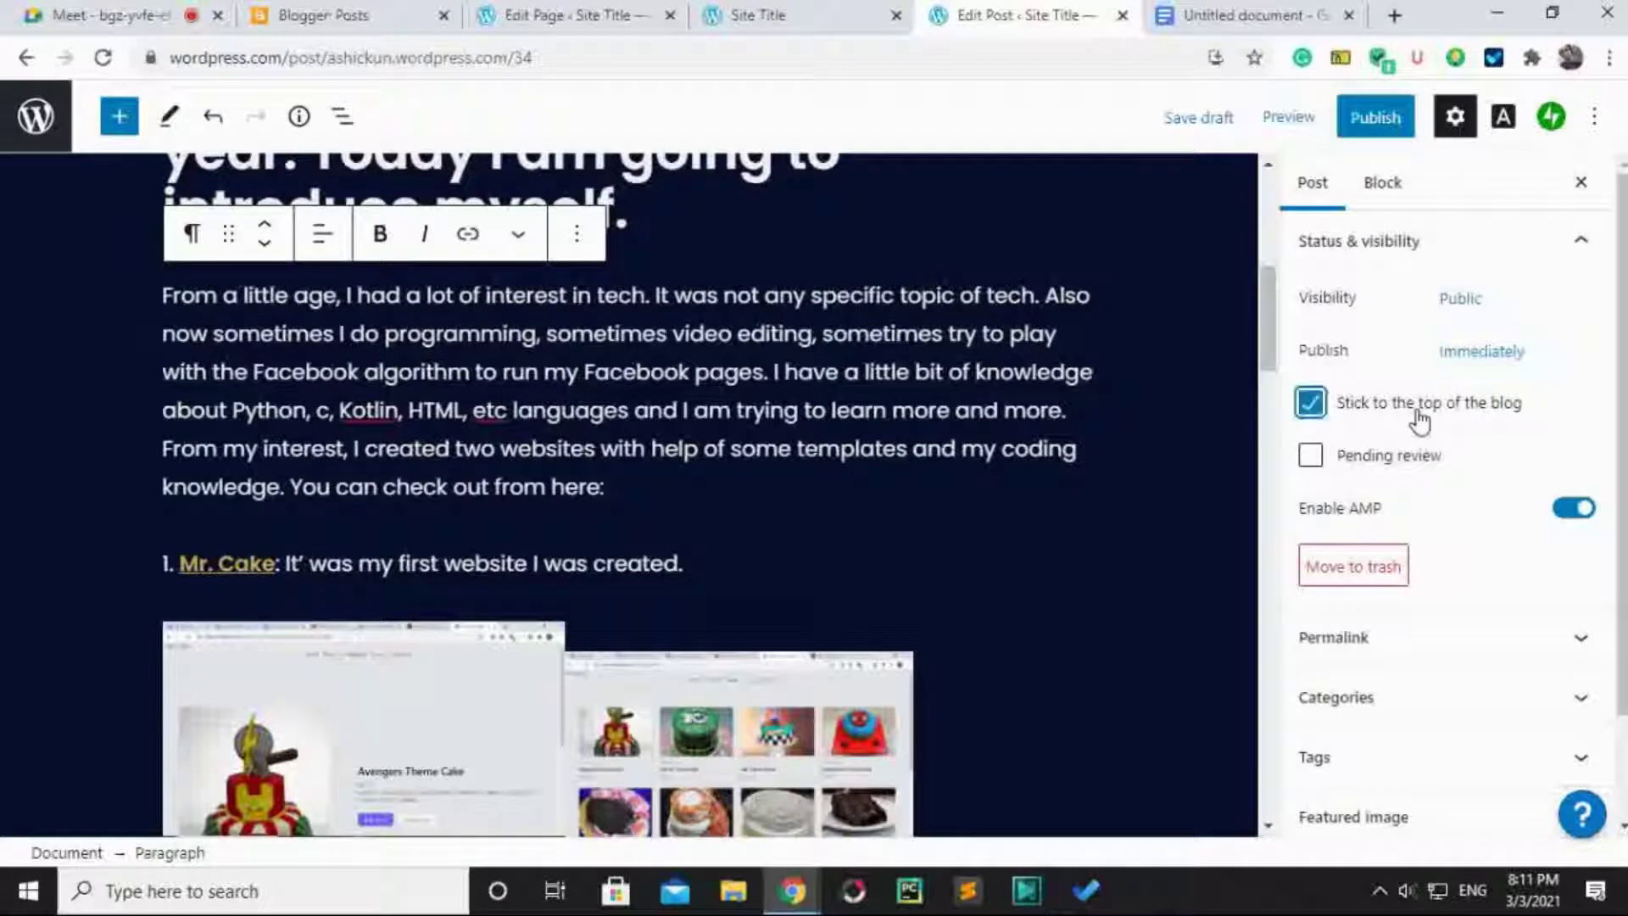
pyautogui.click(1420, 415)
pyautogui.click(1375, 375)
# Expand the post's permalink settings to view its address.
pyautogui.scroll(-1, 1484, 510)
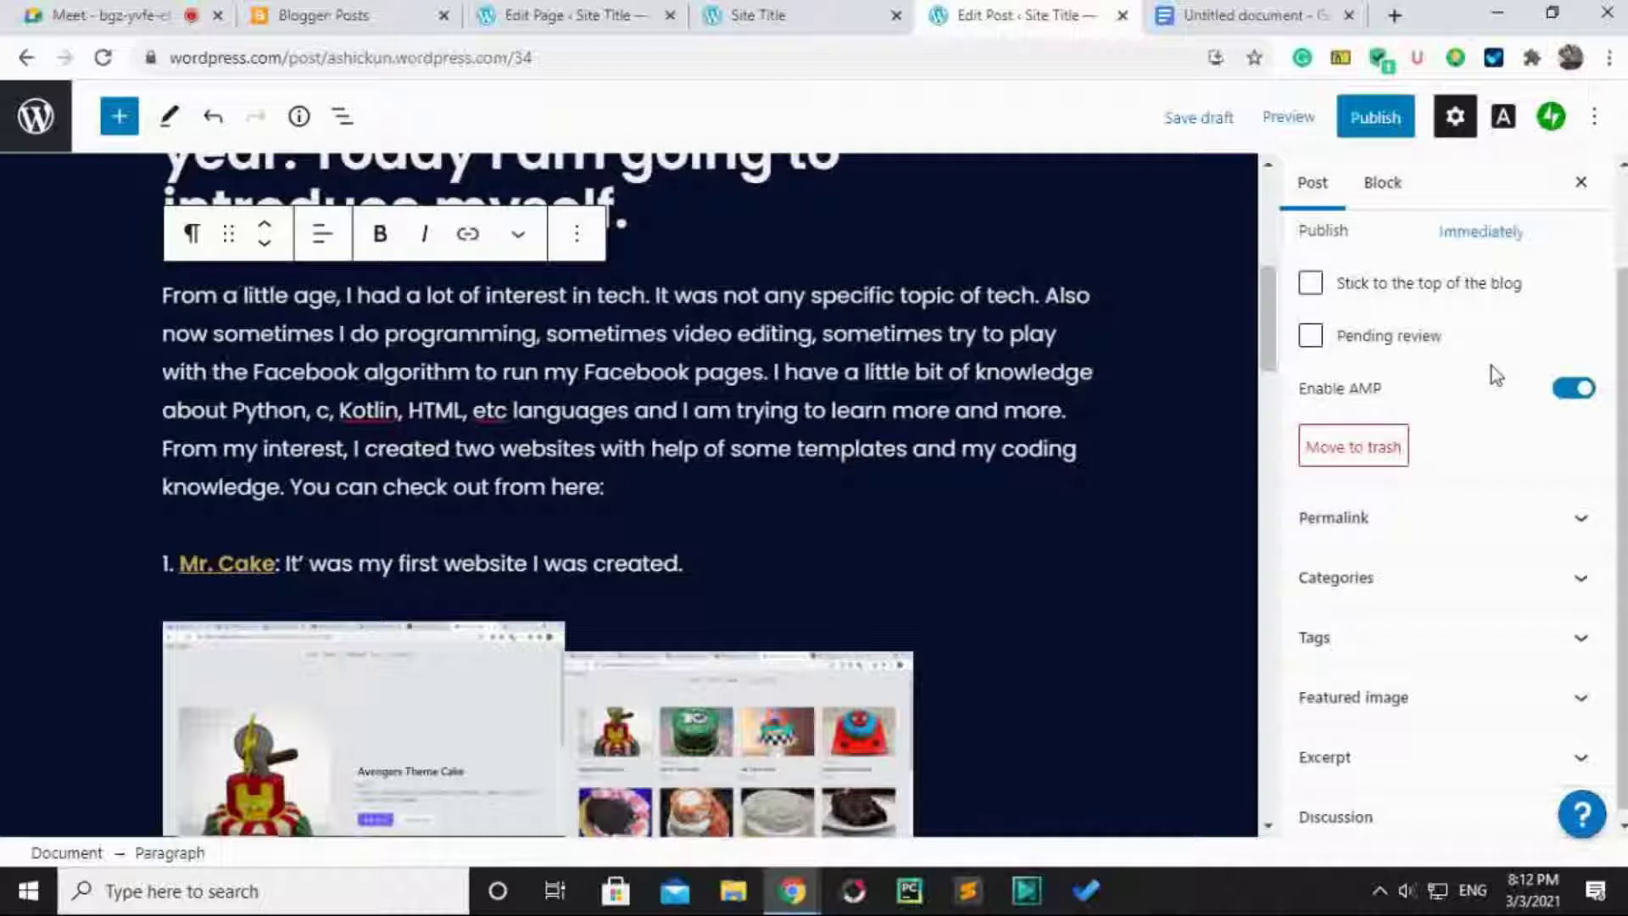
pyautogui.scroll(-1, 1496, 375)
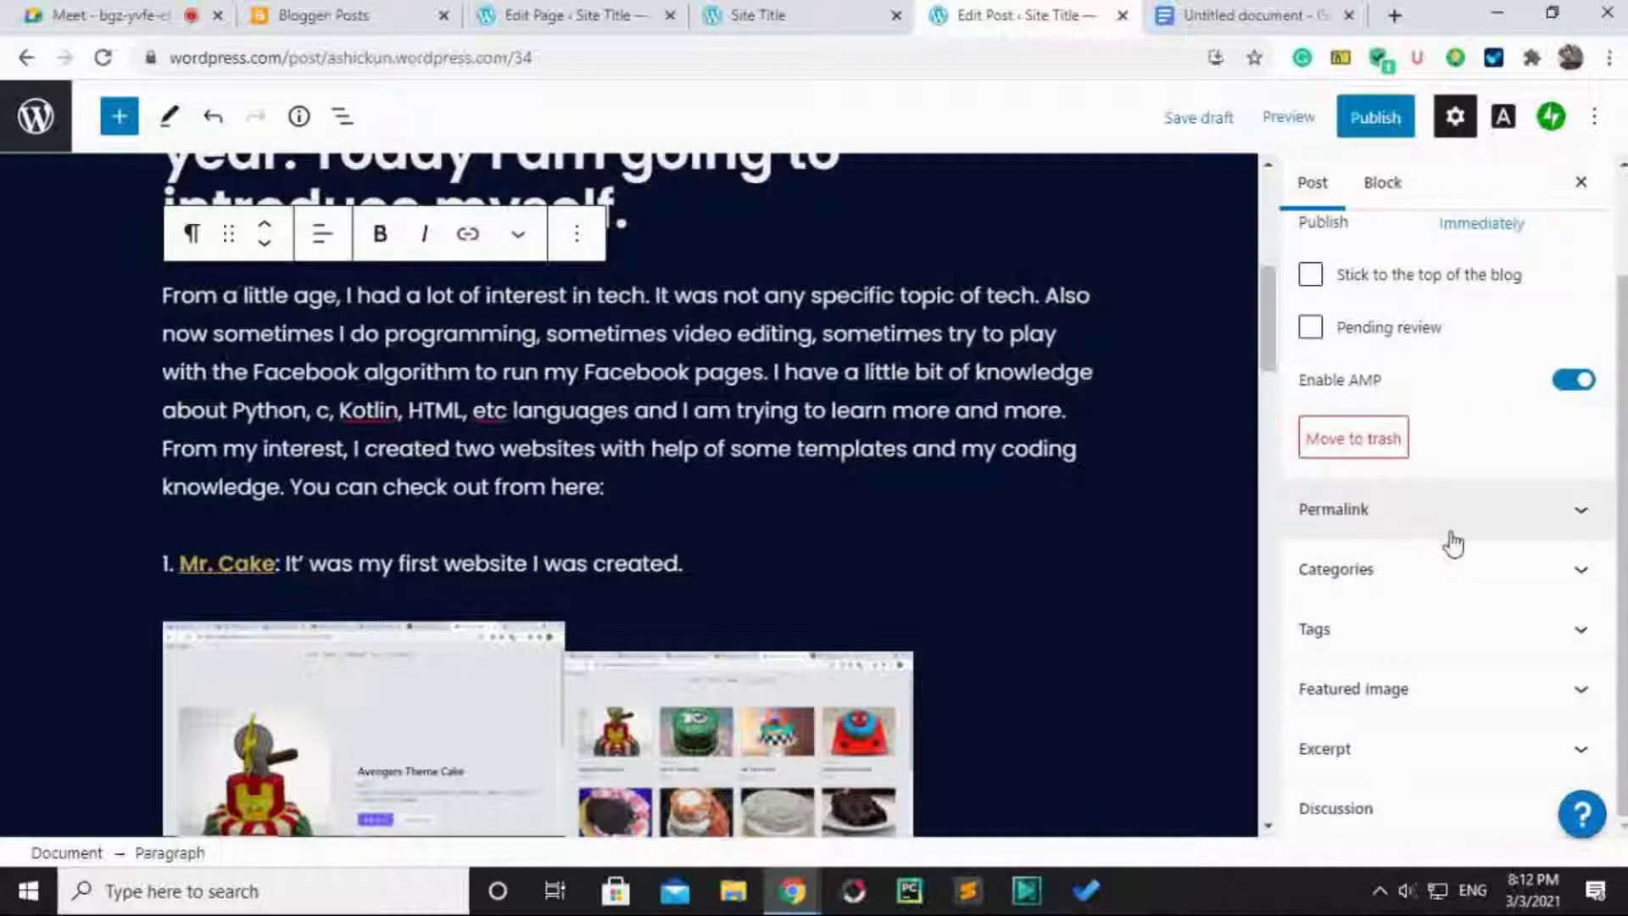
pyautogui.click(1399, 534)
pyautogui.scroll(-1, 1399, 508)
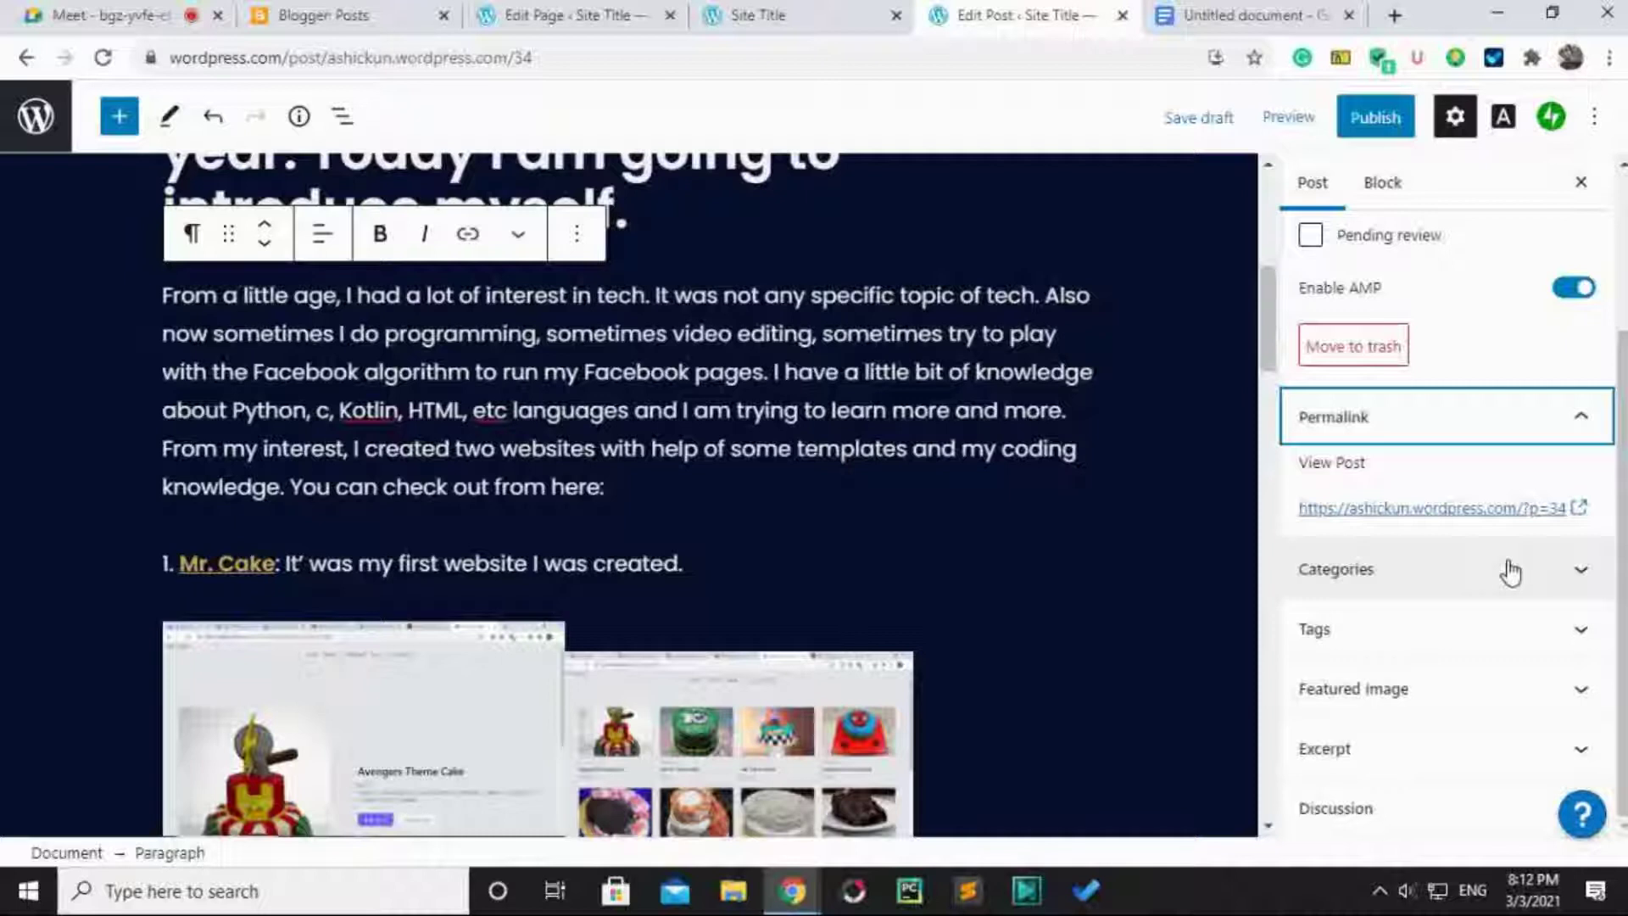
# Add a new category named "Personal" to the post without a parent category.
pyautogui.click(1529, 588)
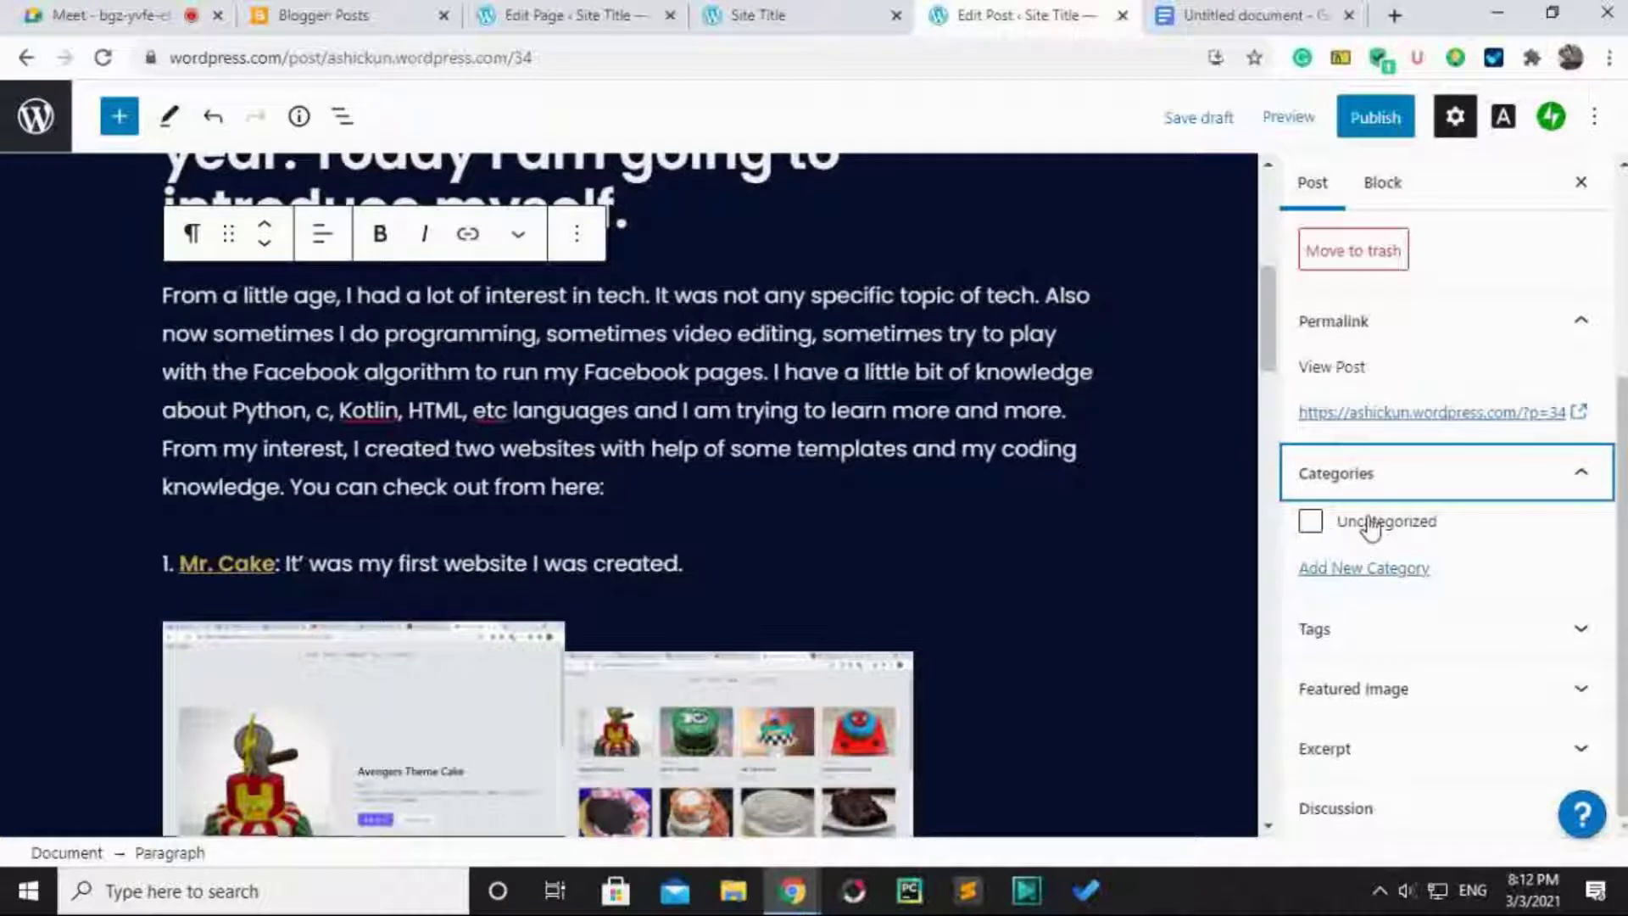
pyautogui.click(1409, 570)
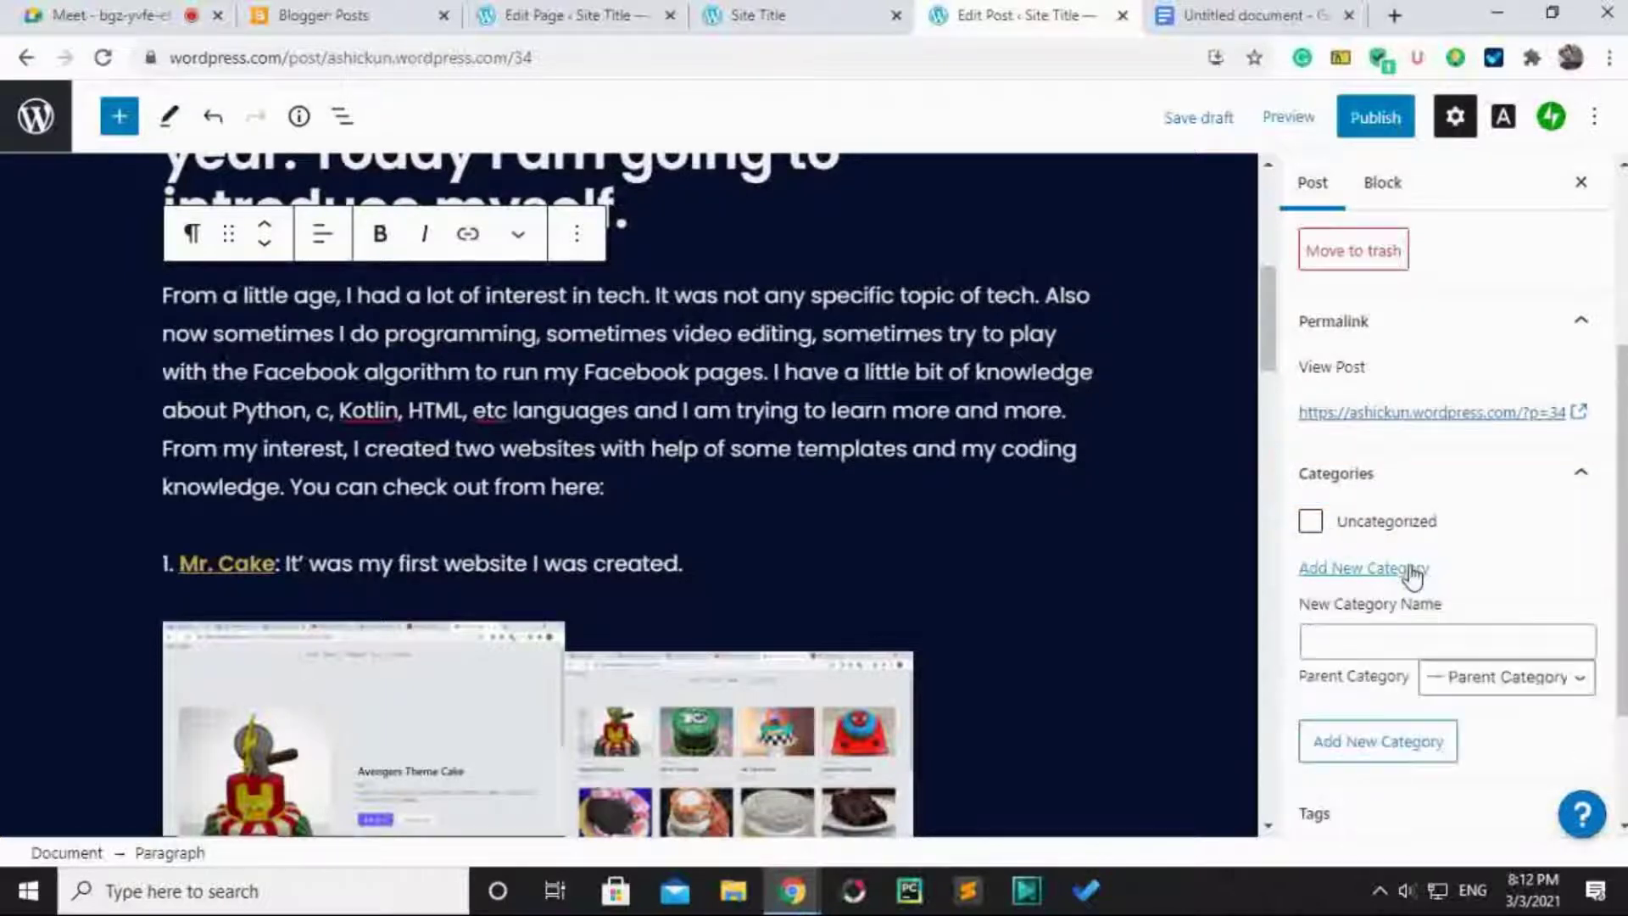
pyautogui.scroll(-2, 1493, 541)
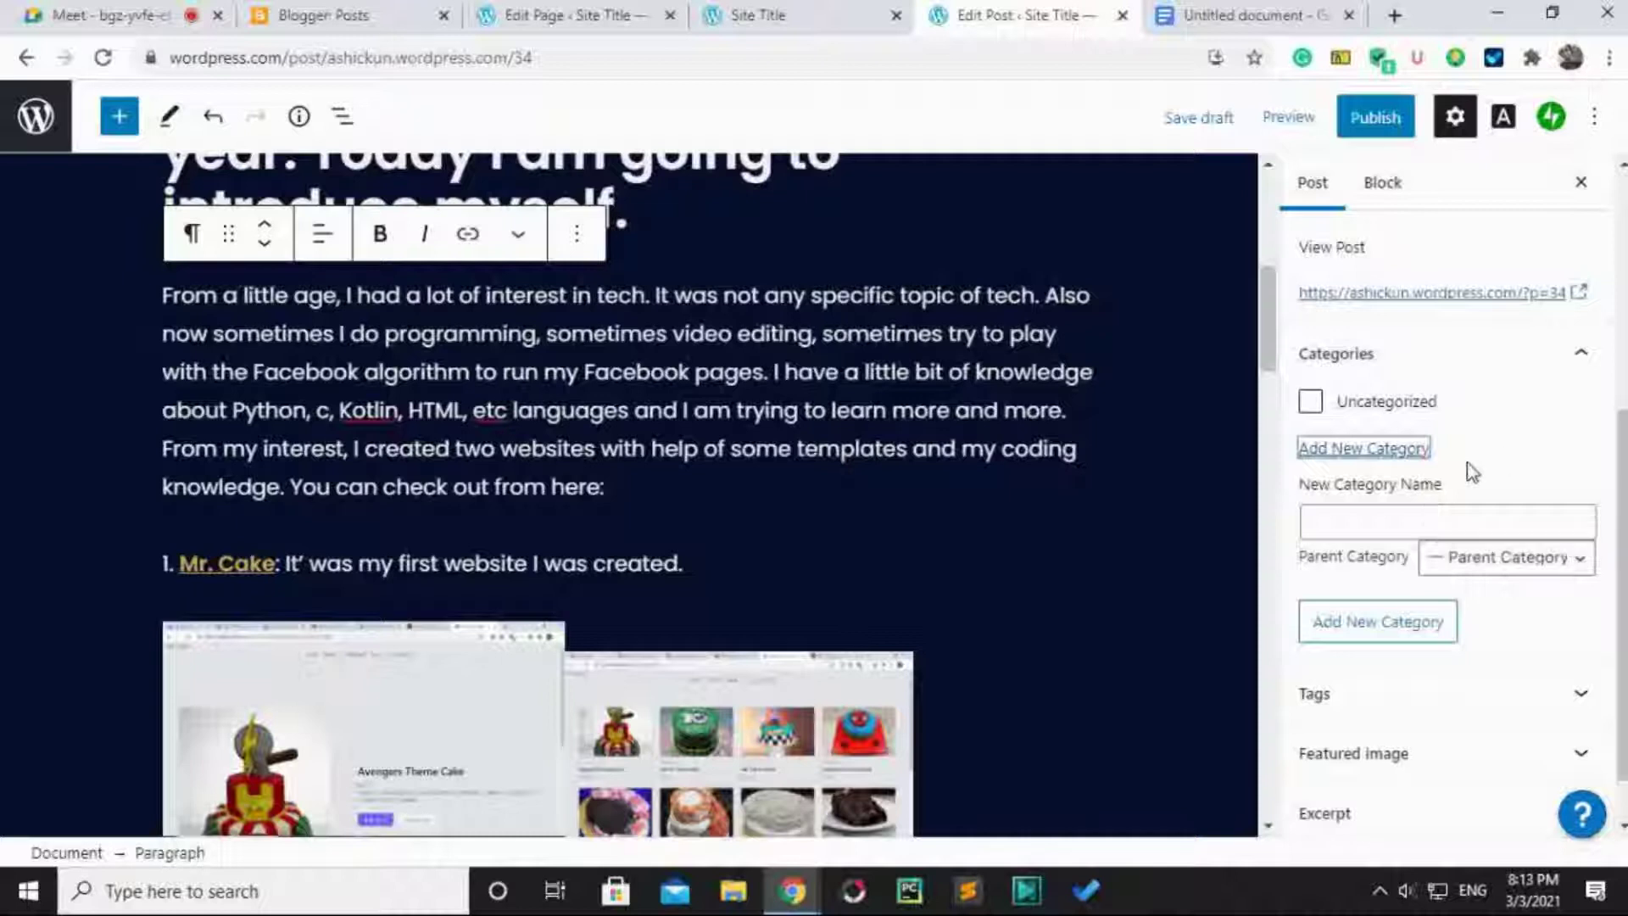
pyautogui.click(1356, 518)
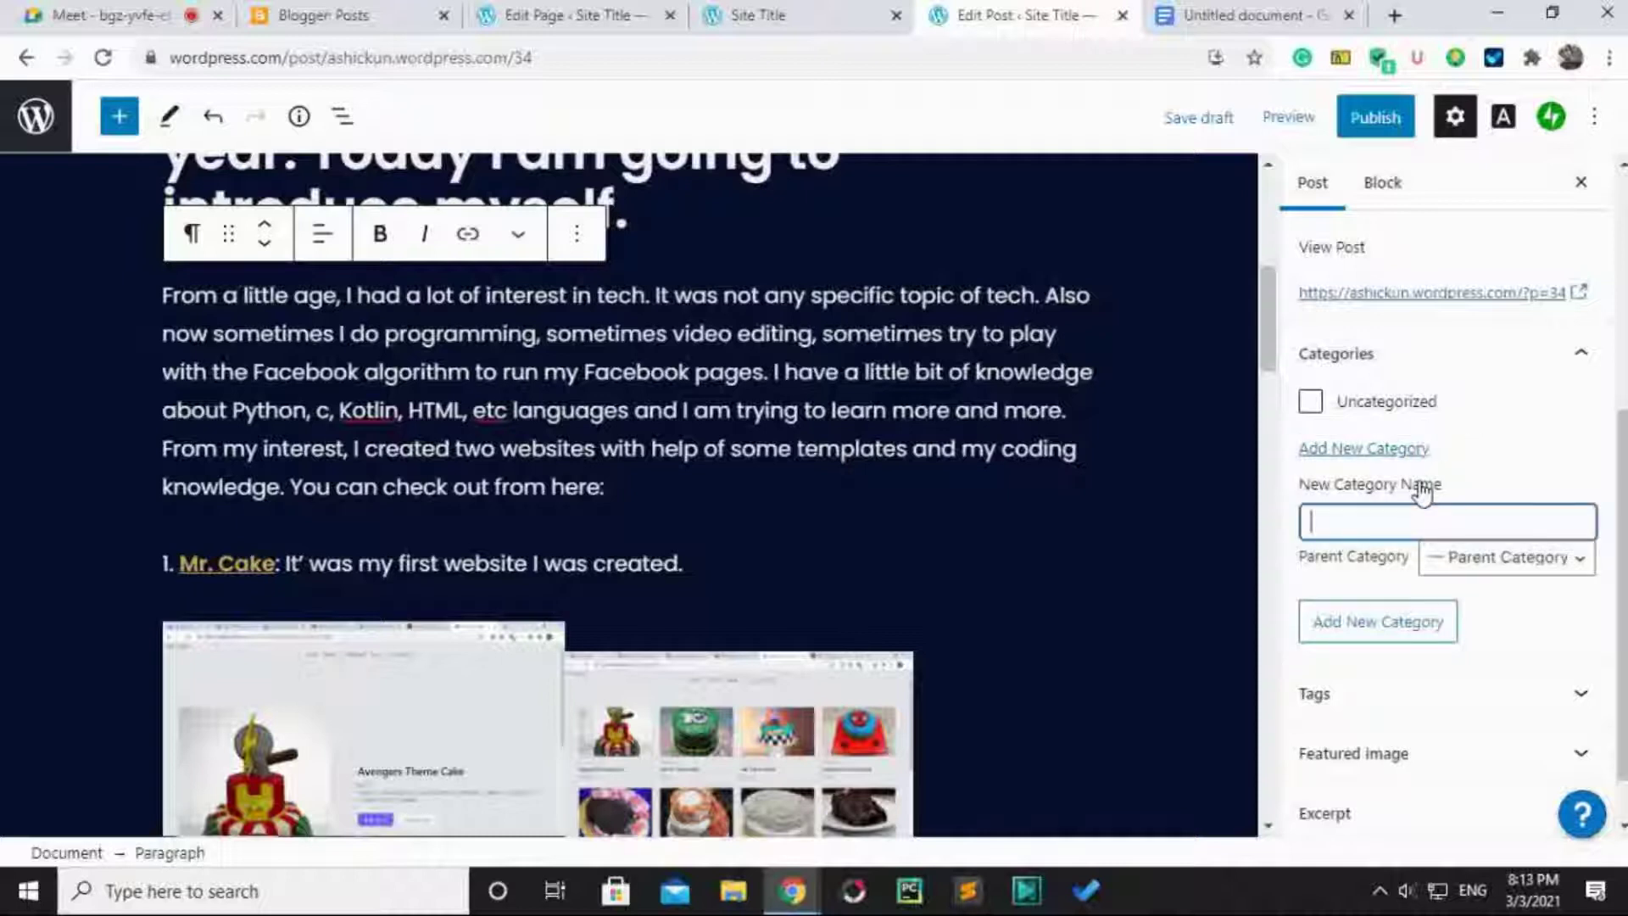
pyautogui.click(1521, 567)
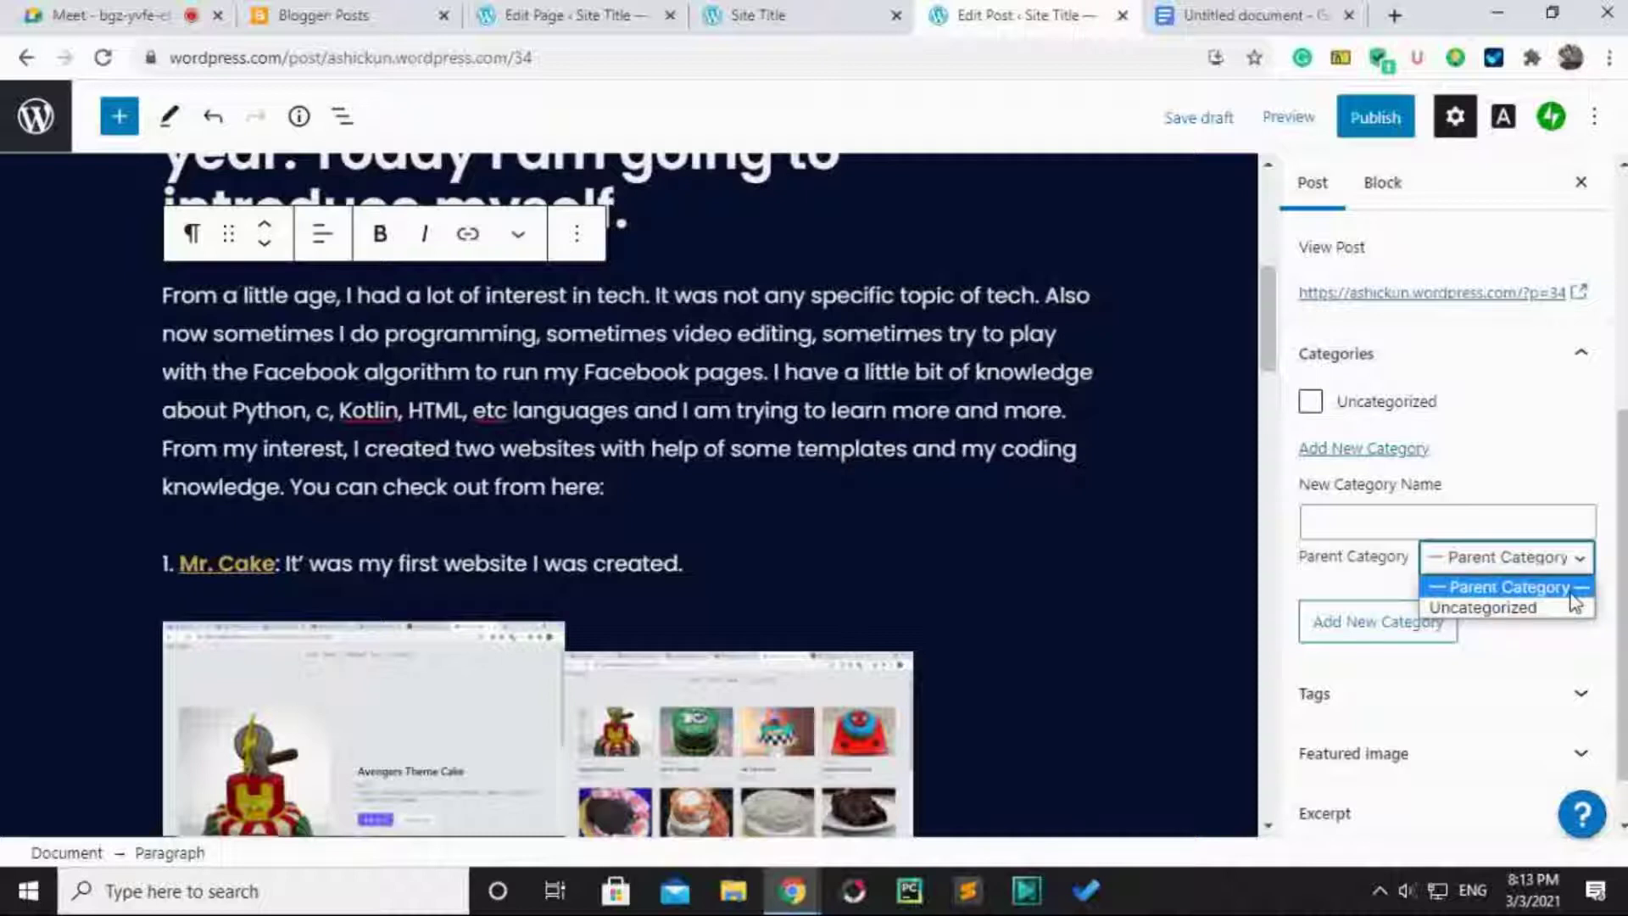
pyautogui.click(1539, 644)
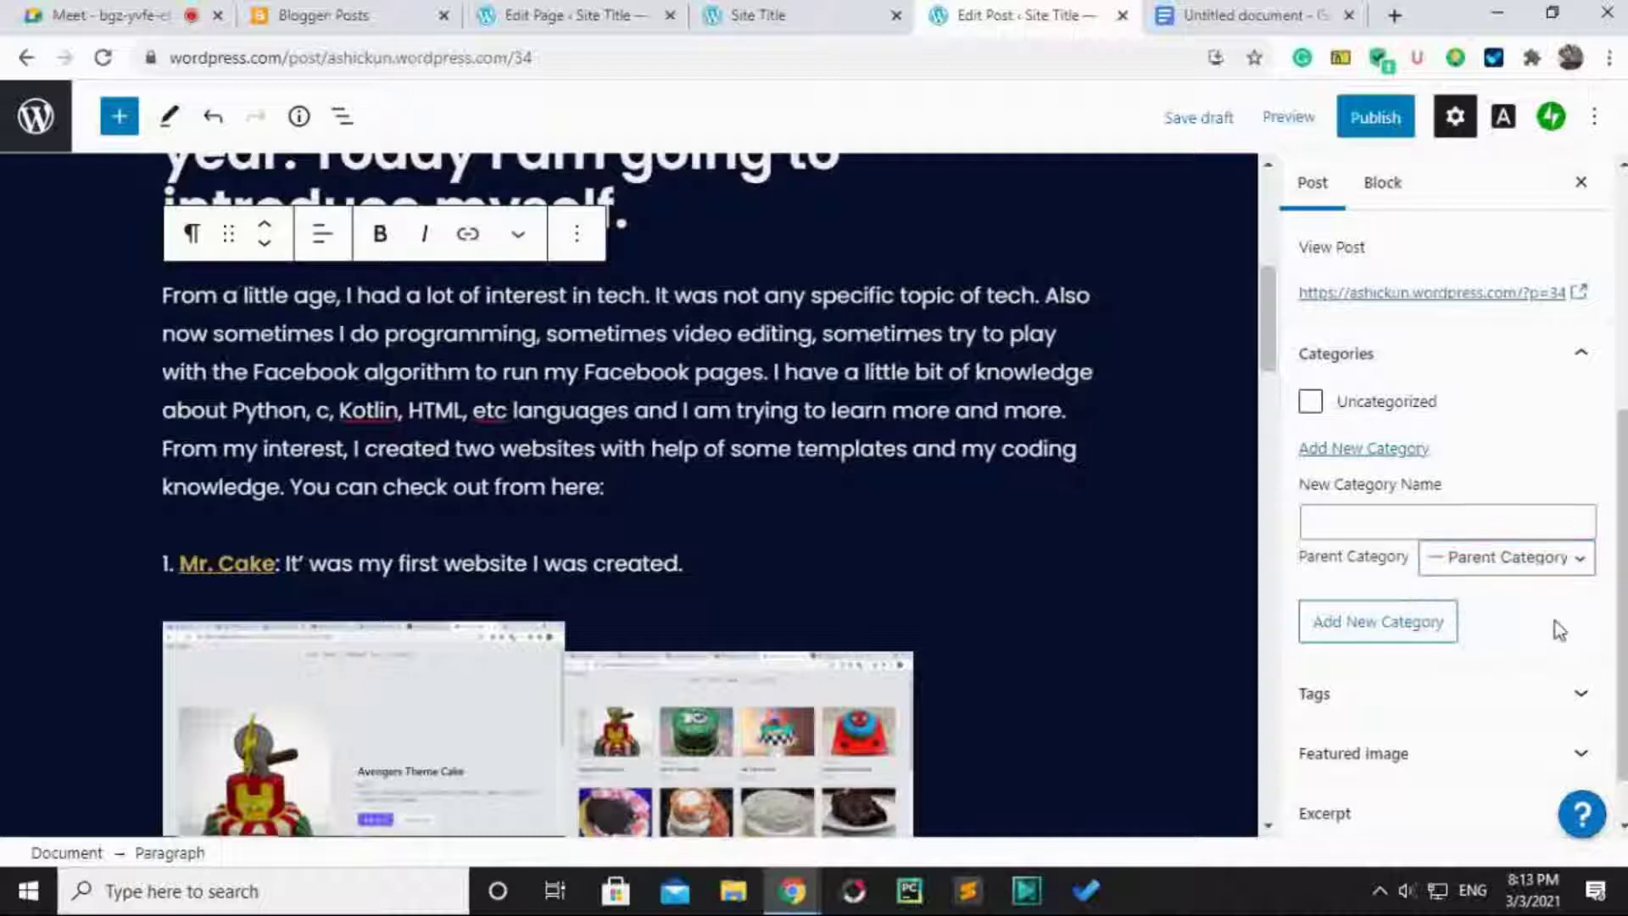
pyautogui.scroll(-1, 1492, 618)
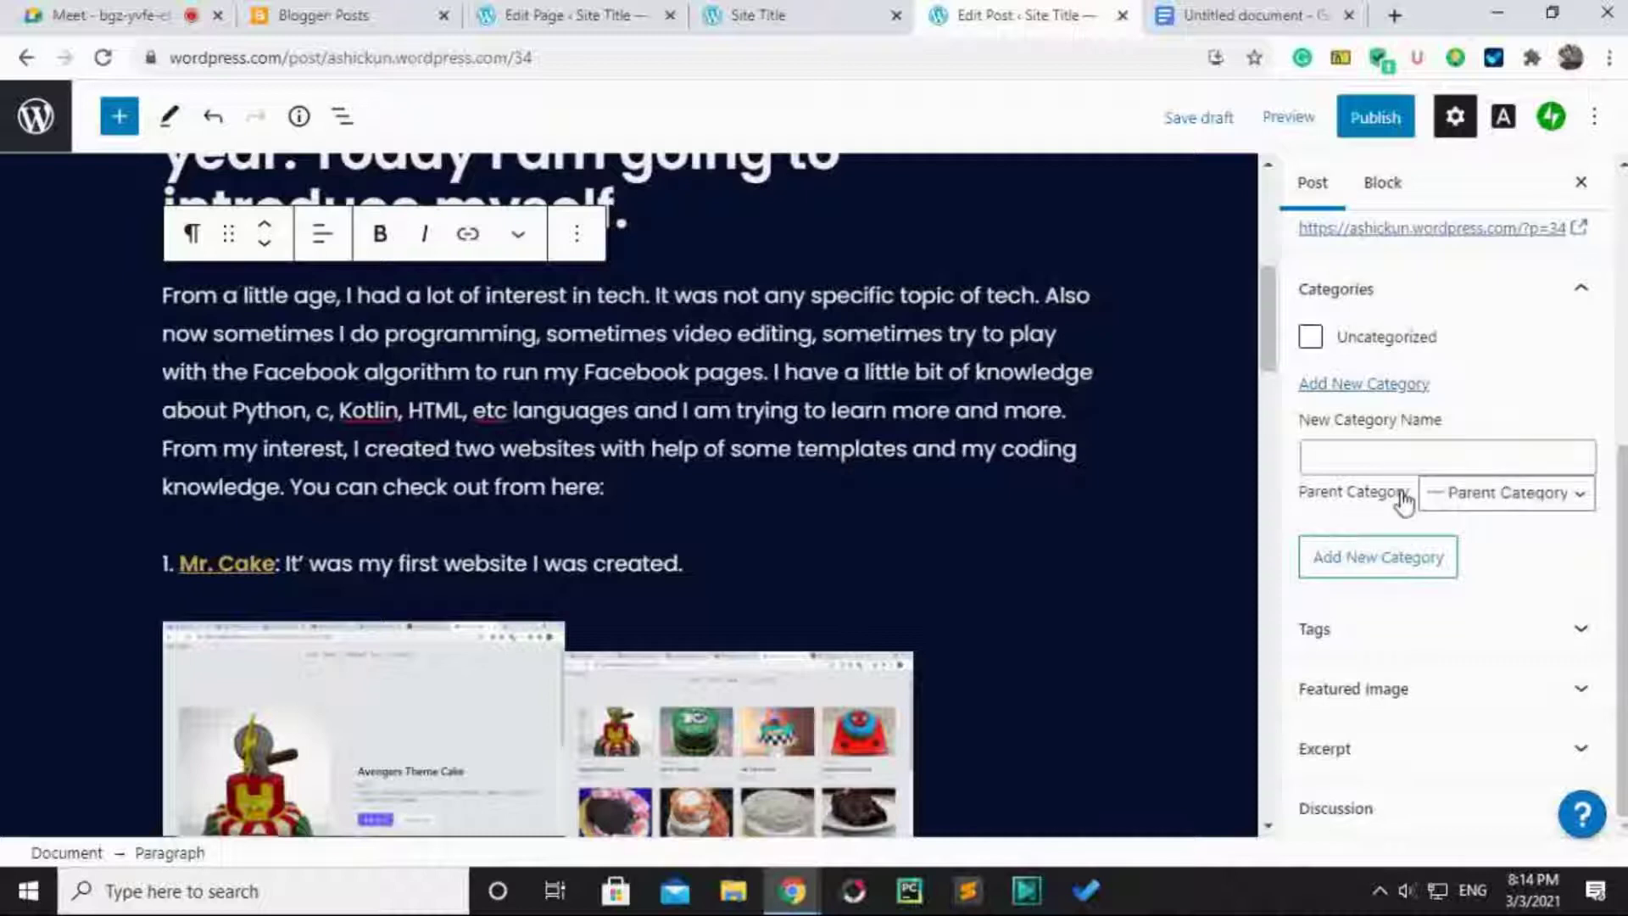
pyautogui.click(1405, 456)
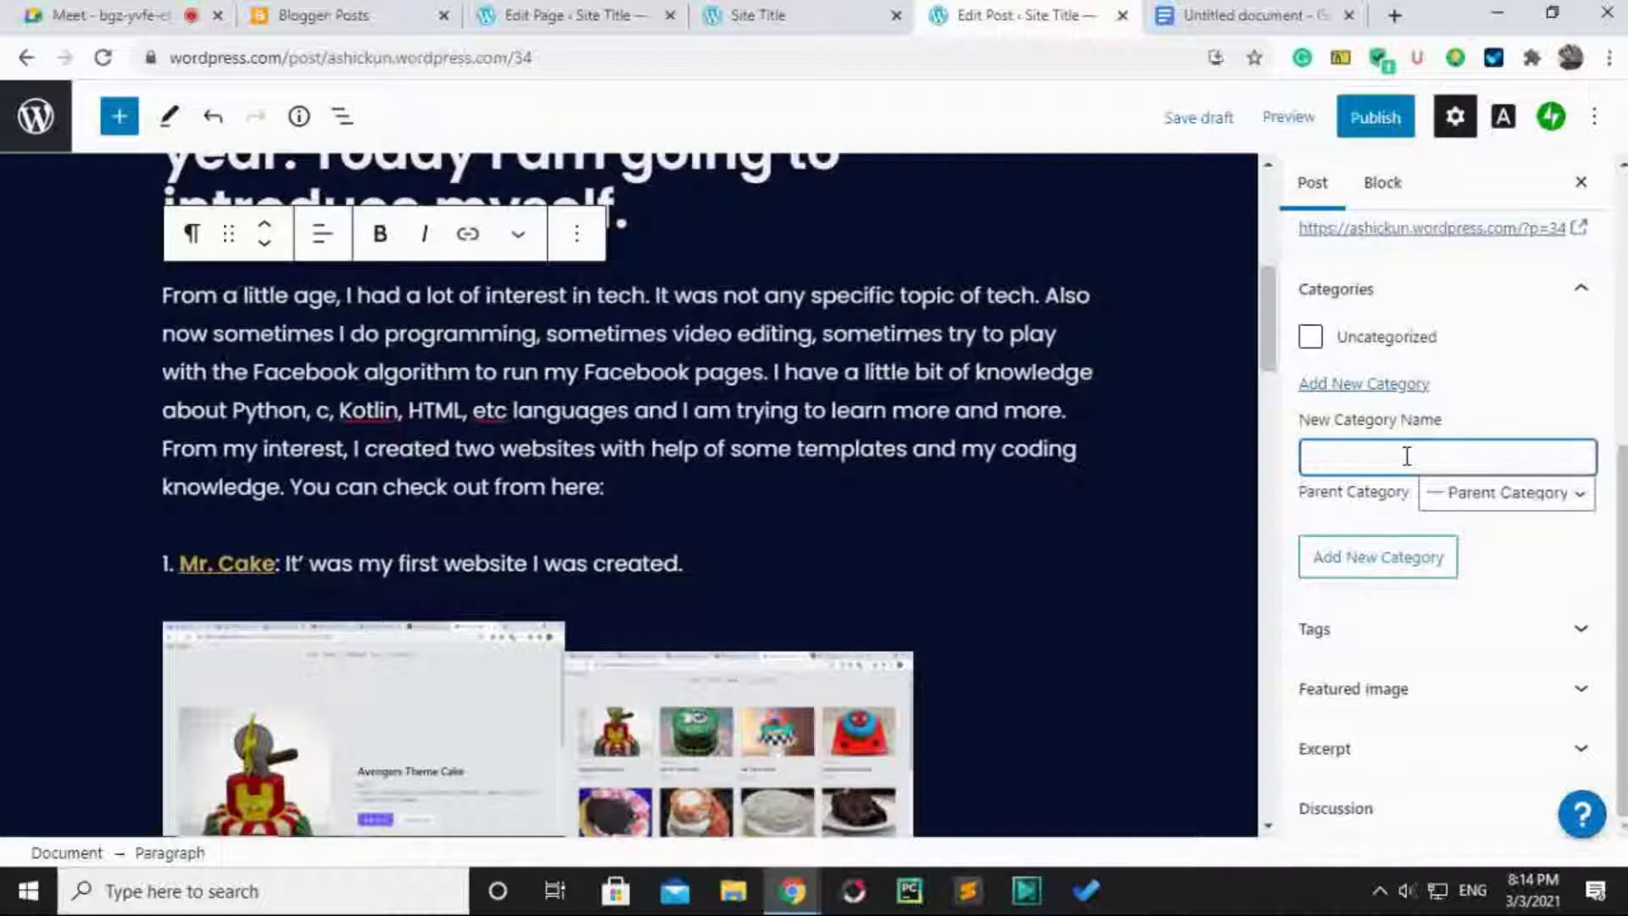
pyautogui.write('Personal')
pyautogui.click(1382, 572)
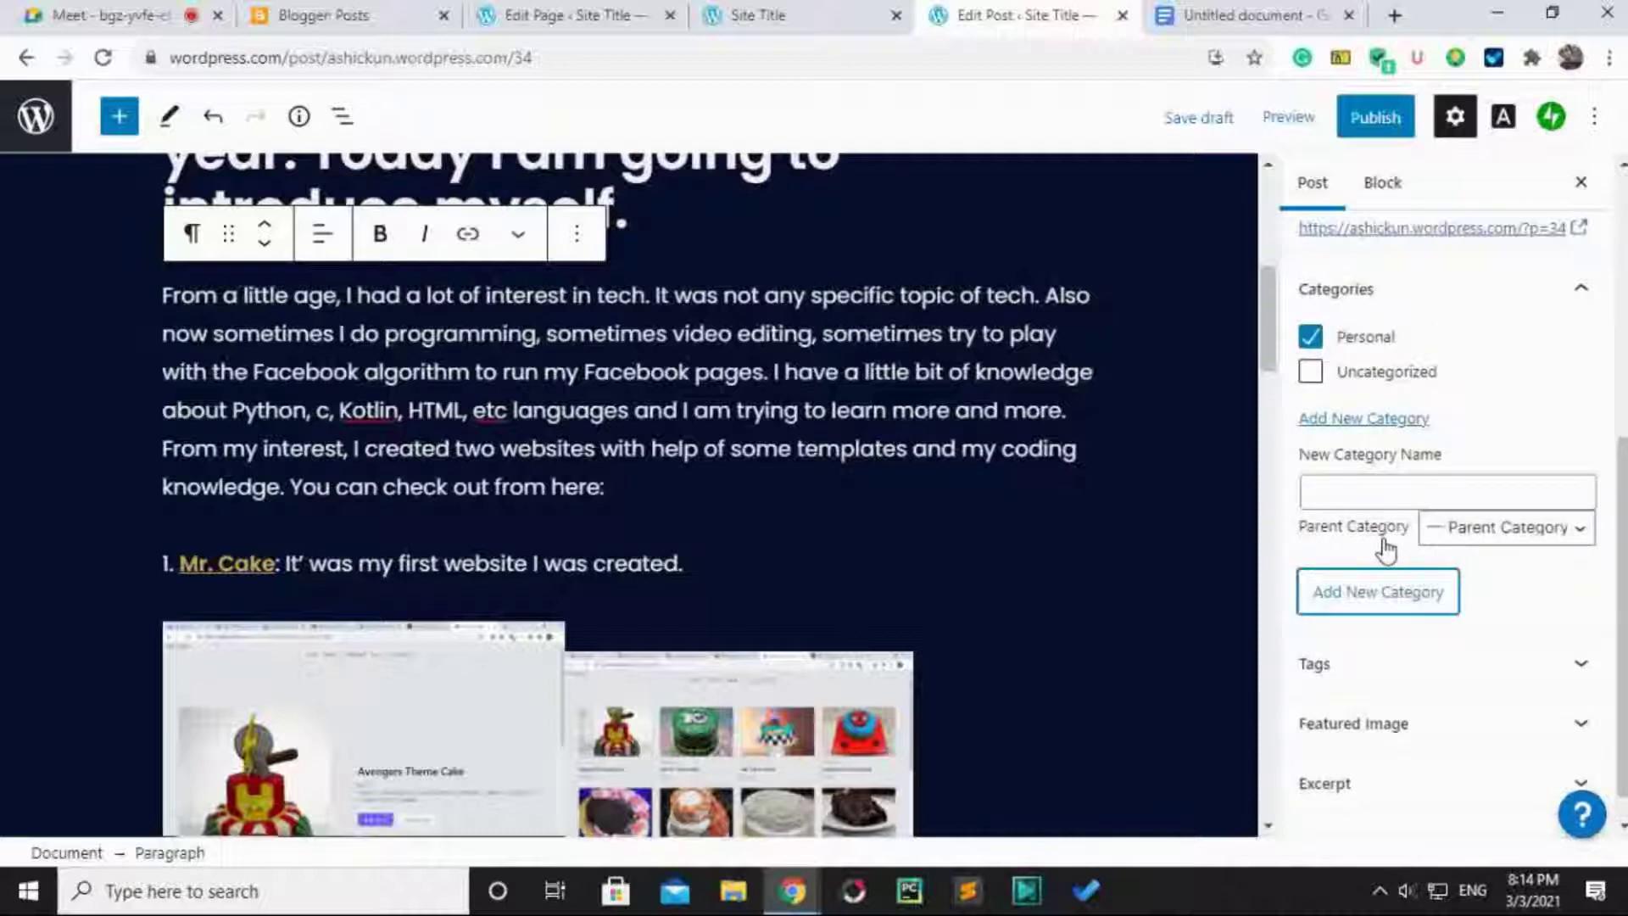
# Check the available parent category choices for a new category.
pyautogui.click(1456, 539)
pyautogui.click(1455, 537)
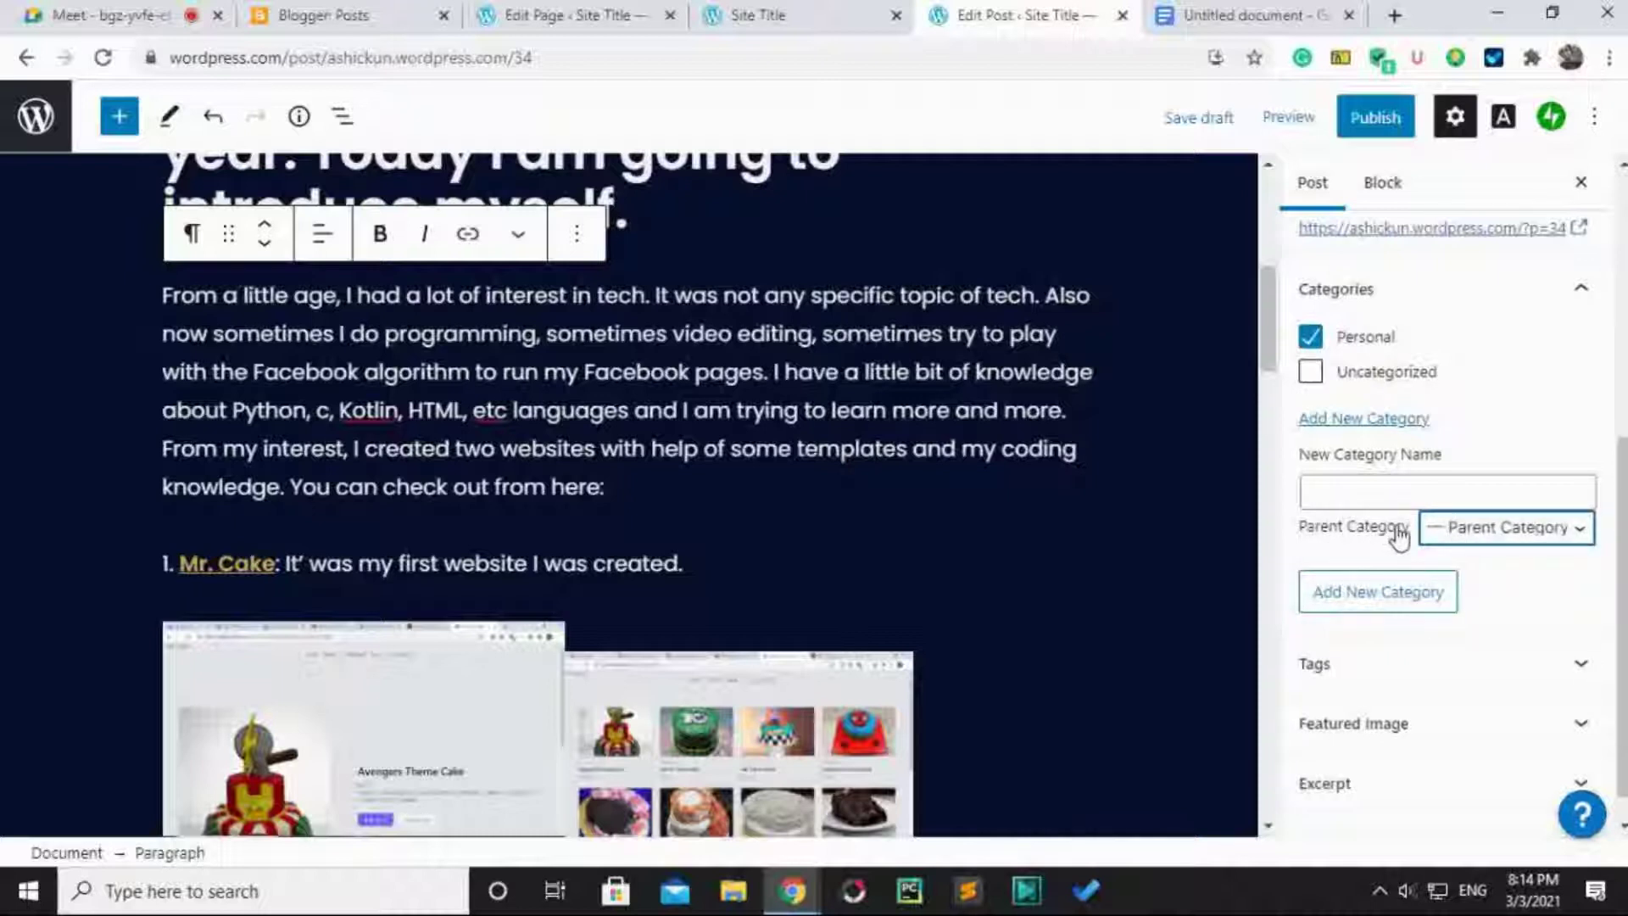
pyautogui.click(1562, 538)
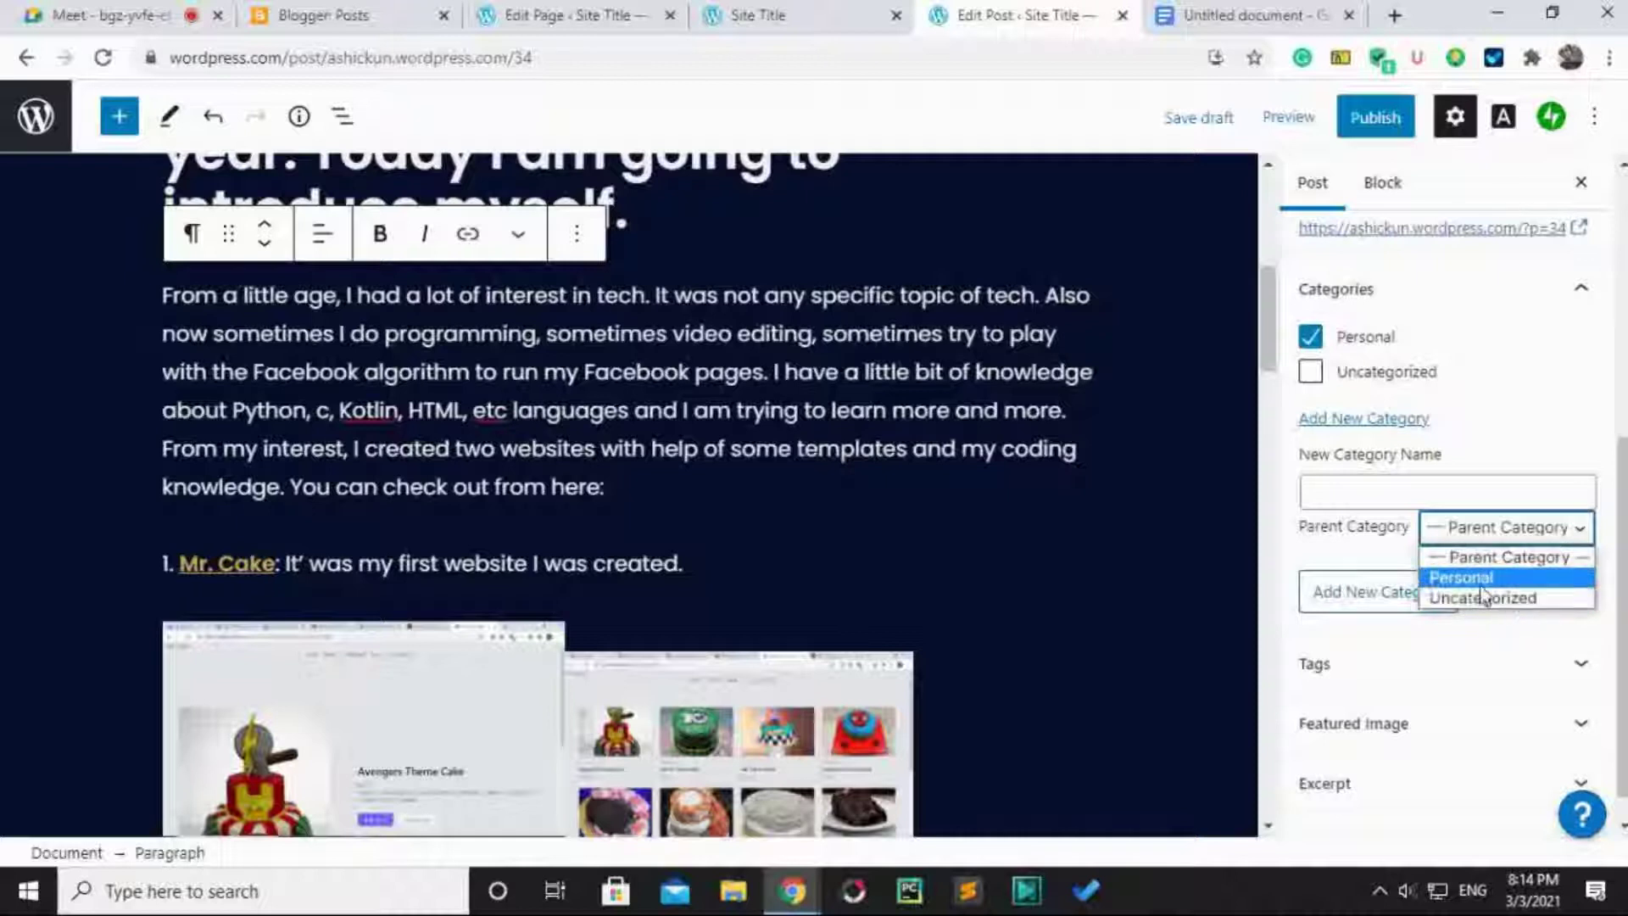
pyautogui.click(1363, 543)
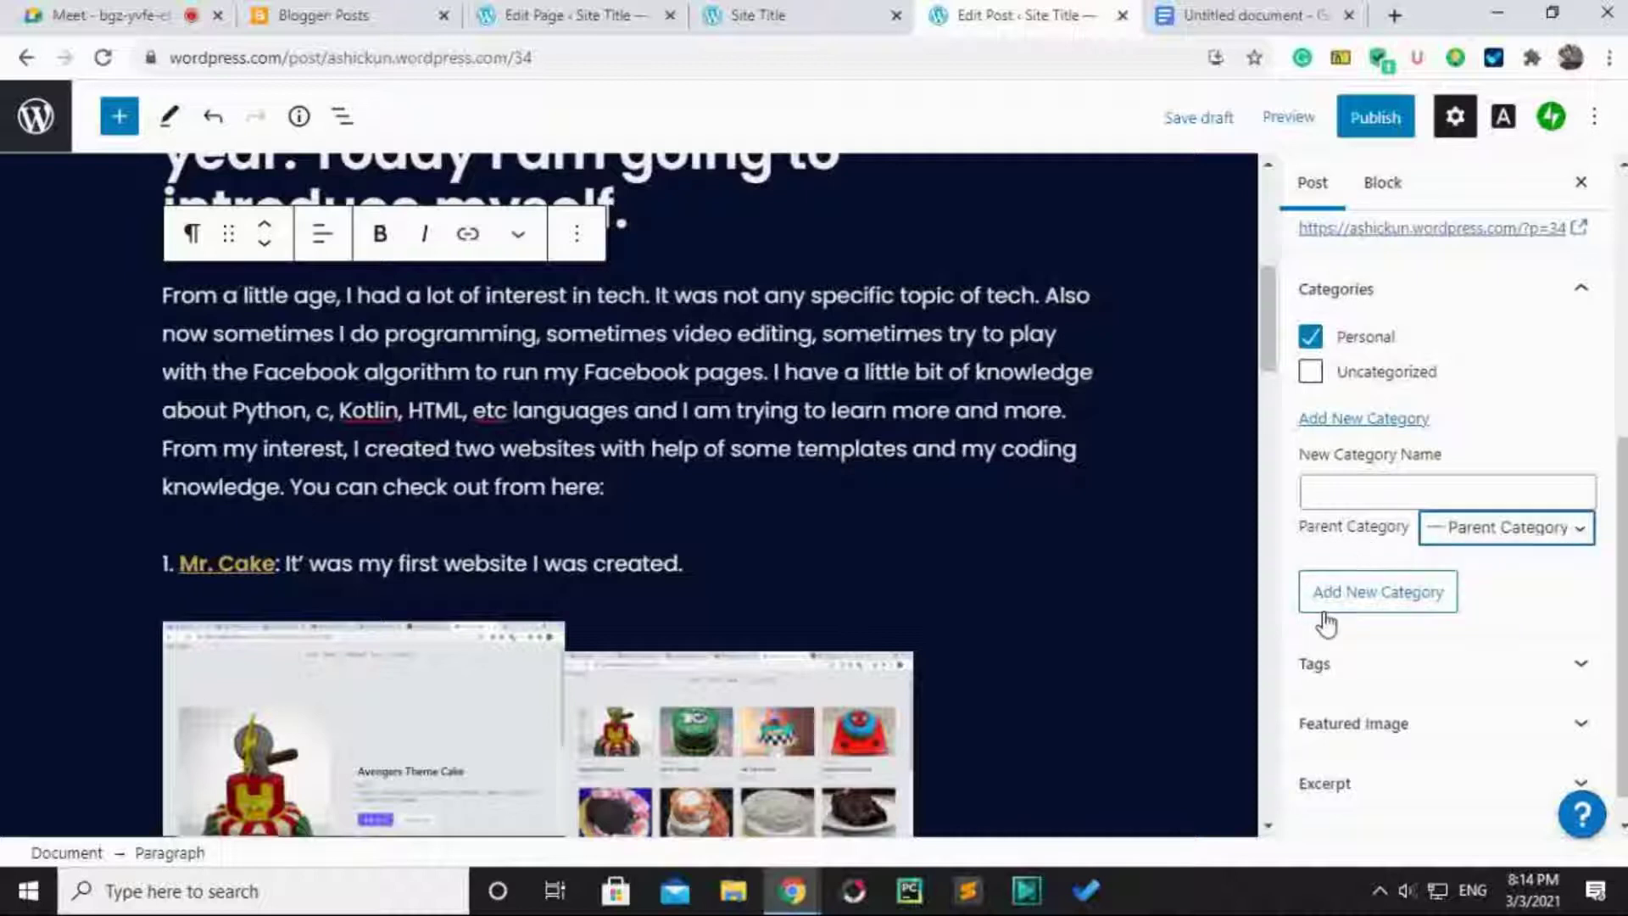
# Add the tag "Personal" to the post.
pyautogui.click(1354, 660)
pyautogui.scroll(-2, 1355, 652)
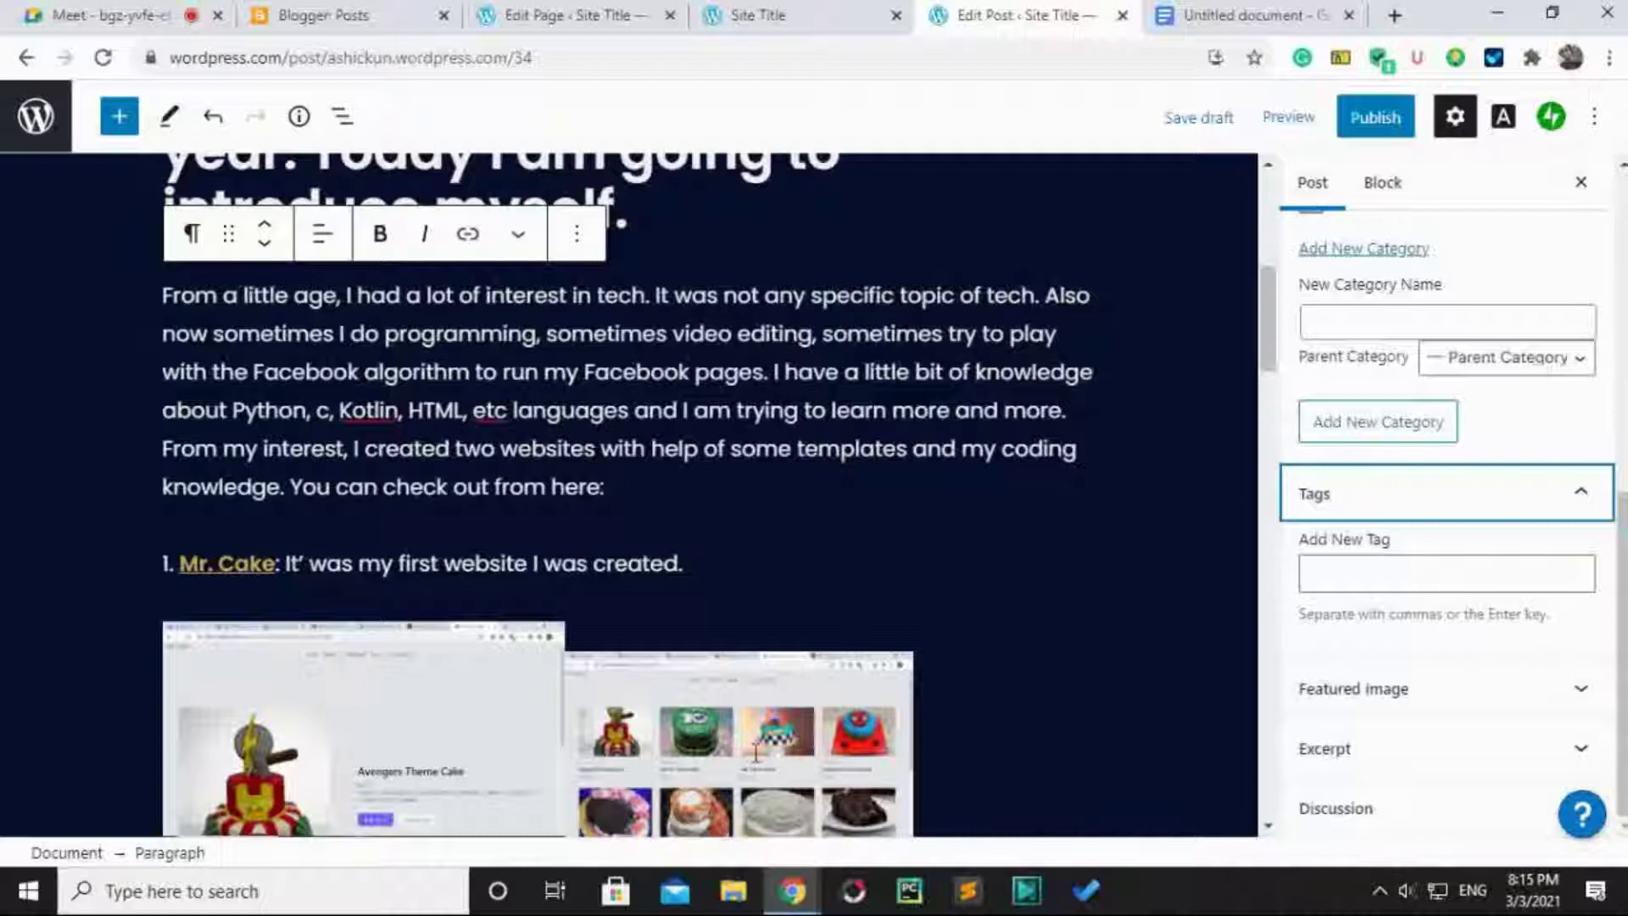
pyautogui.click(793, 744)
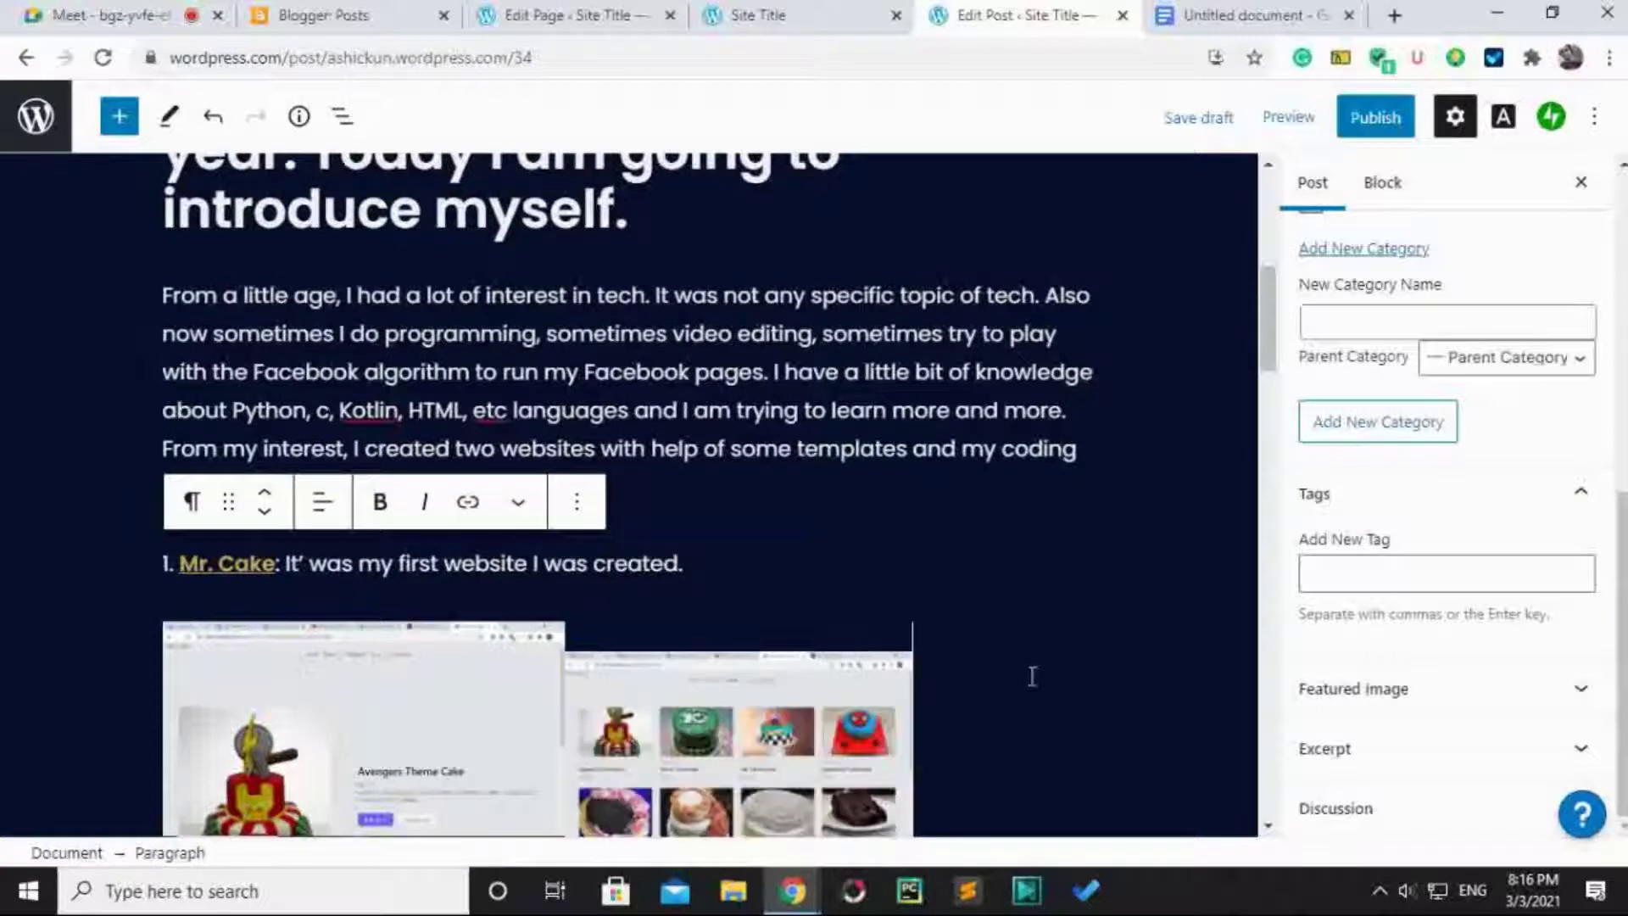
pyautogui.click(1382, 564)
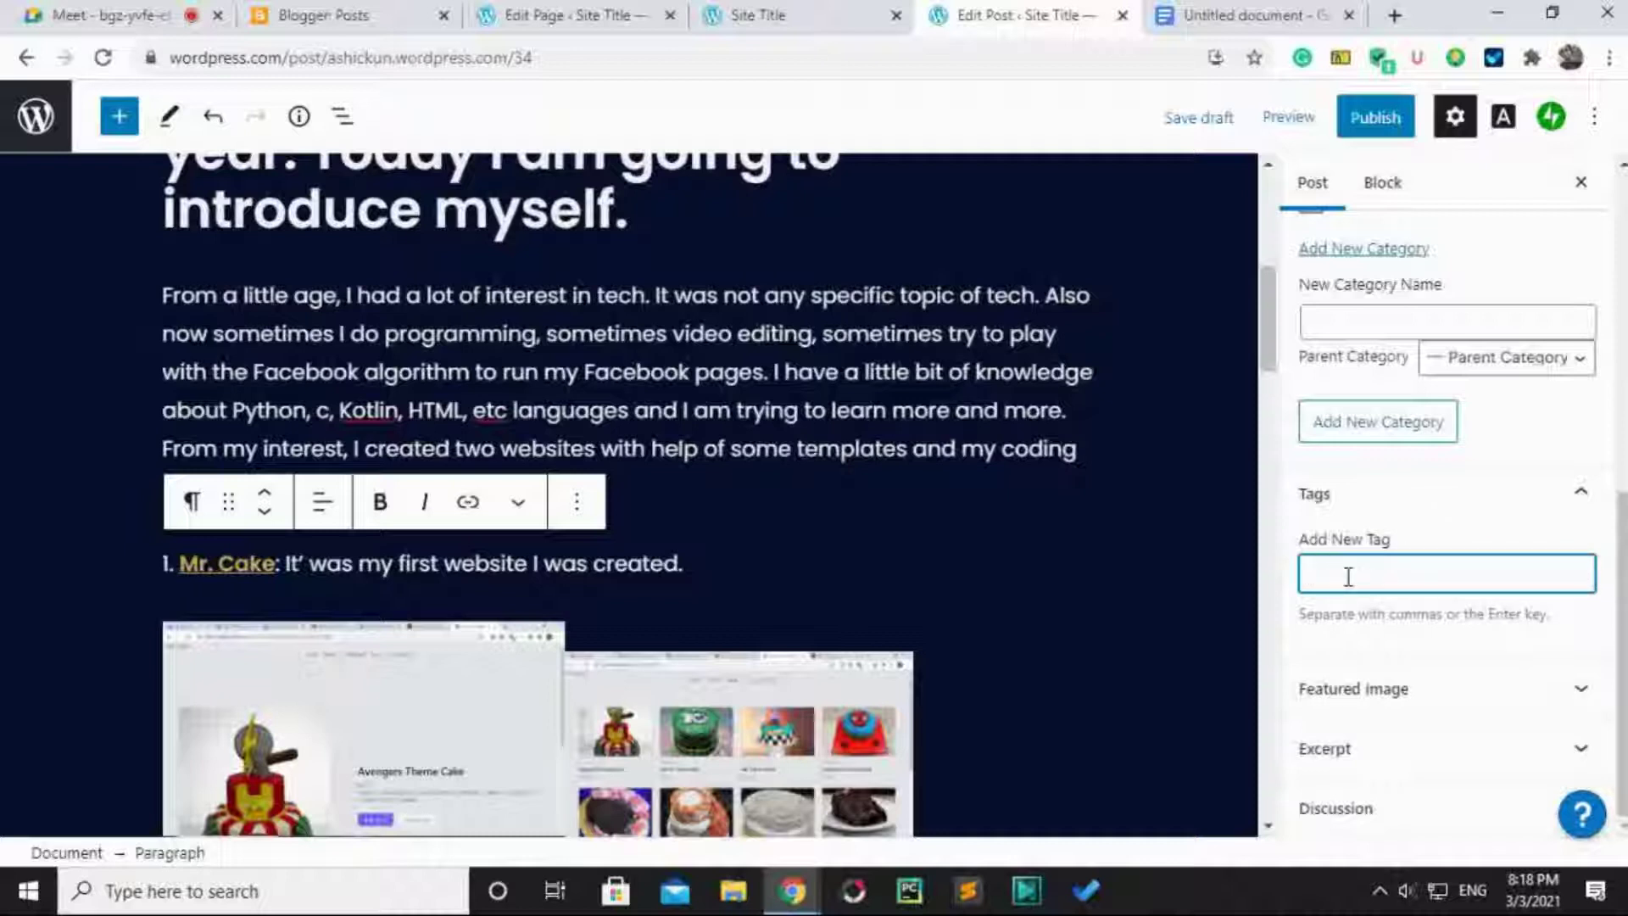
pyautogui.write('personal')
pyautogui.press('Return')
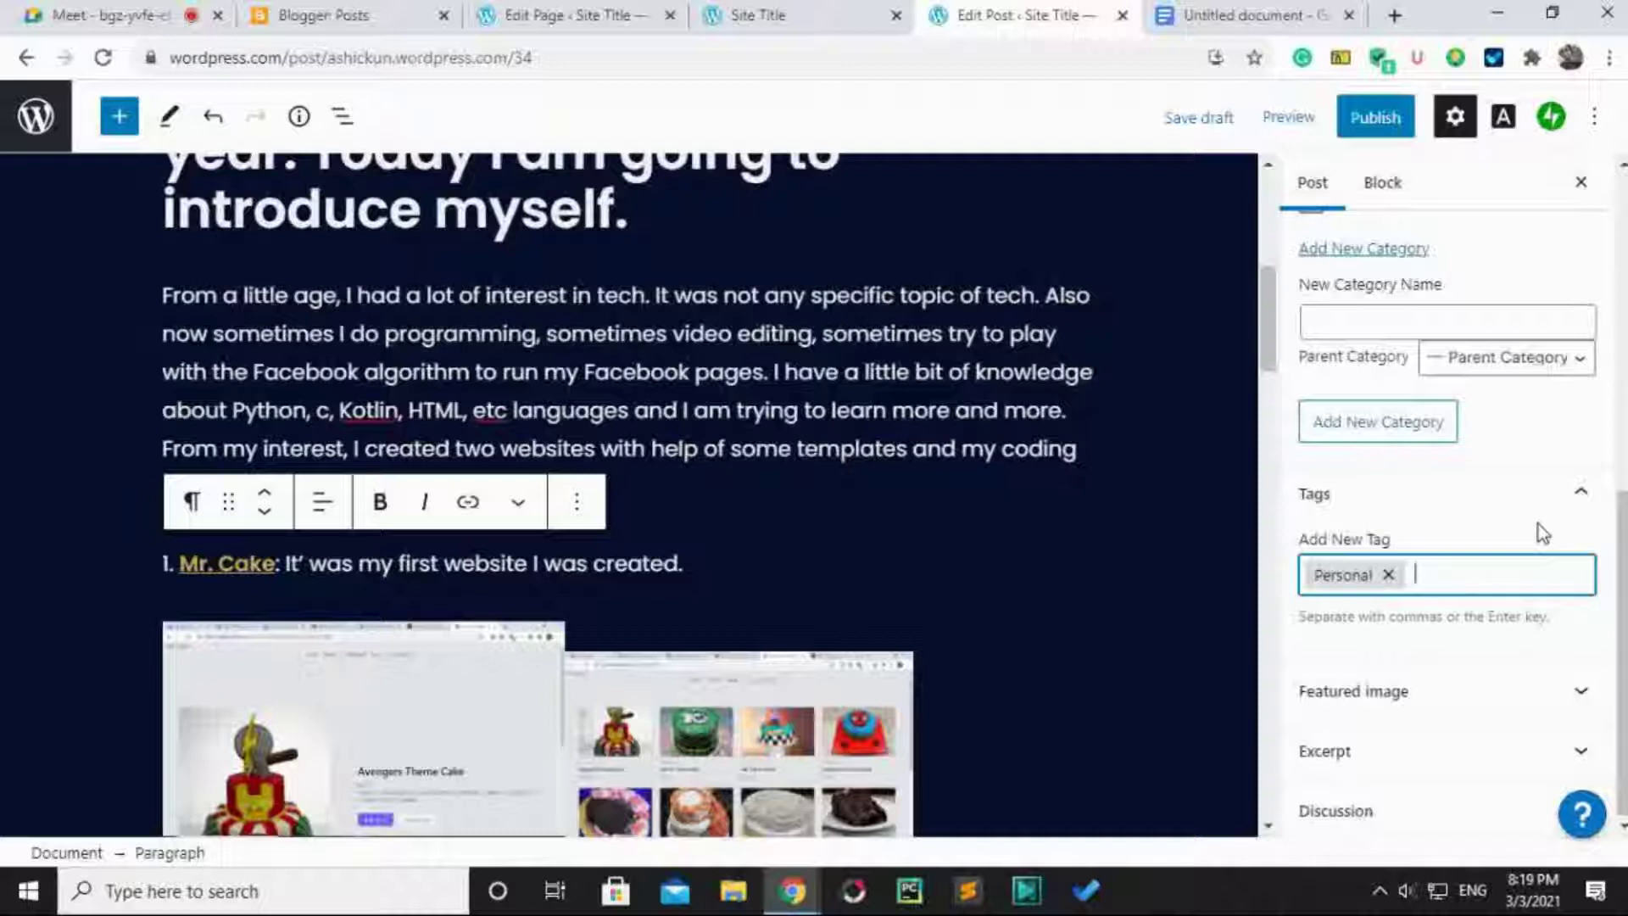
# Set the blue mountain landscape from the media library as the post's featured image.
pyautogui.click(1325, 701)
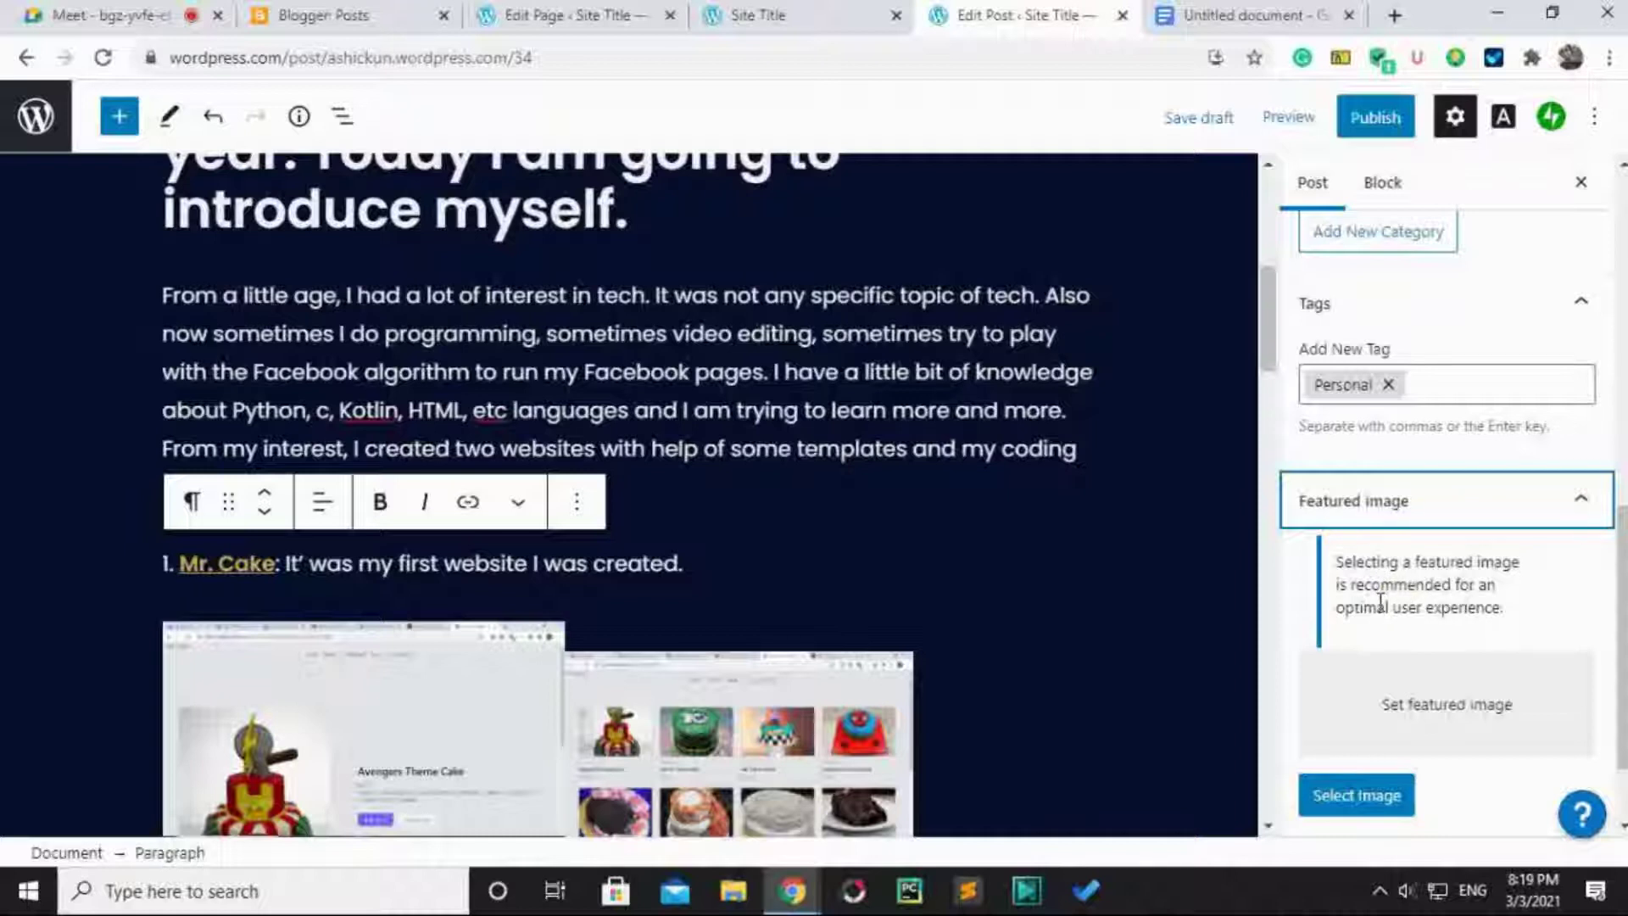
pyautogui.scroll(-2, 1382, 601)
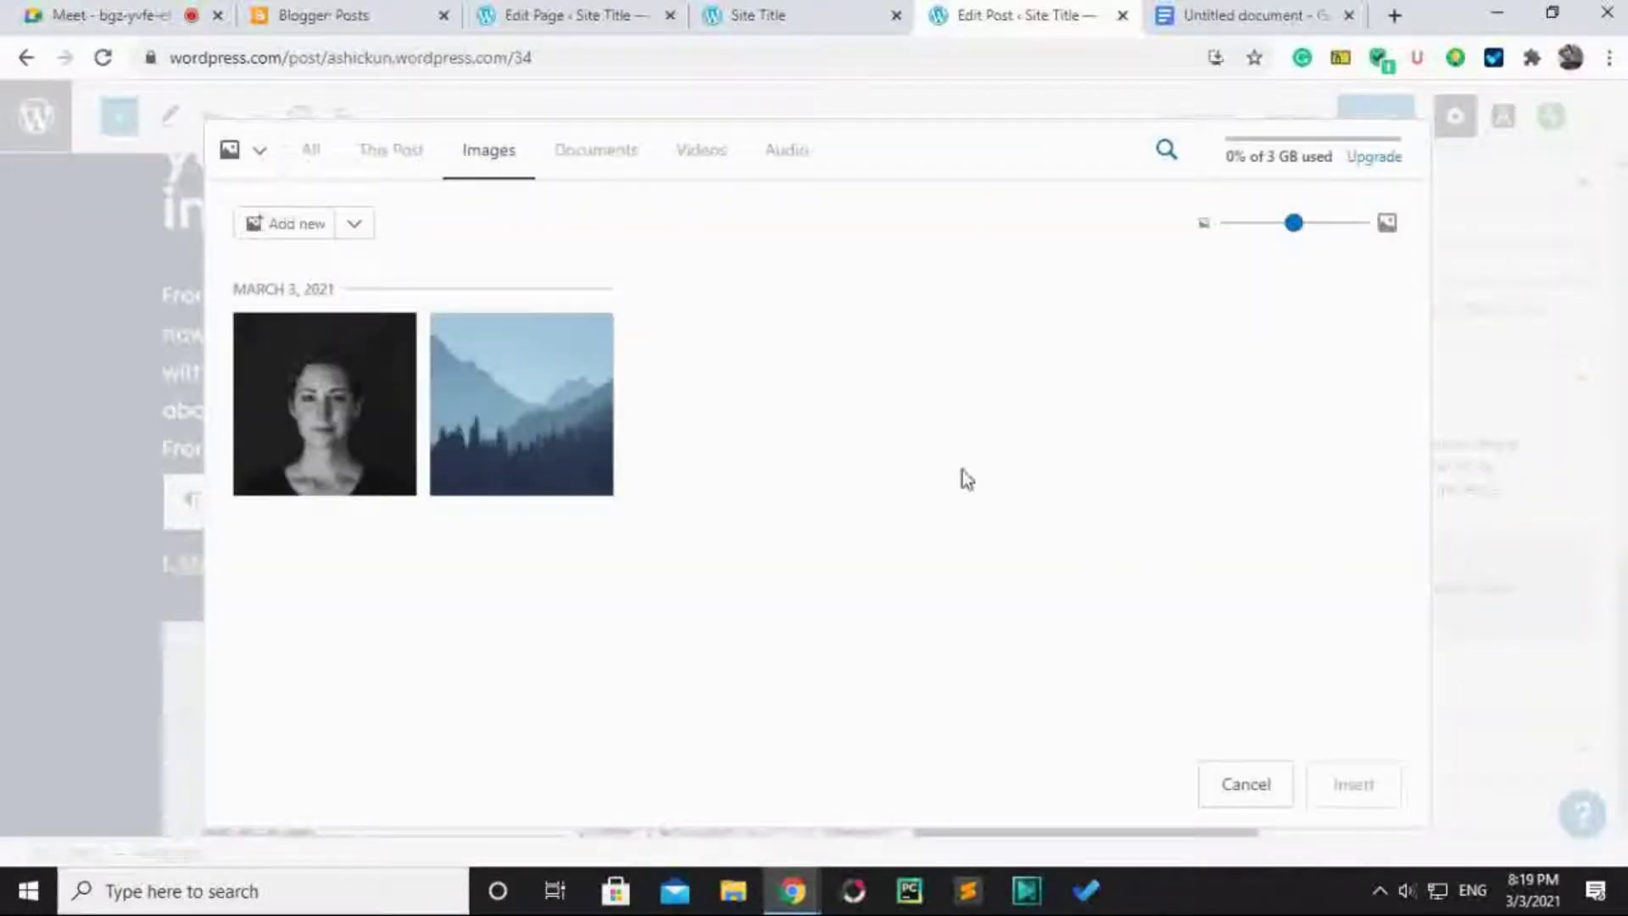
pyautogui.click(553, 438)
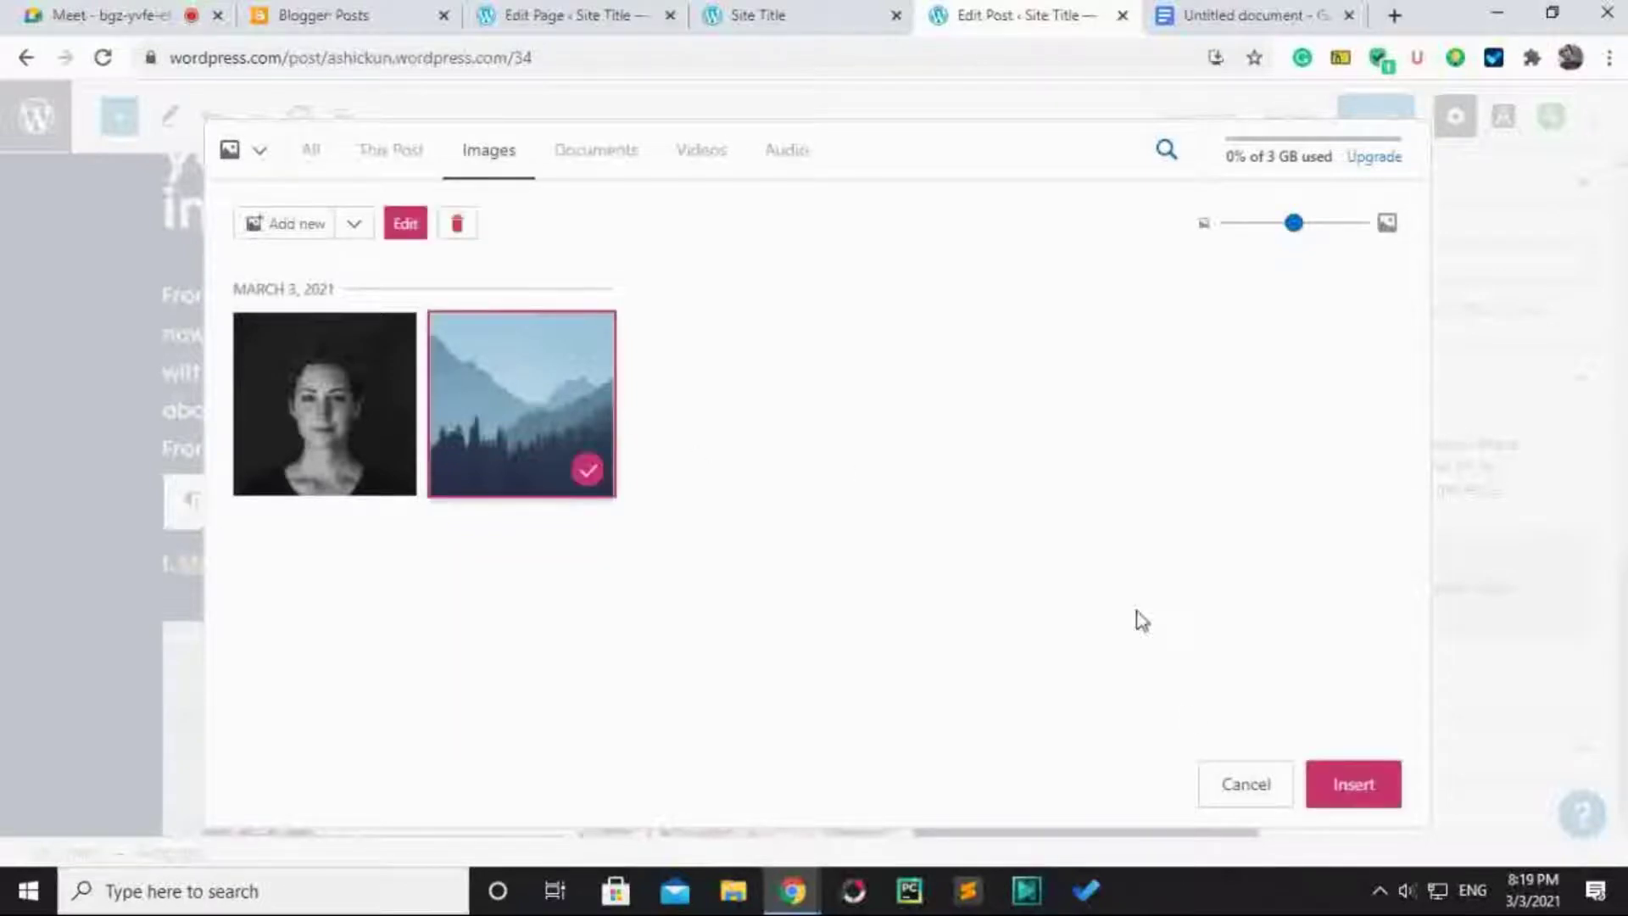
pyautogui.click(1349, 782)
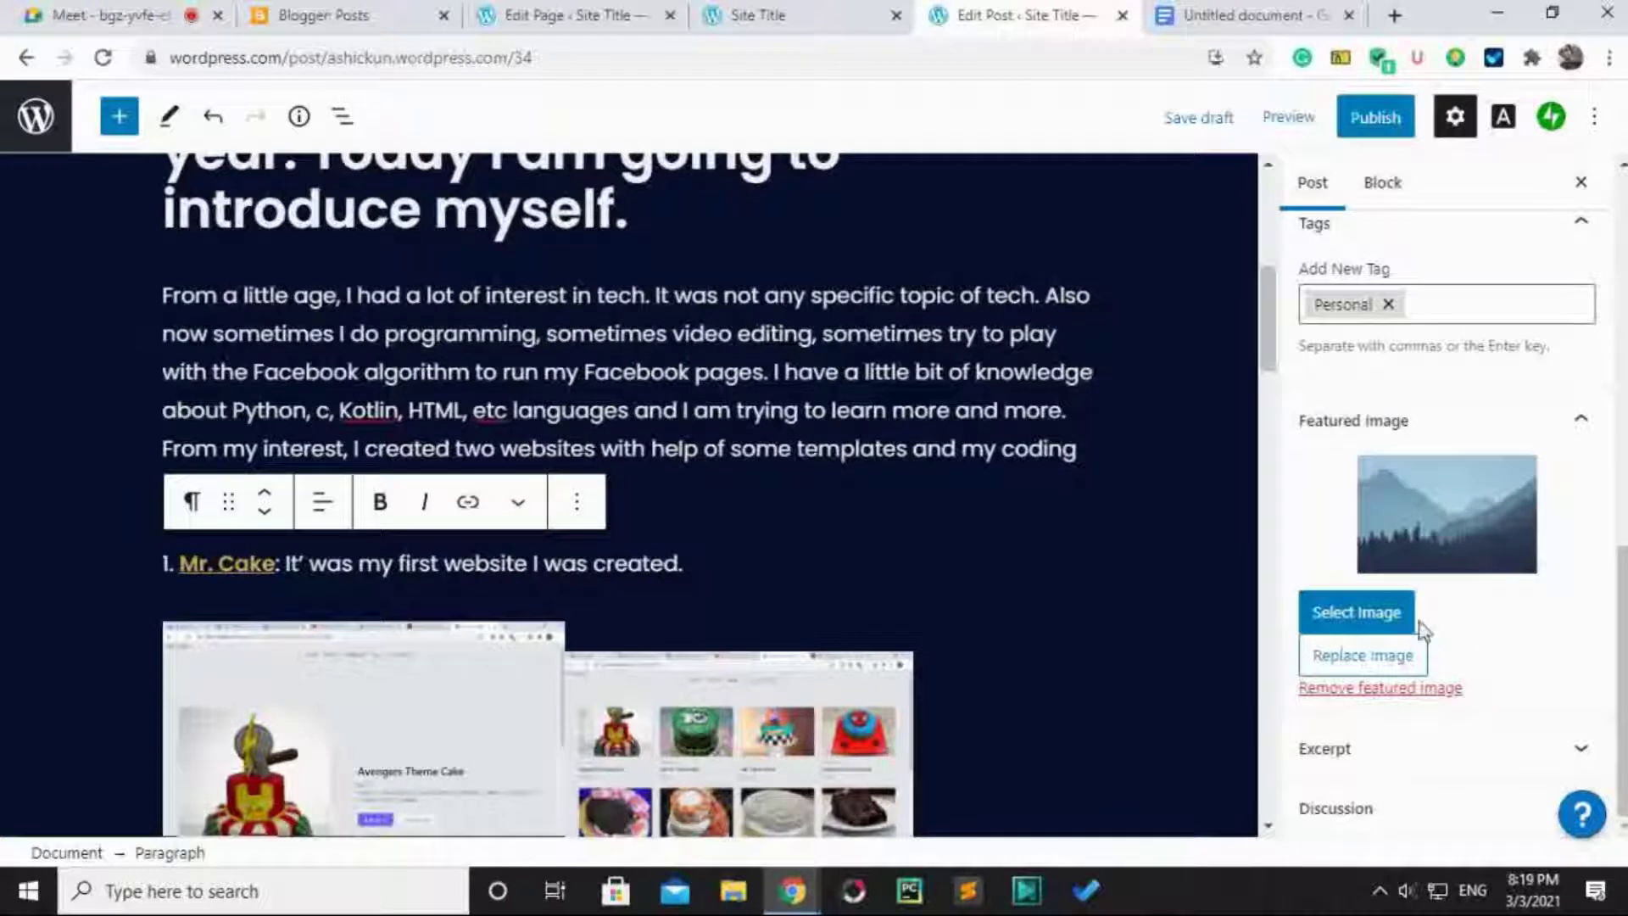
# Replace the post's featured image by choosing the blue mountain landscape from the media library again.
pyautogui.click(1403, 667)
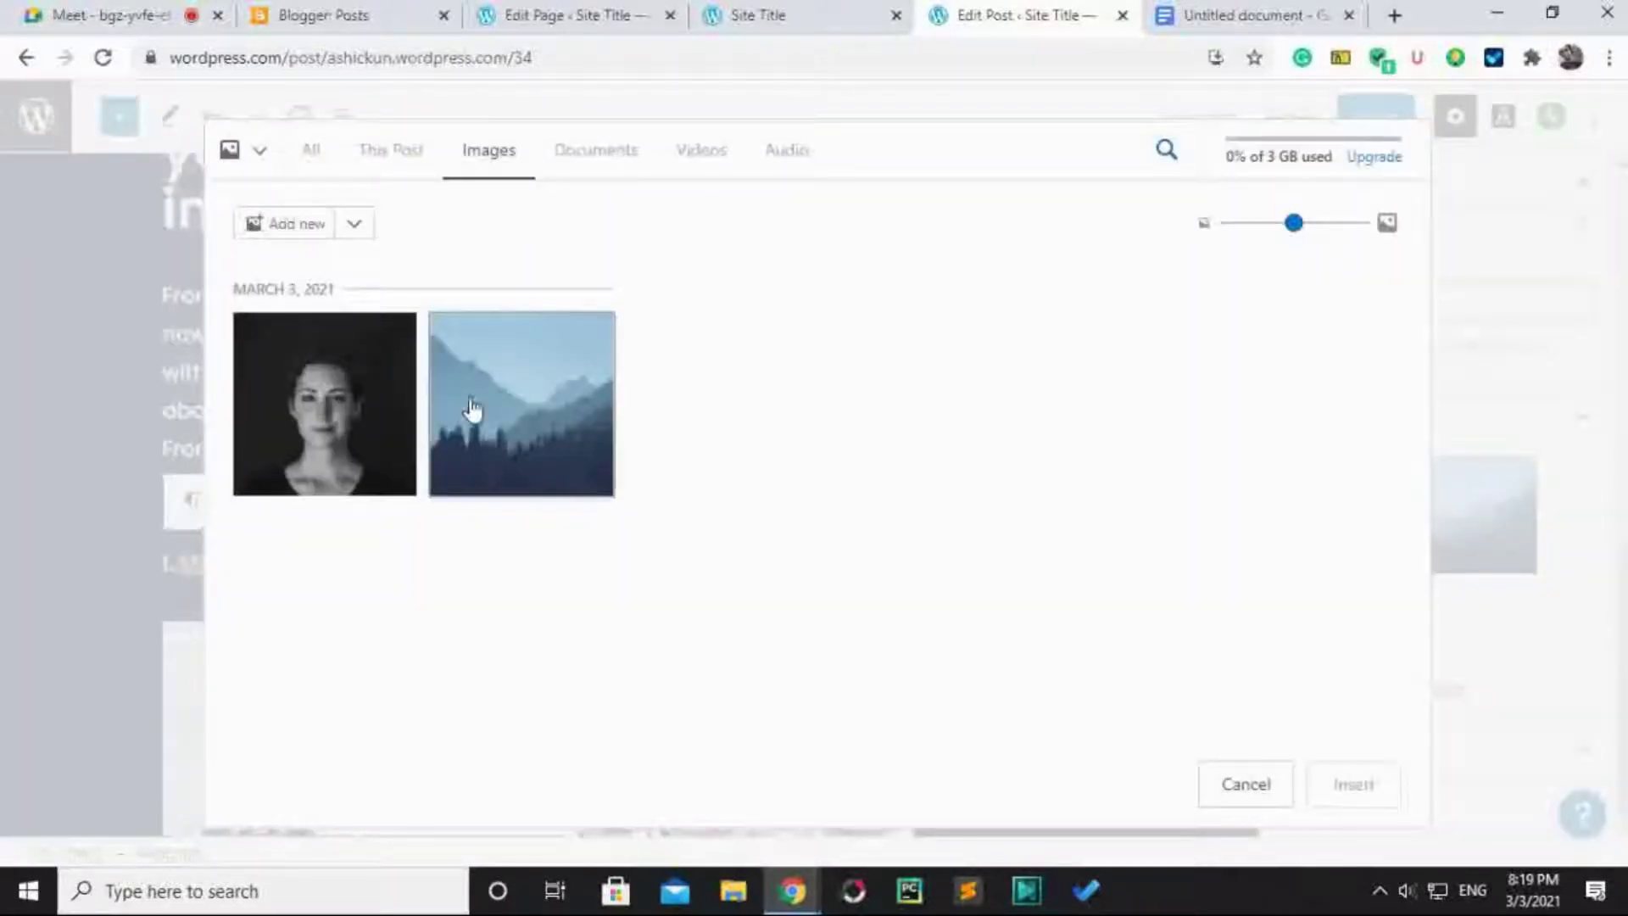
pyautogui.click(527, 390)
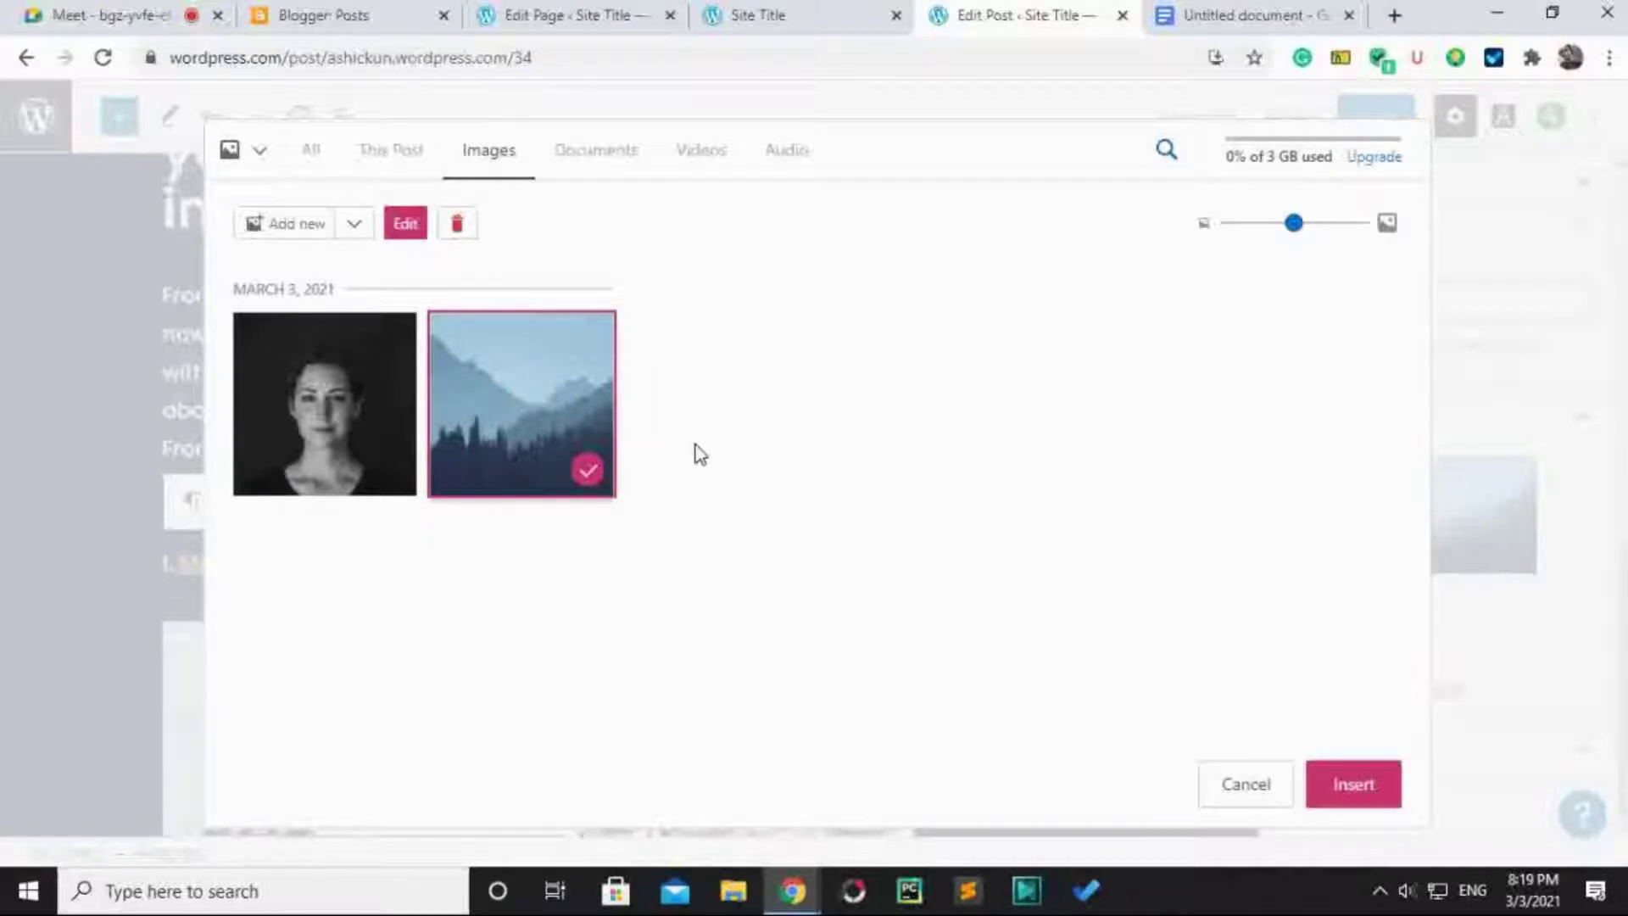
pyautogui.click(319, 246)
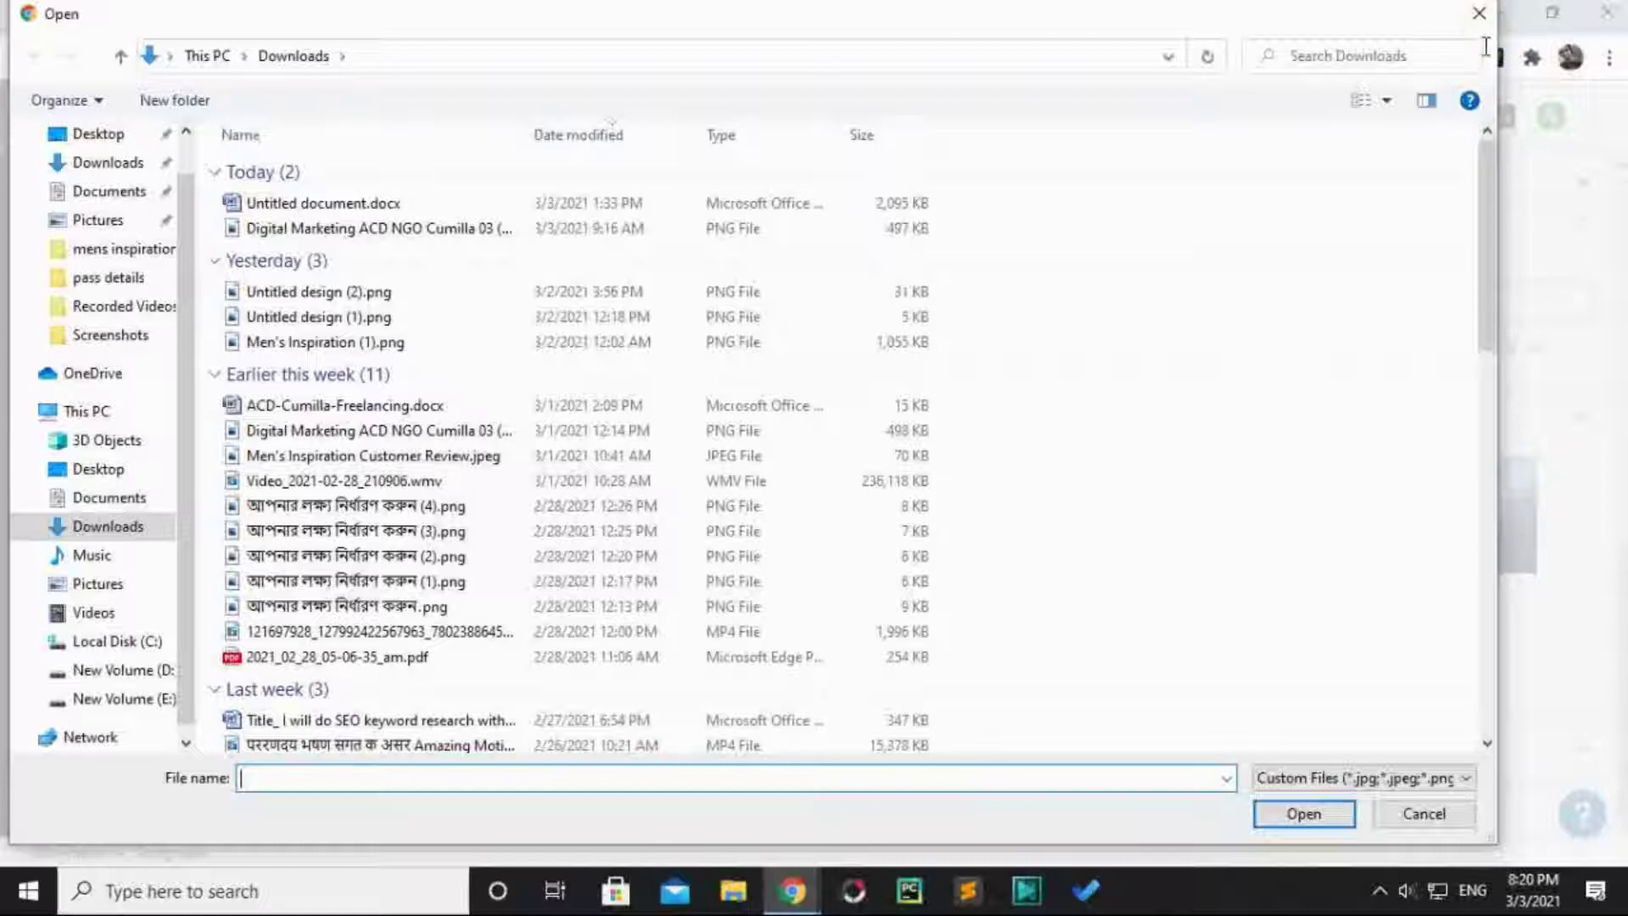
pyautogui.click(1476, 15)
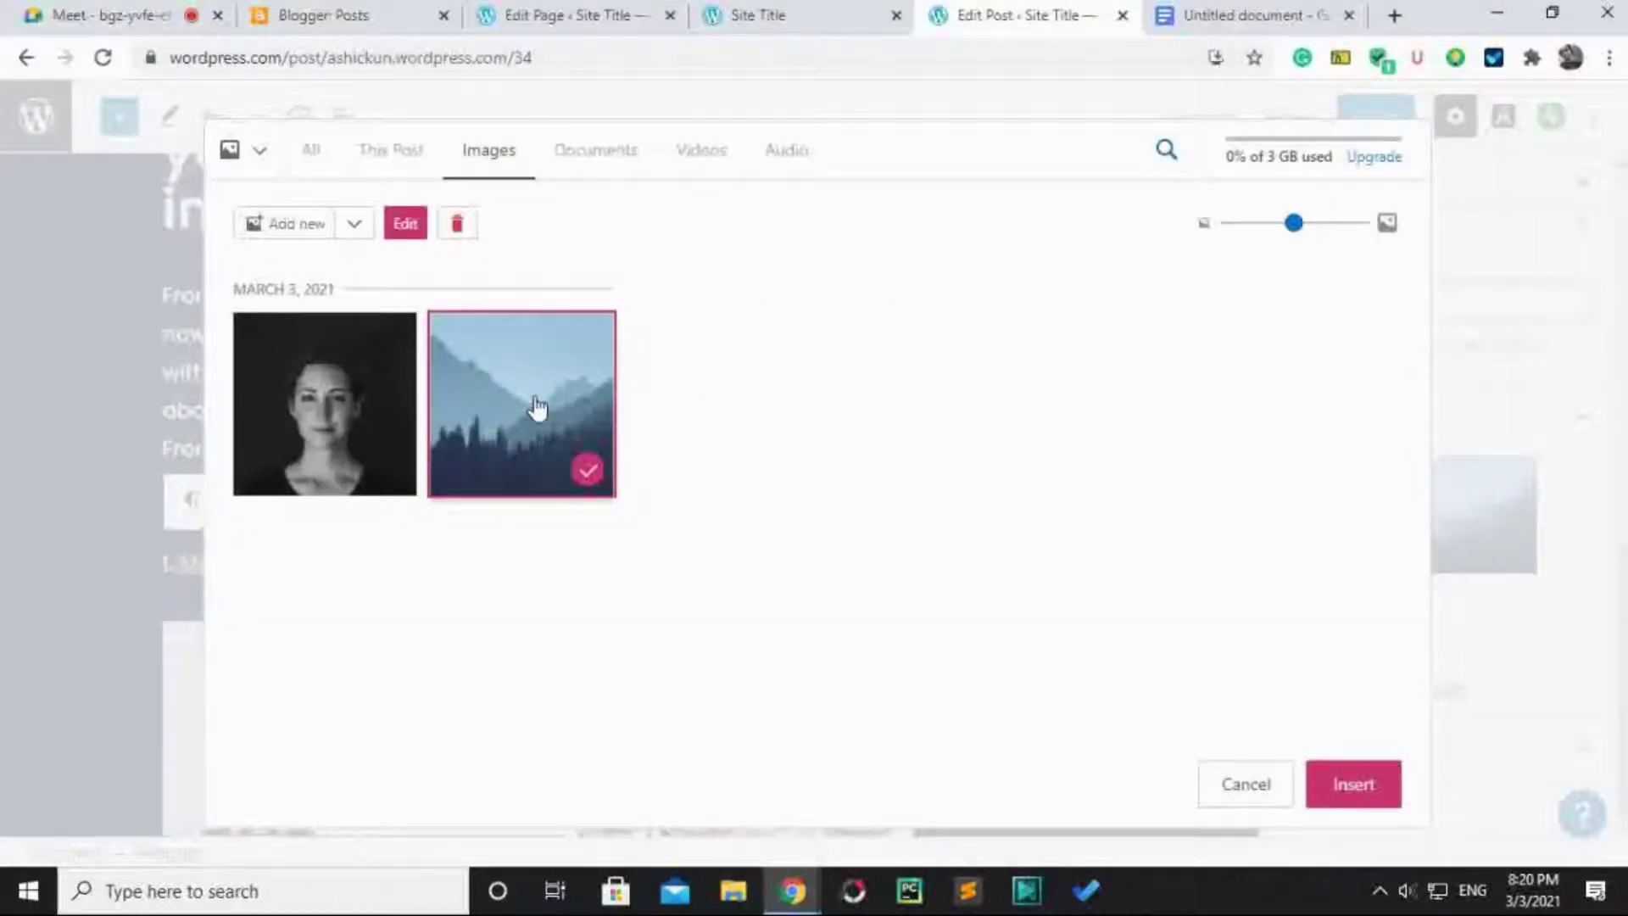
pyautogui.click(1369, 788)
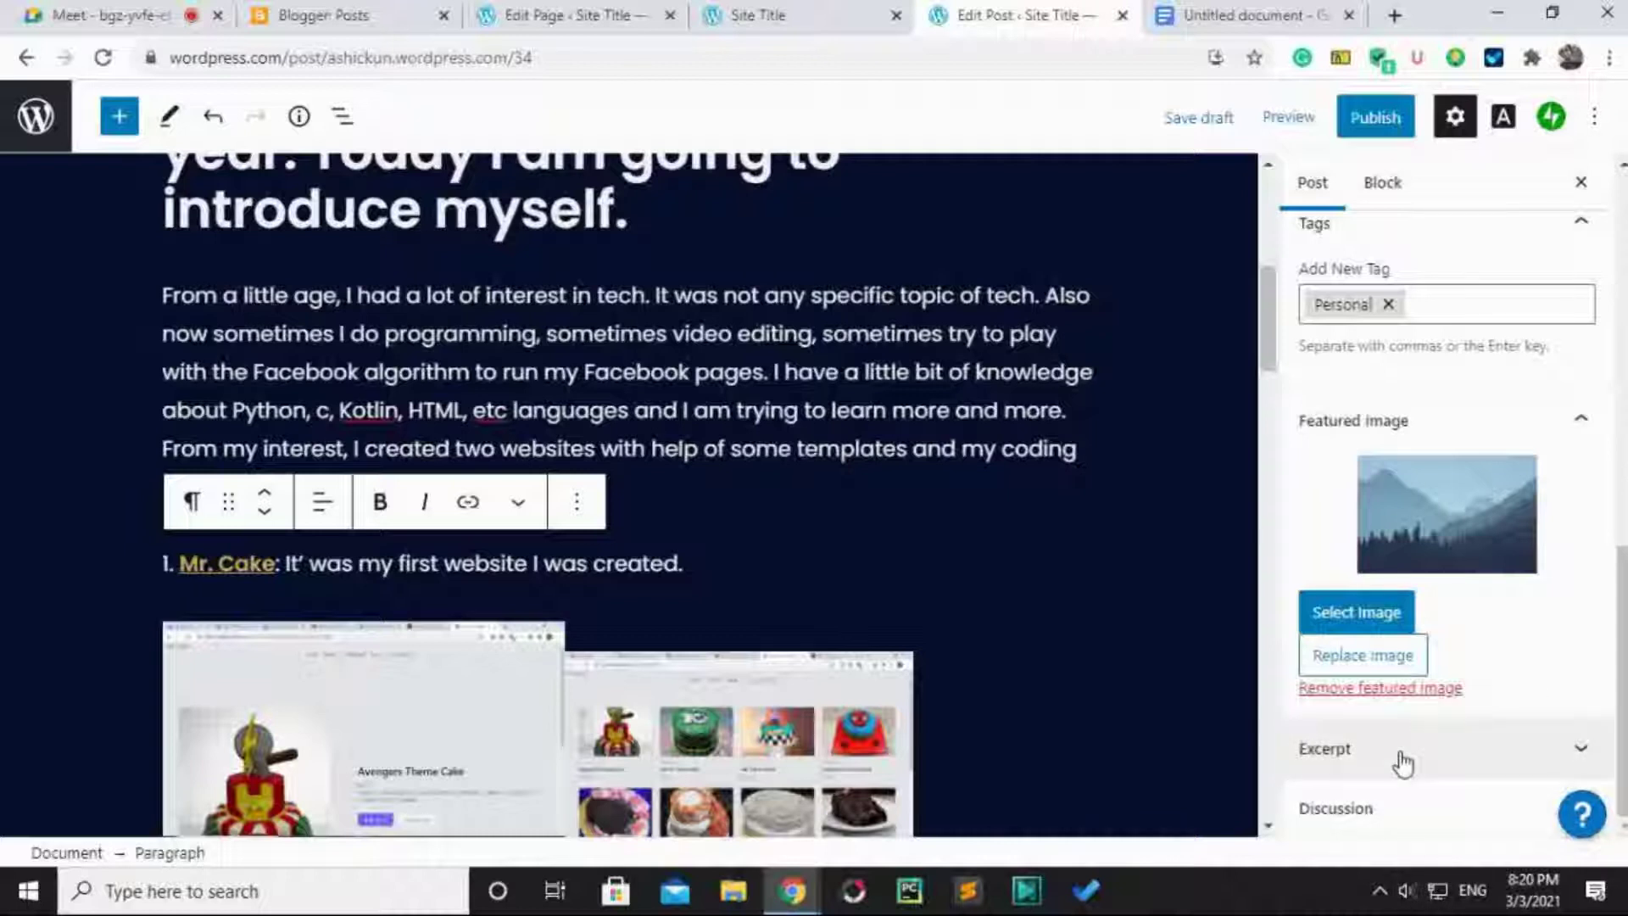
# Expand the post's excerpt settings and read the linked support article's explanation of what an excerpt is.
pyautogui.click(1500, 746)
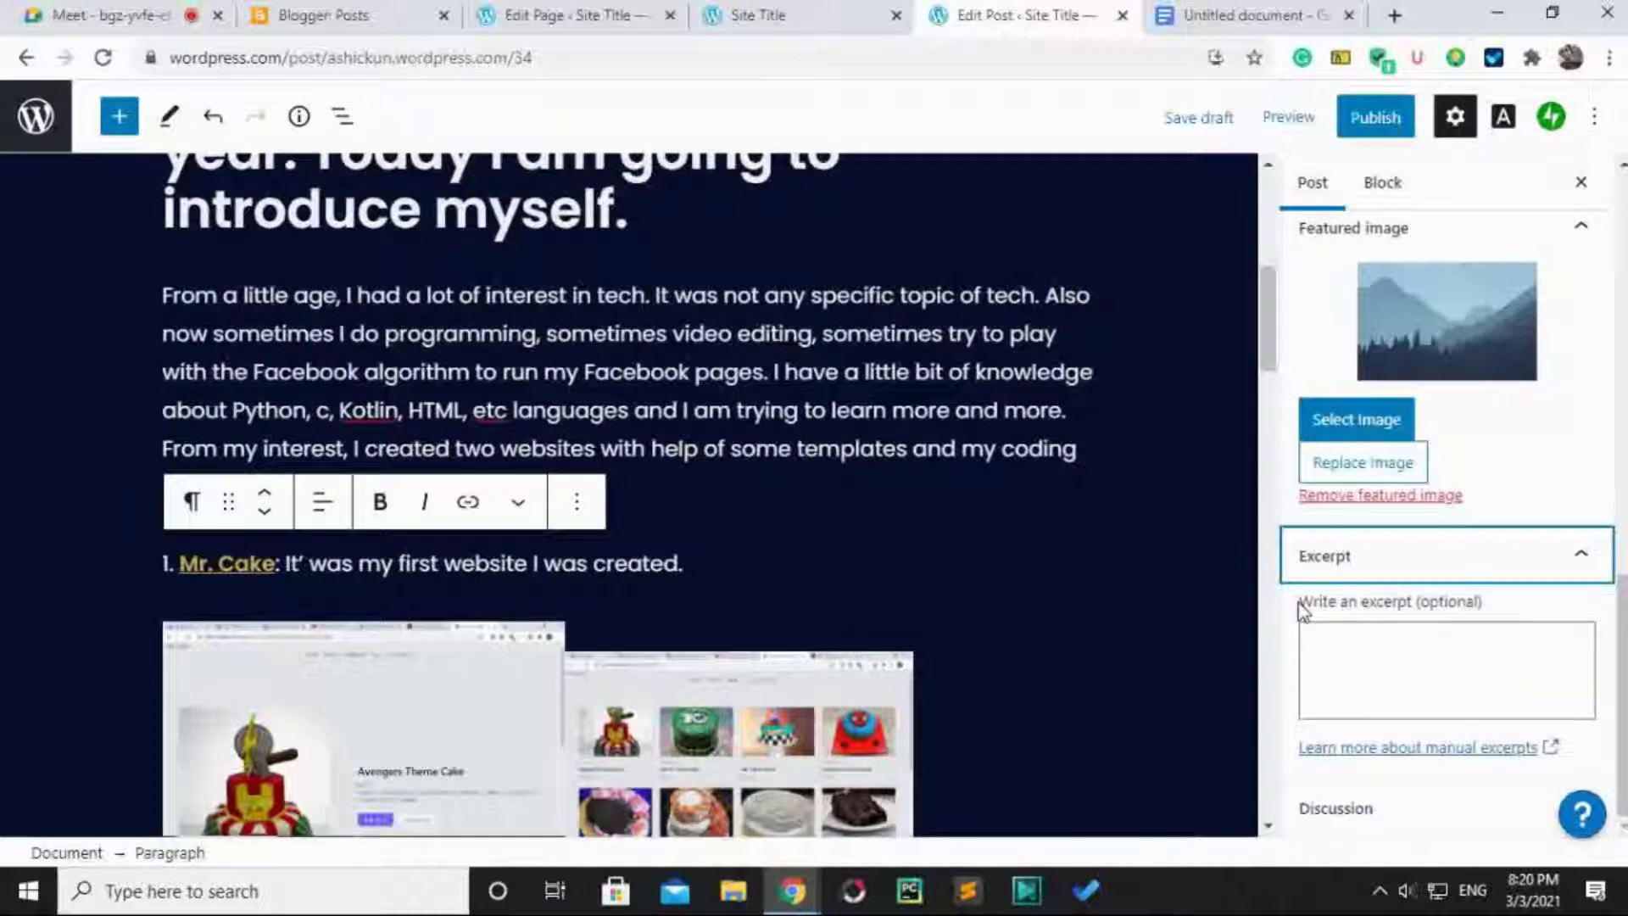
pyautogui.moveTo(1299, 603); pyautogui.dragTo(1436, 614)
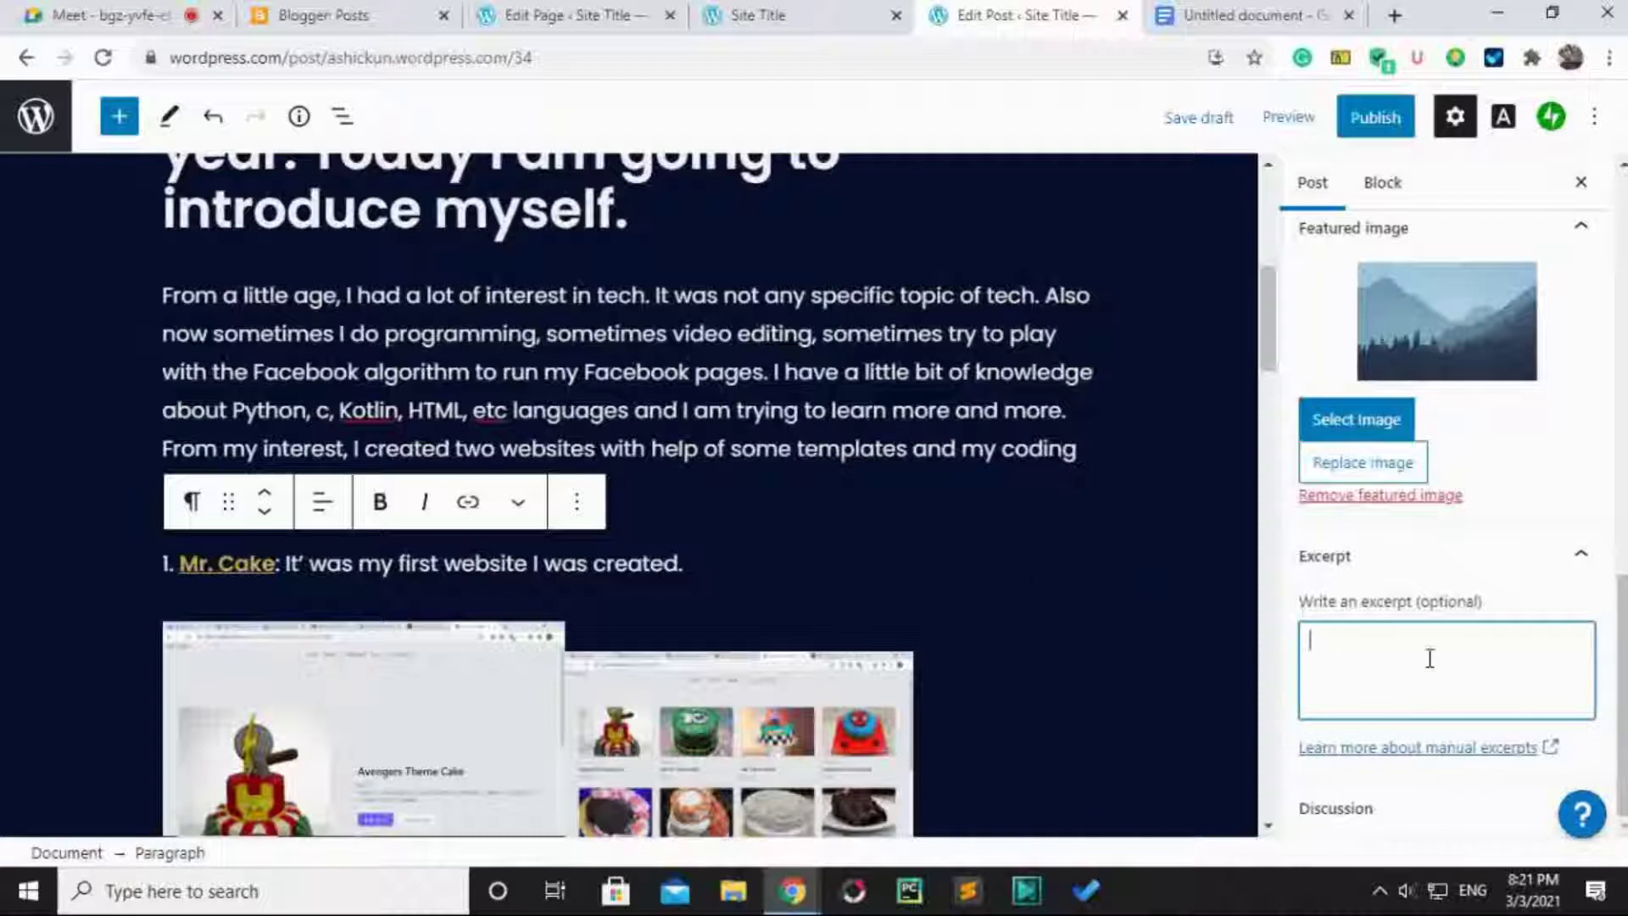
pyautogui.click(1497, 755)
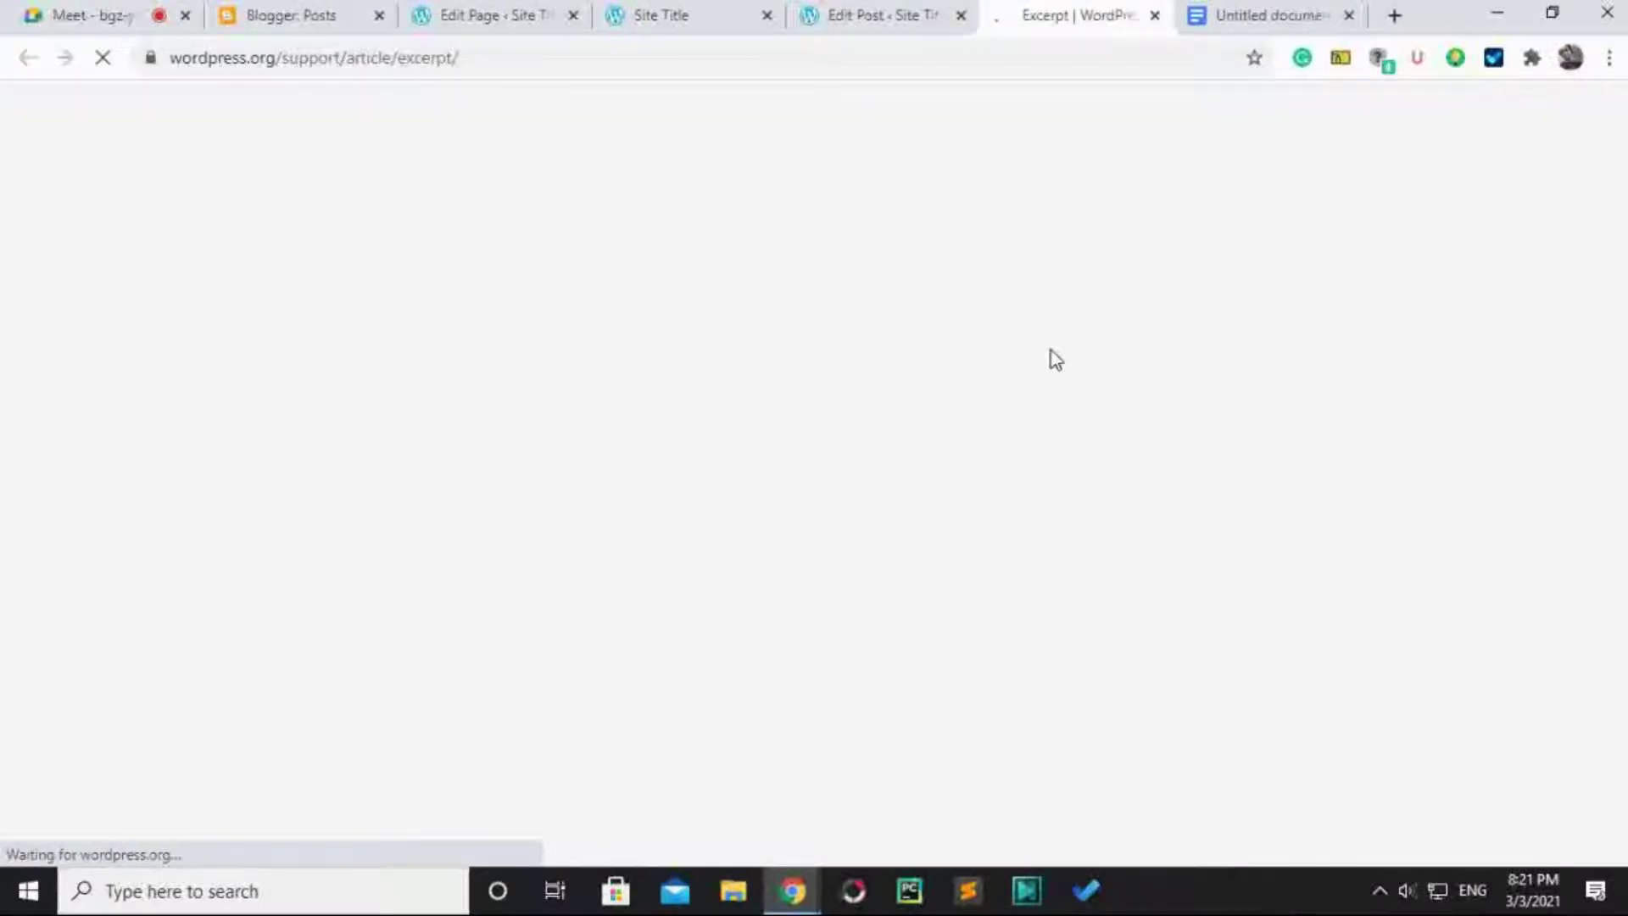
pyautogui.scroll(-3, 735, 517)
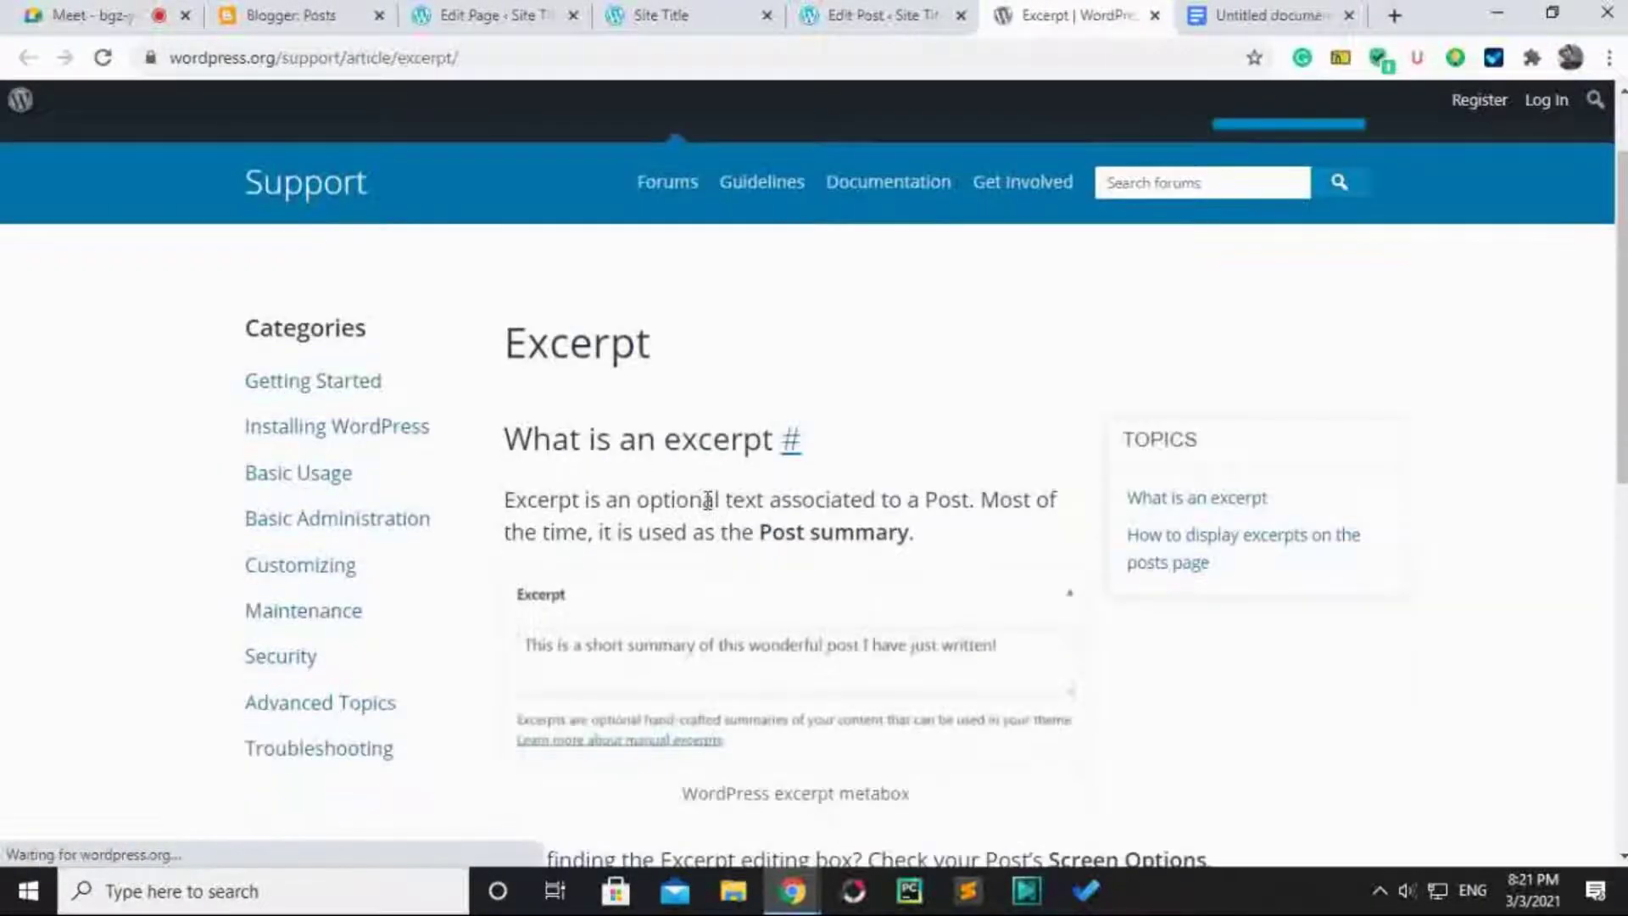
pyautogui.moveTo(538, 380); pyautogui.dragTo(988, 378)
pyautogui.click(990, 381)
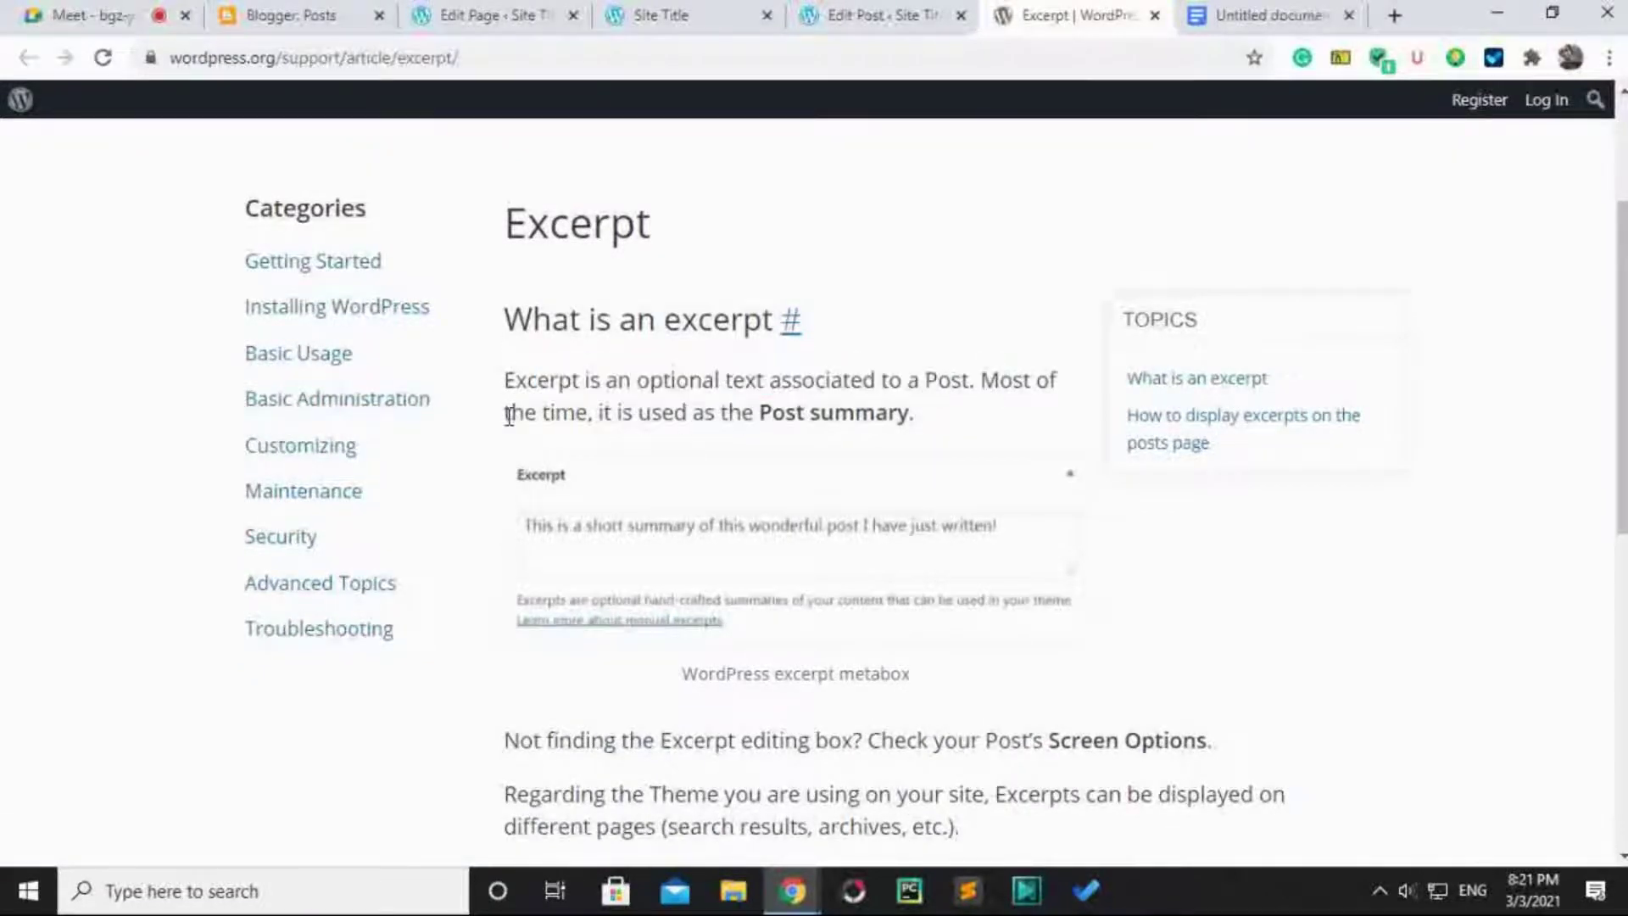
pyautogui.moveTo(508, 415); pyautogui.dragTo(838, 413)
pyautogui.click(838, 414)
pyautogui.scroll(-1, 806, 436)
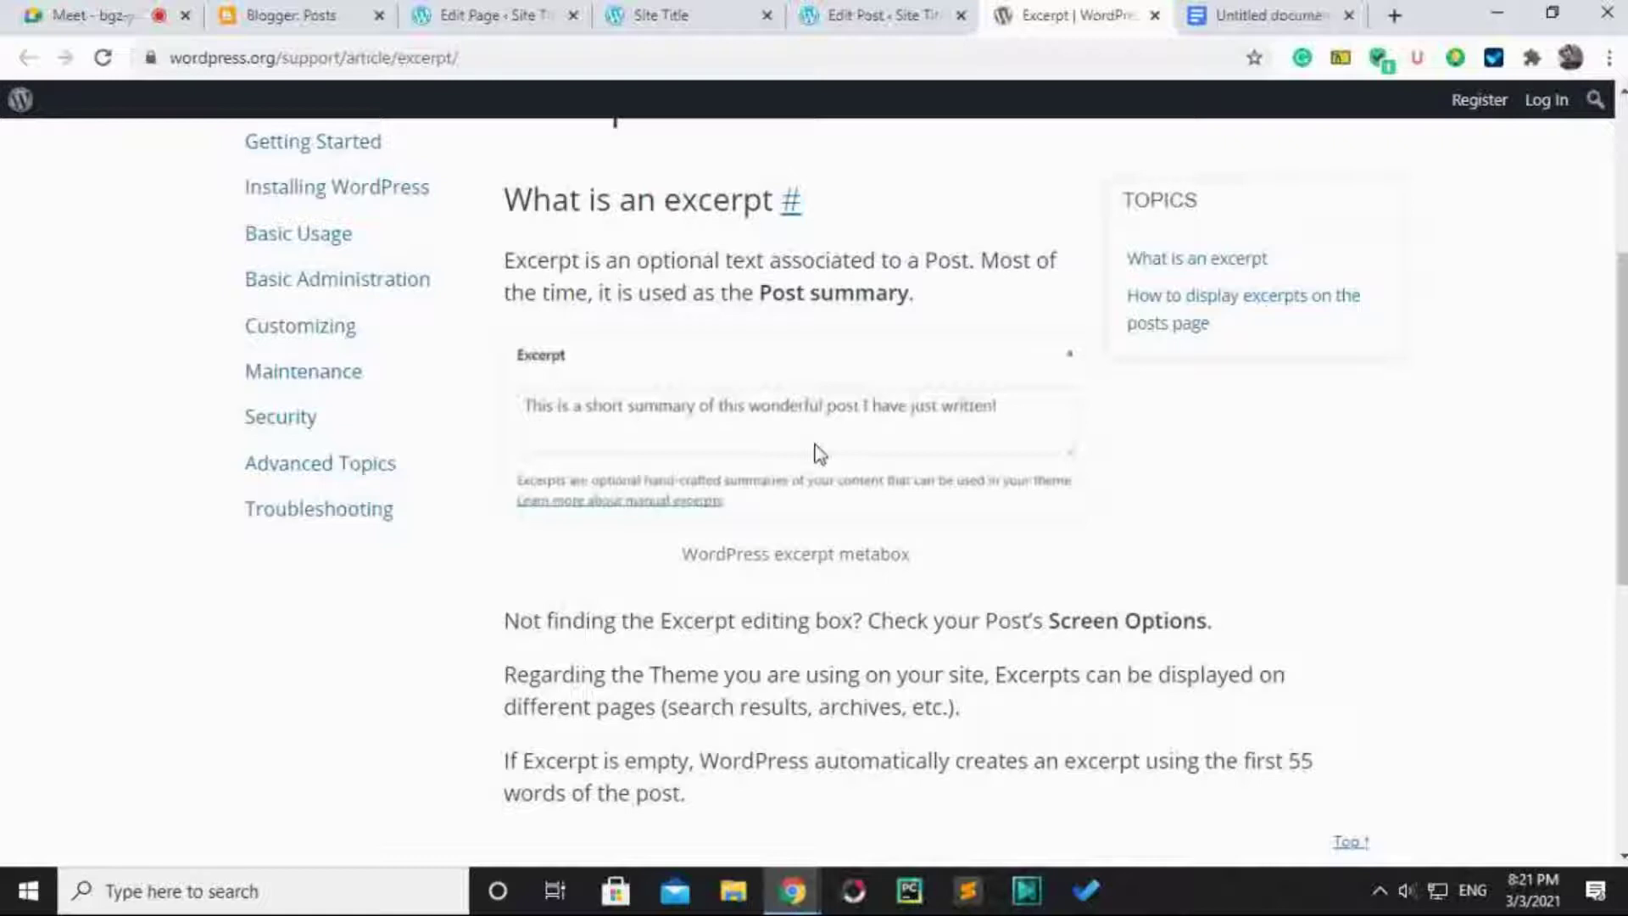
pyautogui.click(1407, 890)
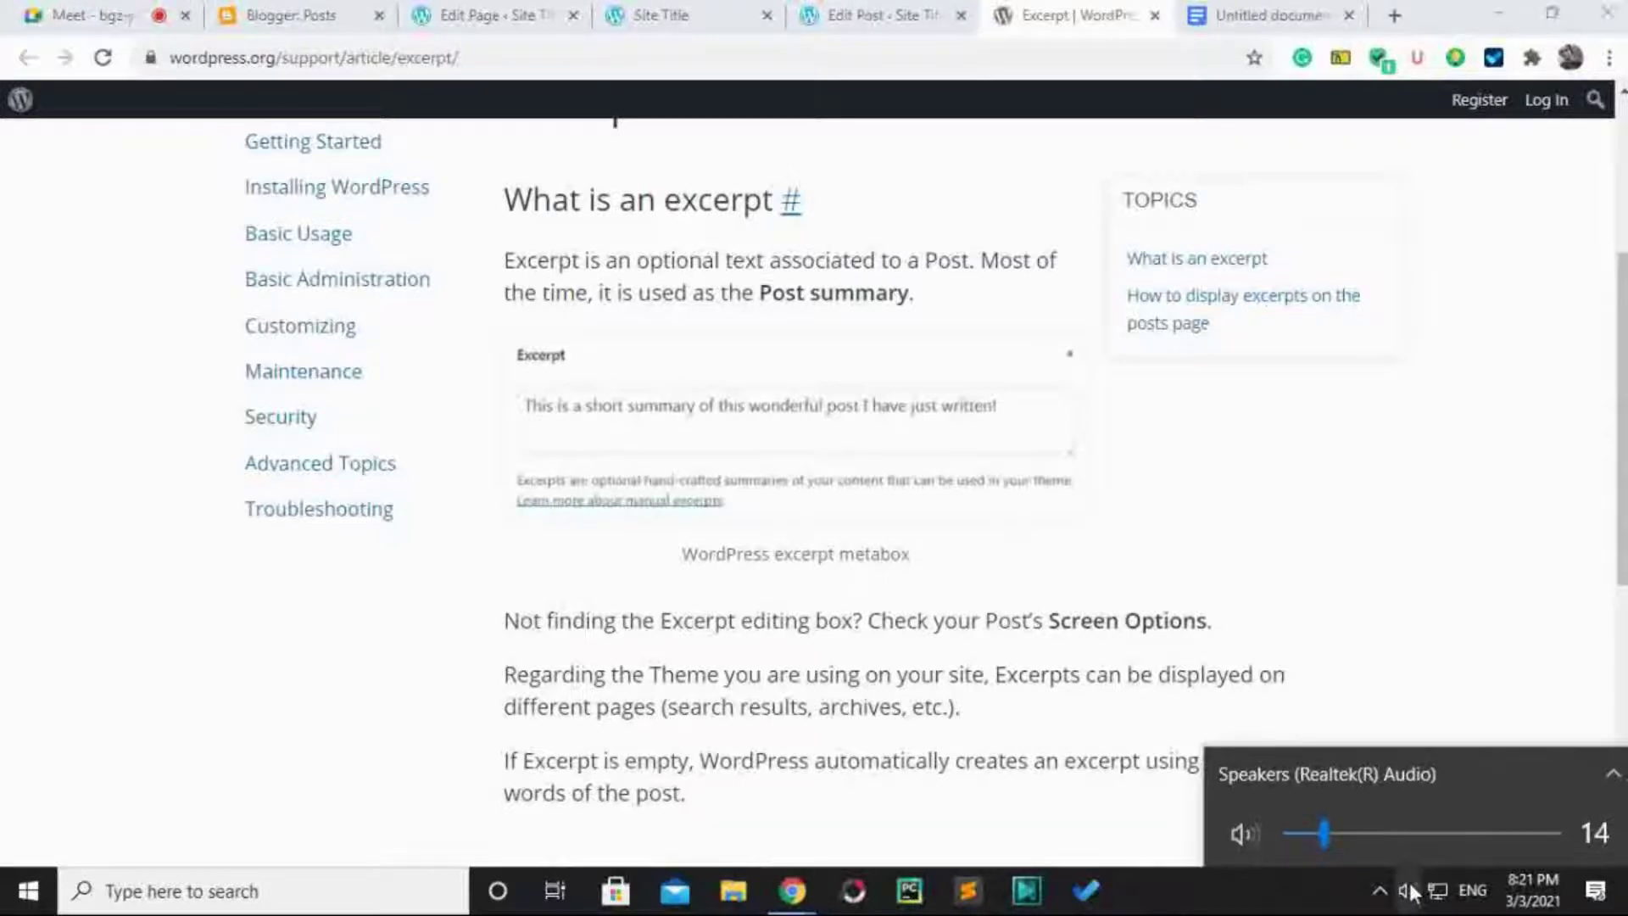
pyautogui.scroll(-2, 1410, 889)
pyautogui.click(1410, 890)
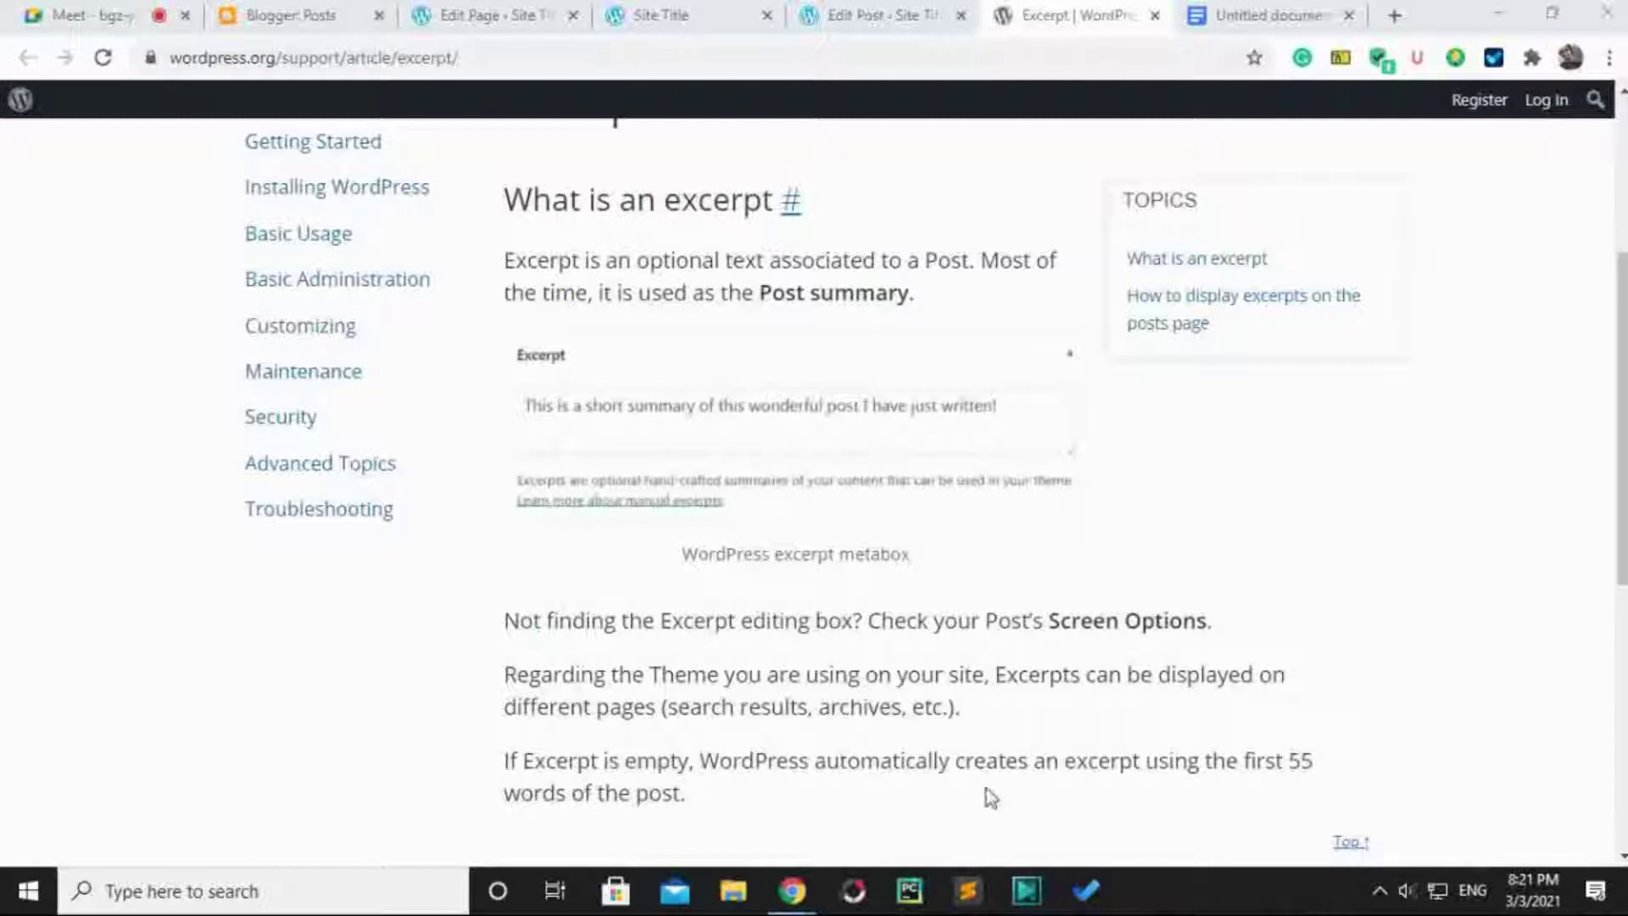
pyautogui.moveTo(509, 620); pyautogui.dragTo(1180, 637)
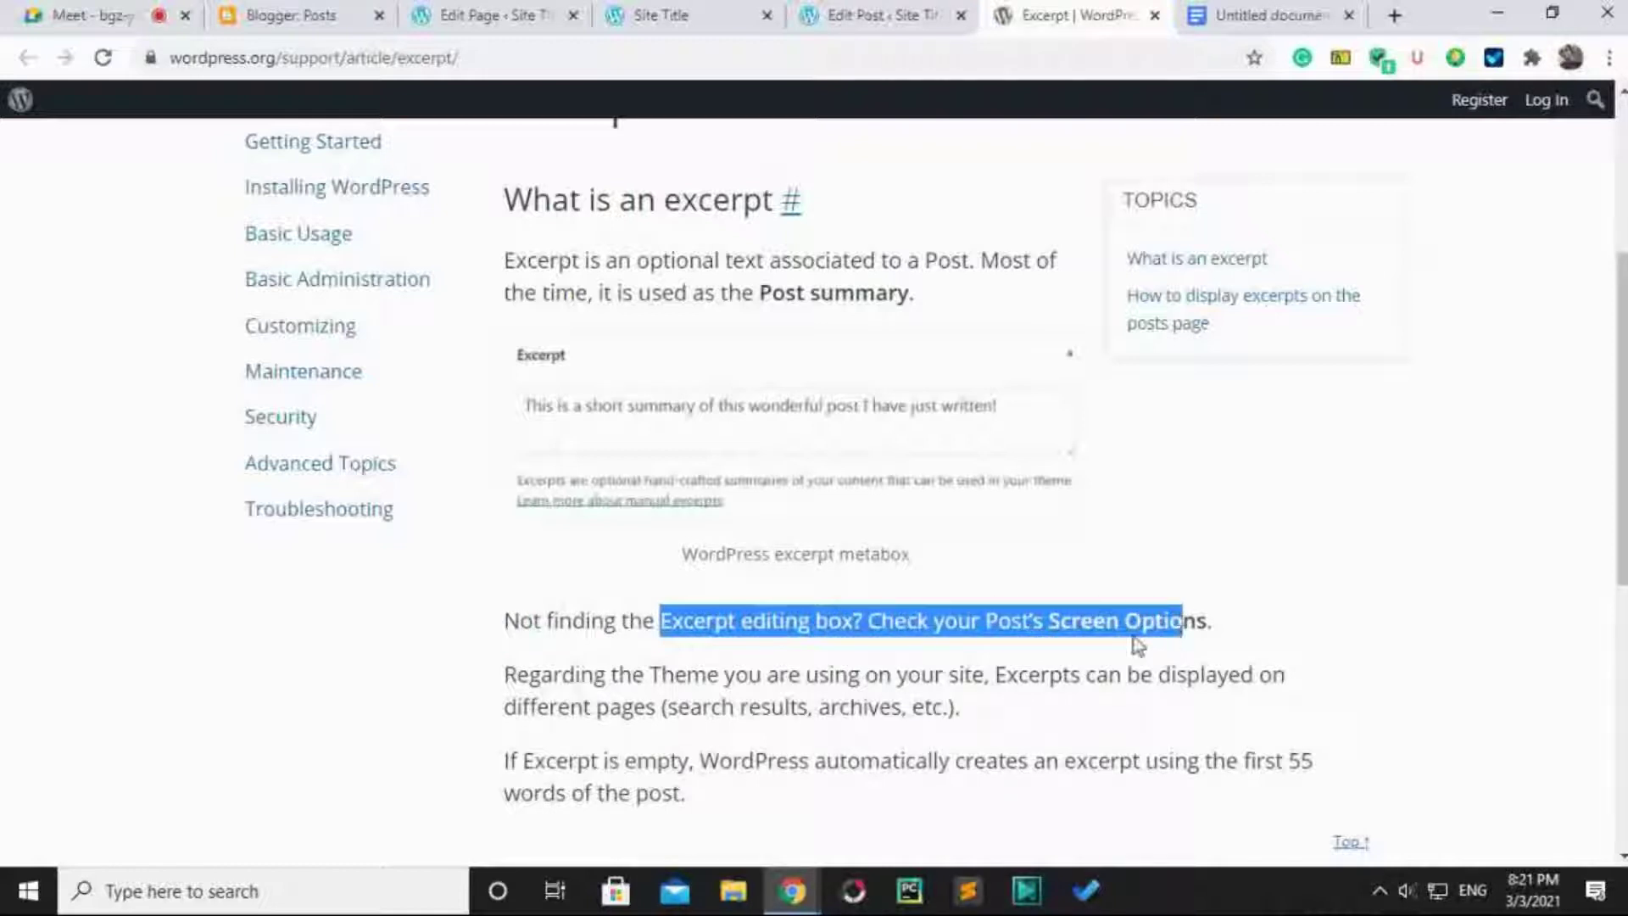
pyautogui.click(1102, 631)
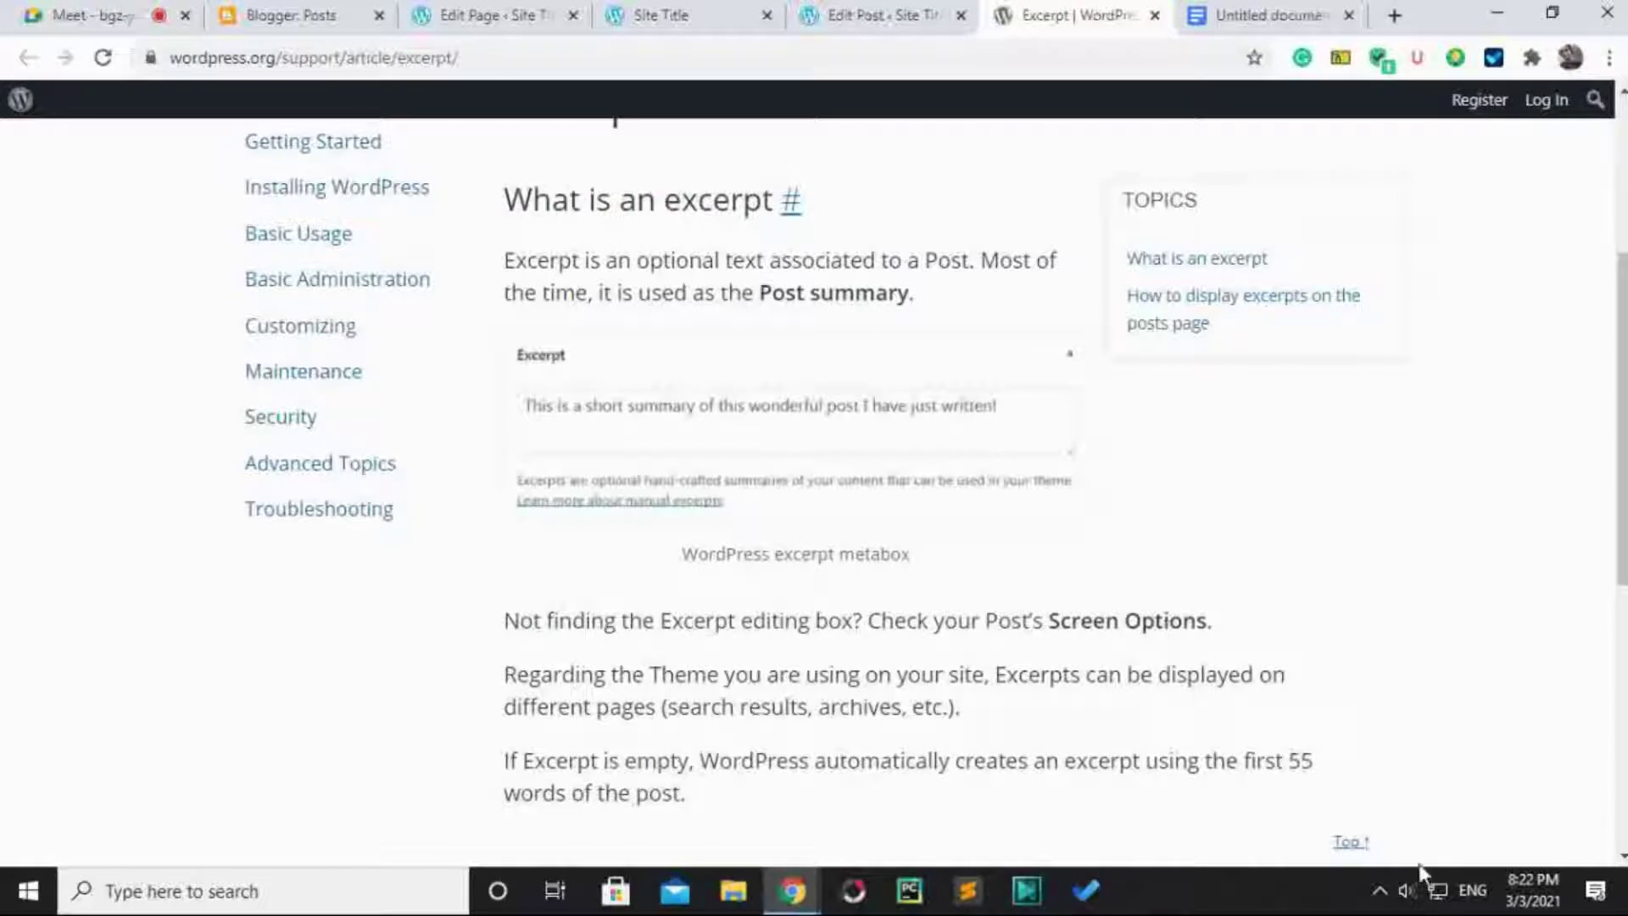
pyautogui.click(1407, 891)
pyautogui.scroll(1, 1407, 892)
pyautogui.click(1407, 891)
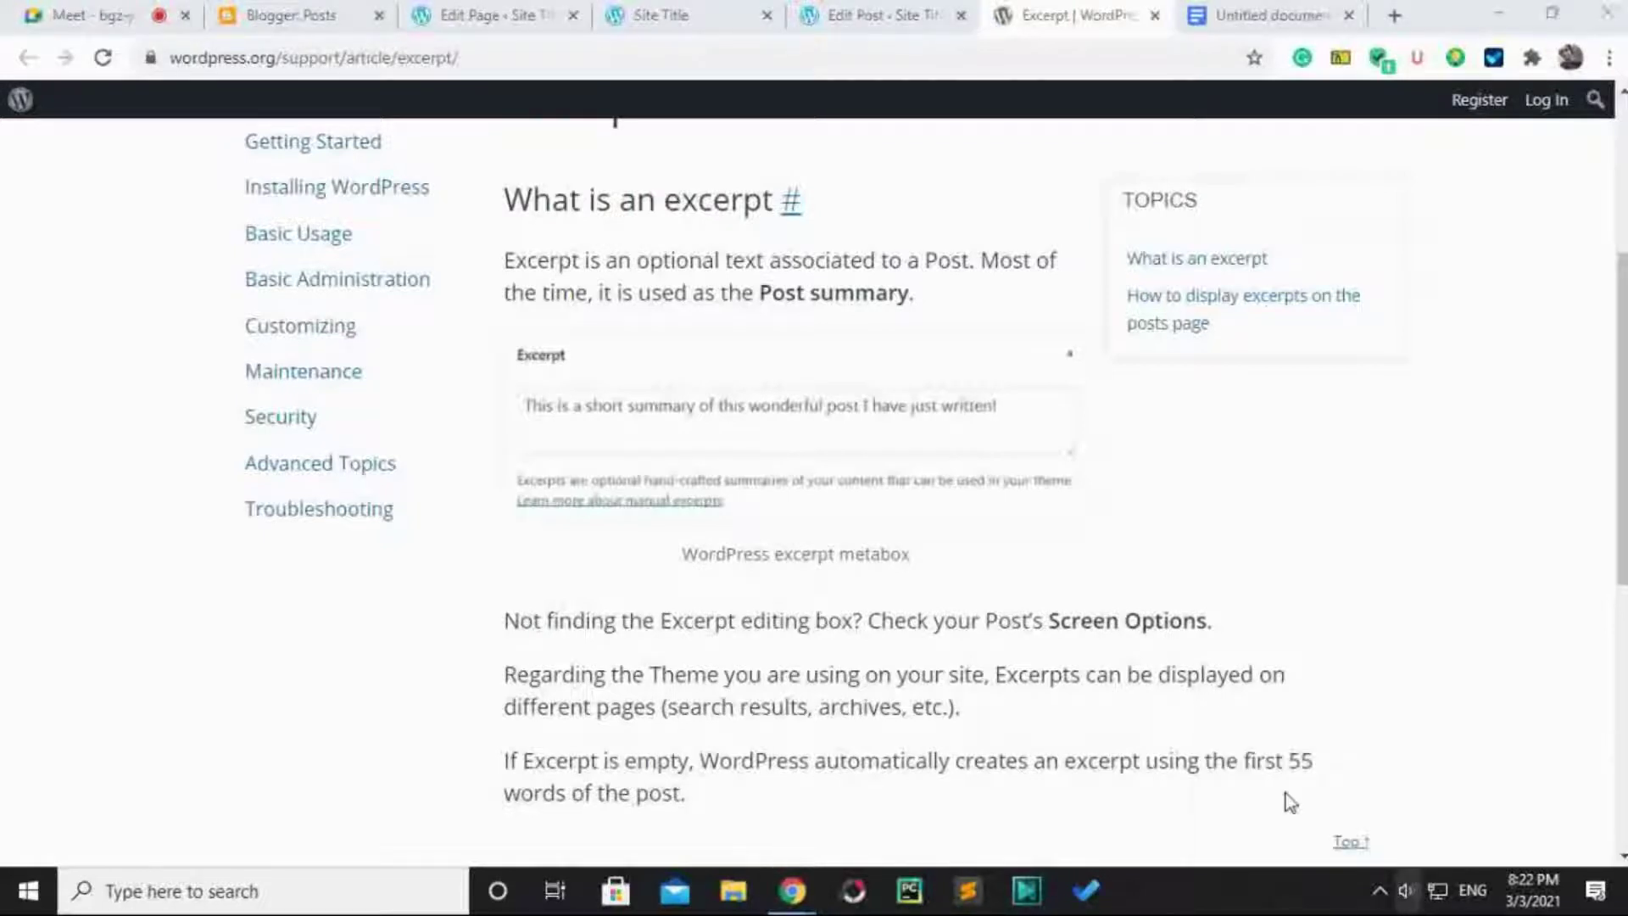
pyautogui.click(1233, 702)
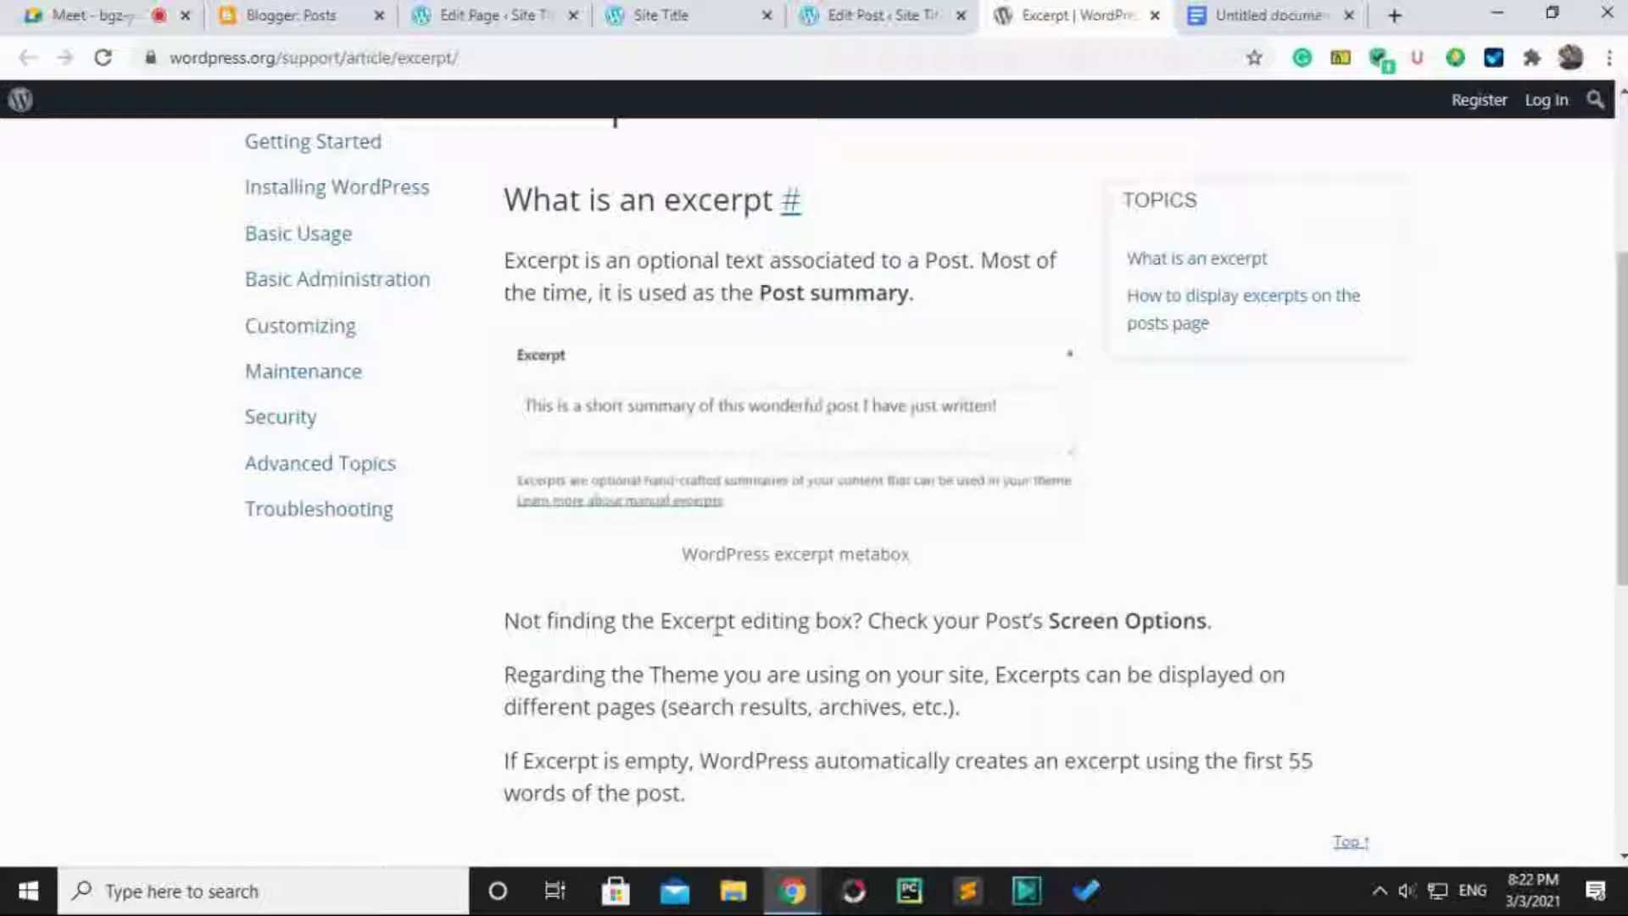
# Read the article's guidance on where excerpts appear, empty excerpts, and how to display excerpts on the posts page.
pyautogui.scroll(-2, 719, 623)
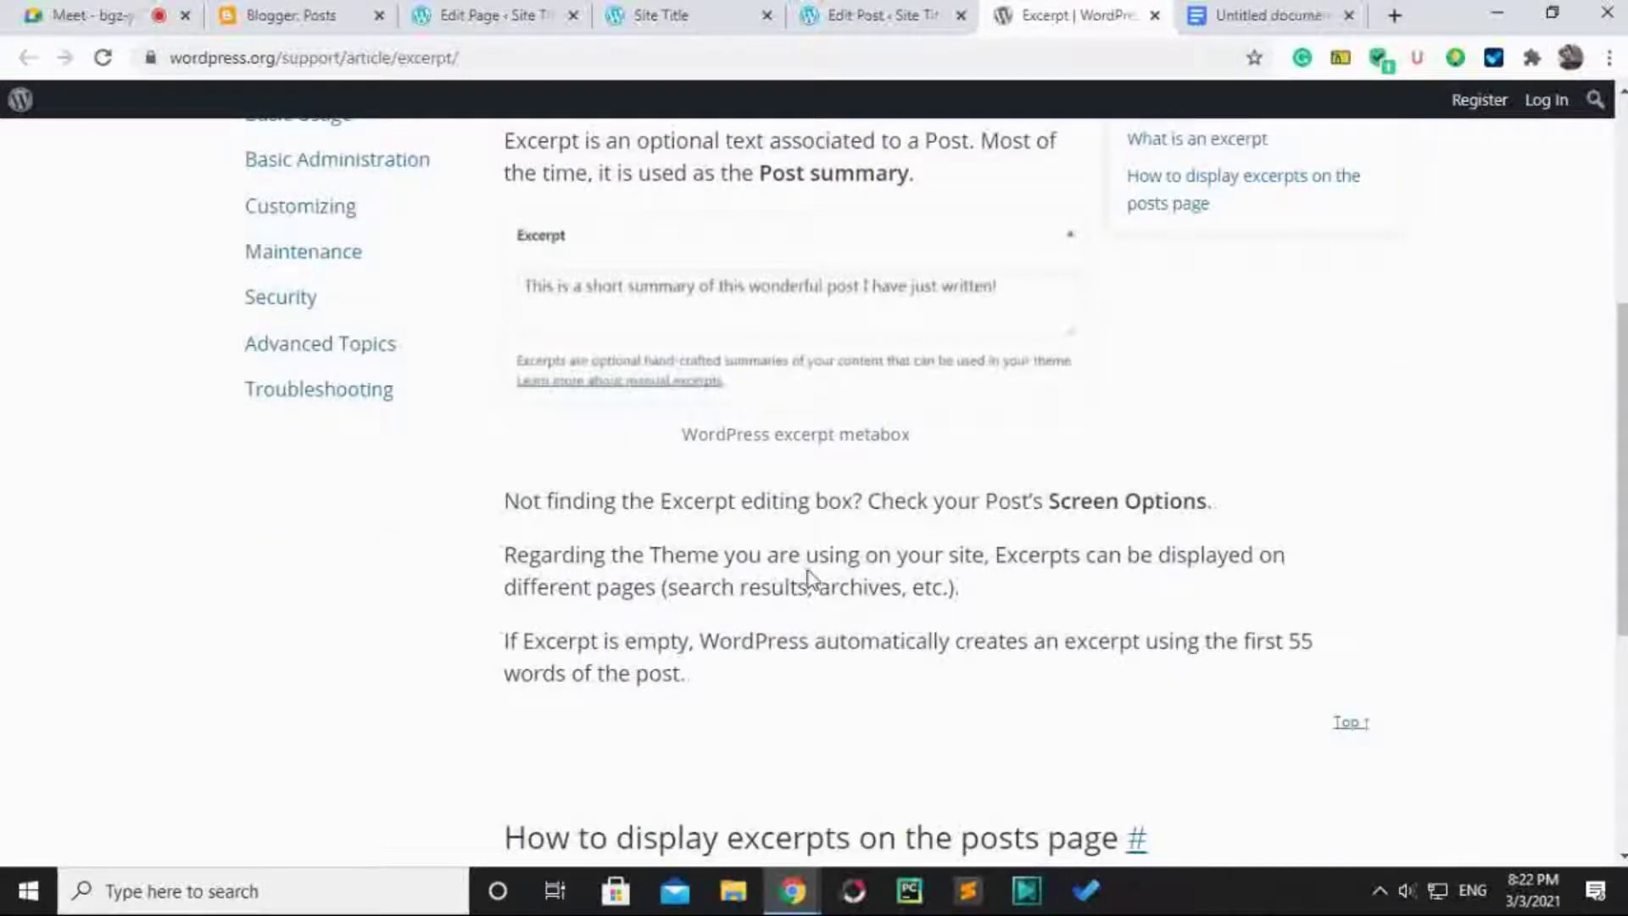
pyautogui.scroll(3, 806, 564)
pyautogui.scroll(-1, 806, 570)
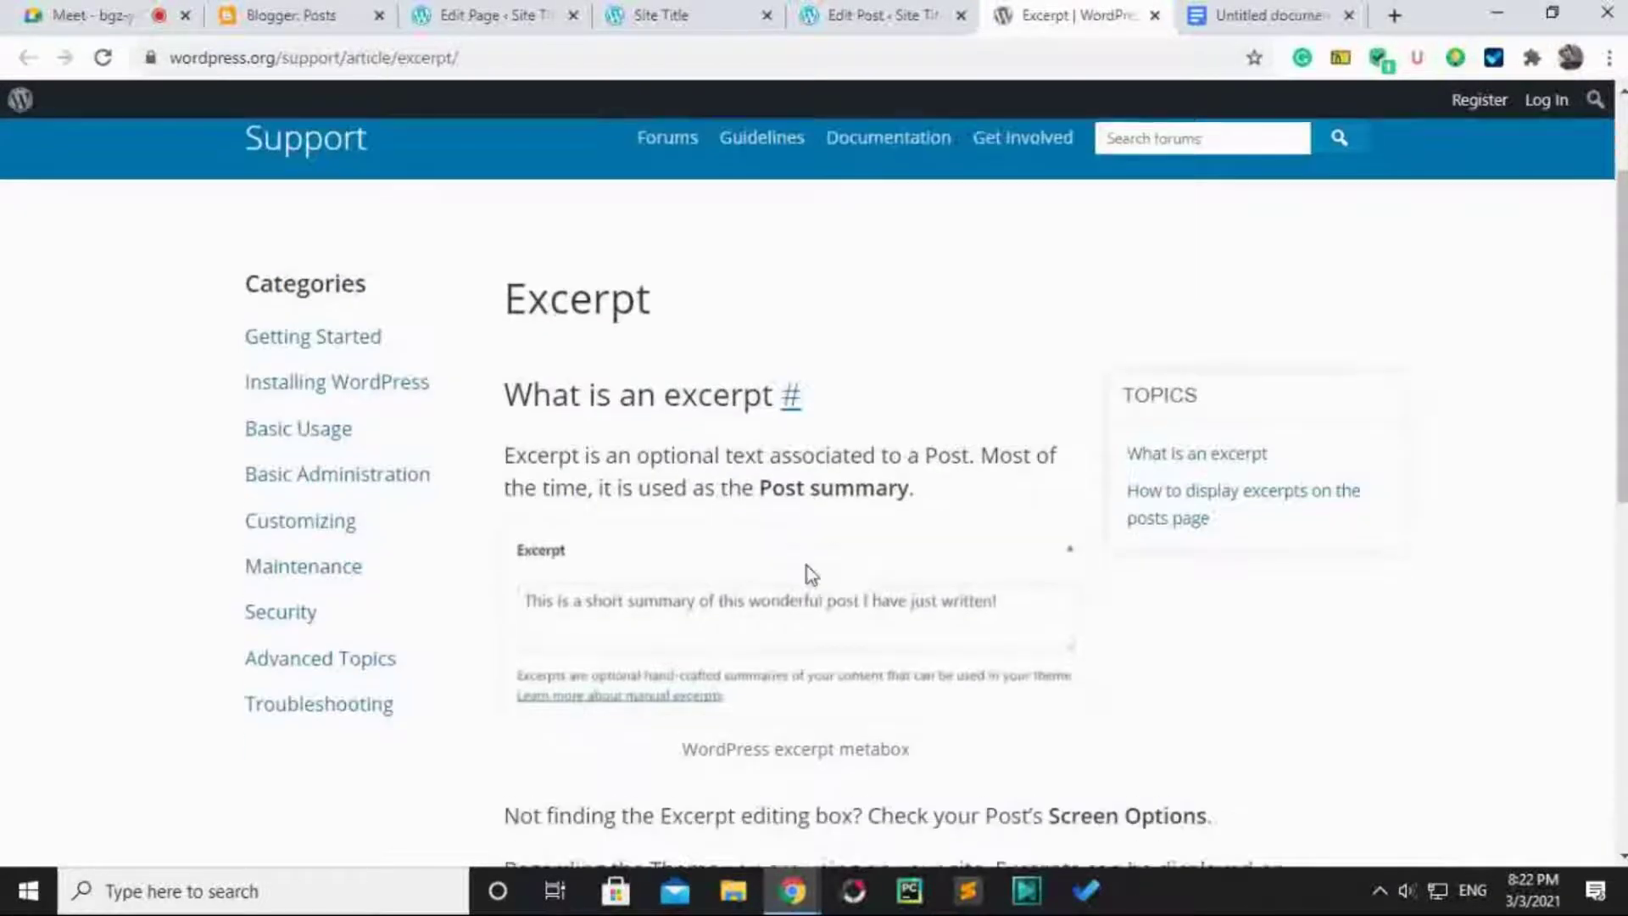
pyautogui.scroll(-1, 716, 625)
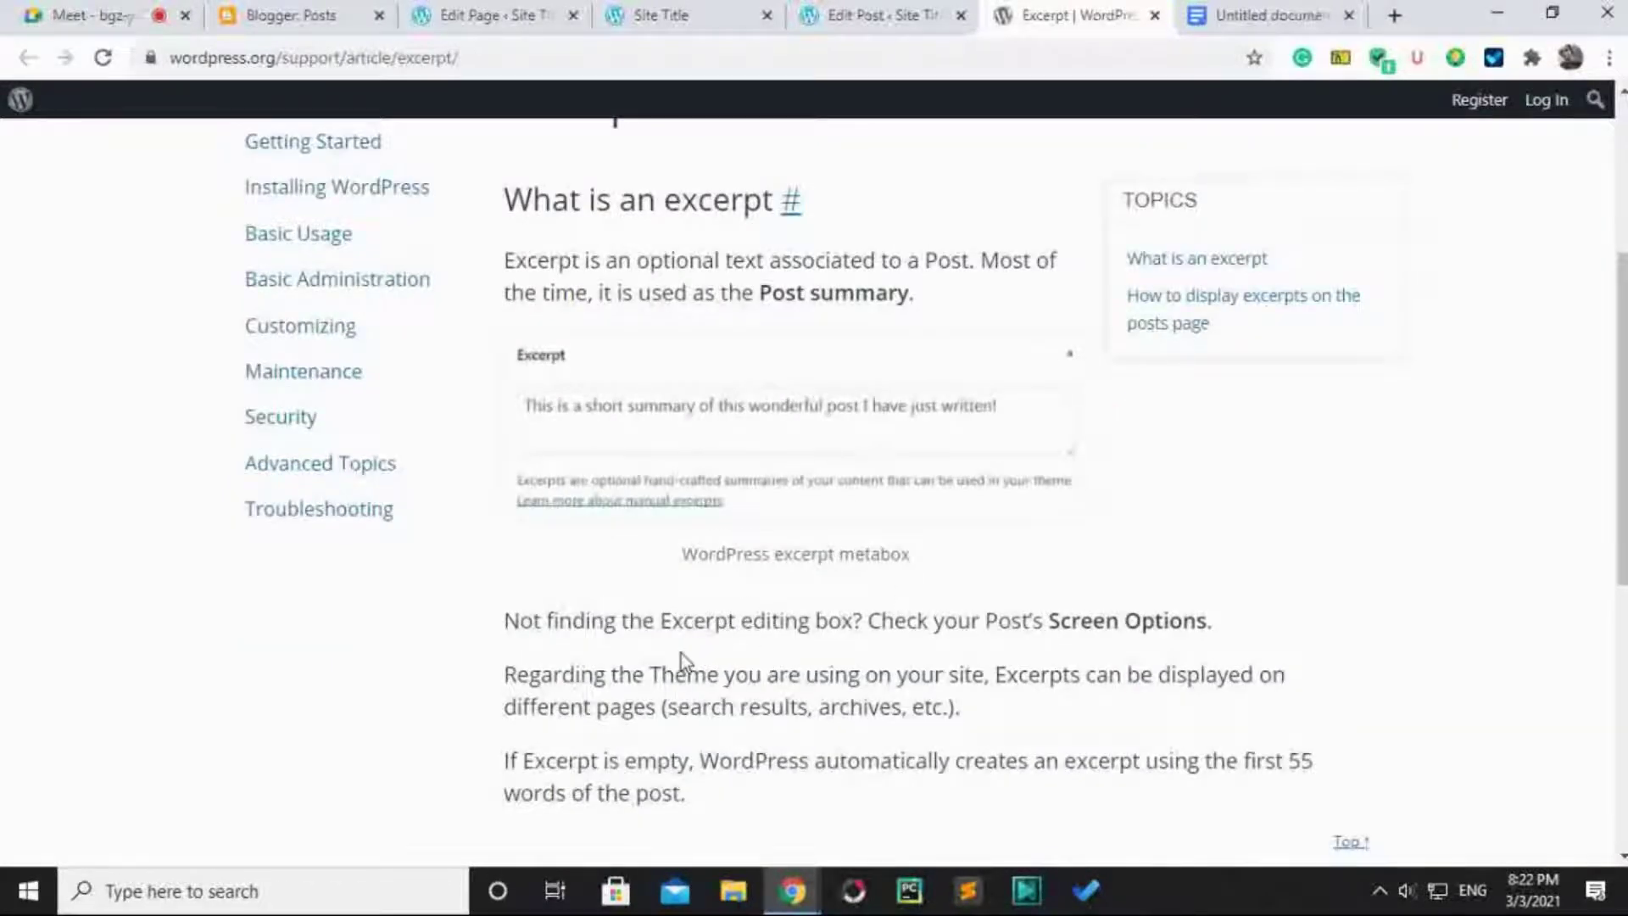
pyautogui.scroll(-1, 680, 653)
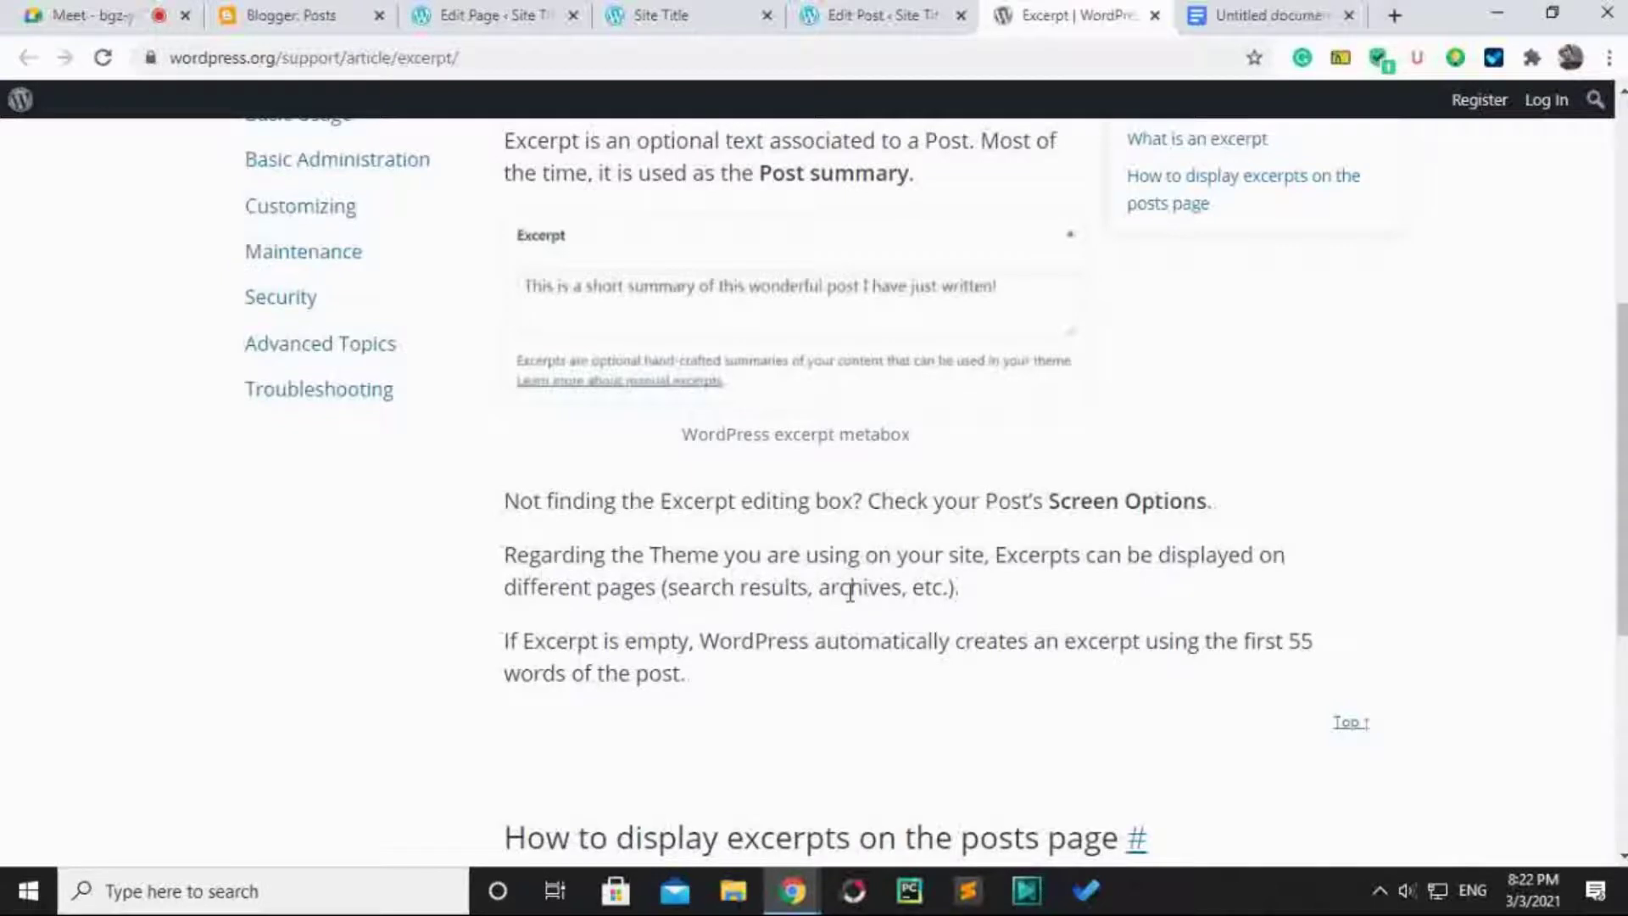
pyautogui.scroll(-1, 850, 591)
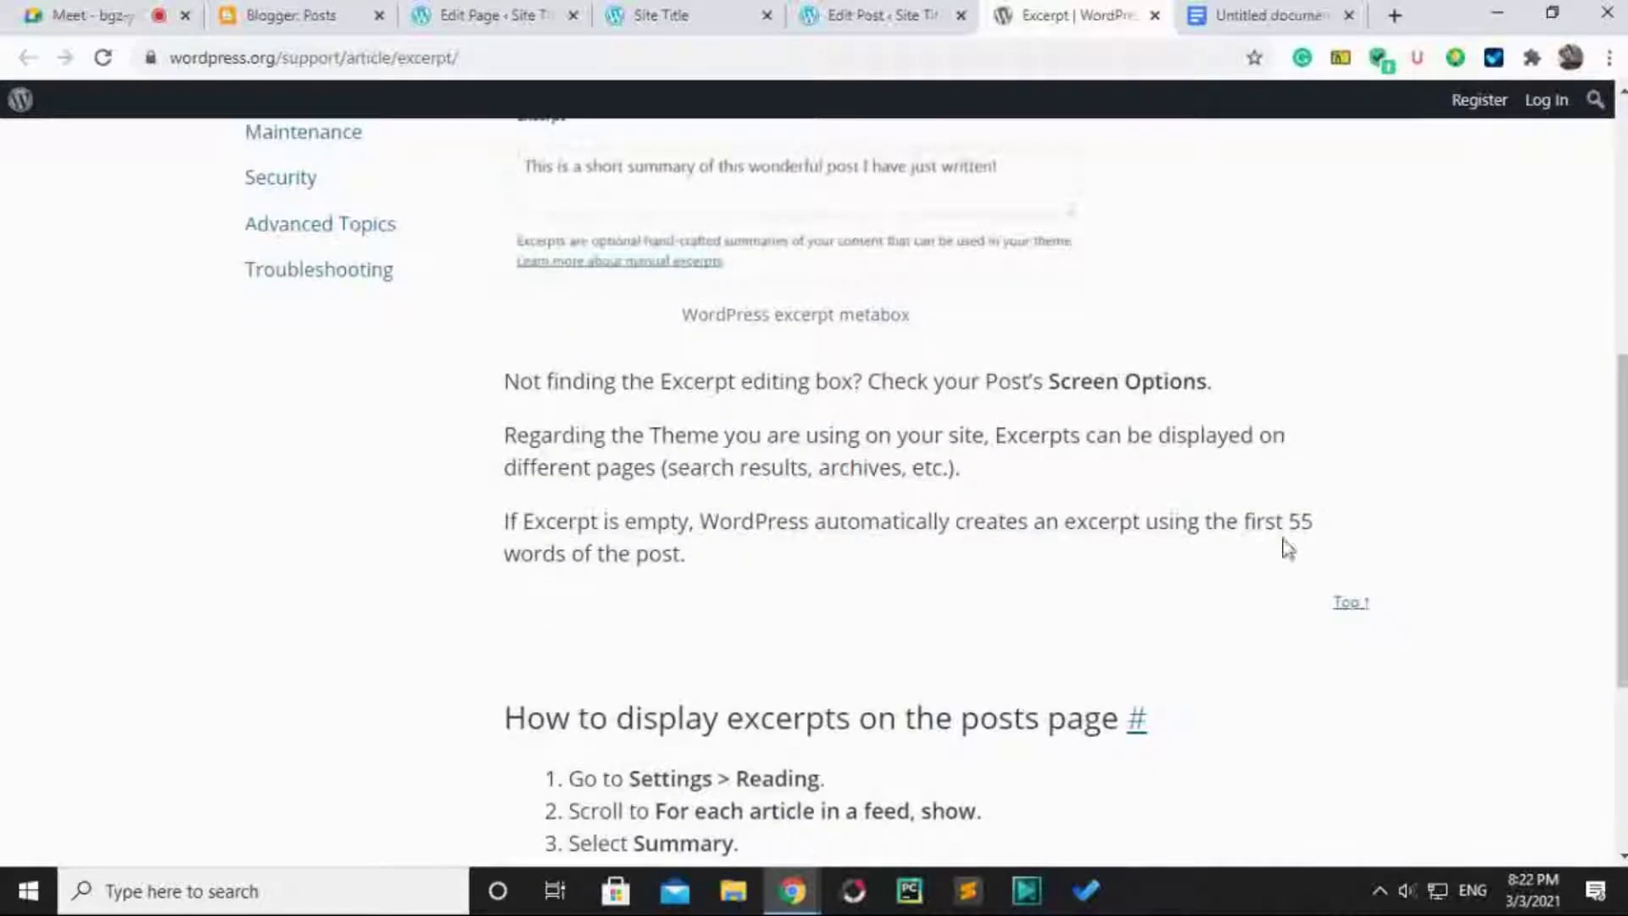
pyautogui.moveTo(518, 523); pyautogui.dragTo(1034, 526)
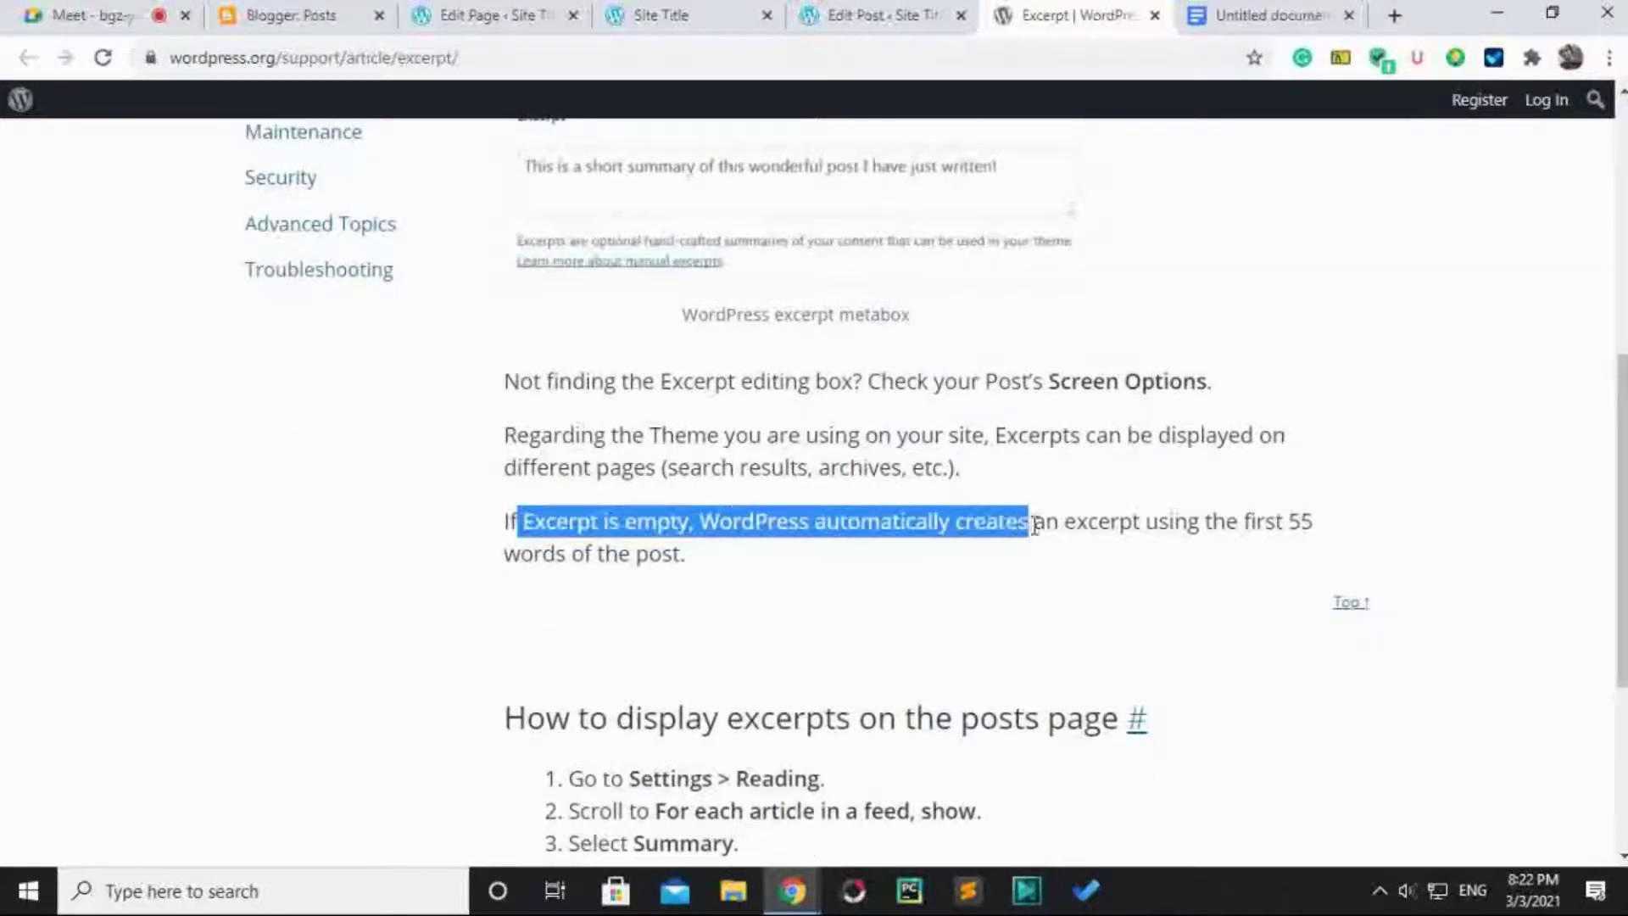
pyautogui.click(970, 559)
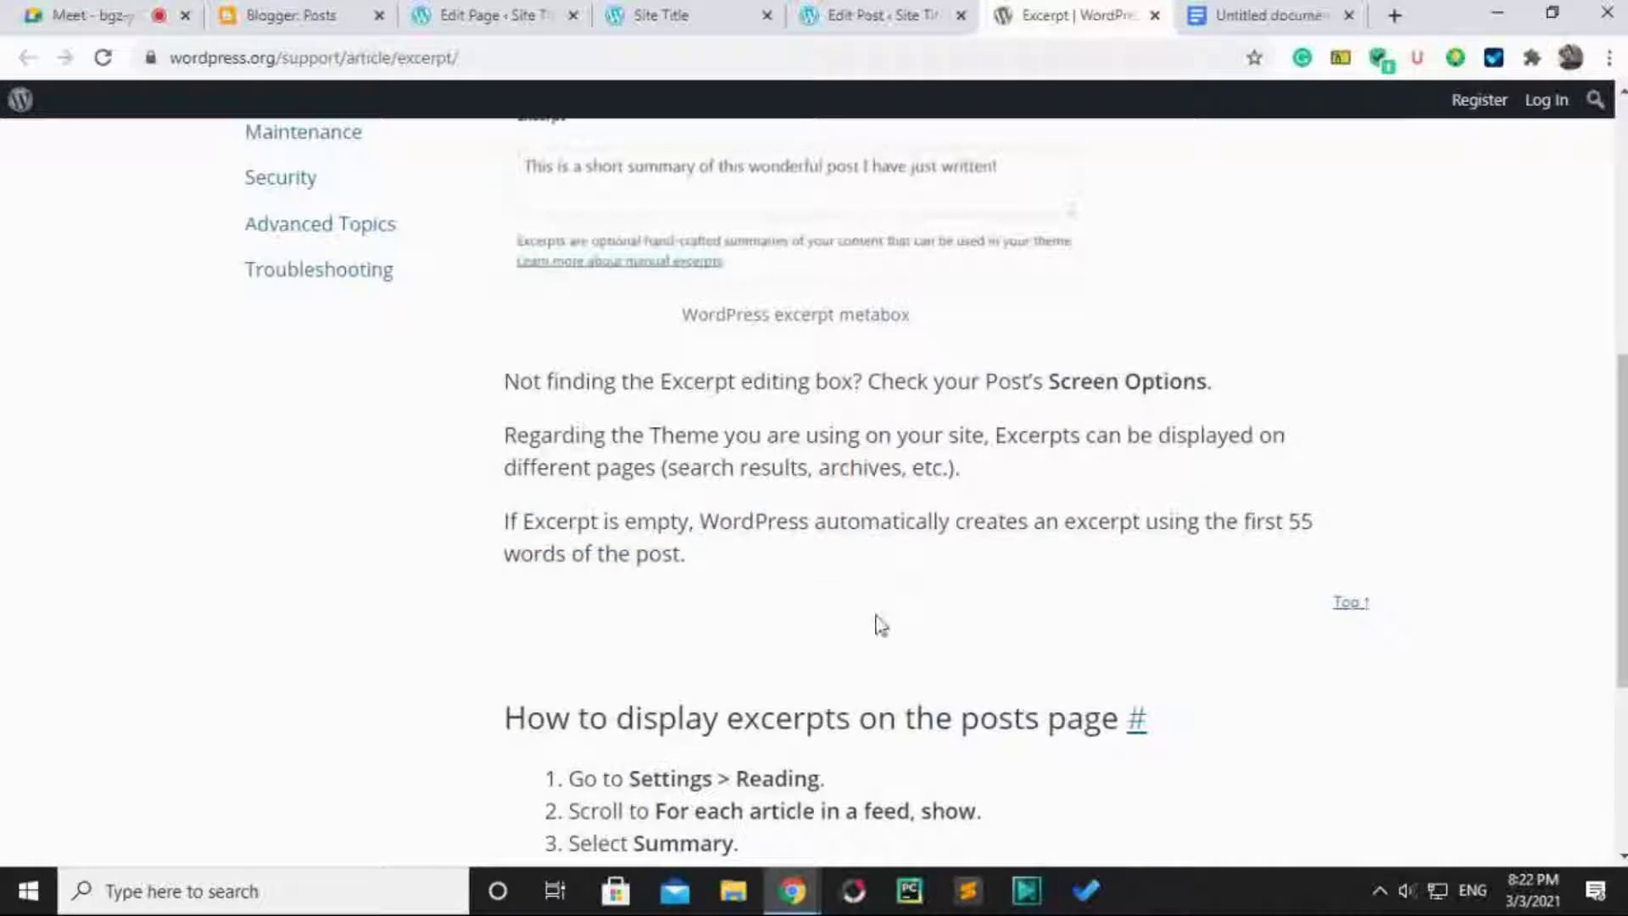
pyautogui.scroll(-3, 881, 626)
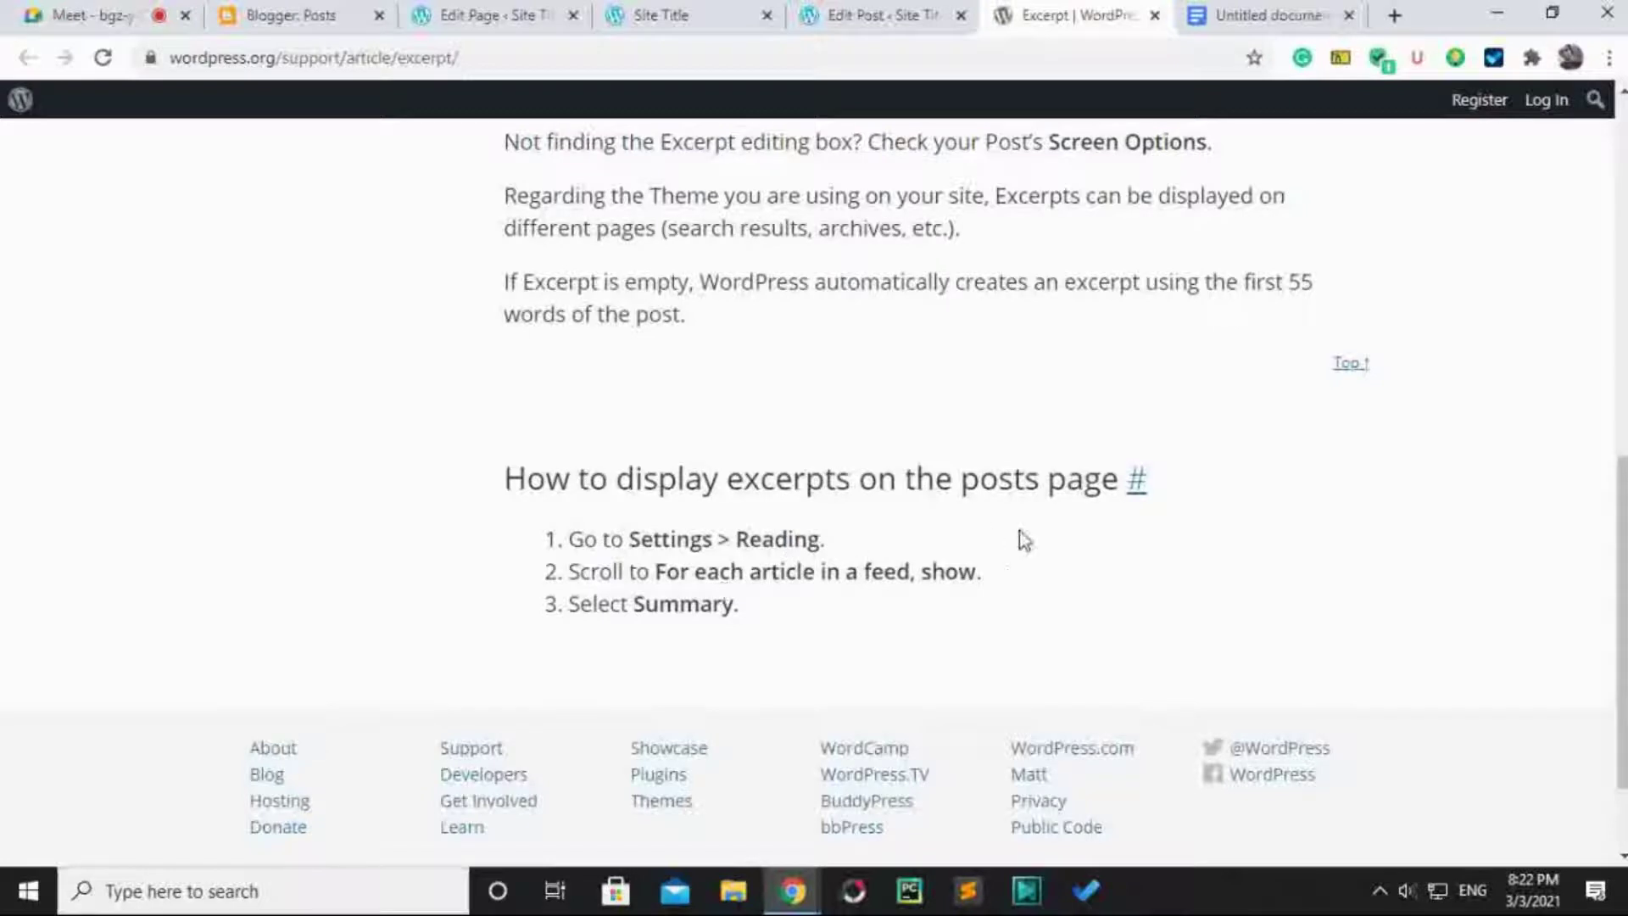
pyautogui.scroll(10, 957, 547)
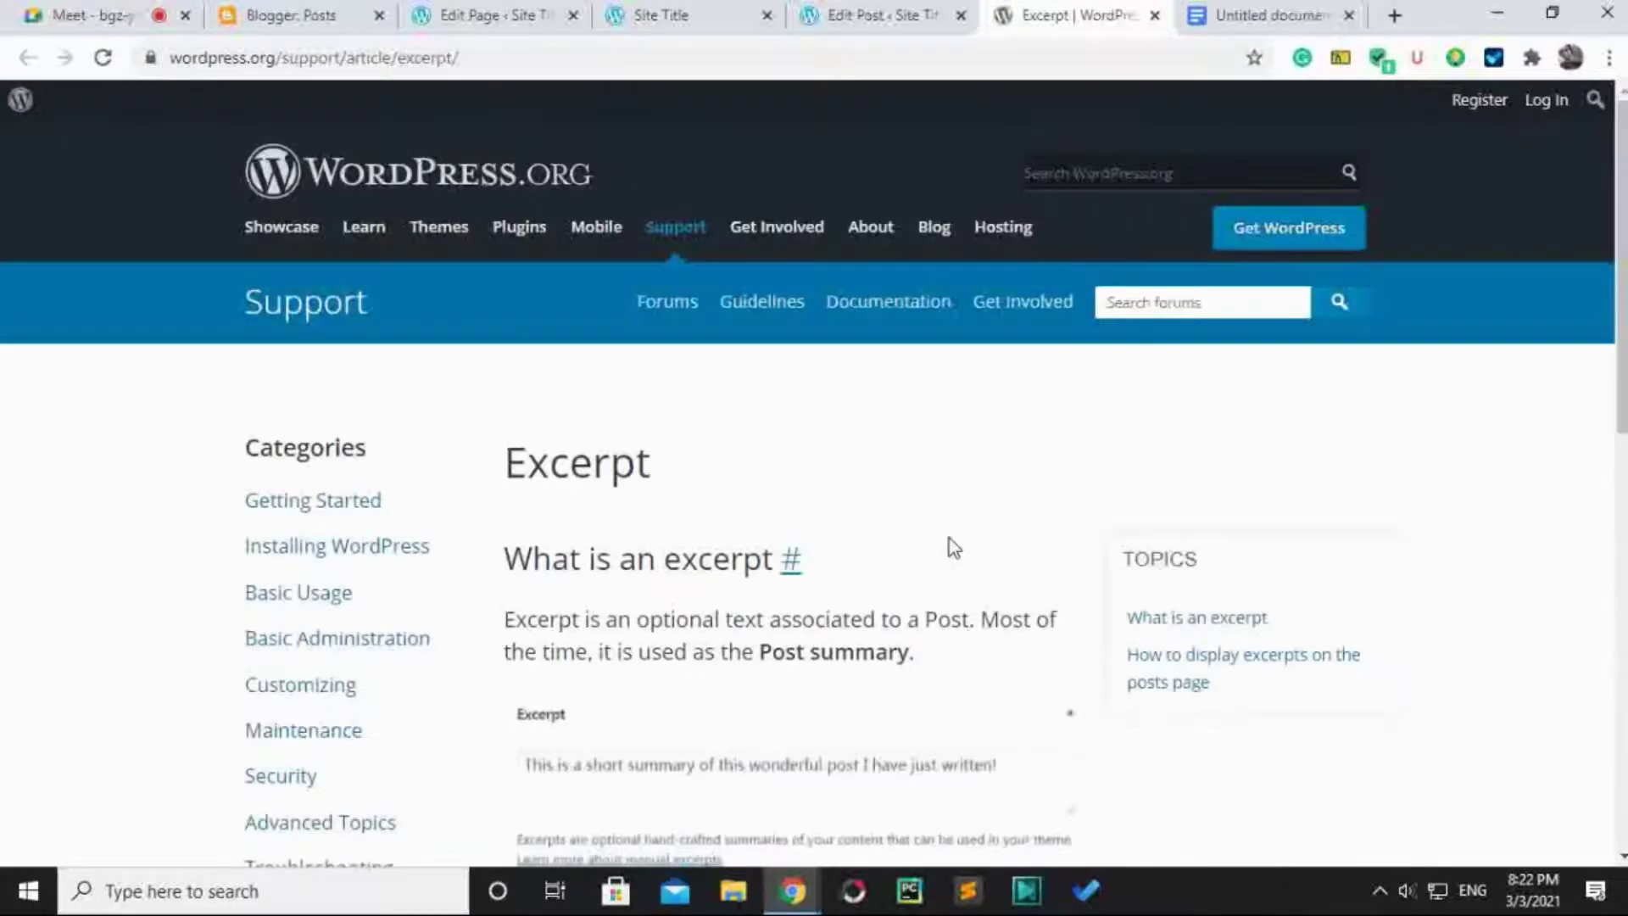
pyautogui.scroll(-3, 954, 547)
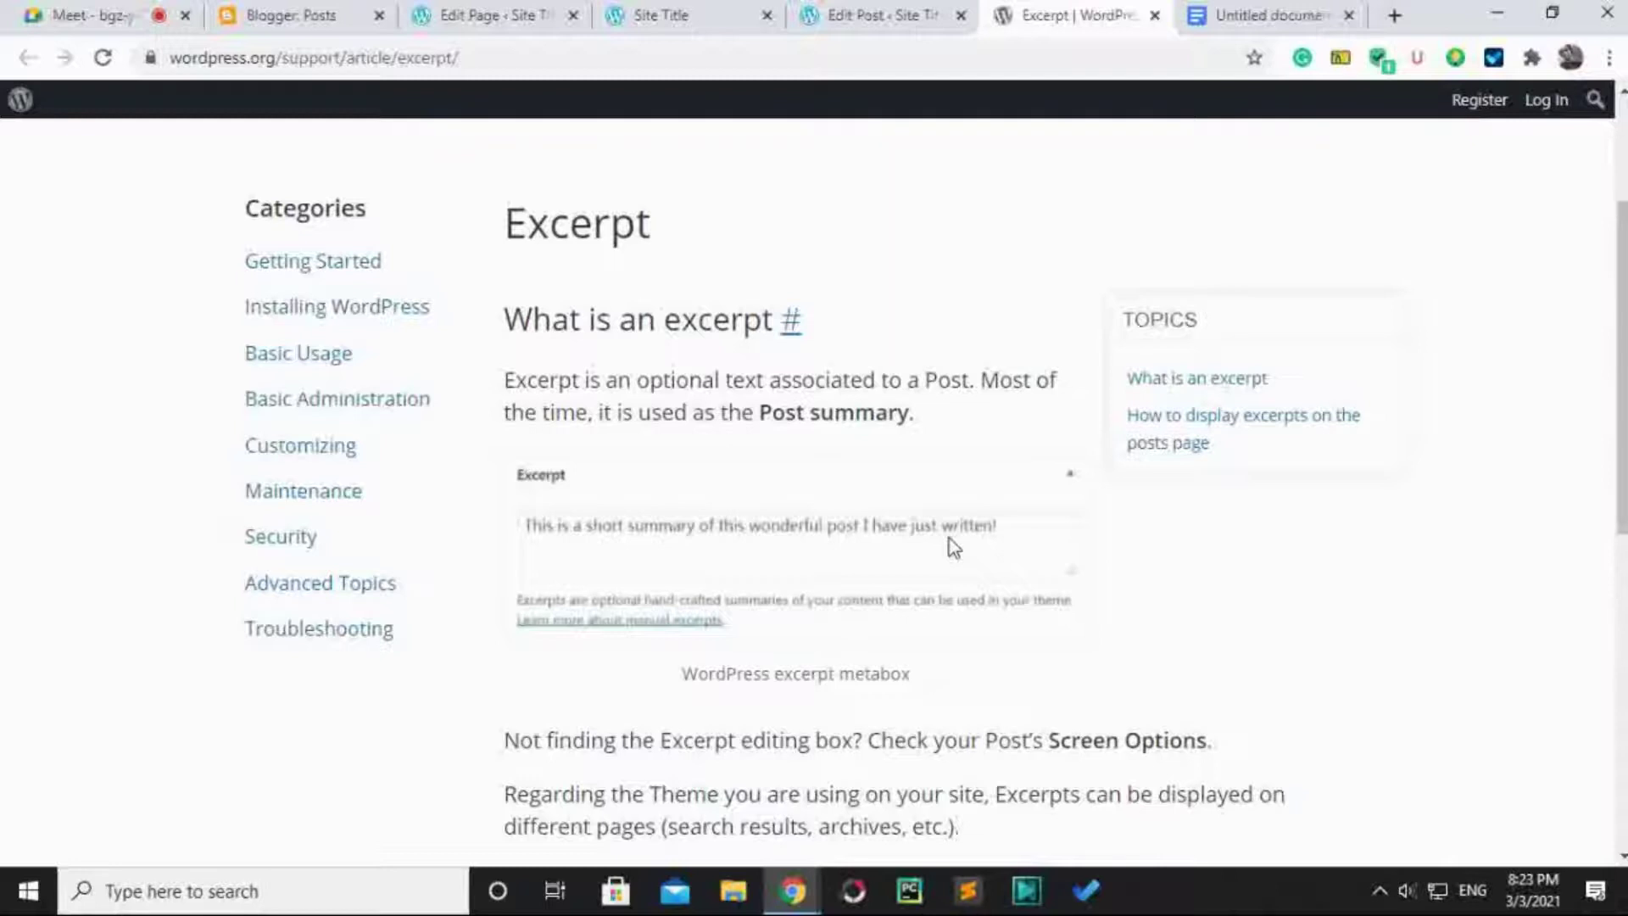
# Return to the post being edited and disallow pingbacks and trackbacks in its discussion settings.
pyautogui.click(876, 11)
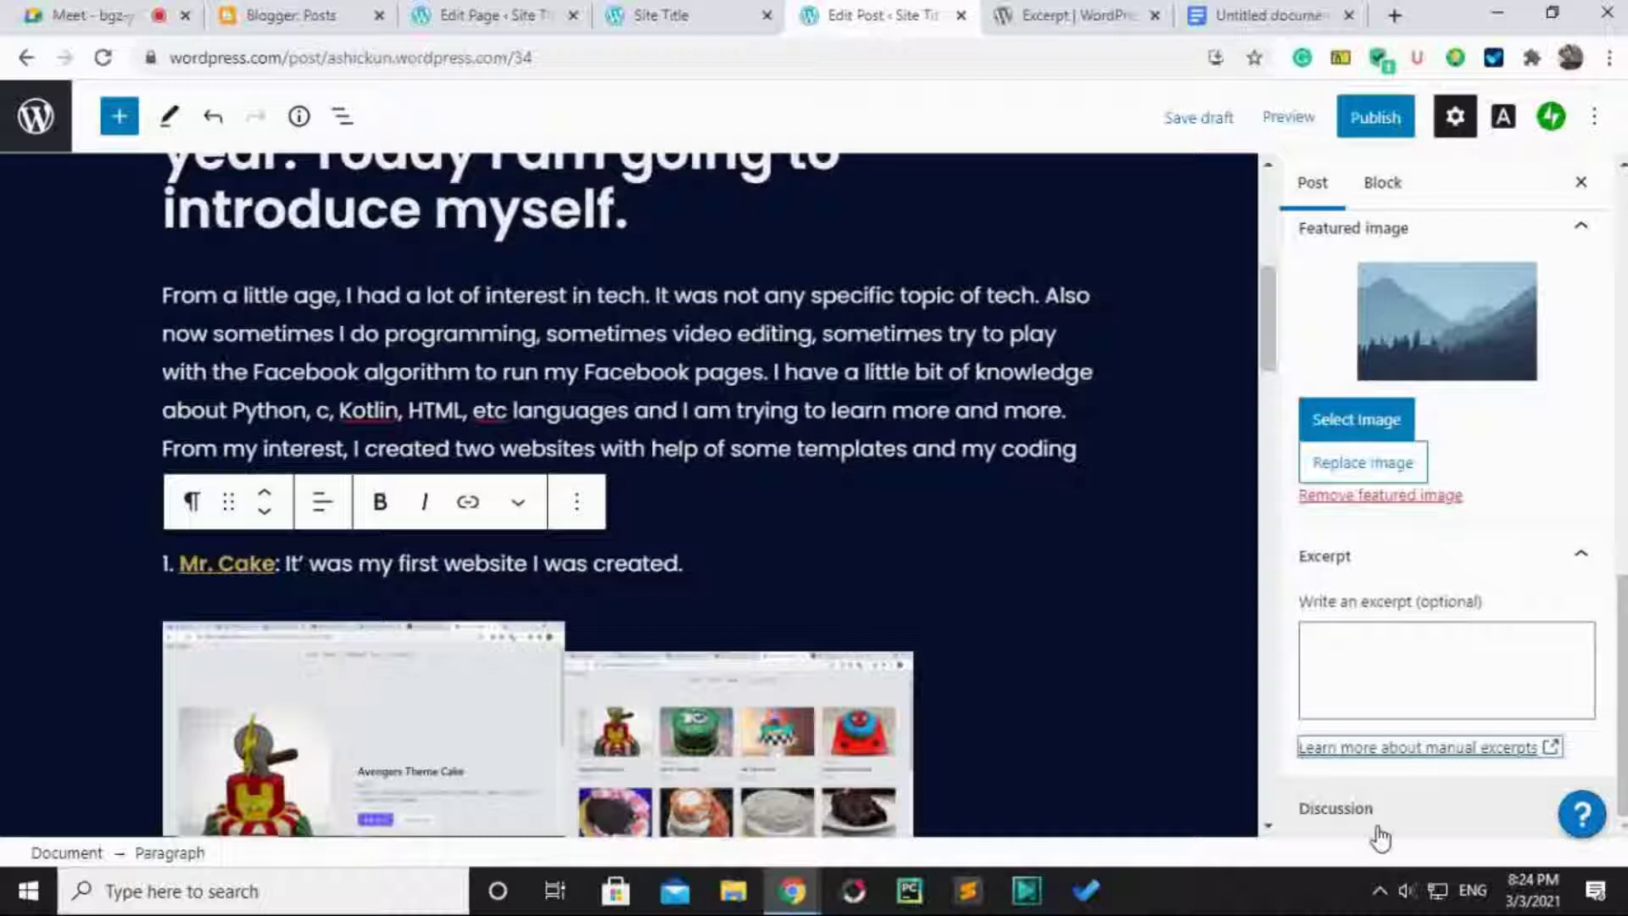
pyautogui.click(1373, 676)
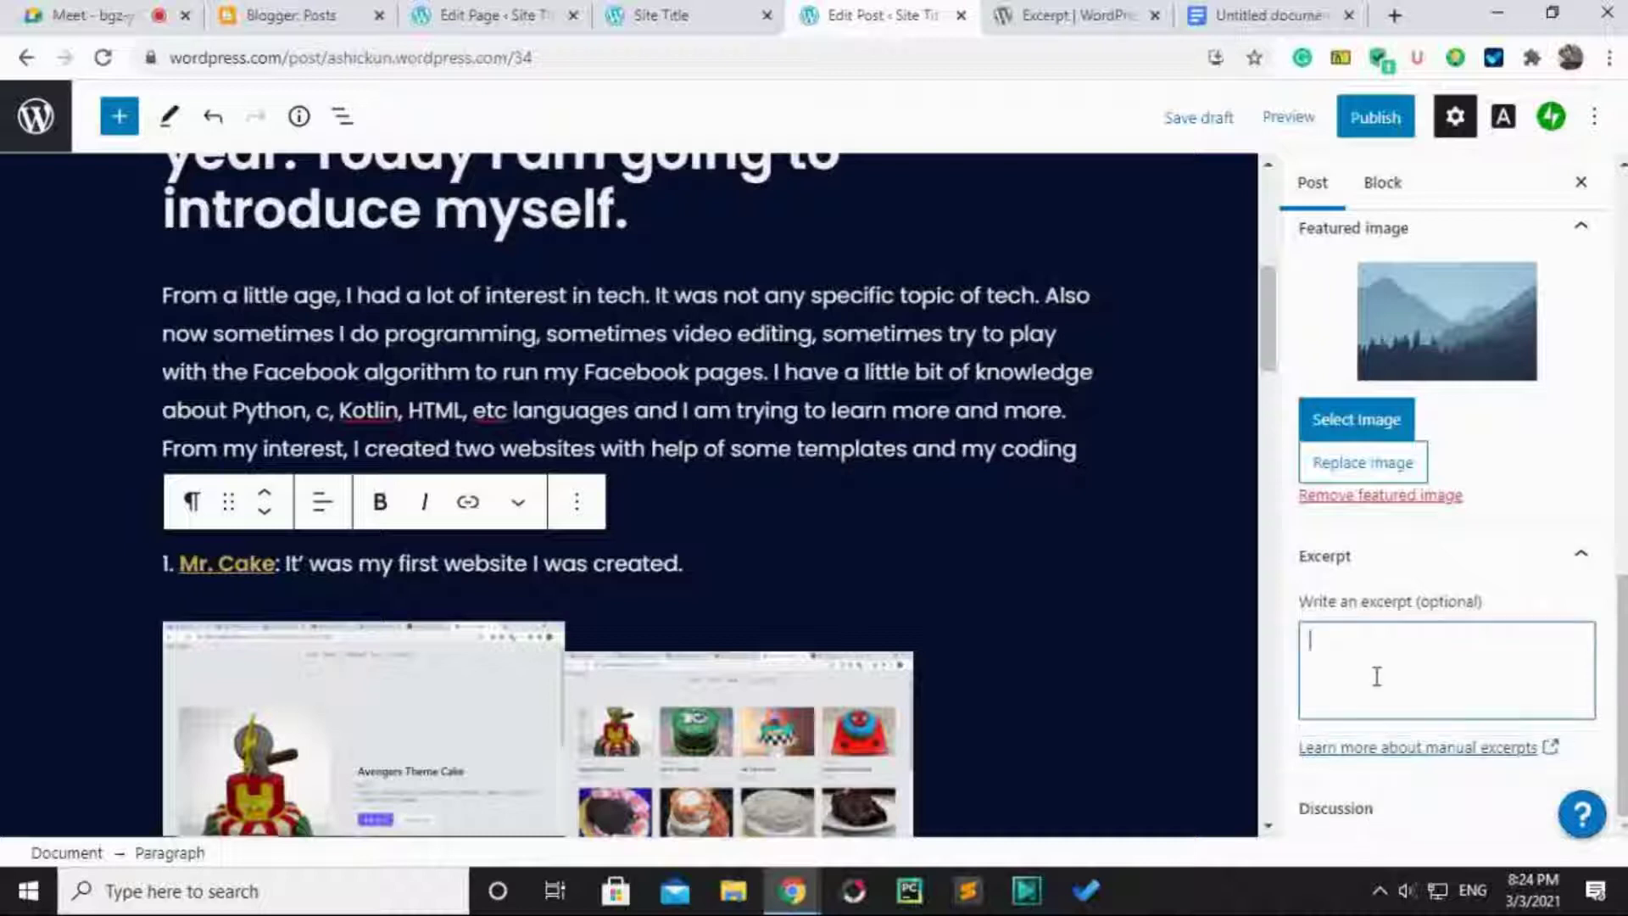
pyautogui.click(1390, 816)
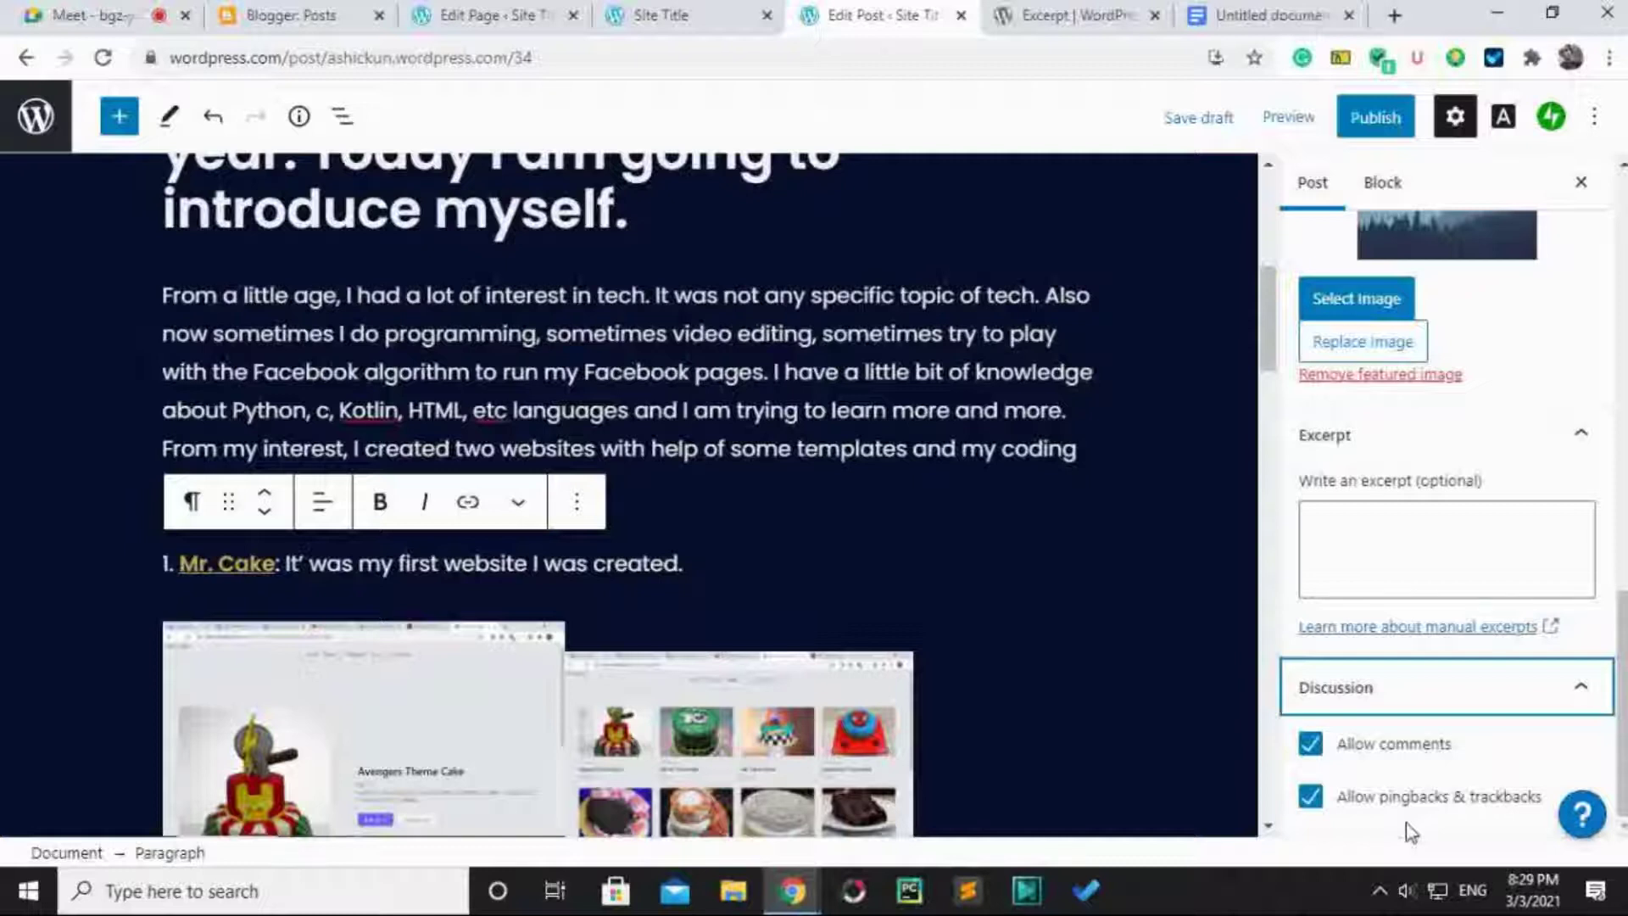
pyautogui.click(1310, 796)
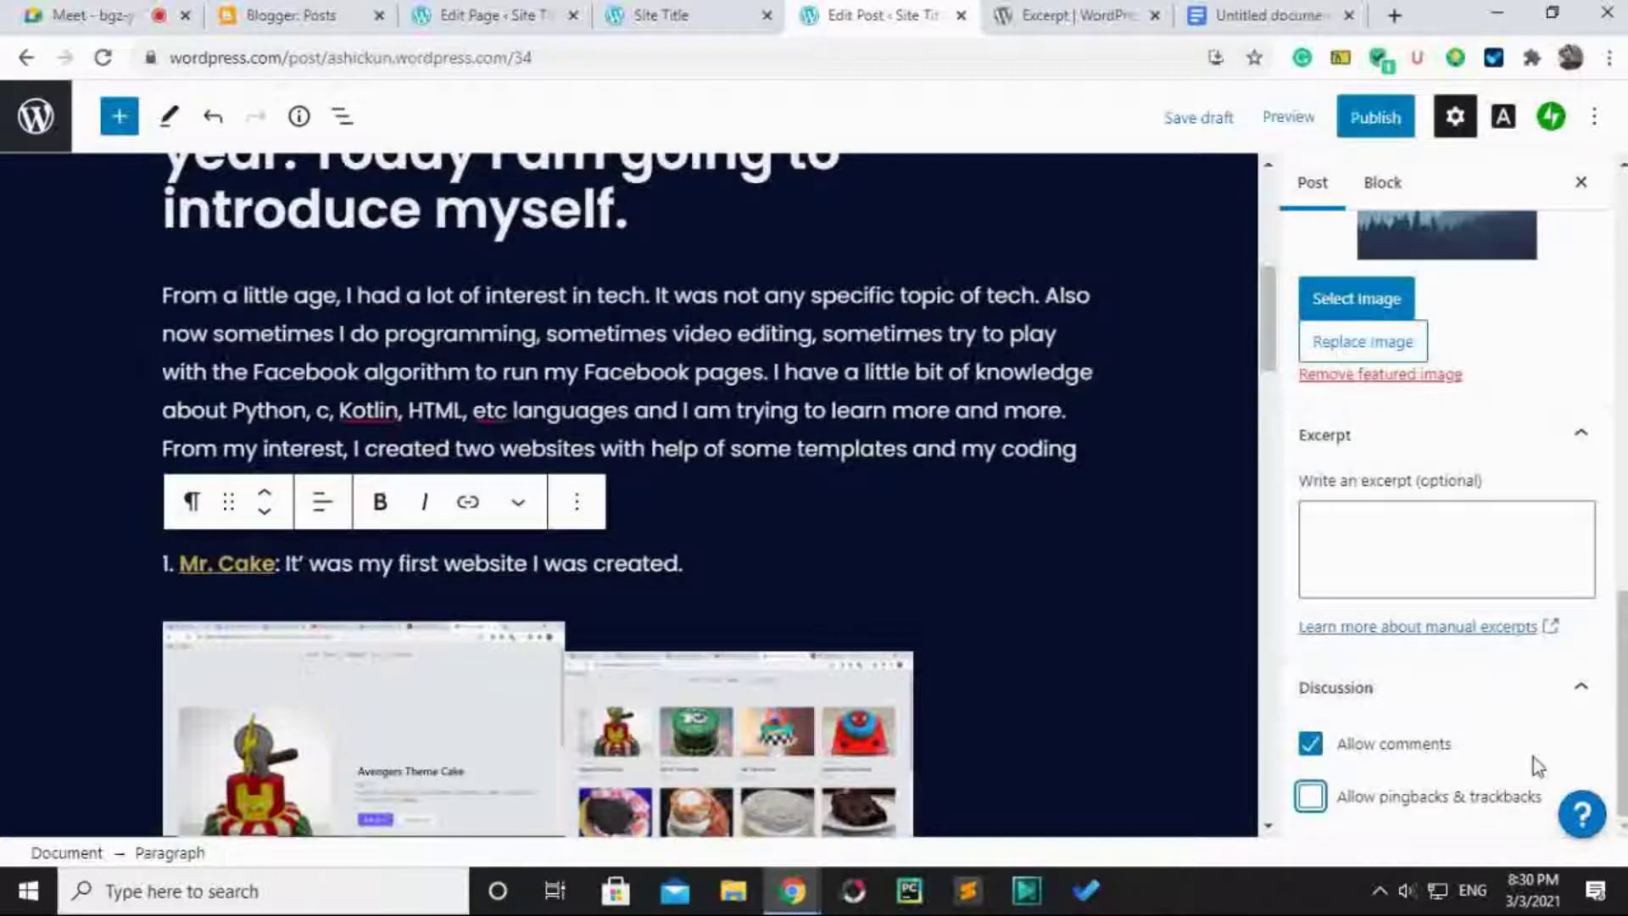
pyautogui.click(1579, 685)
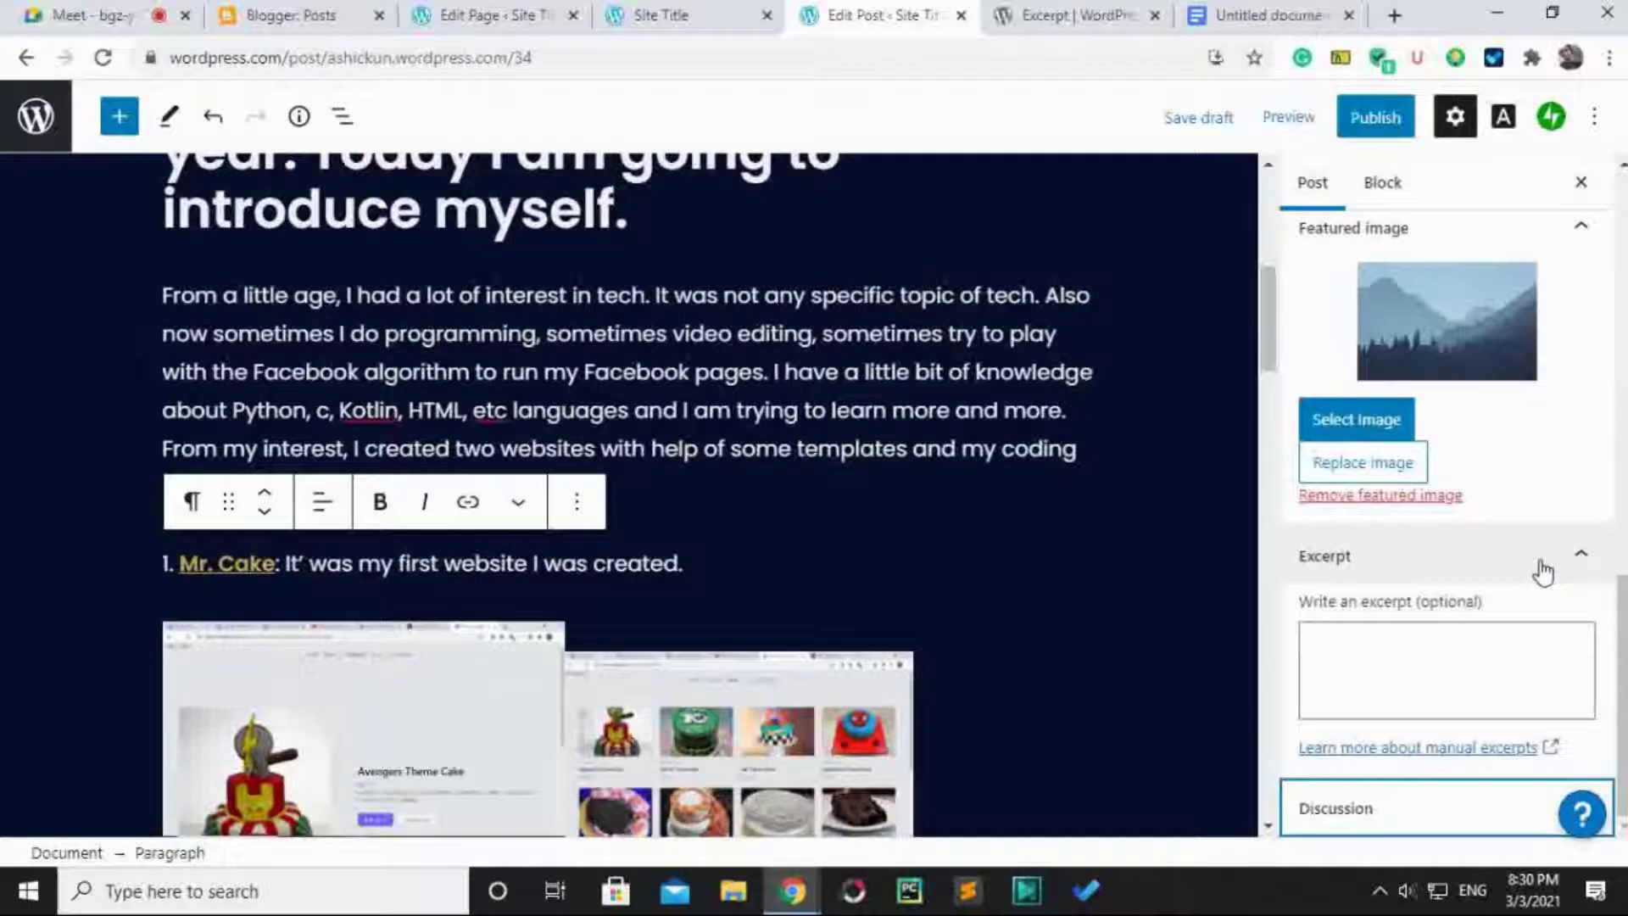
# Inspect the inline width setting of the two website screenshots beneath the first Mr. Cake entry.
pyautogui.scroll(1, 1541, 571)
pyautogui.scroll(-1, 1527, 570)
pyautogui.scroll(1, 1523, 571)
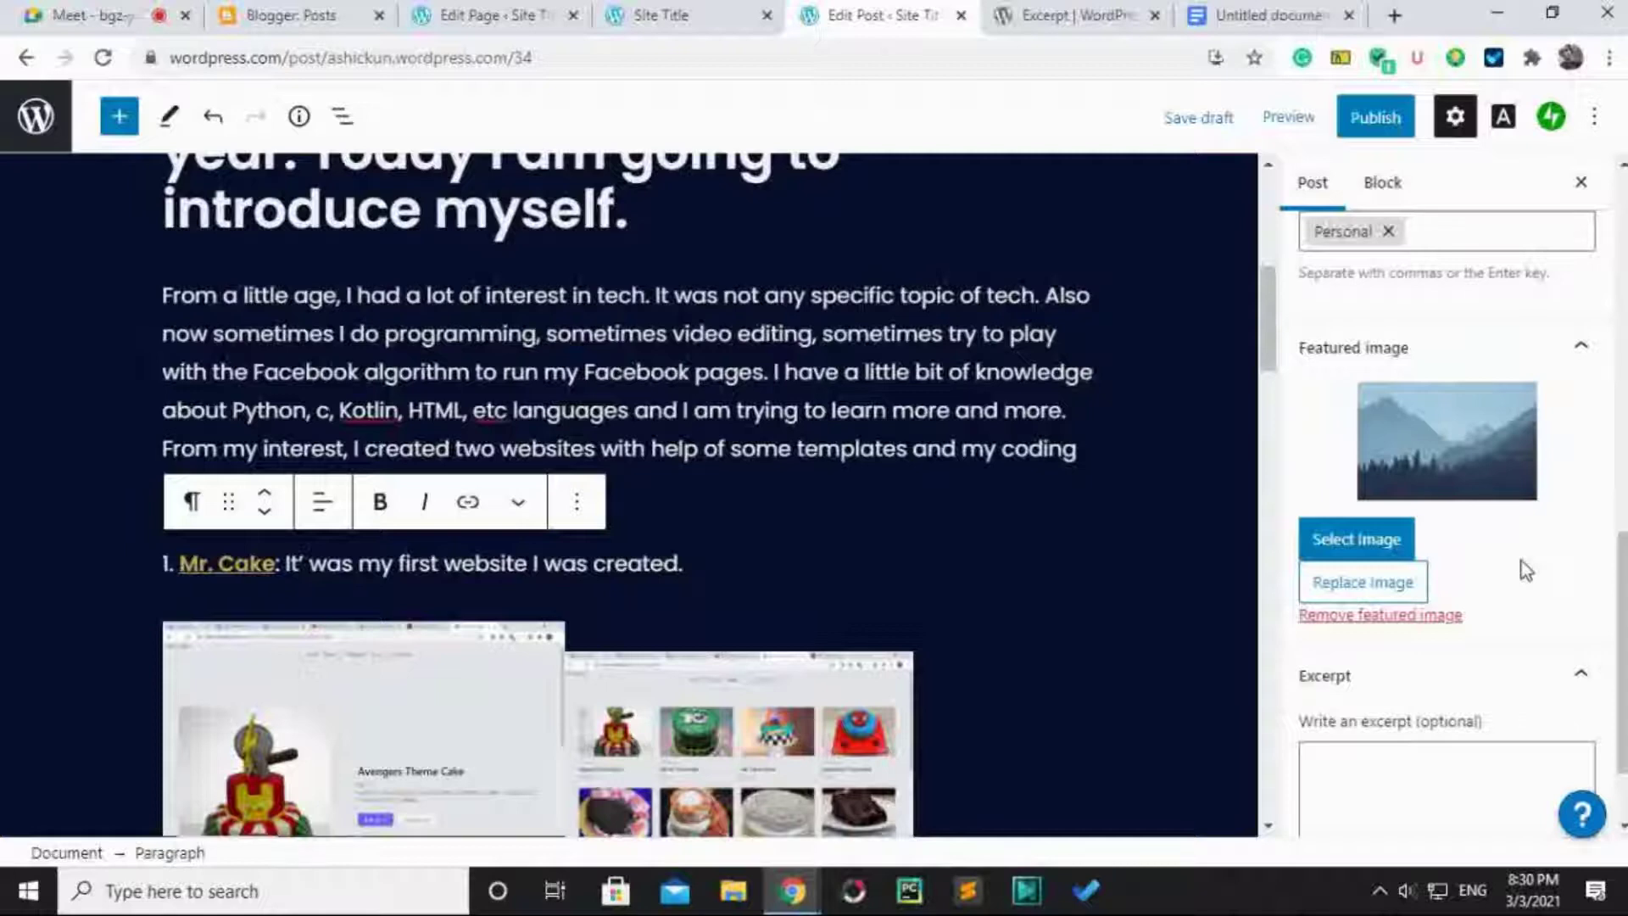
pyautogui.scroll(-3, 770, 744)
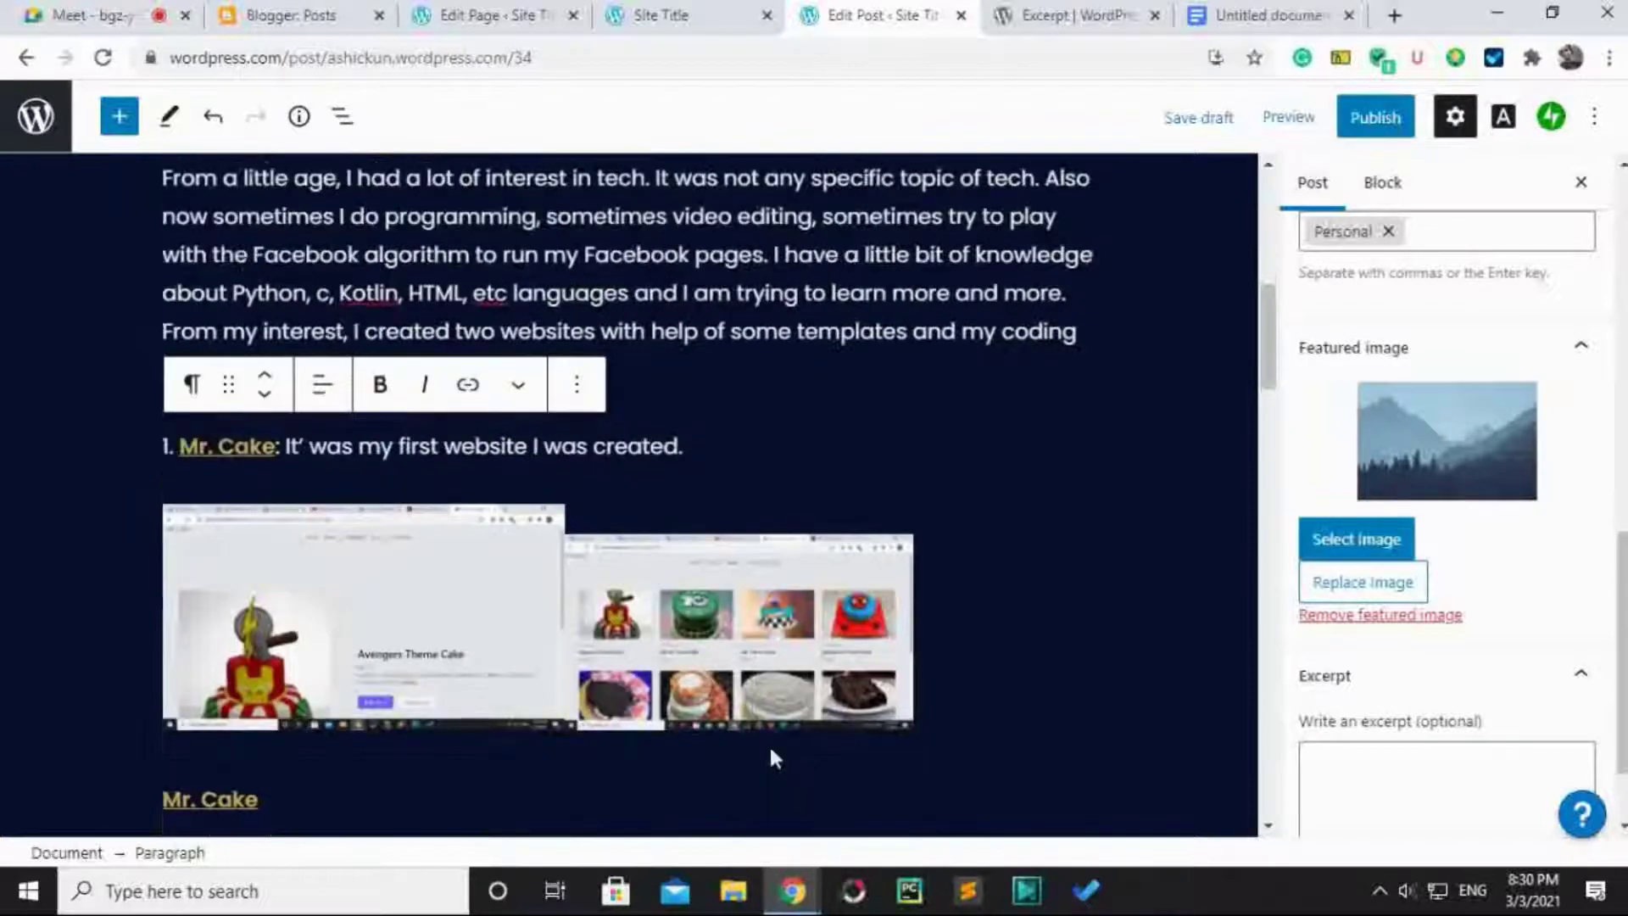
pyautogui.click(436, 492)
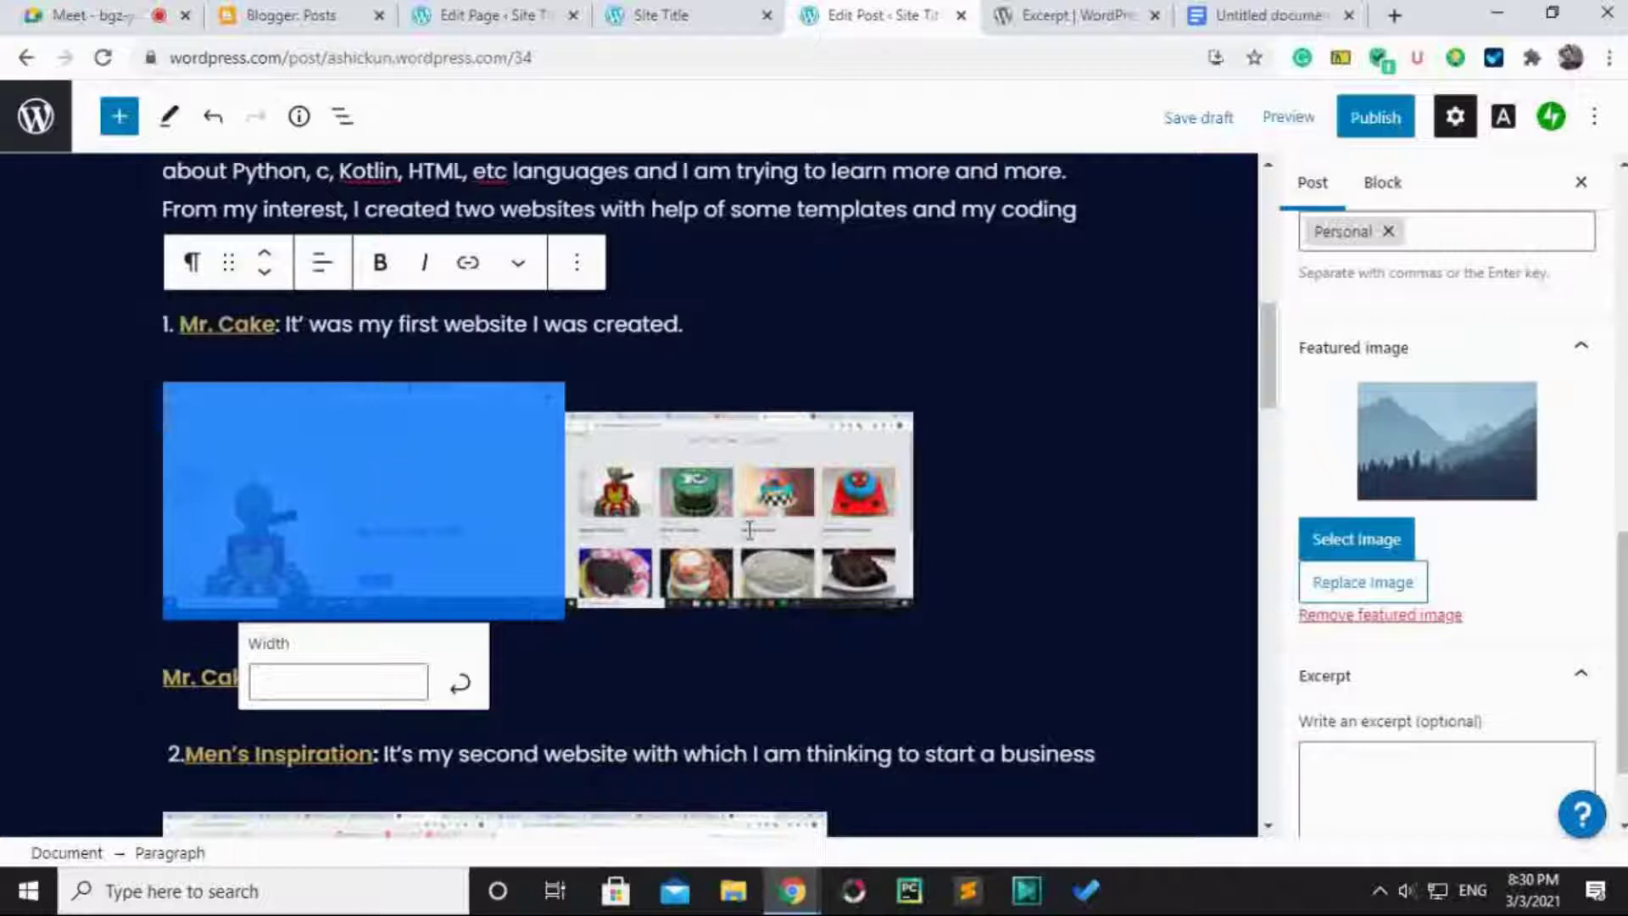
pyautogui.click(783, 545)
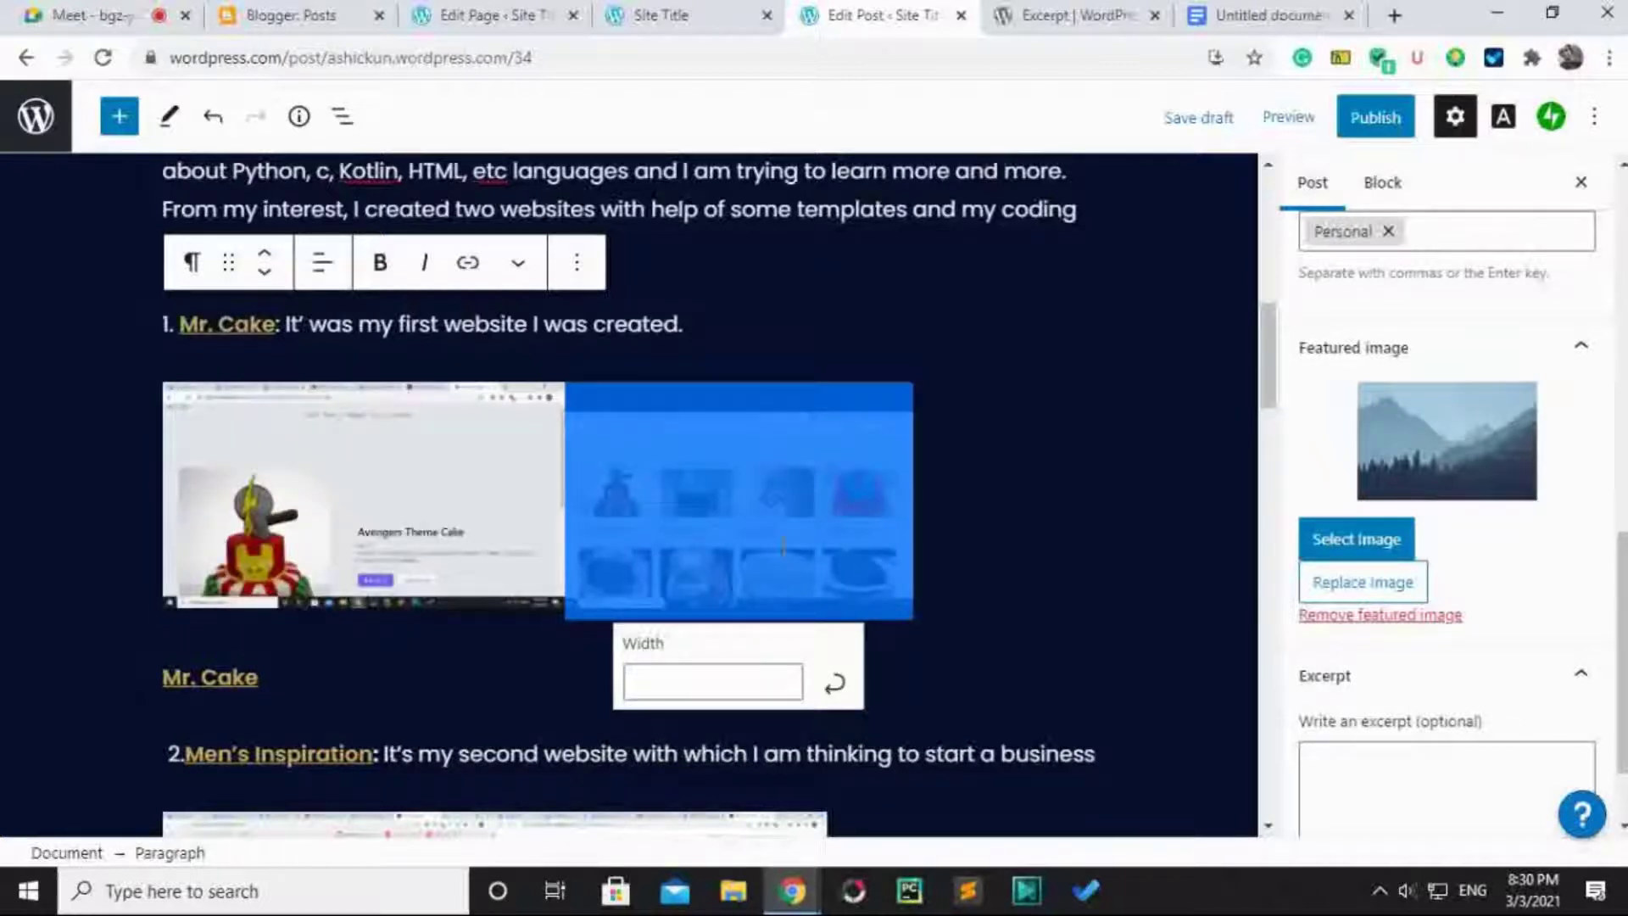
pyautogui.click(702, 681)
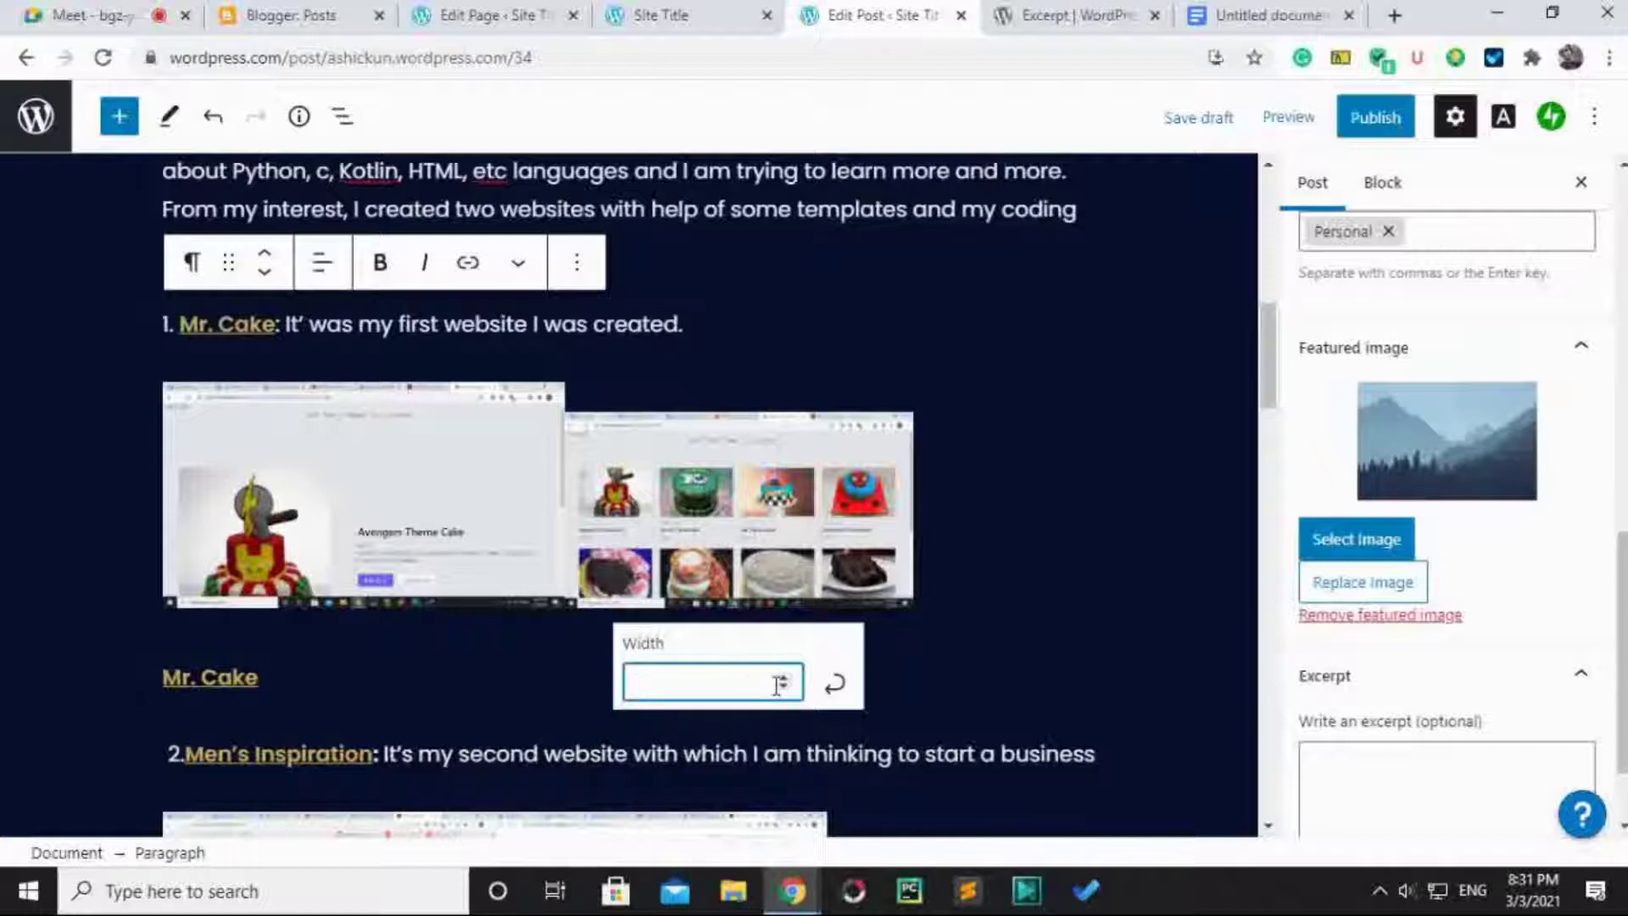
# Link the second Mr. Cake screenshot, the cake gallery, to google.com and have the link open in a new tab.
pyautogui.click(780, 540)
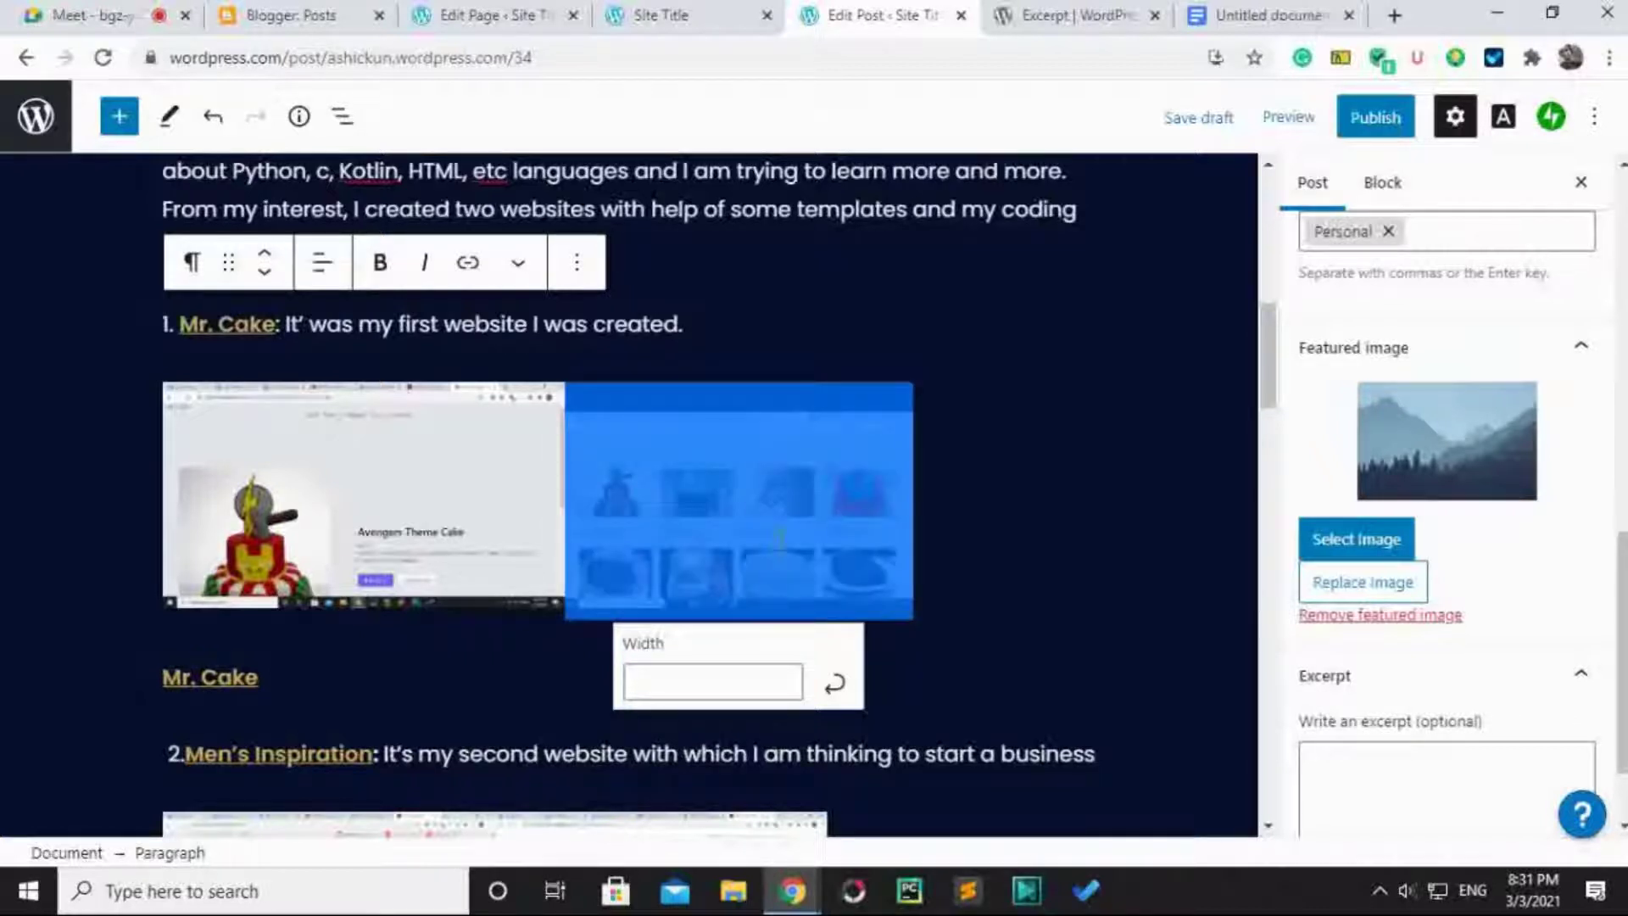
pyautogui.click(468, 264)
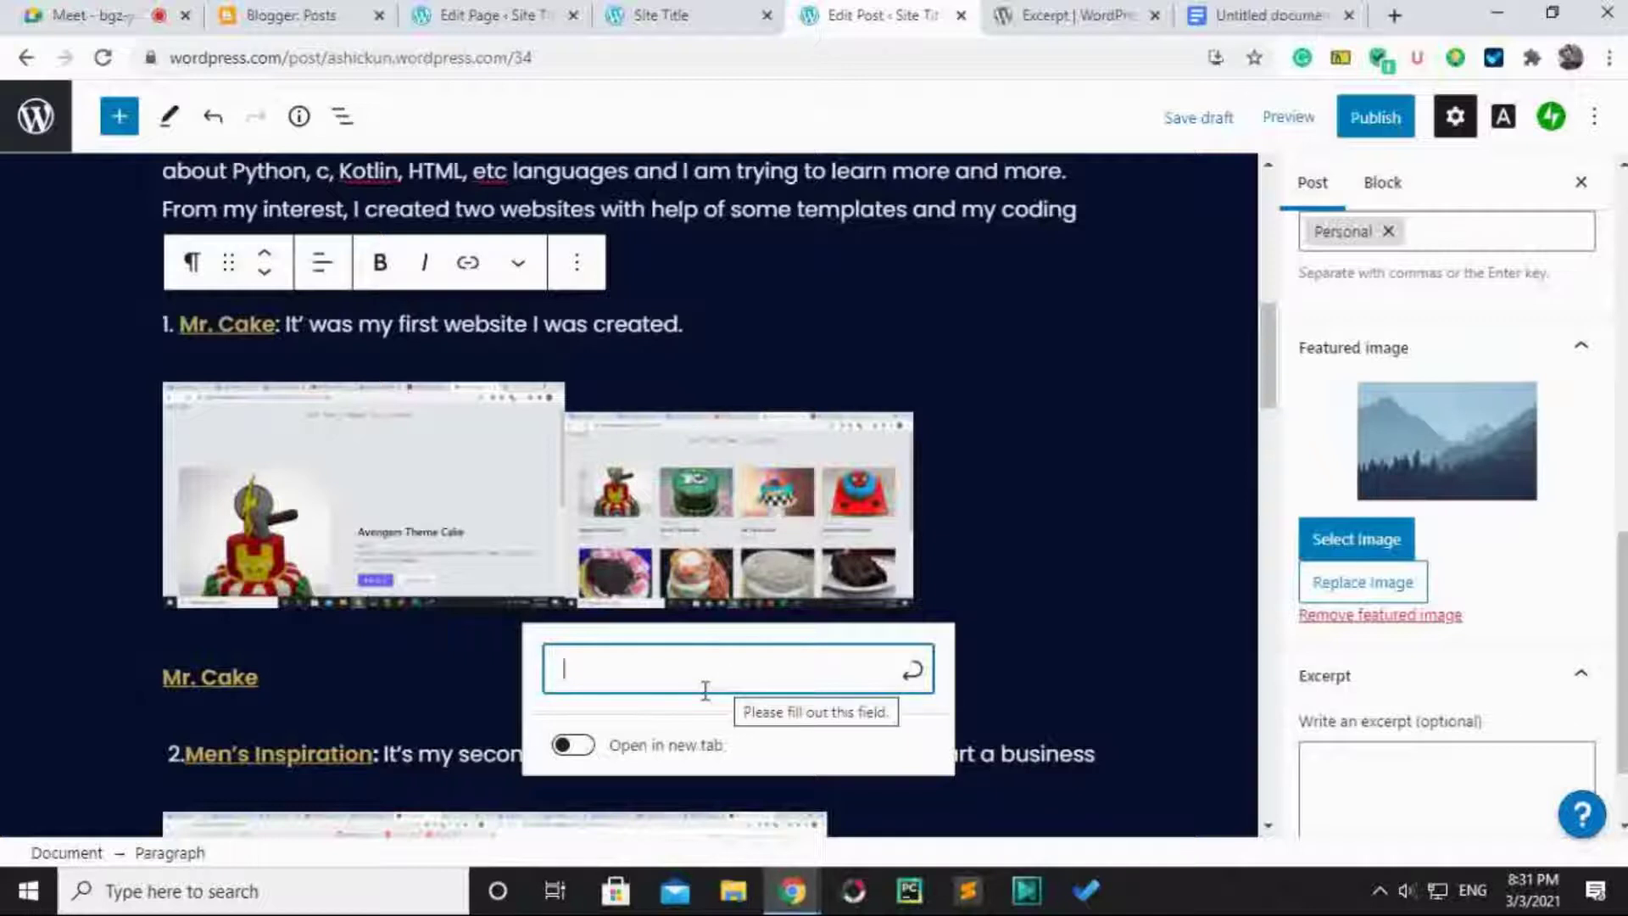
pyautogui.write('goog')
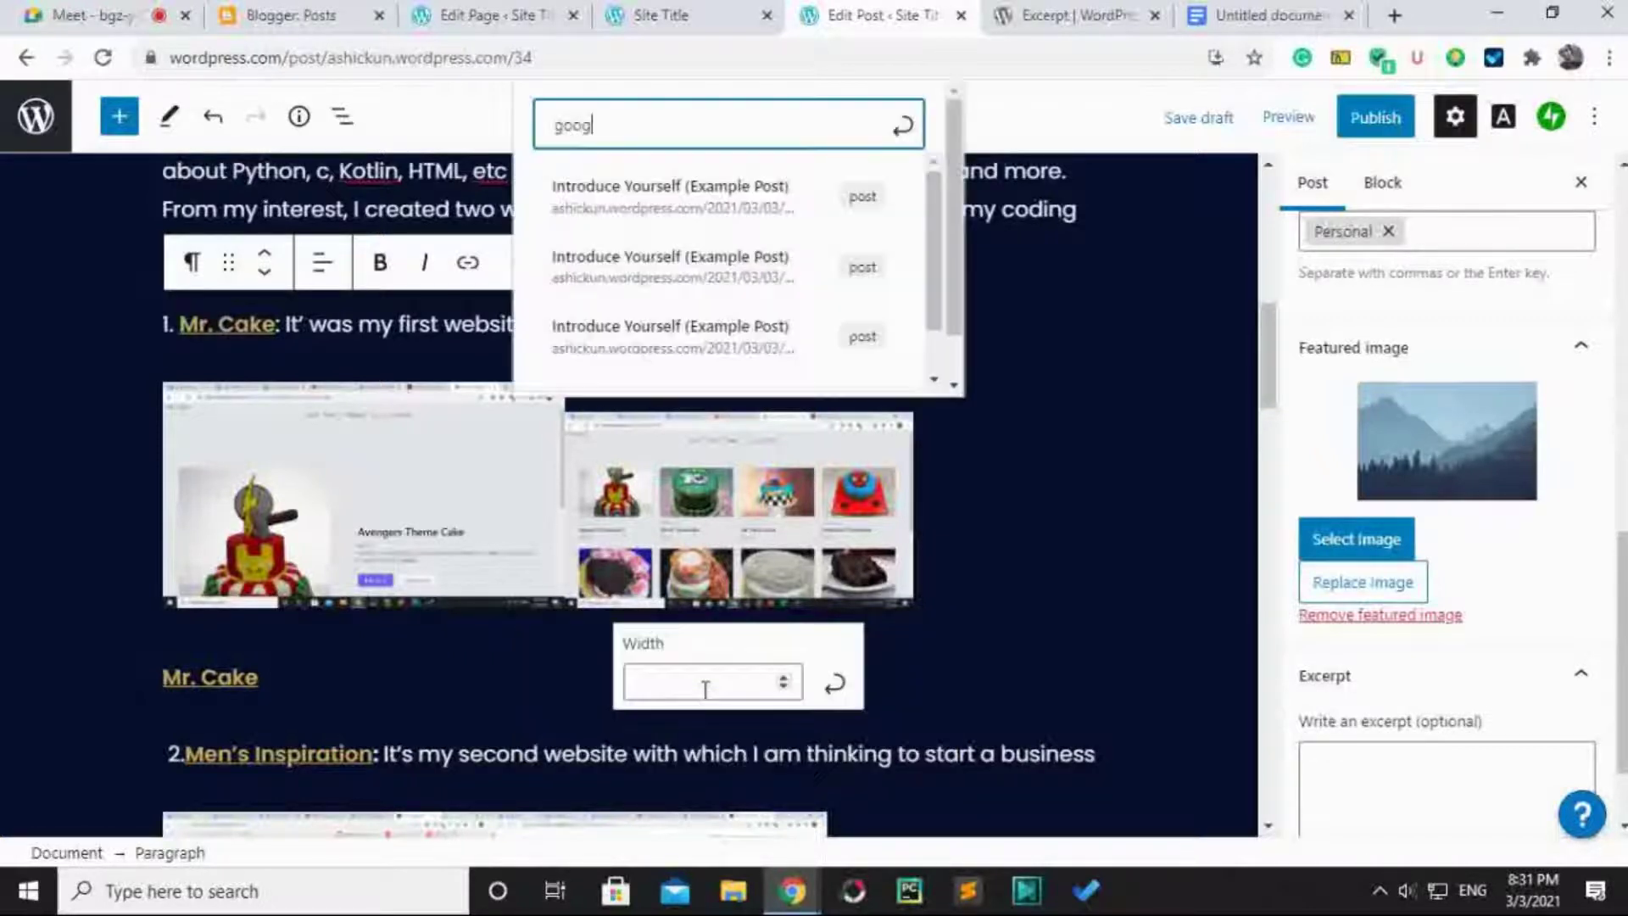
pyautogui.write('le')
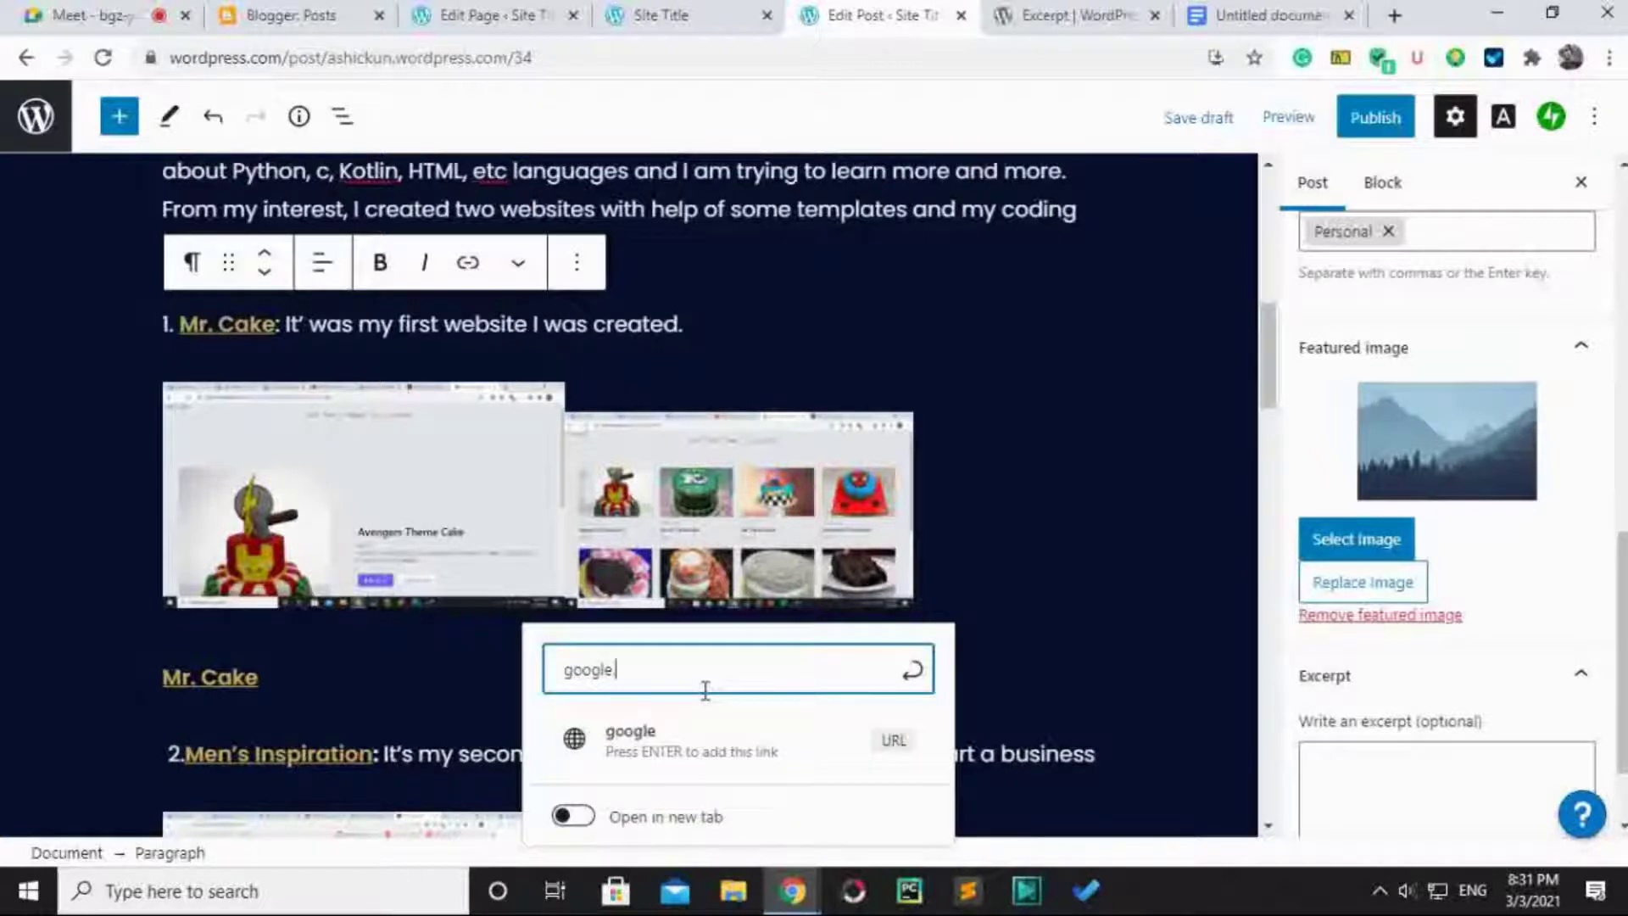
pyautogui.write('.com')
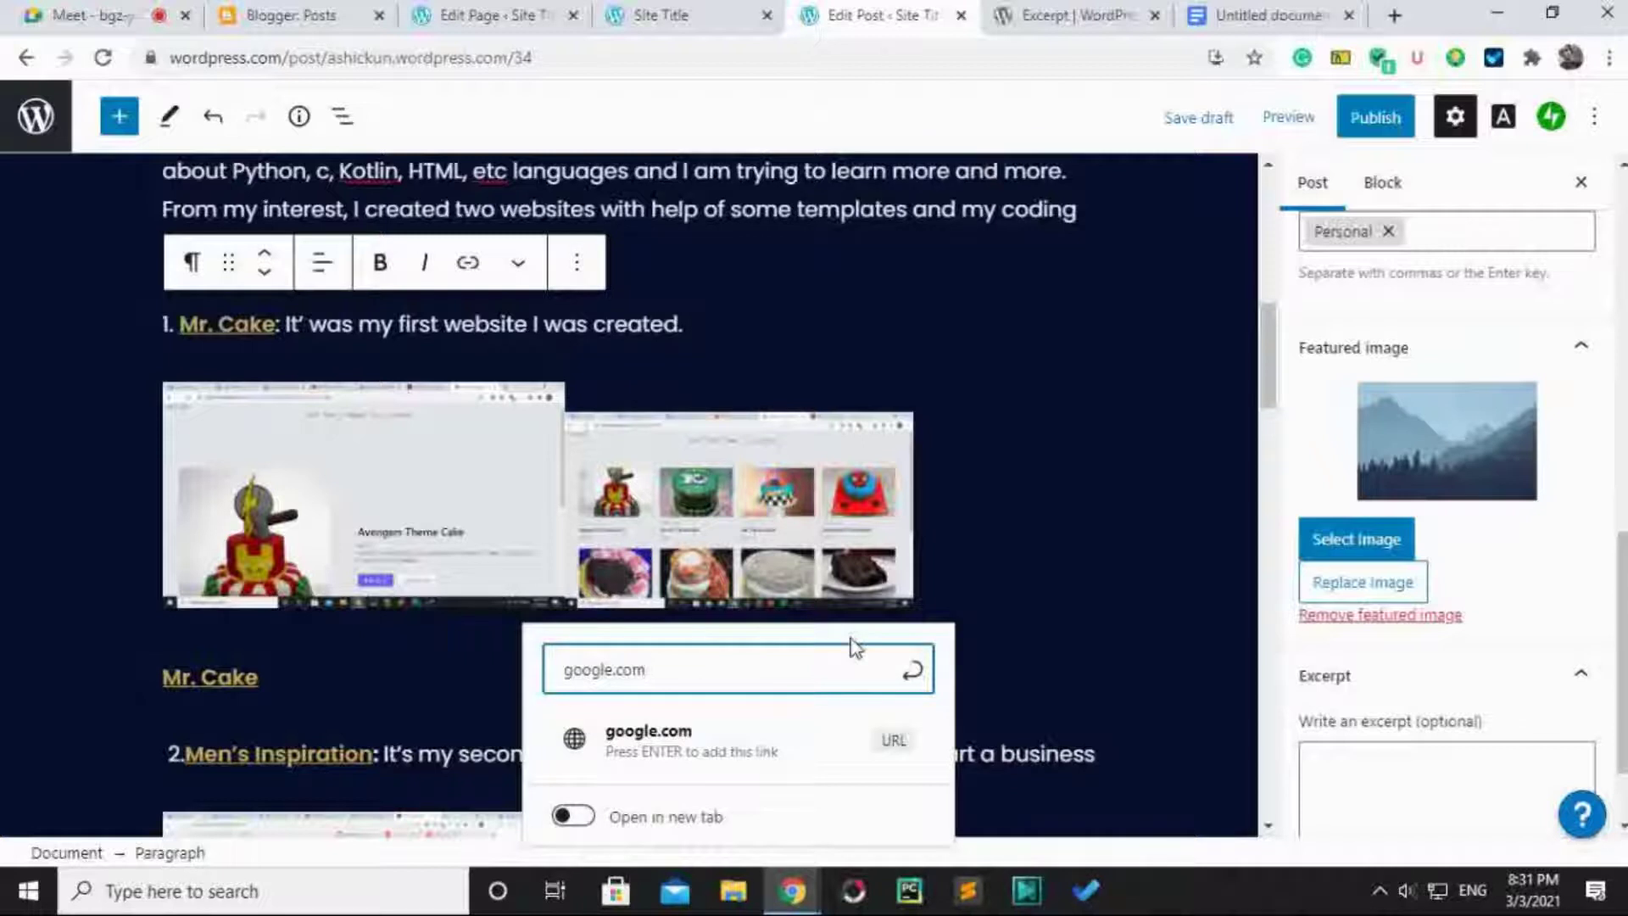
pyautogui.click(574, 816)
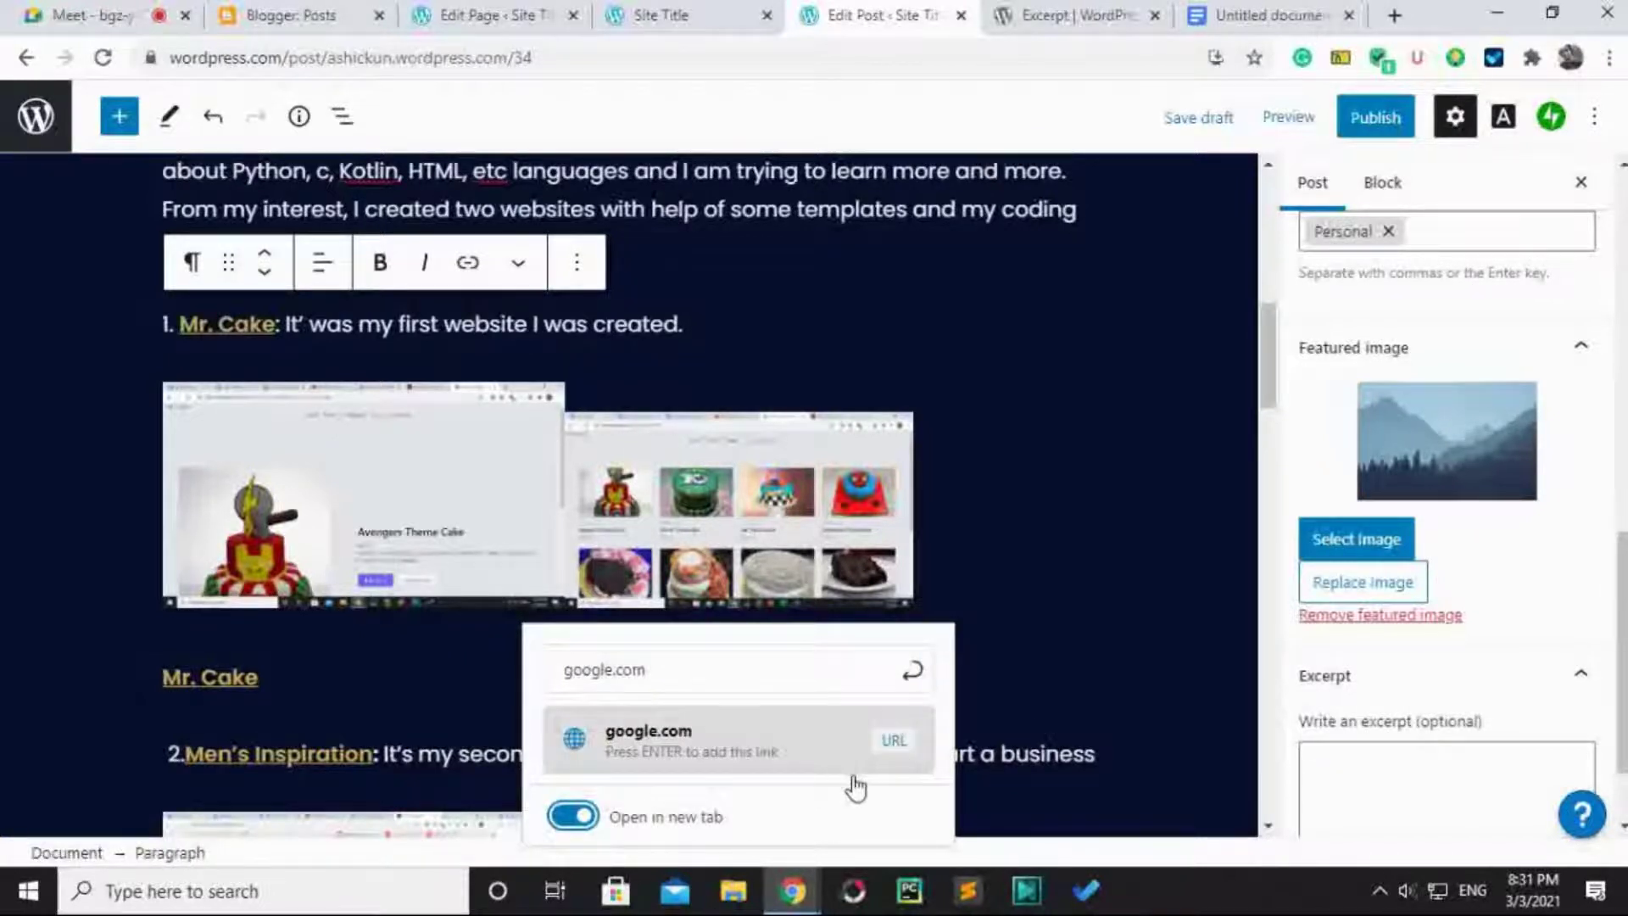
pyautogui.click(774, 752)
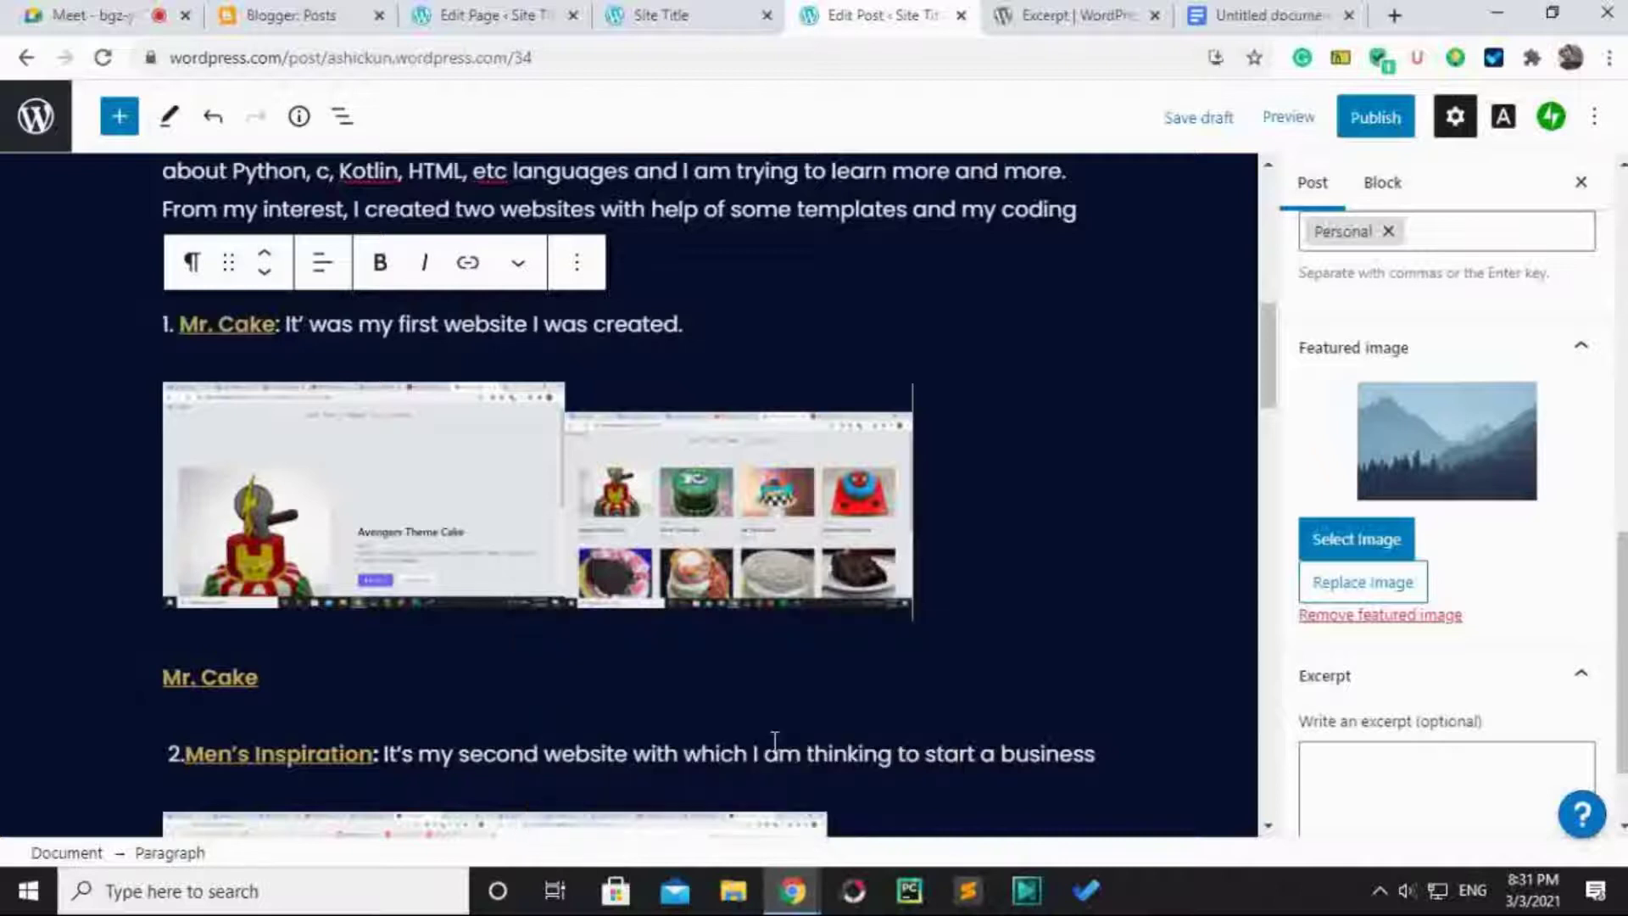
pyautogui.click(814, 557)
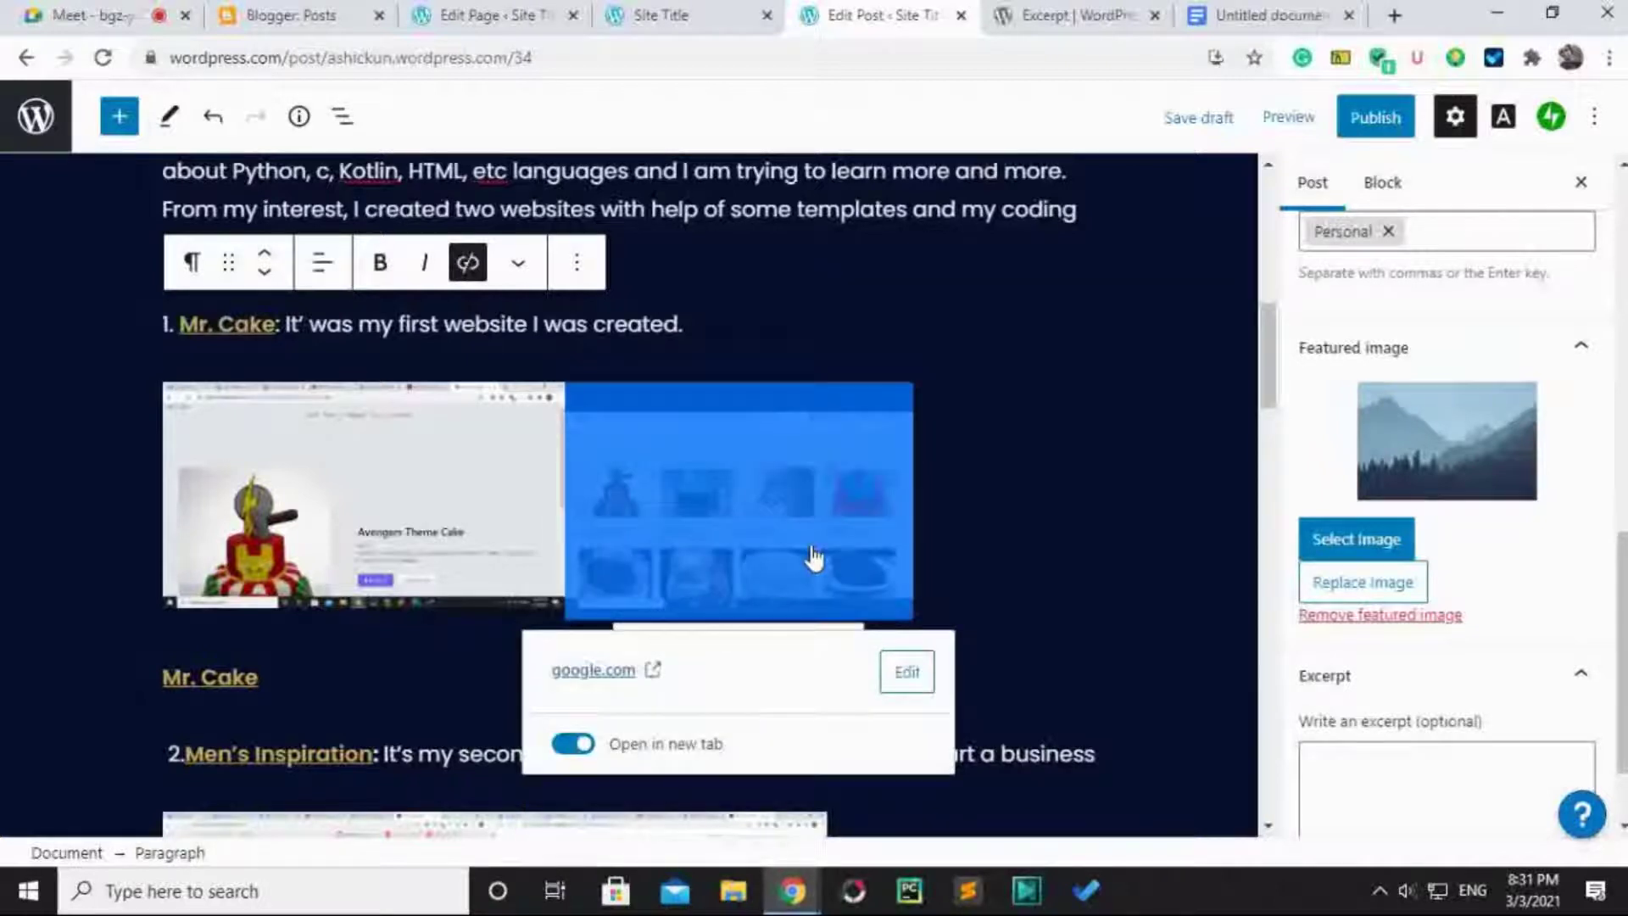
pyautogui.click(970, 487)
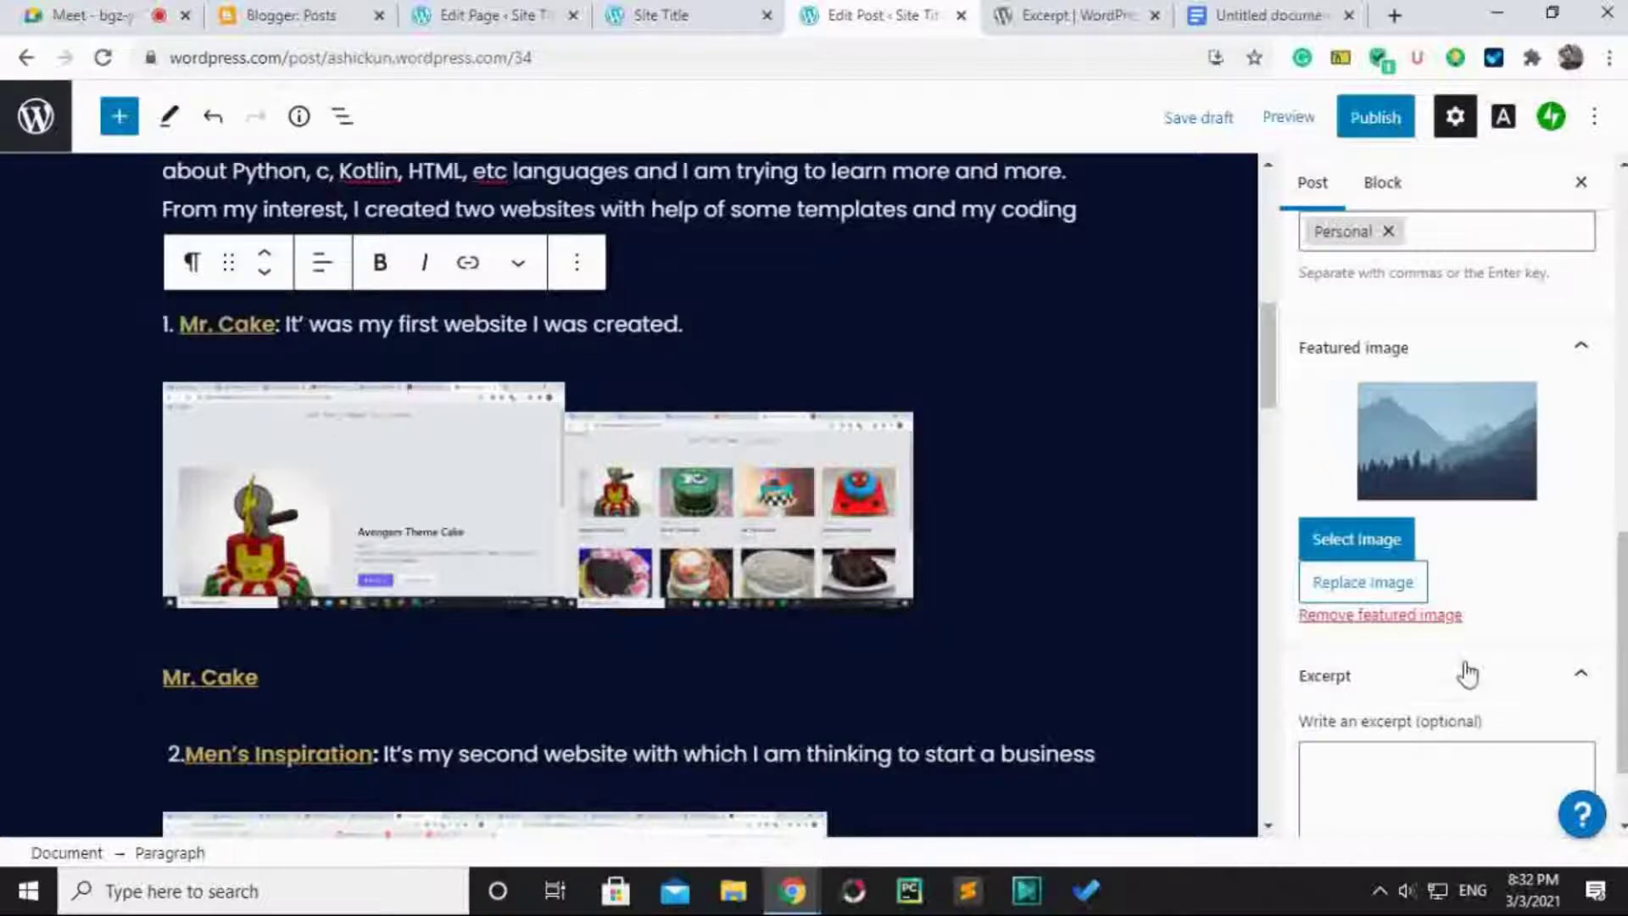
# Start publishing the post and review the visibility, publish date and sharing options in the pre-publish checks.
pyautogui.click(1365, 123)
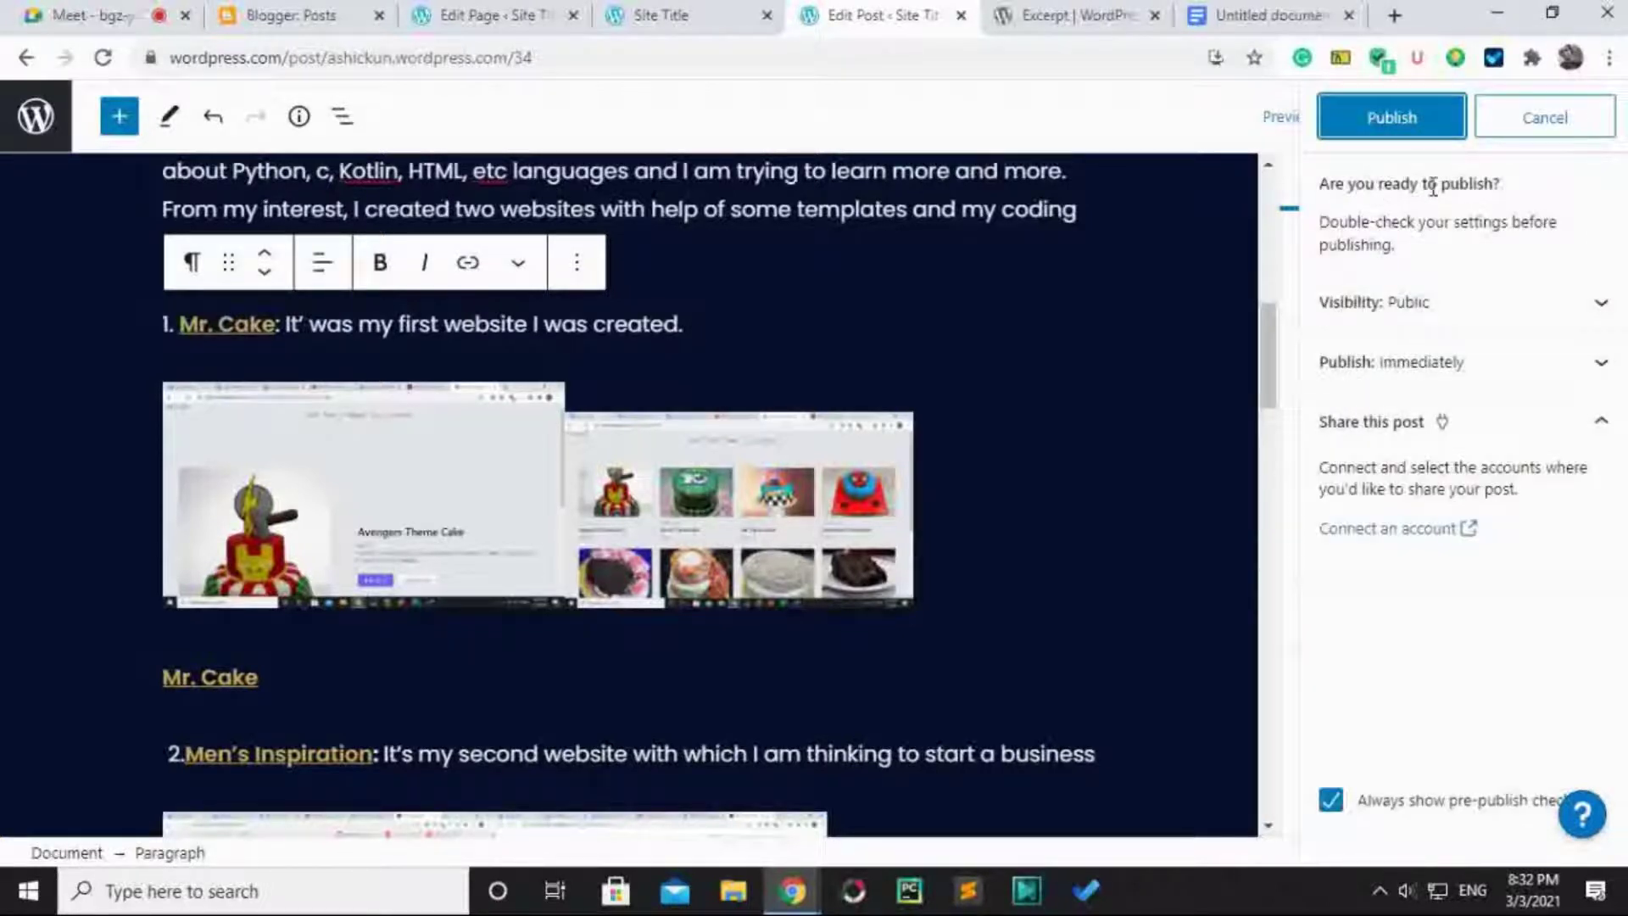
pyautogui.moveTo(1351, 221); pyautogui.dragTo(1504, 221)
pyautogui.click(1507, 221)
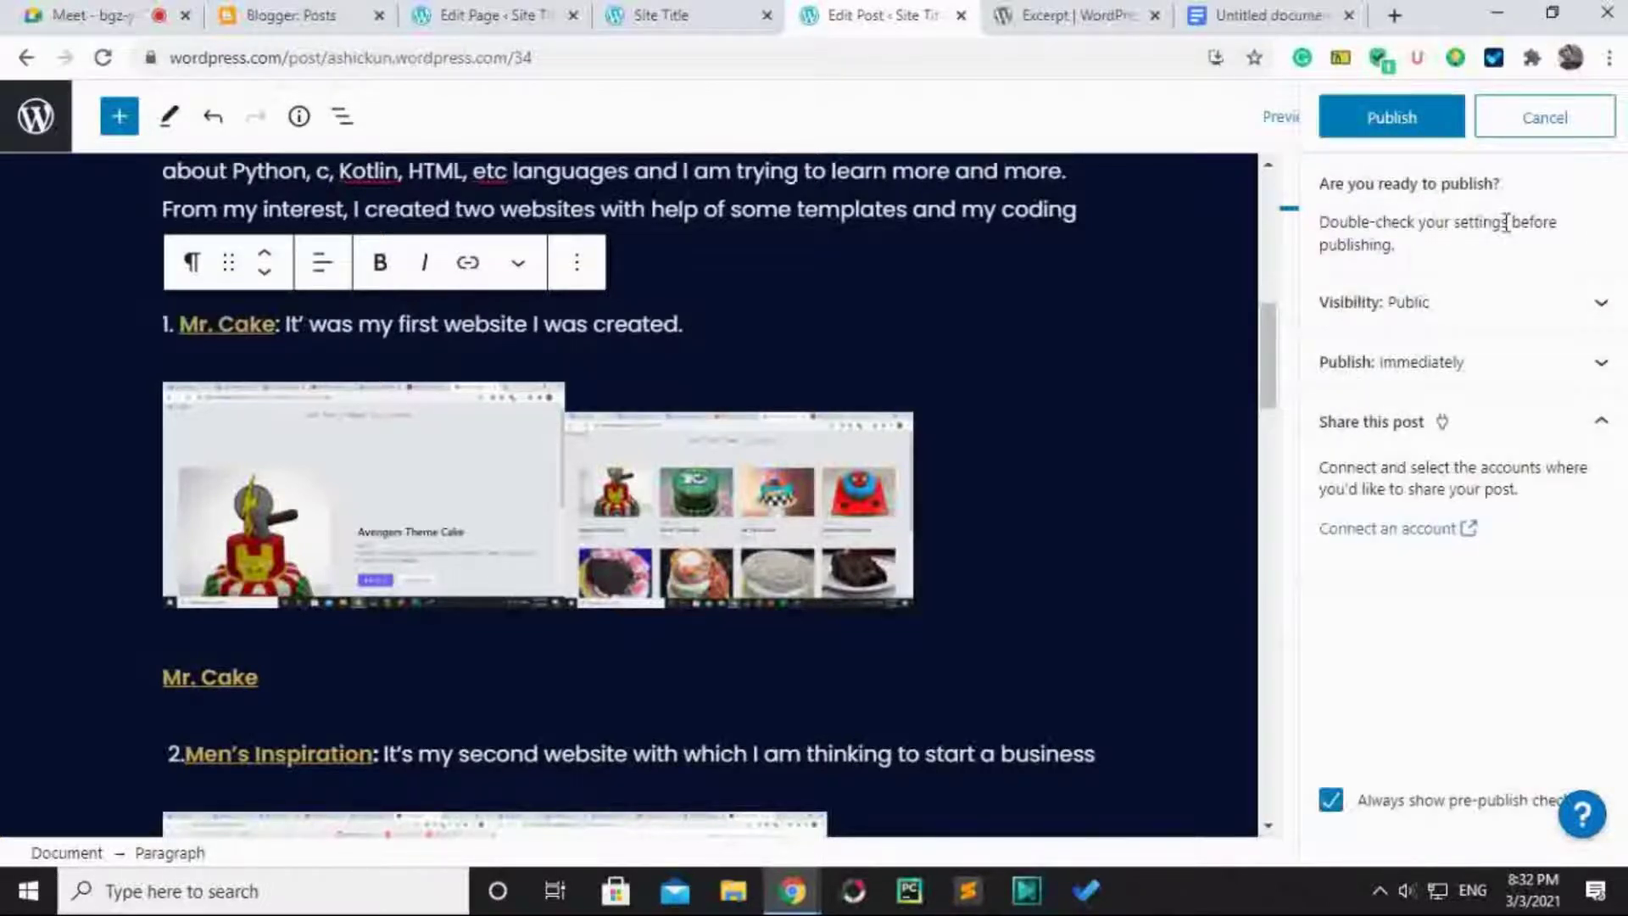
pyautogui.click(1422, 318)
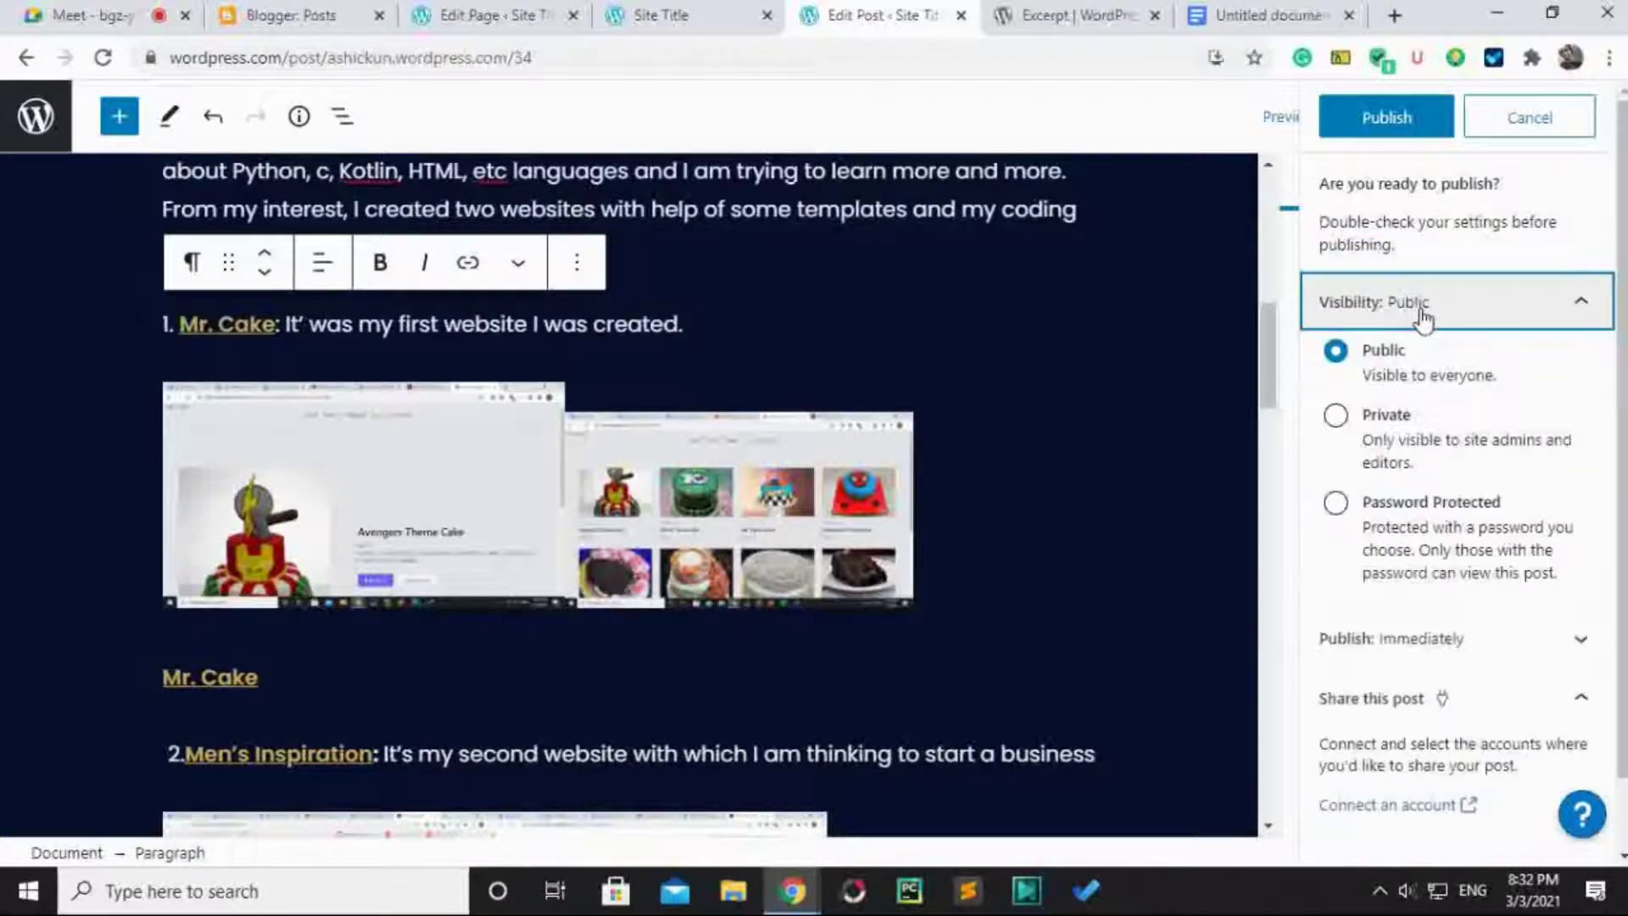
pyautogui.click(1421, 318)
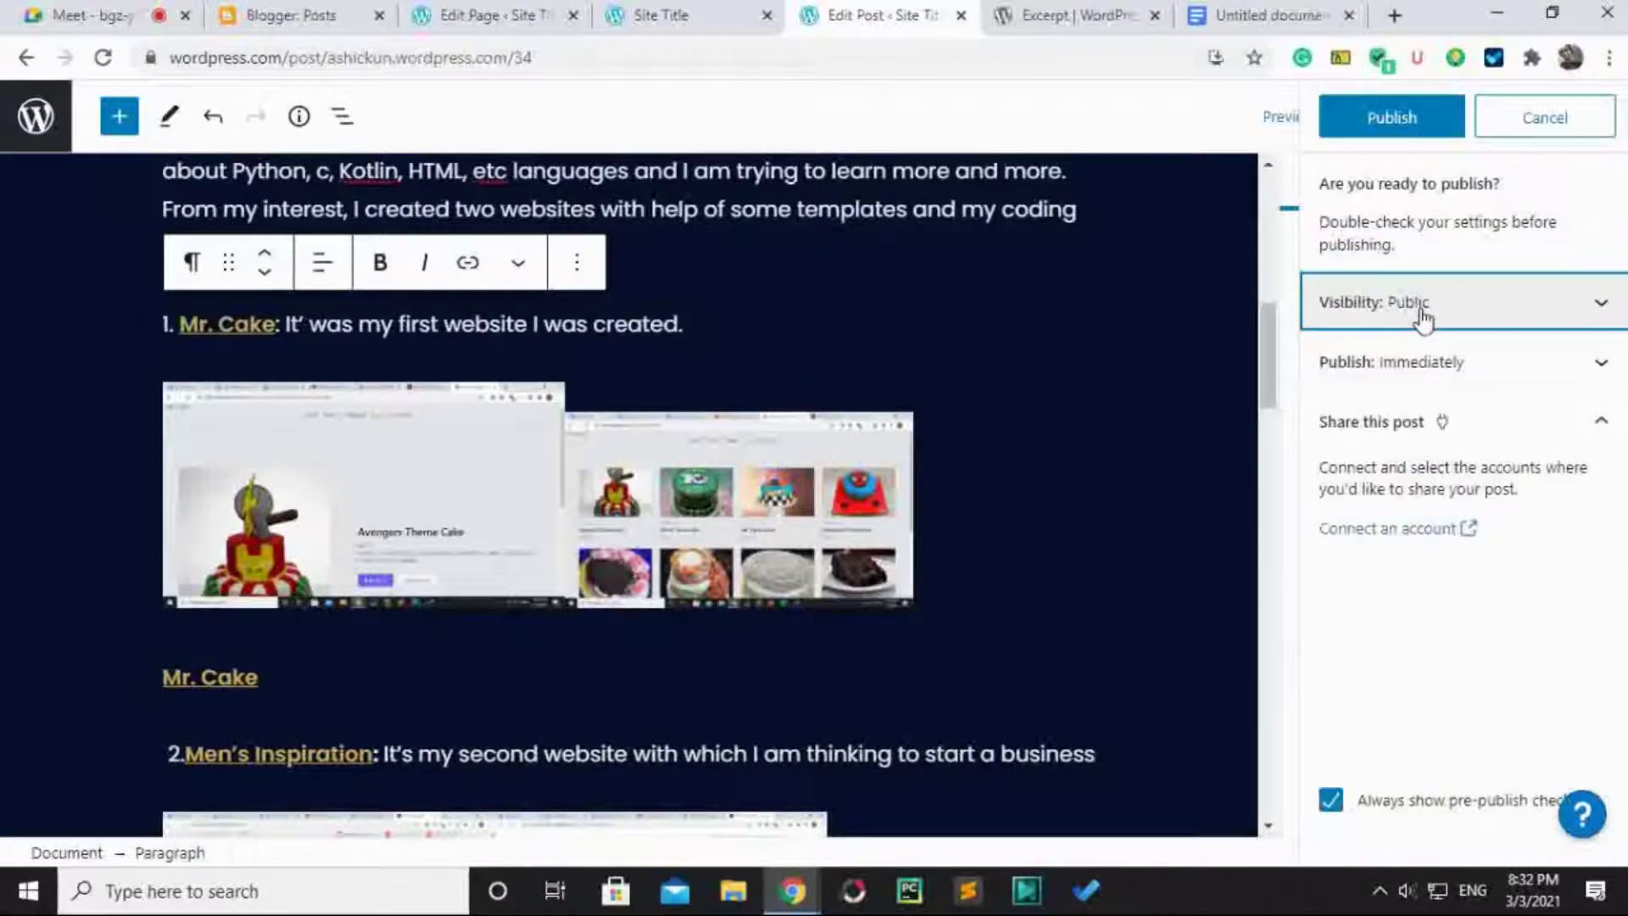
pyautogui.click(1429, 379)
pyautogui.scroll(-1, 1428, 379)
pyautogui.click(1451, 254)
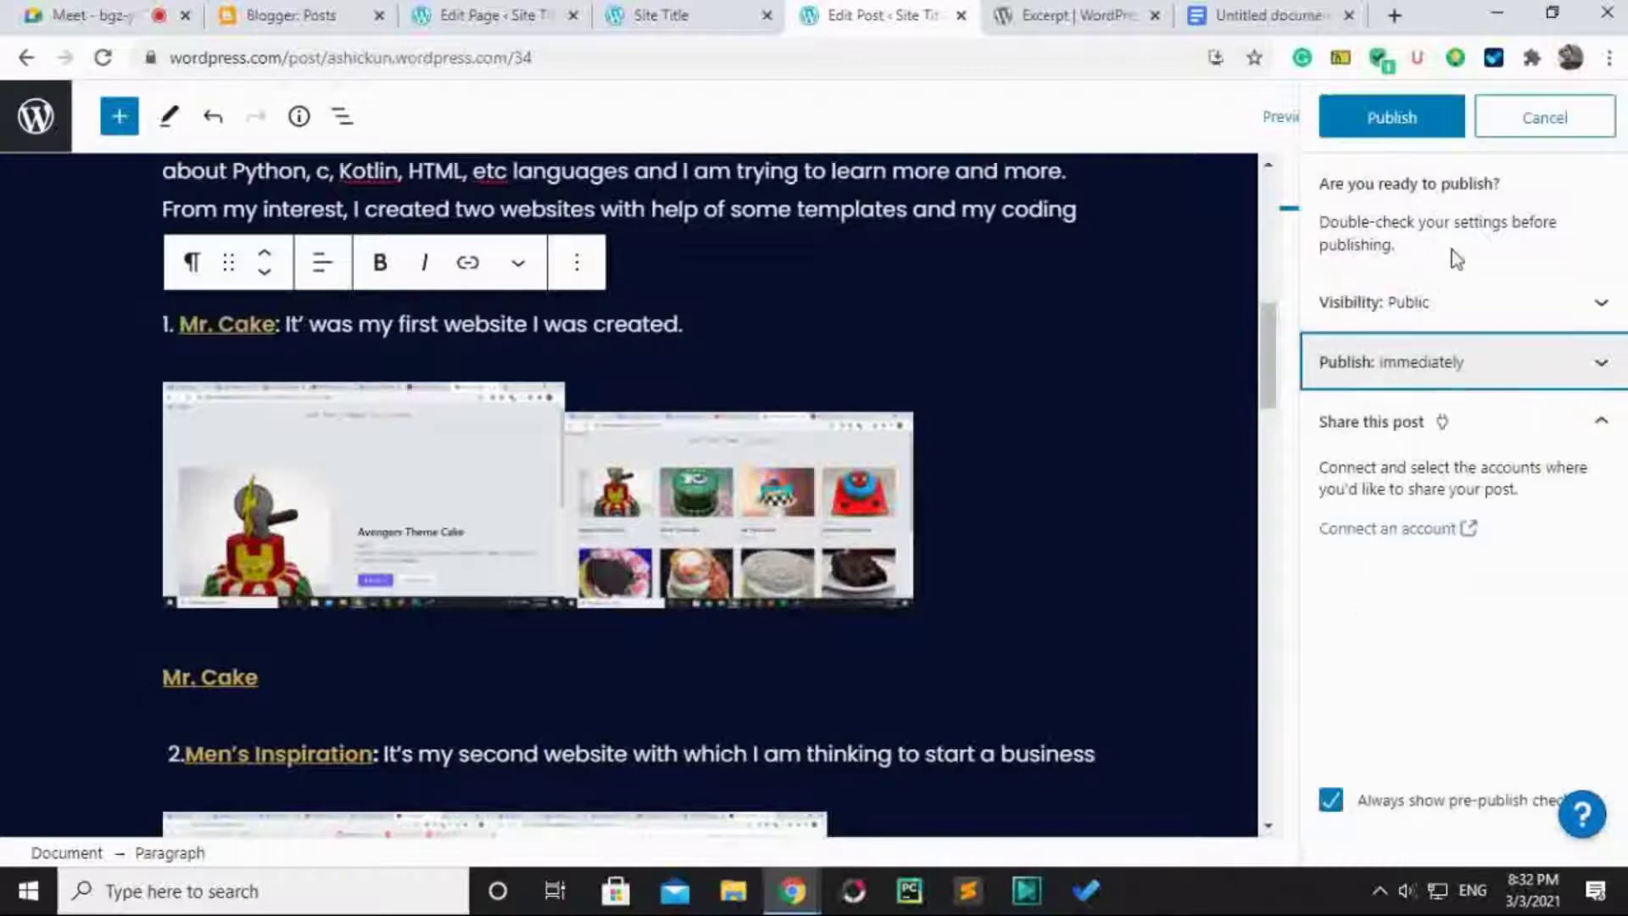
pyautogui.click(1403, 434)
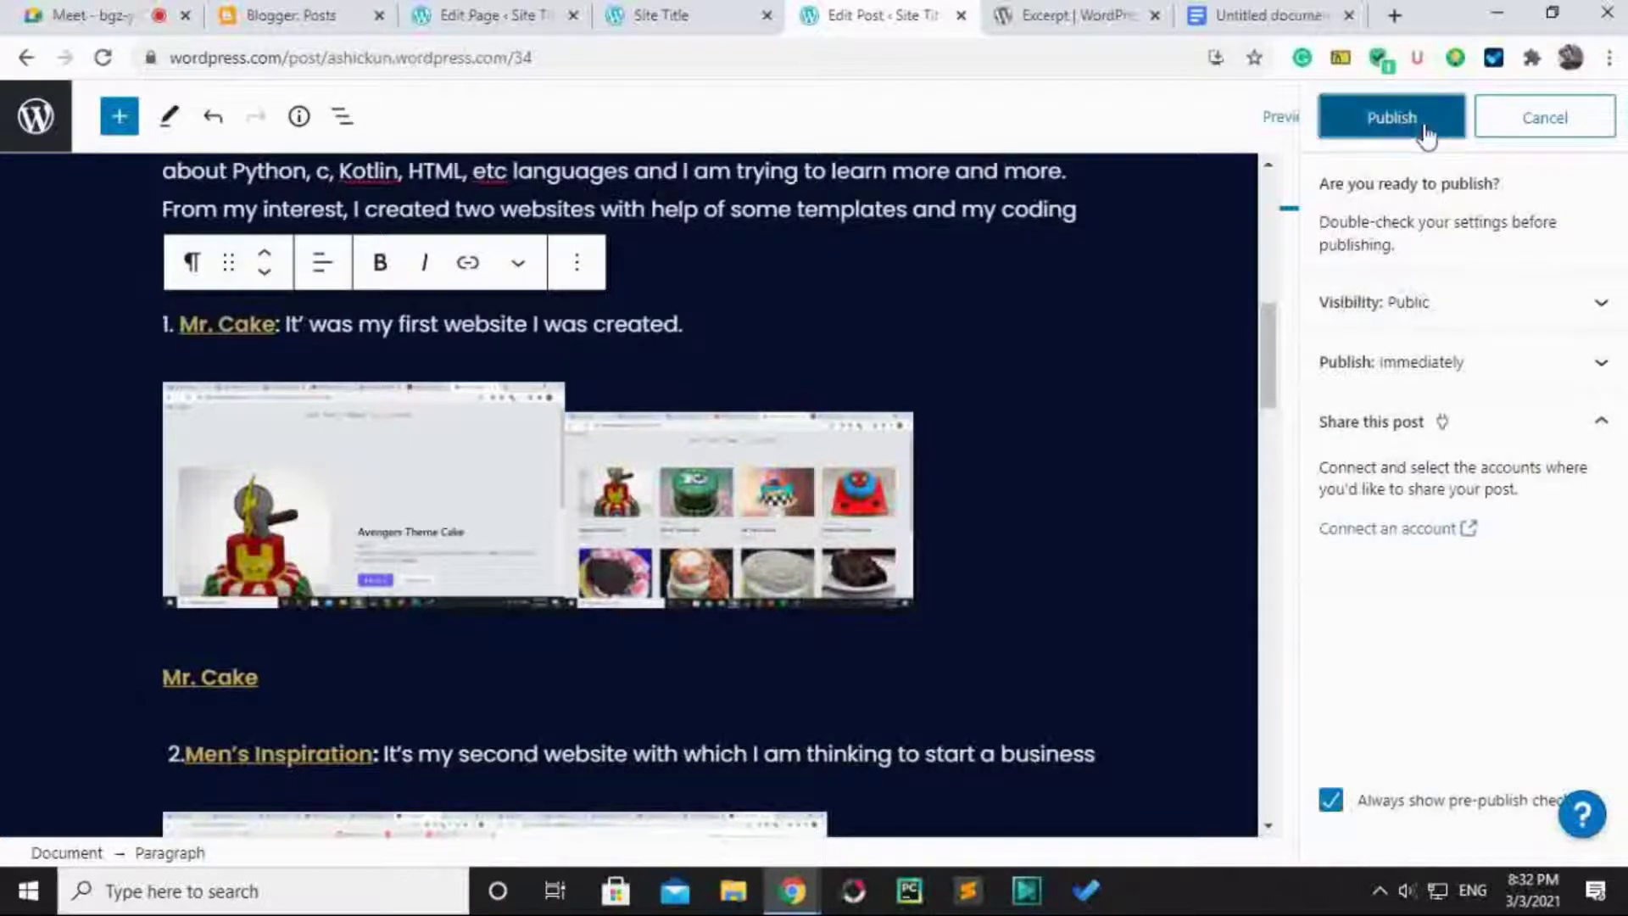
# Try to publish the post, read the resulting notice, and return to editing with the notice dismissed.
pyautogui.click(1394, 117)
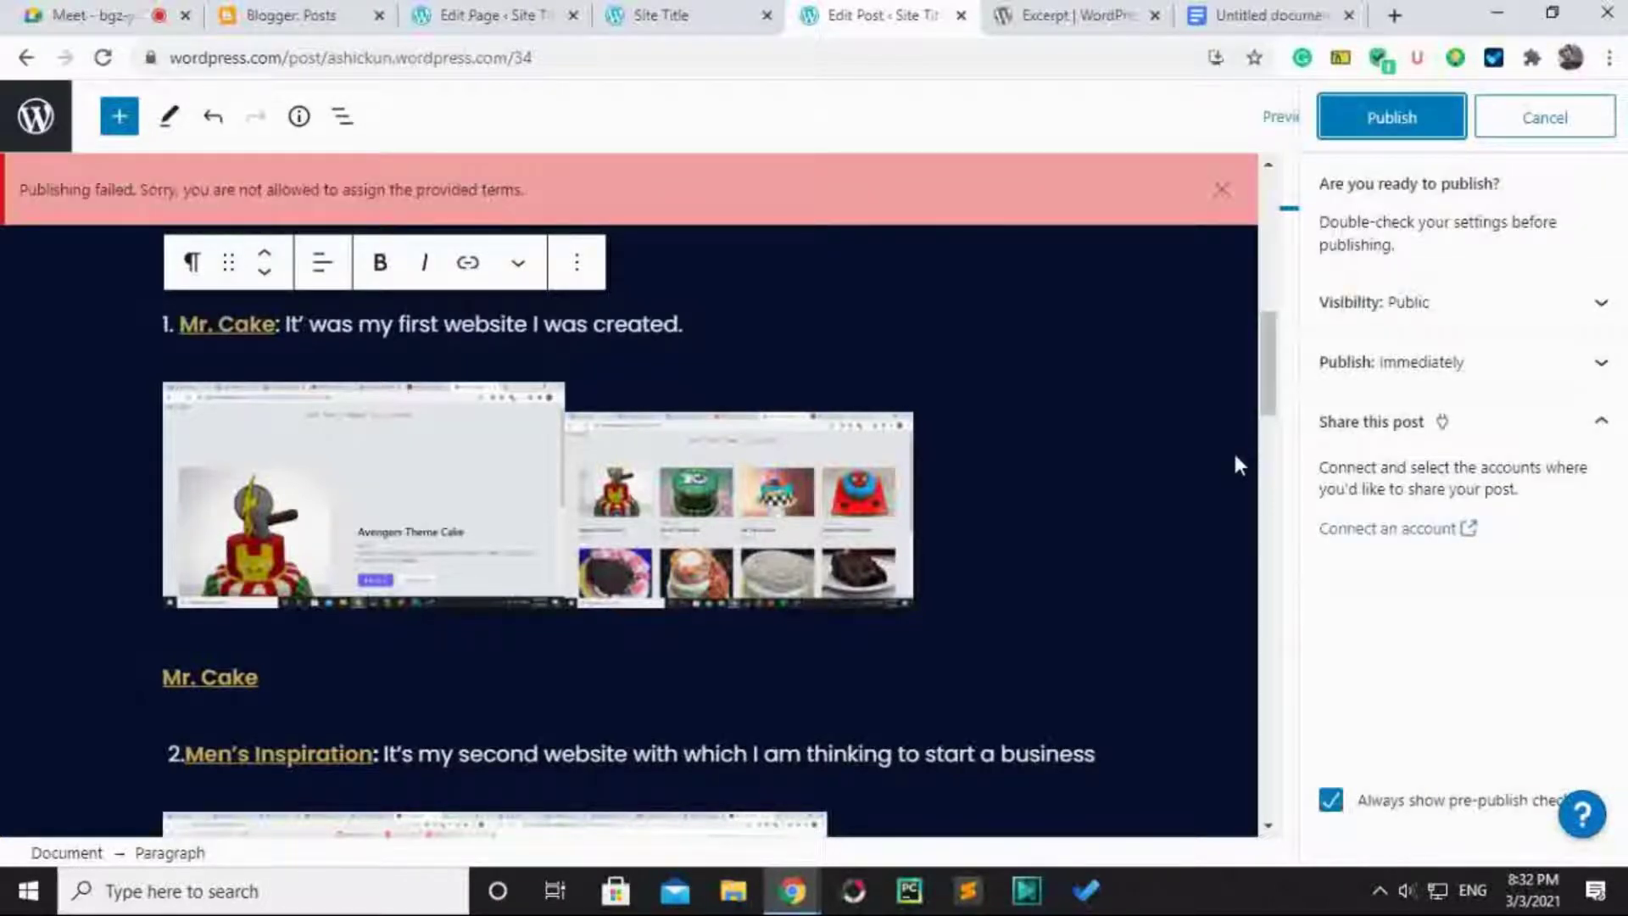
pyautogui.moveTo(290, 189); pyautogui.dragTo(421, 218)
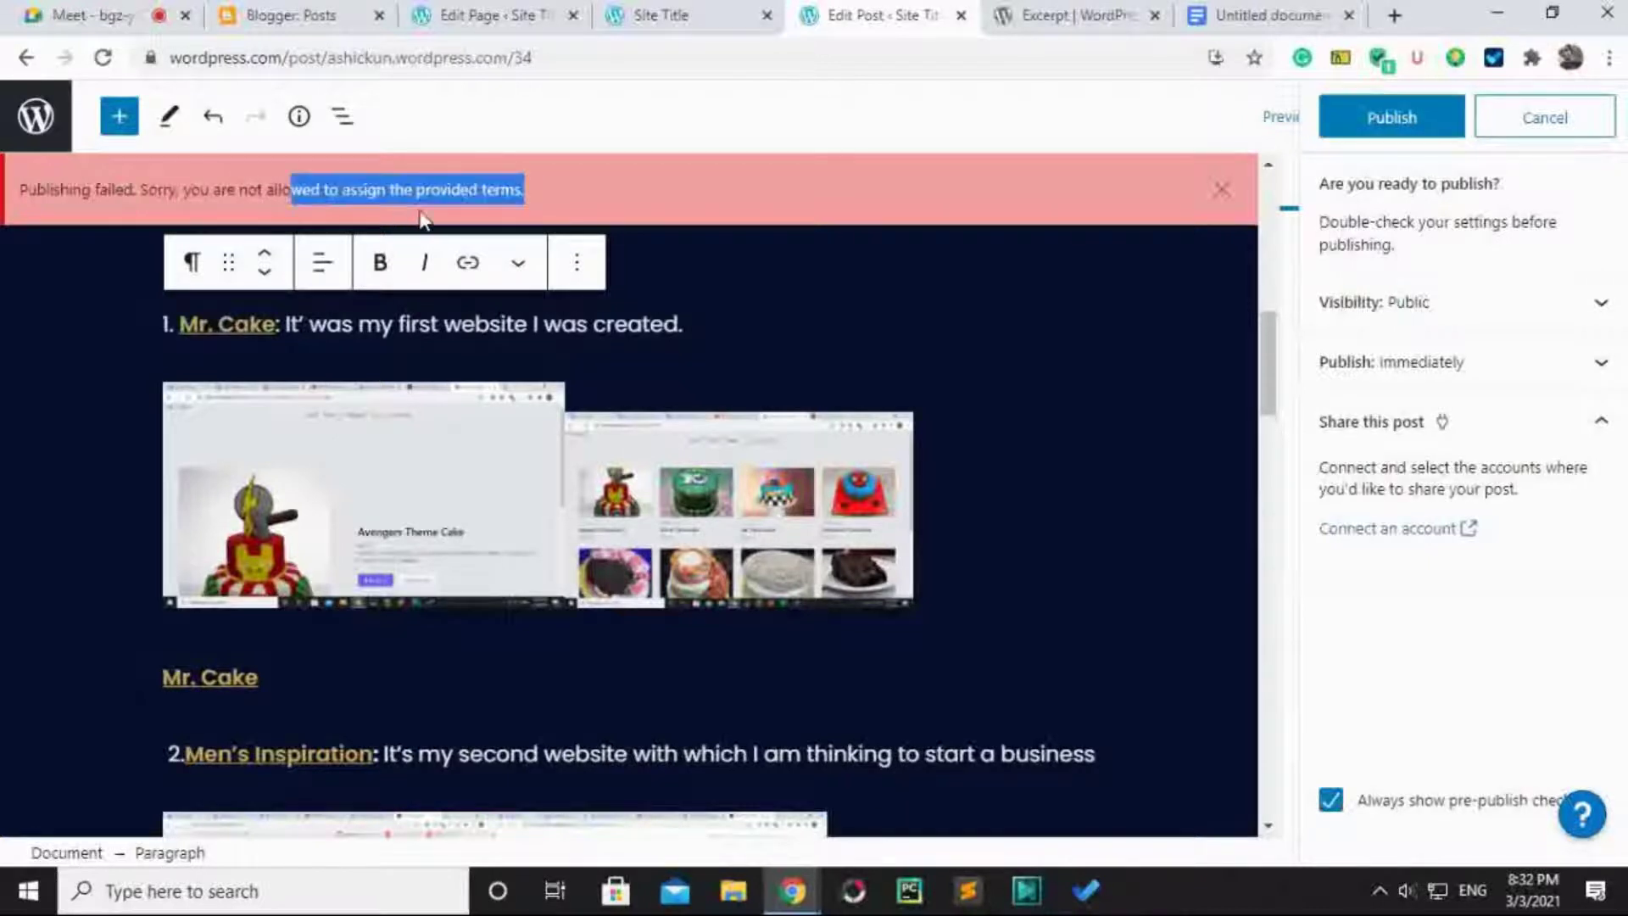
pyautogui.click(483, 190)
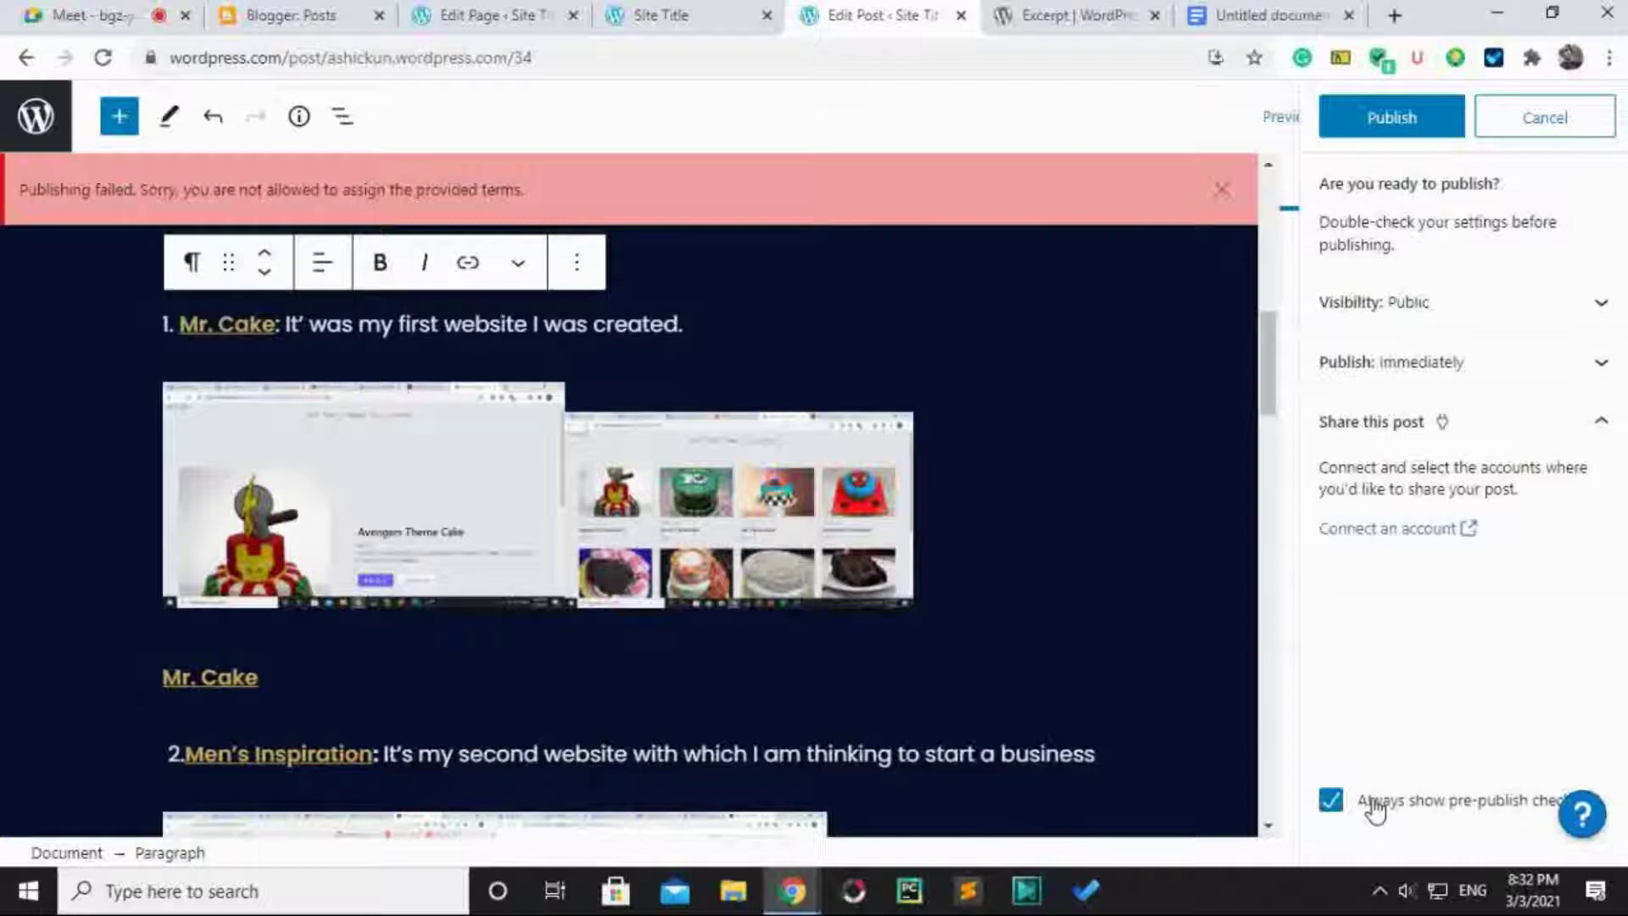
pyautogui.click(1373, 127)
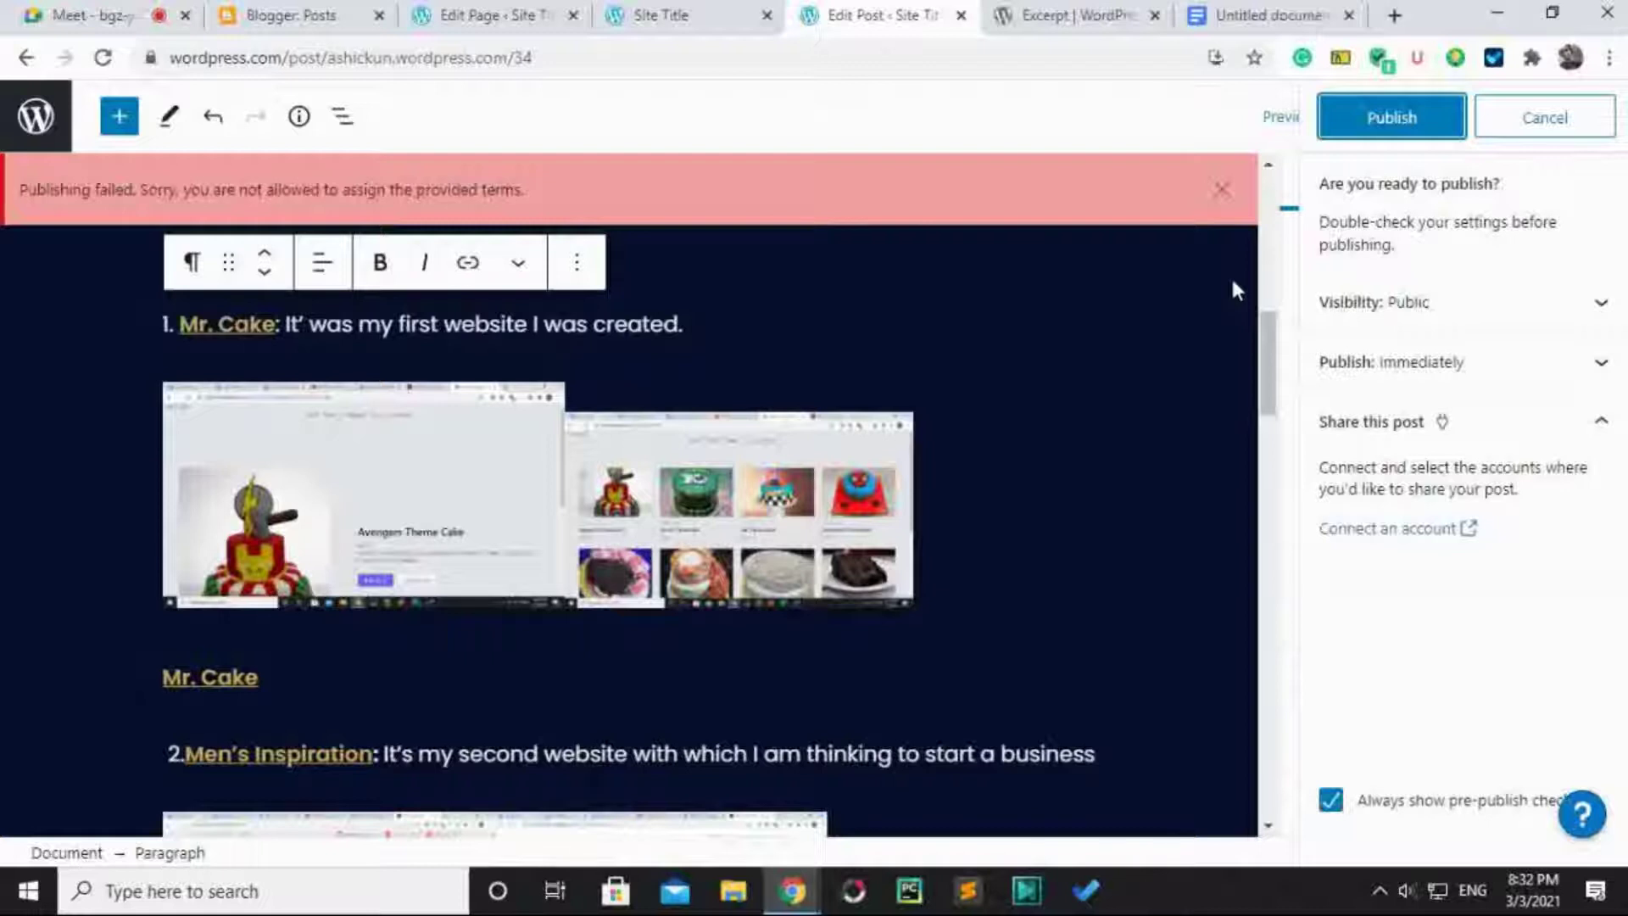
pyautogui.click(1382, 115)
pyautogui.moveTo(192, 189); pyautogui.dragTo(444, 223)
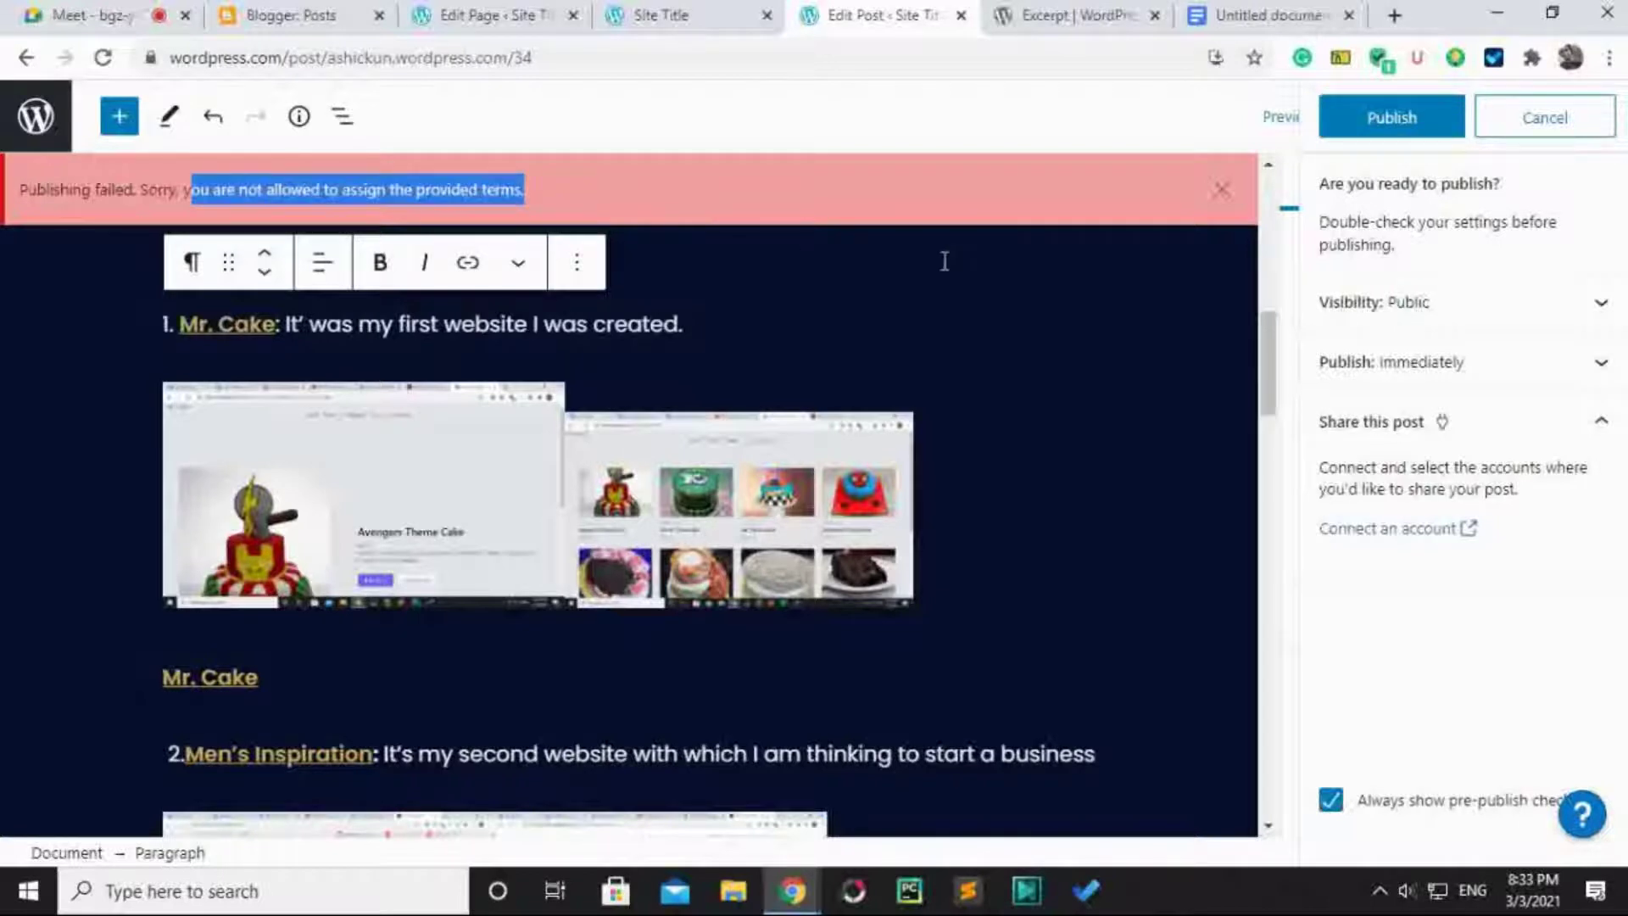
pyautogui.click(1030, 302)
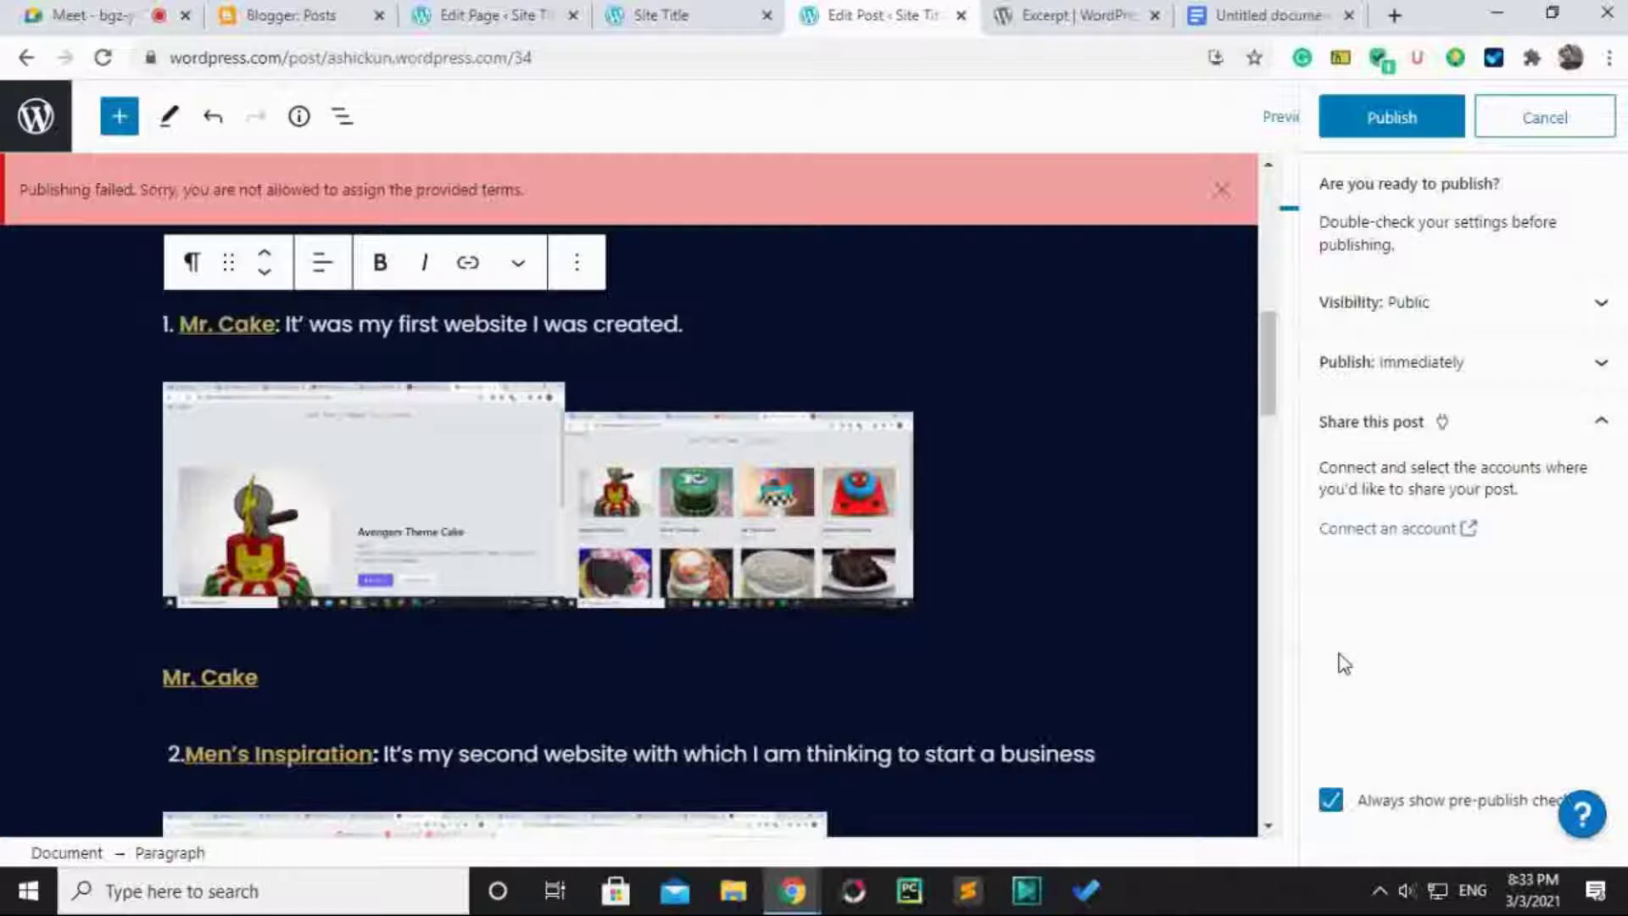
pyautogui.click(1542, 127)
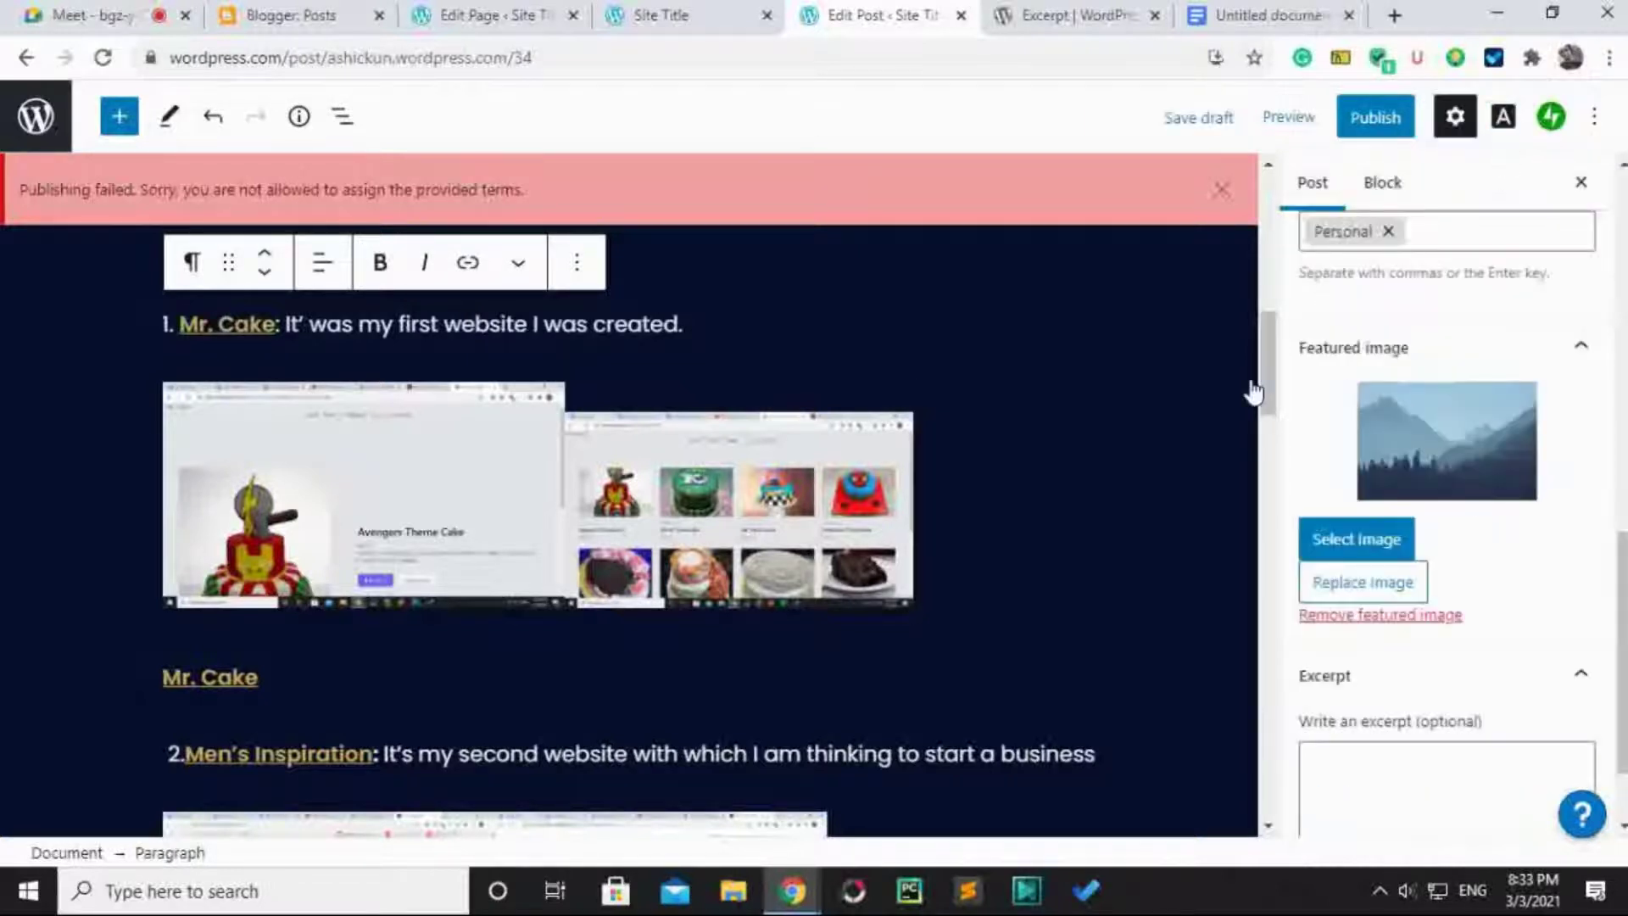
pyautogui.click(1220, 188)
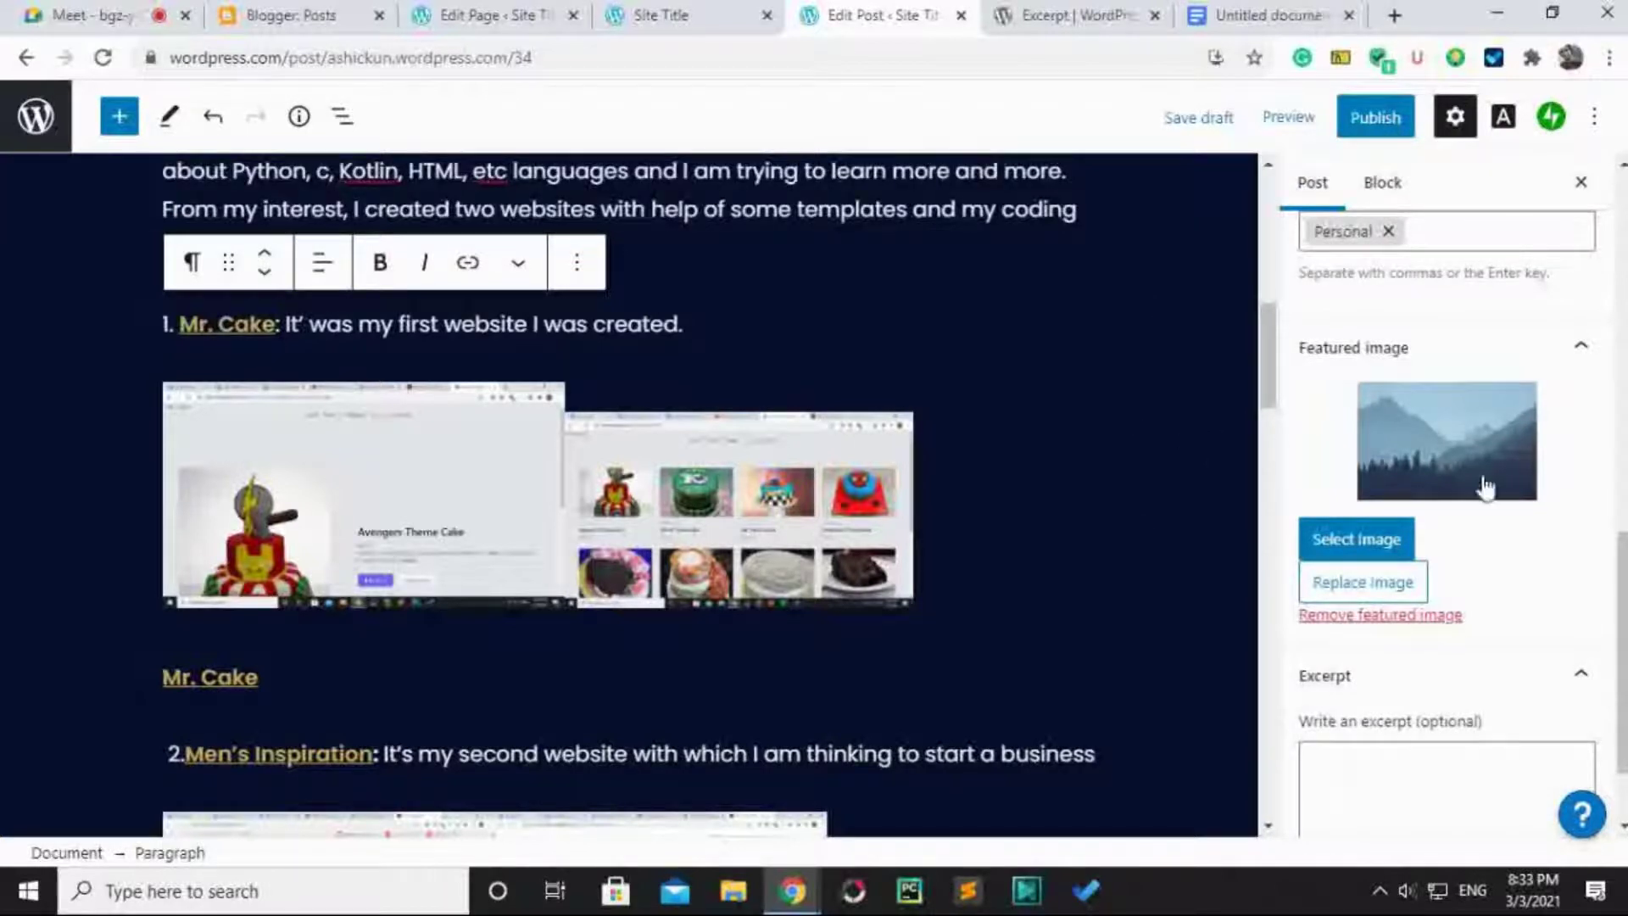
# Remove the post's featured image and expand the discussion settings.
pyautogui.scroll(-2, 1490, 496)
pyautogui.scroll(6, 1488, 501)
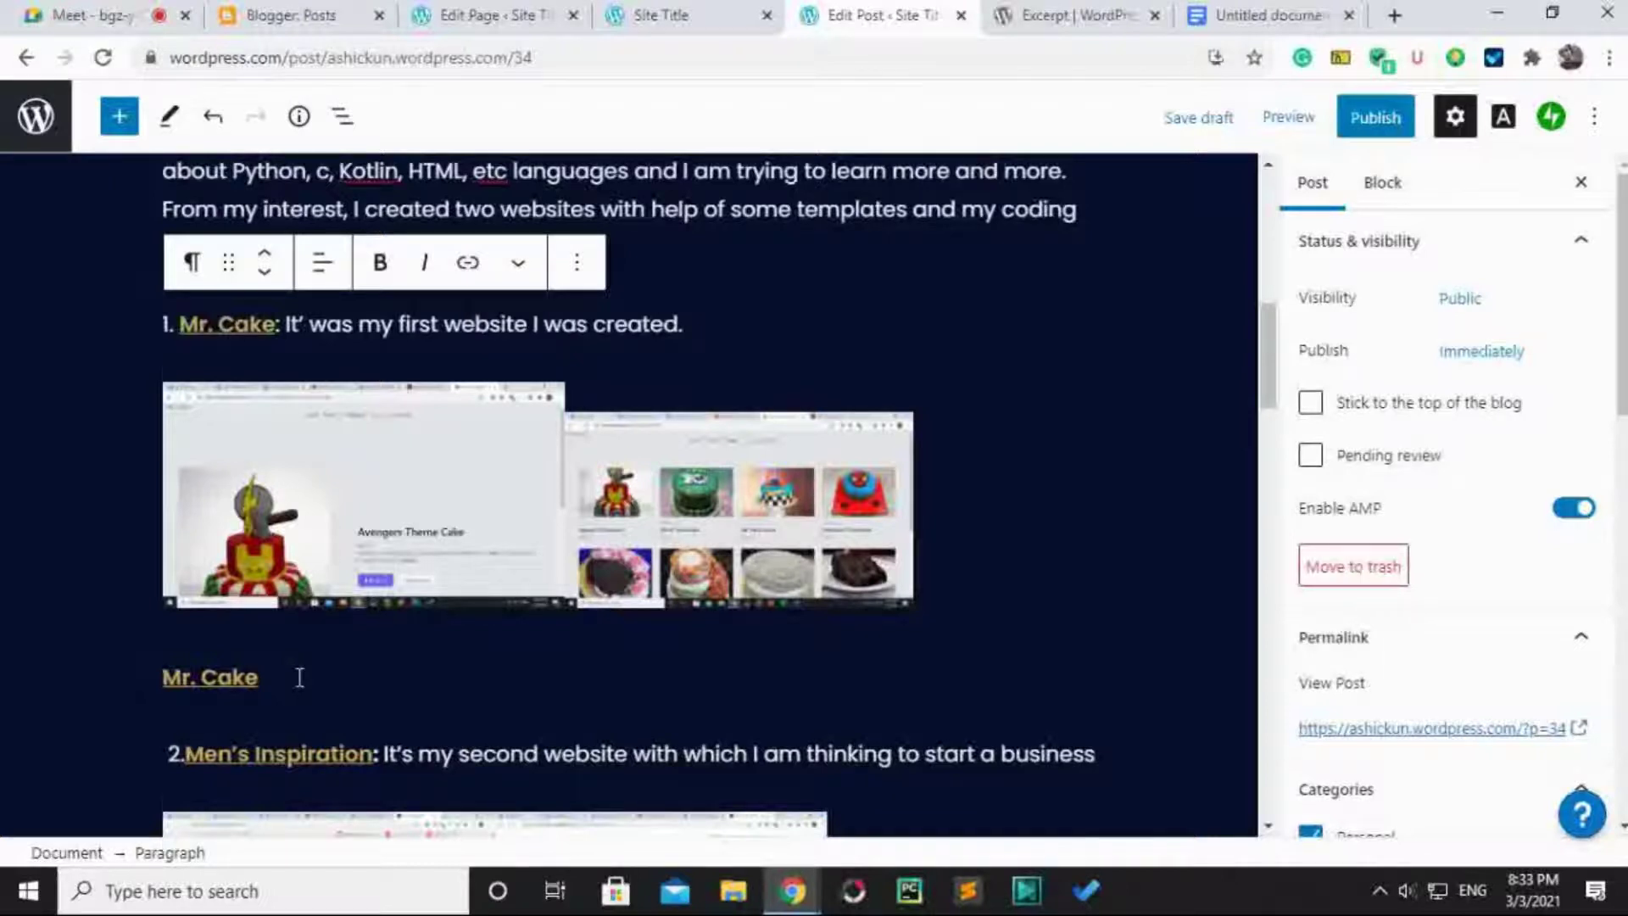
pyautogui.scroll(-4, 299, 676)
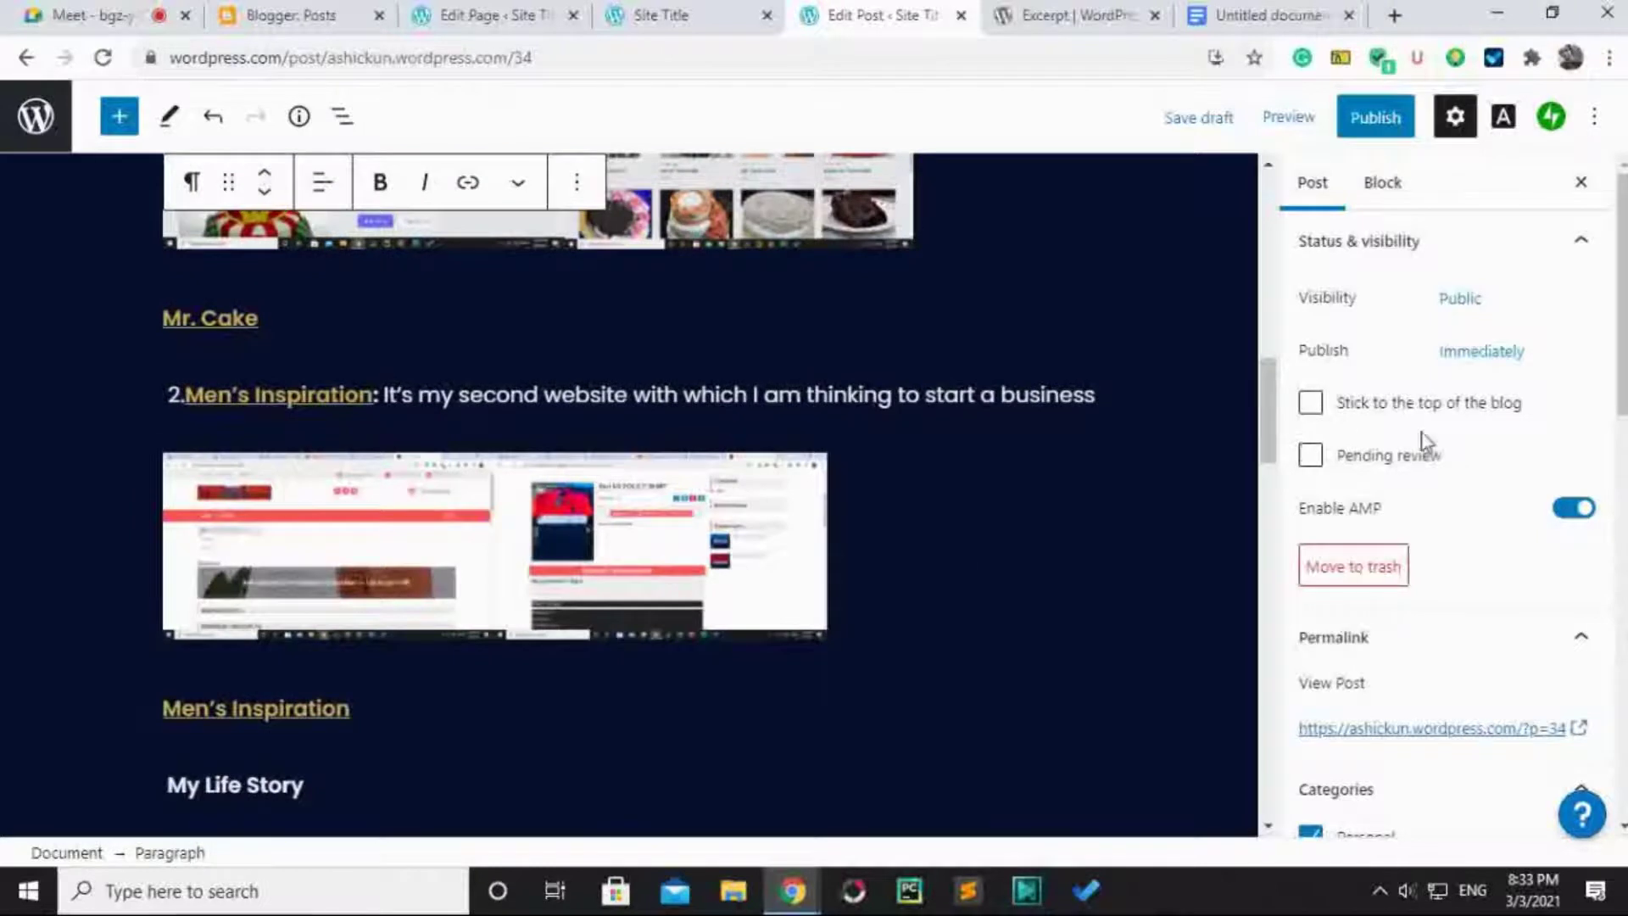
pyautogui.scroll(-10, 1420, 440)
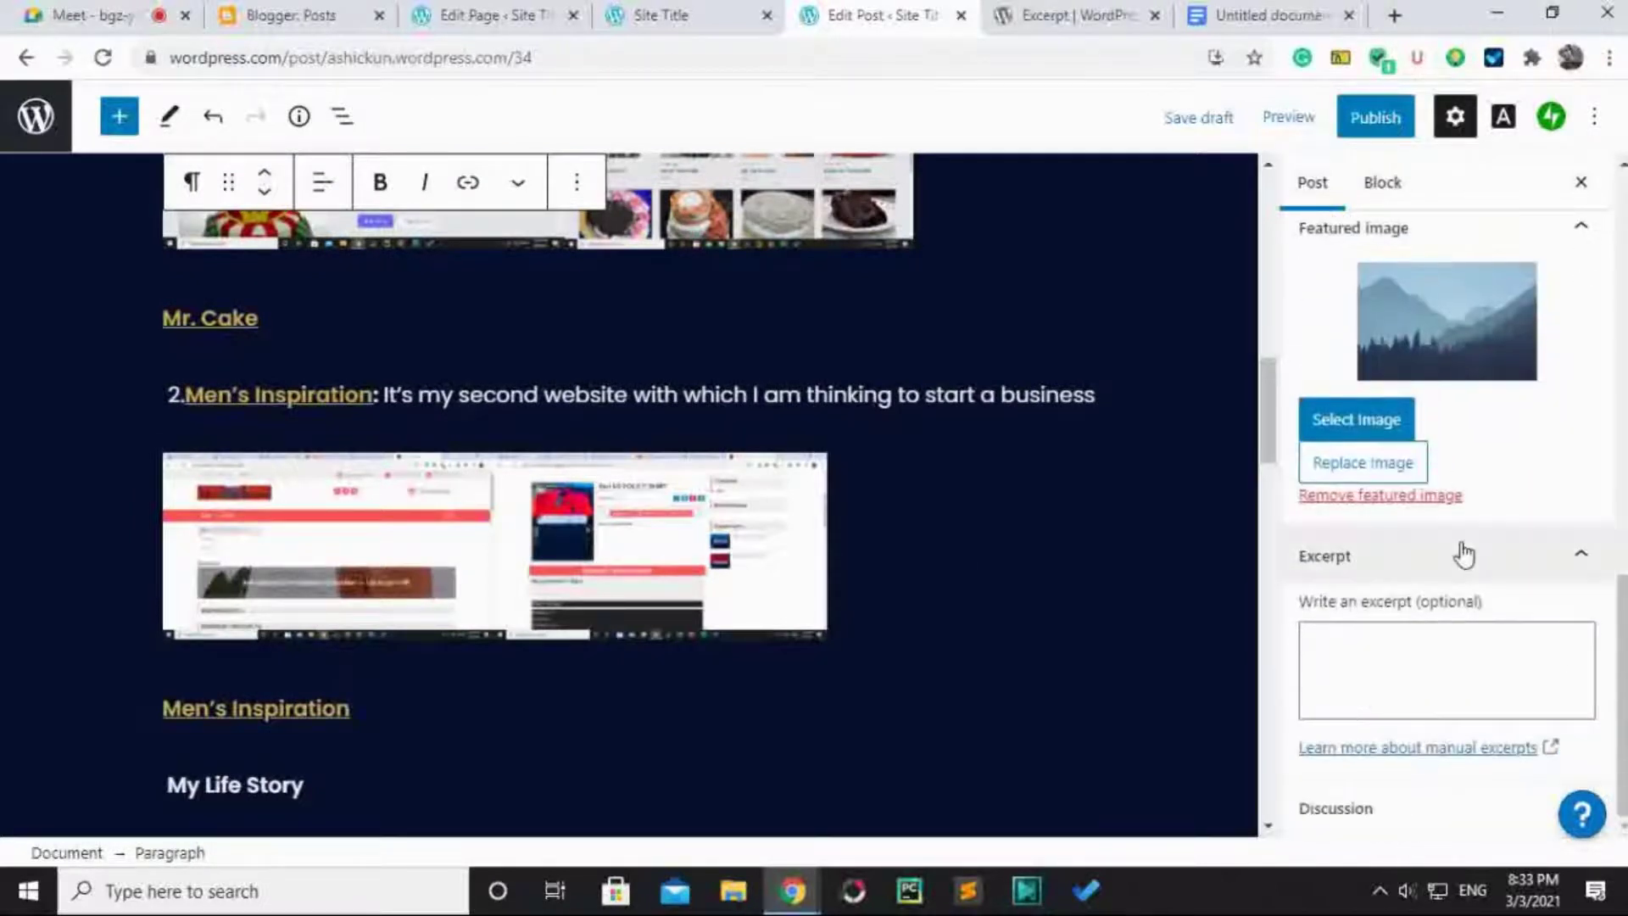
pyautogui.scroll(1, 1458, 546)
pyautogui.scroll(-1, 1462, 553)
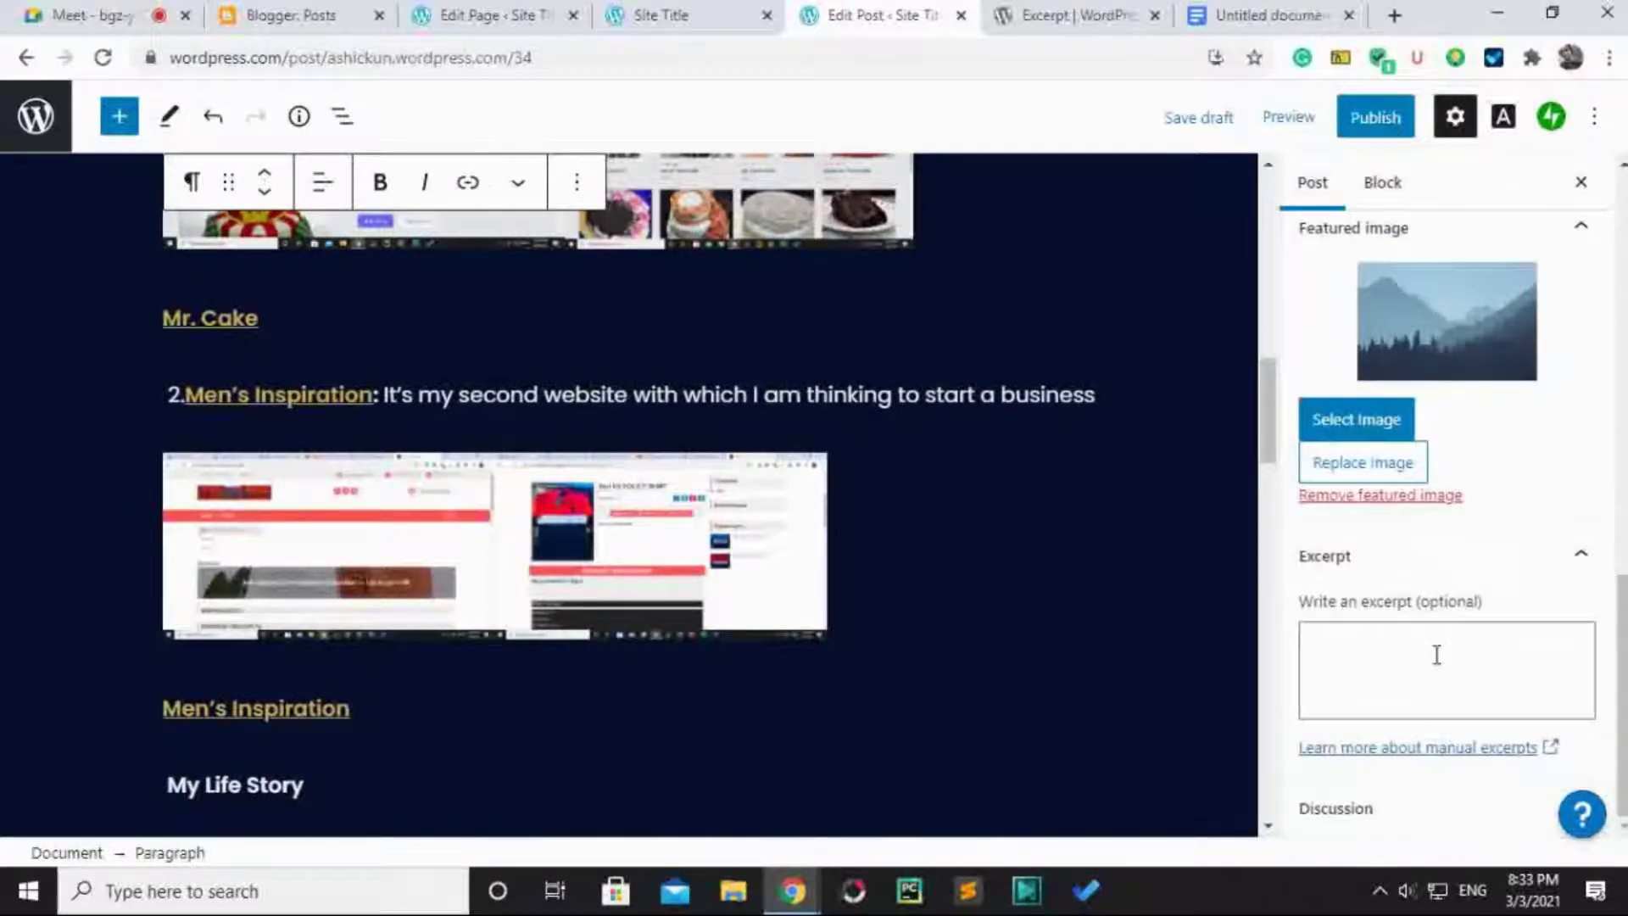
pyautogui.click(1407, 496)
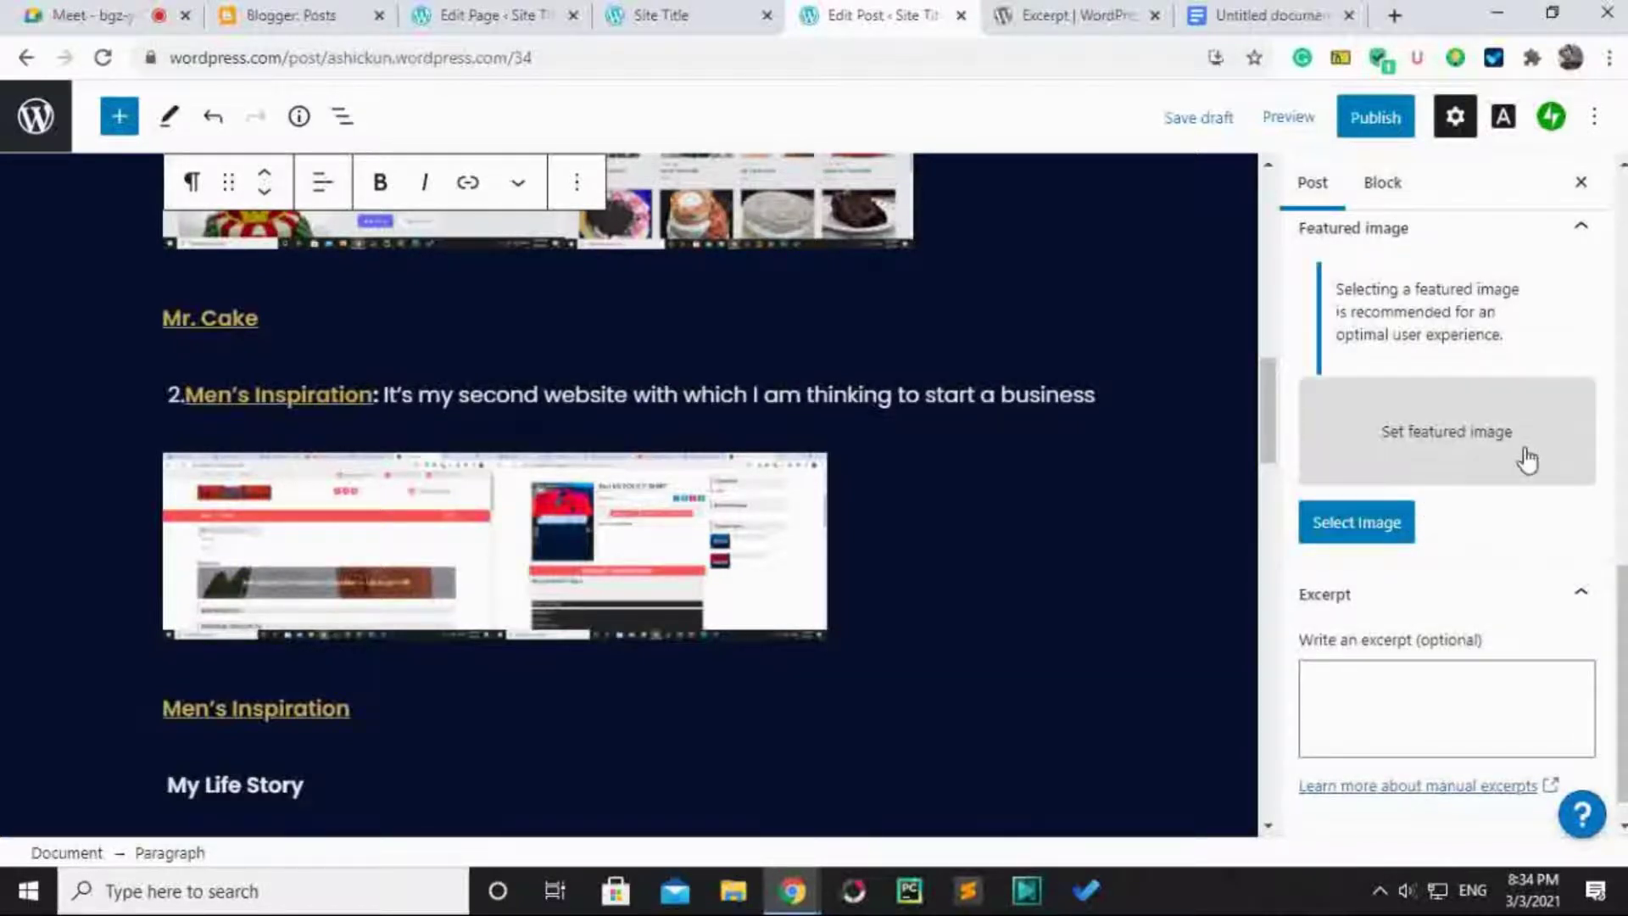
pyautogui.scroll(-1, 1509, 479)
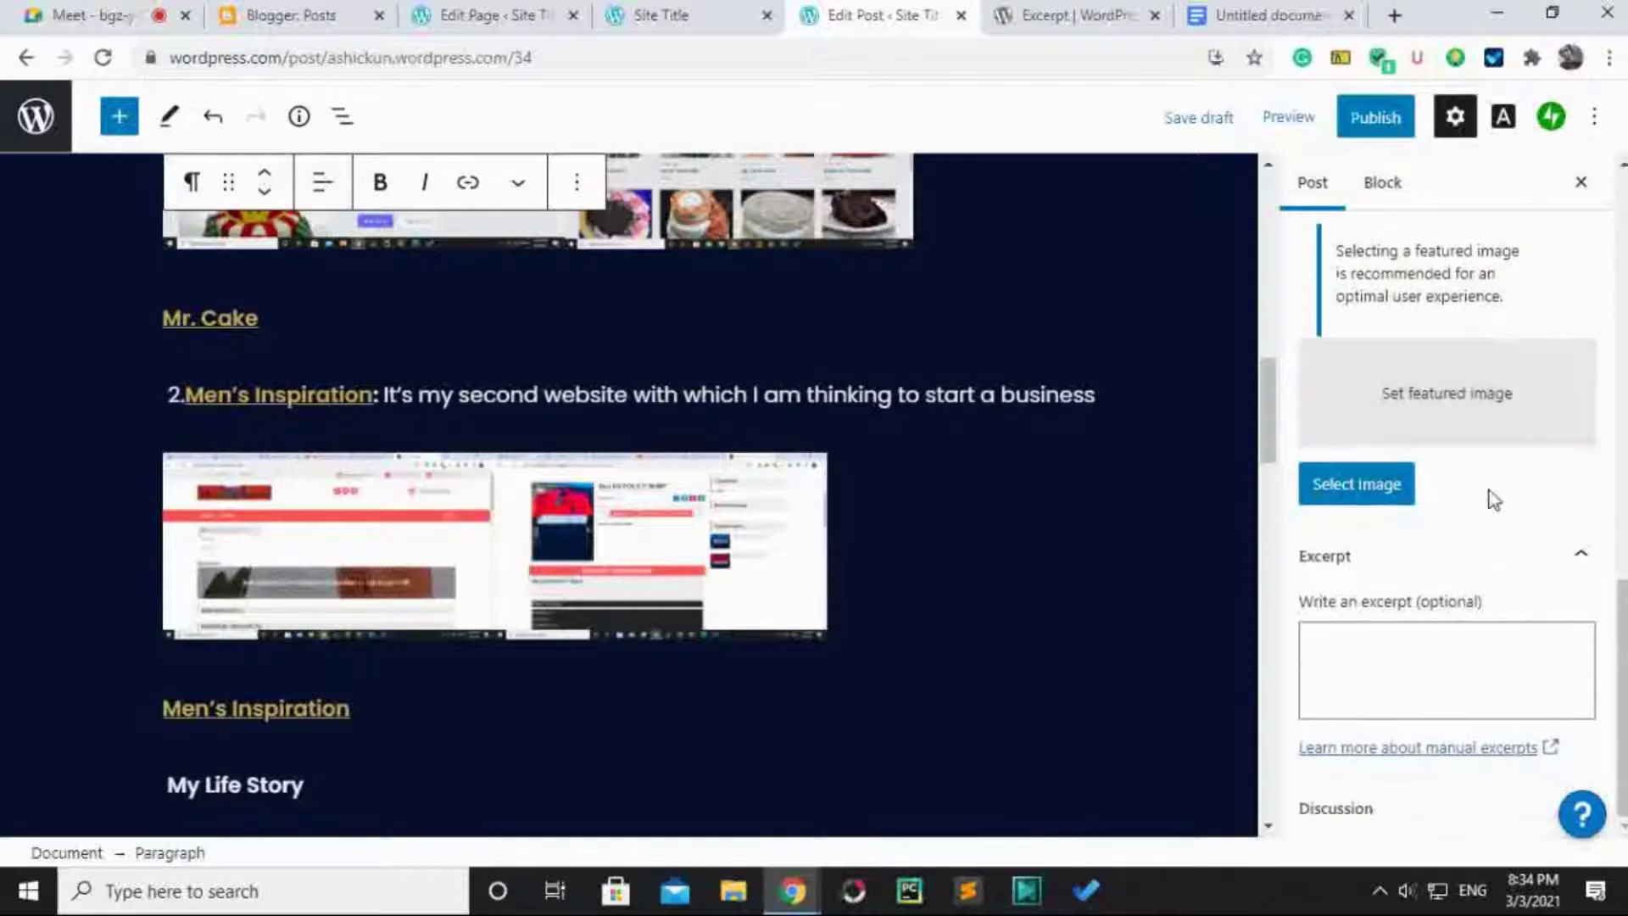
pyautogui.click(1371, 838)
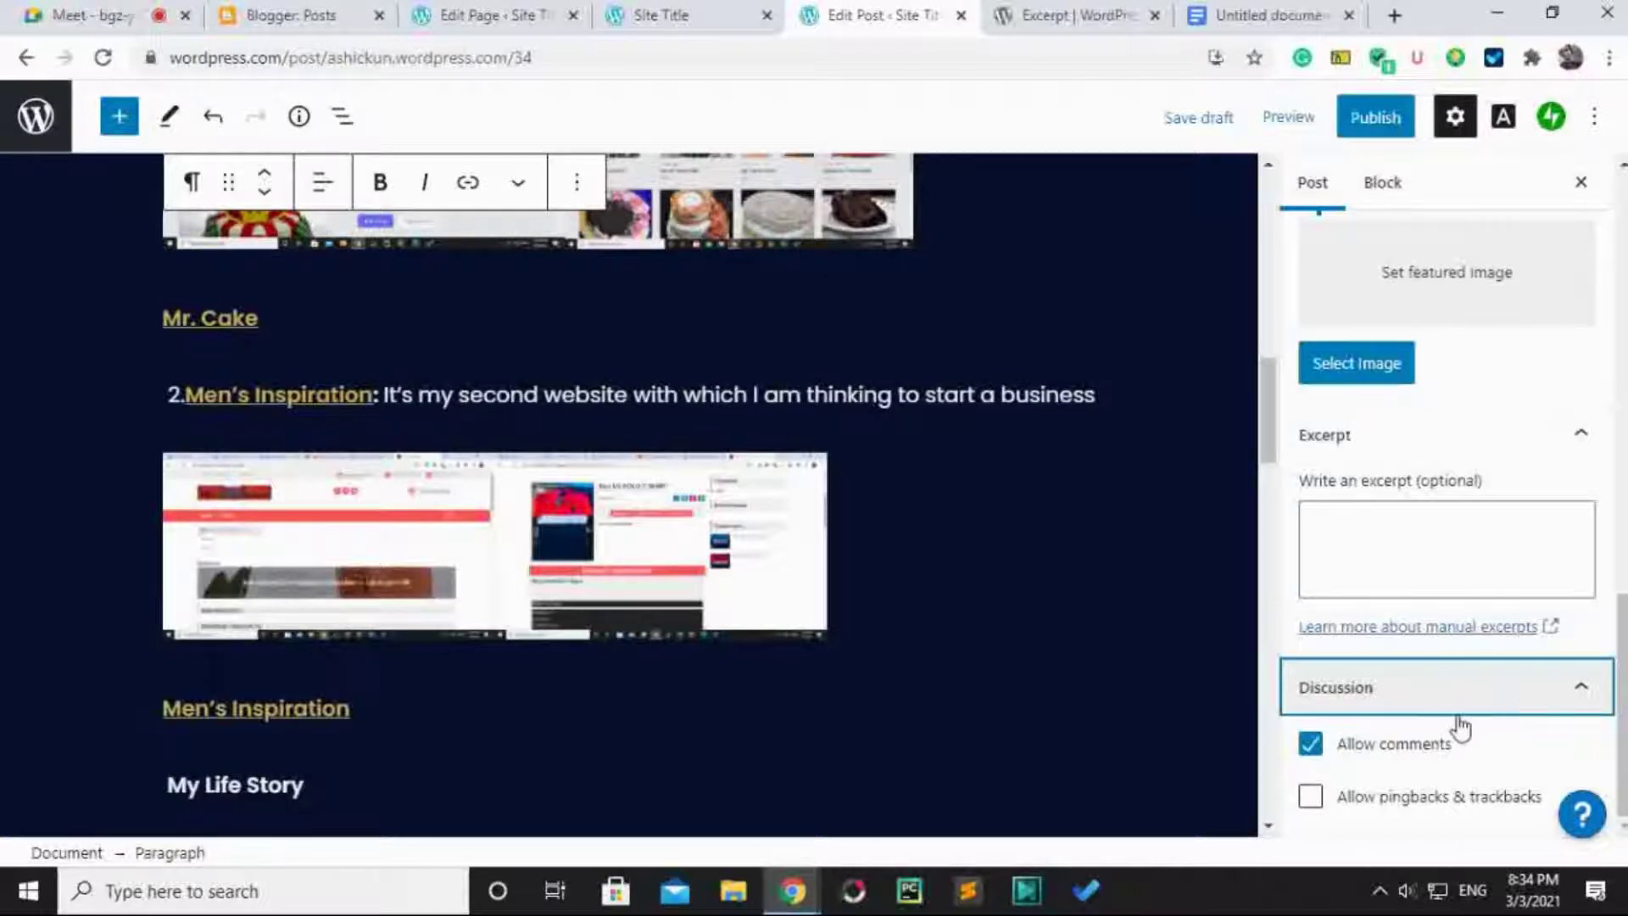
# Allow pingbacks and trackbacks on the post and check its tag, category, permalink and visibility settings.
pyautogui.click(1309, 801)
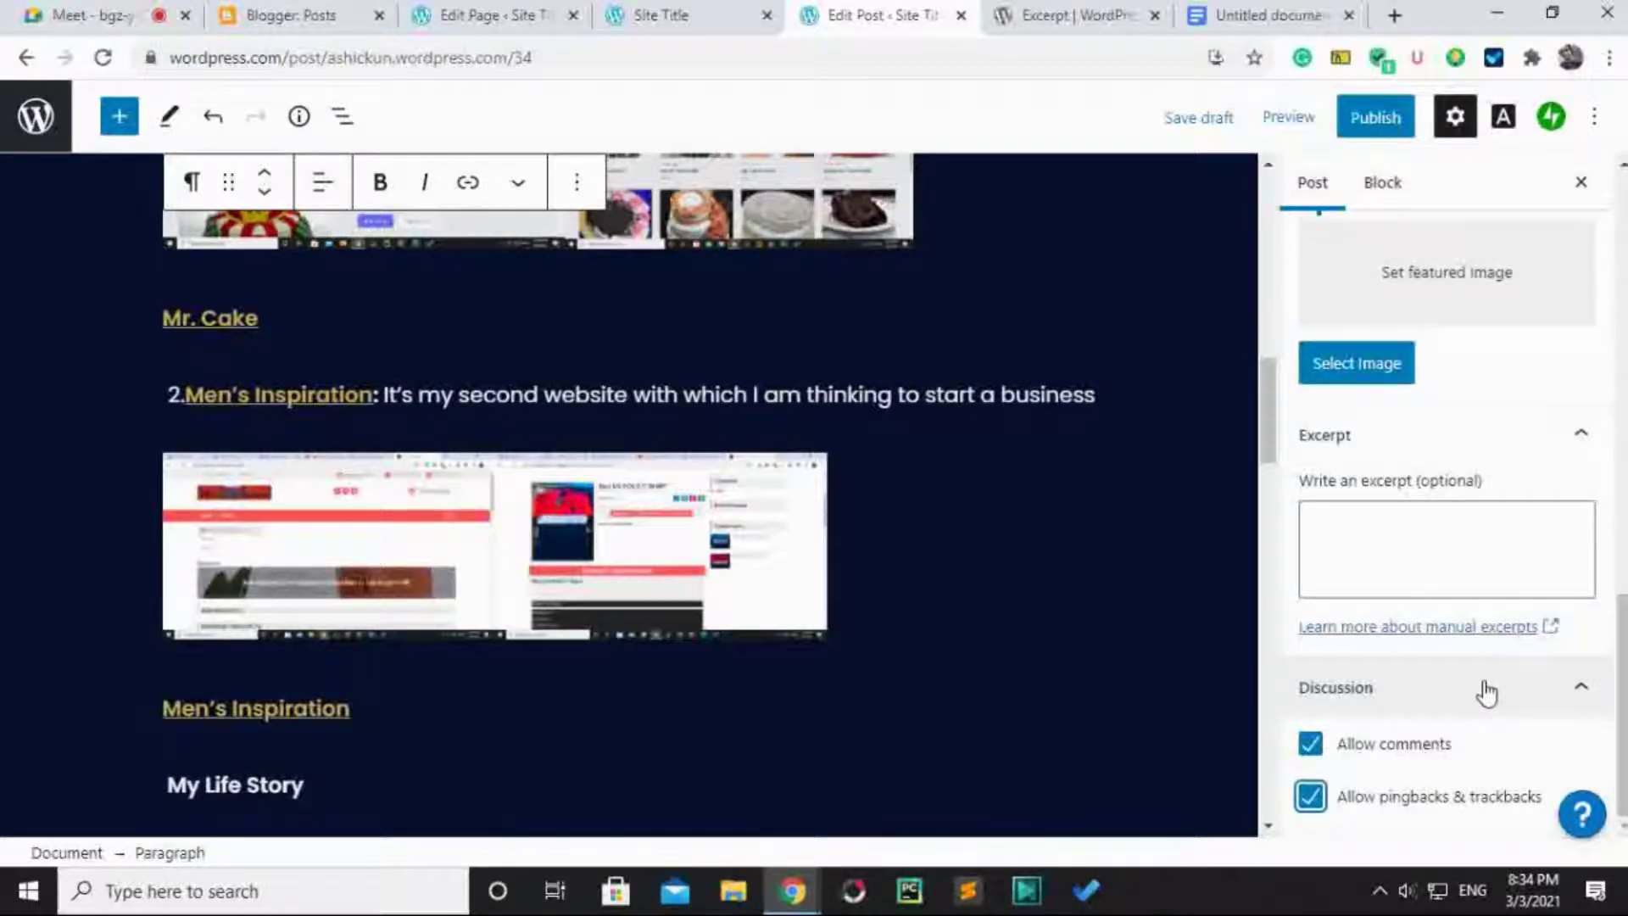
pyautogui.scroll(8, 1483, 691)
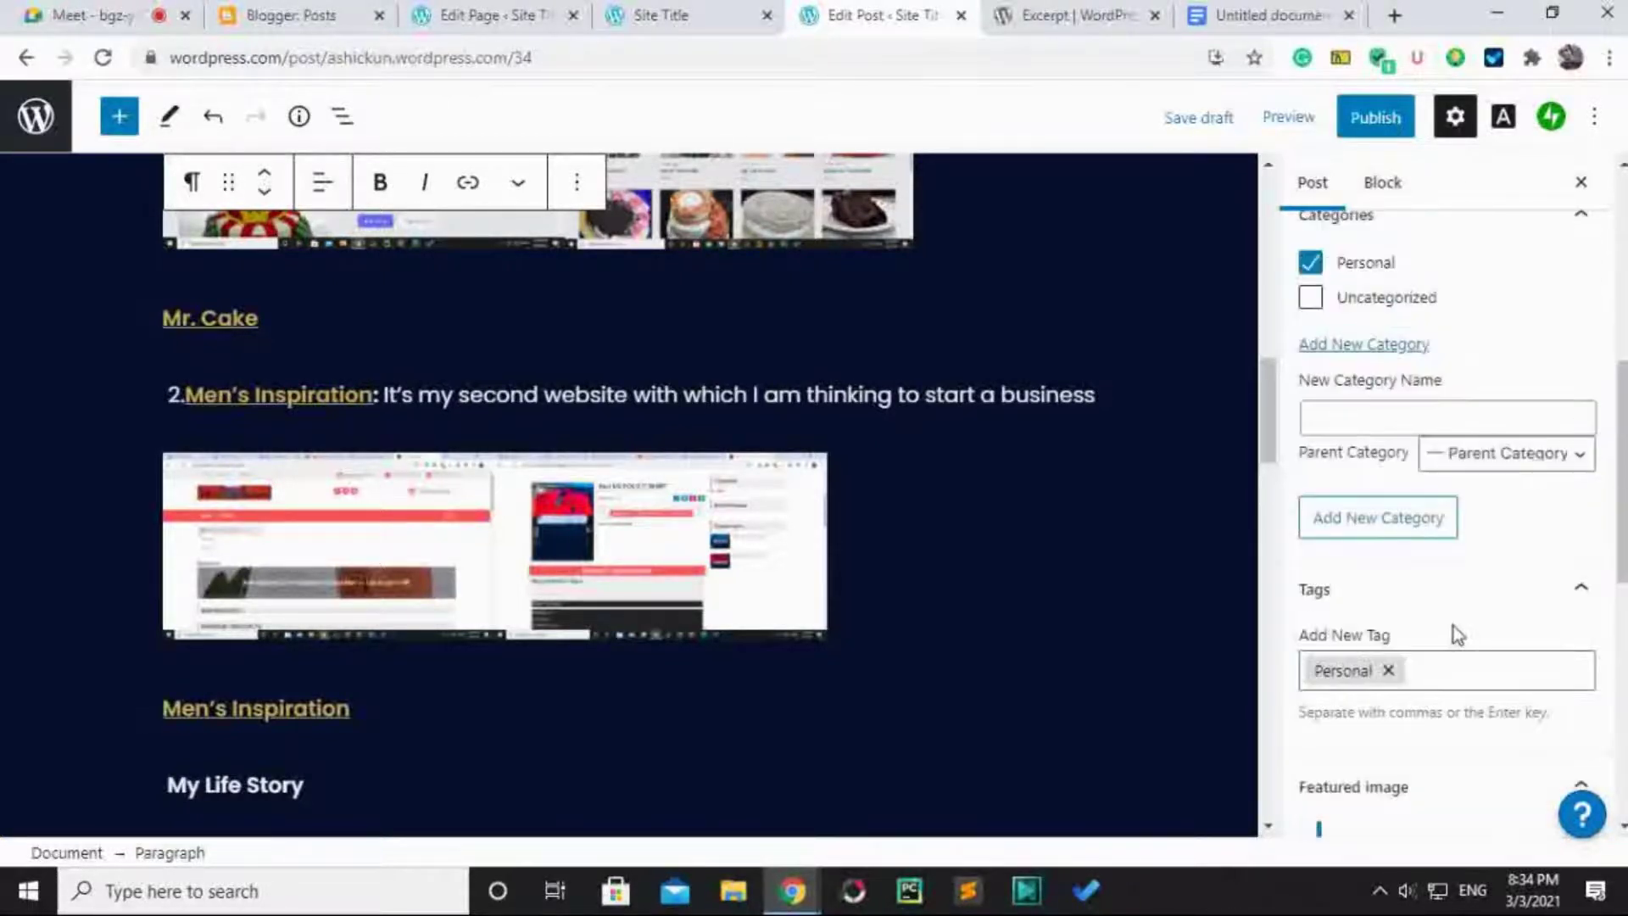
pyautogui.scroll(5, 1454, 633)
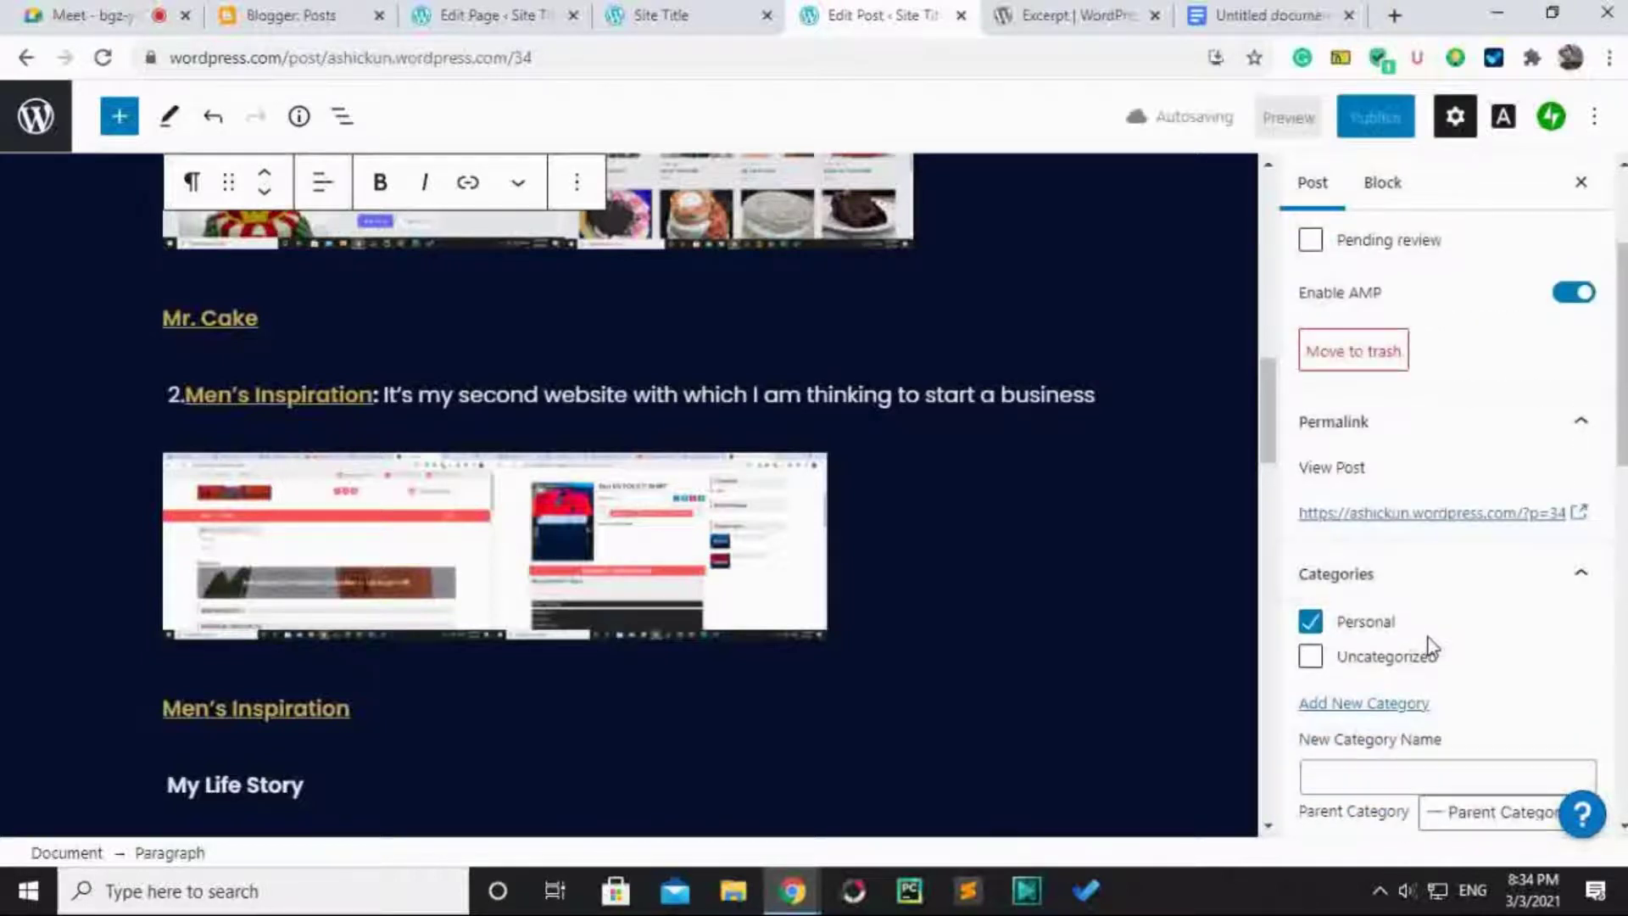
pyautogui.scroll(3, 1431, 649)
pyautogui.scroll(1, 1431, 648)
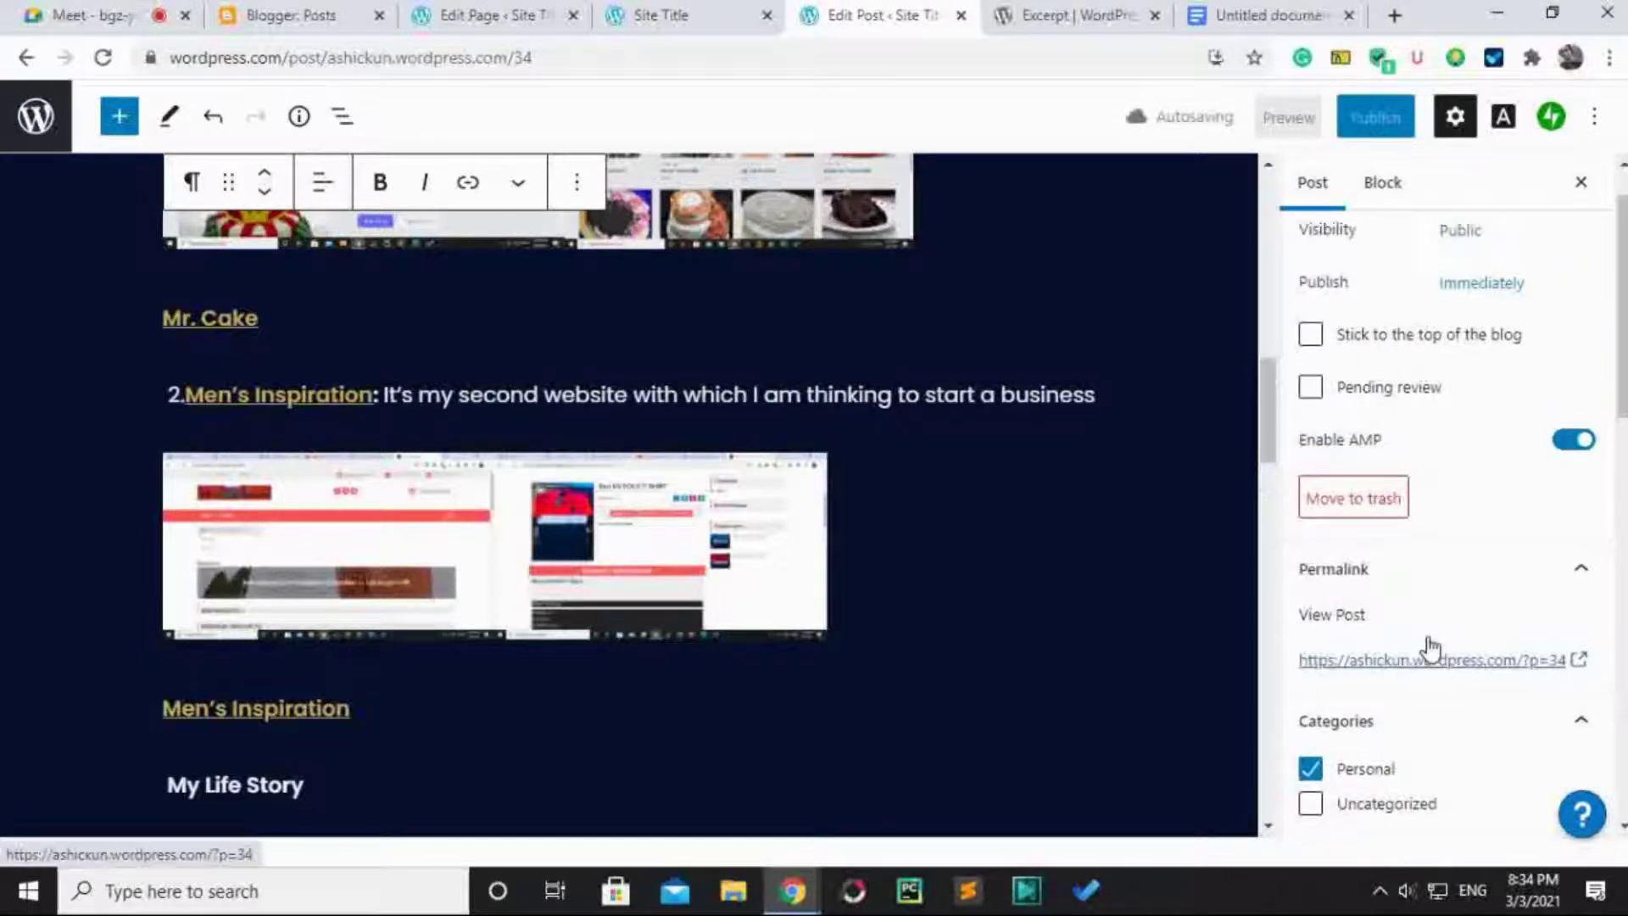
pyautogui.scroll(1, 1431, 649)
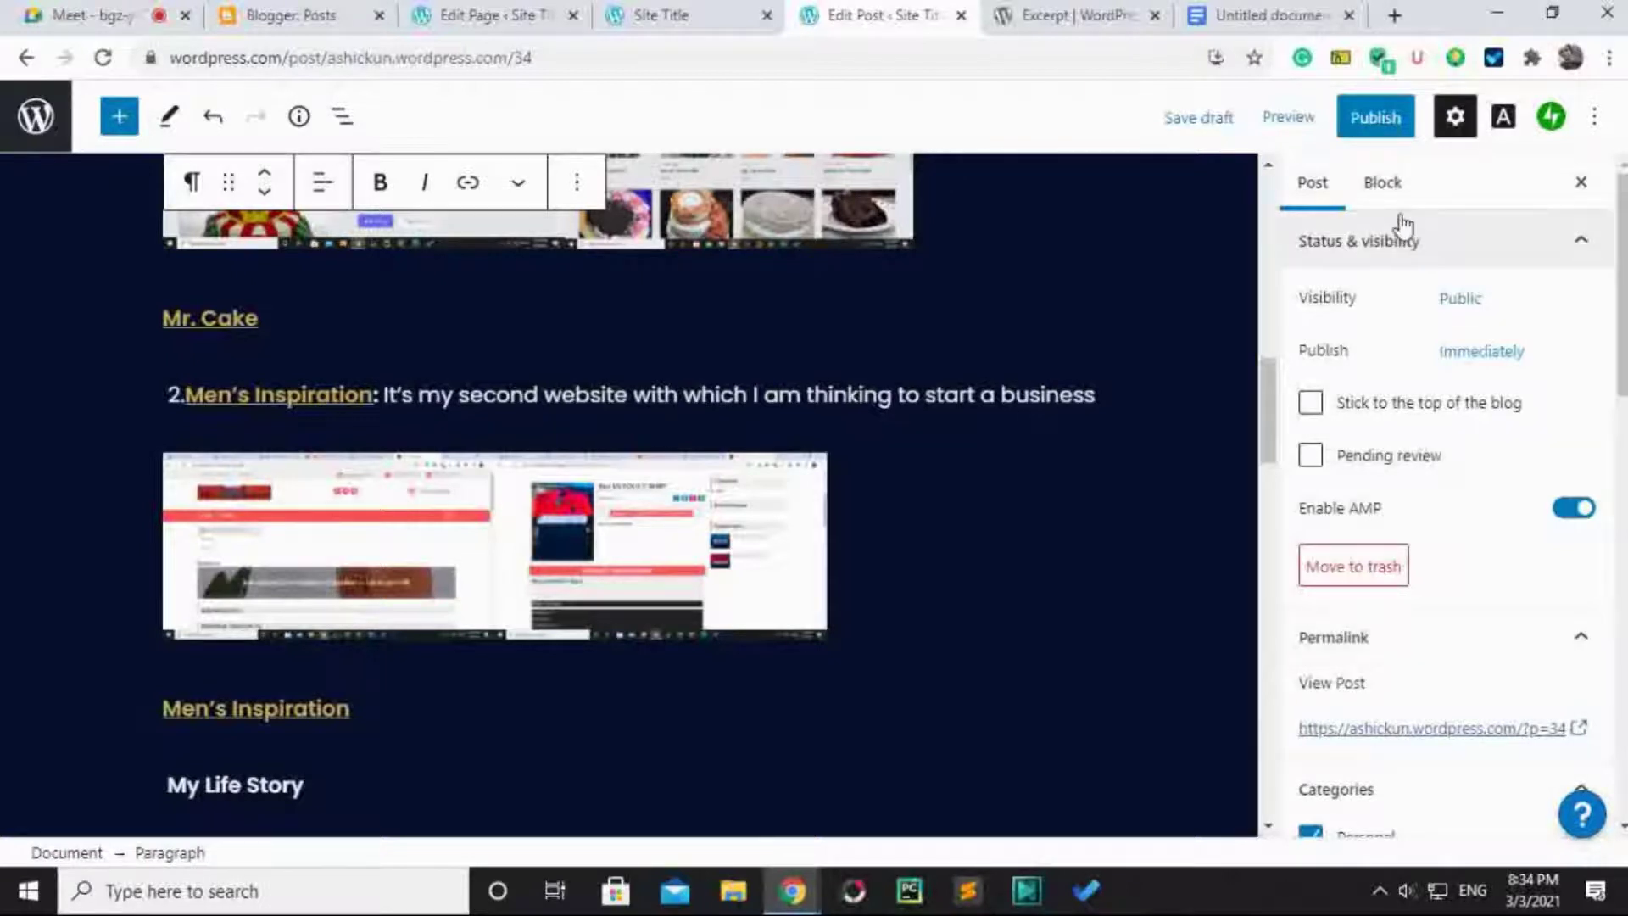
# Review the selected paragraph's block settings, including typography, drop cap and AMP text fitting.
pyautogui.click(1382, 182)
pyautogui.scroll(-2, 1438, 483)
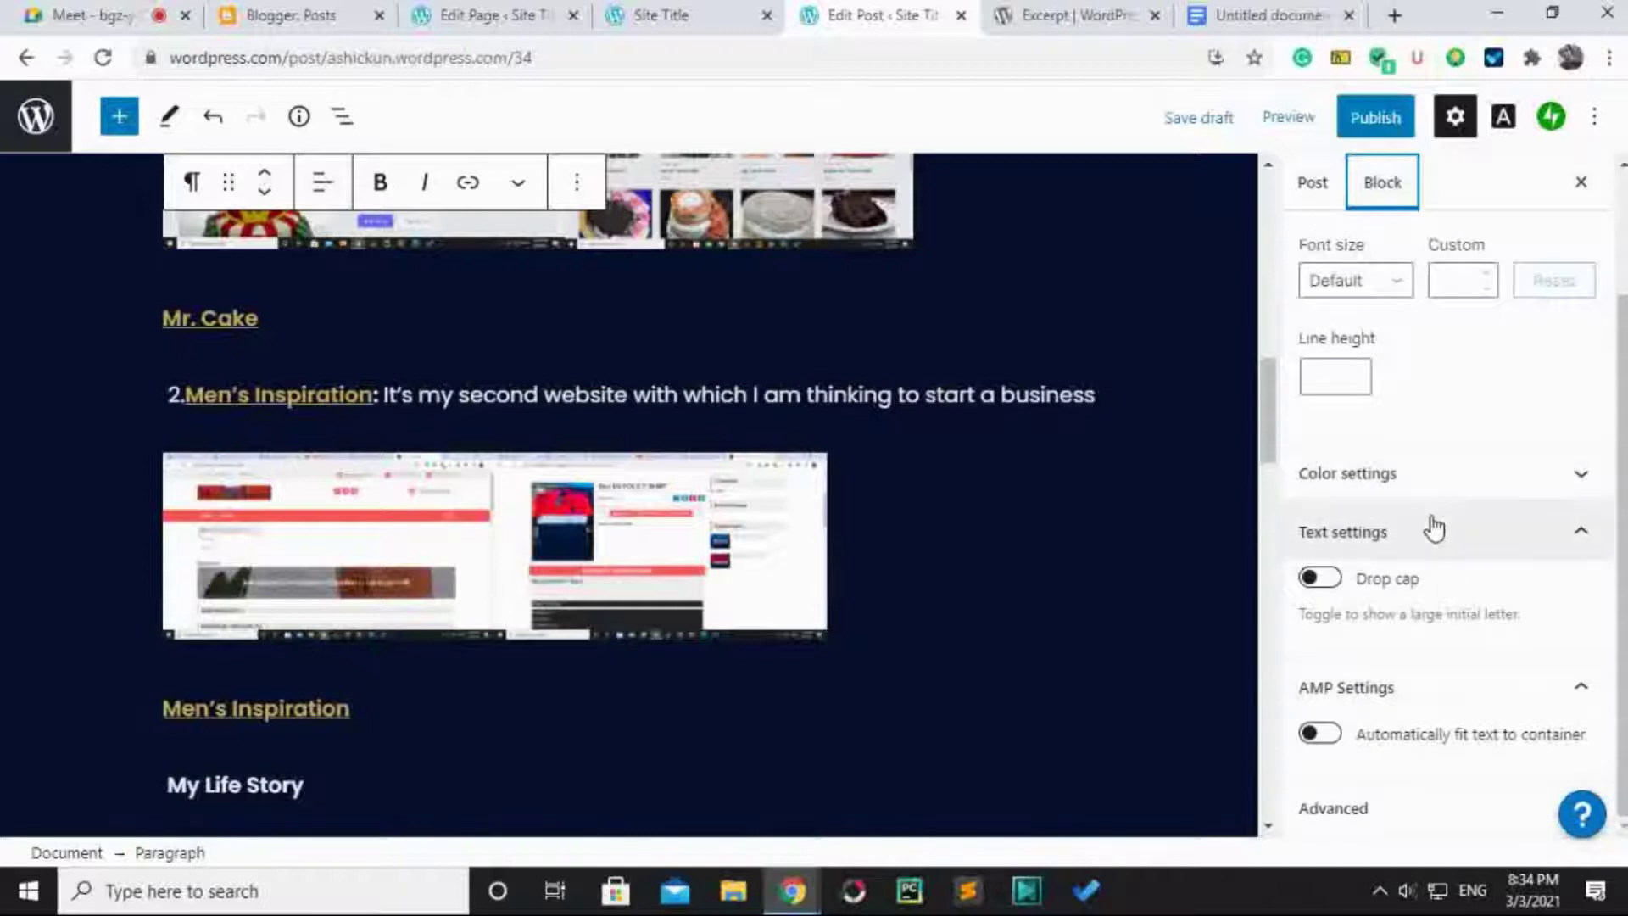
pyautogui.scroll(2, 1433, 528)
pyautogui.scroll(-2, 1433, 528)
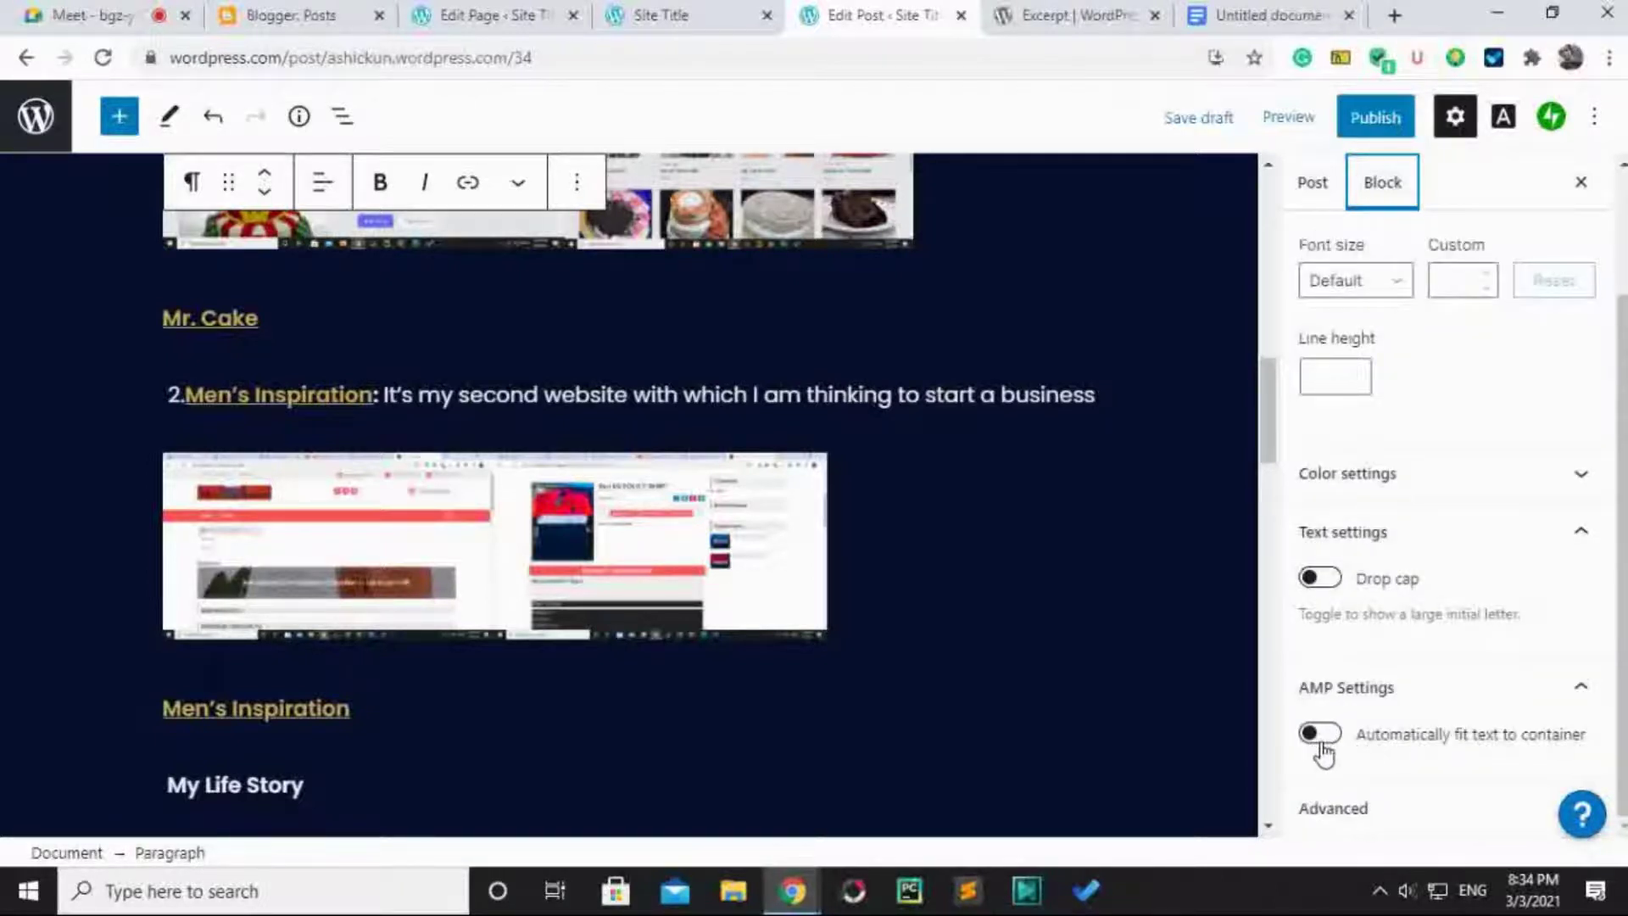
# Try to publish the post again, review the pre-publish checks, and return to editing with the resulting notice dismissed.
pyautogui.click(1377, 123)
pyautogui.click(1376, 136)
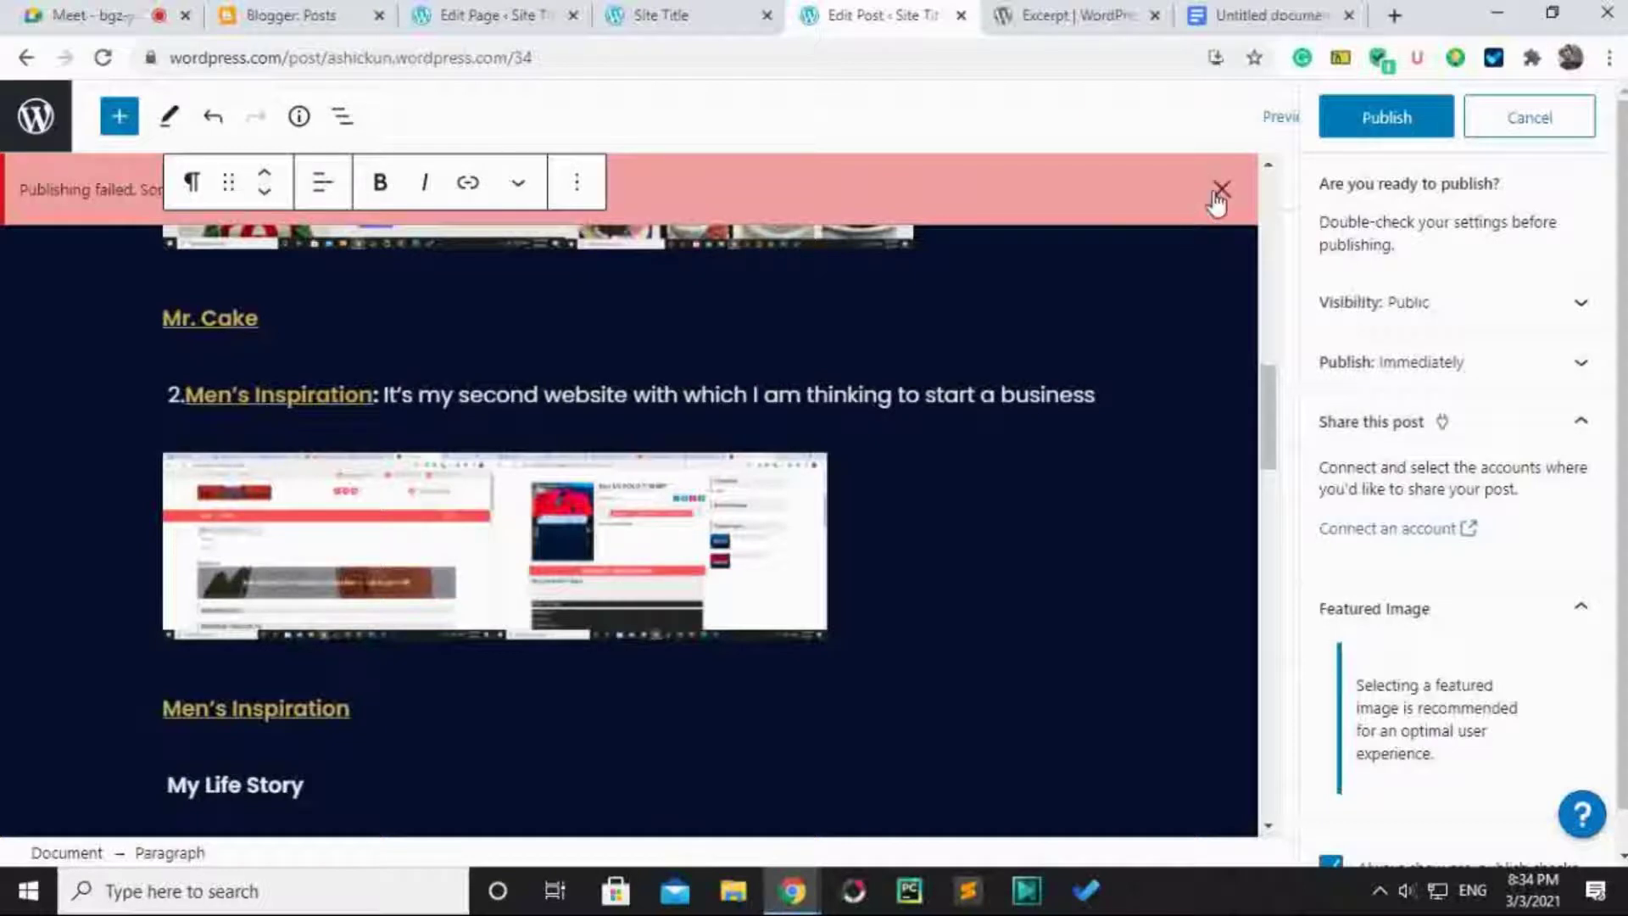
pyautogui.scroll(-1, 1424, 682)
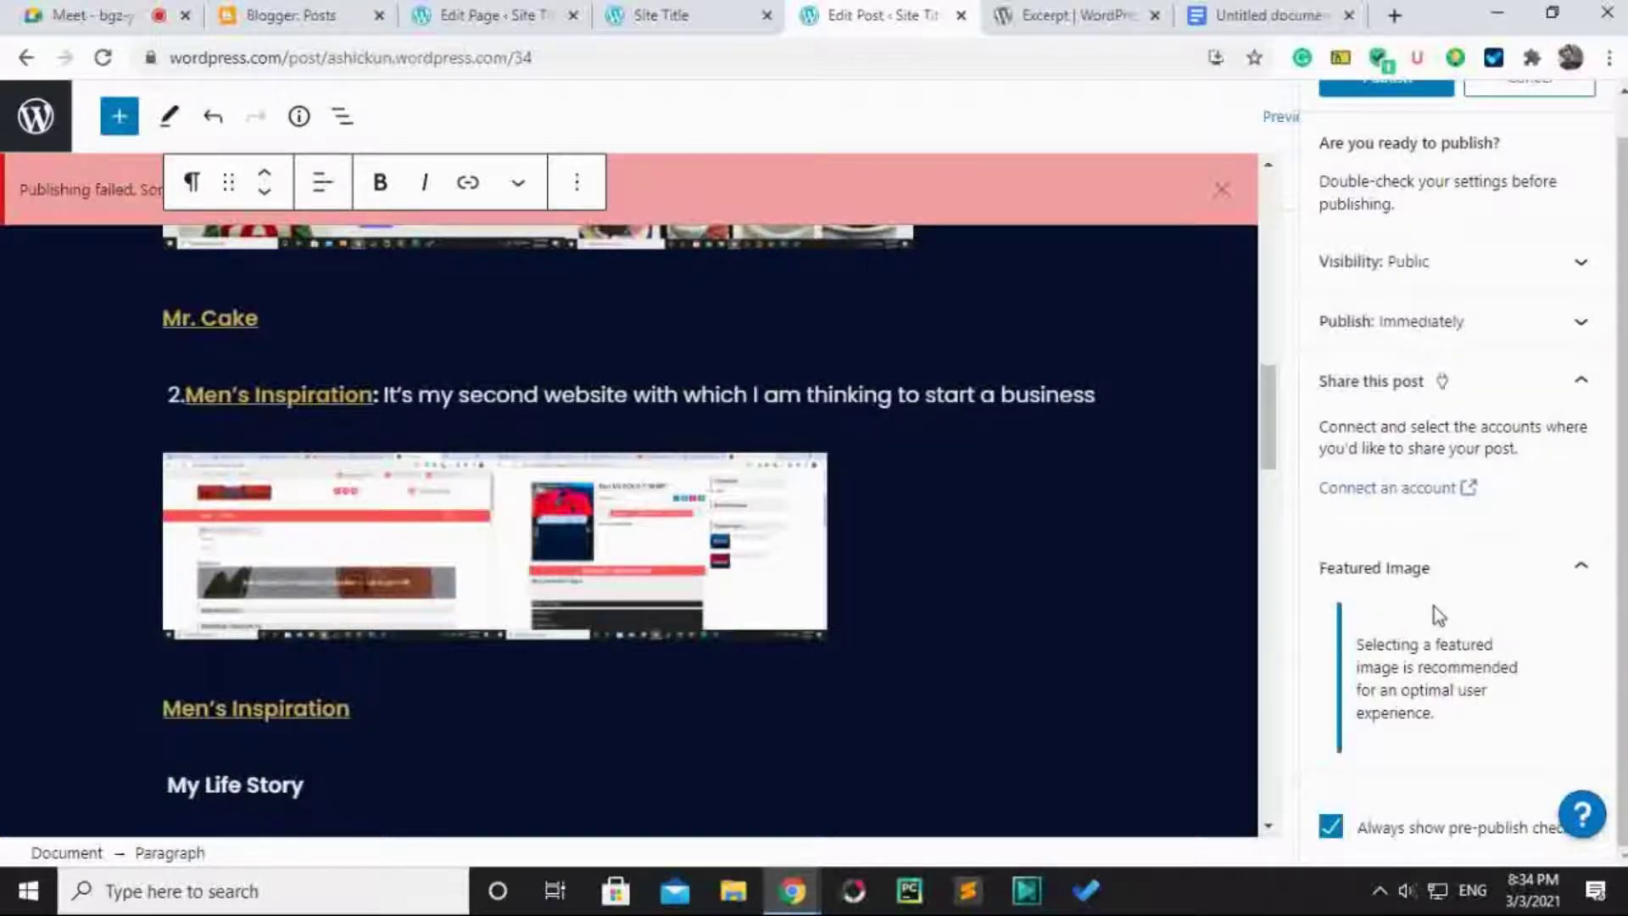
pyautogui.scroll(1, 1433, 608)
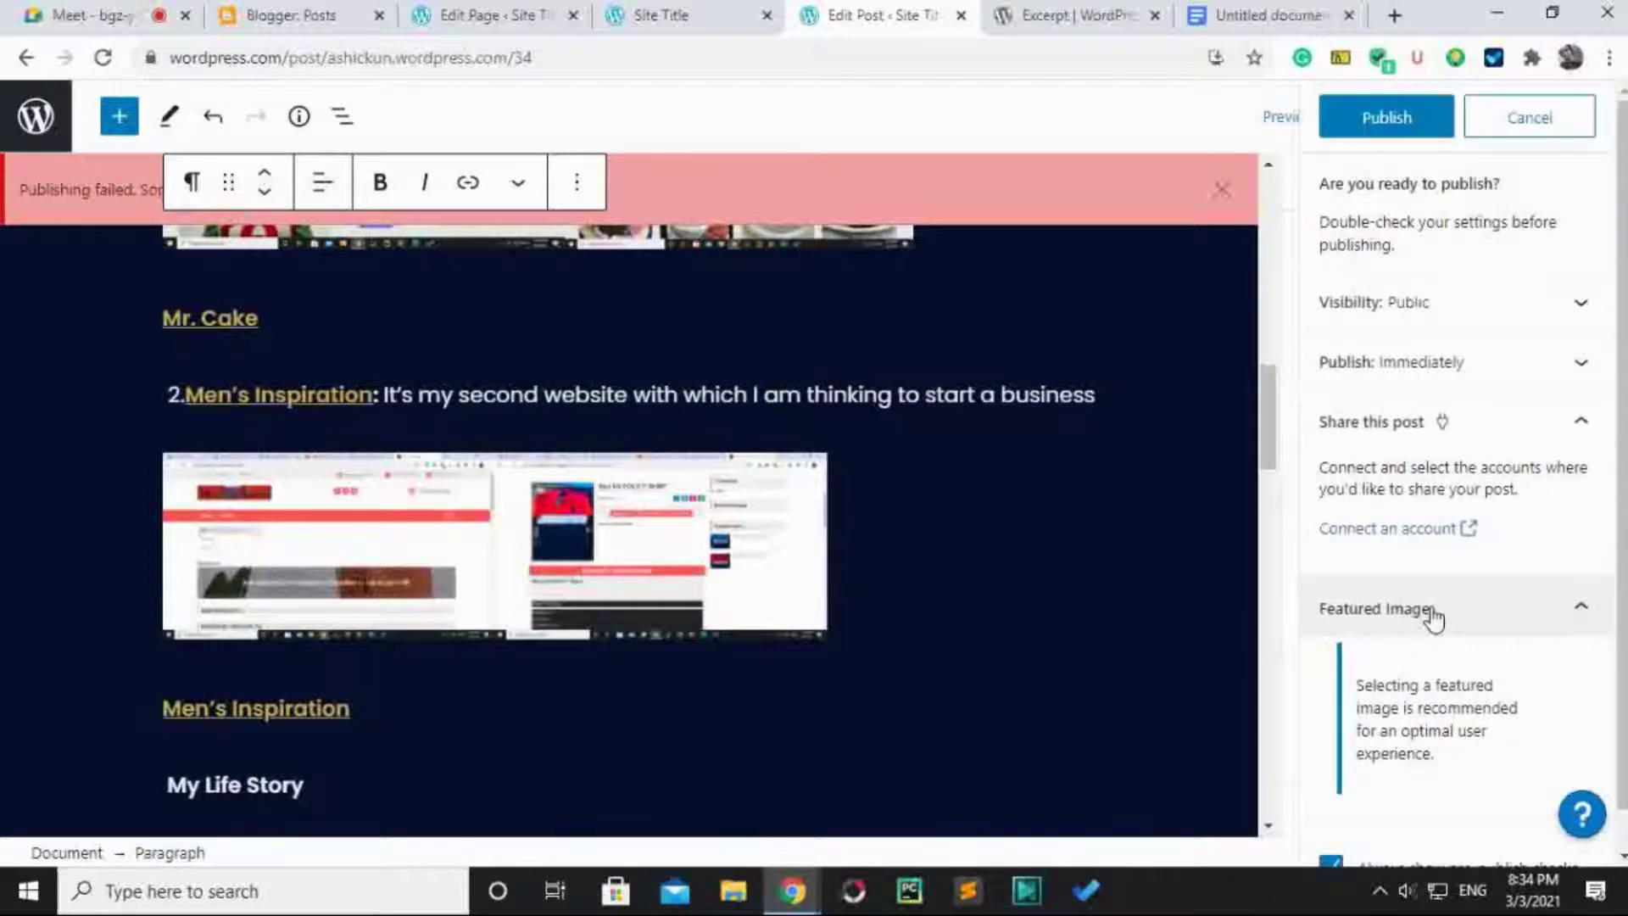
pyautogui.scroll(-1, 1432, 619)
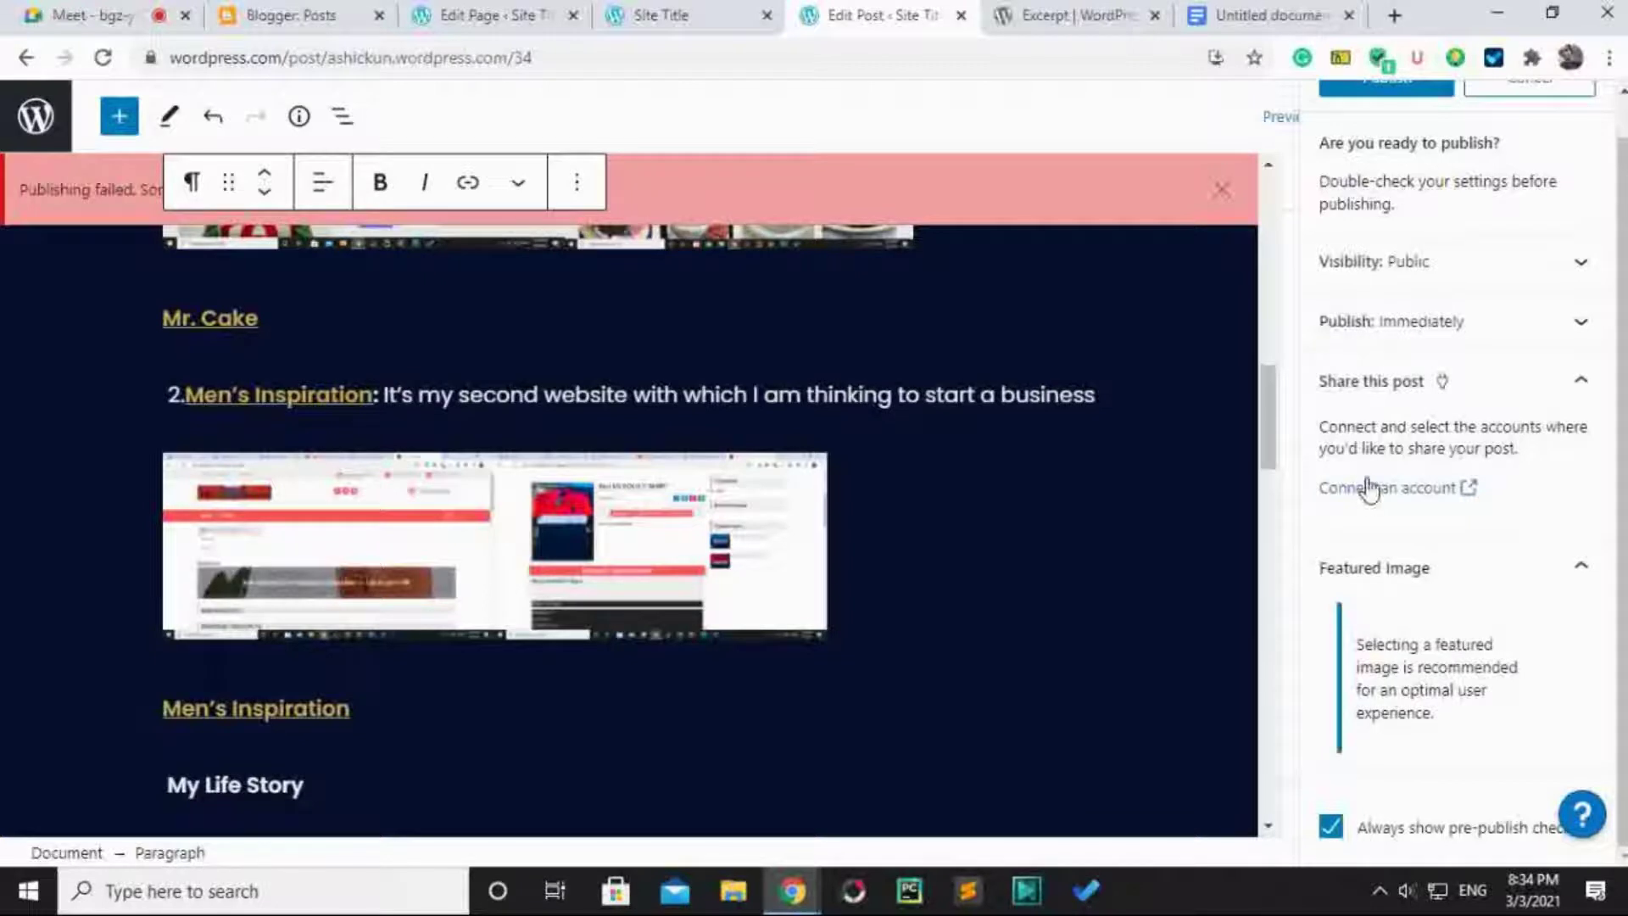
pyautogui.moveTo(1338, 426); pyautogui.dragTo(1424, 445)
pyautogui.click(1421, 447)
pyautogui.click(1221, 189)
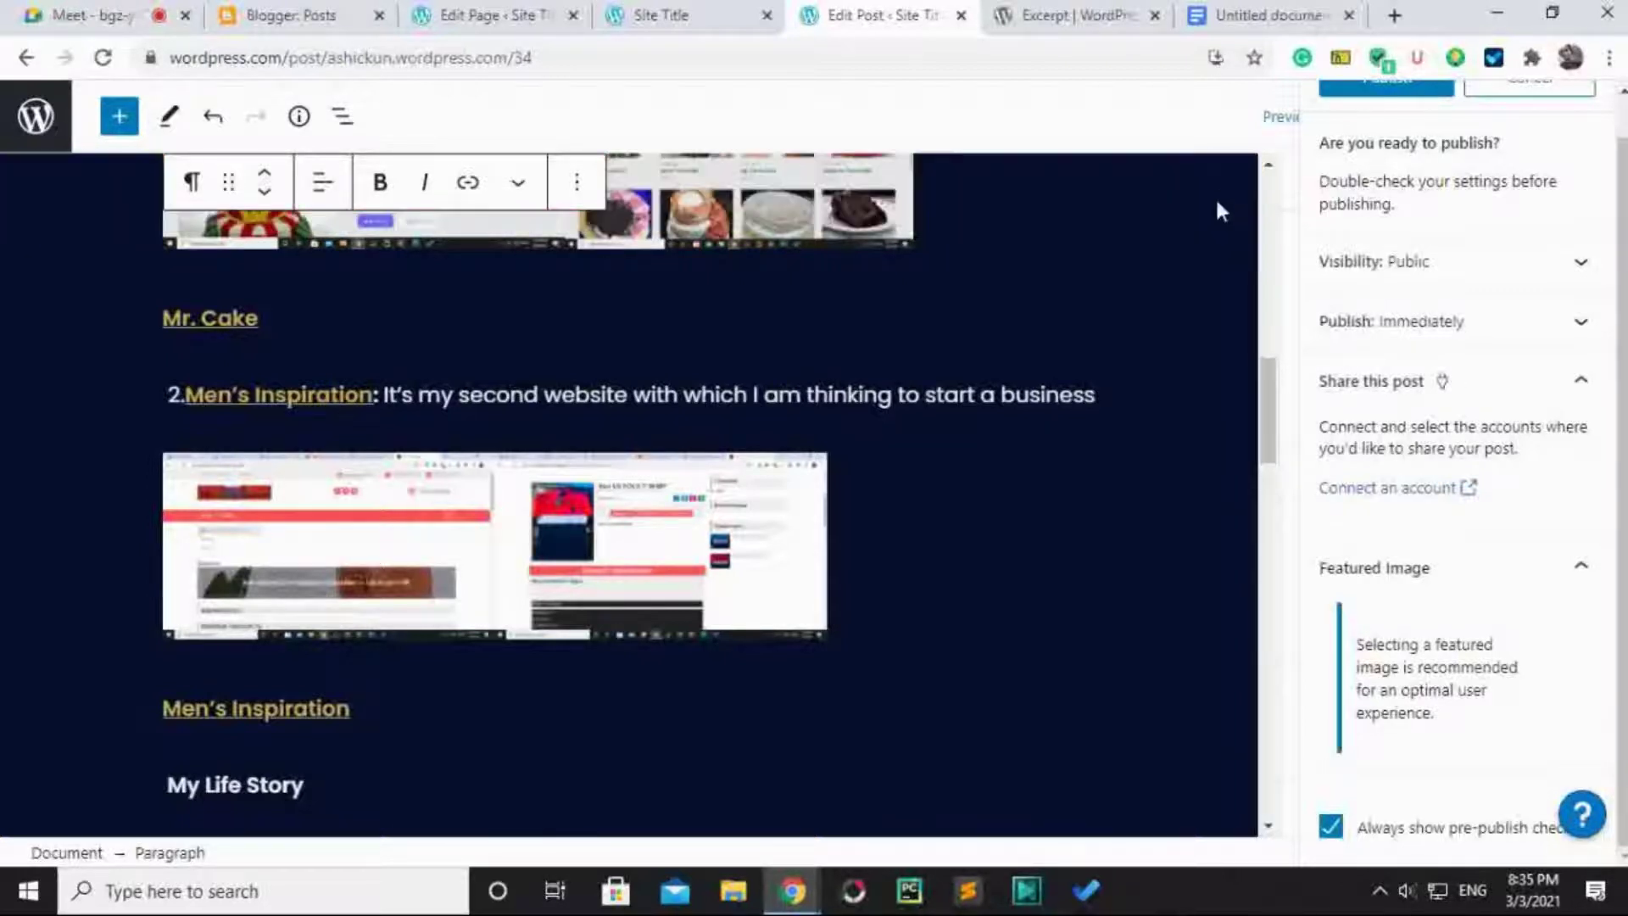
pyautogui.scroll(-15, 981, 483)
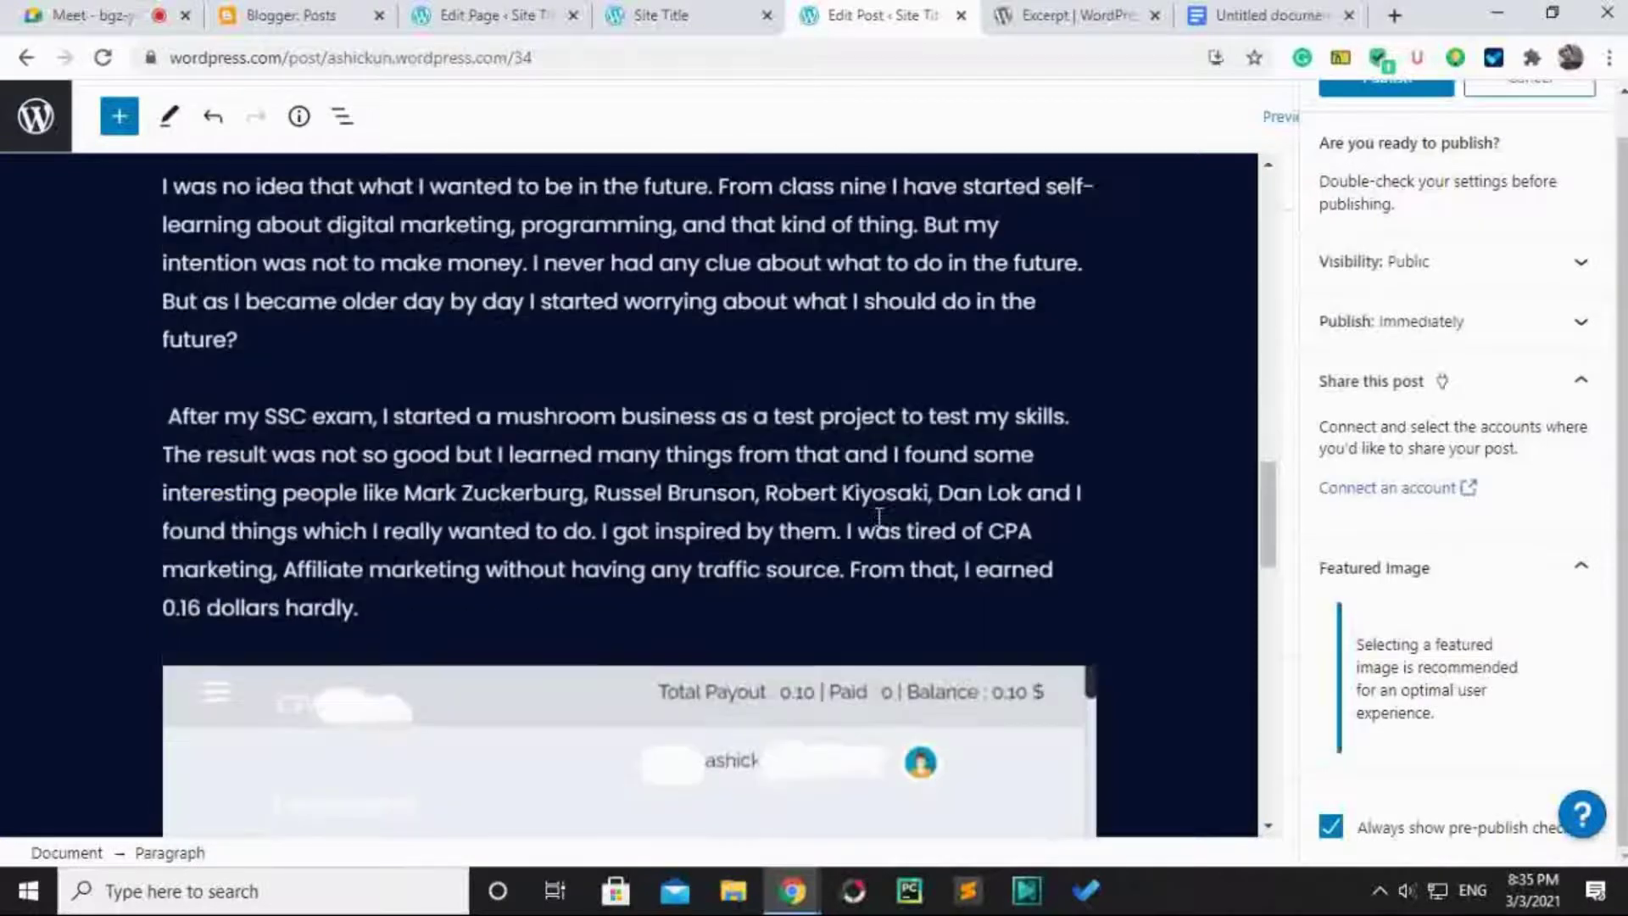
pyautogui.scroll(10, 875, 523)
pyautogui.scroll(1, 1439, 378)
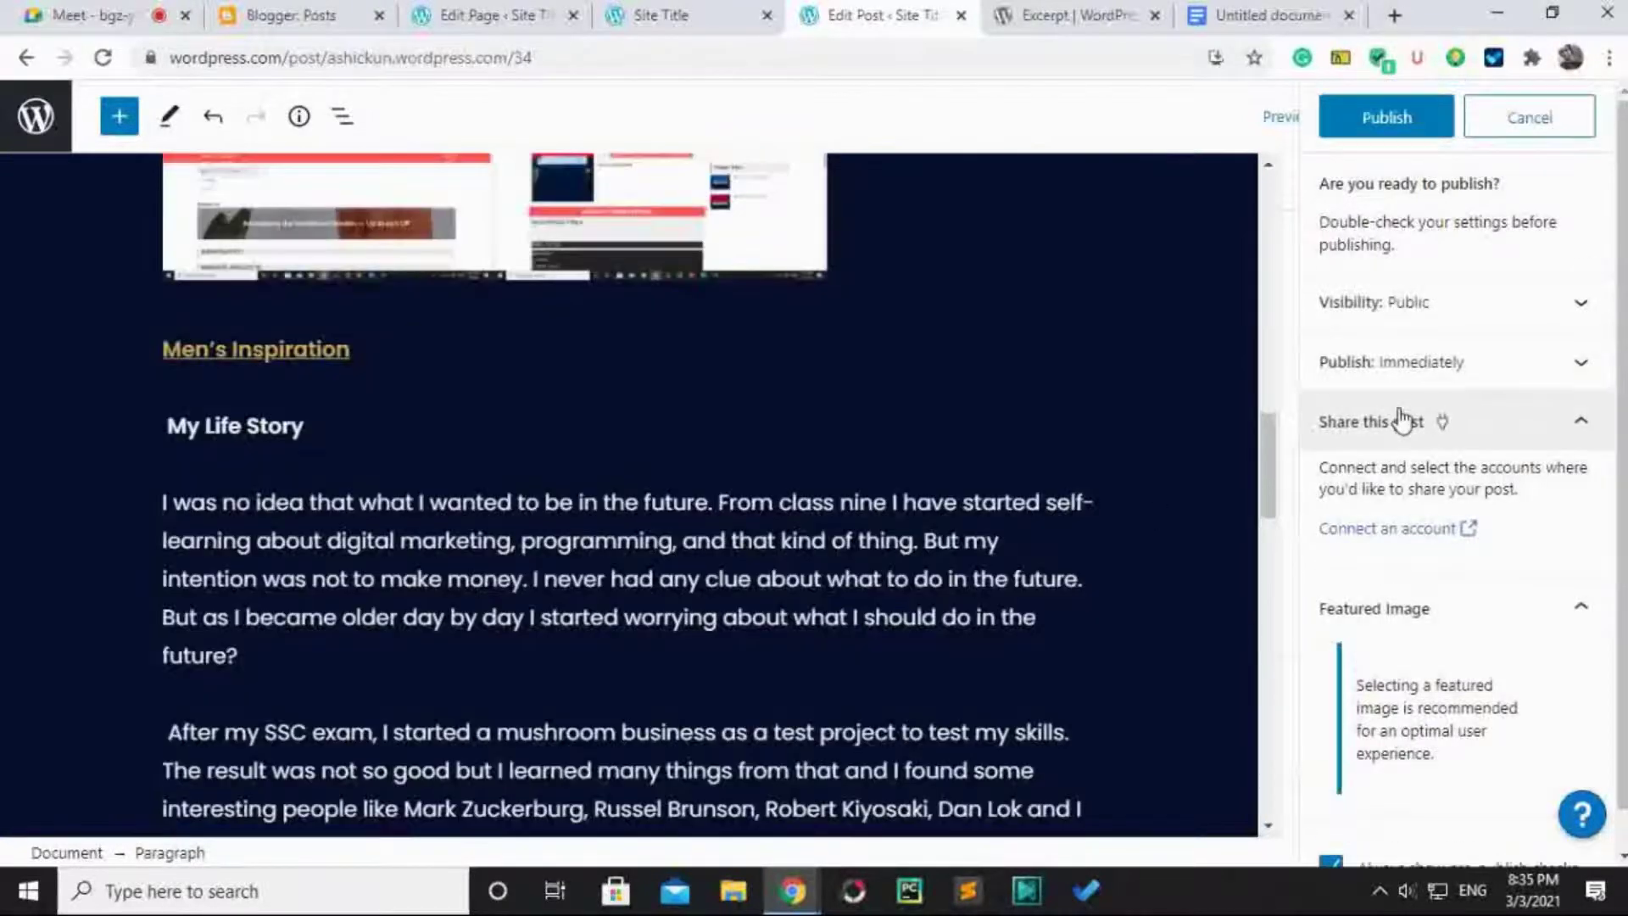
pyautogui.click(1560, 127)
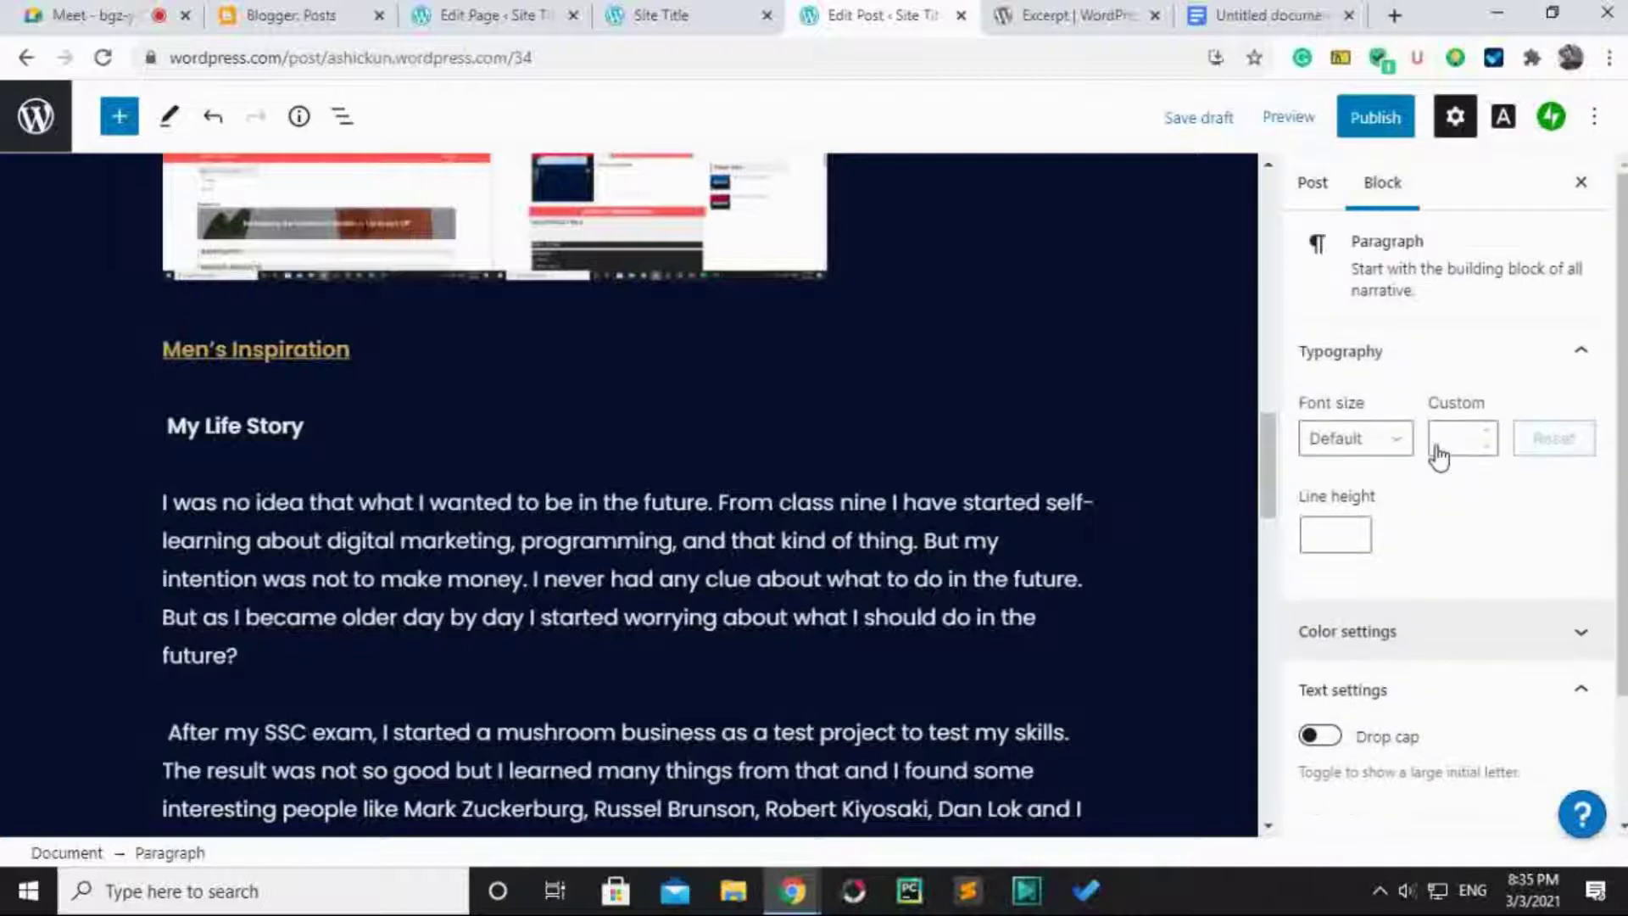
# Disable AMP for the post in its status and visibility settings.
pyautogui.click(1311, 181)
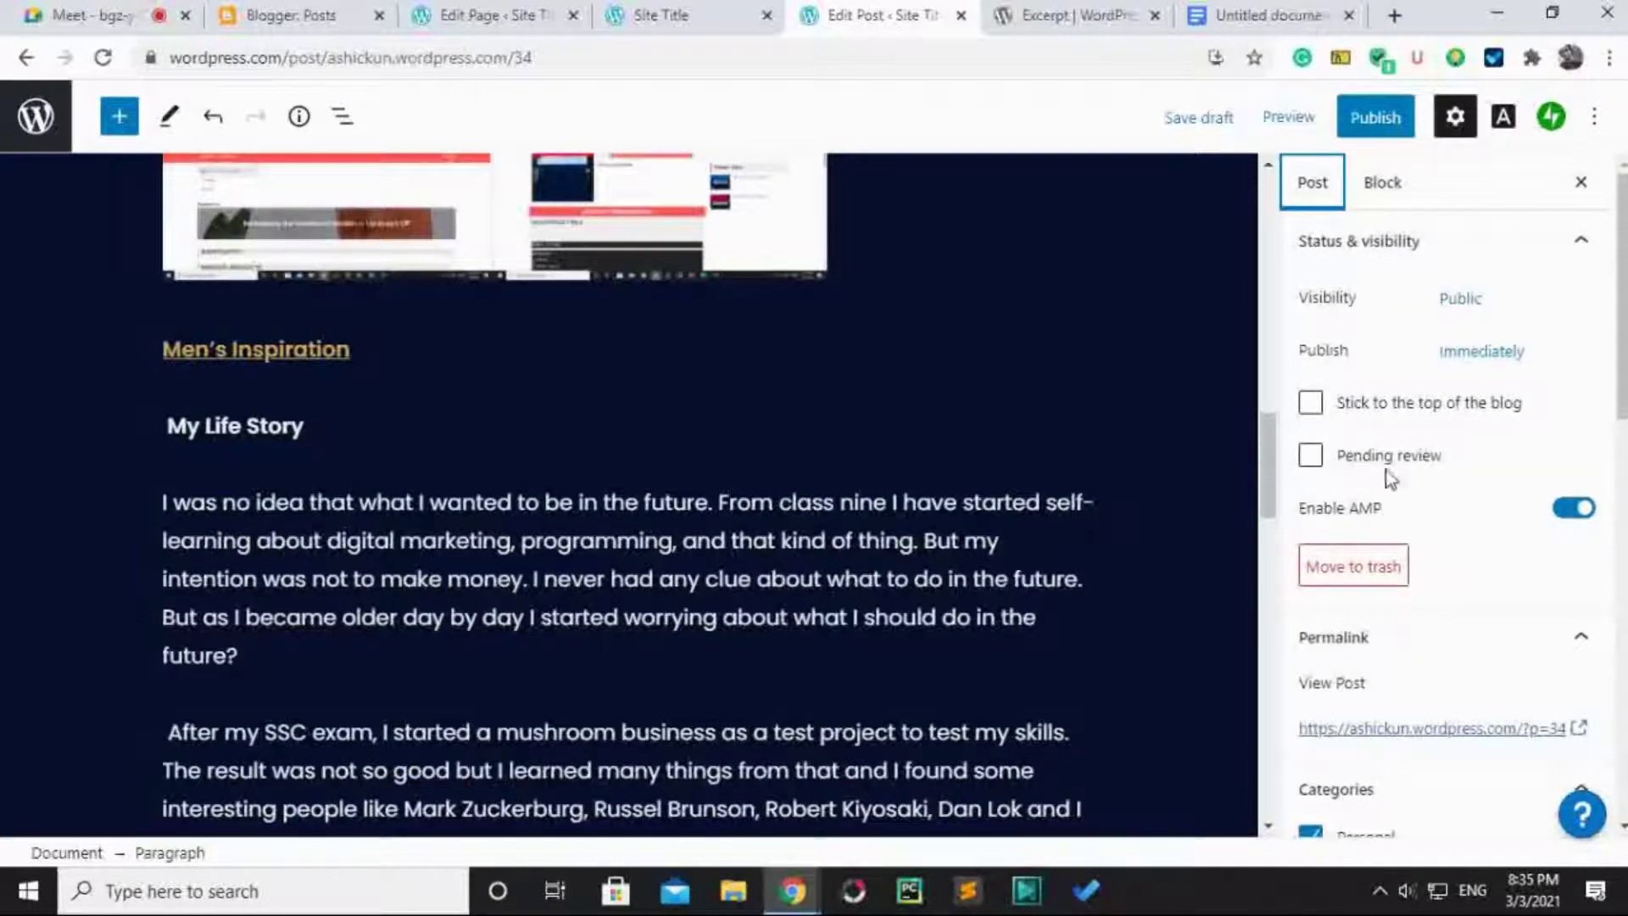
pyautogui.scroll(-2, 1492, 467)
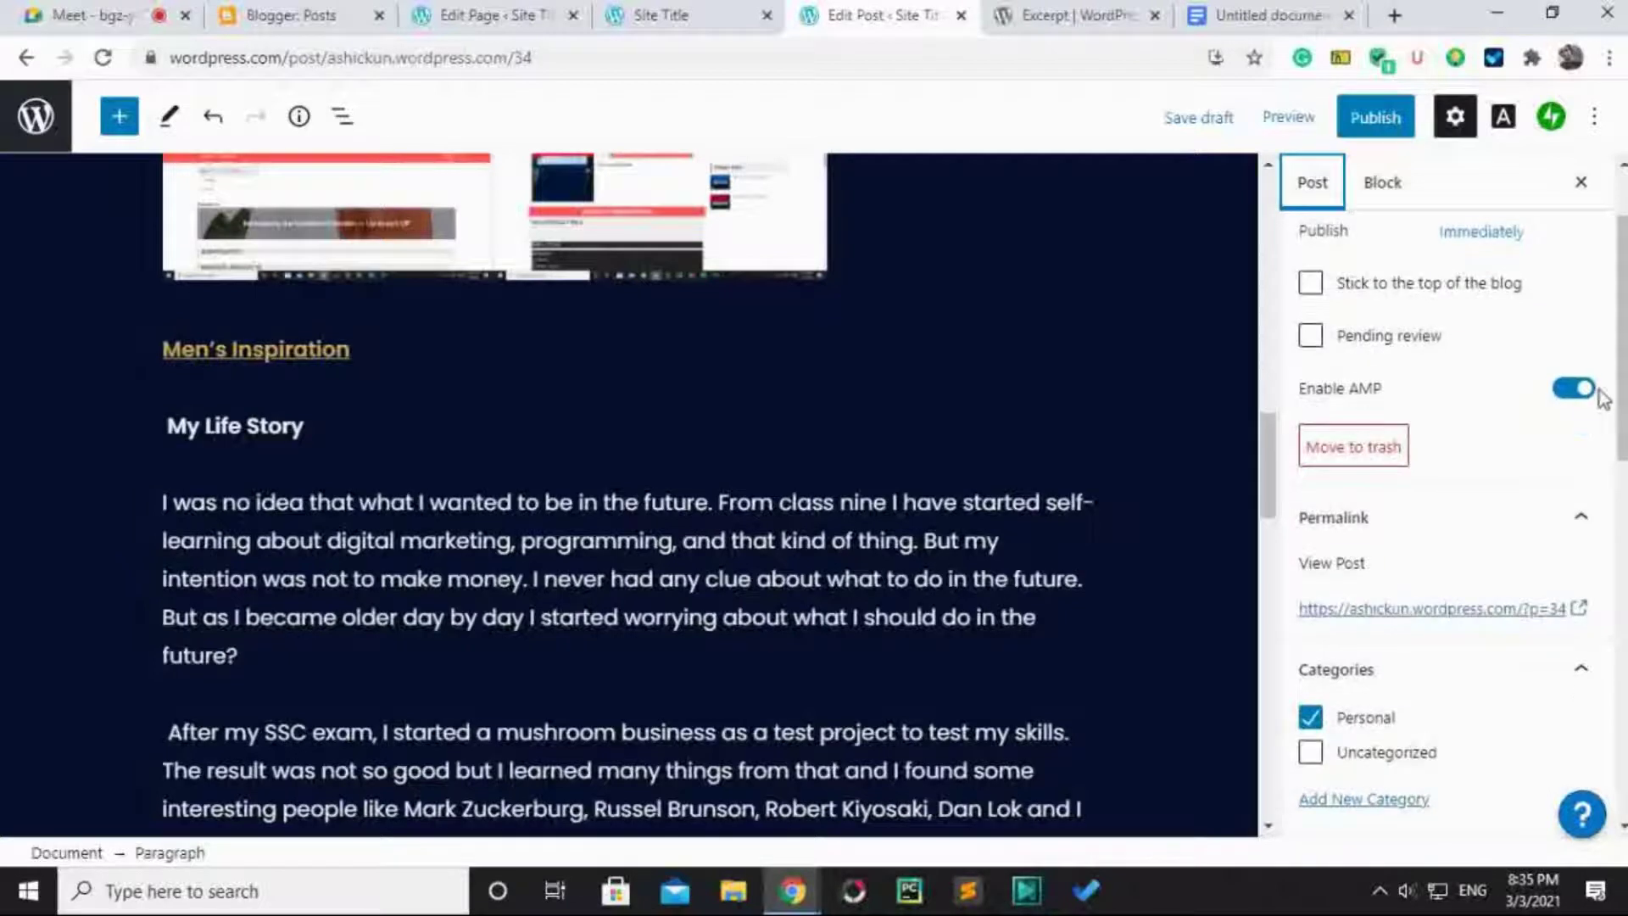
pyautogui.click(1579, 395)
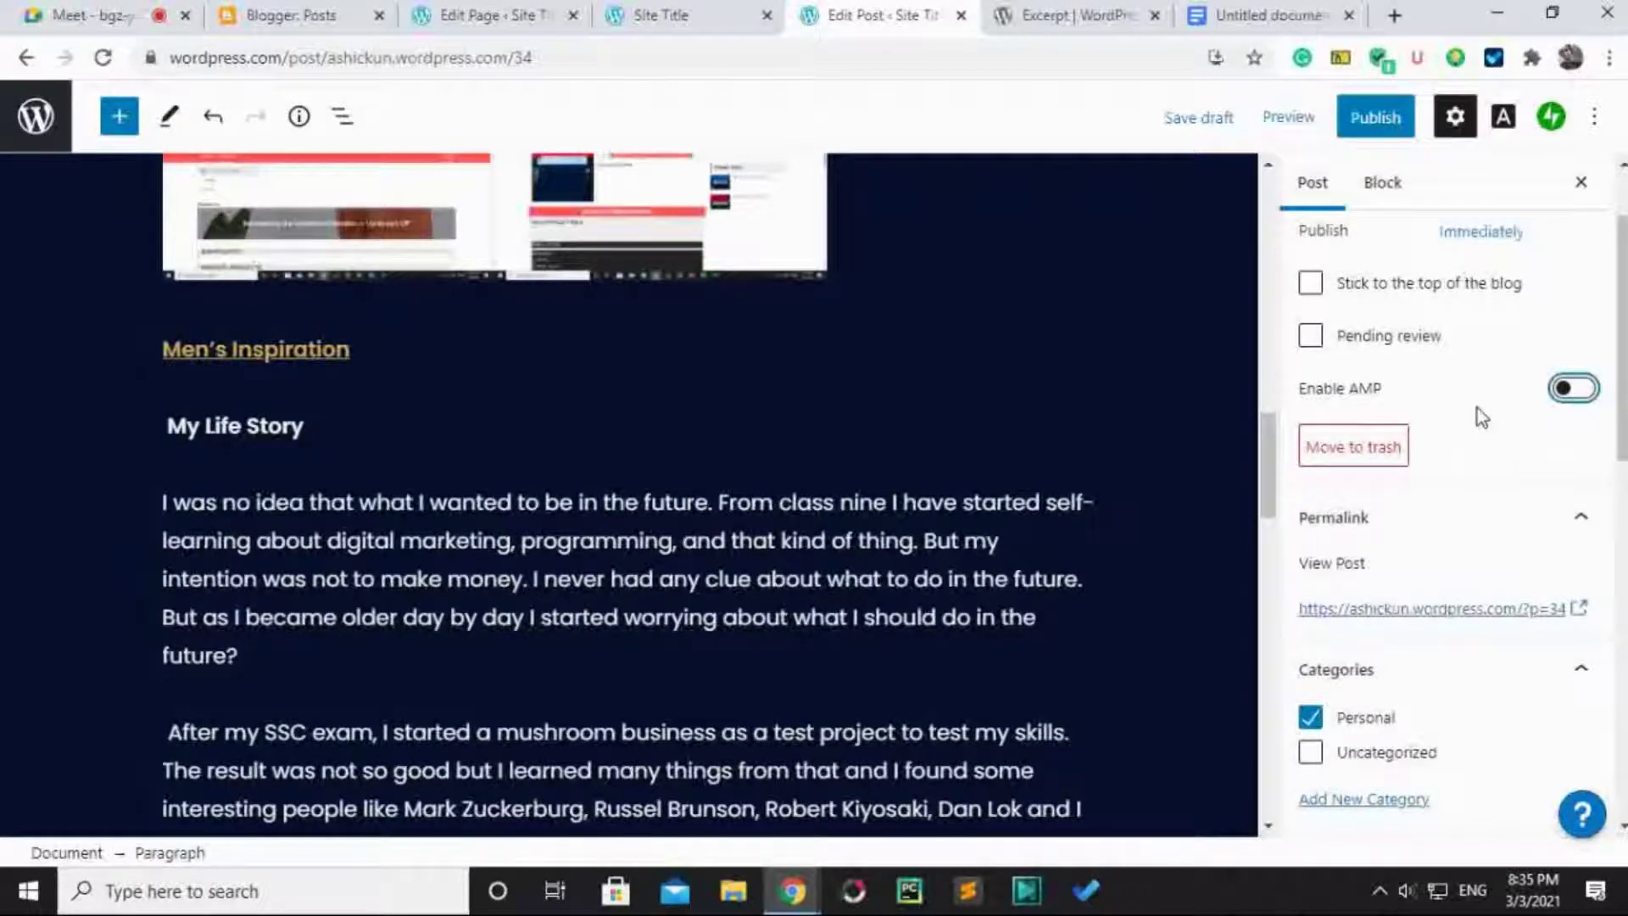
pyautogui.click(1568, 391)
pyautogui.scroll(-3, 1412, 446)
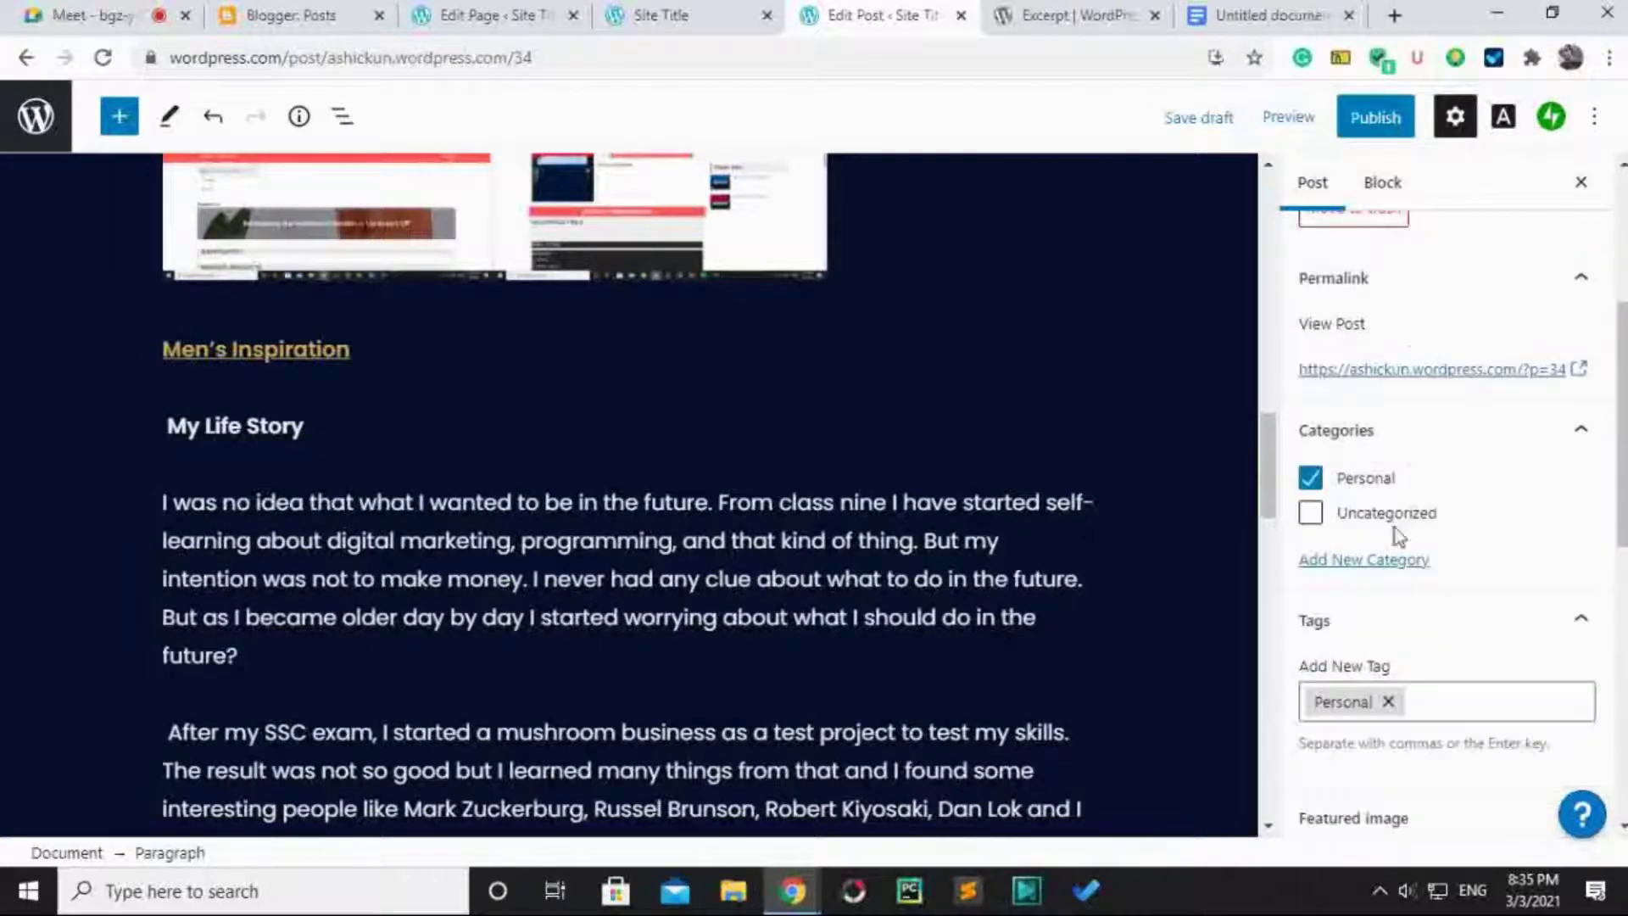
pyautogui.scroll(-2, 1401, 519)
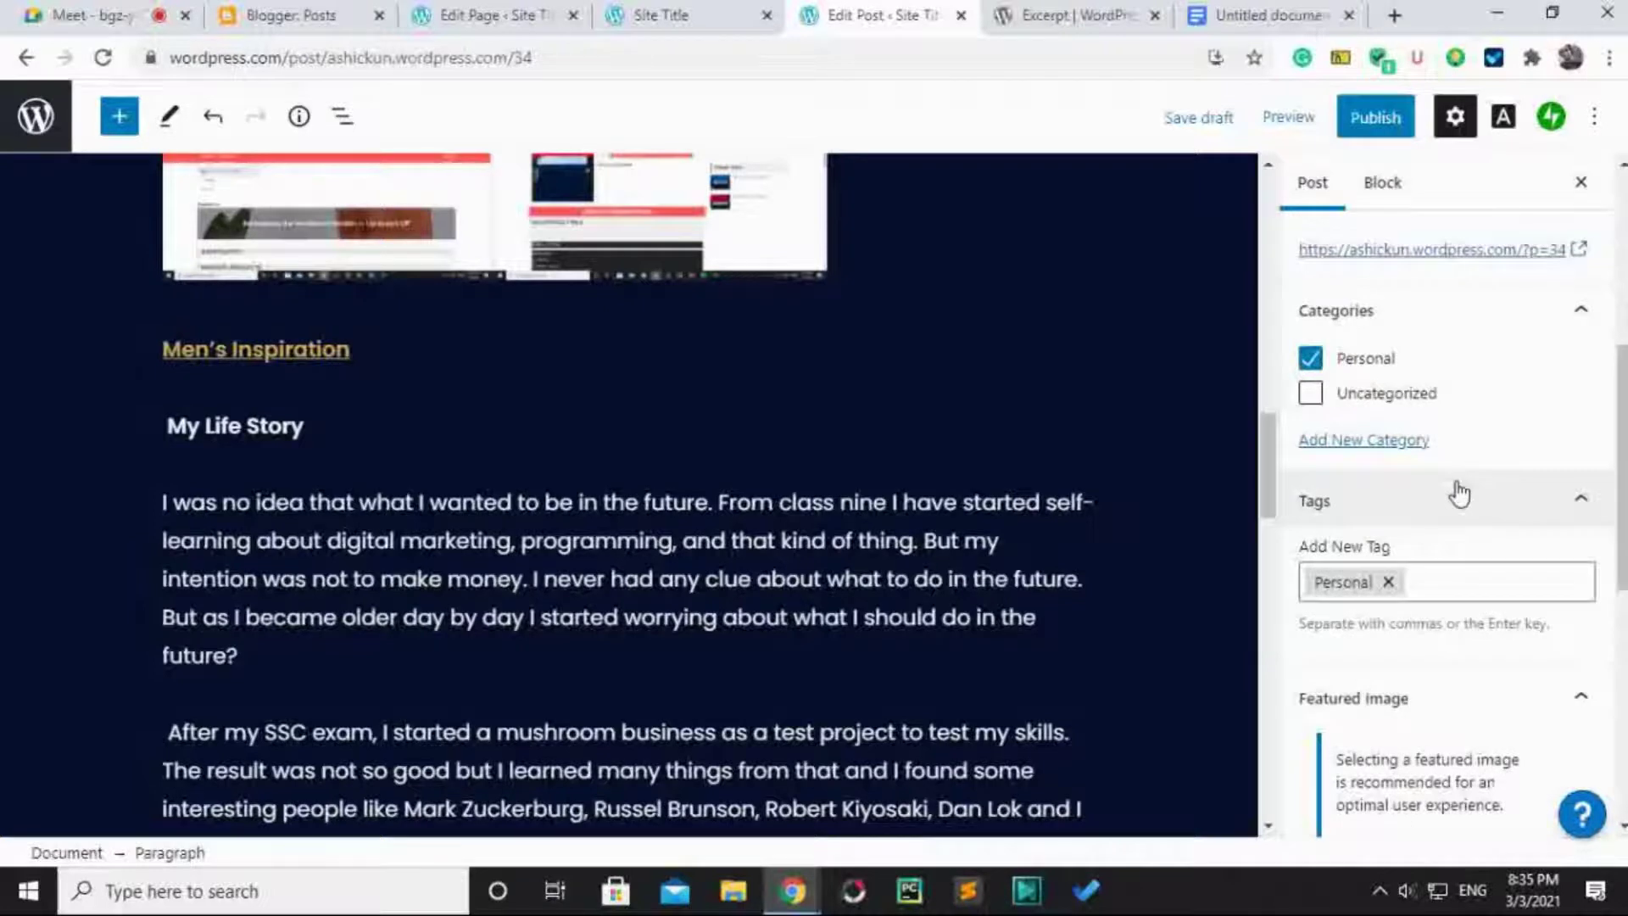
pyautogui.scroll(6, 1453, 490)
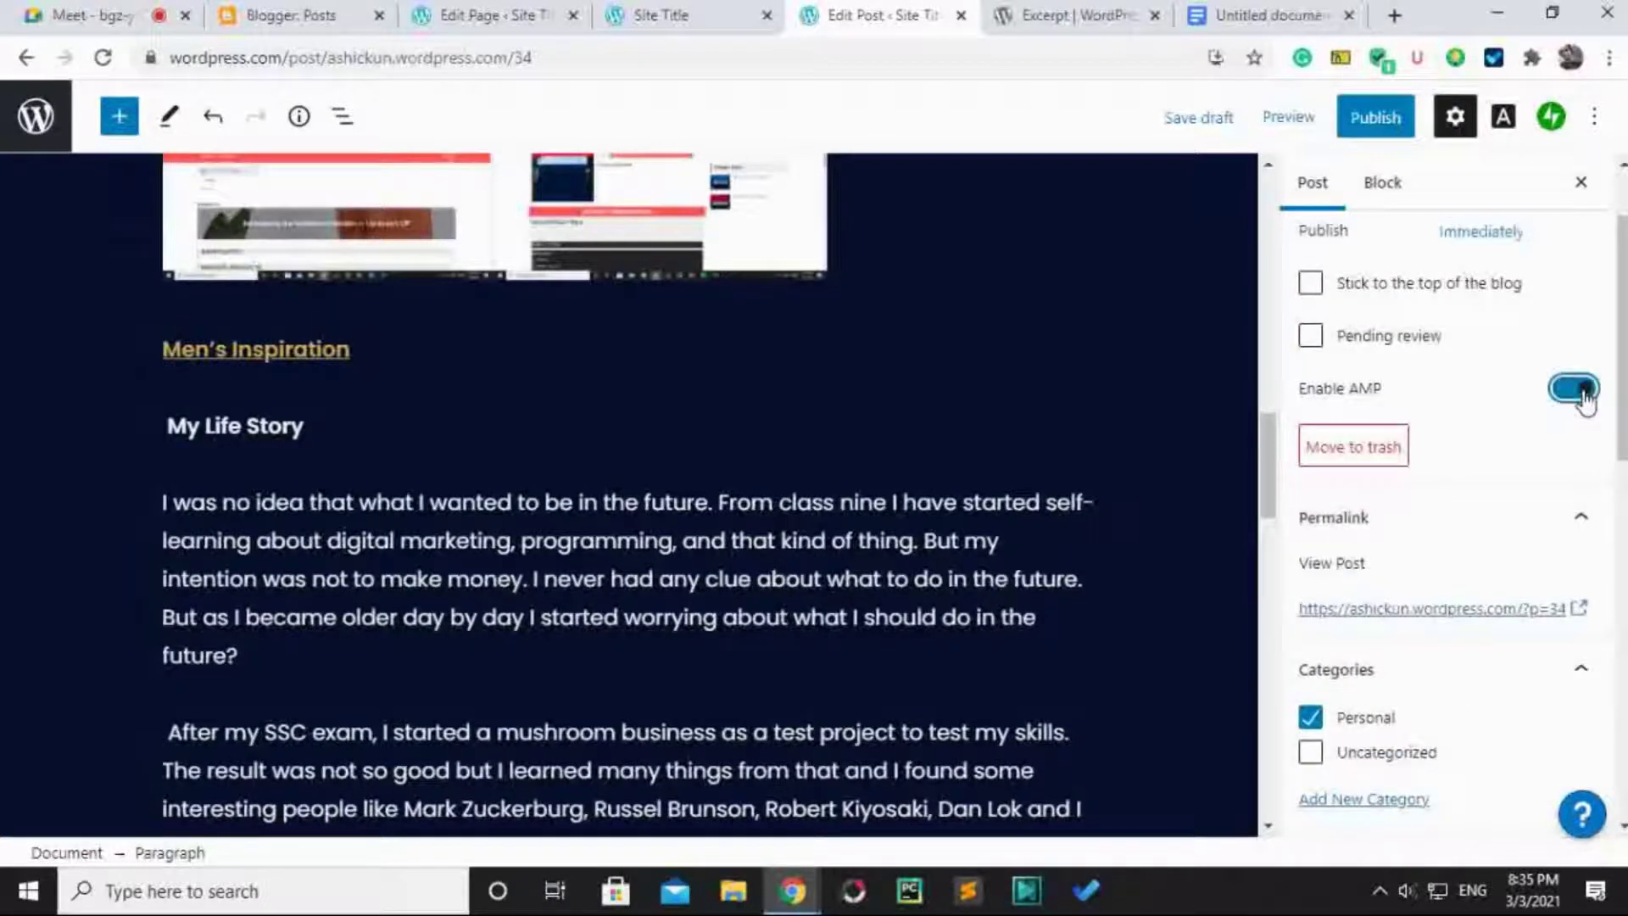
pyautogui.click(1580, 399)
# Publish the post and view it on the live site.
pyautogui.click(1391, 121)
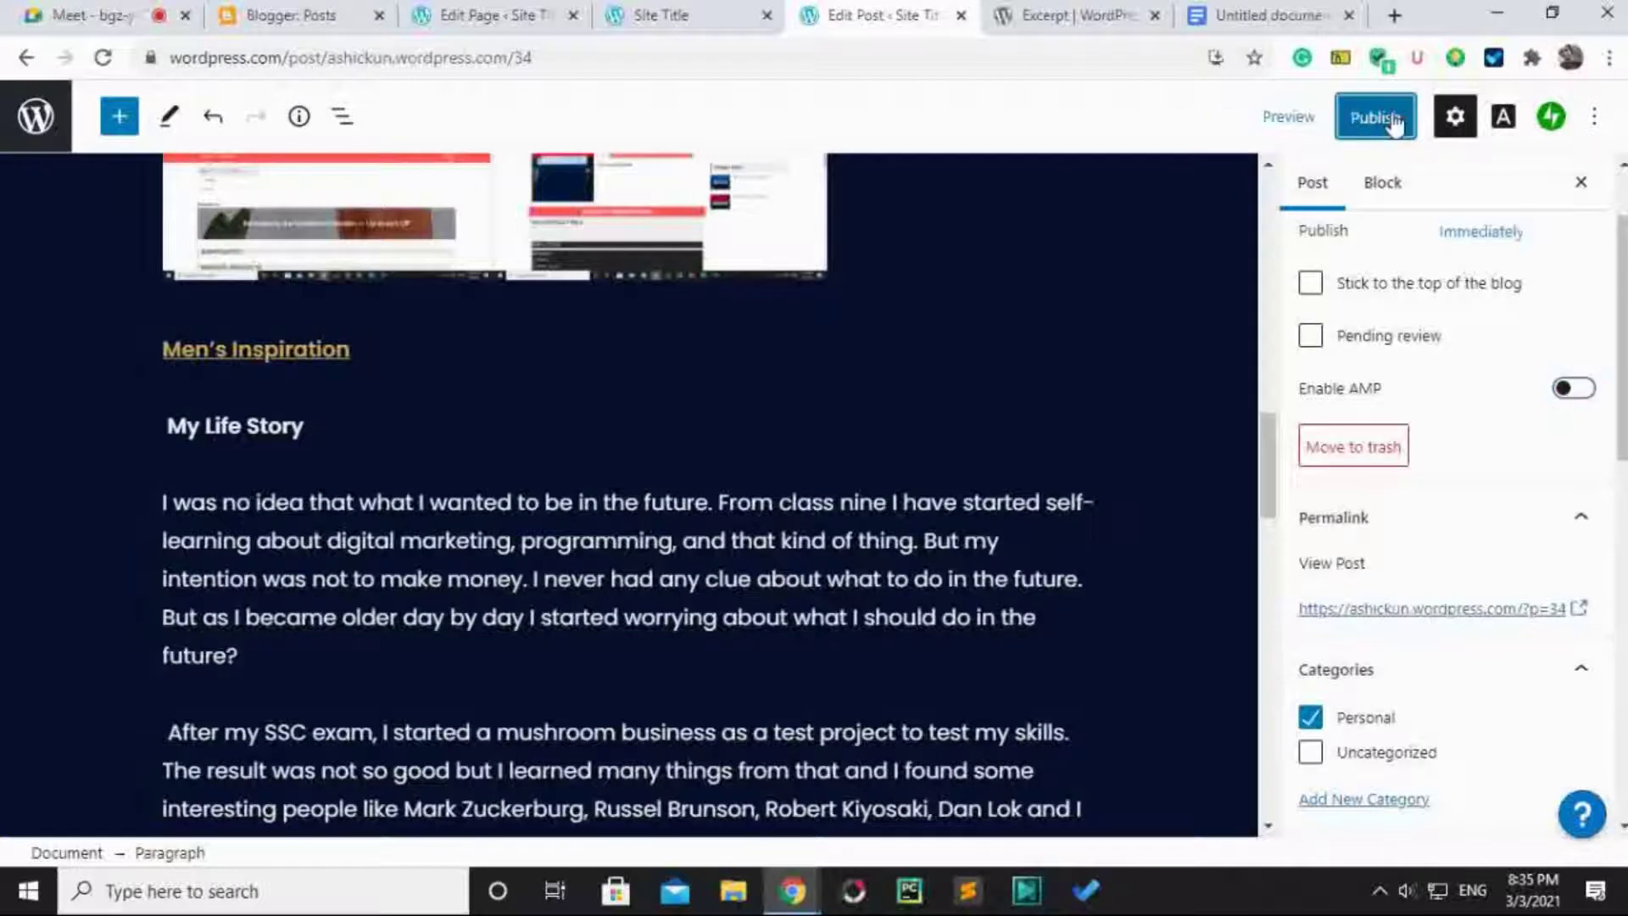
pyautogui.click(1391, 113)
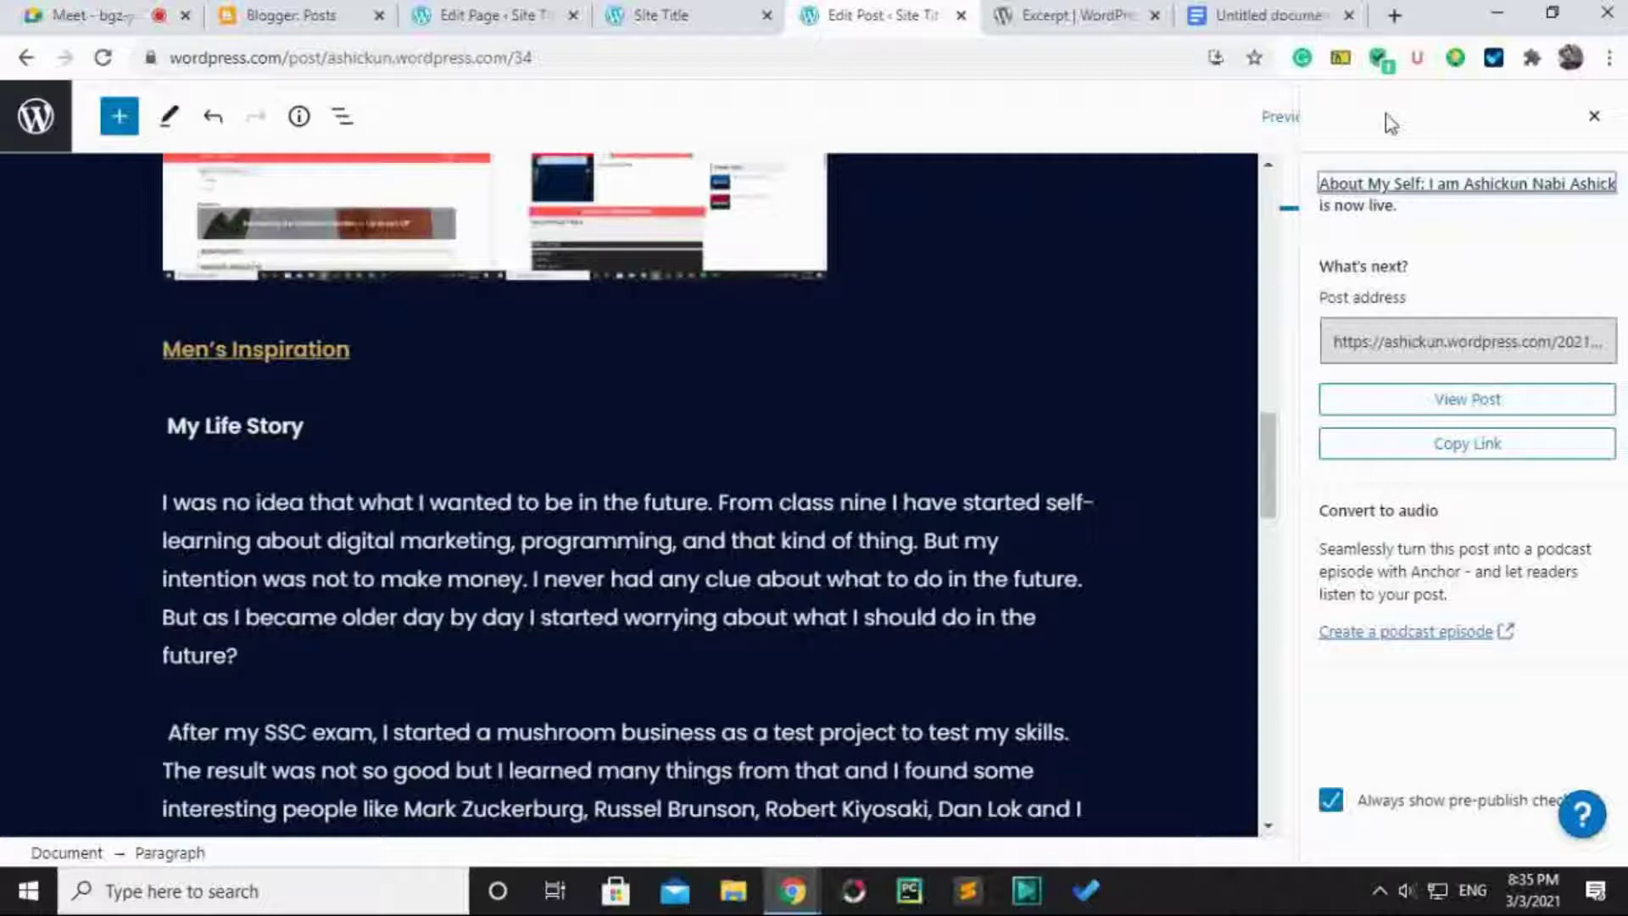
pyautogui.click(1515, 416)
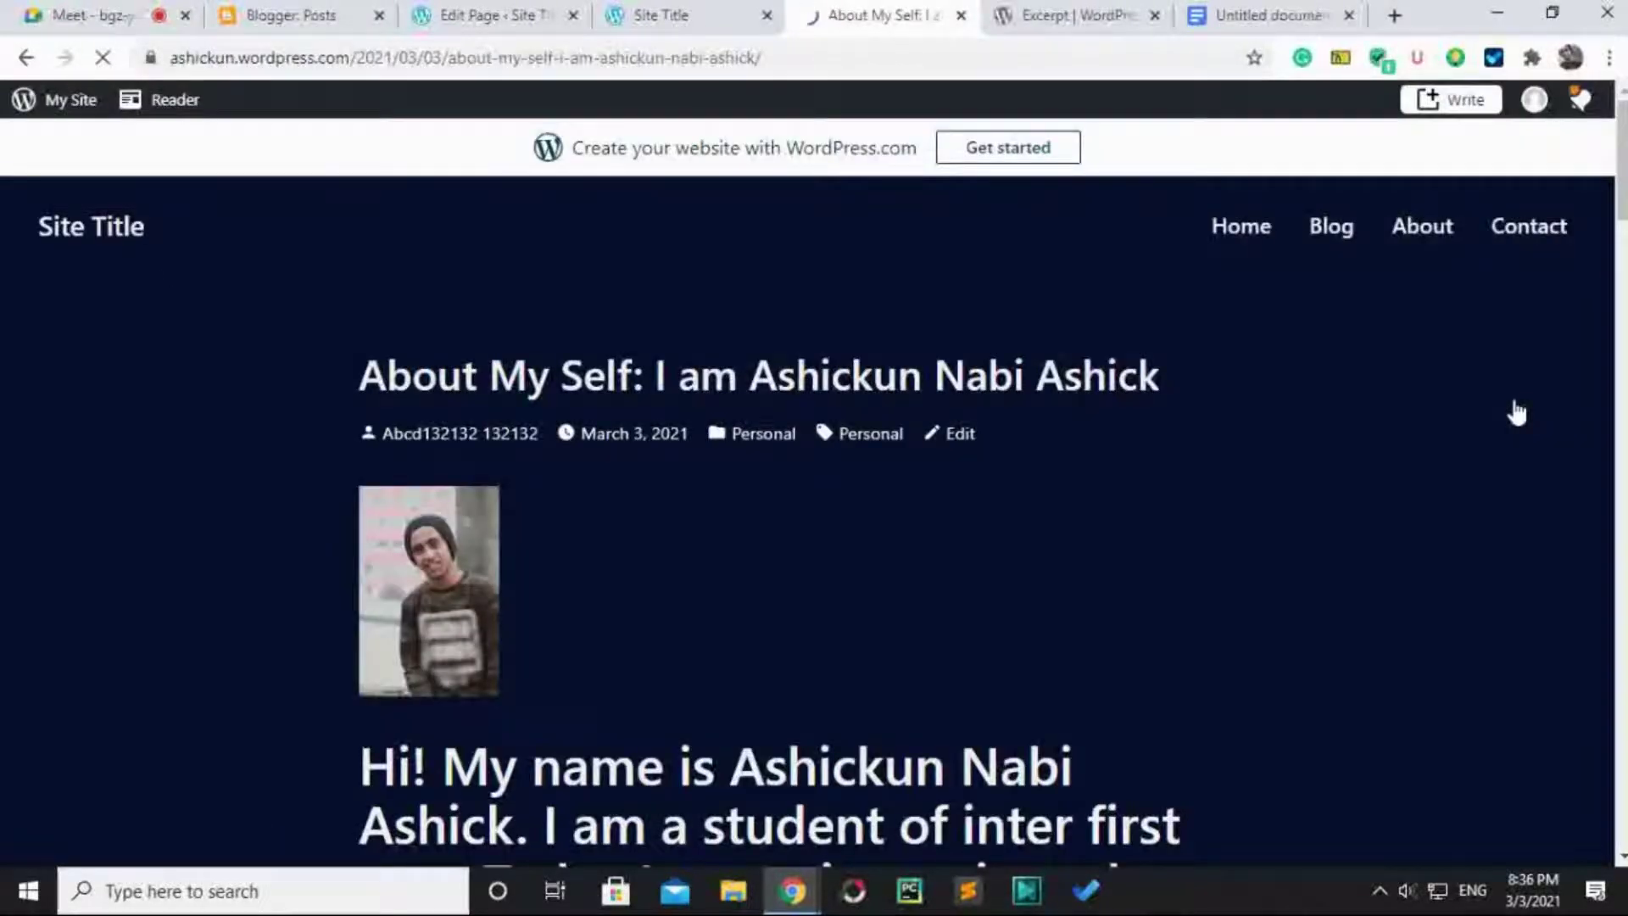
# Examine the published post from its title, photo and introduction down to the Mr. Cake and Men's Inspiration screenshots.
pyautogui.scroll(-3, 1127, 492)
pyautogui.scroll(3, 1107, 472)
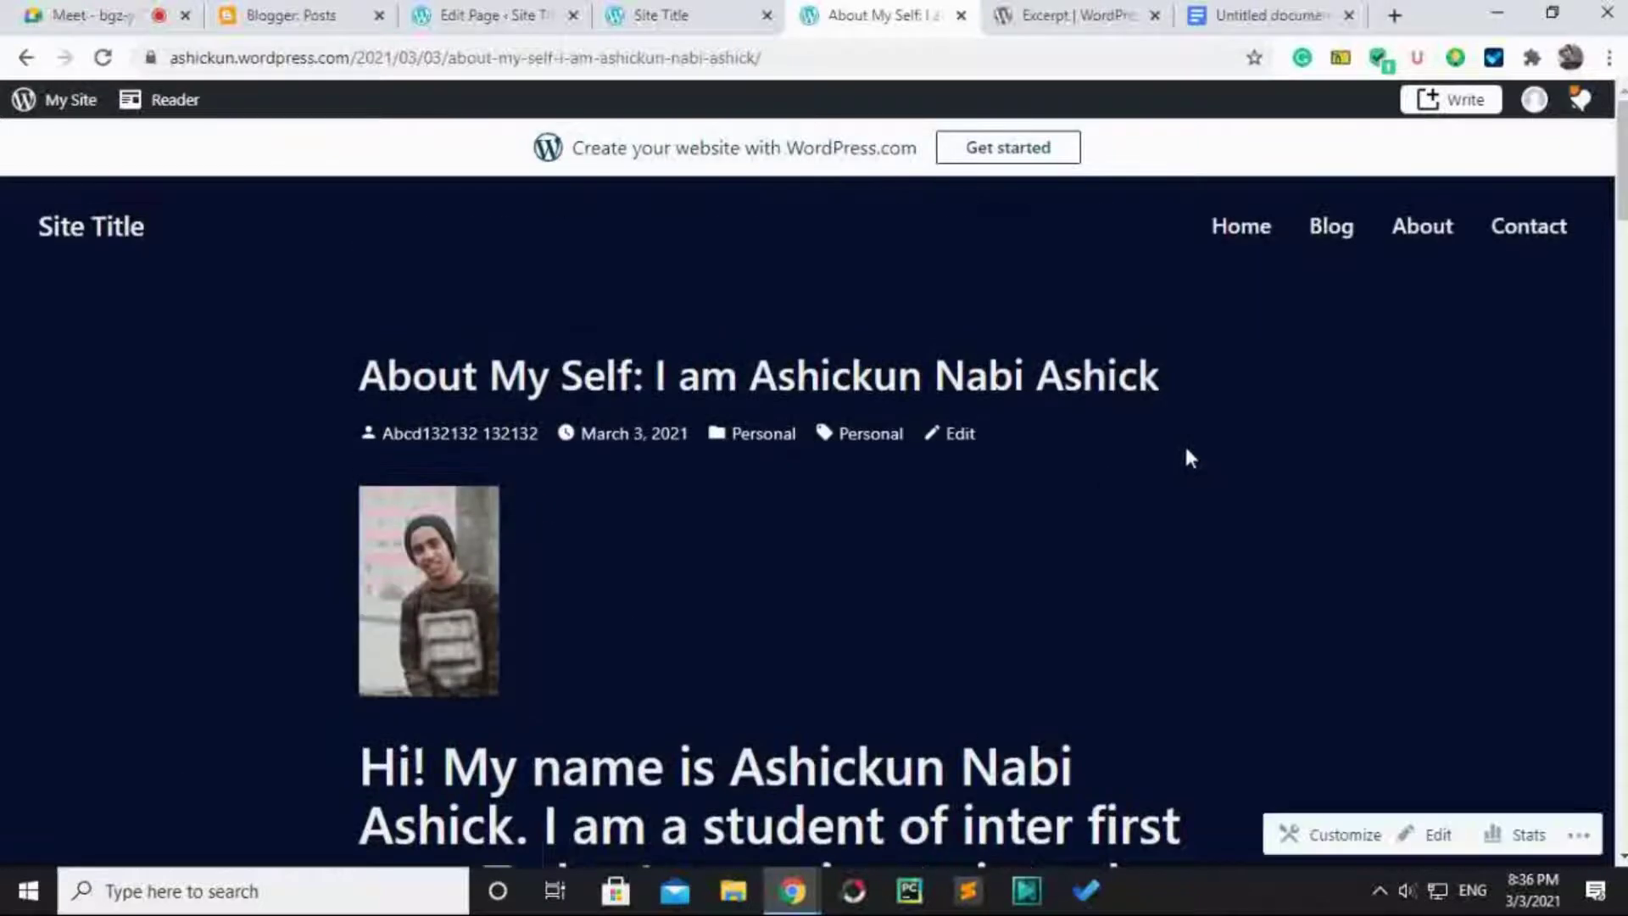
pyautogui.scroll(-1, 1087, 497)
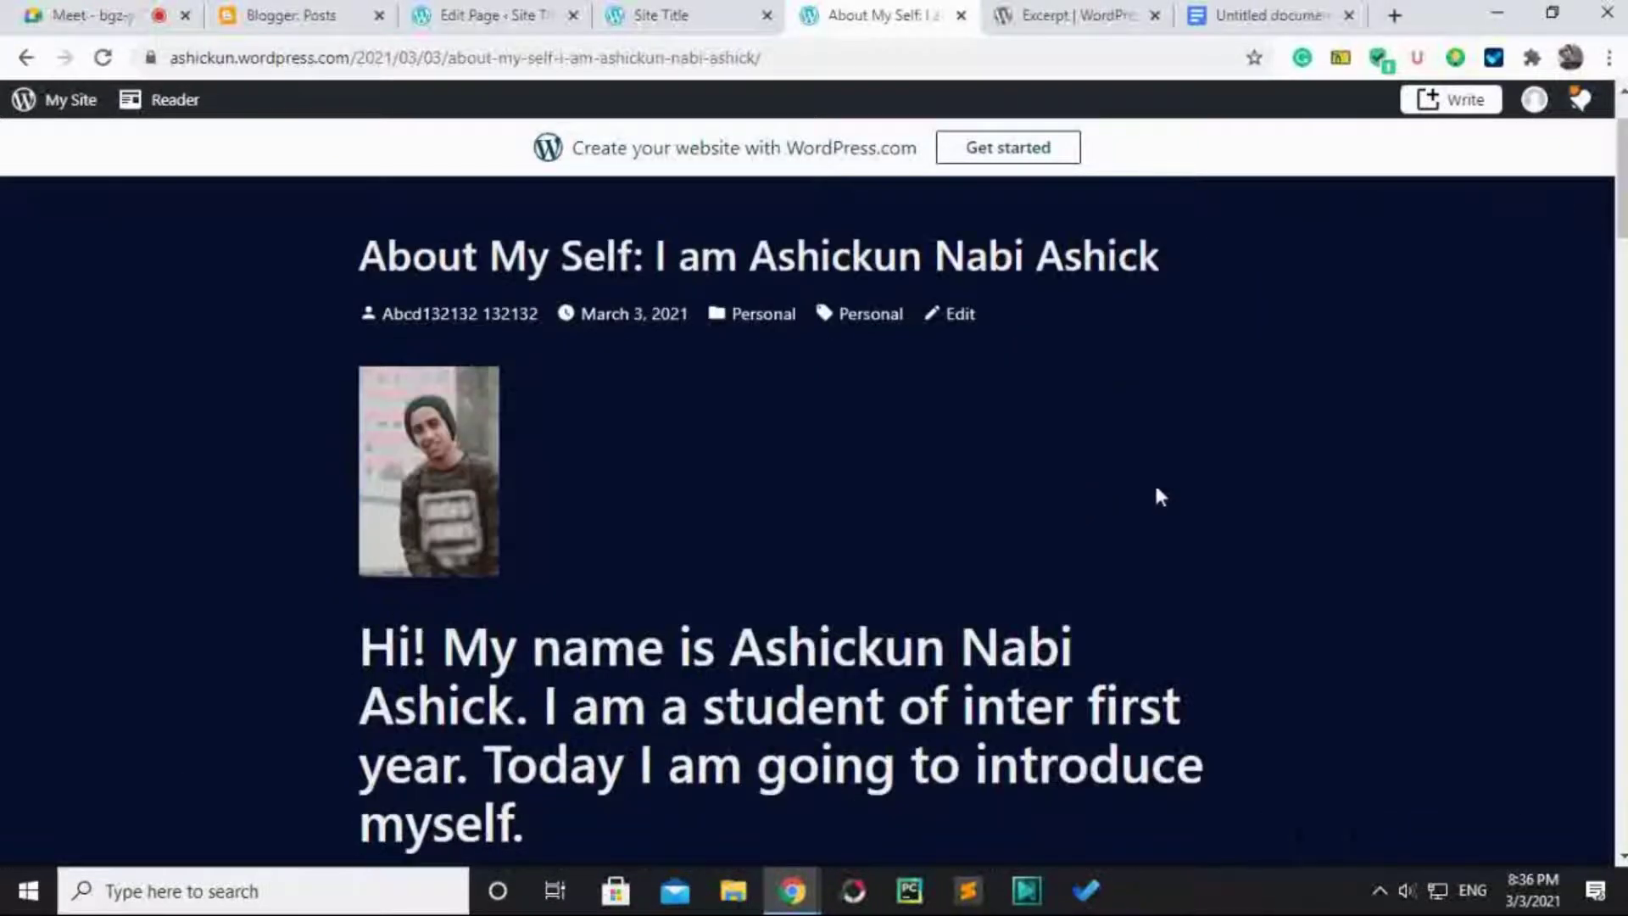
pyautogui.scroll(-1, 1212, 505)
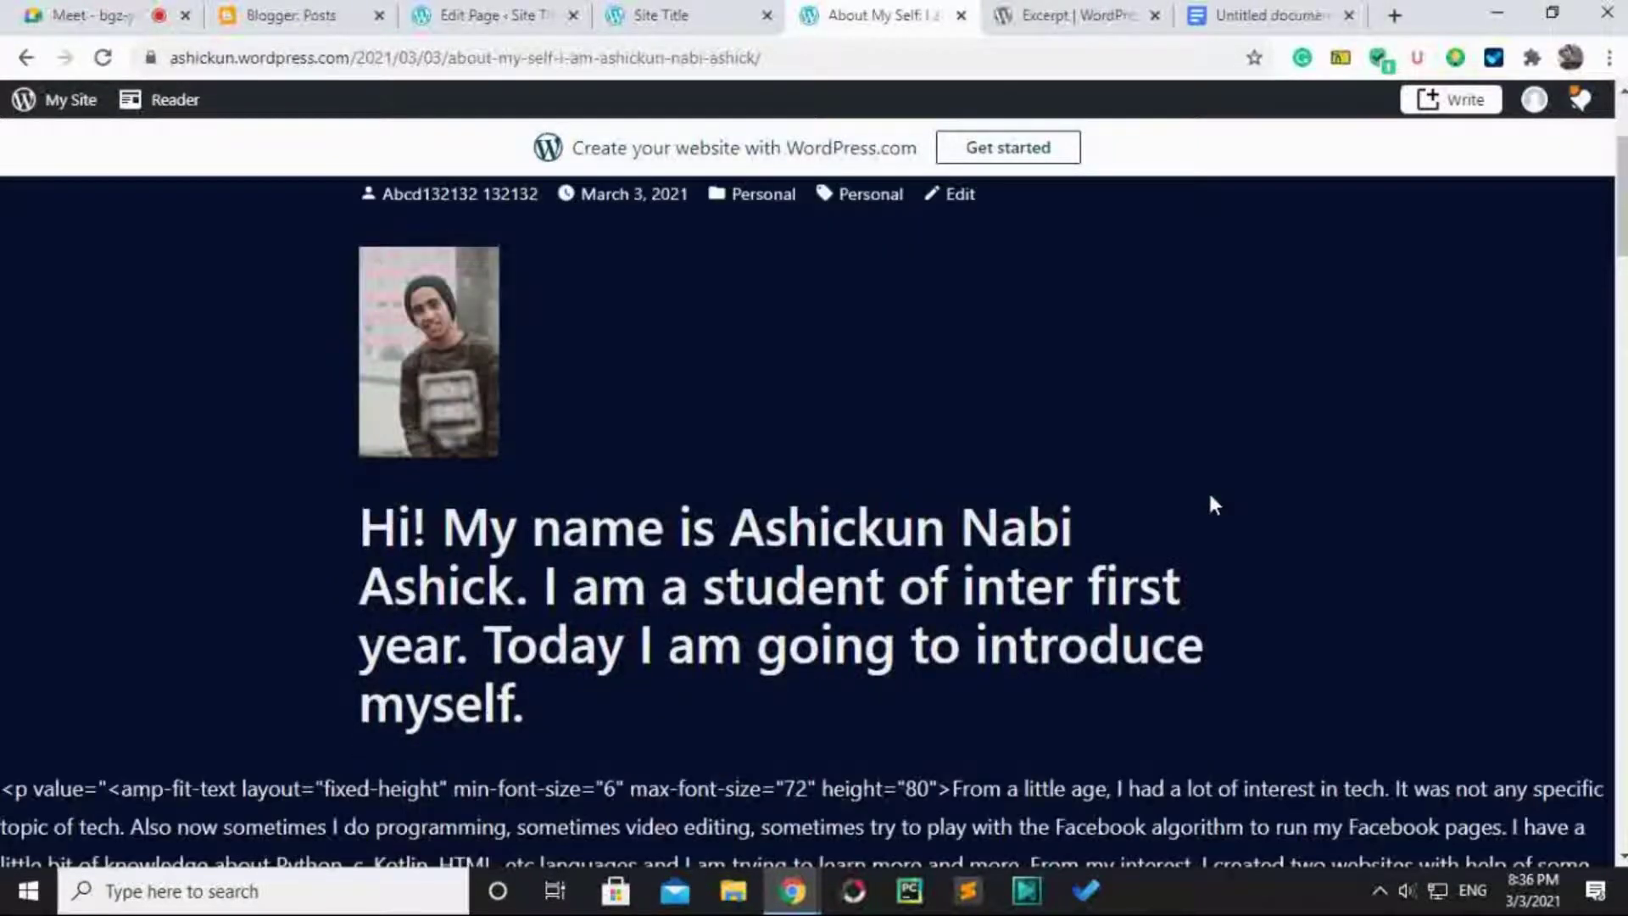
pyautogui.scroll(-1, 1213, 506)
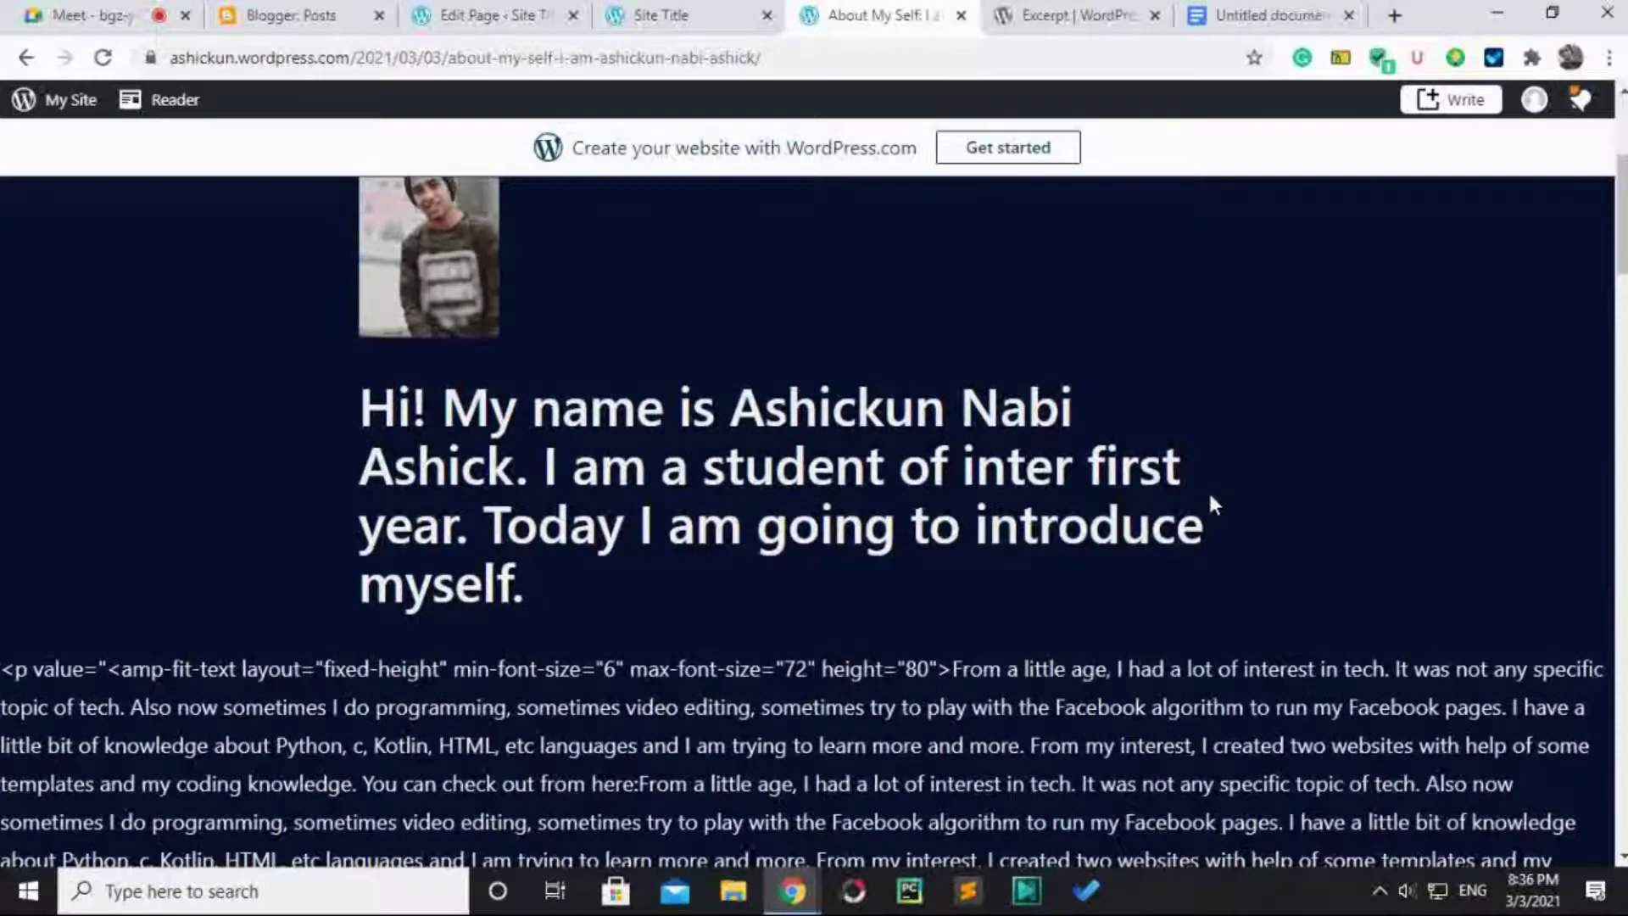
pyautogui.scroll(-1, 1212, 505)
pyautogui.moveTo(640, 566); pyautogui.dragTo(257, 577)
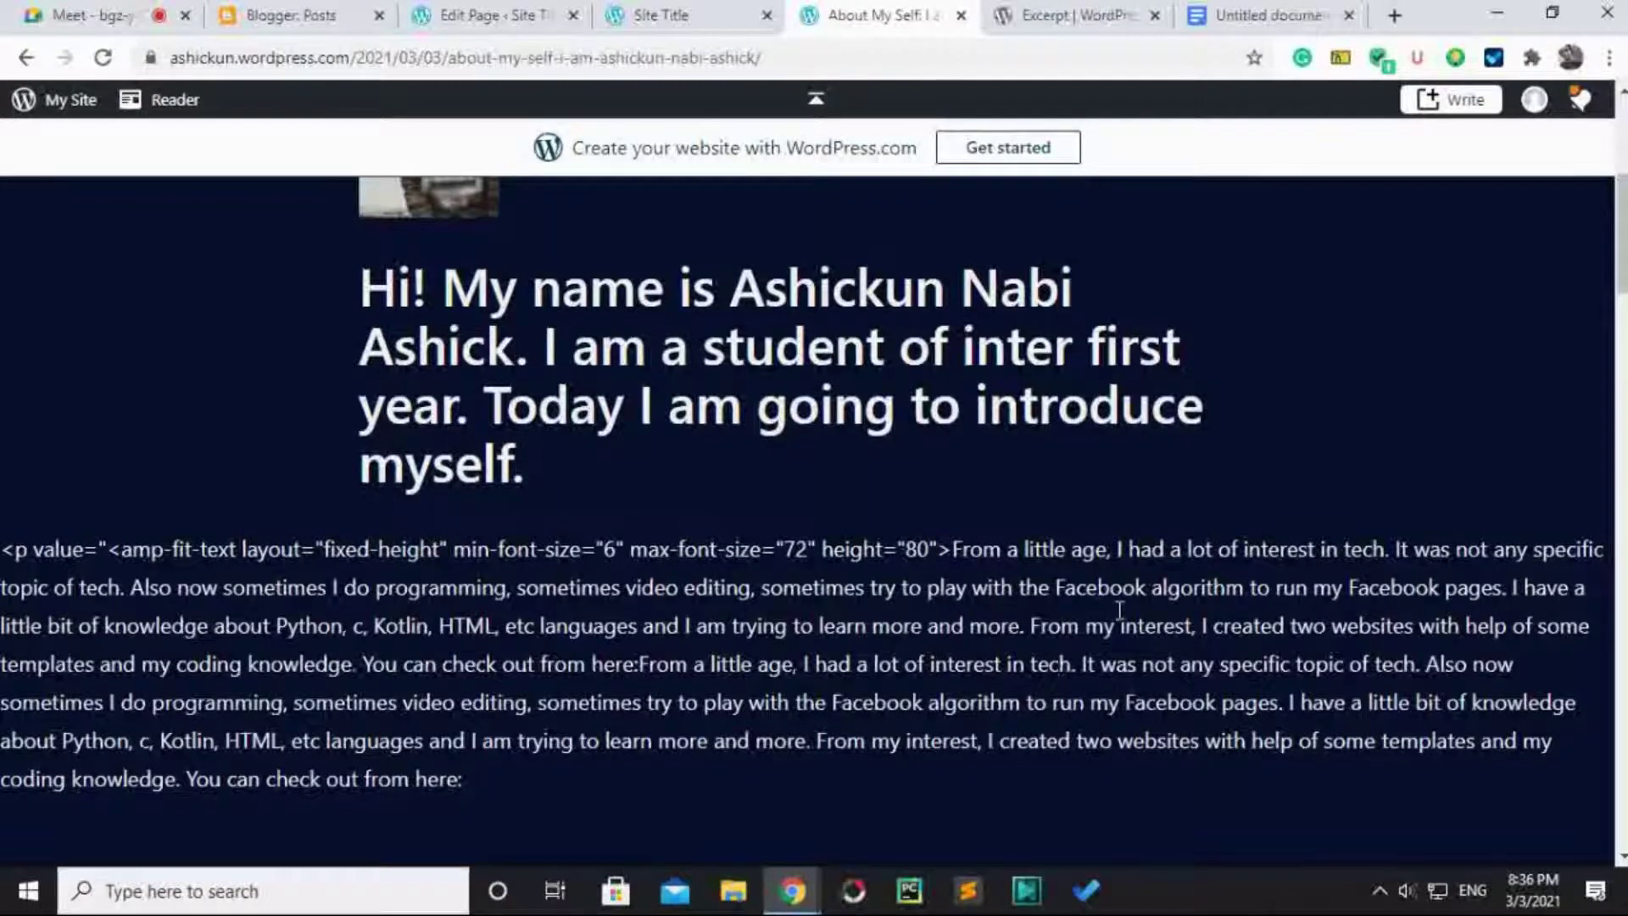
pyautogui.scroll(-1, 981, 636)
pyautogui.scroll(-4, 971, 650)
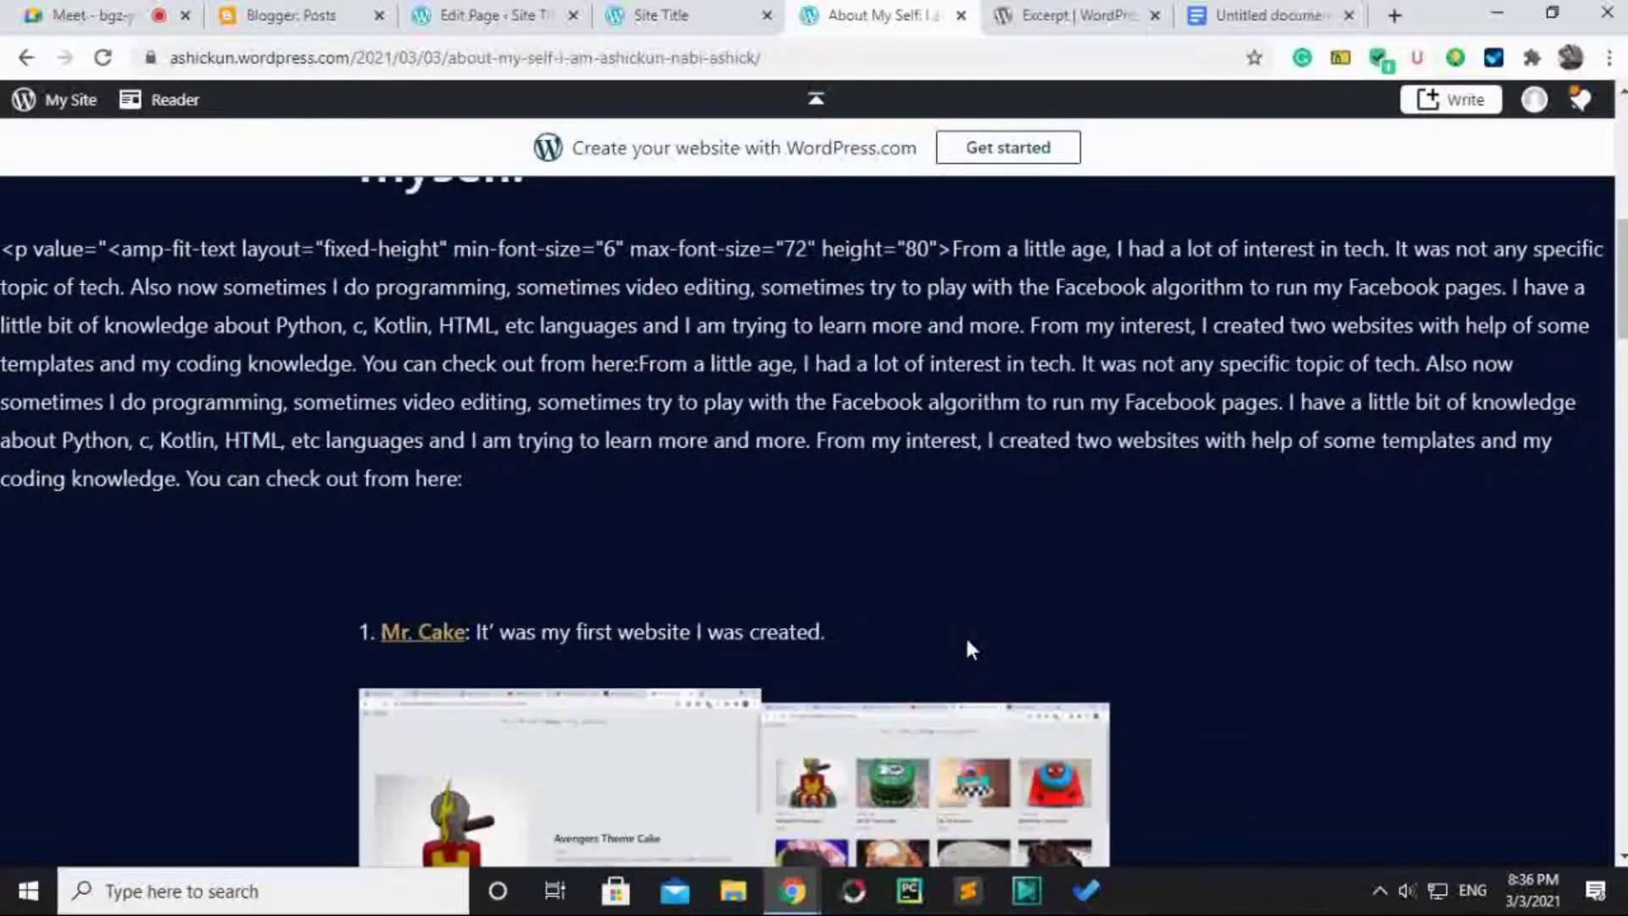
pyautogui.scroll(-1, 1150, 614)
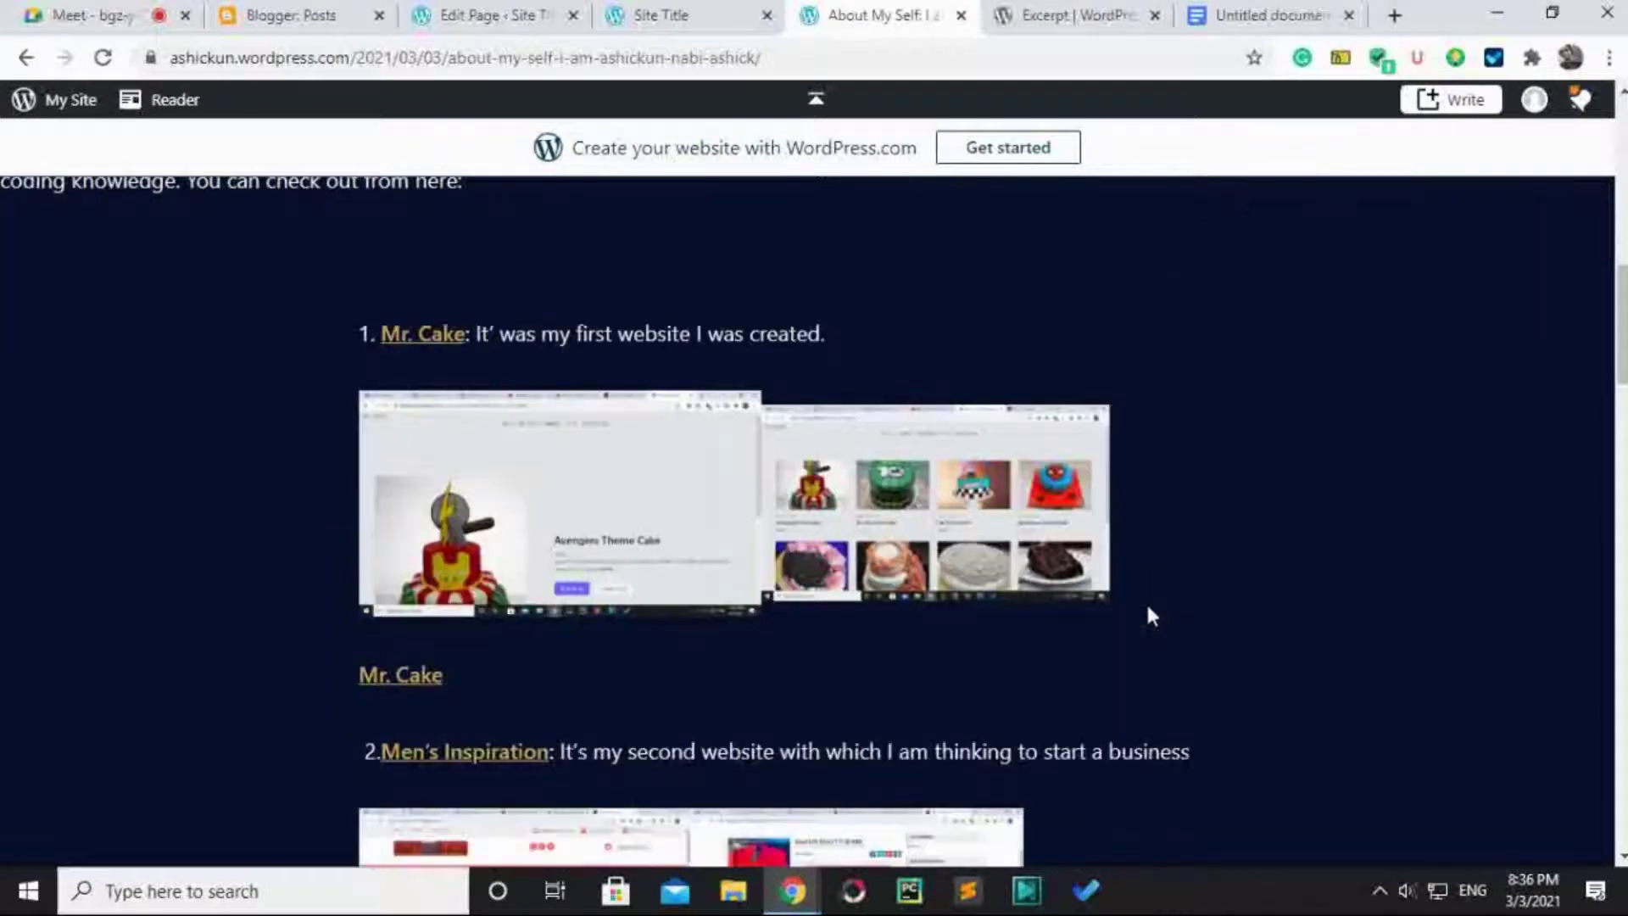
pyautogui.scroll(-1, 1149, 613)
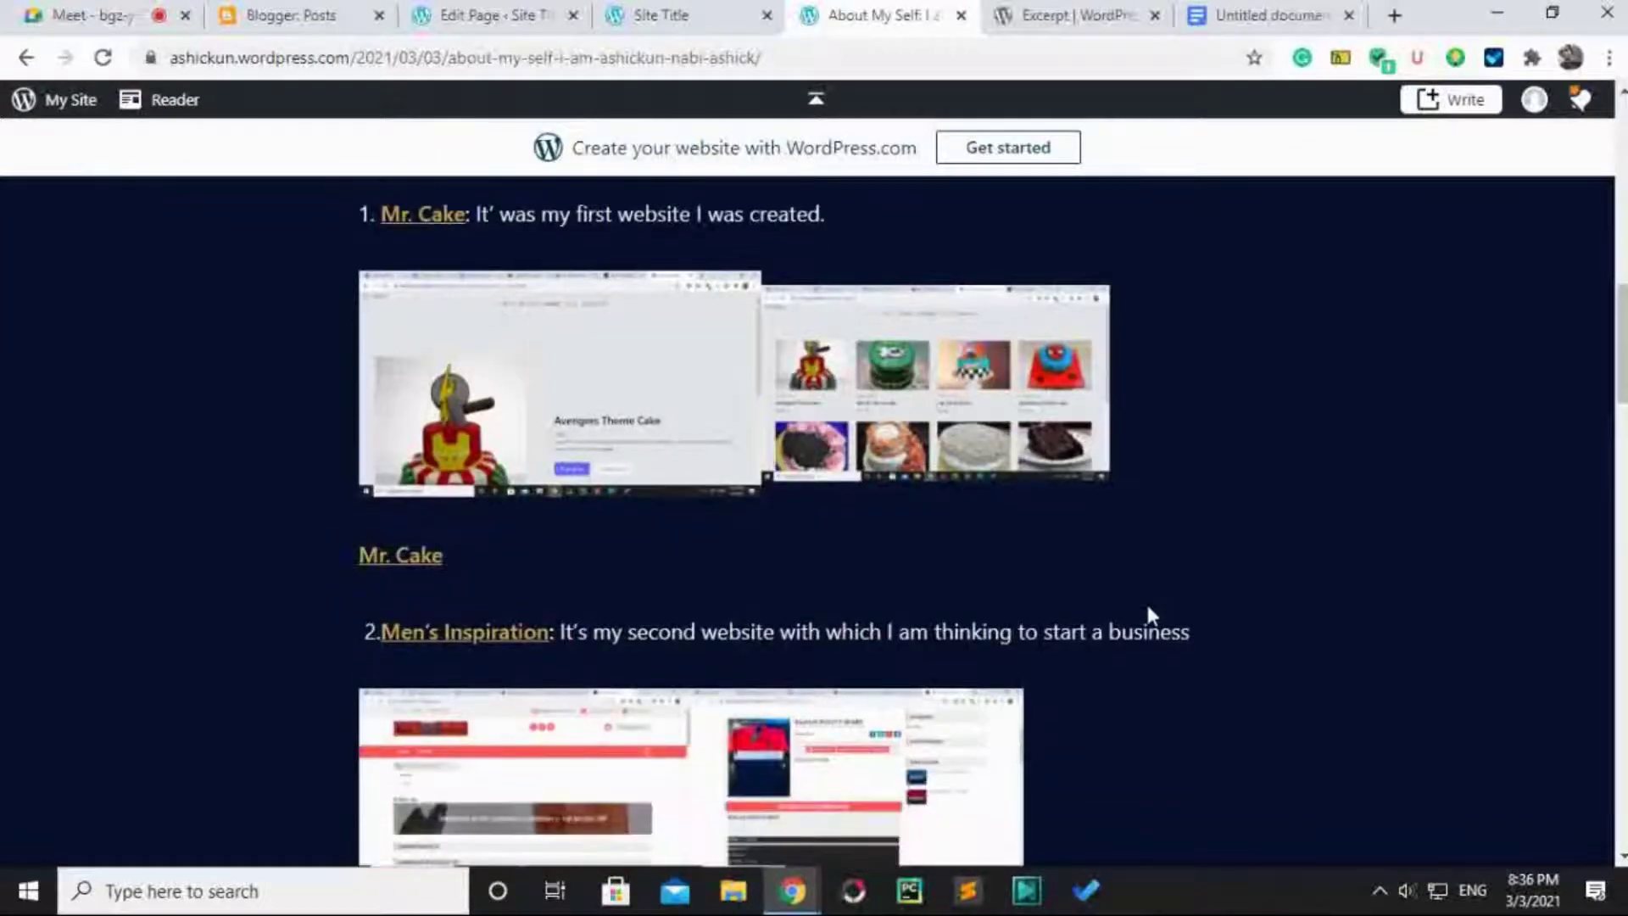
# Test the link on the second Mr. Cake screenshot, the cake gallery, and return to the published post.
pyautogui.scroll(1, 1147, 604)
pyautogui.click(990, 527)
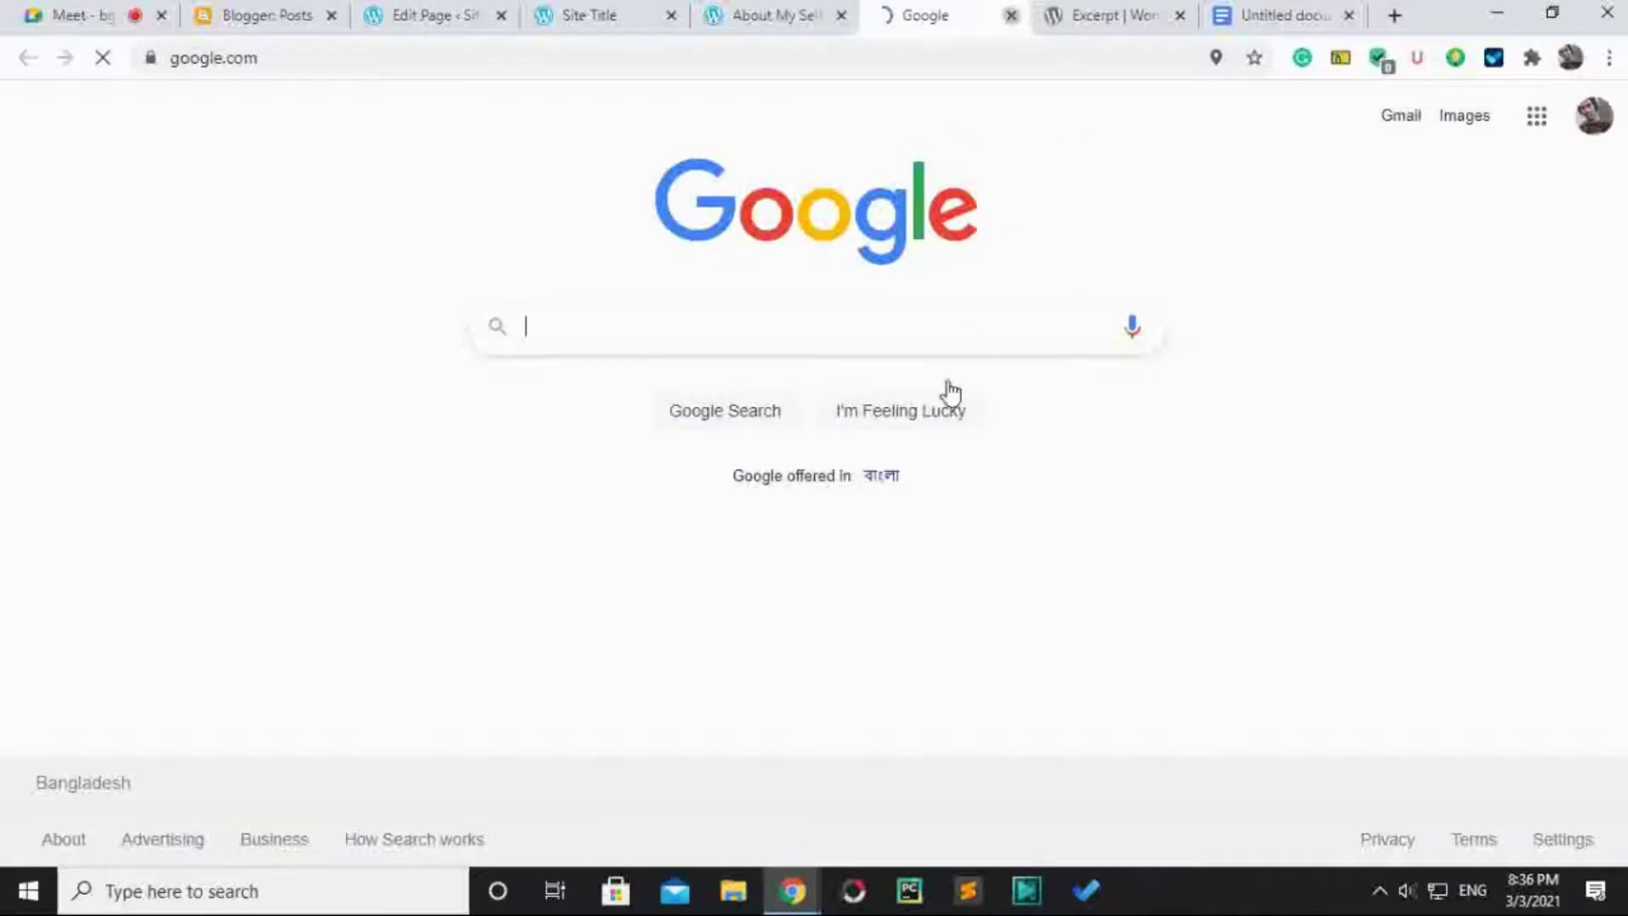
pyautogui.hotkey('ctrl', 'w')
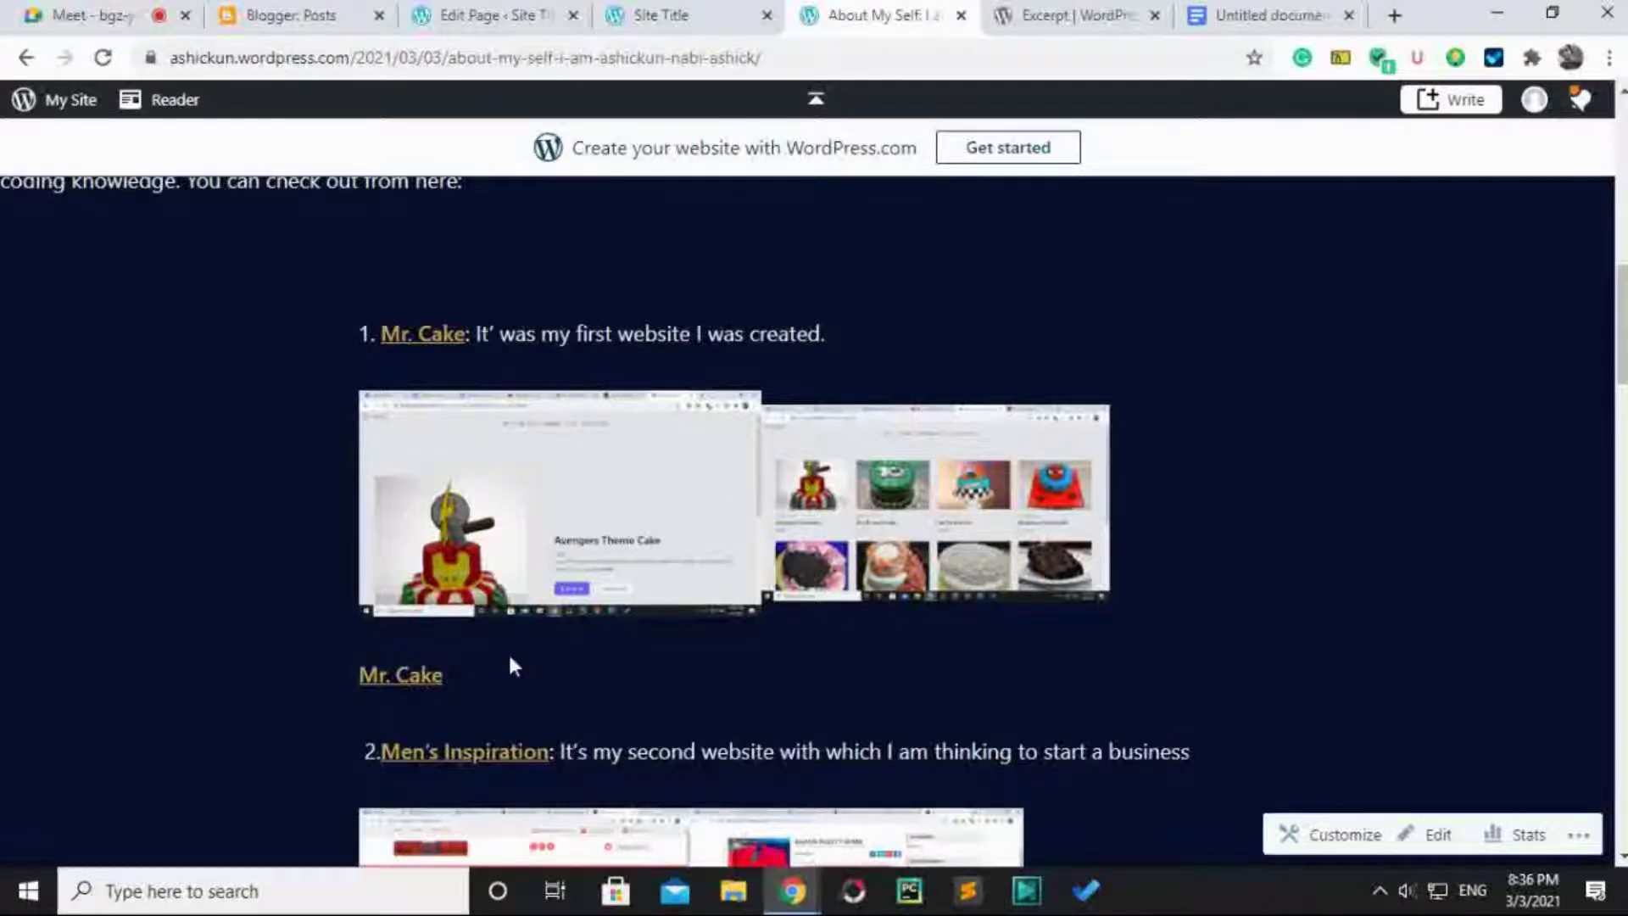
pyautogui.scroll(-1, 507, 651)
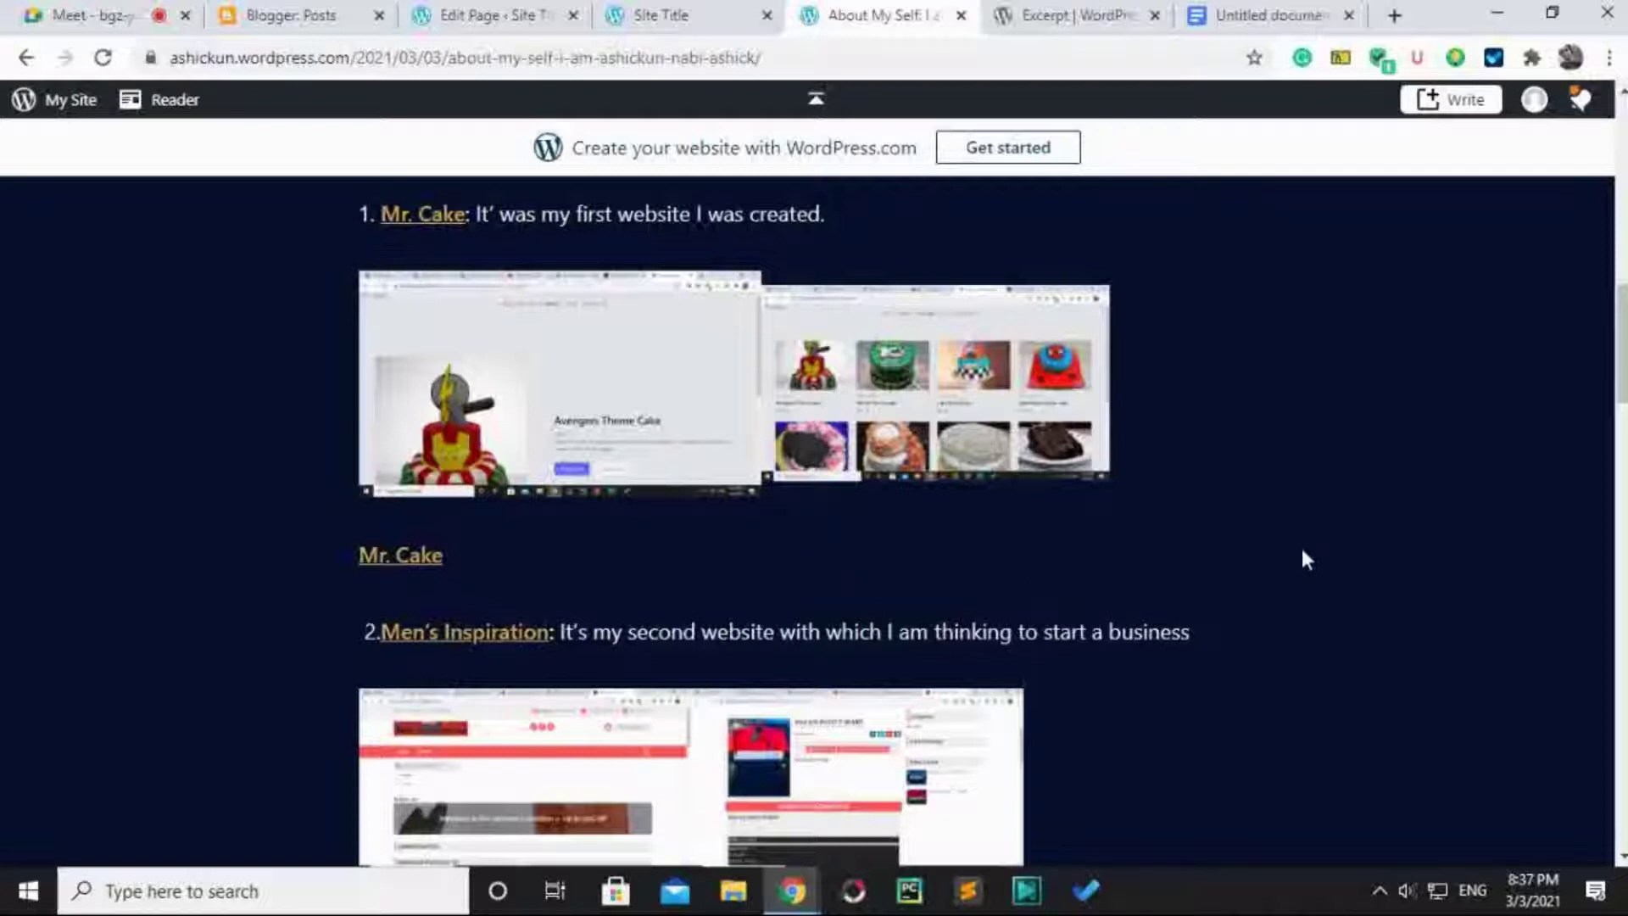
pyautogui.scroll(3, 1301, 551)
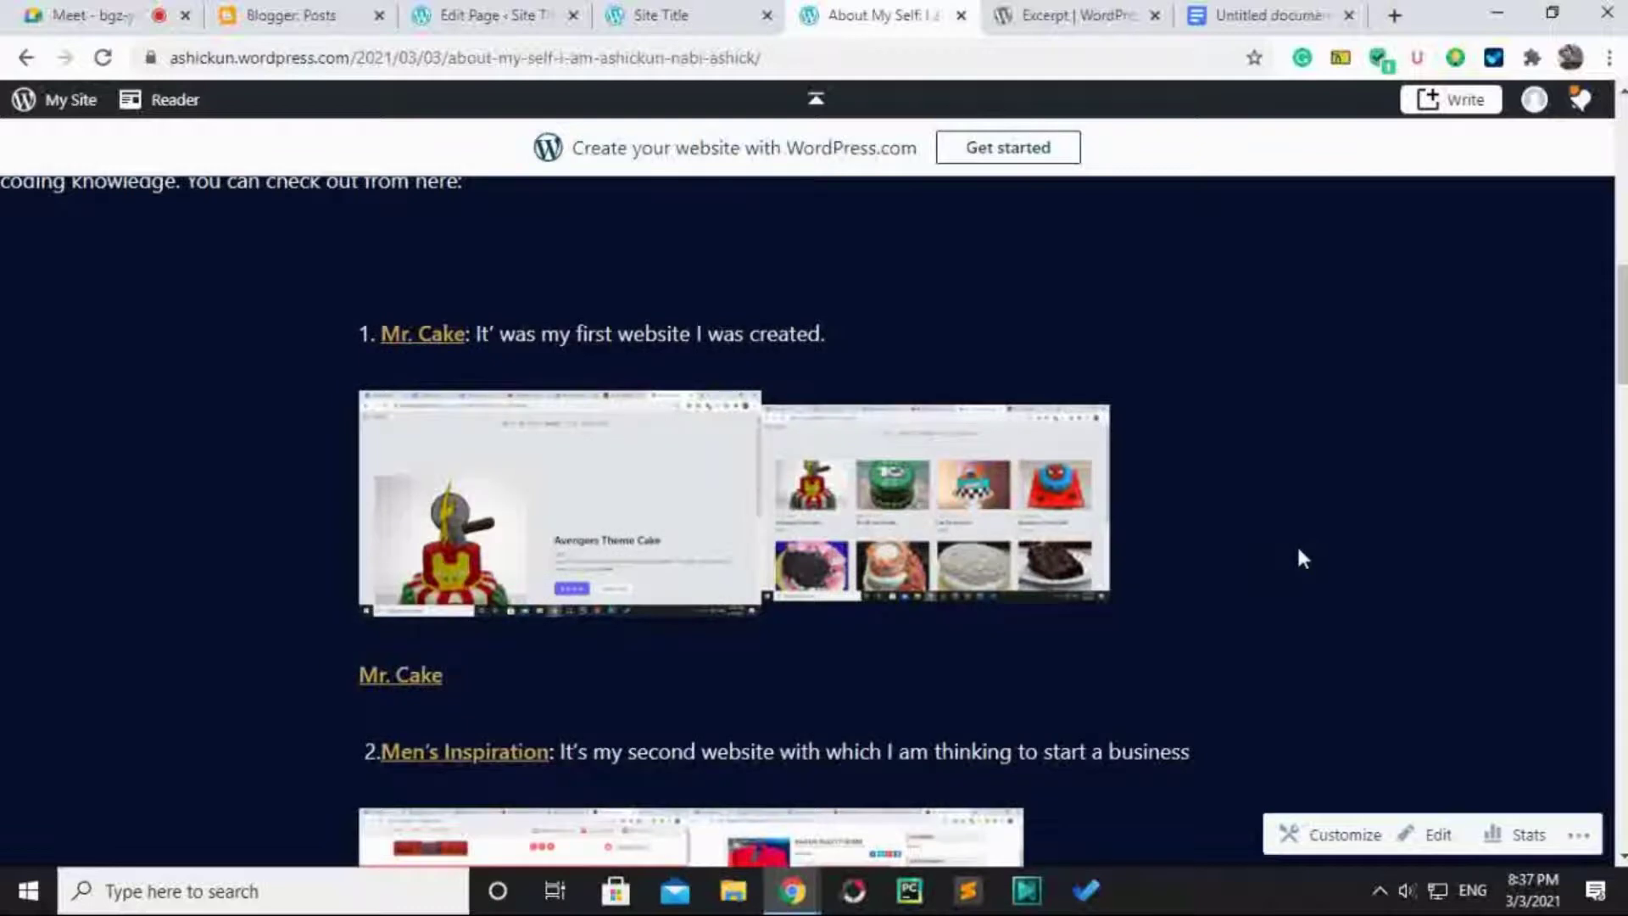
pyautogui.scroll(3, 1300, 553)
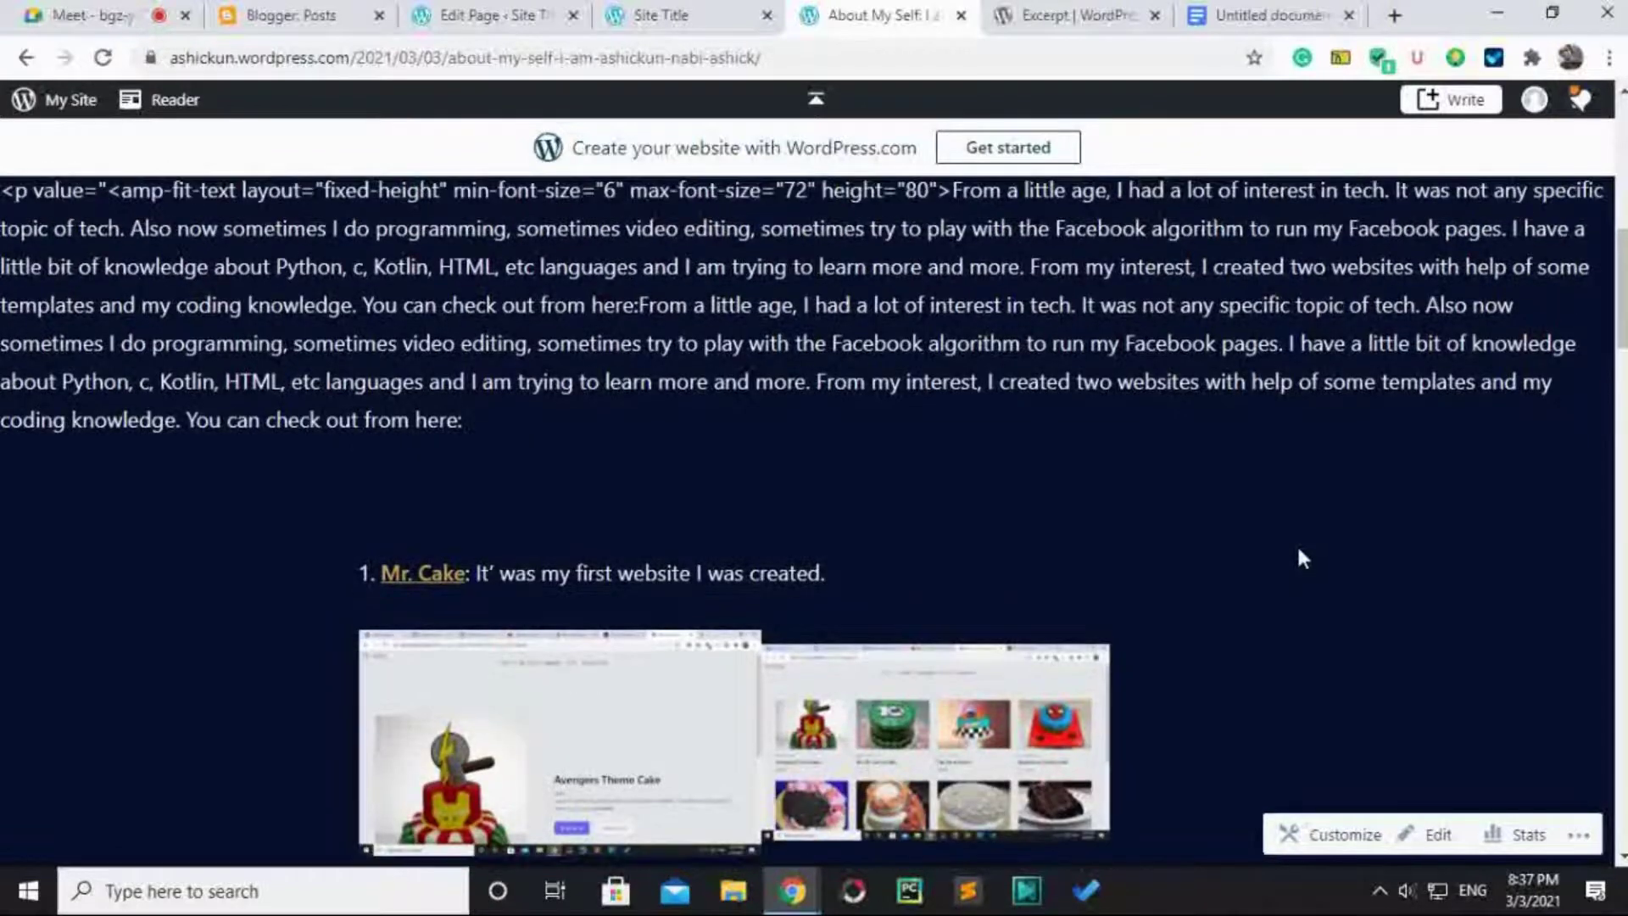
pyautogui.scroll(7, 1303, 558)
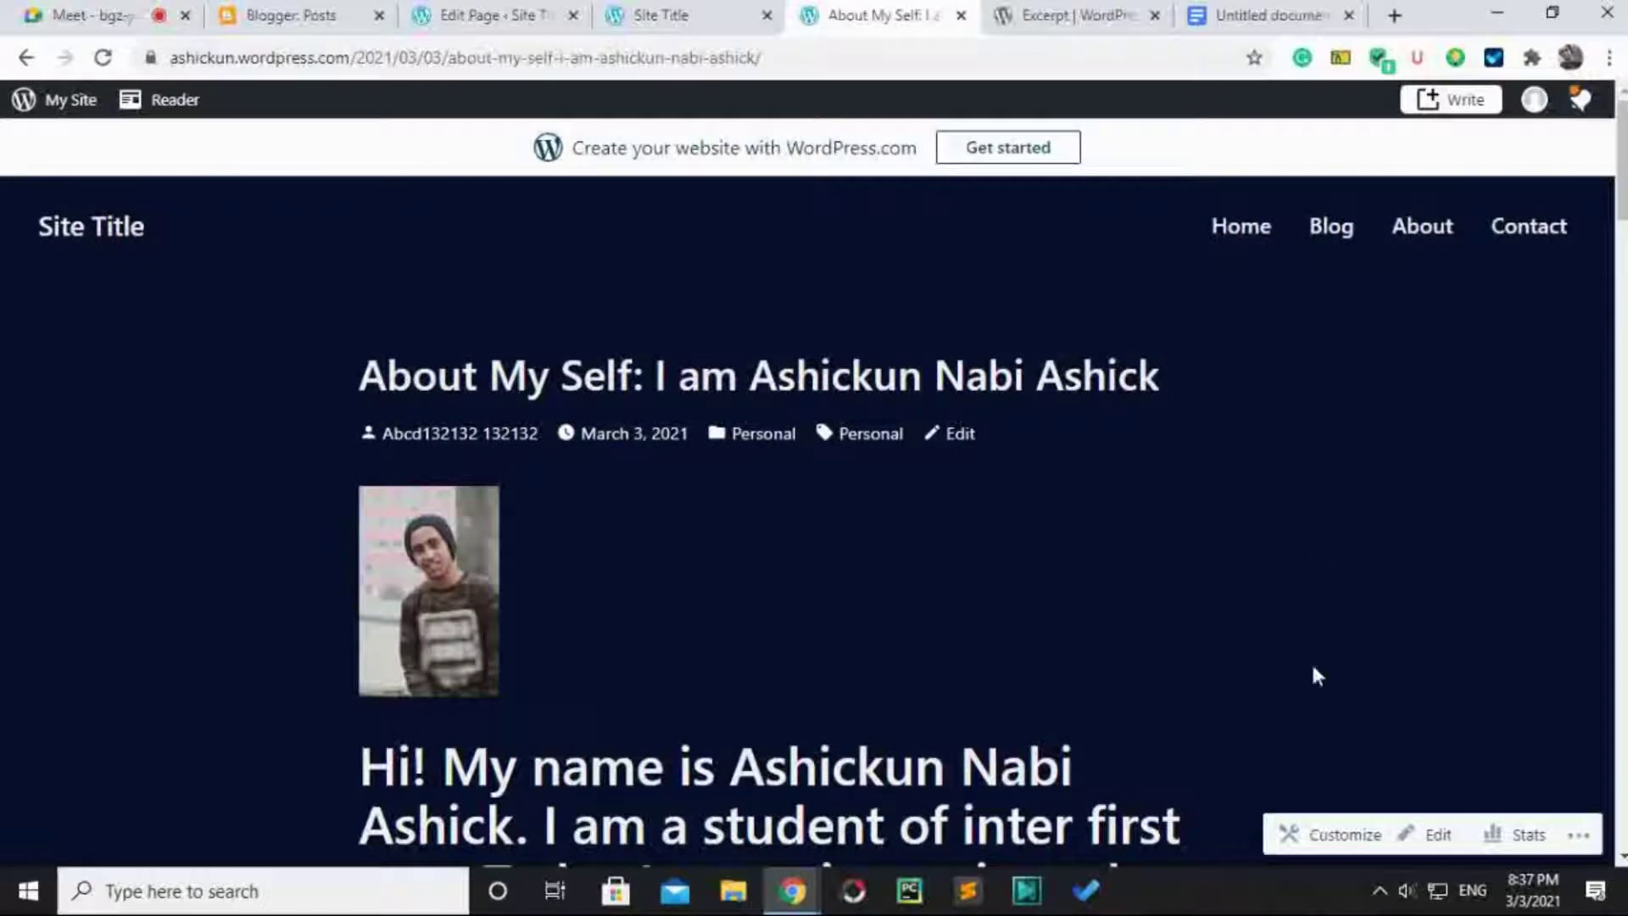
pyautogui.click(1404, 890)
pyautogui.scroll(3, 1401, 905)
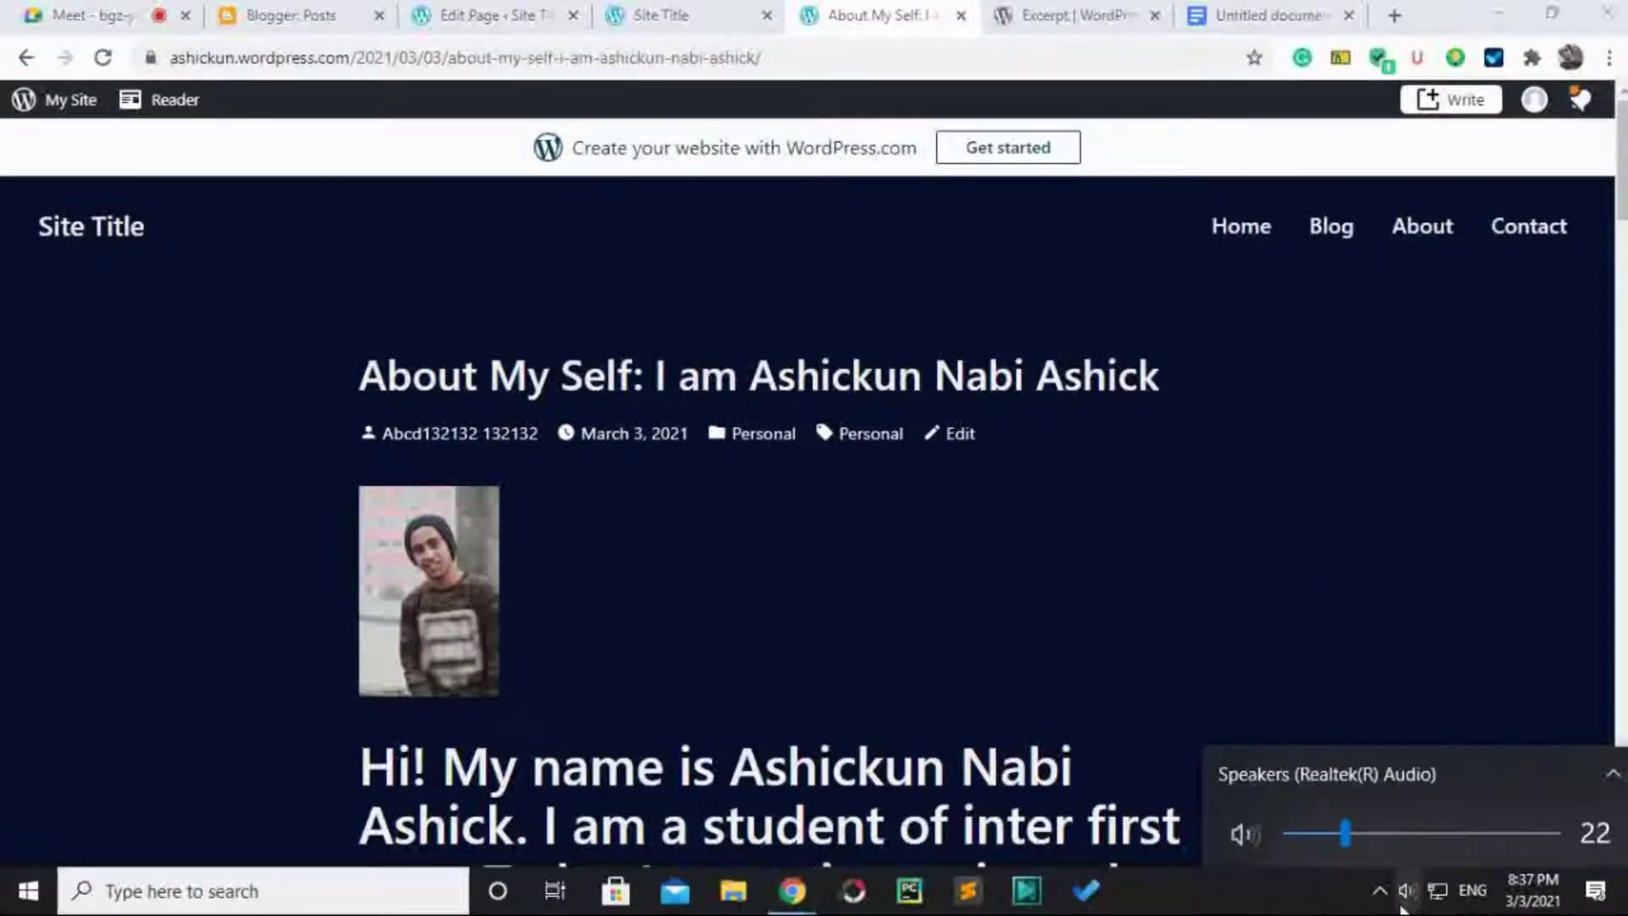
pyautogui.click(1401, 907)
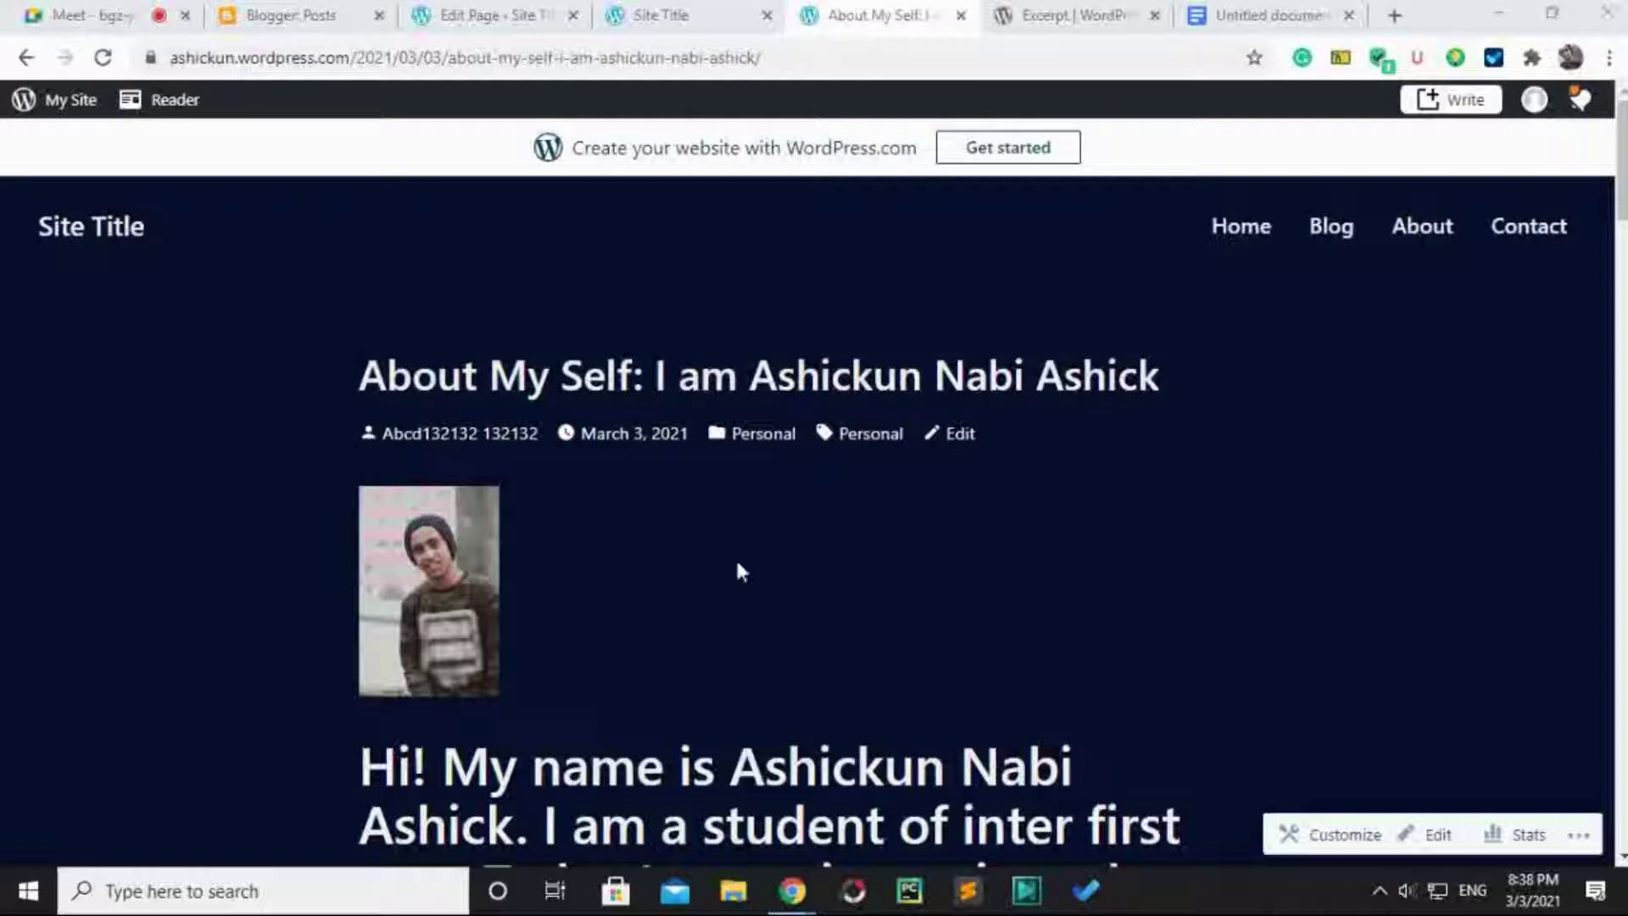
# Switch to Blogger, select the author's personal blog instead of Daily Blog Post Bangladesh, and start a new post.
pyautogui.click(322, 14)
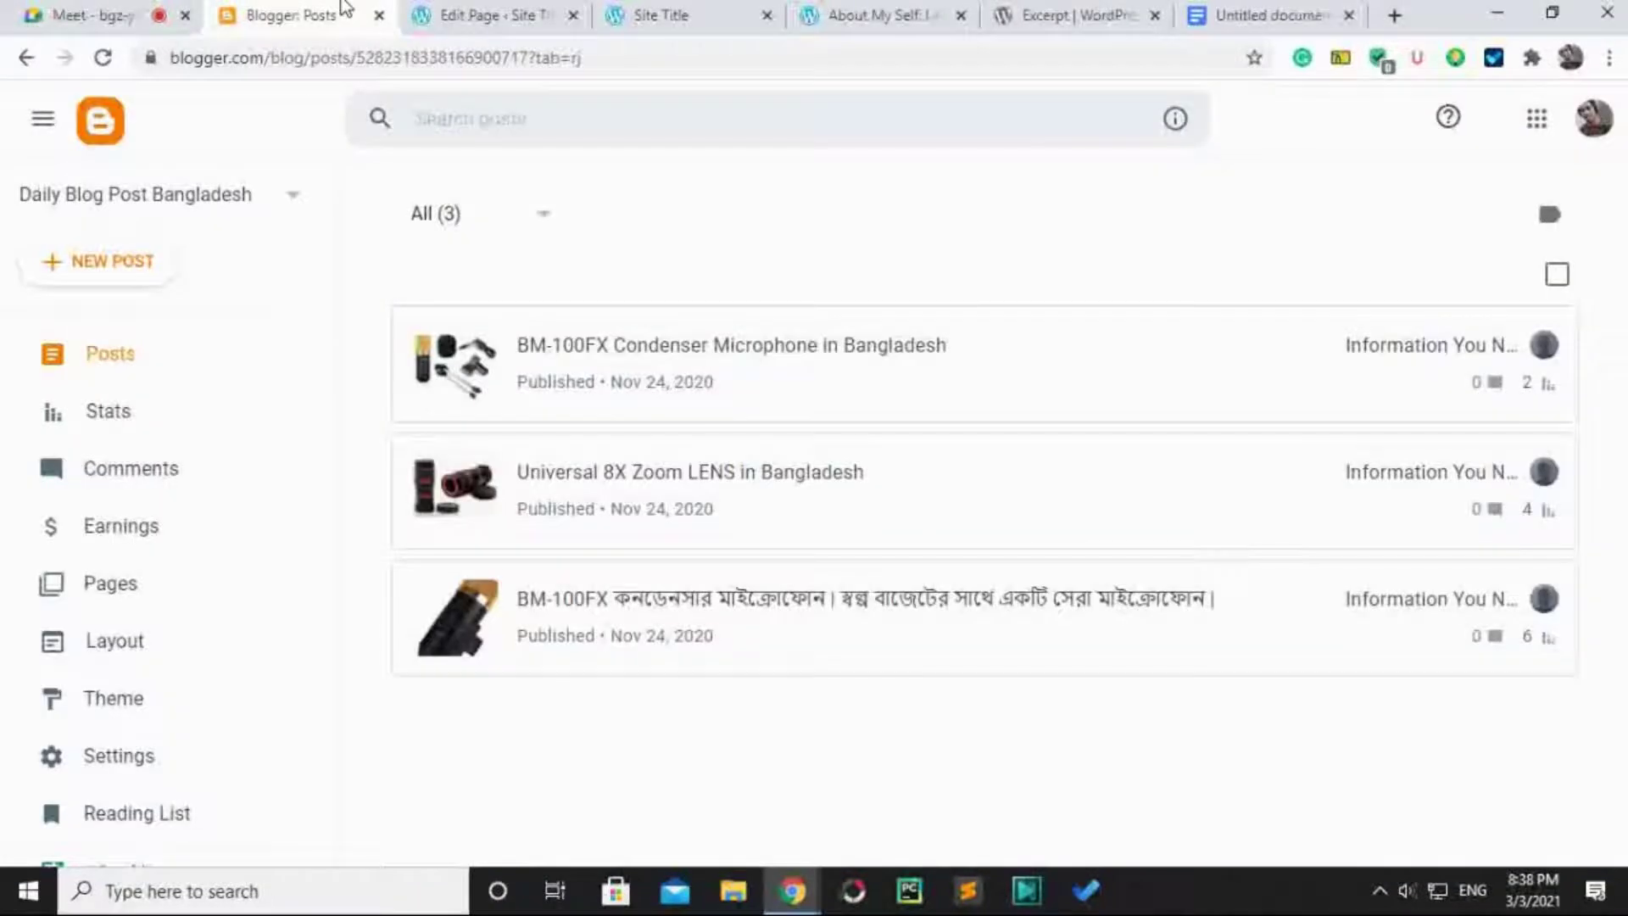
pyautogui.click(199, 202)
pyautogui.click(147, 355)
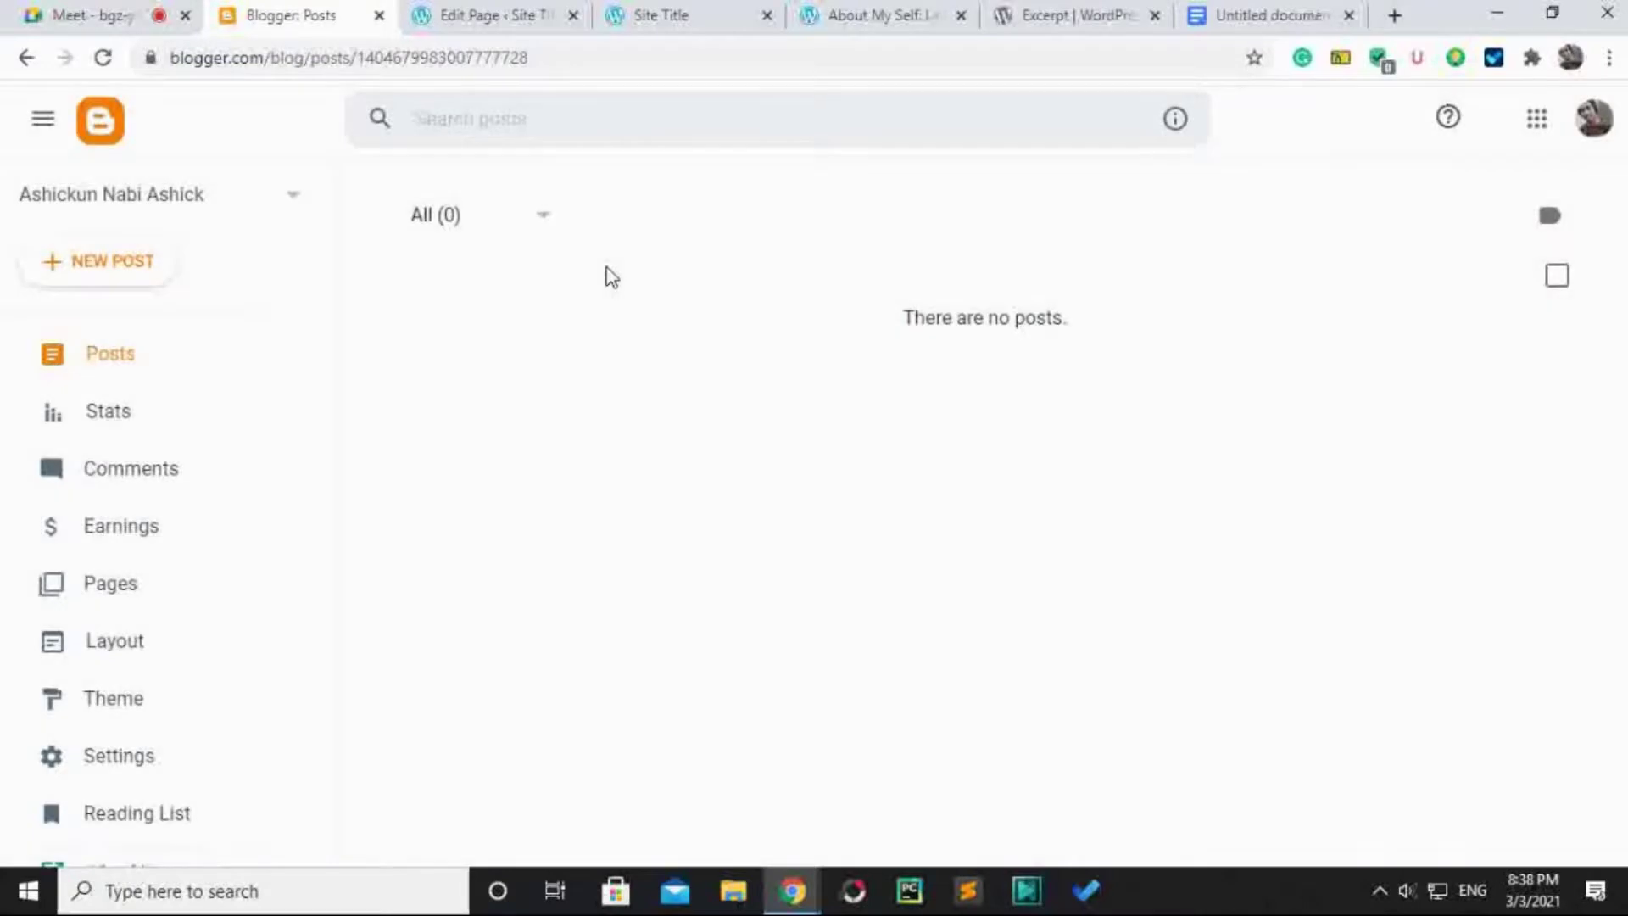
pyautogui.scroll(-2, 127, 672)
pyautogui.scroll(2, 149, 406)
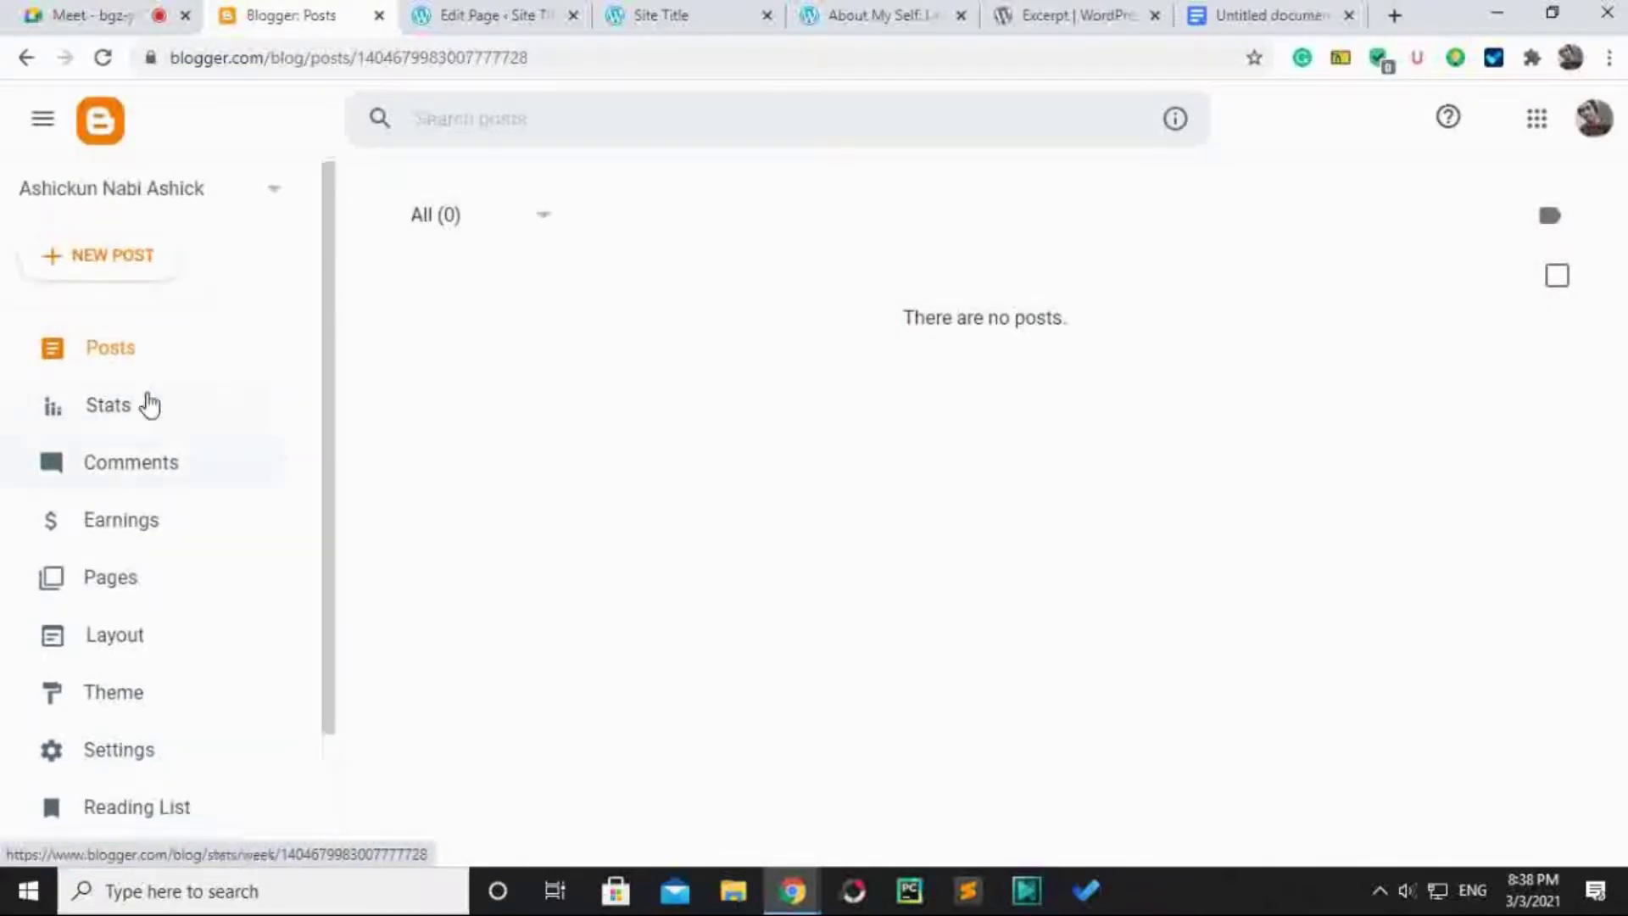
pyautogui.click(136, 260)
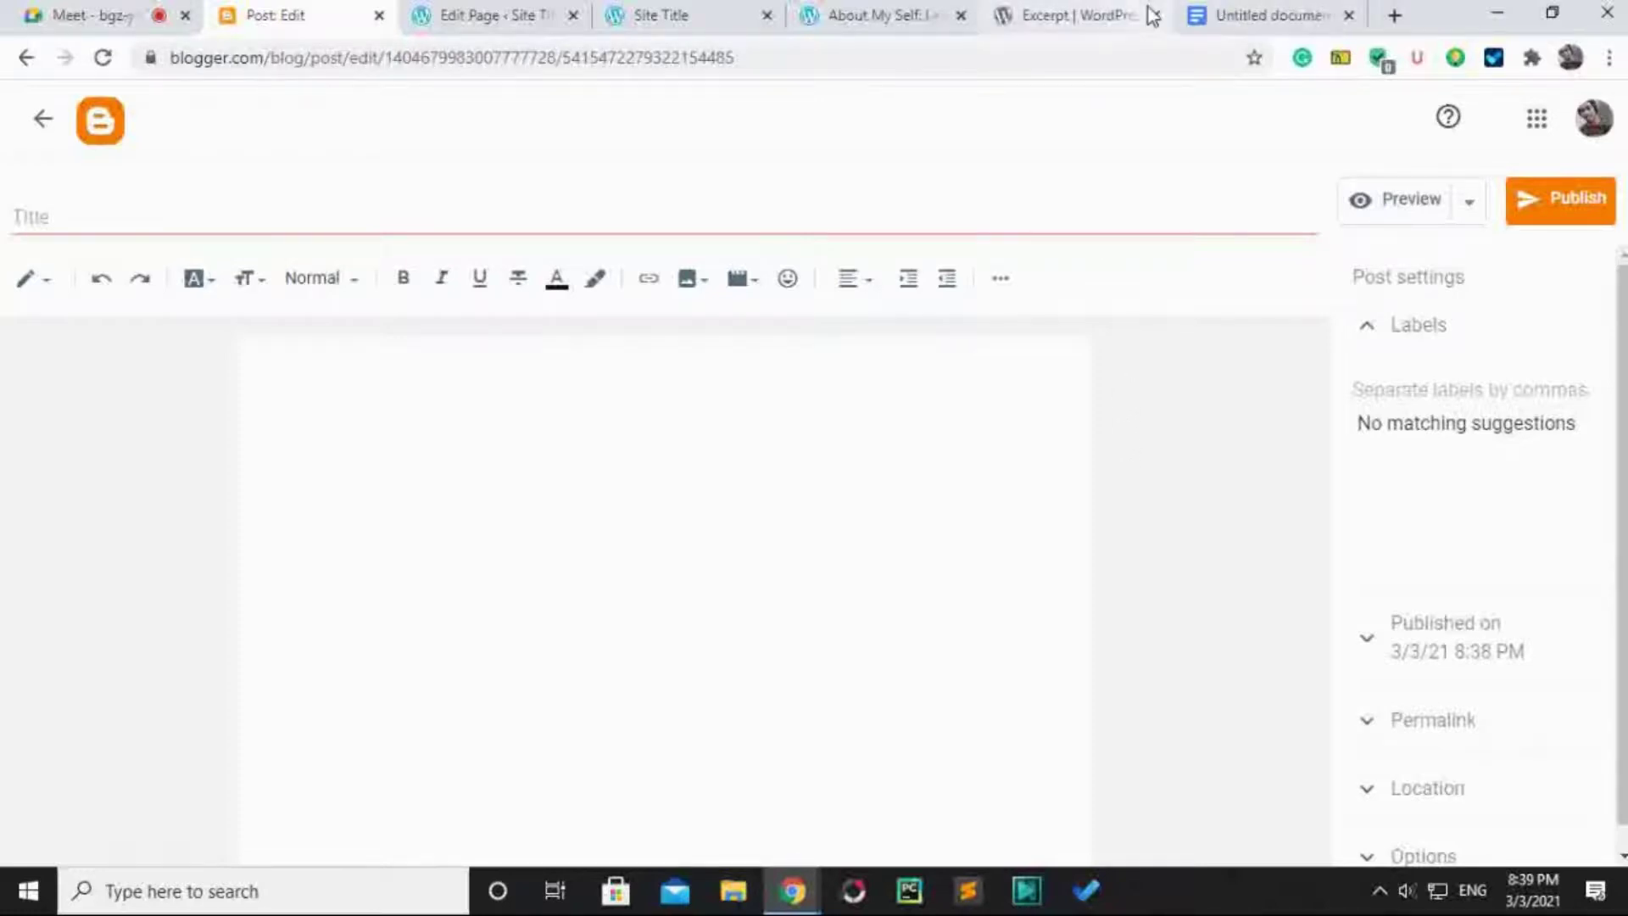
# Copy the title of the published WordPress post and paste it as the title of the new Blogger post.
pyautogui.click(1098, 13)
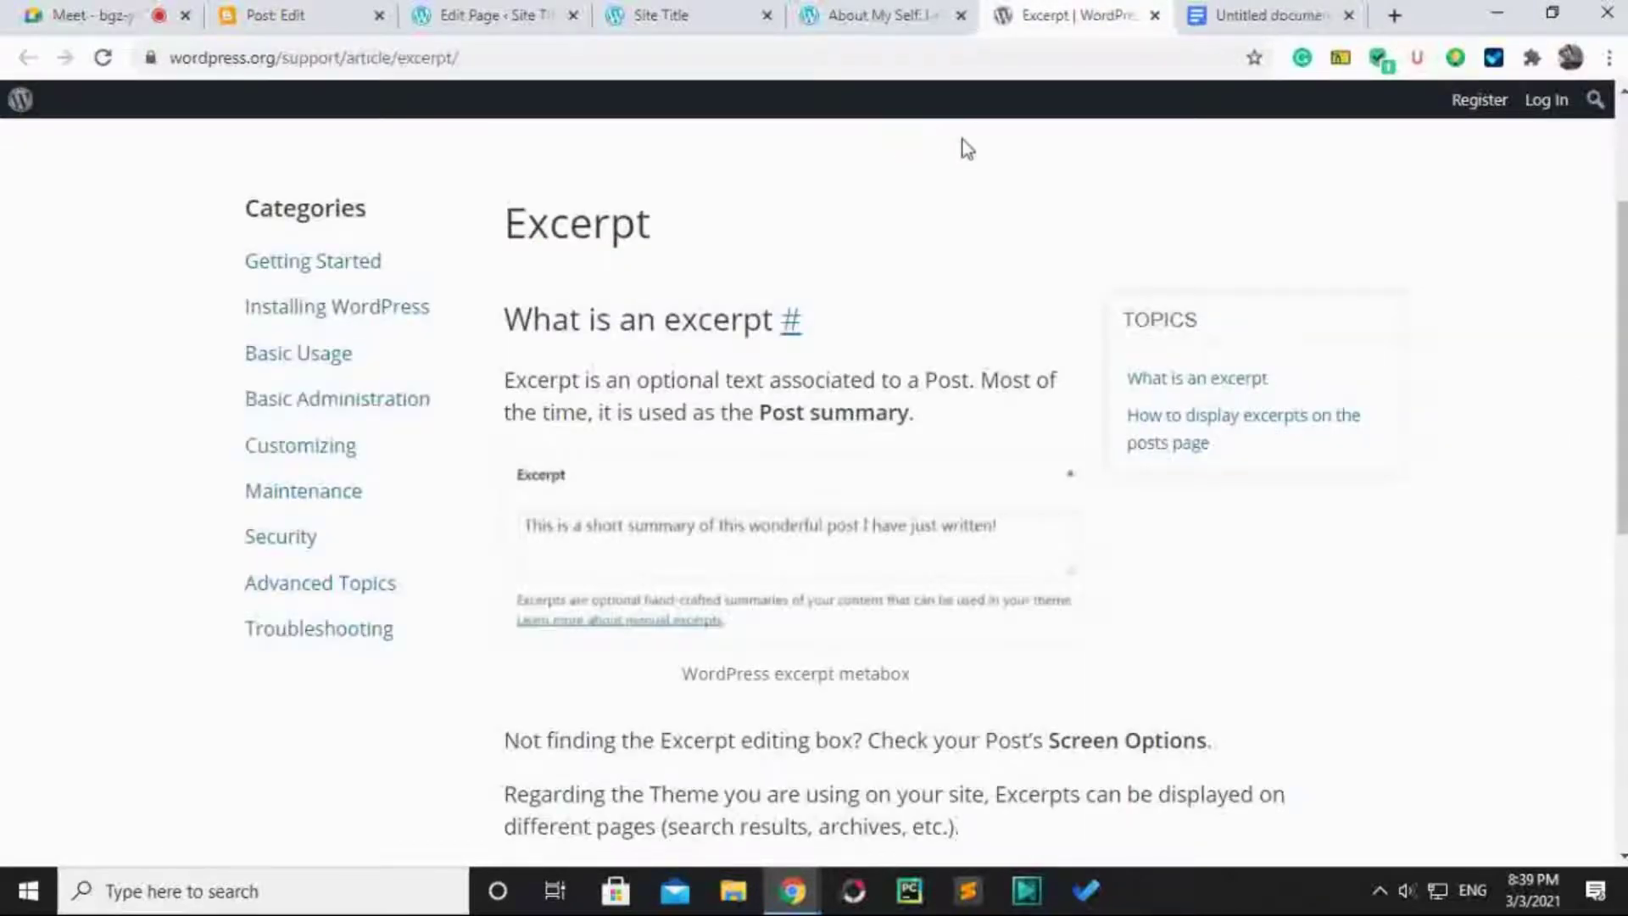
pyautogui.click(869, 14)
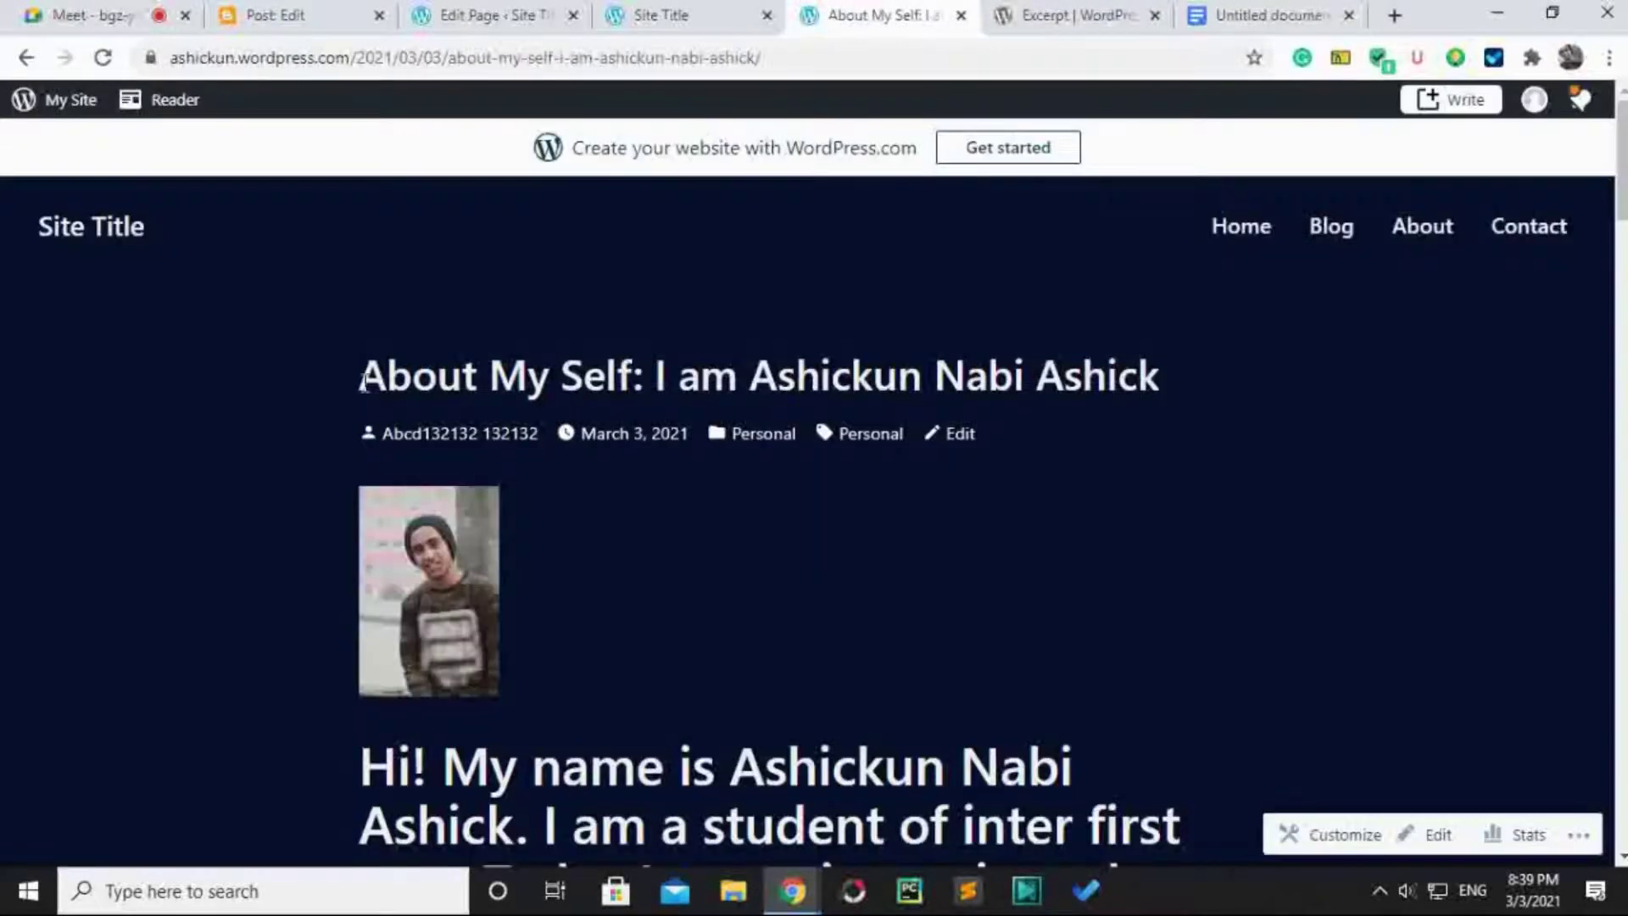
pyautogui.moveTo(363, 381); pyautogui.dragTo(1158, 386)
pyautogui.hotkey('ctrl', 'c')
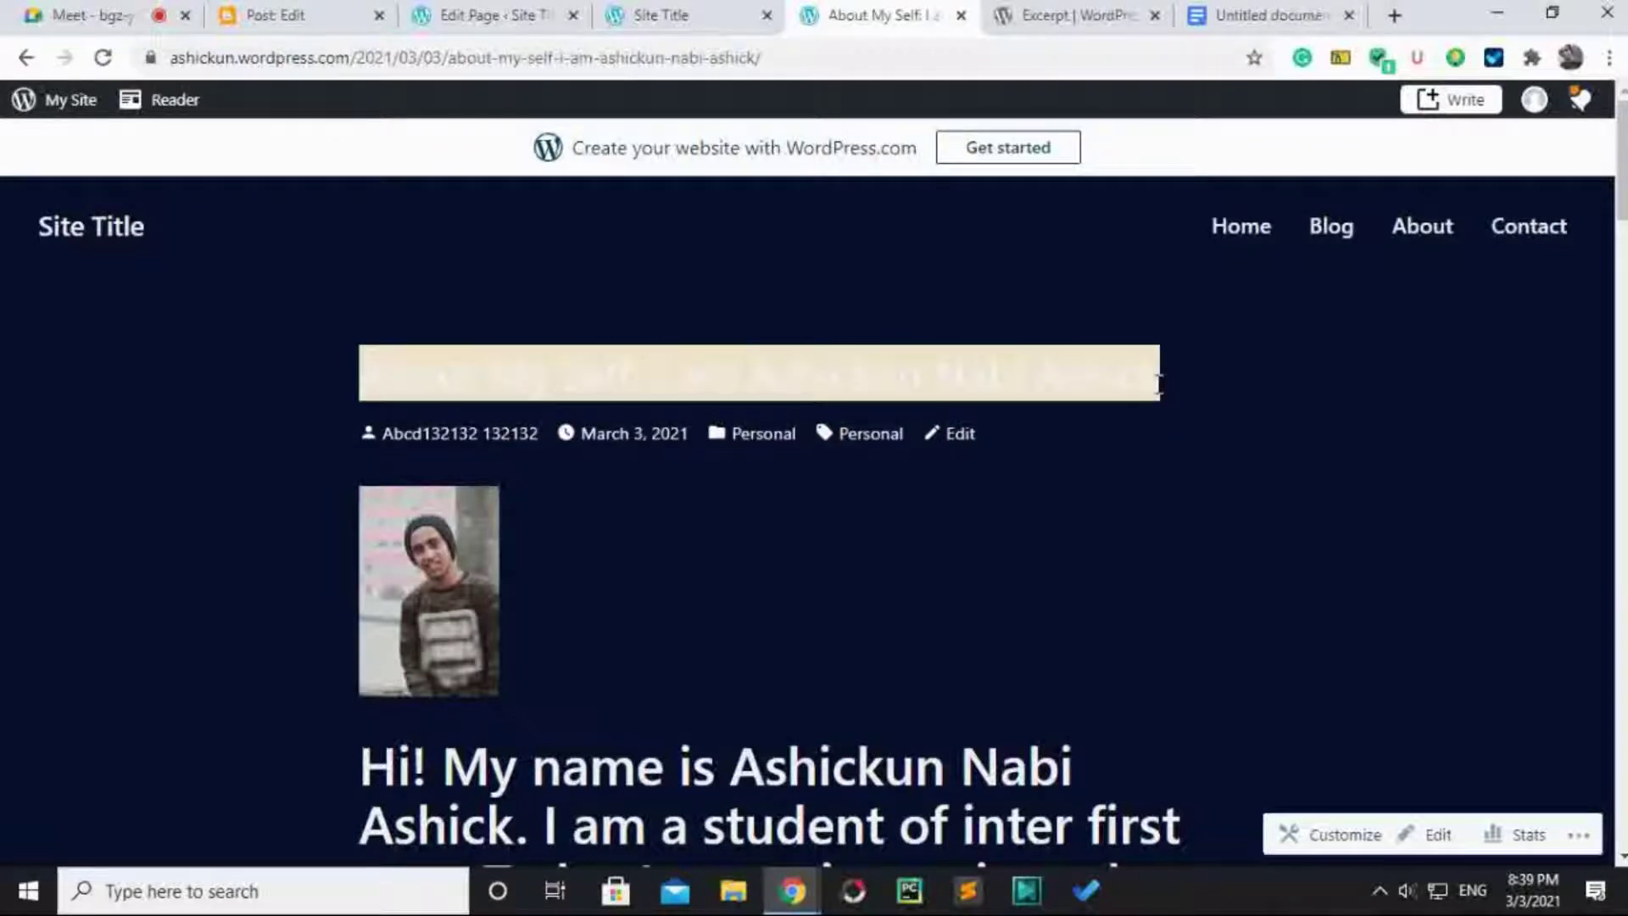
pyautogui.click(280, 14)
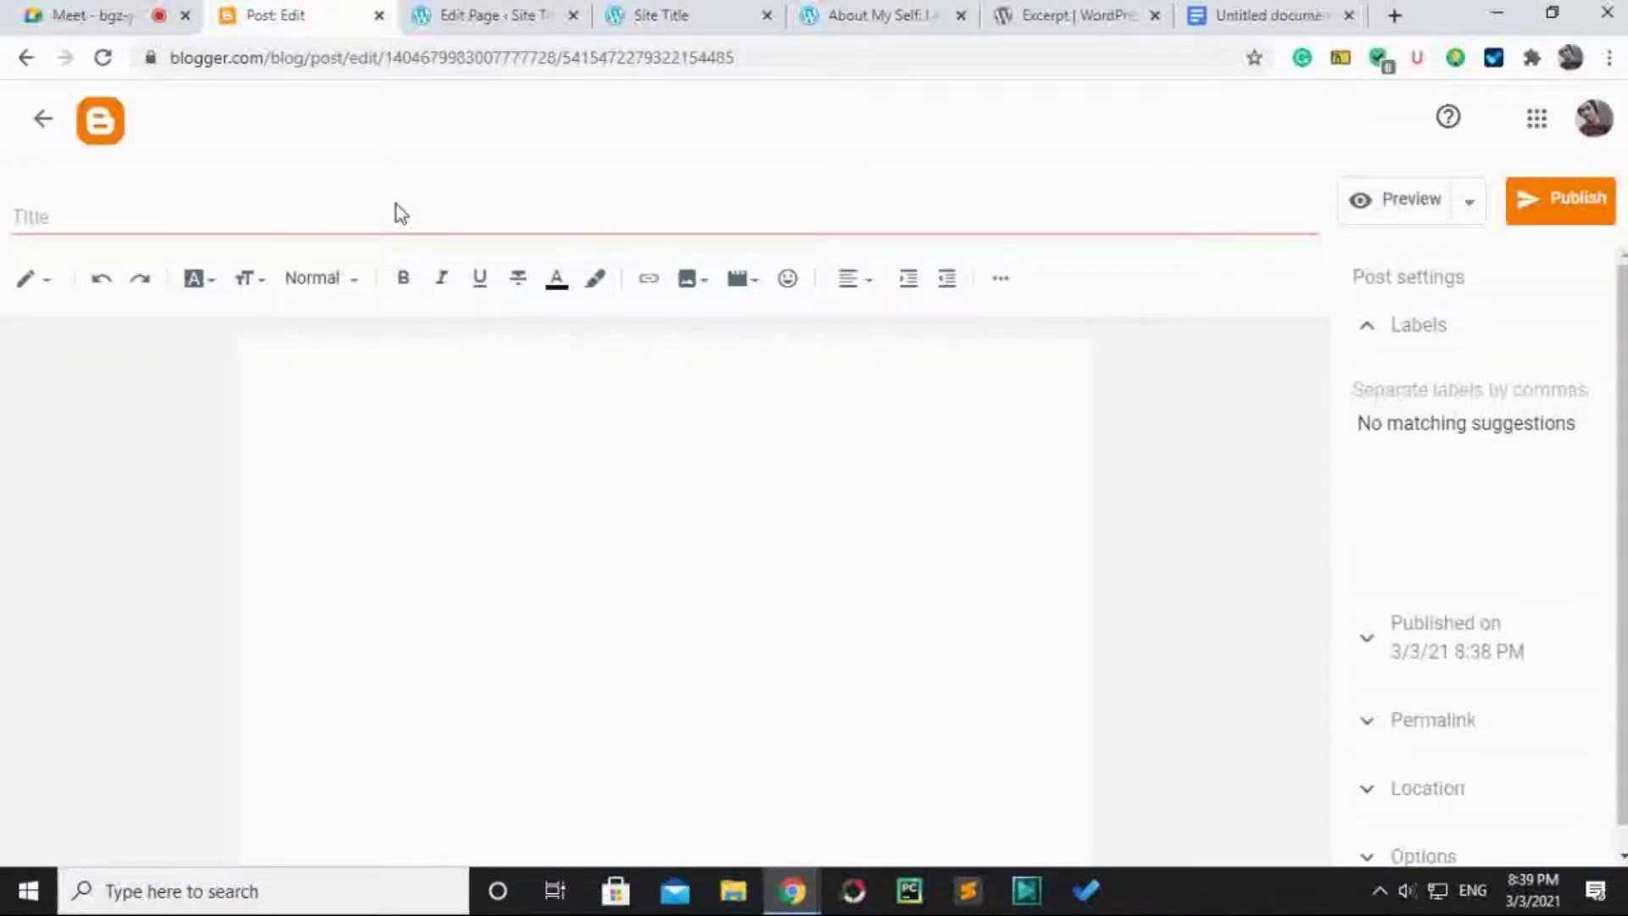
pyautogui.click(394, 216)
pyautogui.hotkey('ctrl', 'v')
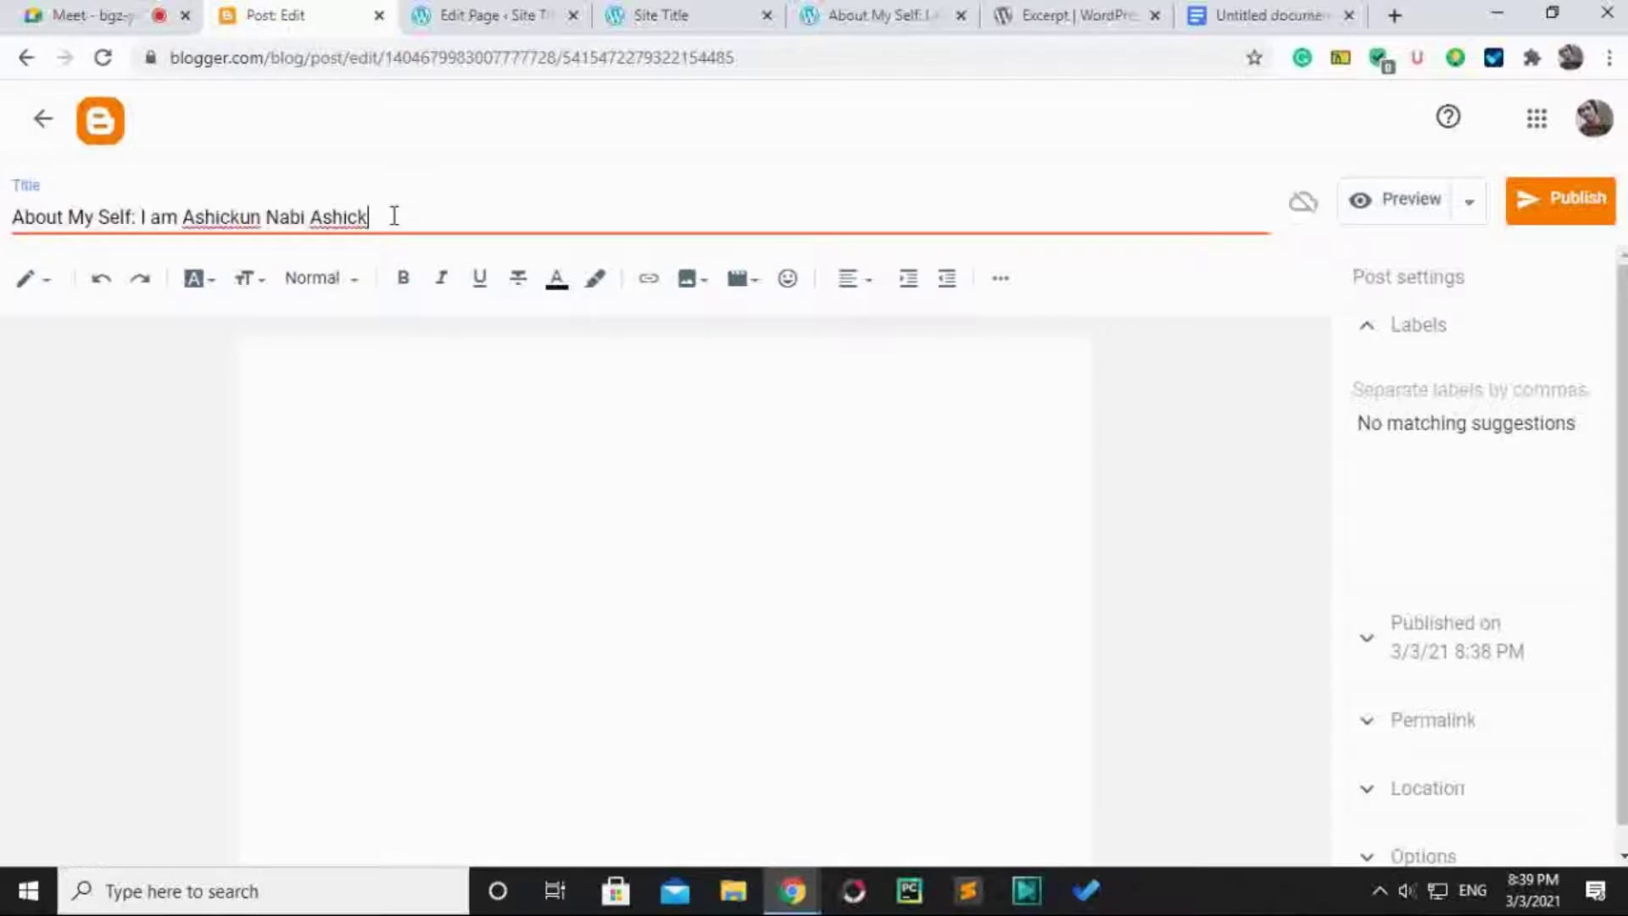
# Paste the copied Google Docs content into the Blogger post body and review it from the photo to the Mr. Cake section.
pyautogui.click(764, 541)
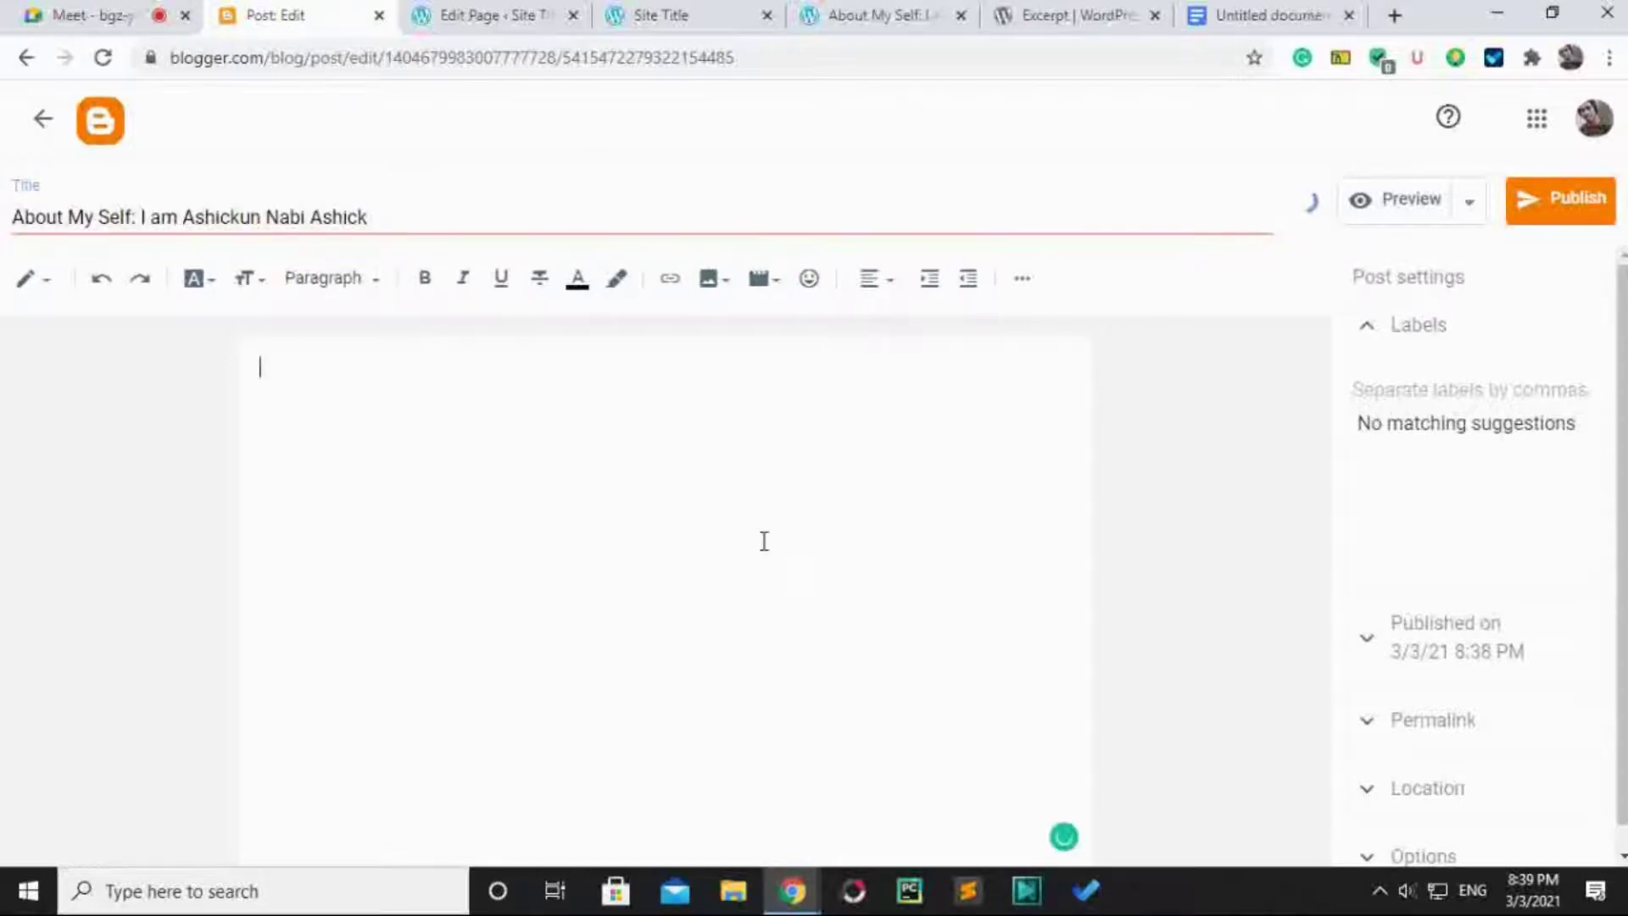
pyautogui.click(1254, 15)
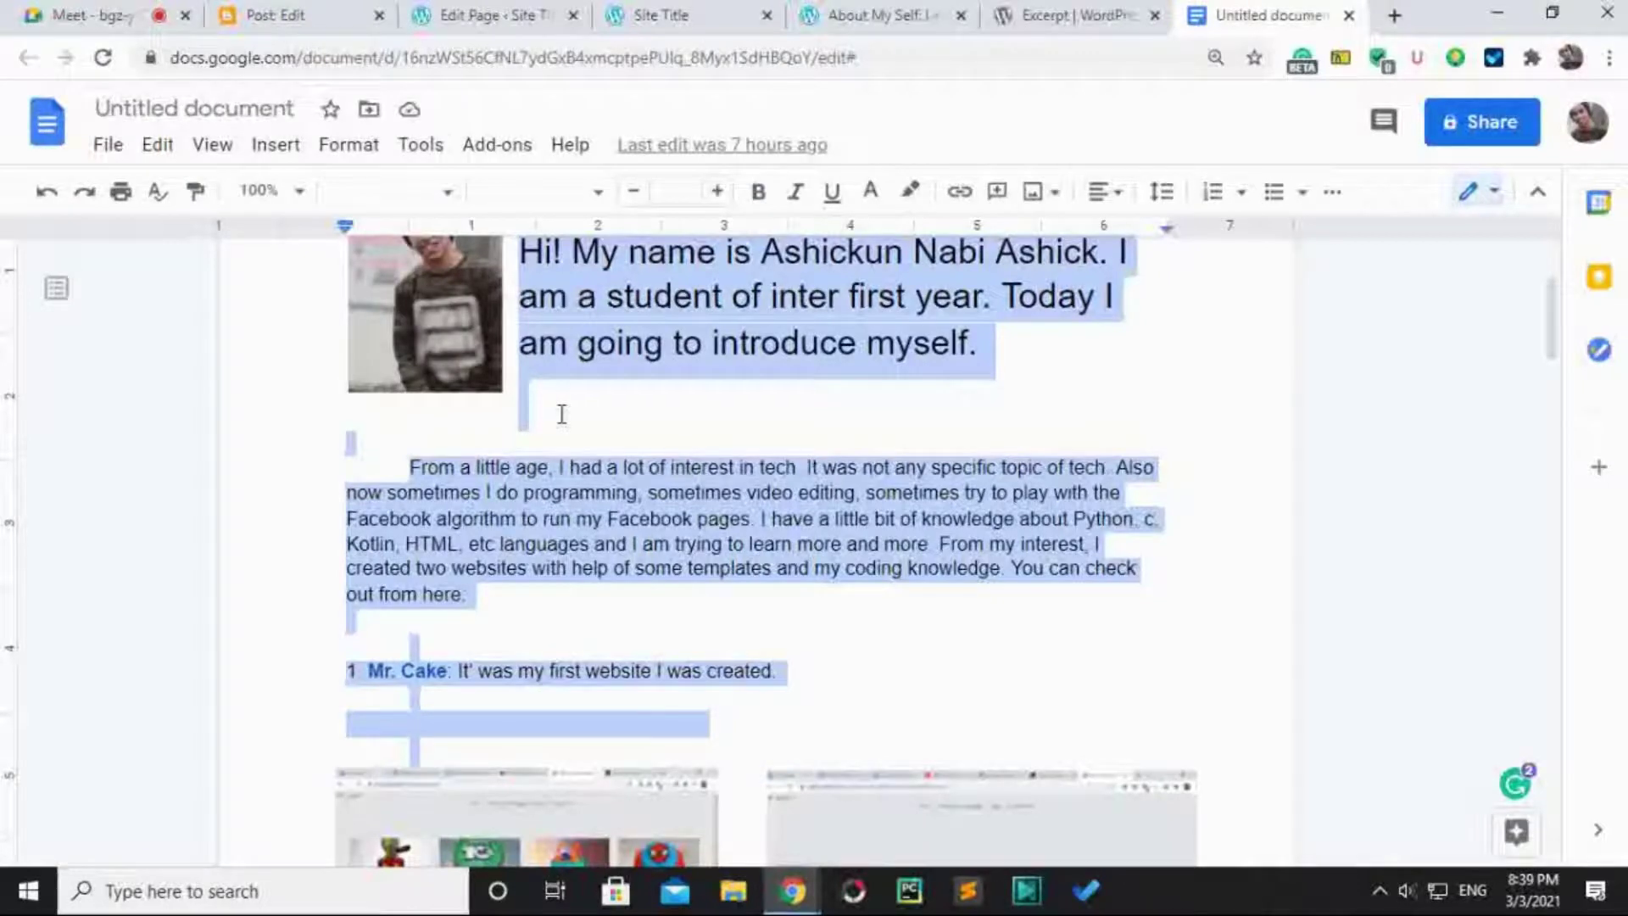
pyautogui.click(293, 14)
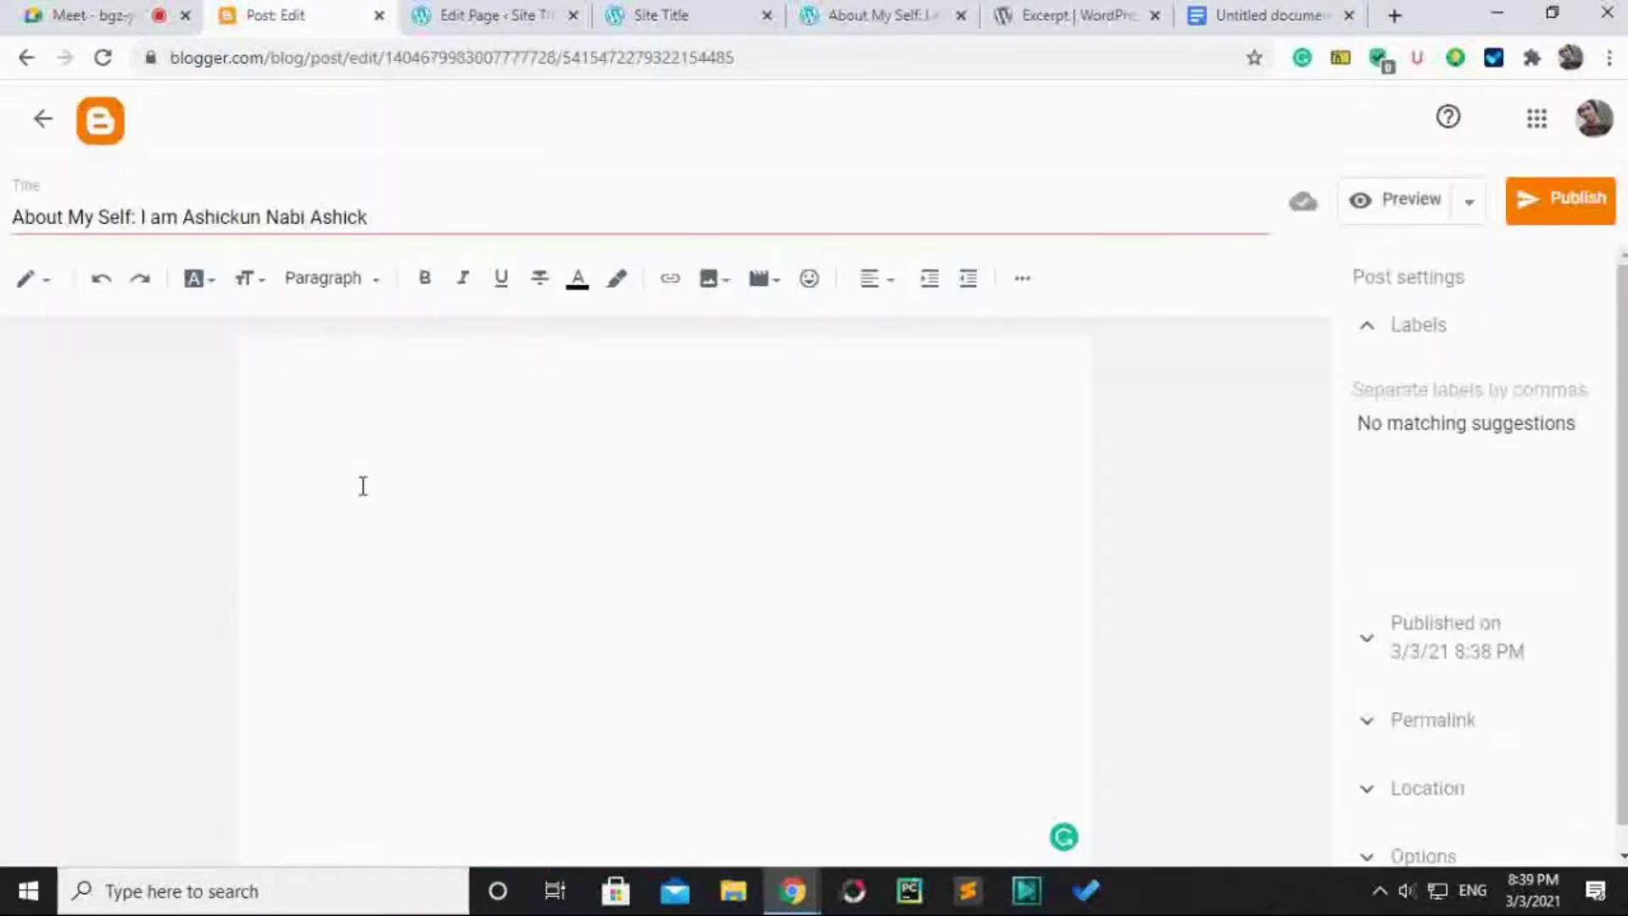
pyautogui.hotkey('ctrl', 'v')
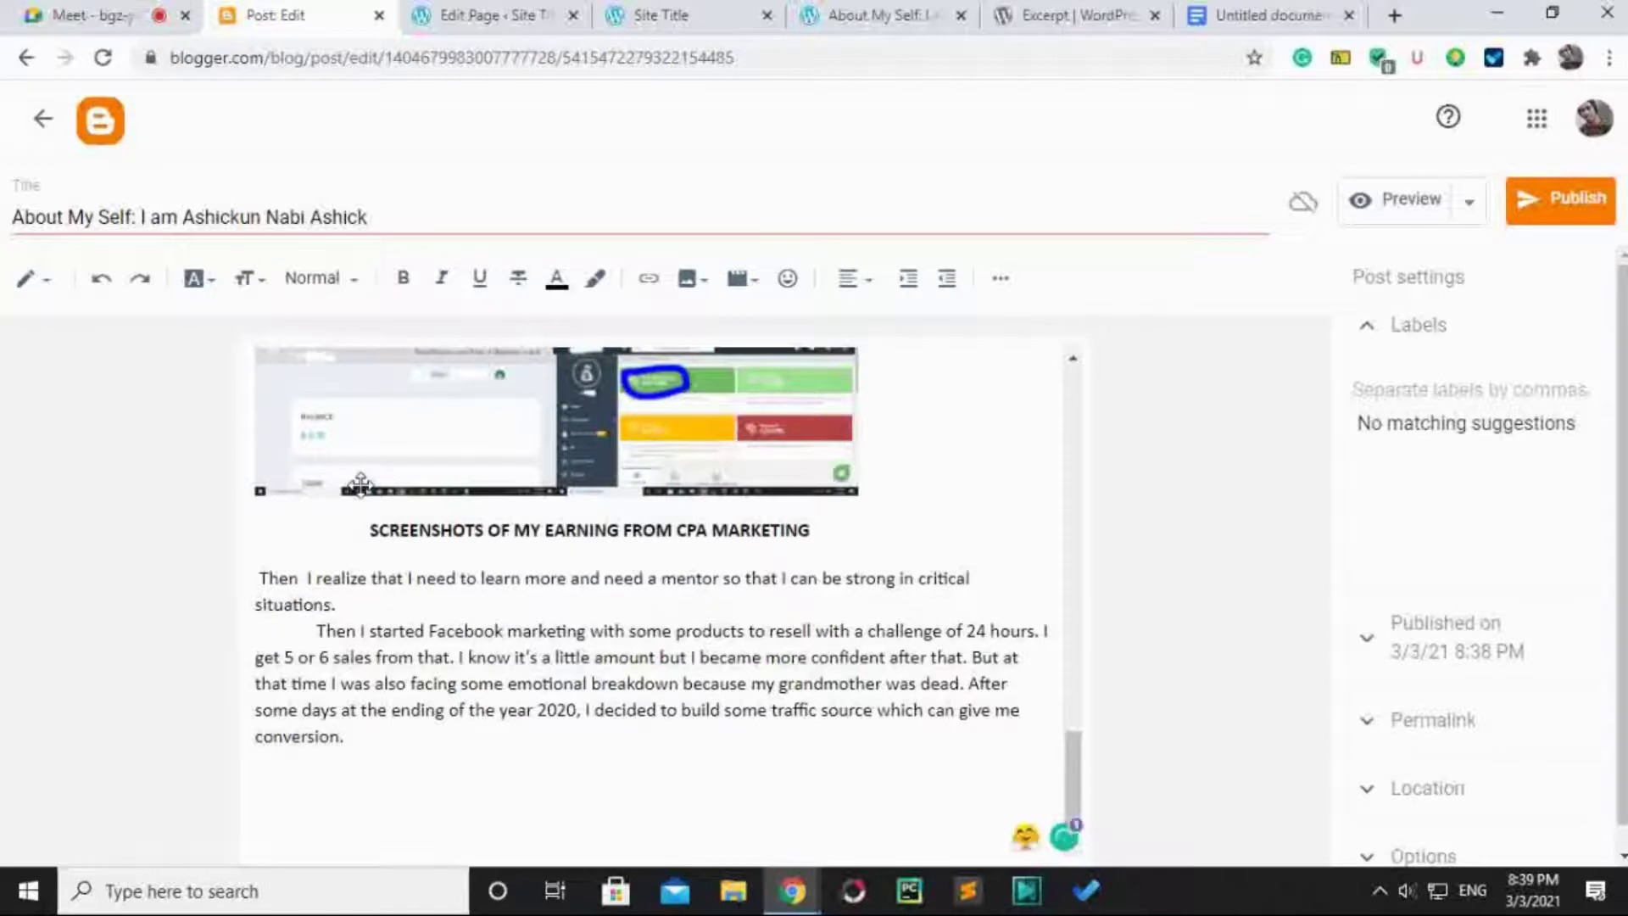
pyautogui.scroll(20, 607, 629)
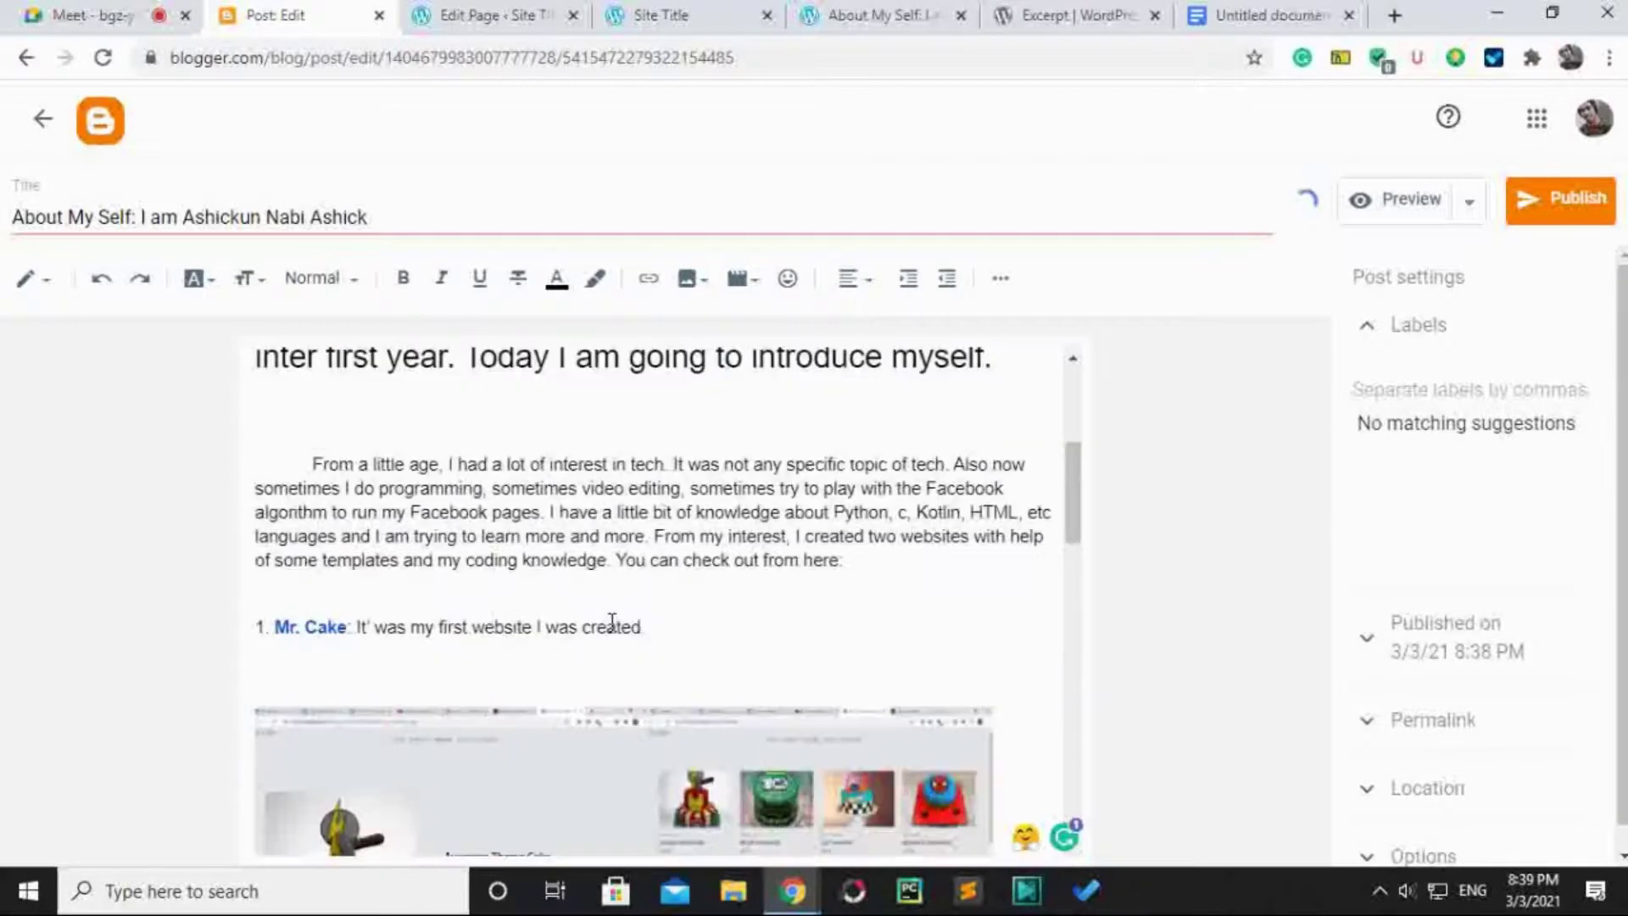
pyautogui.scroll(-1, 873, 490)
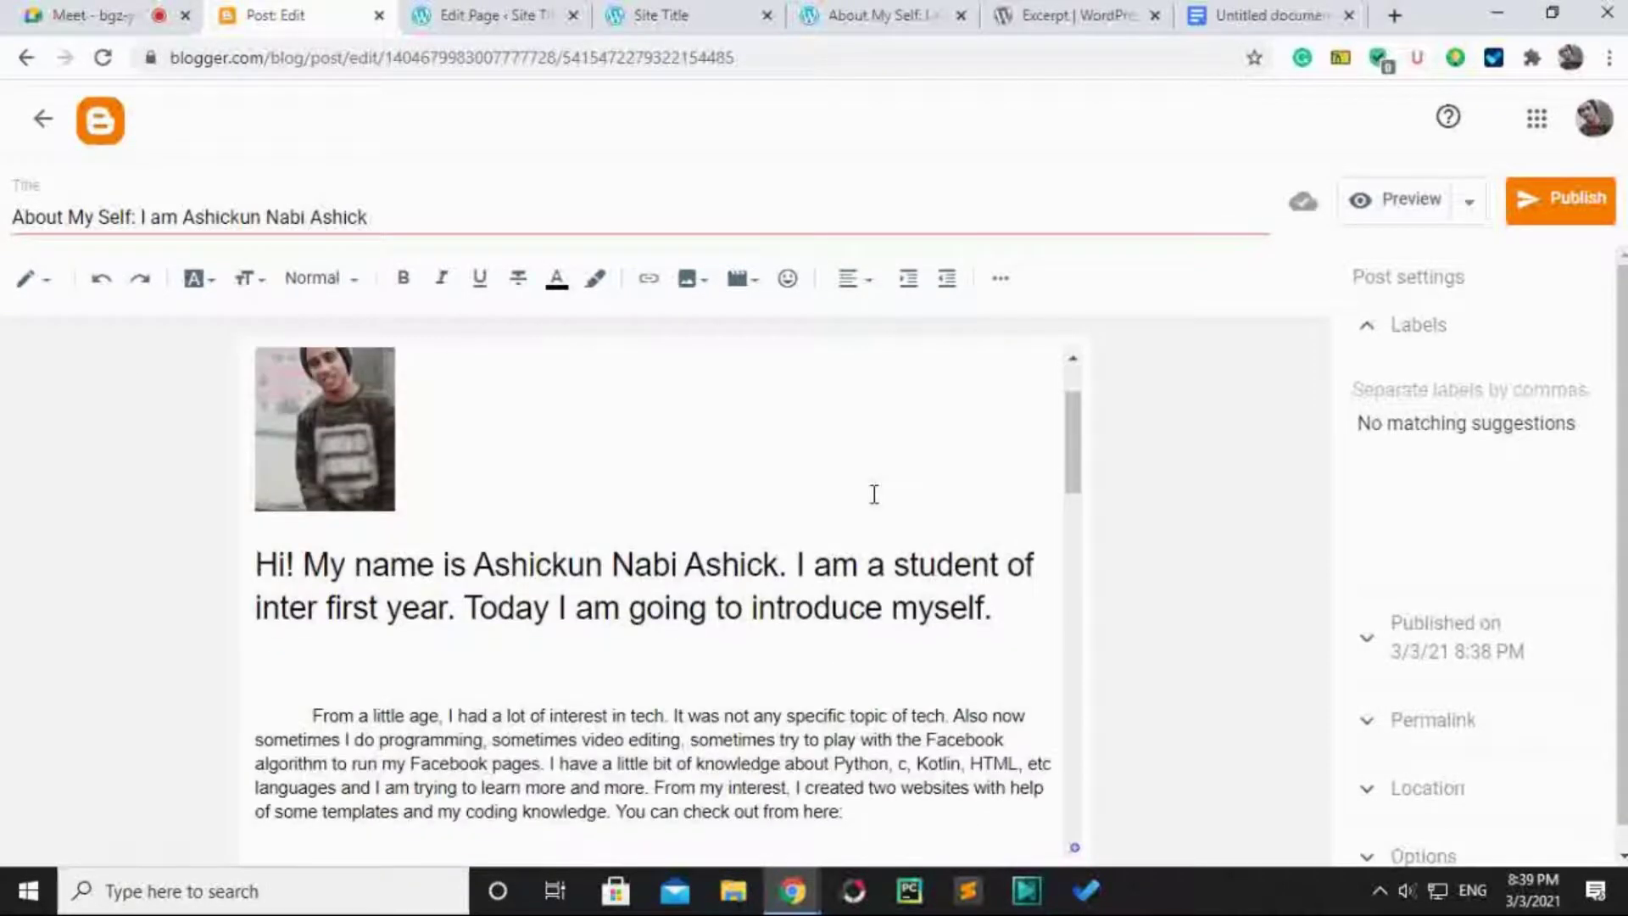
pyautogui.scroll(-4, 880, 530)
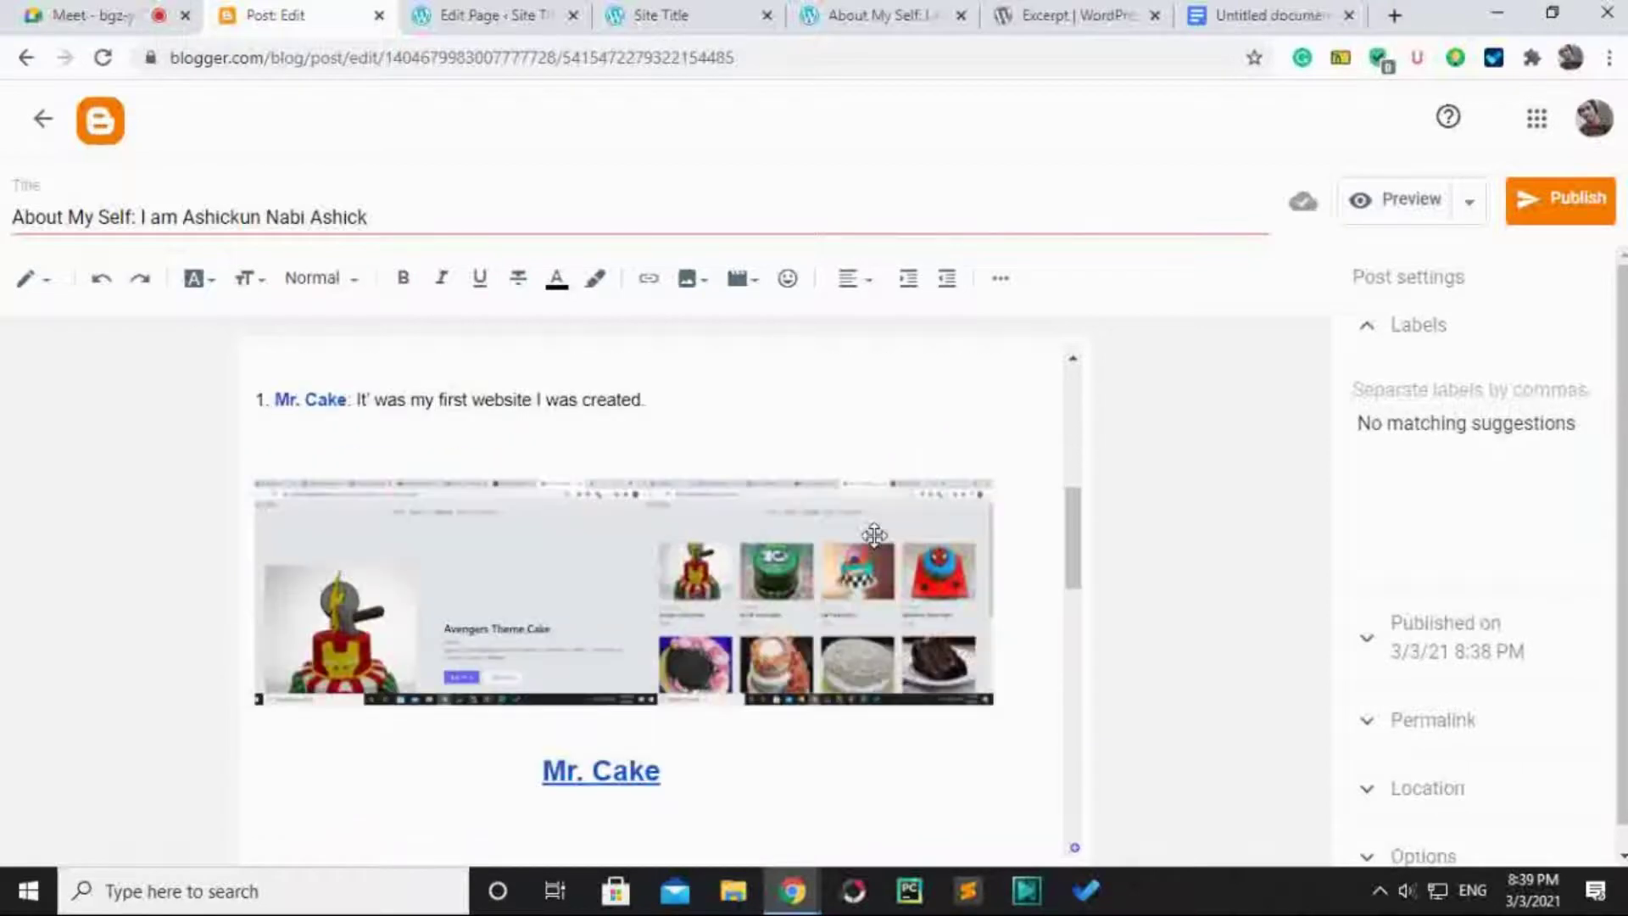
pyautogui.click(873, 577)
pyautogui.click(913, 367)
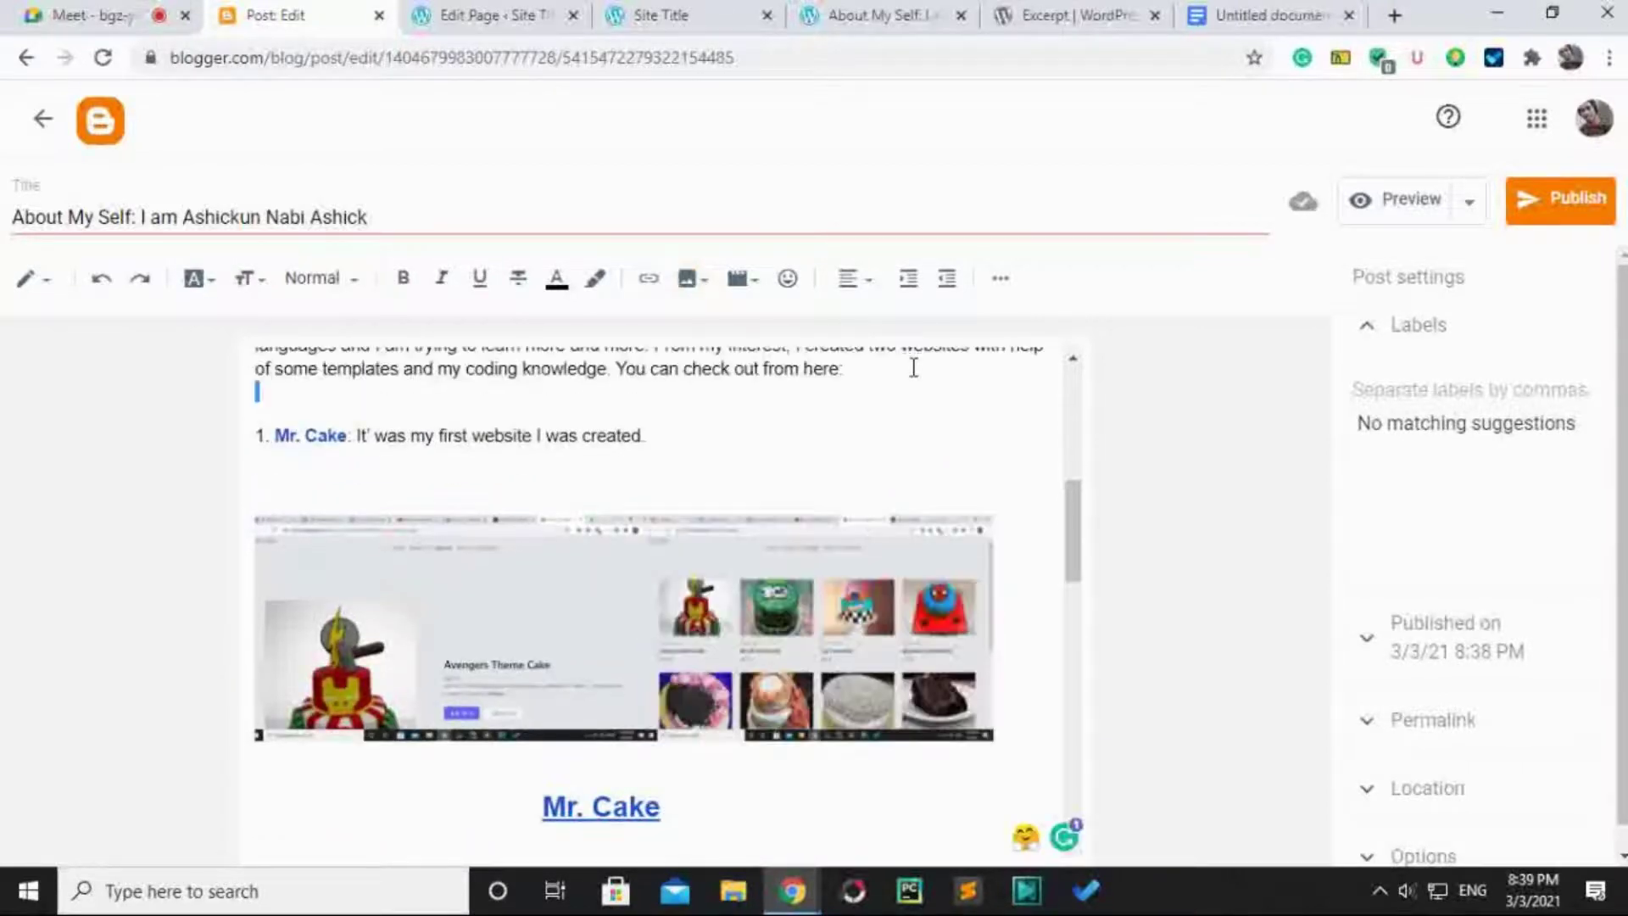
pyautogui.scroll(-2, 618, 537)
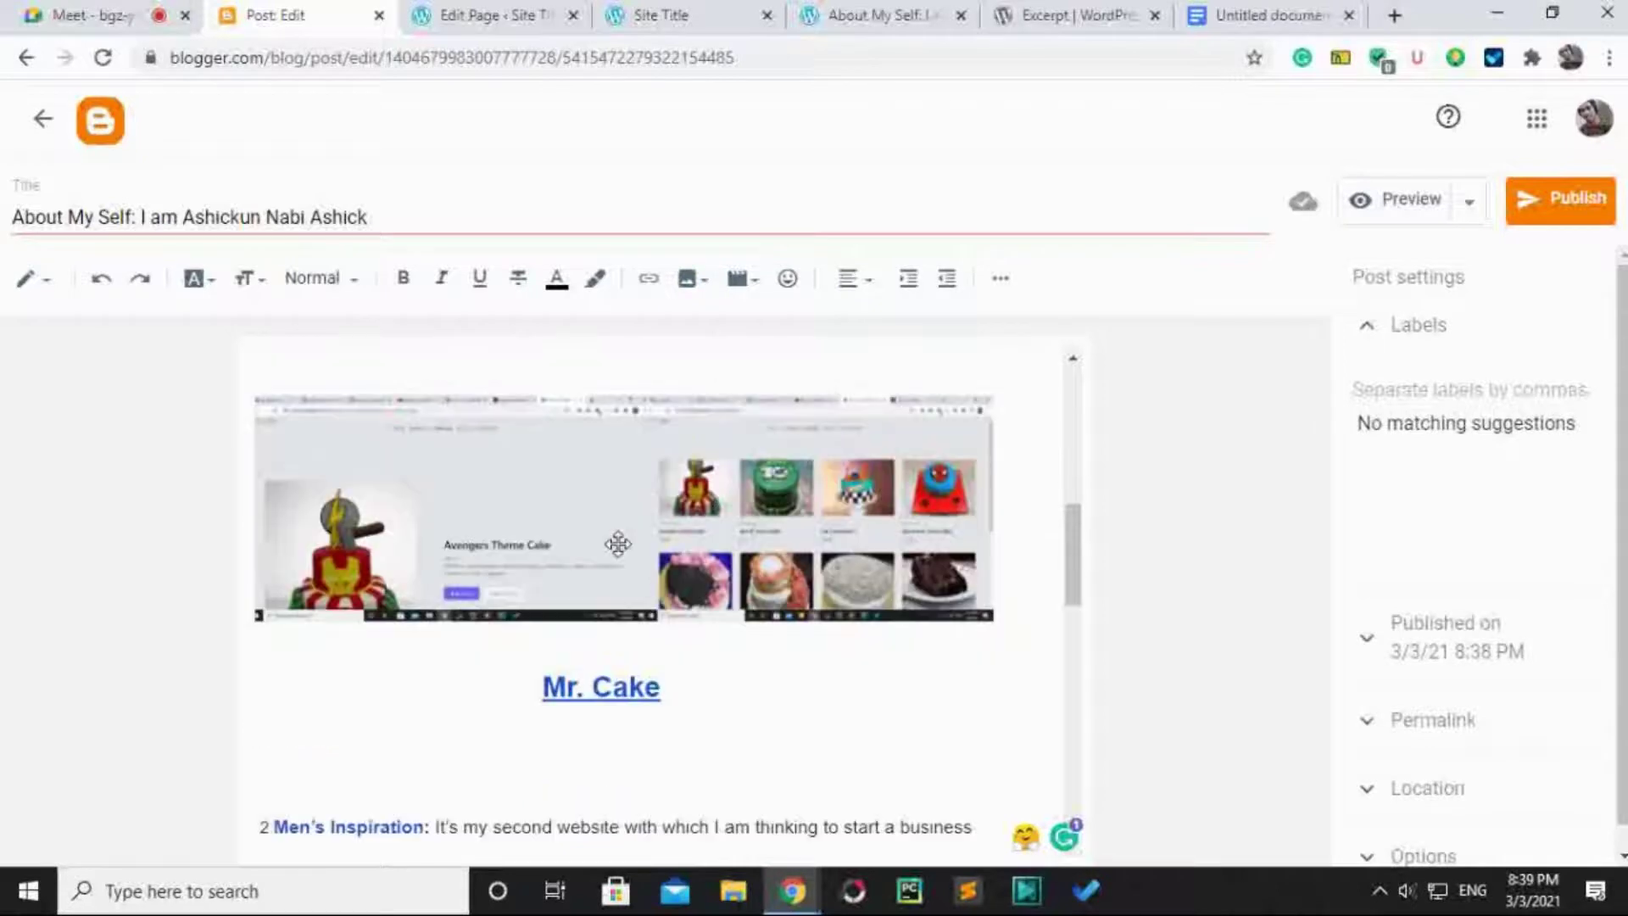
pyautogui.click(517, 534)
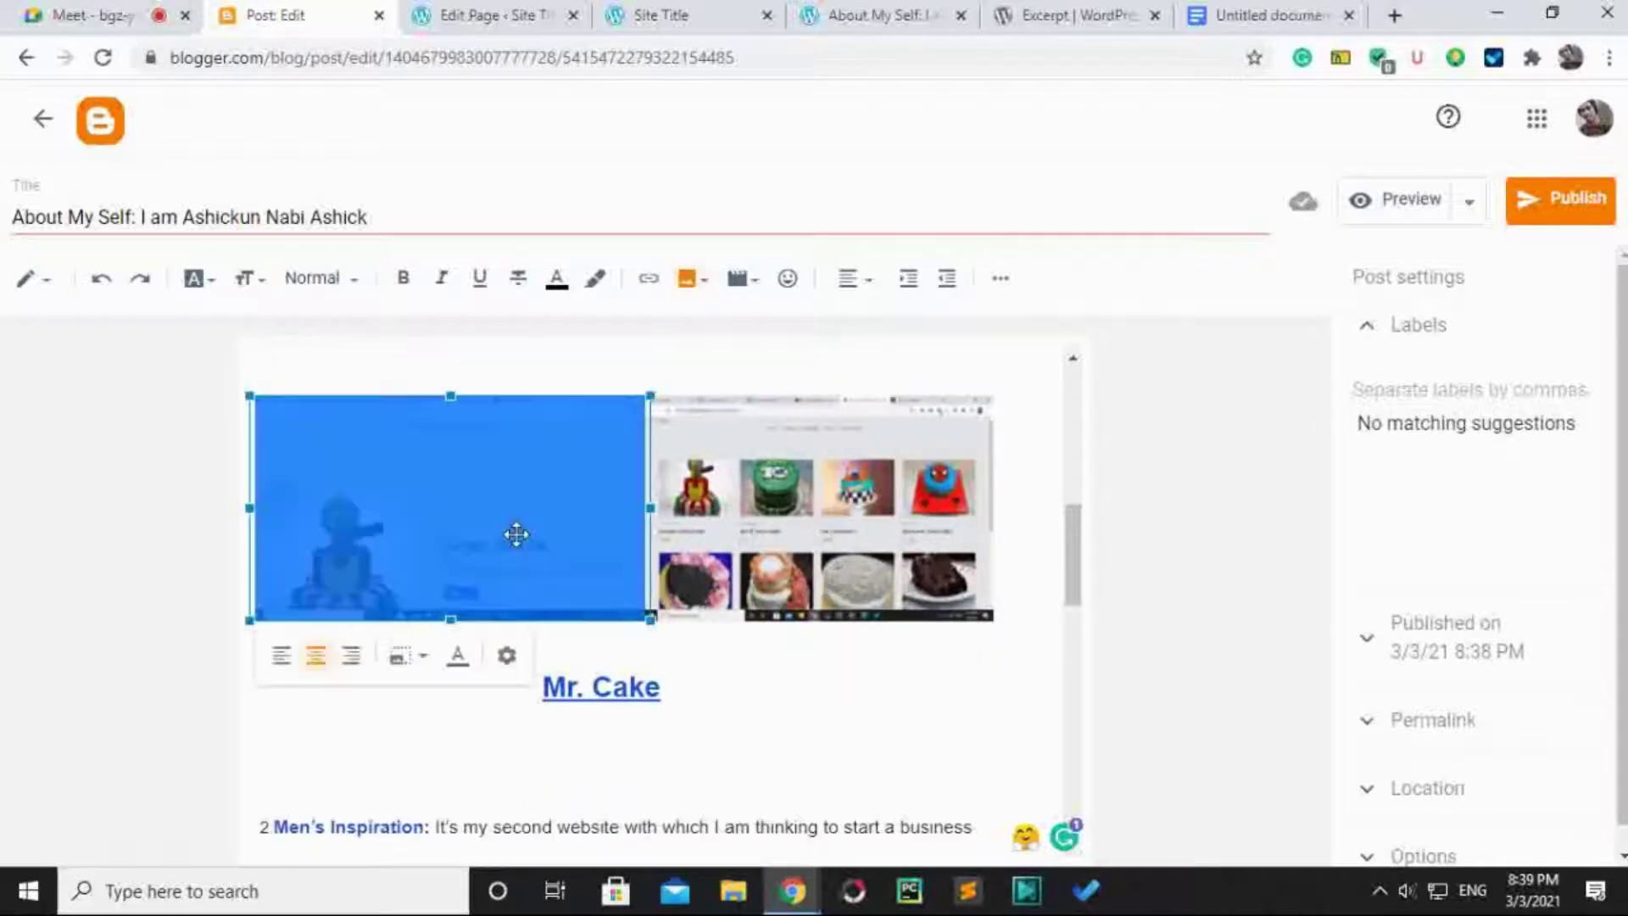
pyautogui.click(648, 281)
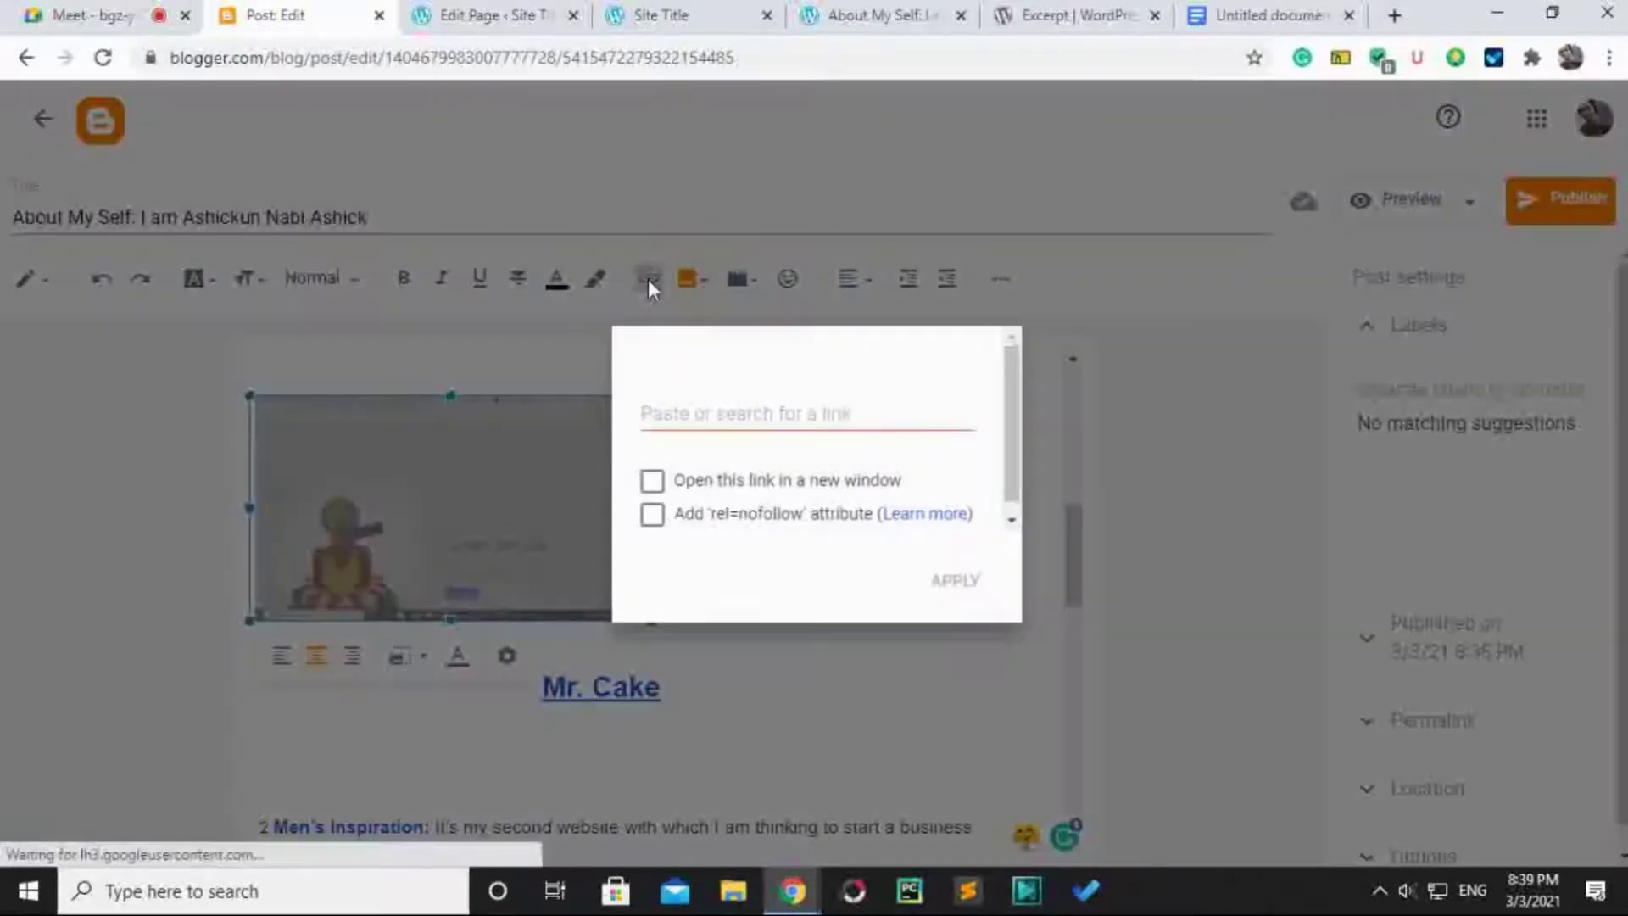
pyautogui.click(776, 417)
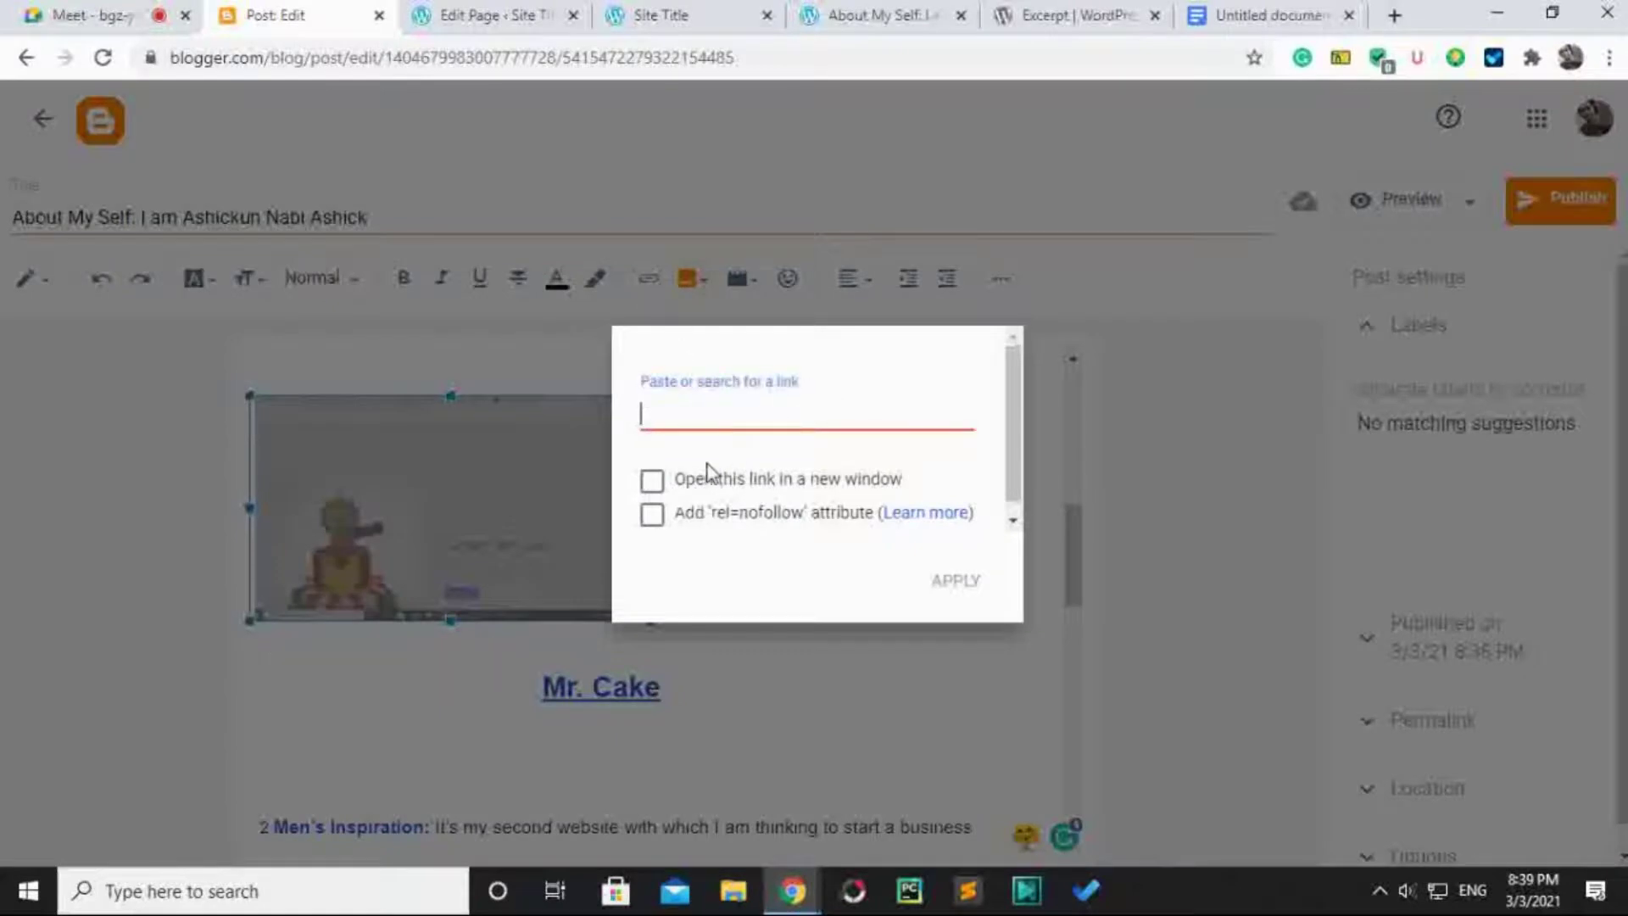
pyautogui.click(653, 483)
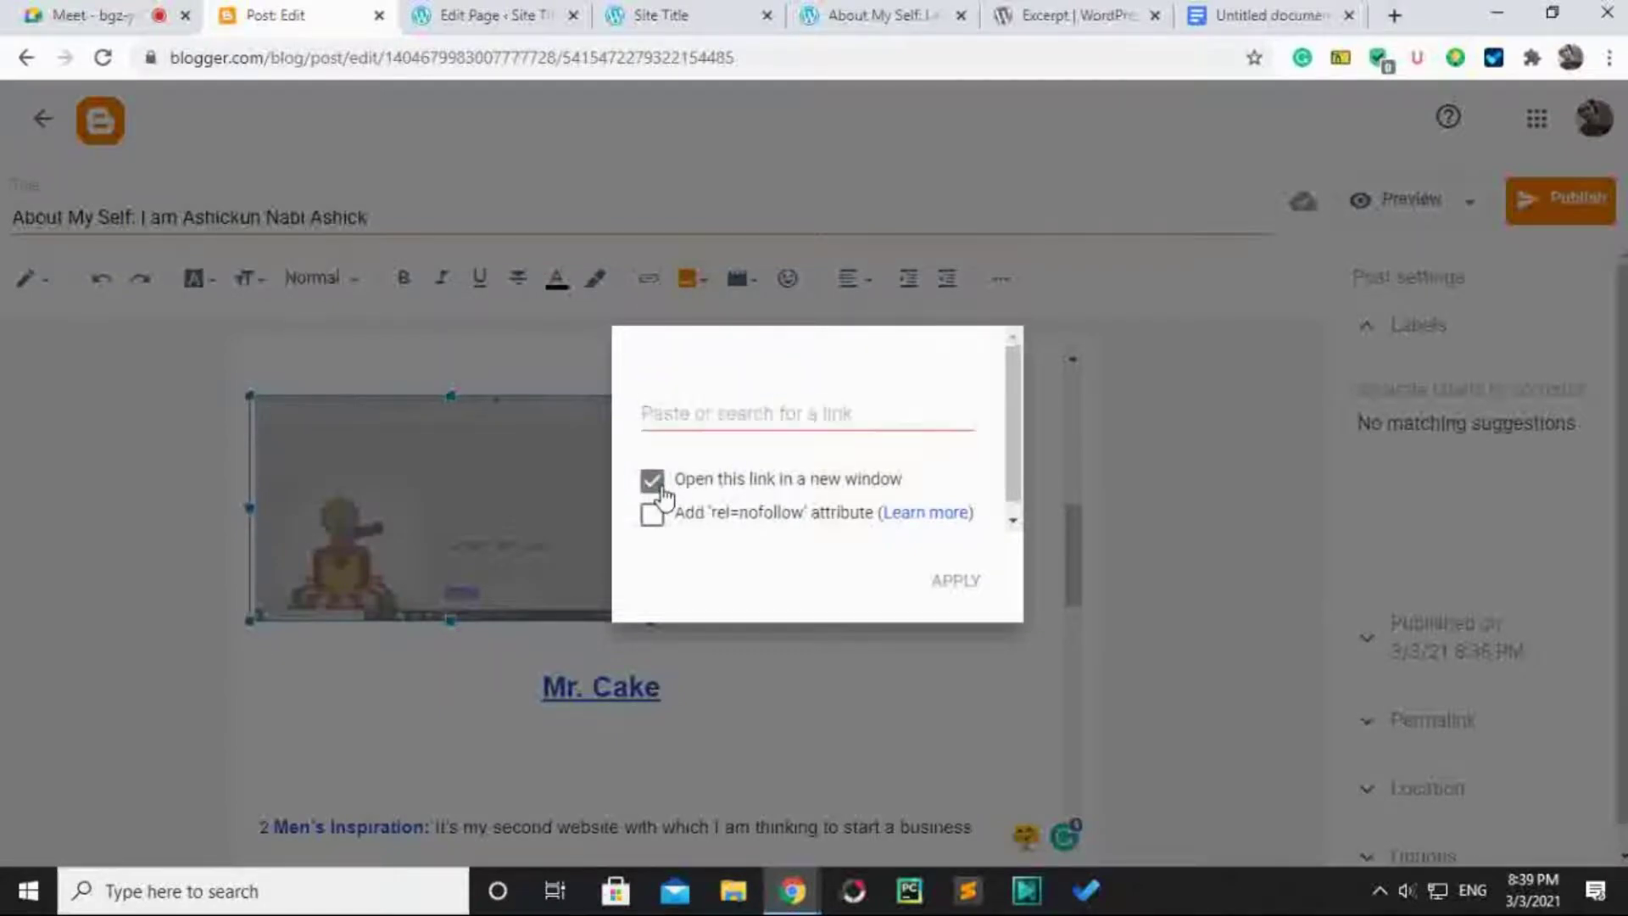
pyautogui.click(770, 668)
# Copy the link URL from the Mr. Cake caption below the two website screenshots.
pyautogui.click(588, 687)
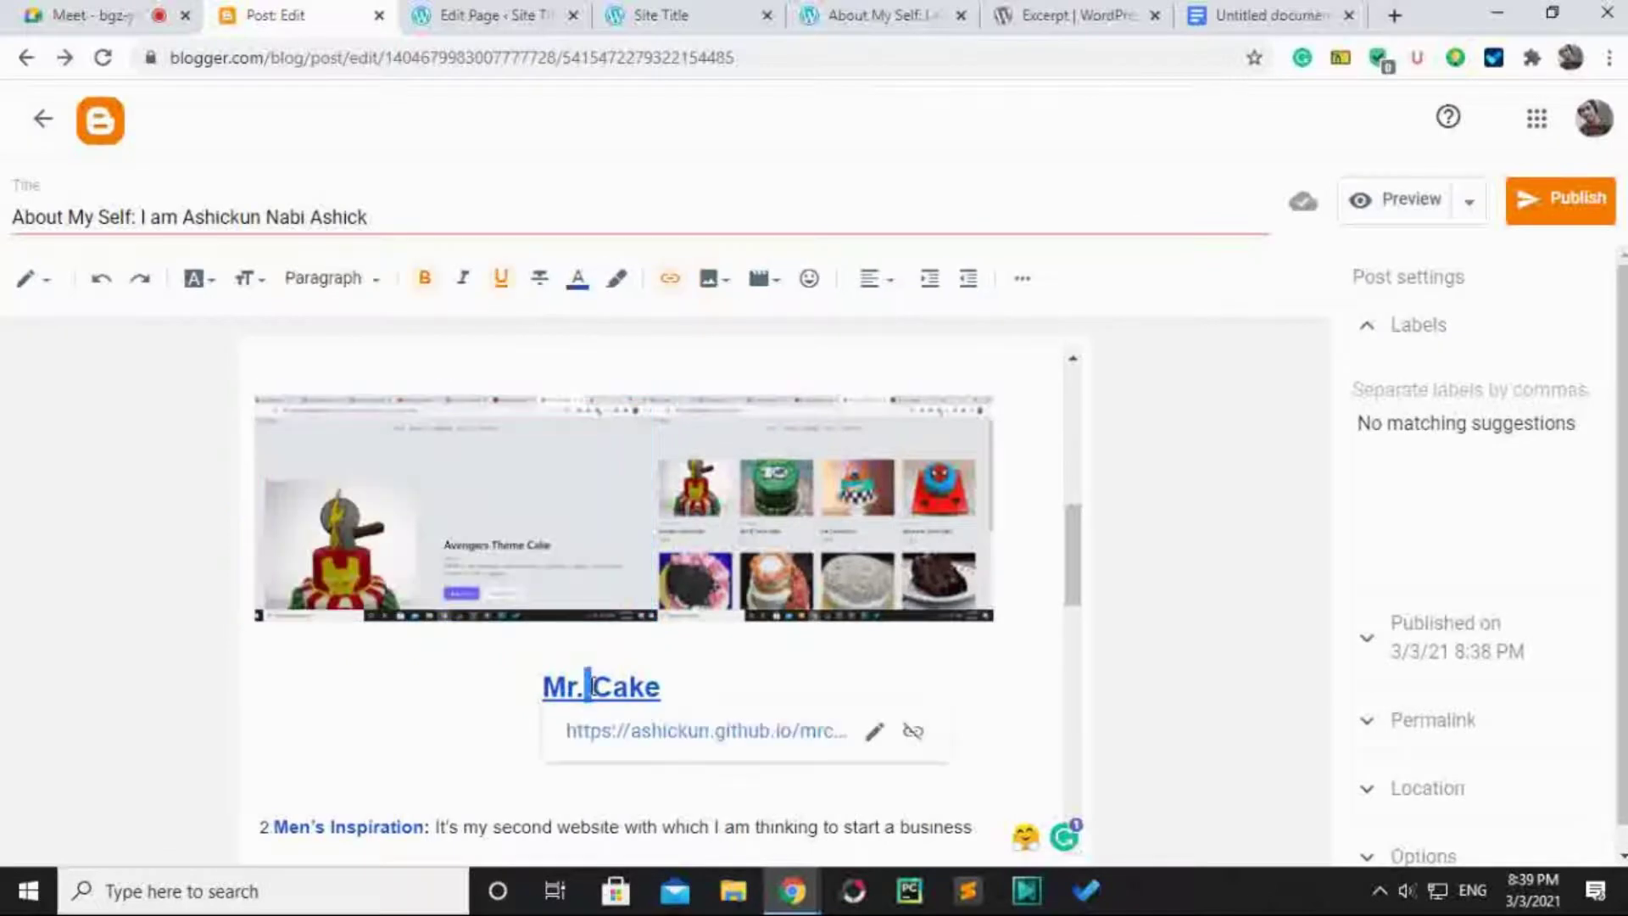
pyautogui.click(873, 732)
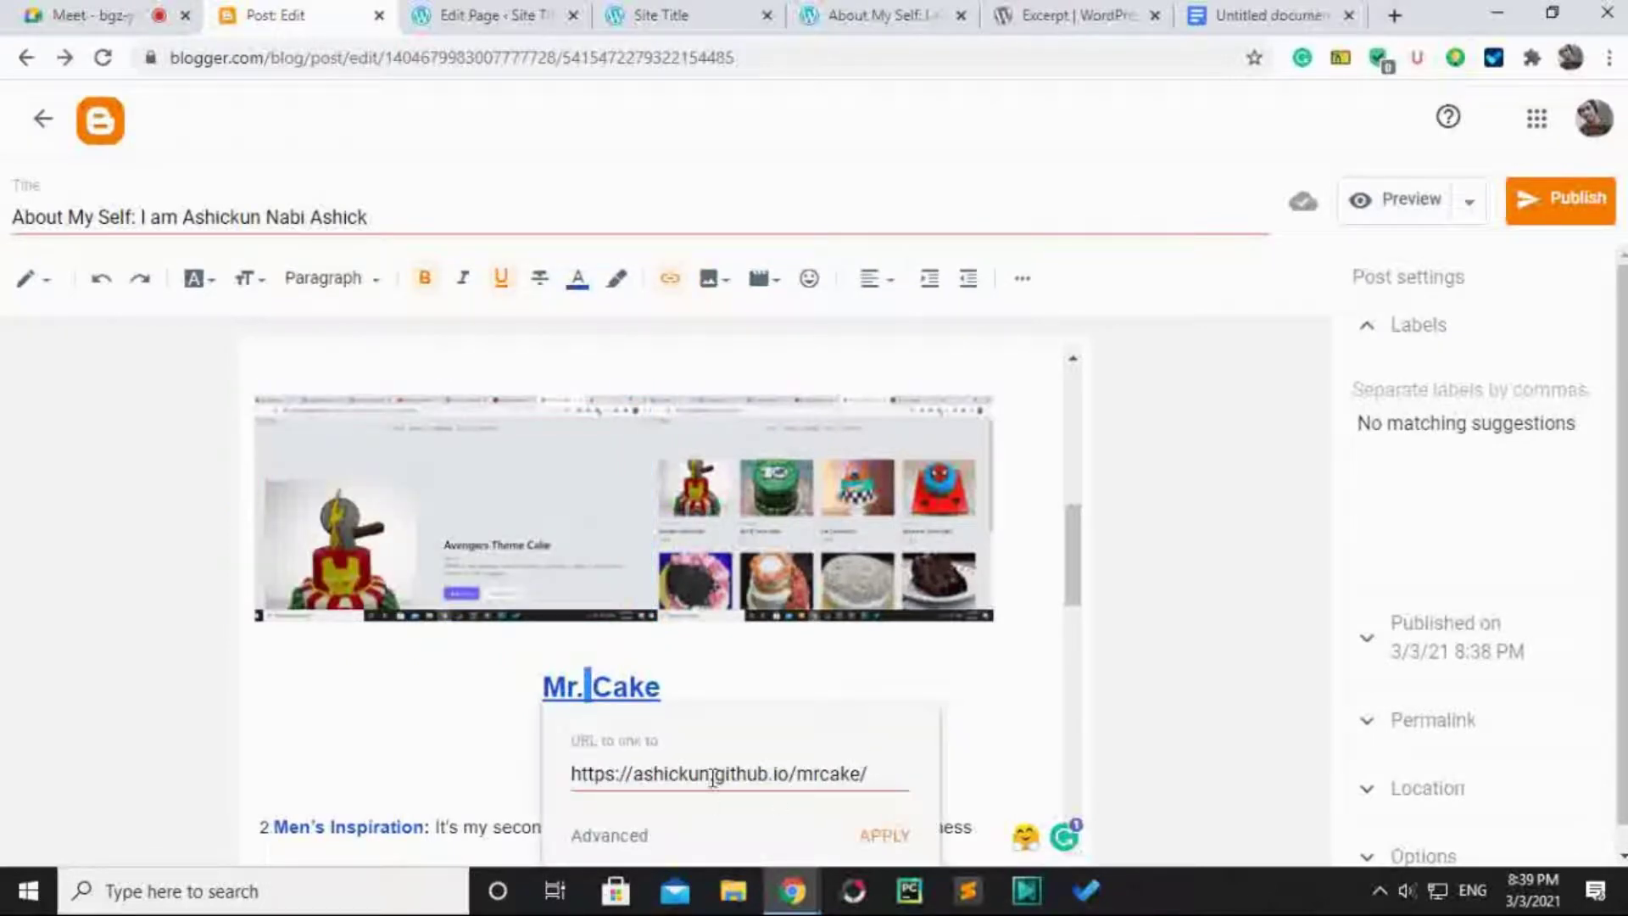
pyautogui.click(793, 767)
pyautogui.hotkey('ctrl', 'a')
pyautogui.hotkey('ctrl', 'c')
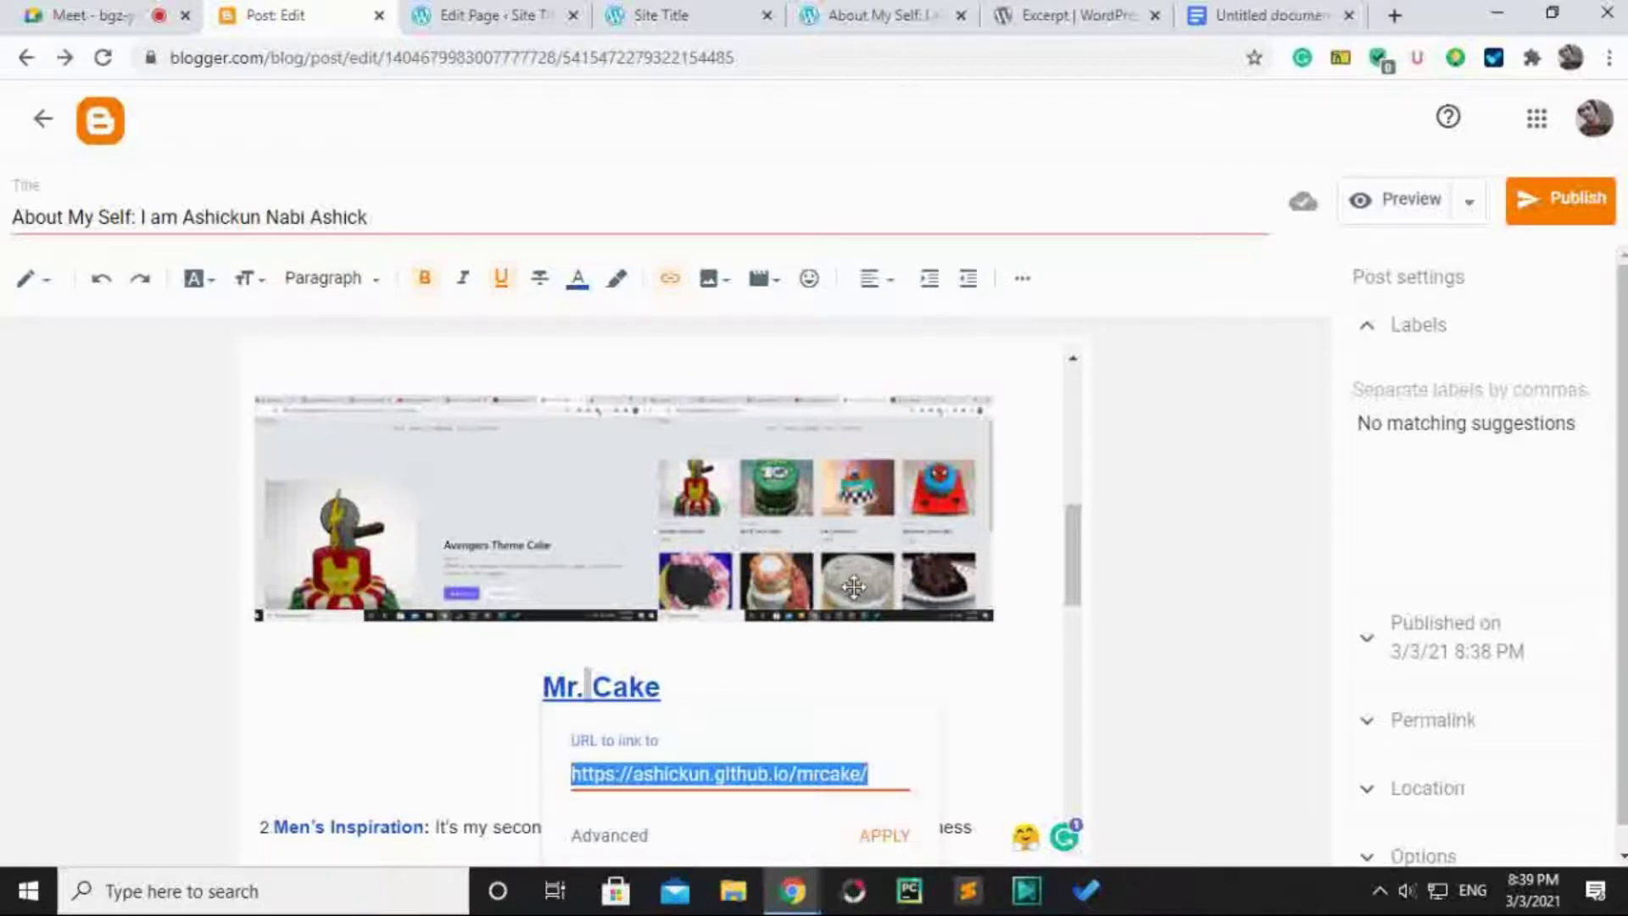
# Link the second Mr. Cake screenshot, the cake gallery, to the copied Mr. Cake URL, set to open in a new window.
pyautogui.click(845, 534)
pyautogui.rightClick(844, 547)
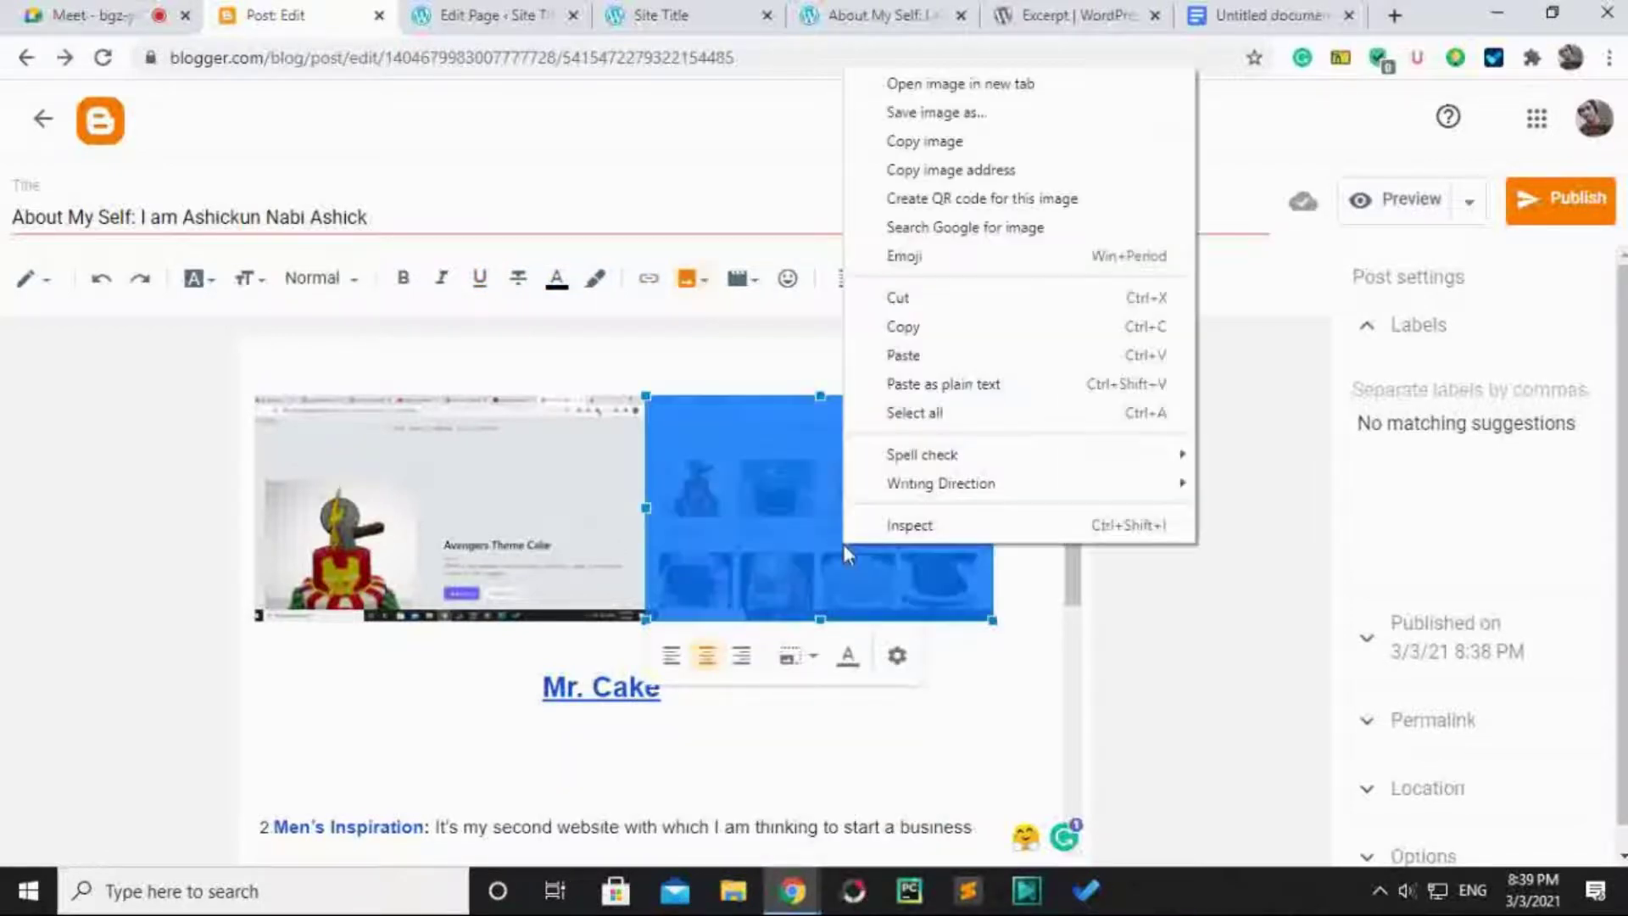
pyautogui.click(842, 550)
pyautogui.click(649, 278)
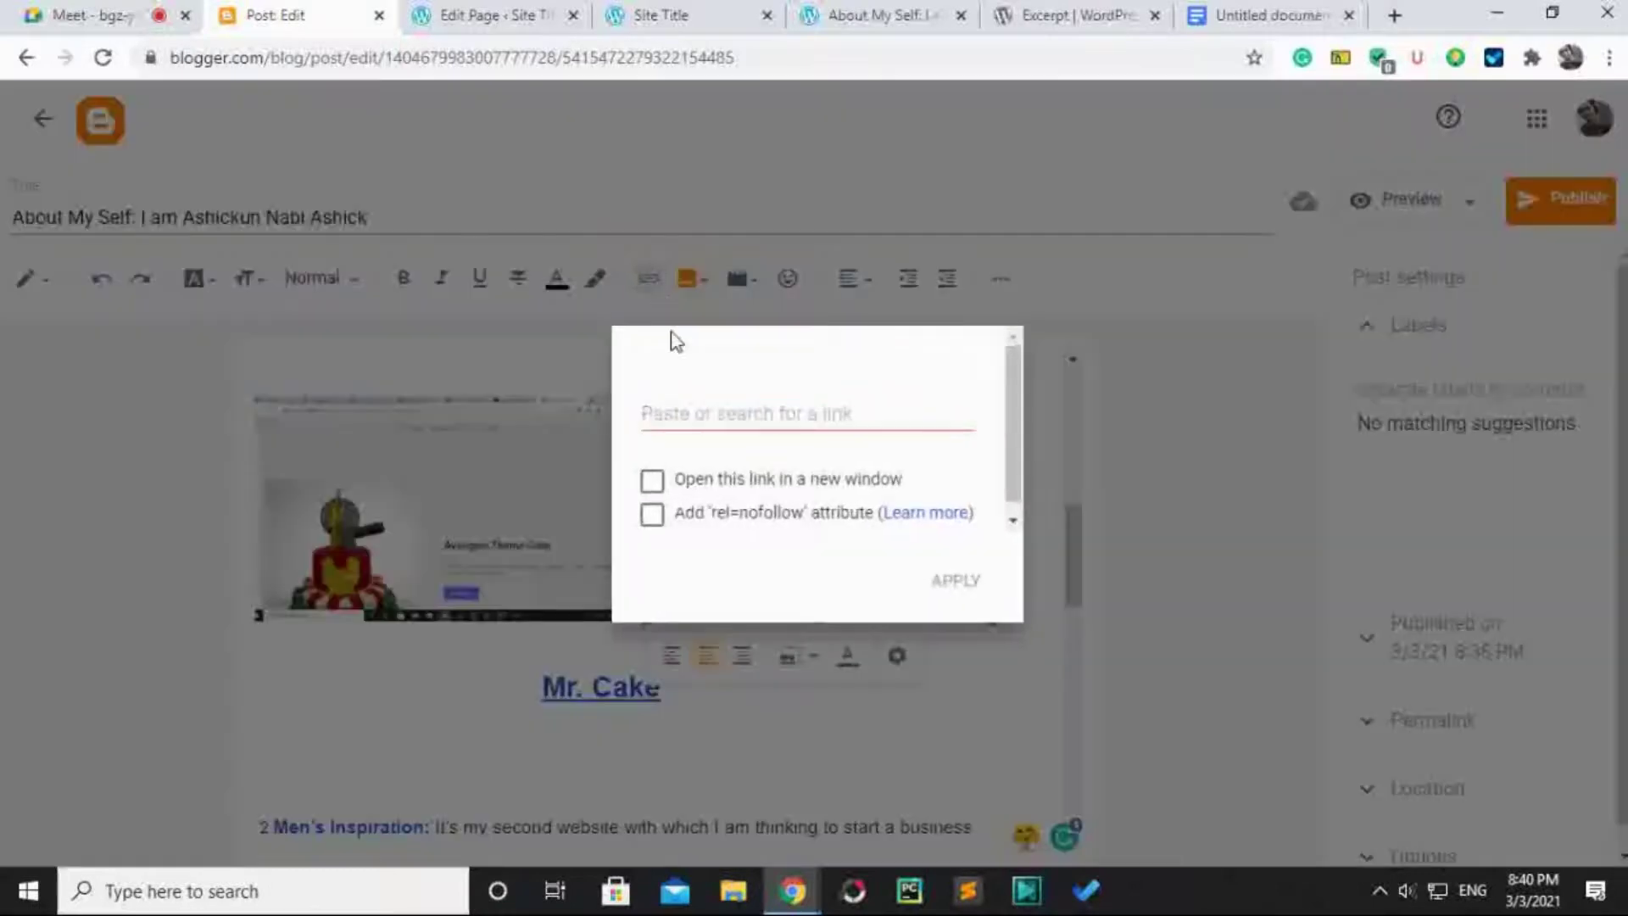
pyautogui.hotkey('ctrl', 'v')
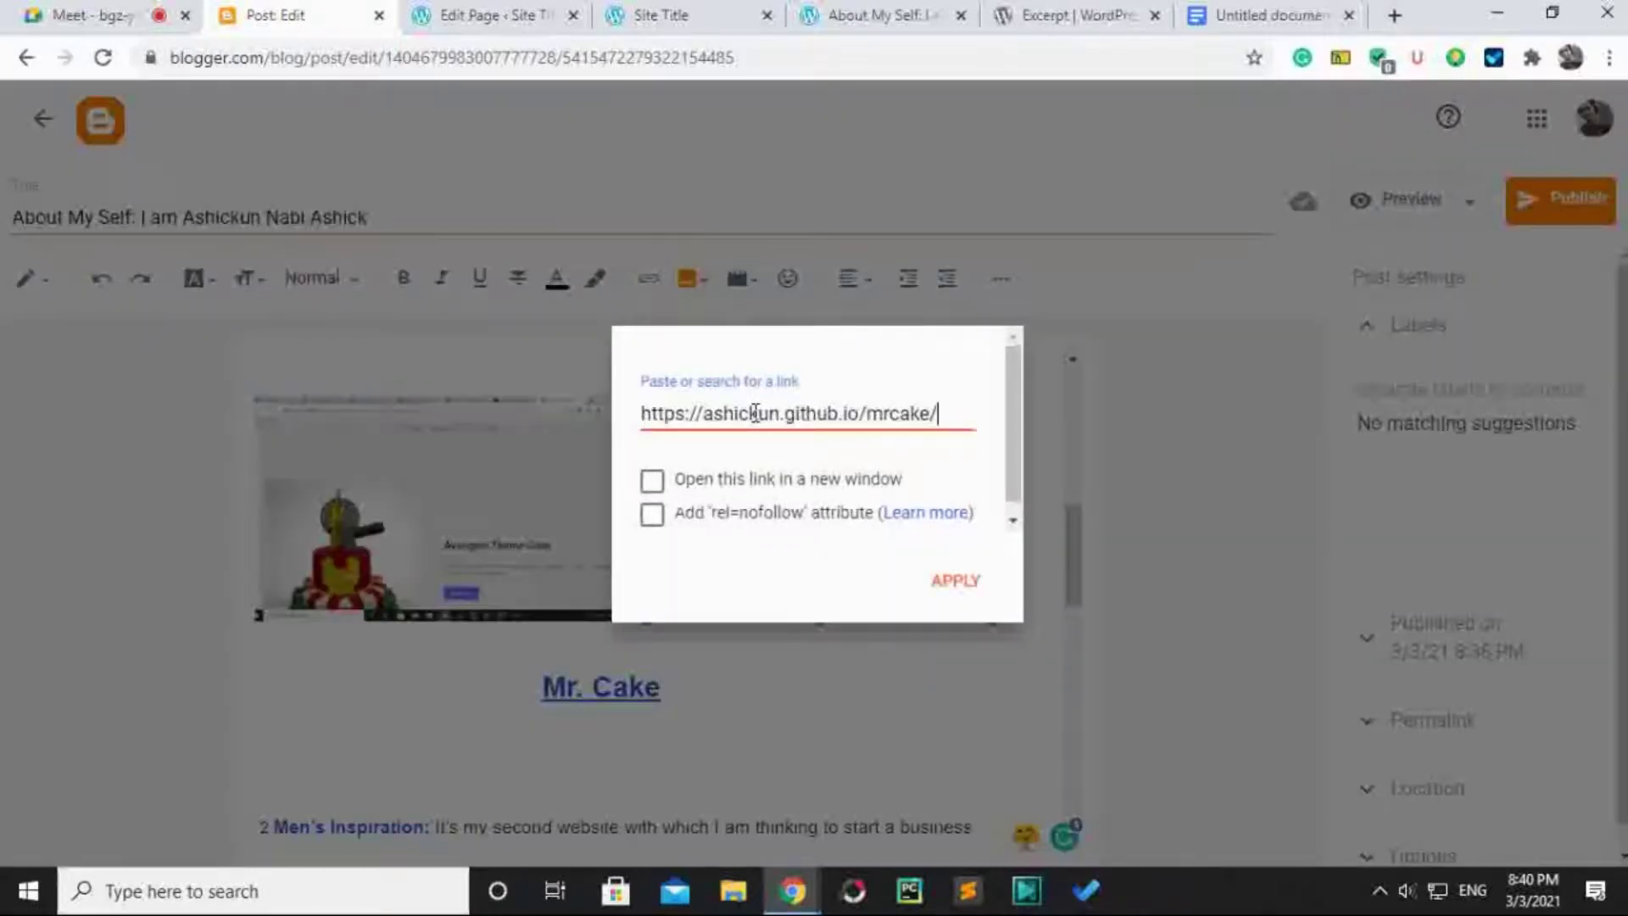
pyautogui.click(651, 480)
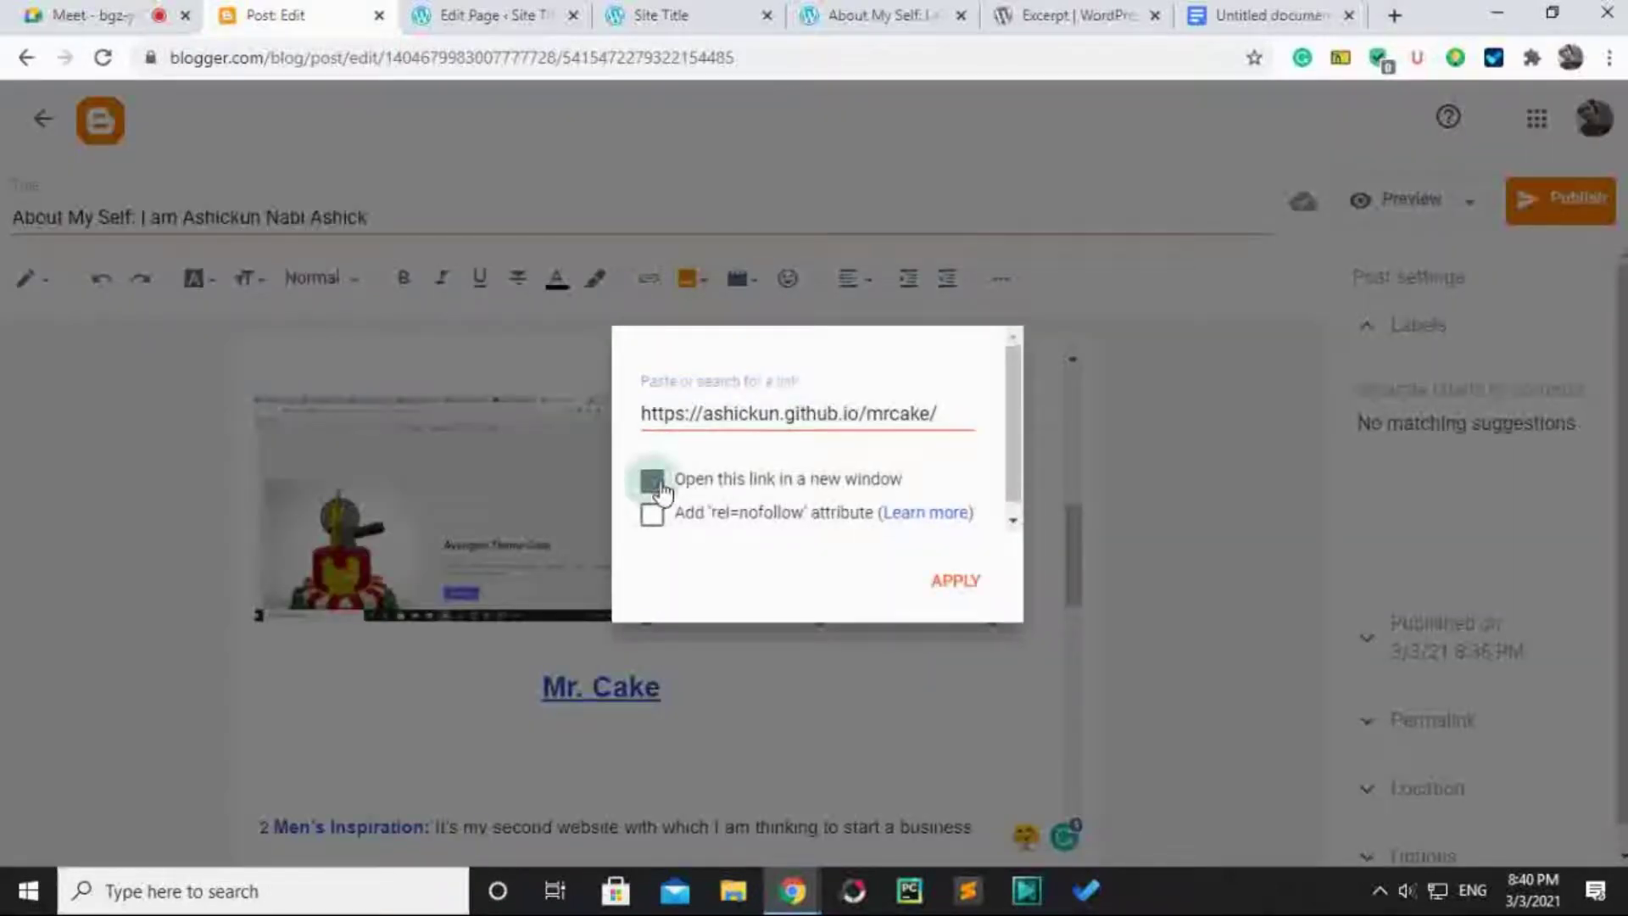
pyautogui.click(971, 587)
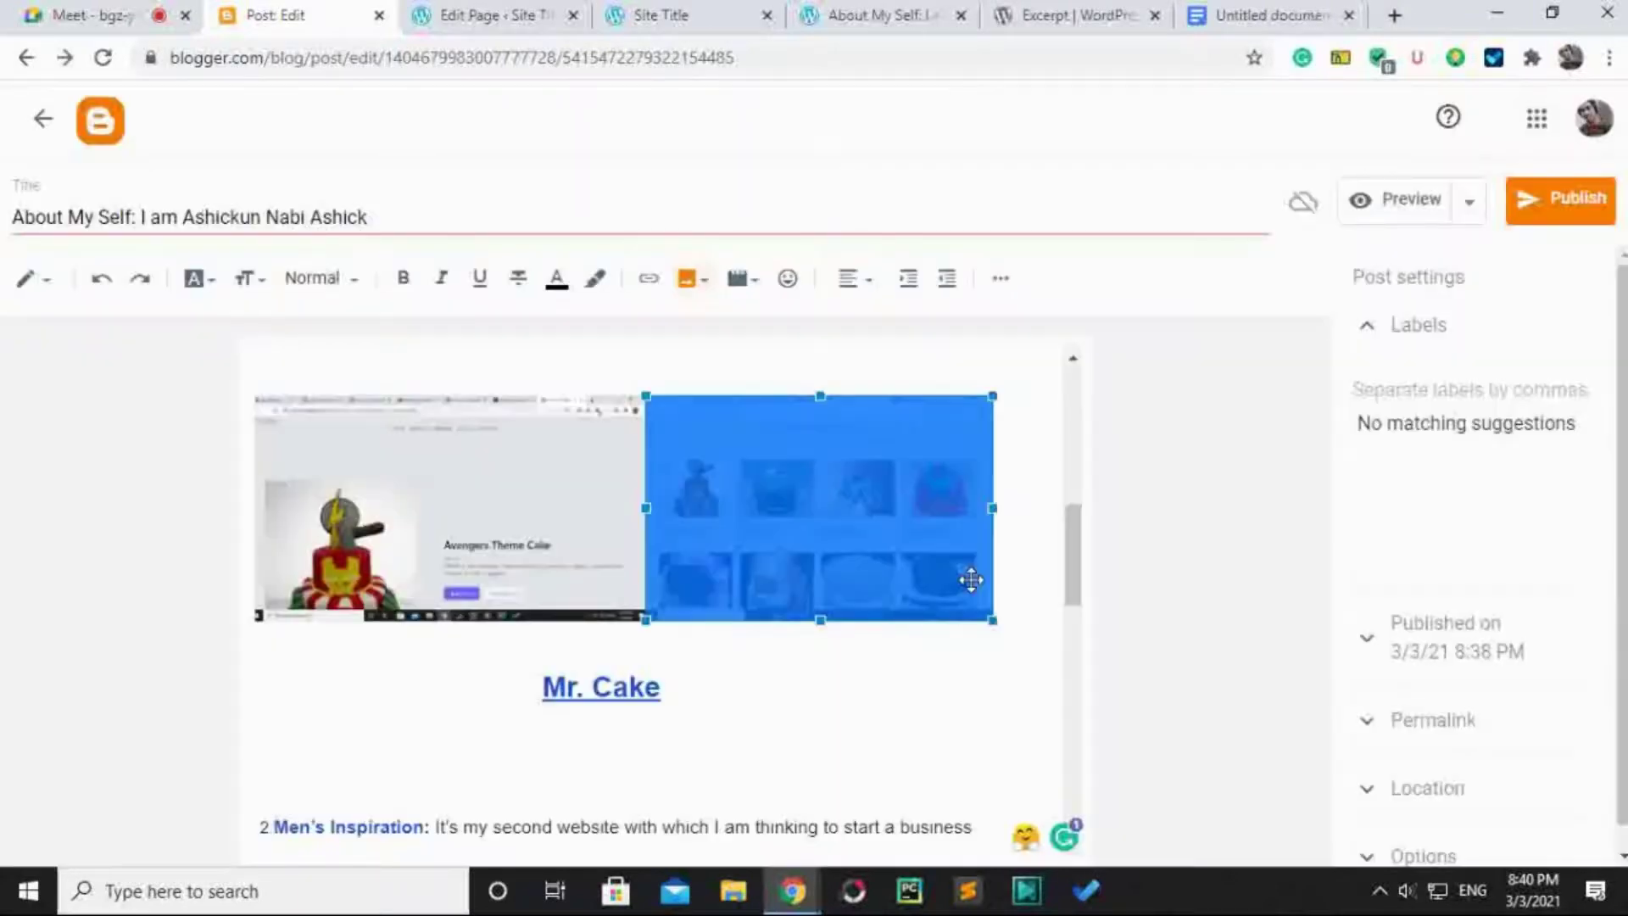
# Link the first Mr. Cake screenshot, the Avengers theme cake page, to the copied Mr. Cake URL, set to open in a new window.
pyautogui.click(567, 537)
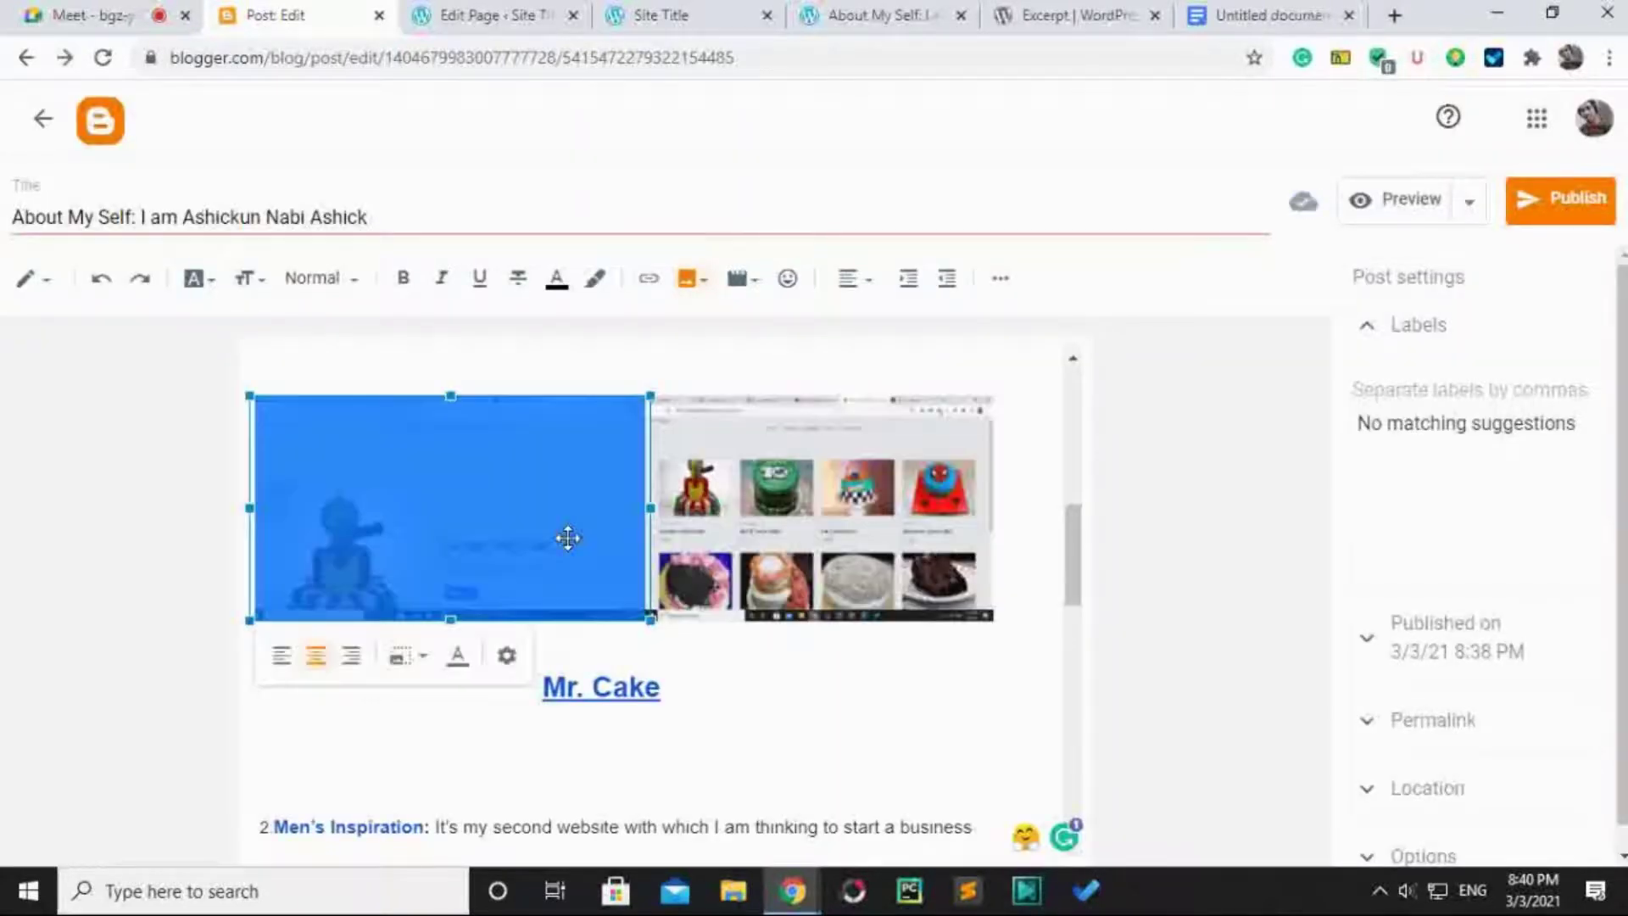
pyautogui.click(648, 280)
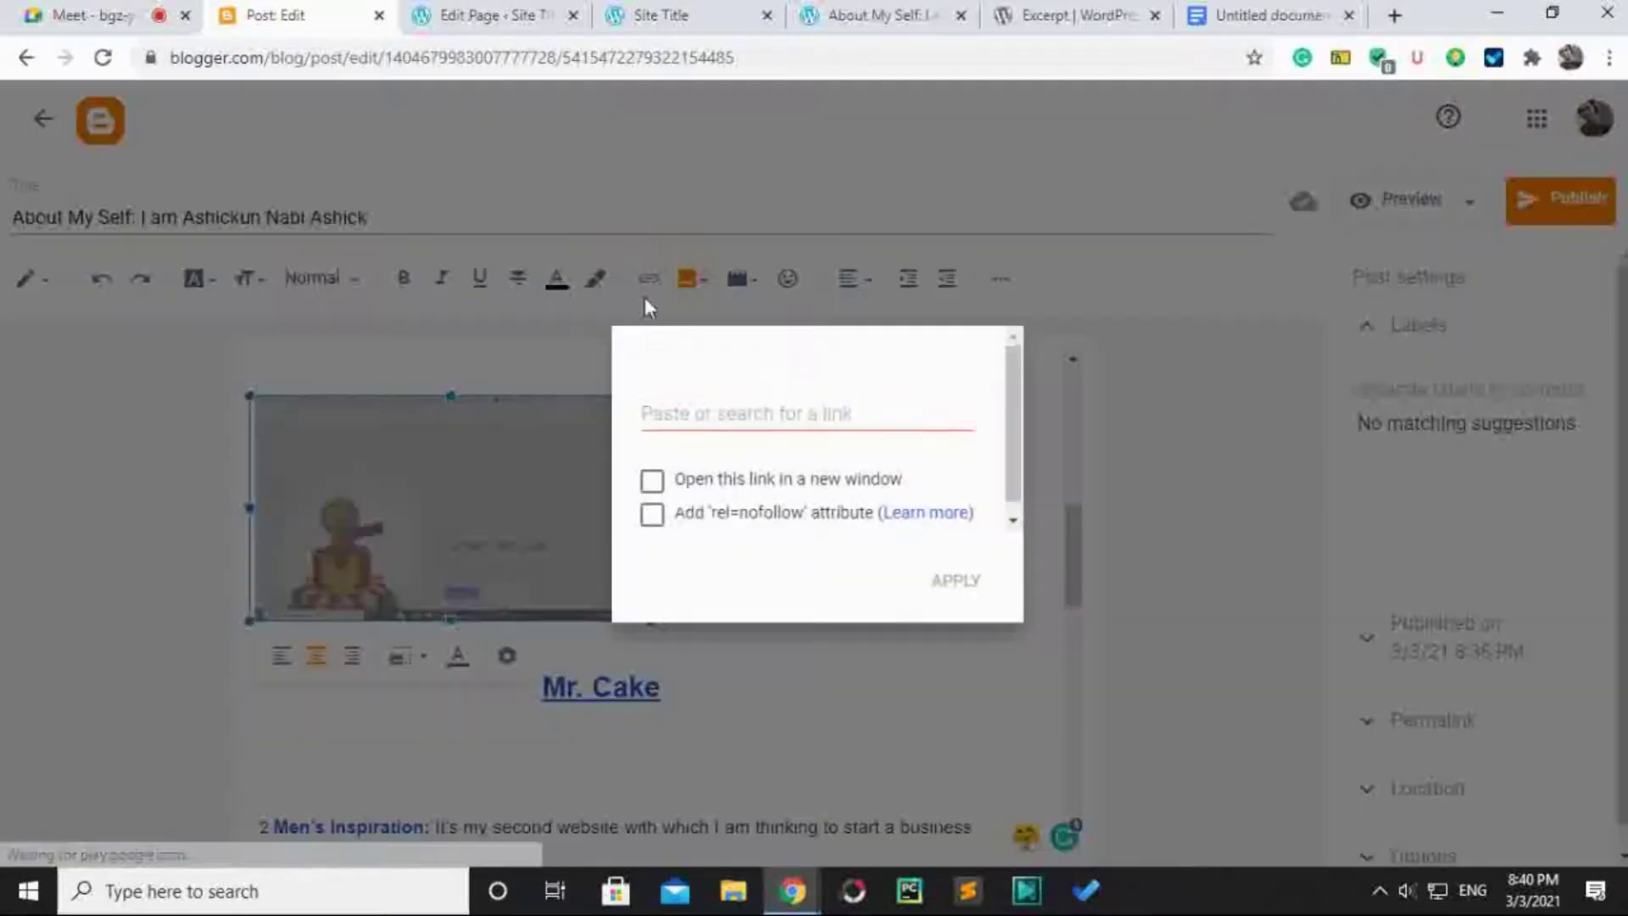
pyautogui.click(651, 484)
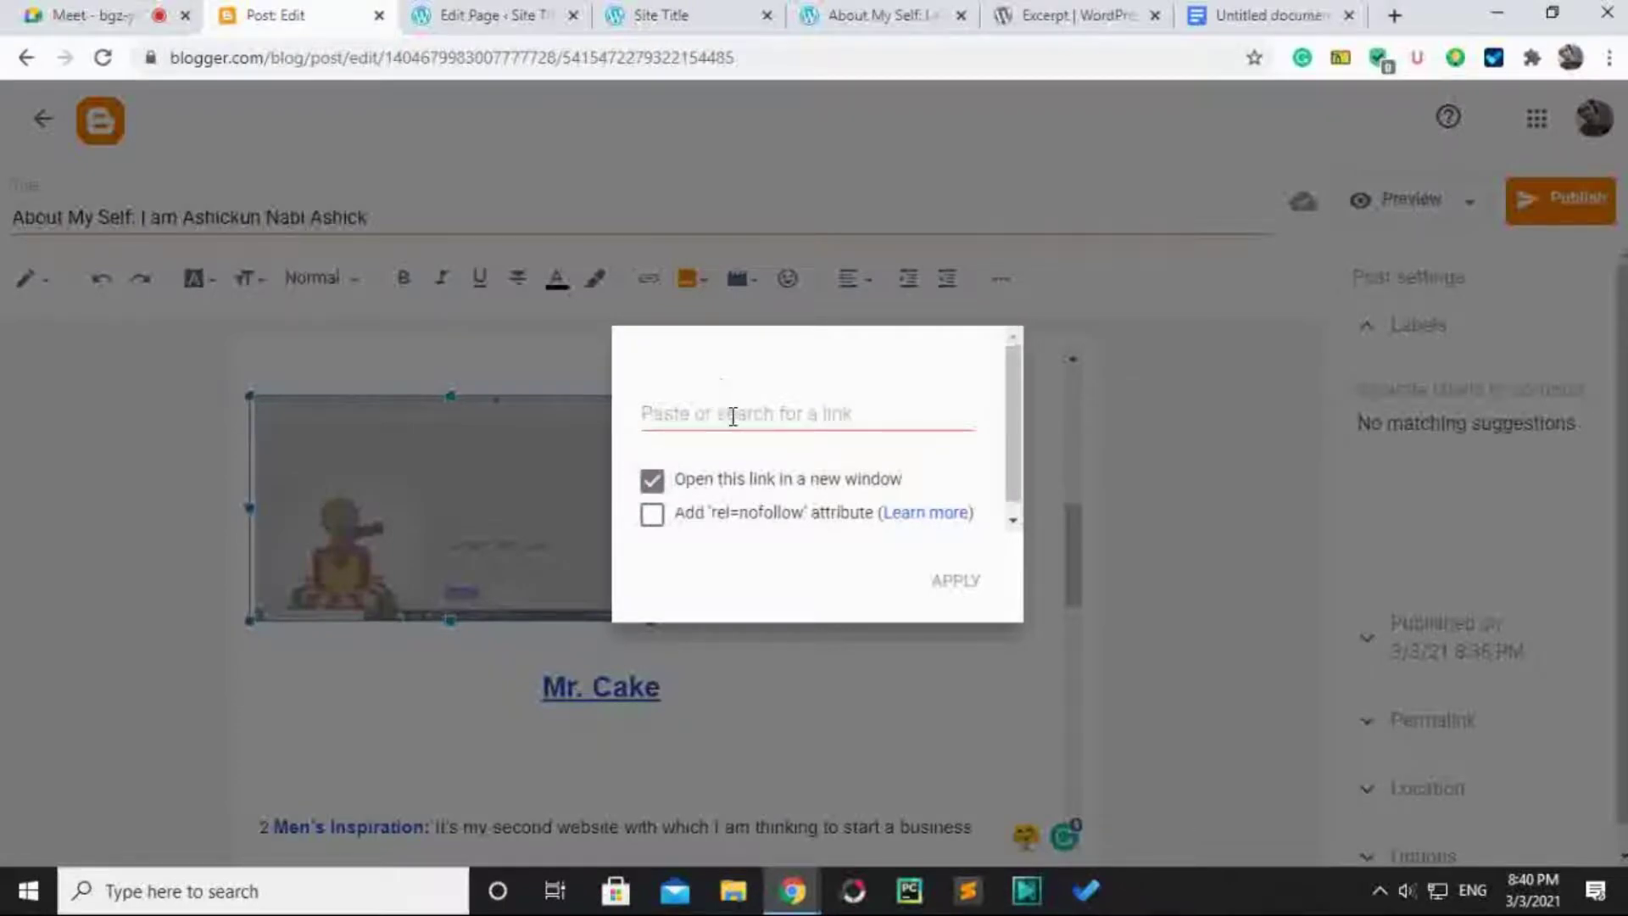
pyautogui.click(731, 416)
pyautogui.write('https://ashickun.github.io/mrcake/')
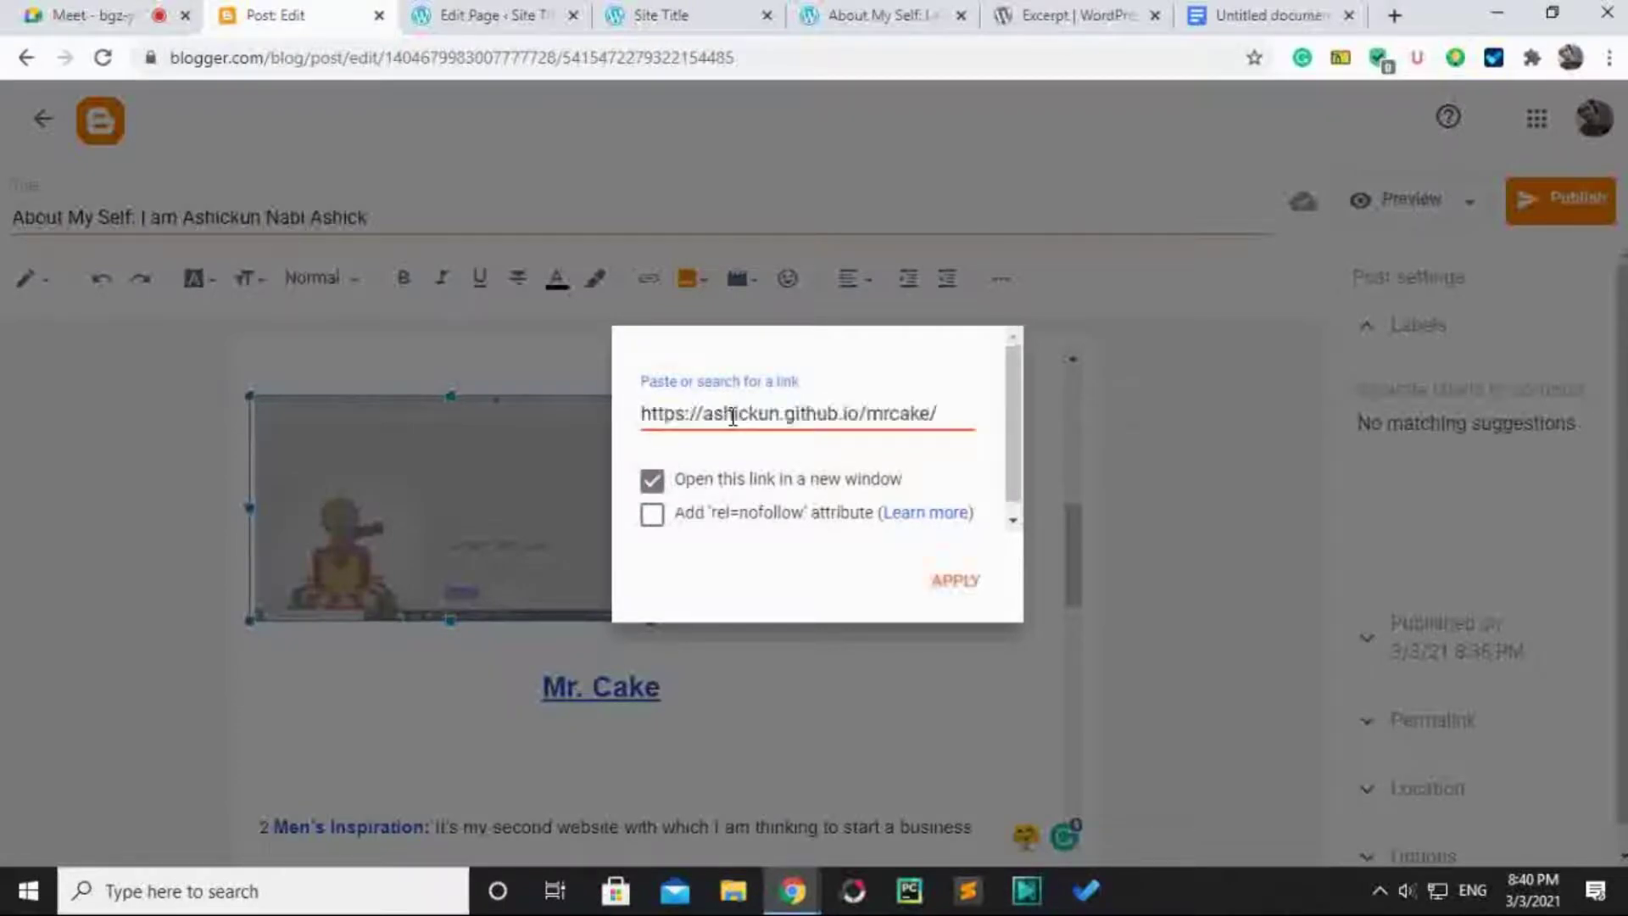
pyautogui.click(951, 594)
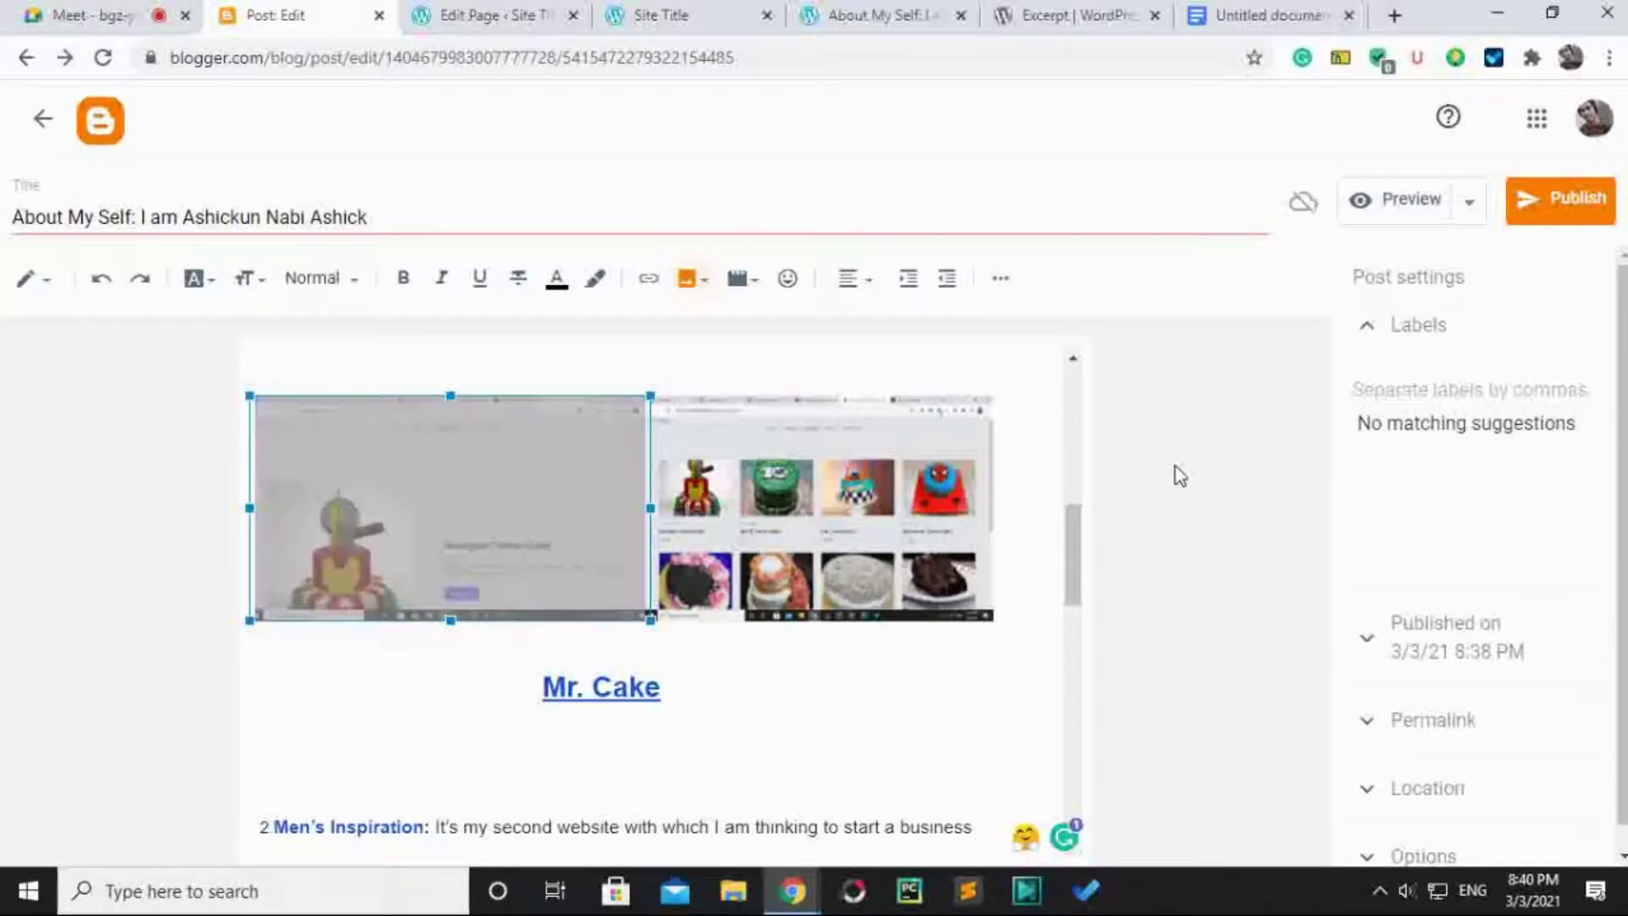
pyautogui.click(890, 726)
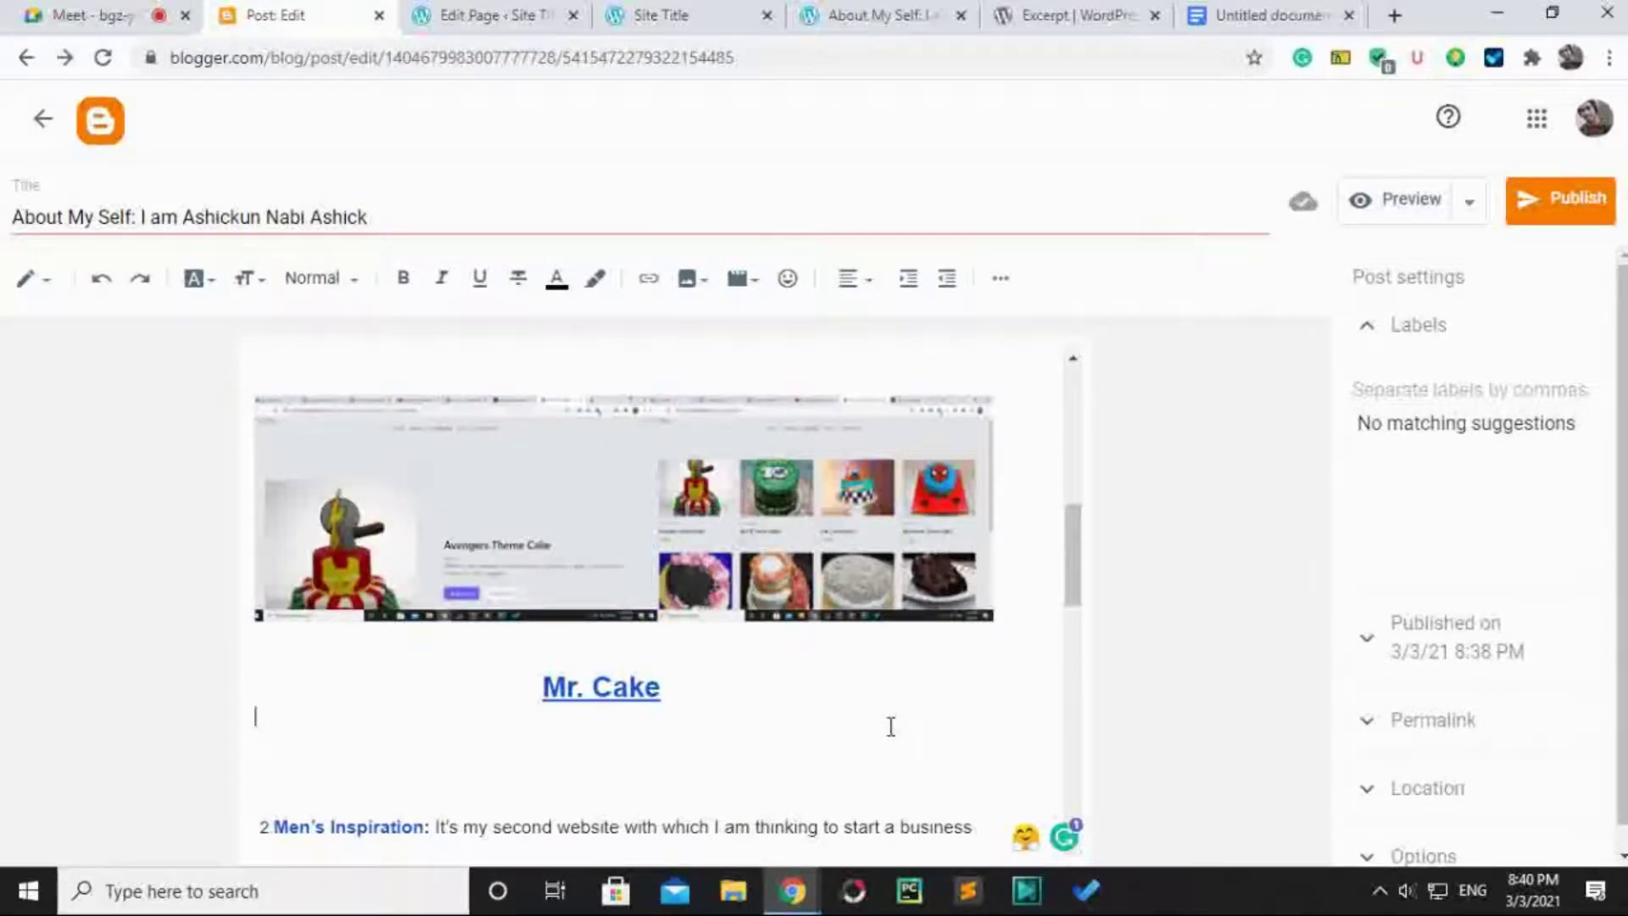
# Examine the label settings and the publish date and time options in the post settings.
pyautogui.click(1465, 336)
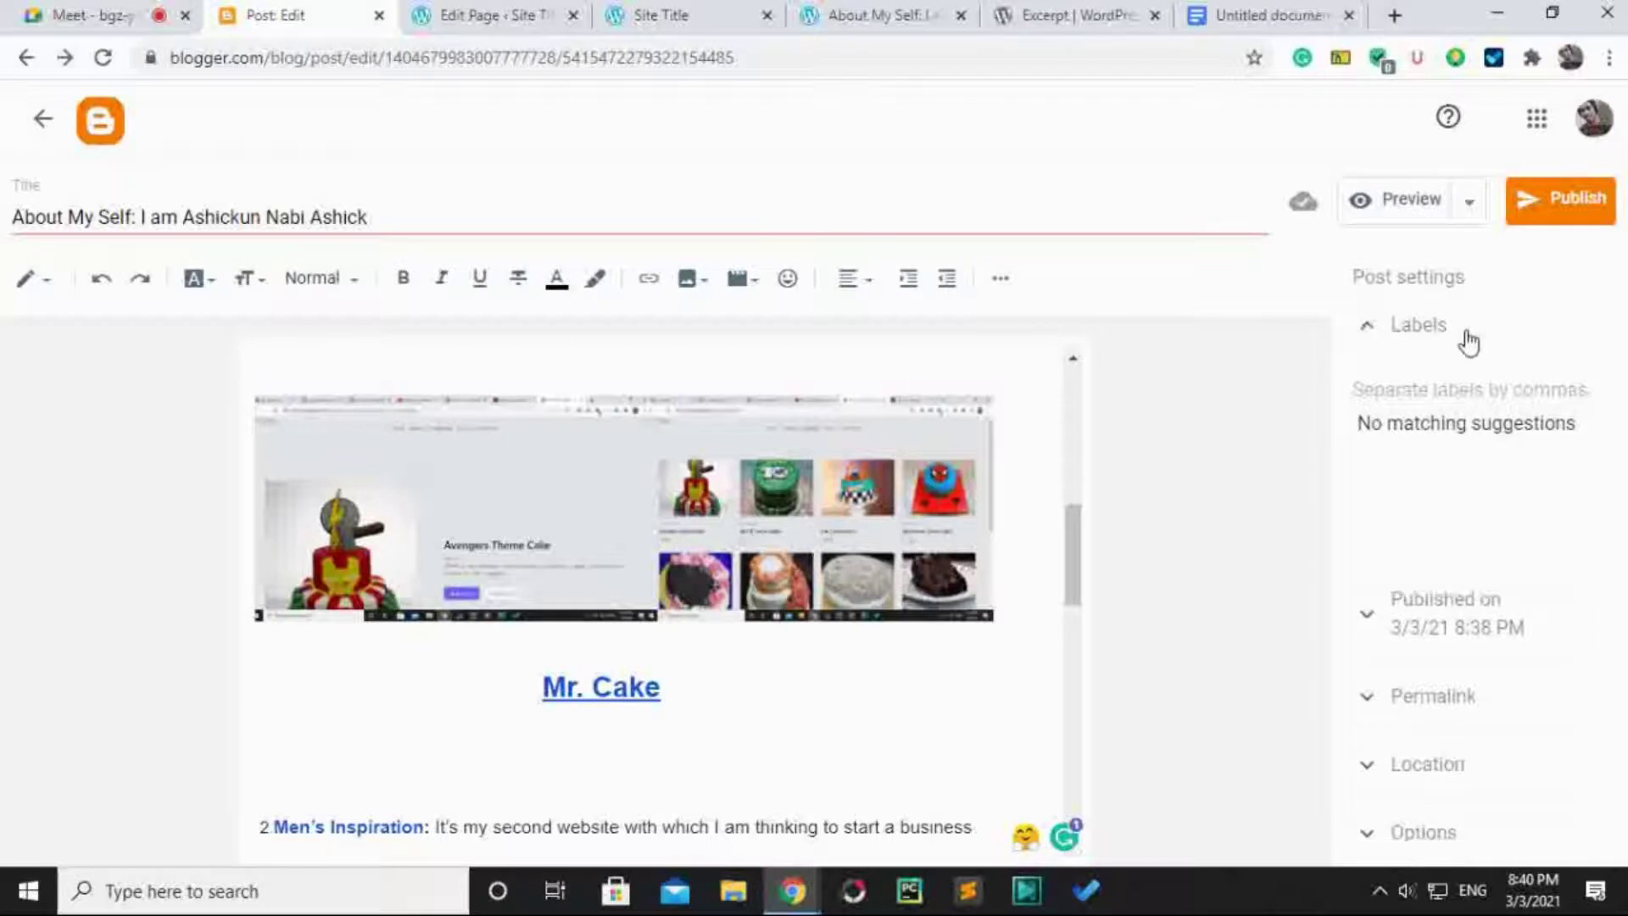
pyautogui.click(1463, 343)
pyautogui.click(1457, 348)
pyautogui.click(1455, 353)
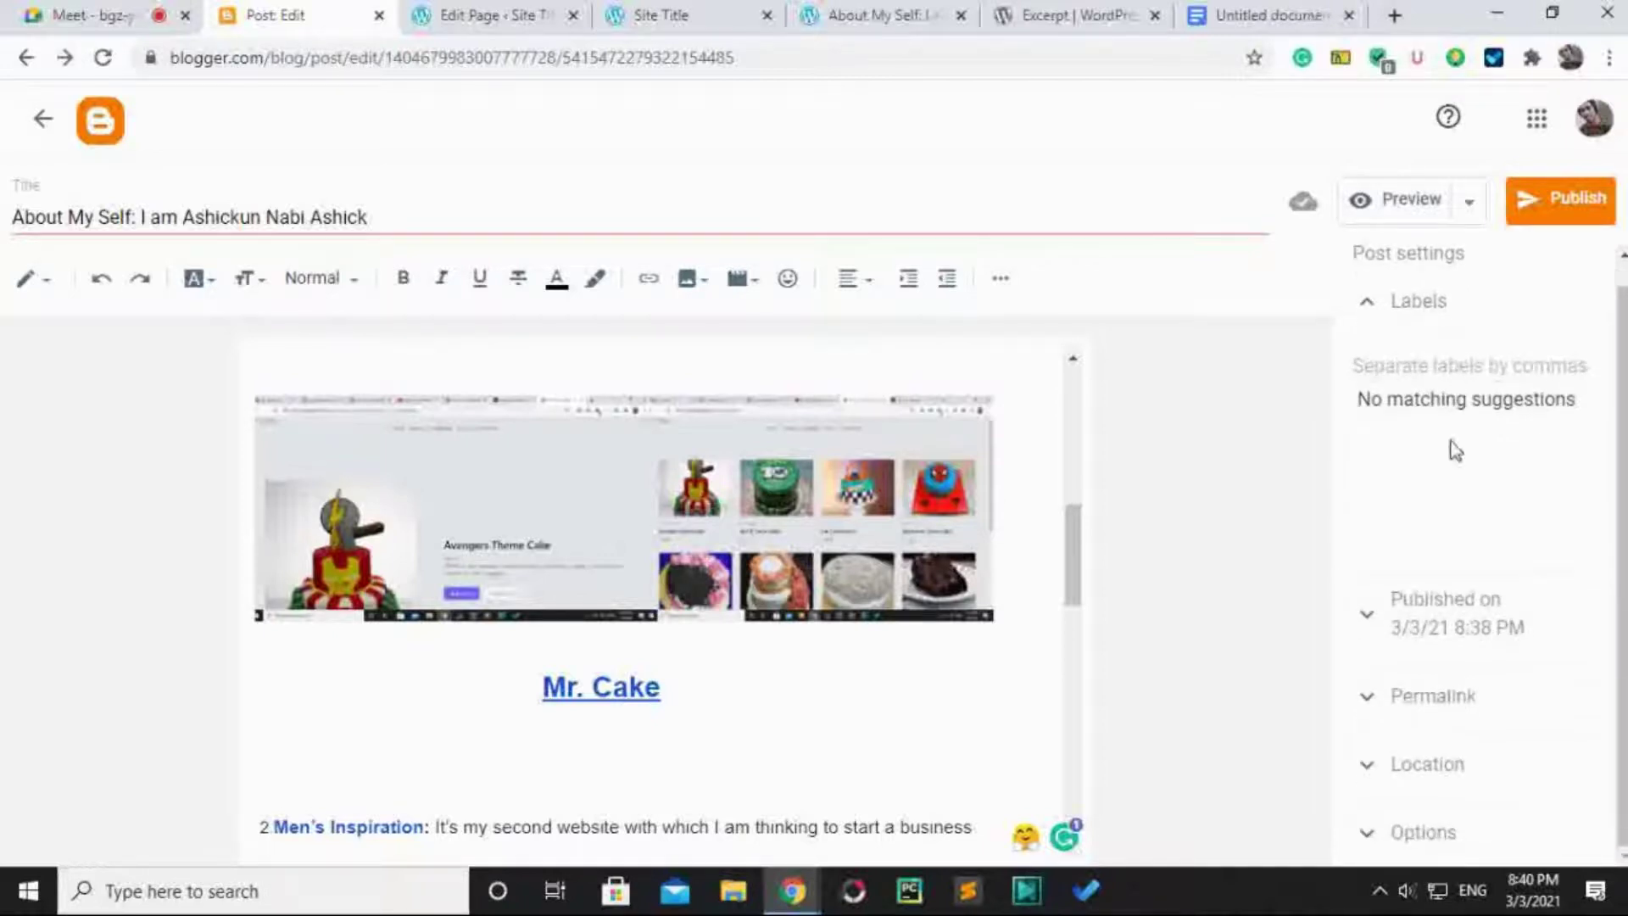
pyautogui.click(1403, 625)
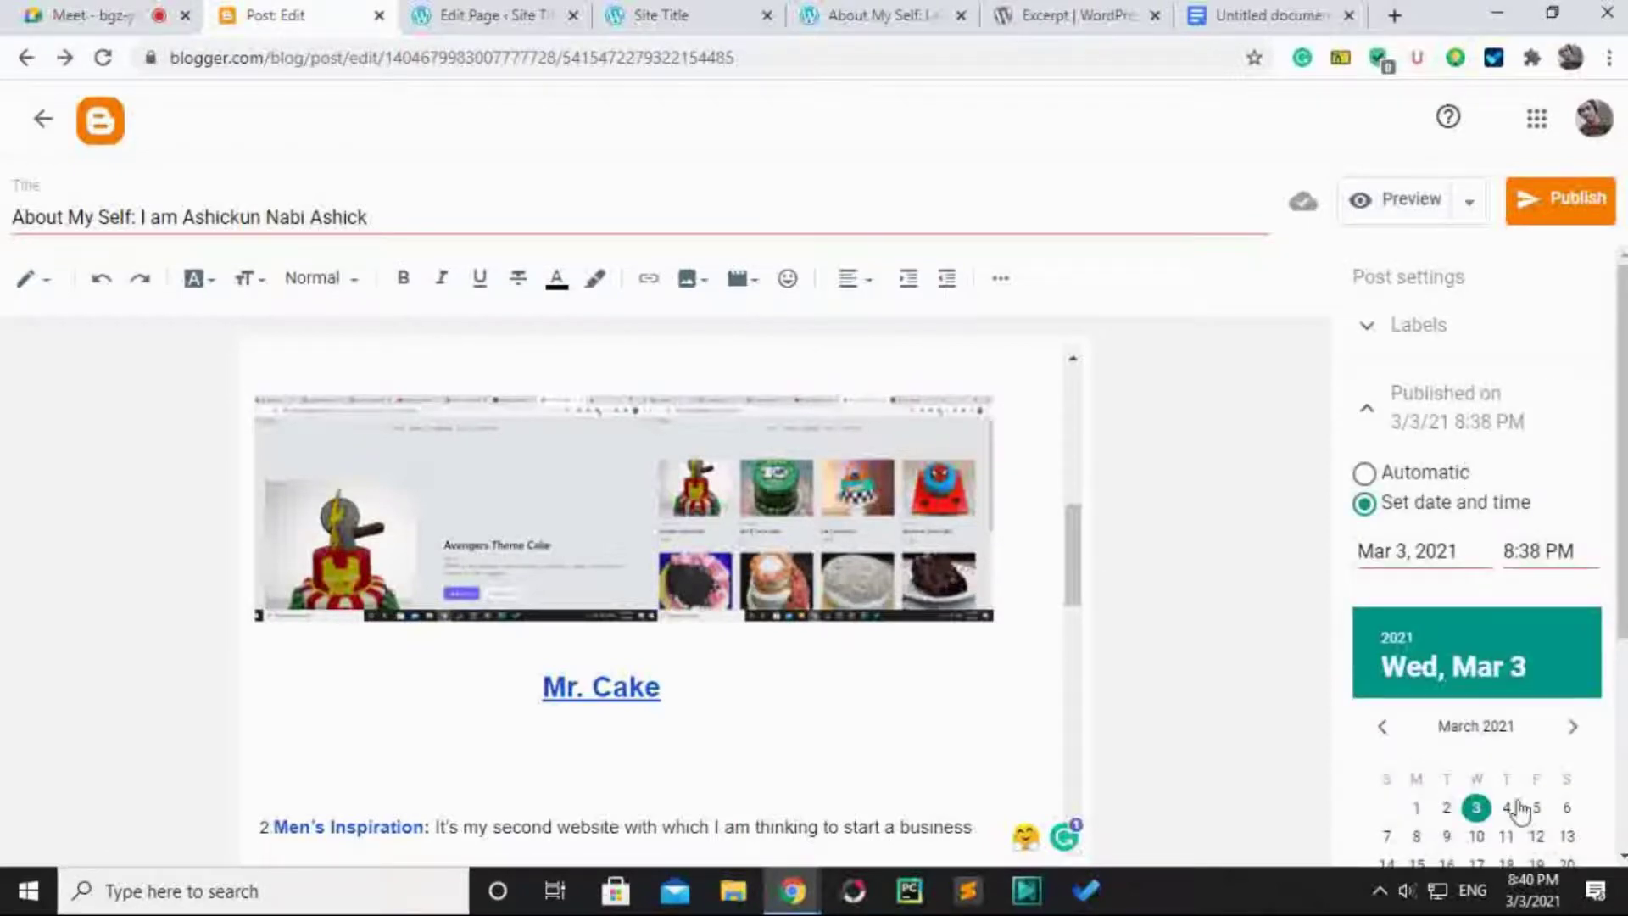
pyautogui.scroll(-4, 1483, 725)
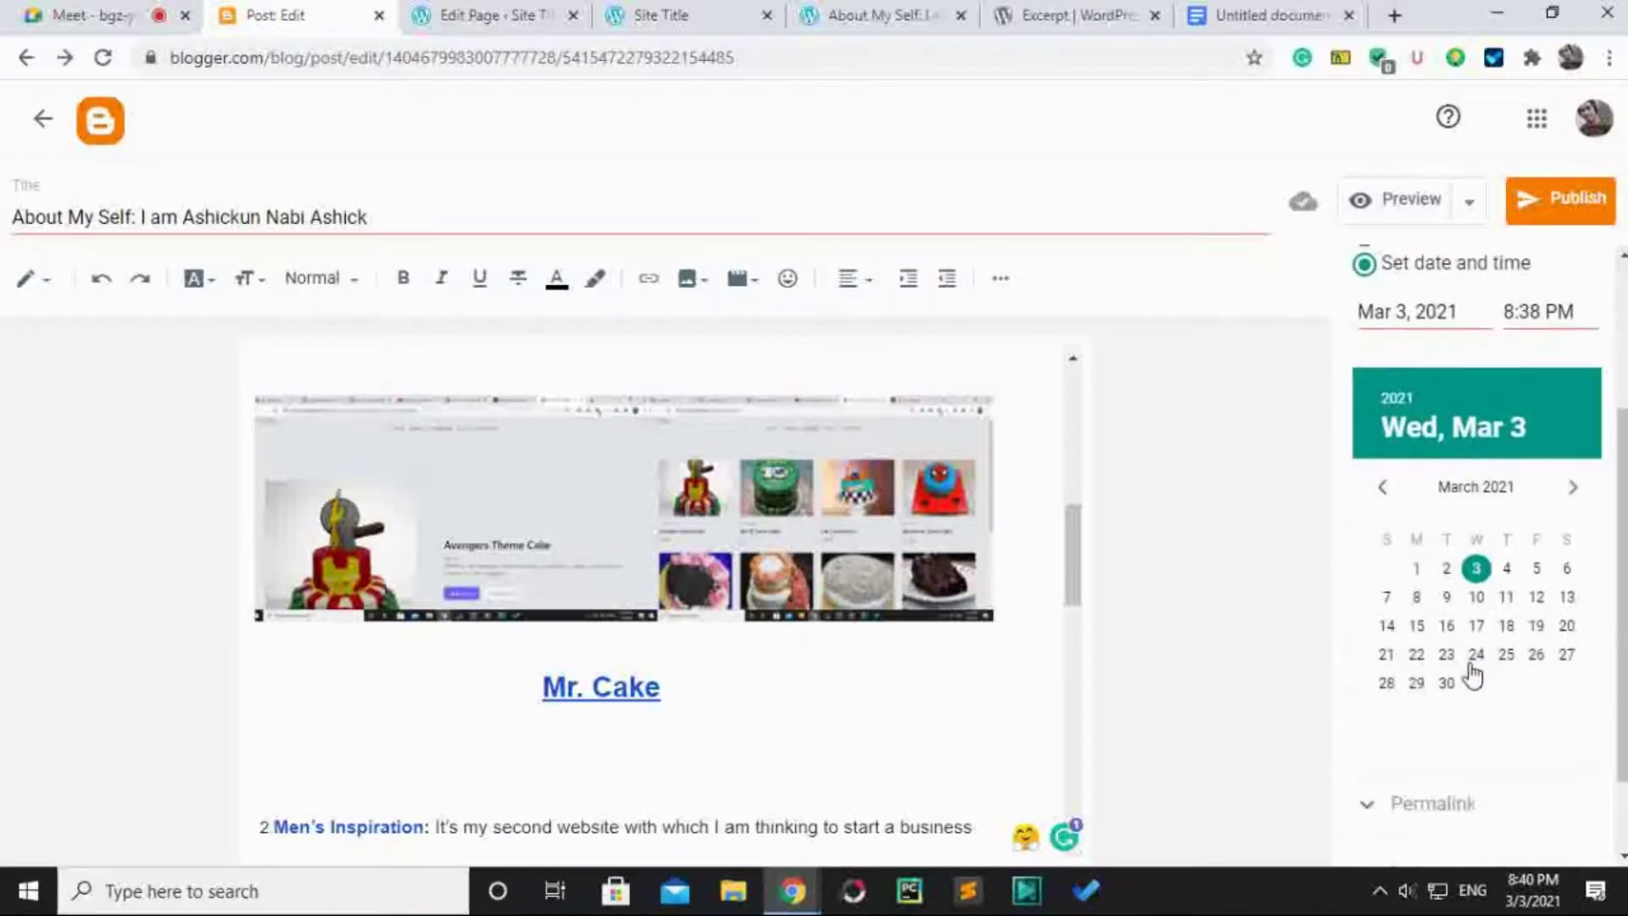
pyautogui.scroll(5, 1466, 685)
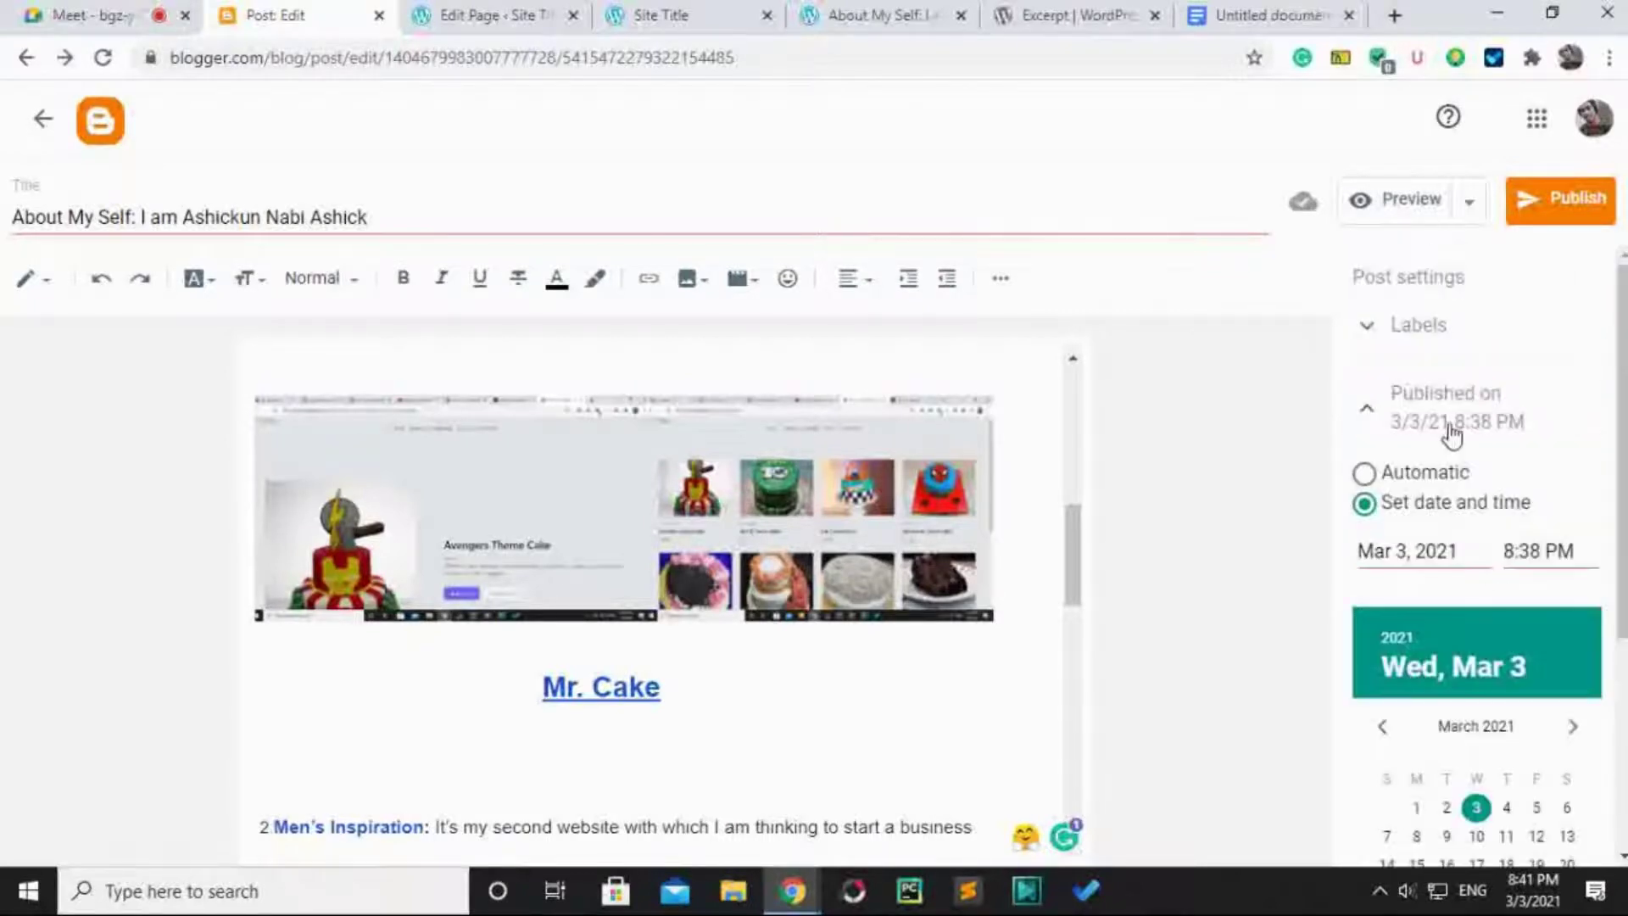
pyautogui.click(1446, 424)
# Inspect the post's automatic permalink, including the part of the address derived from the title.
pyautogui.click(1442, 489)
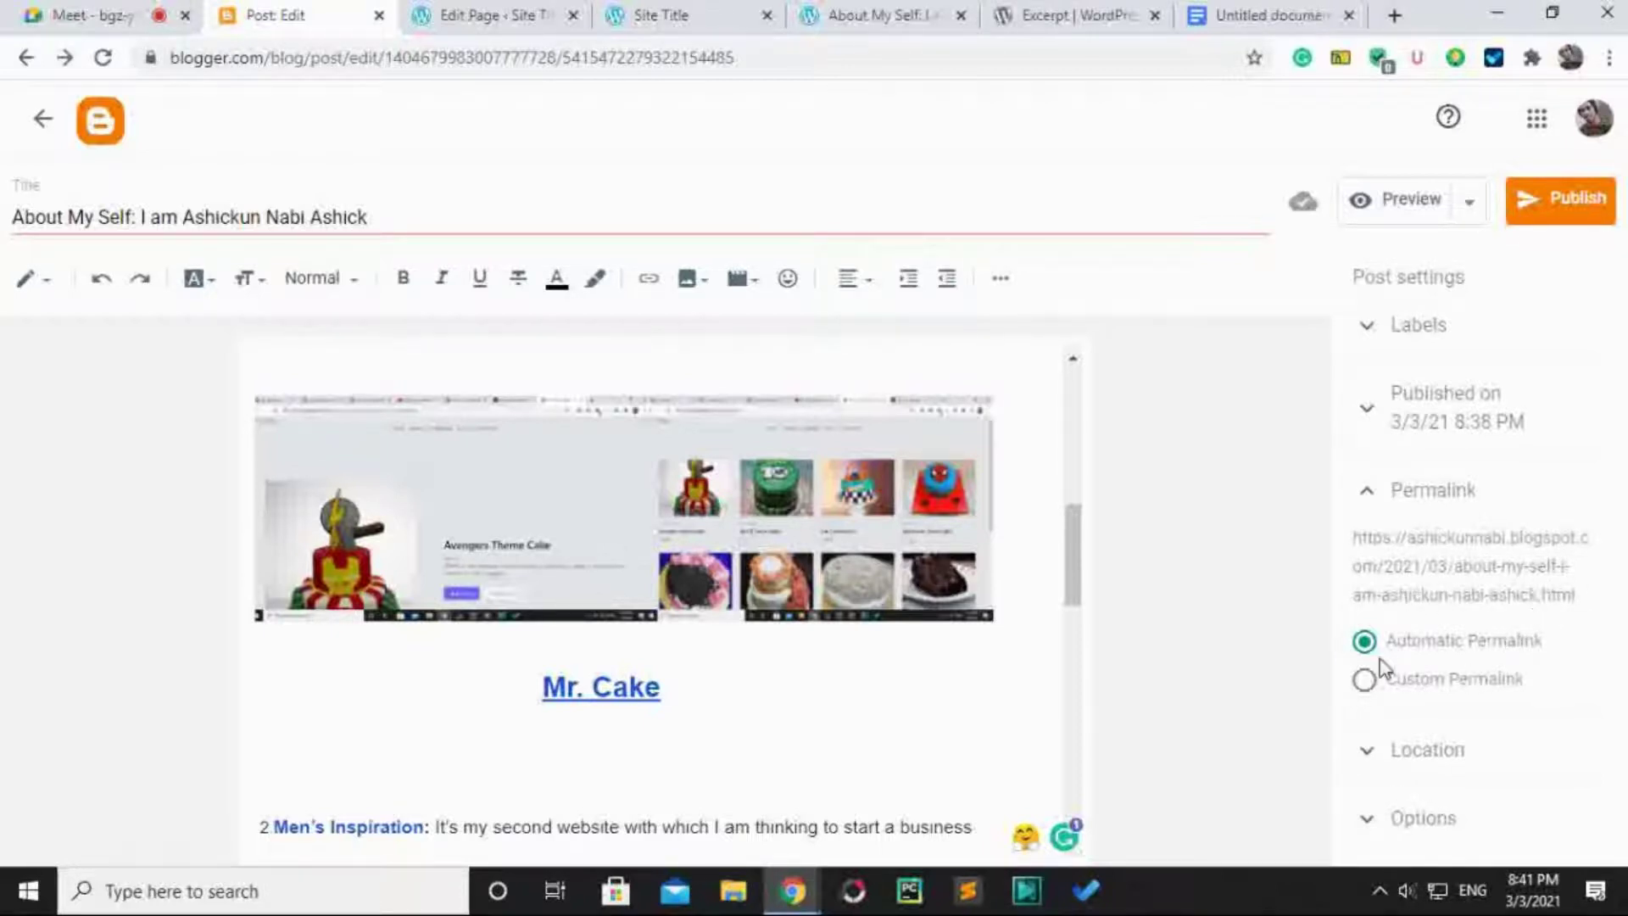
pyautogui.moveTo(1353, 537); pyautogui.dragTo(1584, 614)
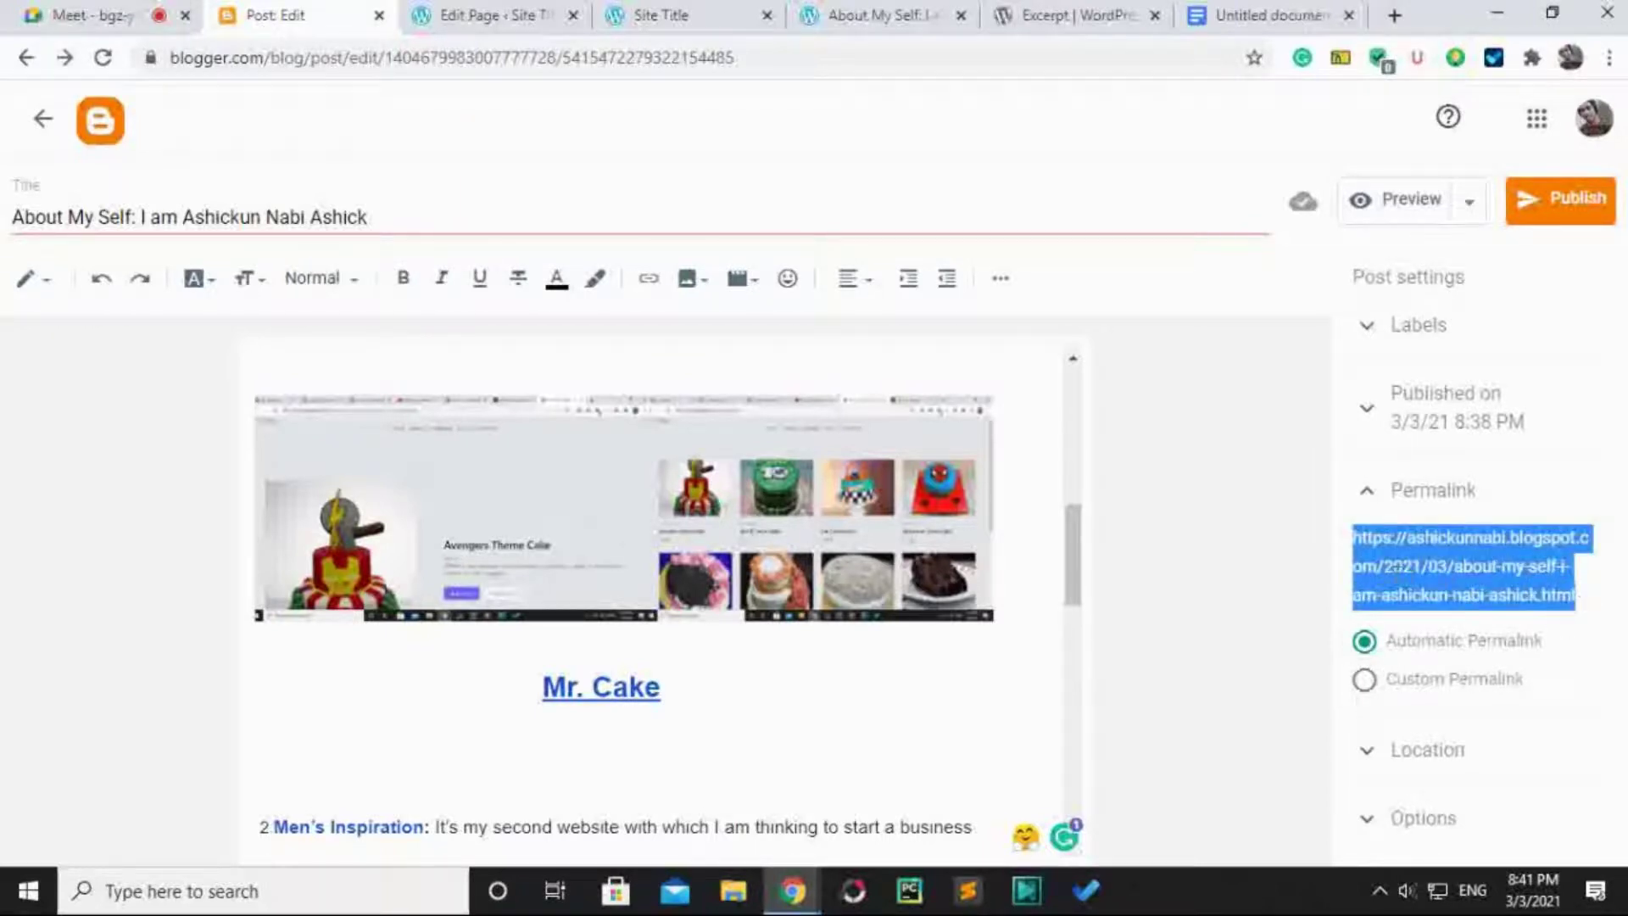
pyautogui.click(1412, 566)
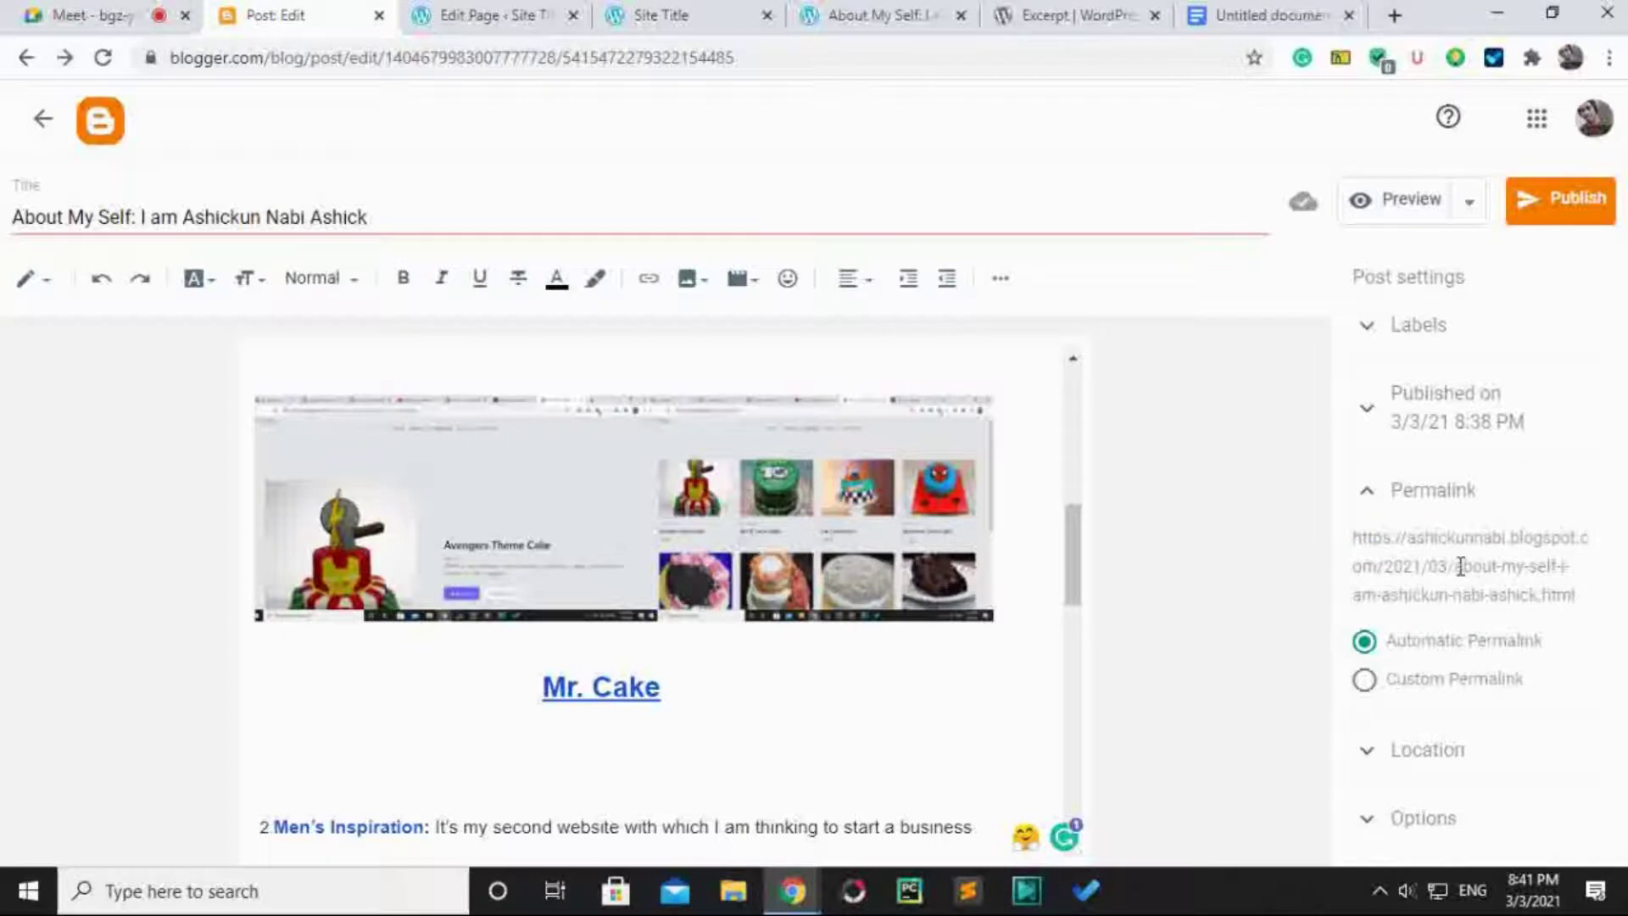
pyautogui.moveTo(1454, 566); pyautogui.dragTo(1542, 596)
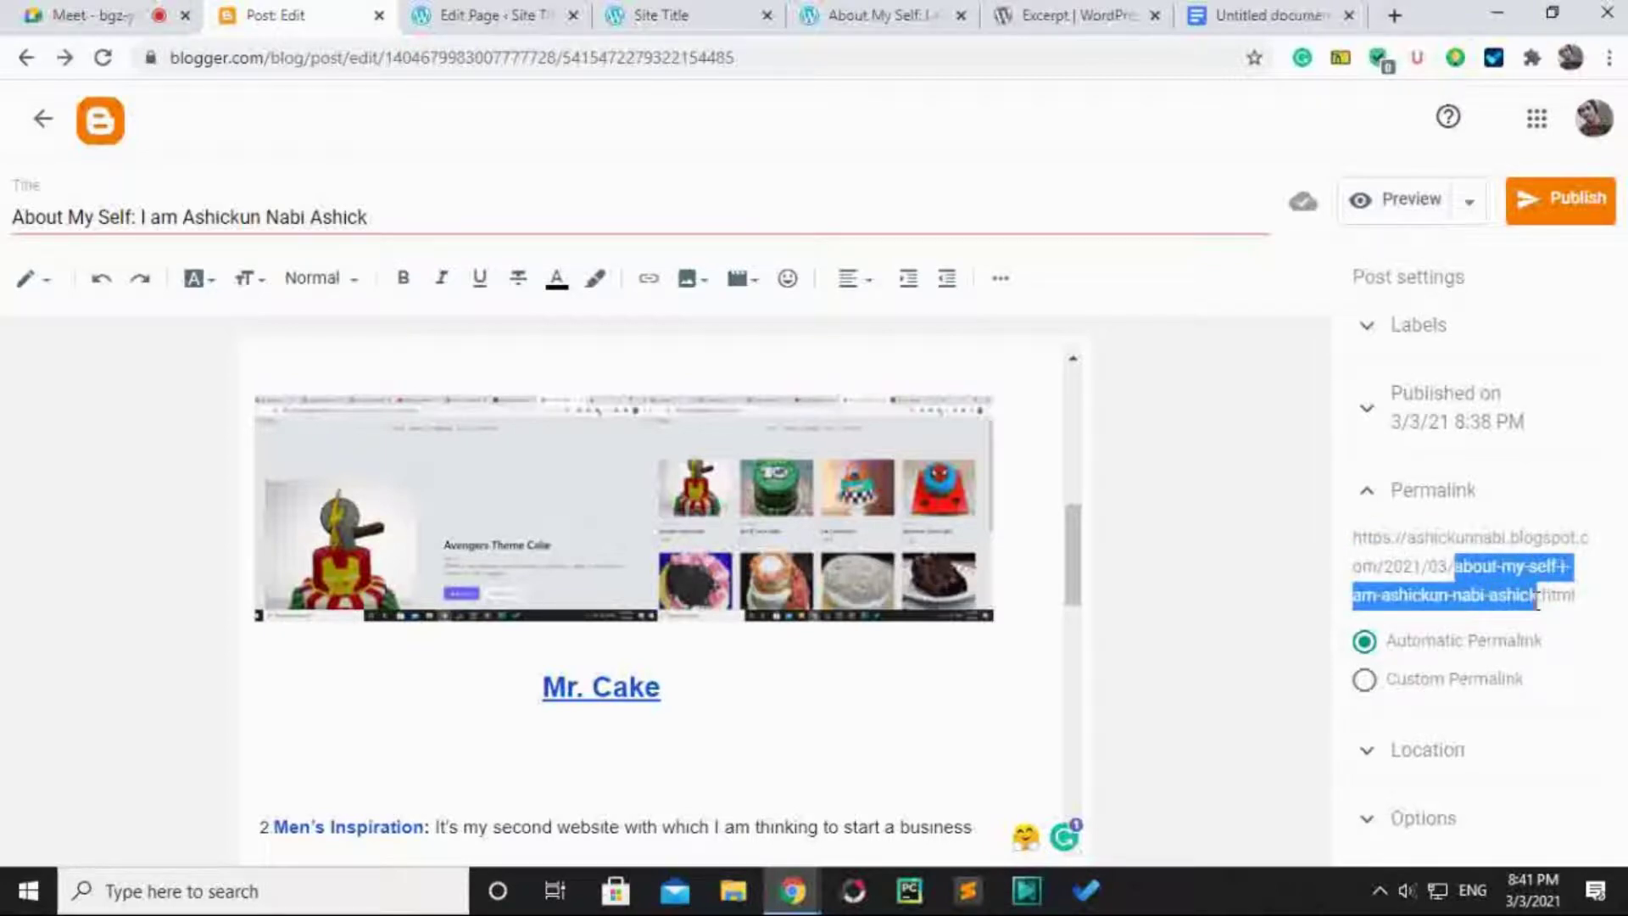
pyautogui.click(1537, 596)
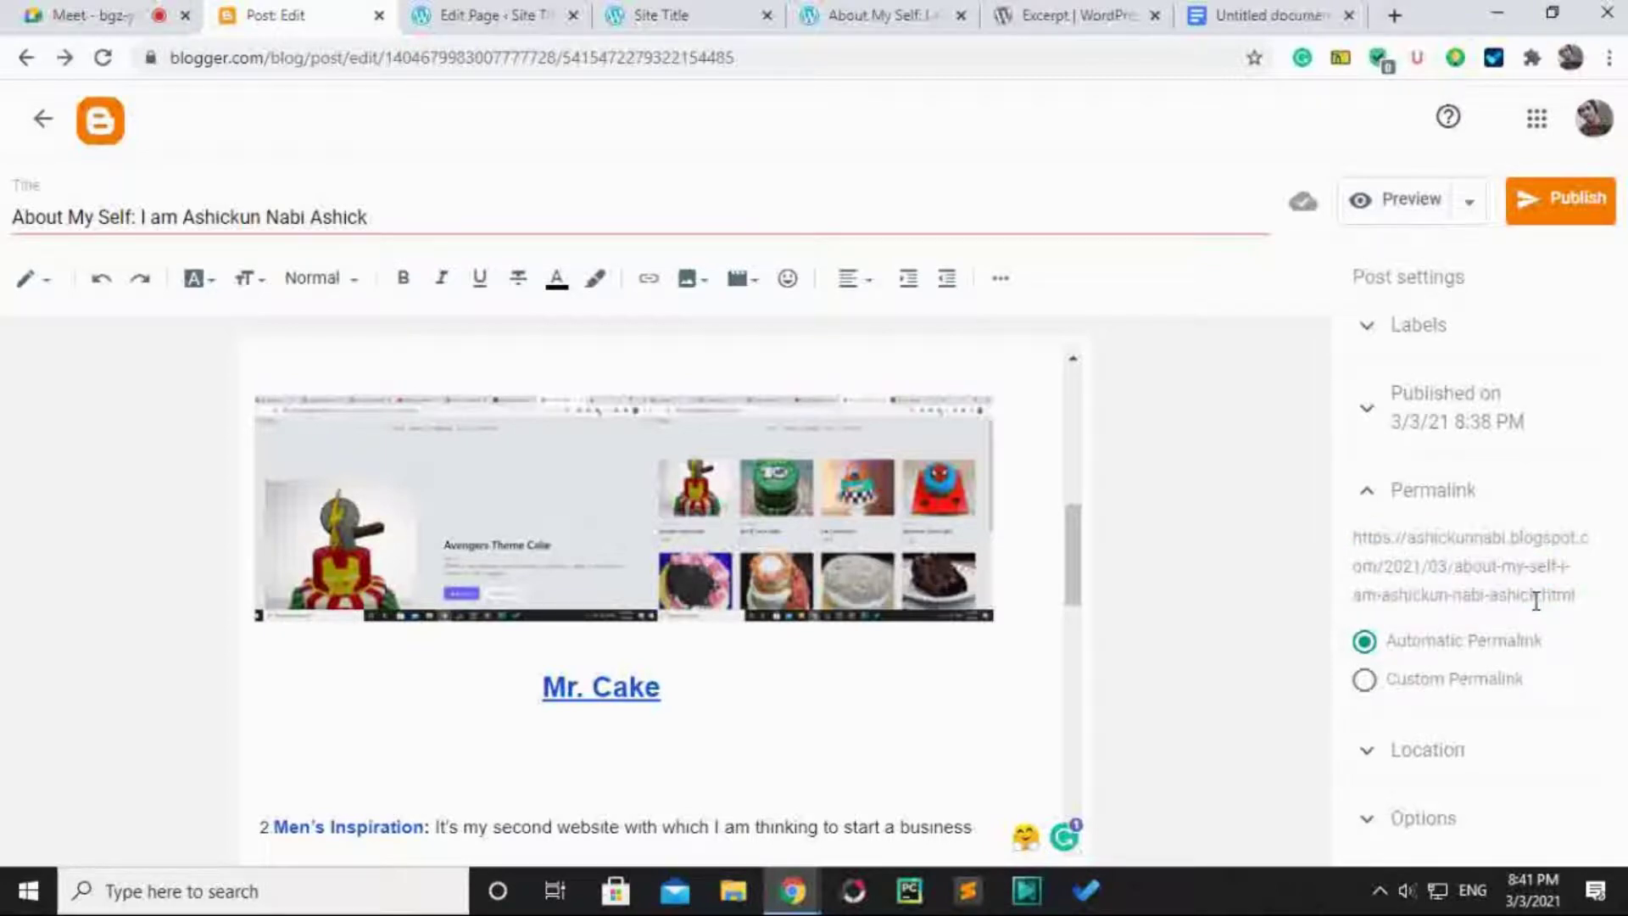
# Switch the post to a custom permalink and fill it with the text copied from the post title.
pyautogui.click(1365, 682)
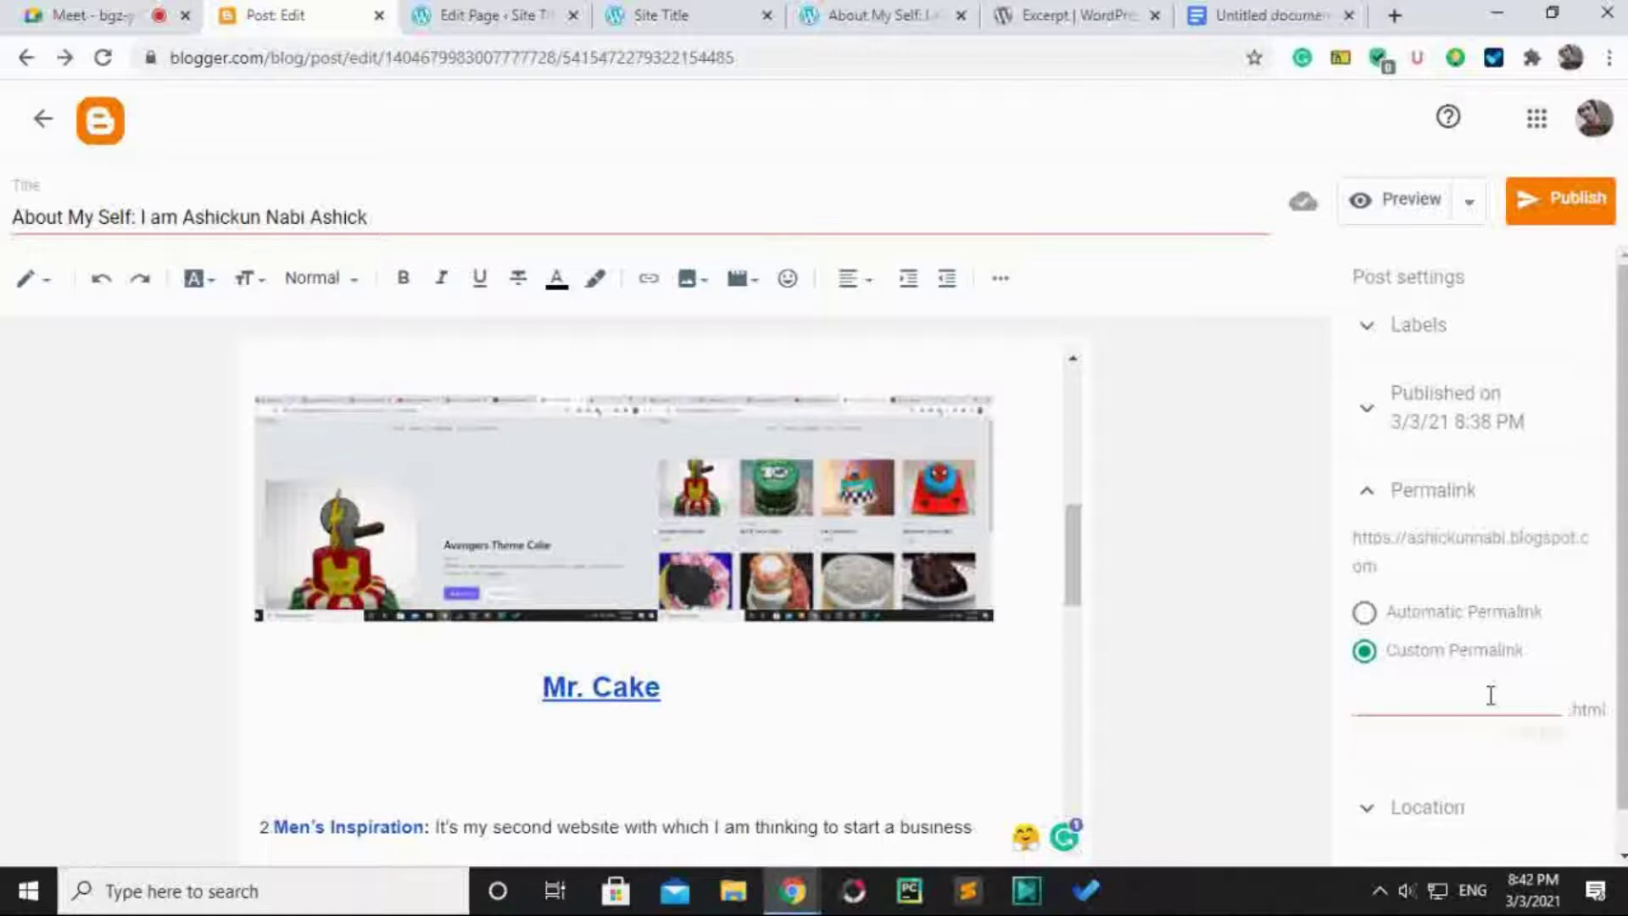
pyautogui.click(400, 219)
pyautogui.doubleClick(400, 219)
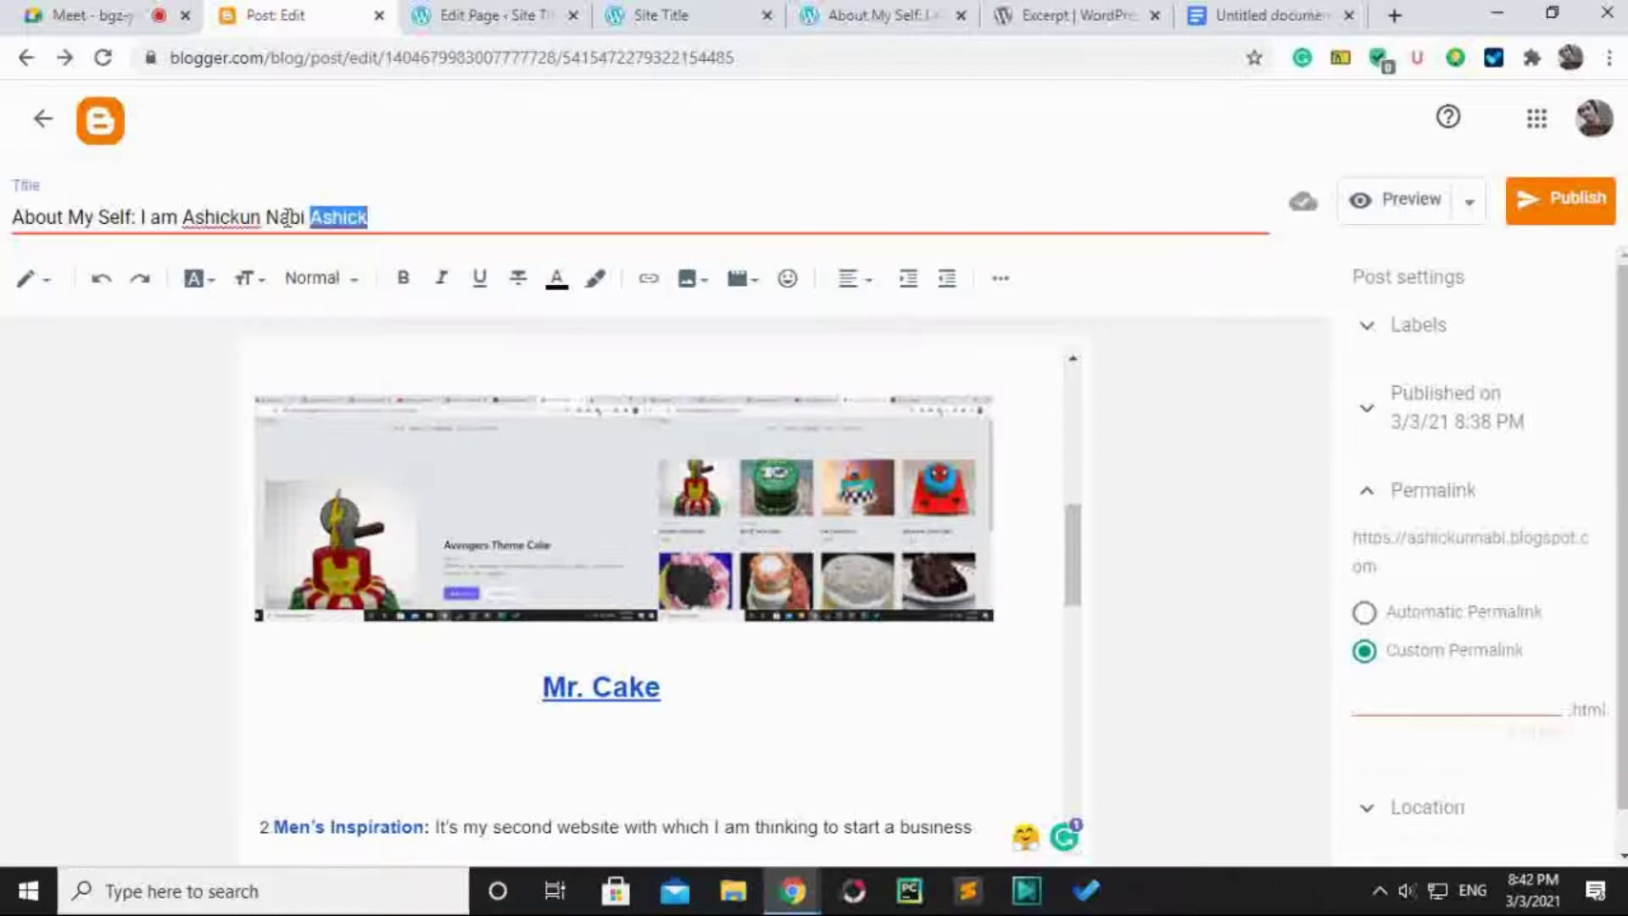
pyautogui.moveTo(373, 217); pyautogui.dragTo(28, 227)
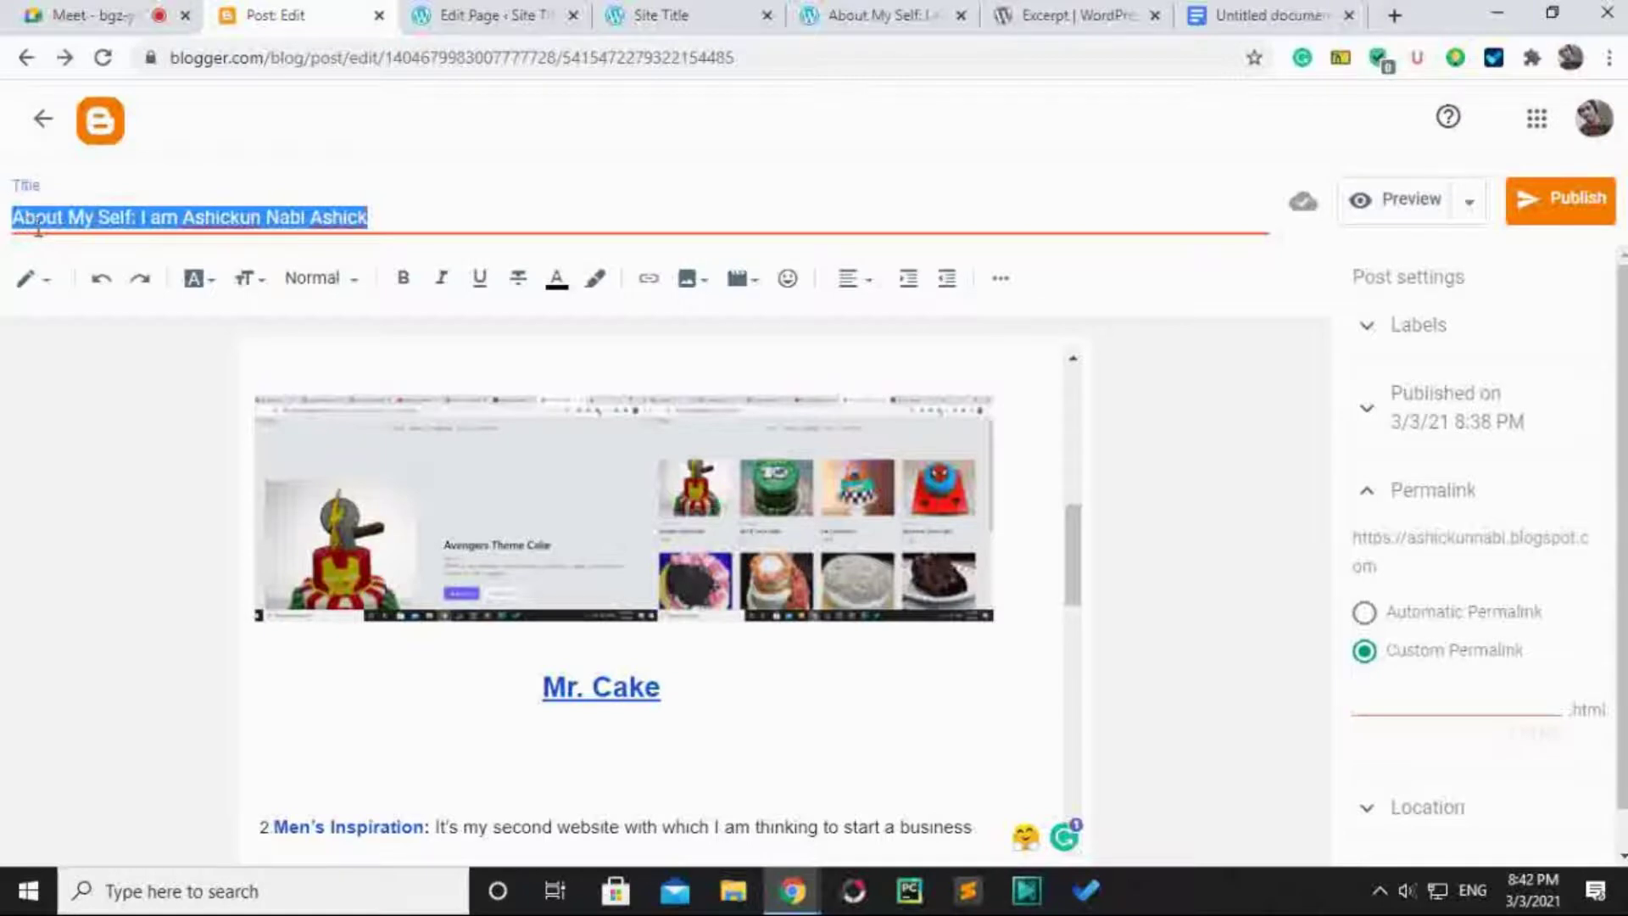
pyautogui.click(1452, 490)
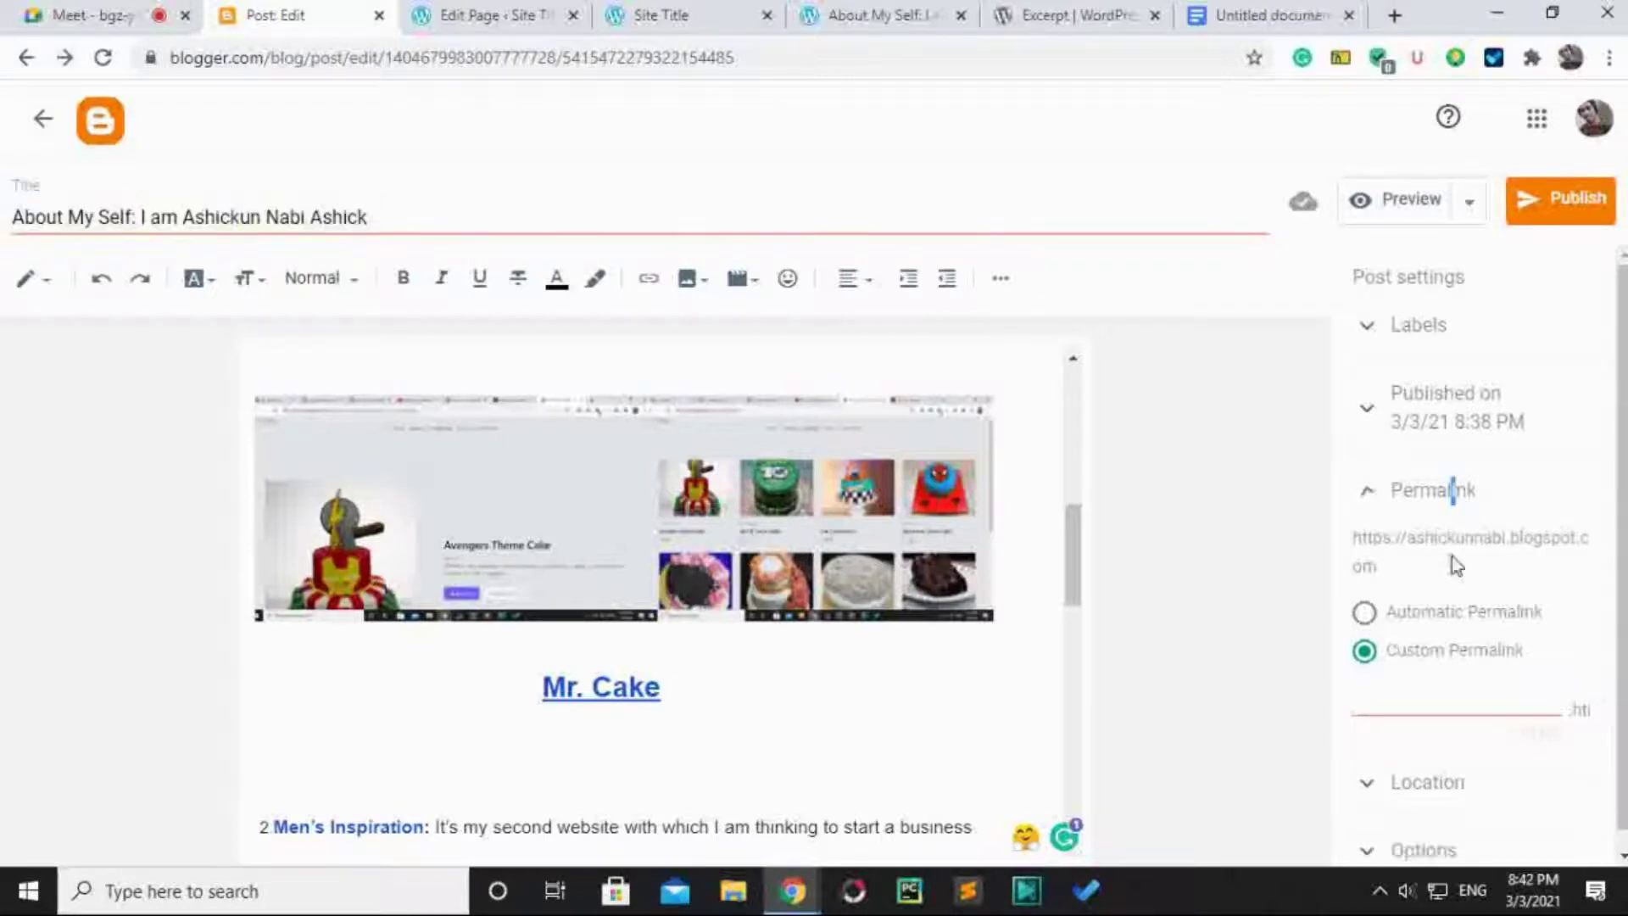
pyautogui.click(1442, 492)
pyautogui.click(1422, 695)
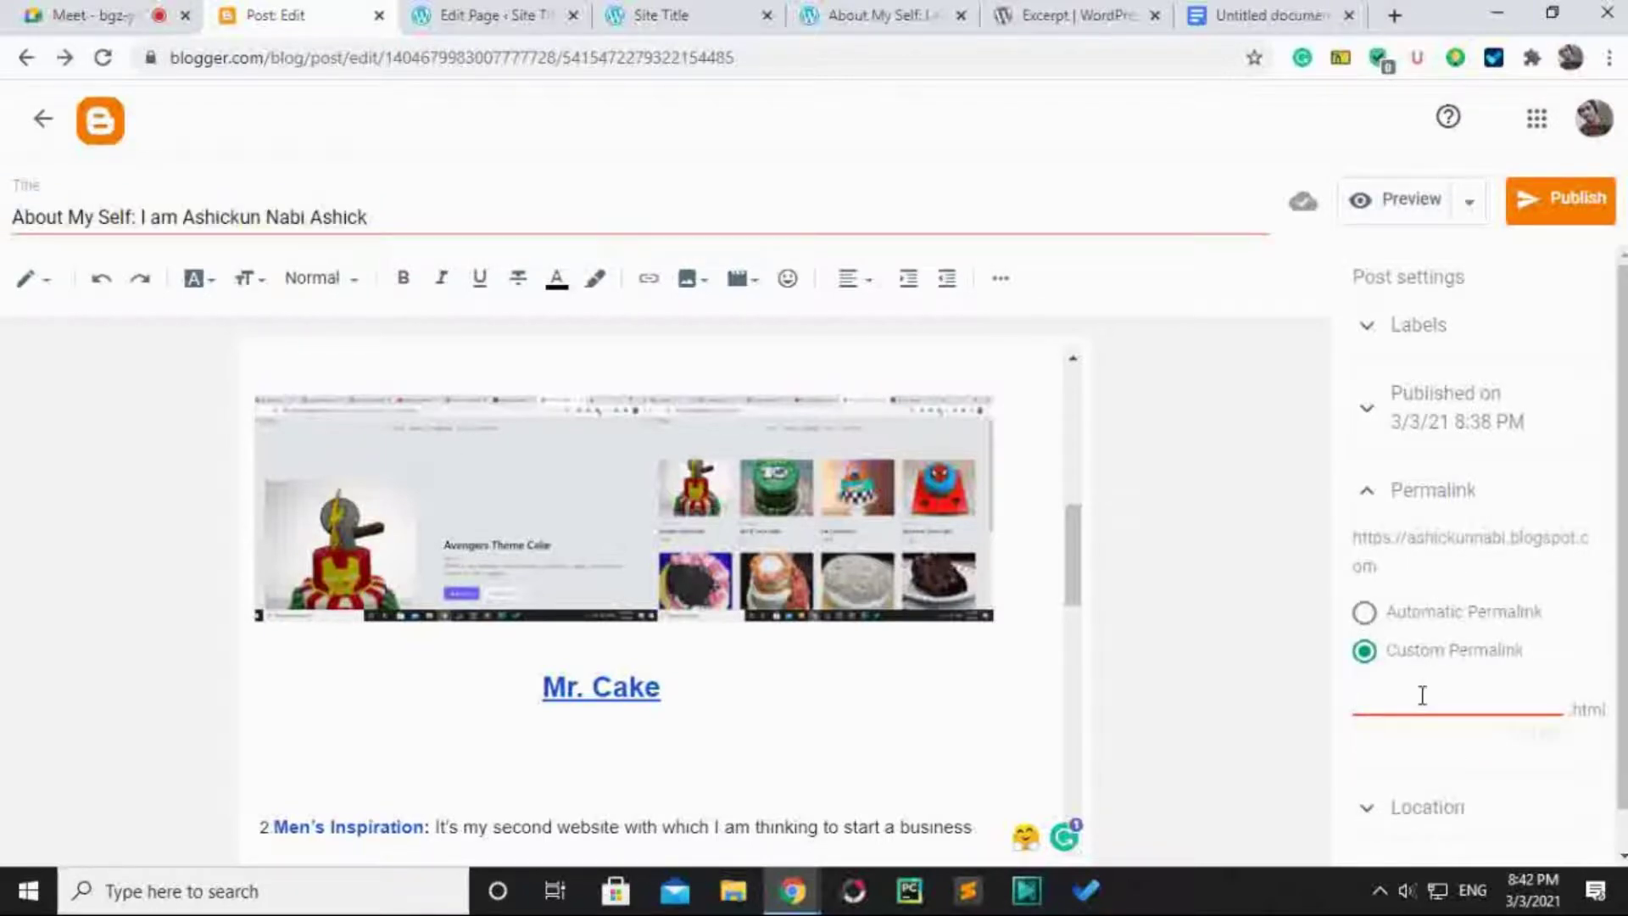
pyautogui.hotkey('ctrl', 'v')
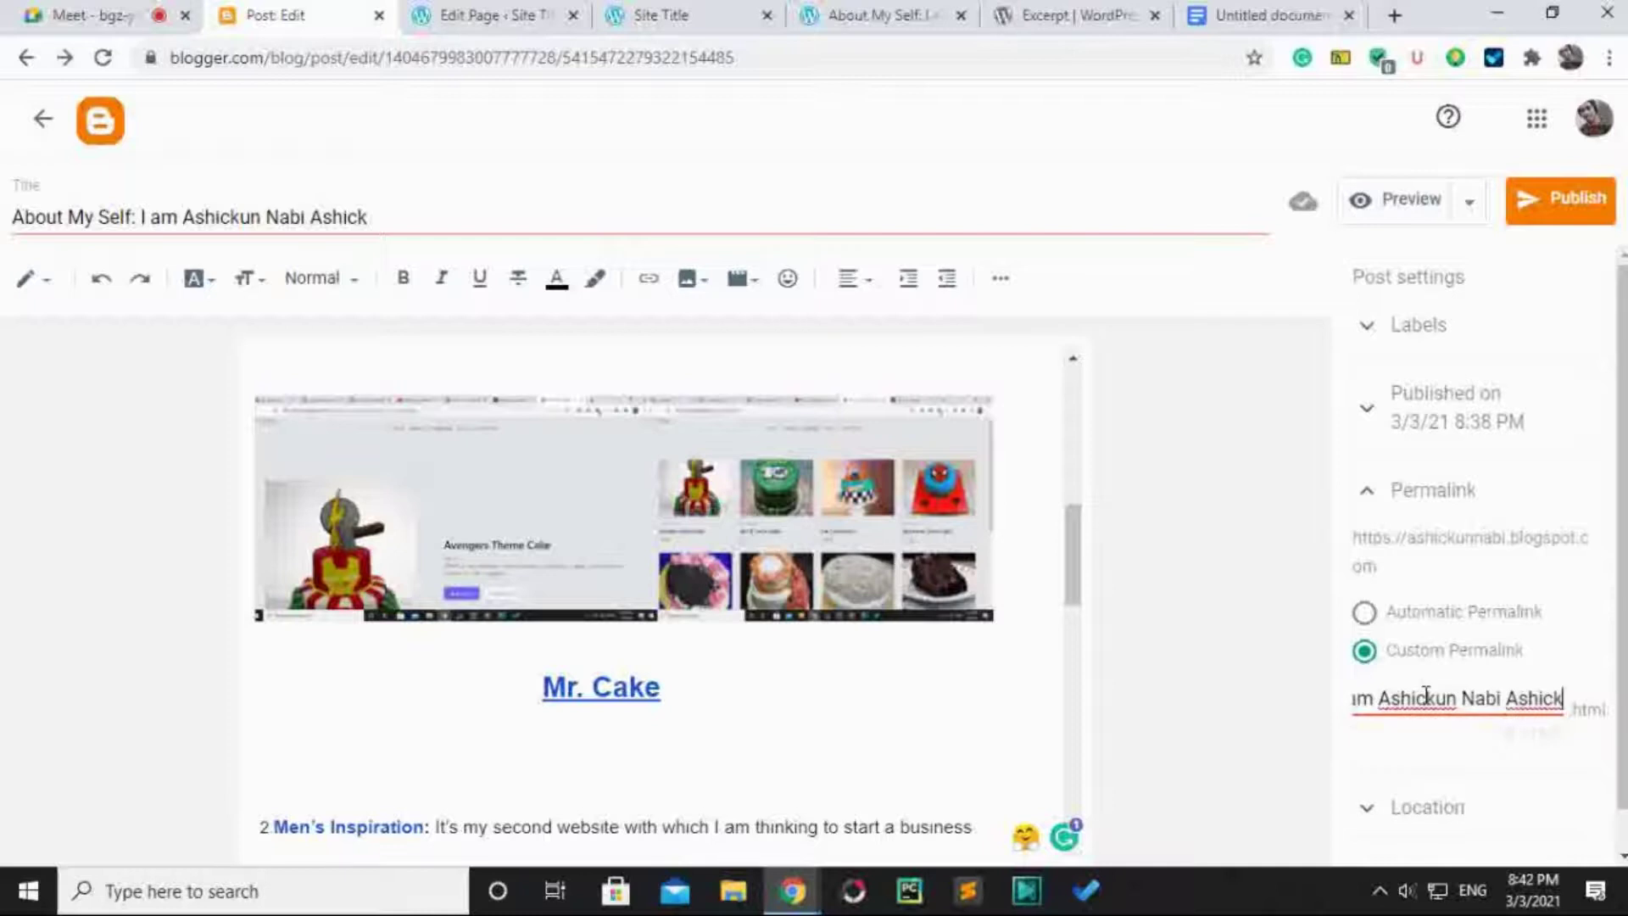
pyautogui.scroll(-1, 1544, 622)
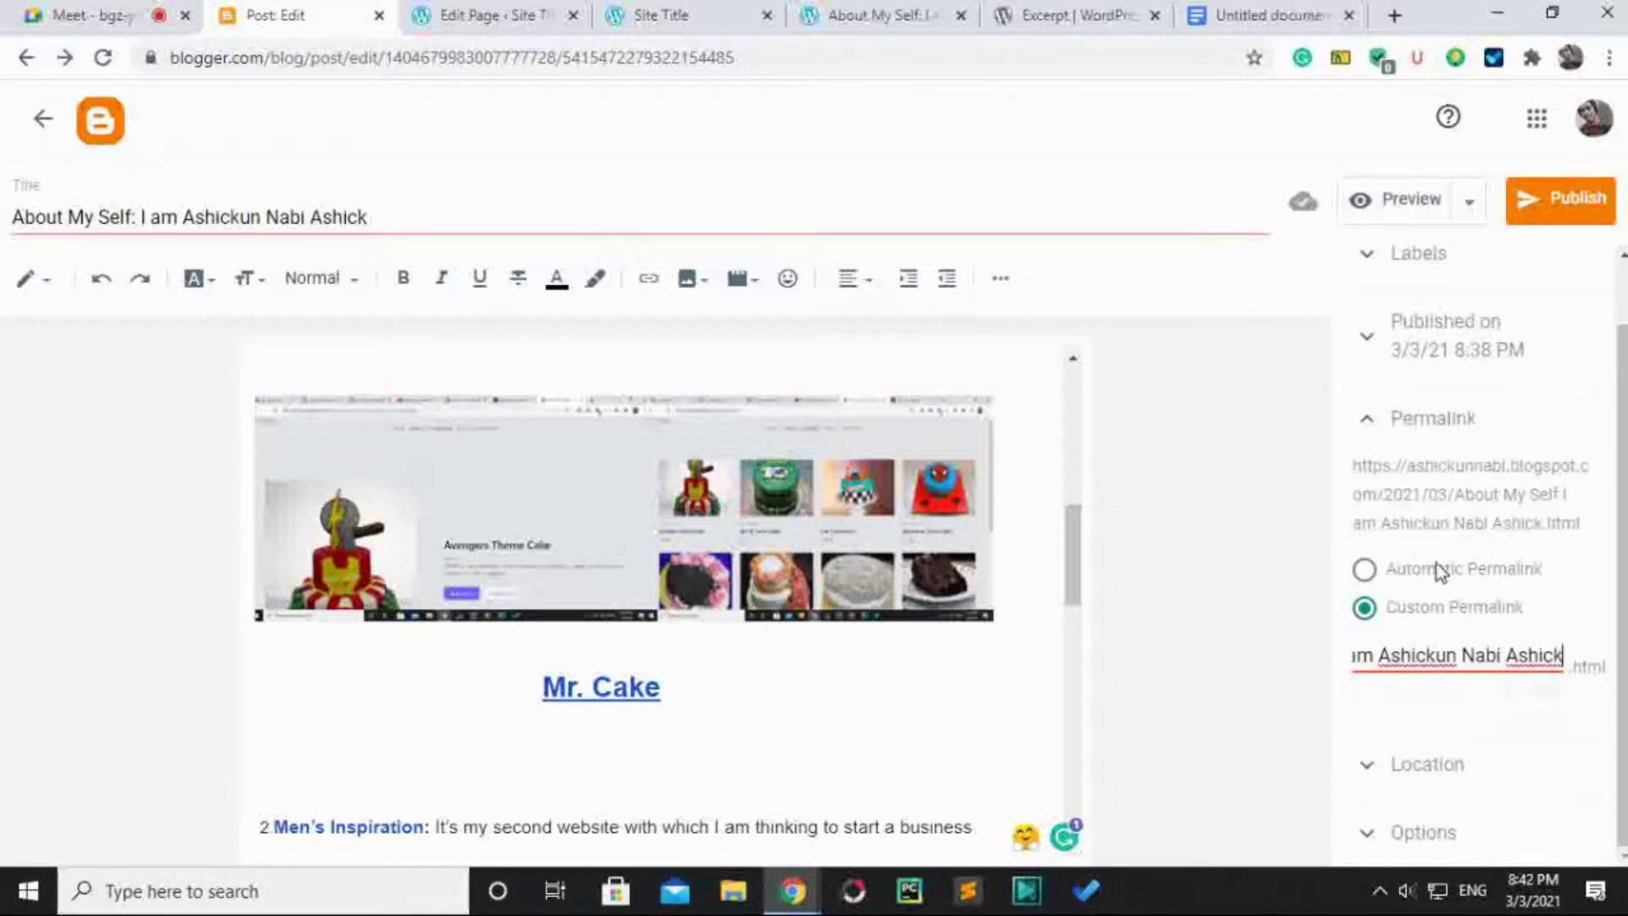
# Review the custom permalink, the location and reader comment settings, and the additional text formatting tools.
pyautogui.click(1417, 776)
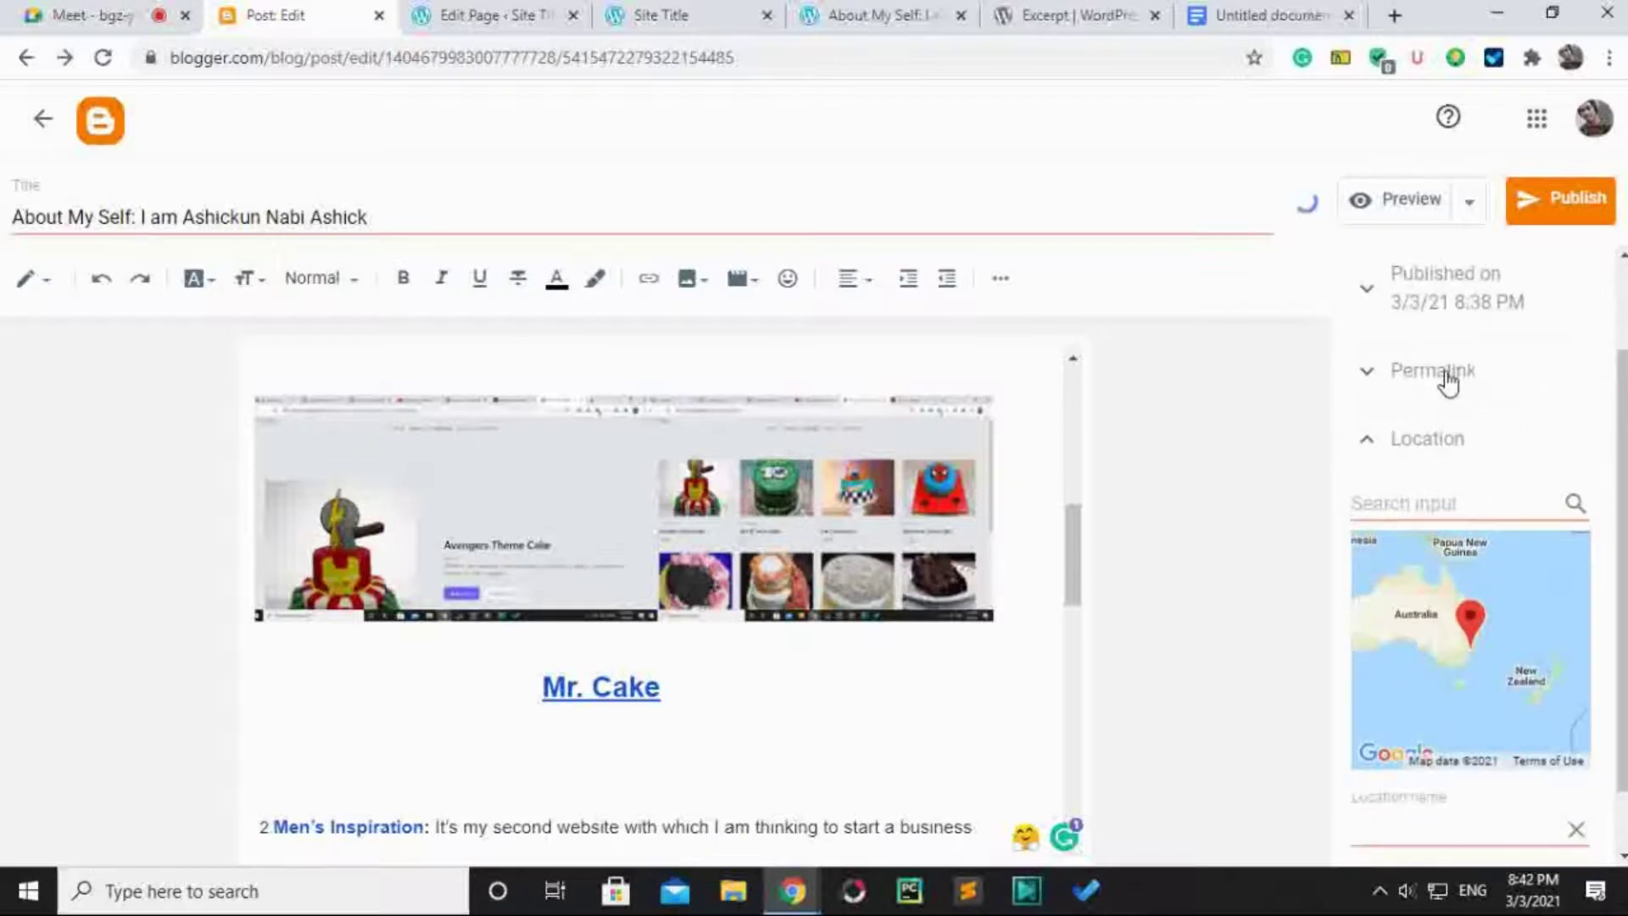
pyautogui.click(1441, 373)
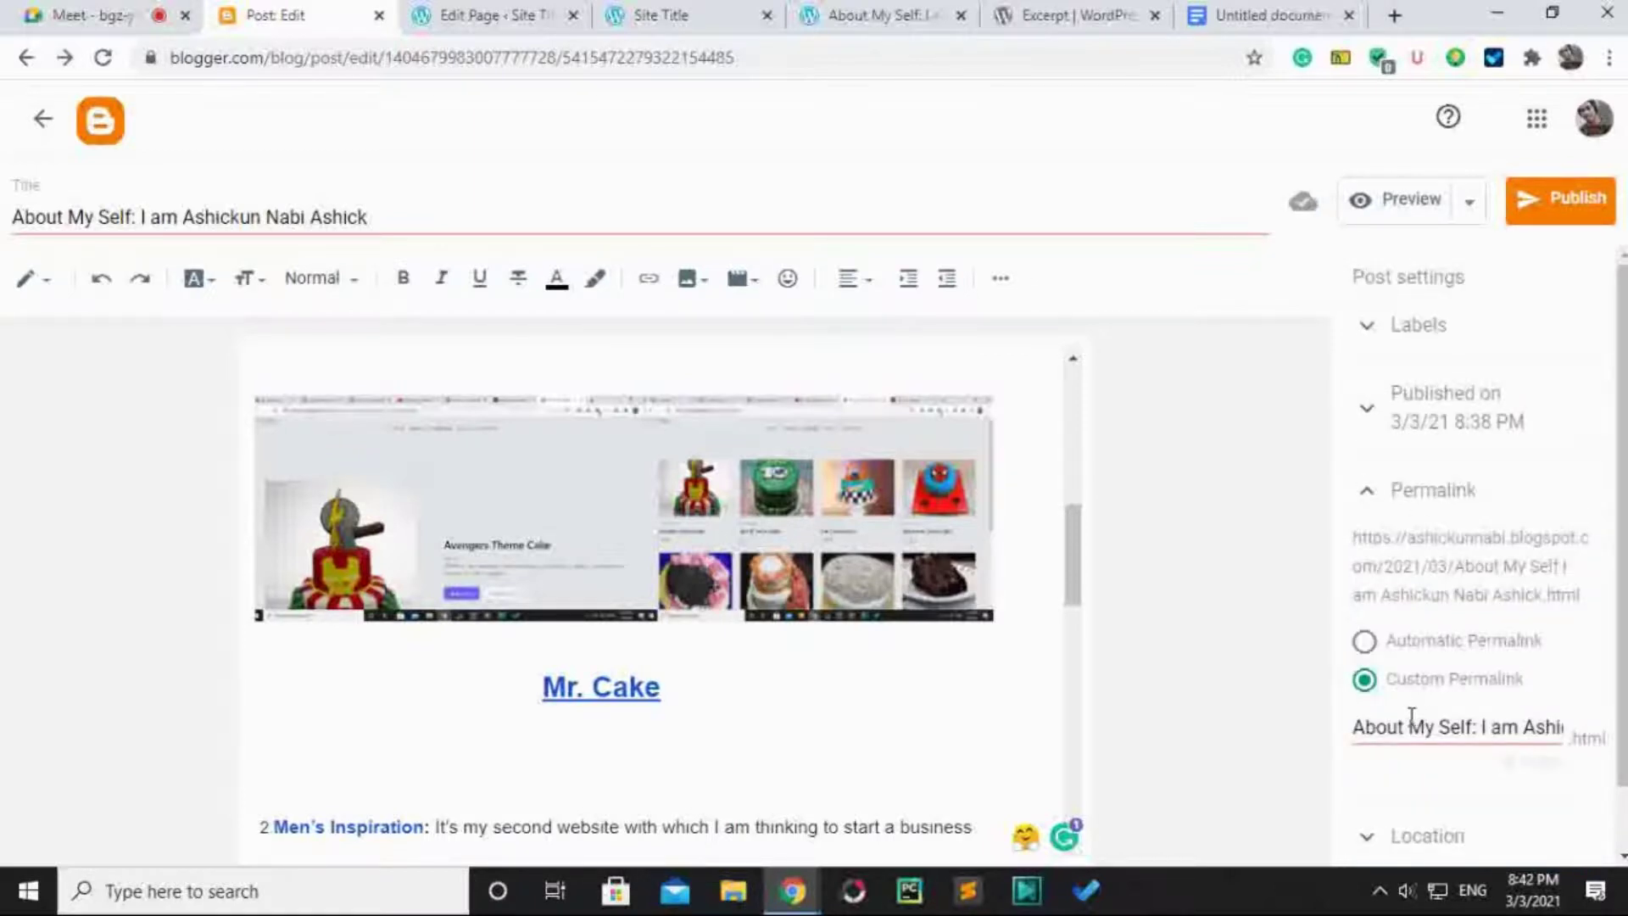
pyautogui.scroll(-1, 1439, 665)
pyautogui.click(1403, 773)
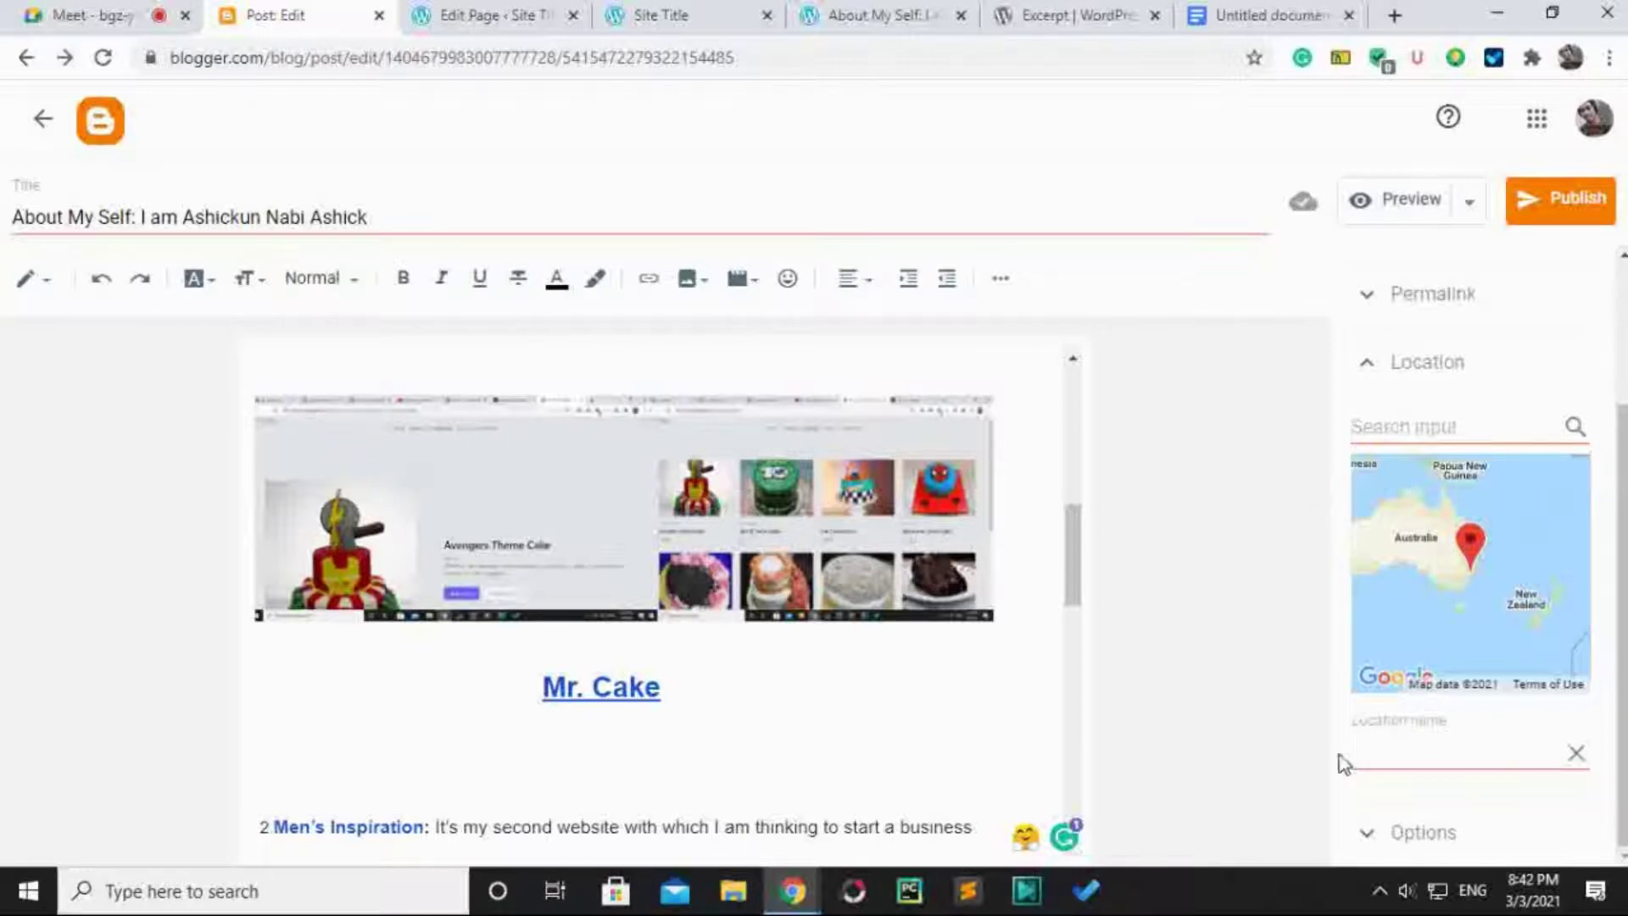
pyautogui.click(1397, 837)
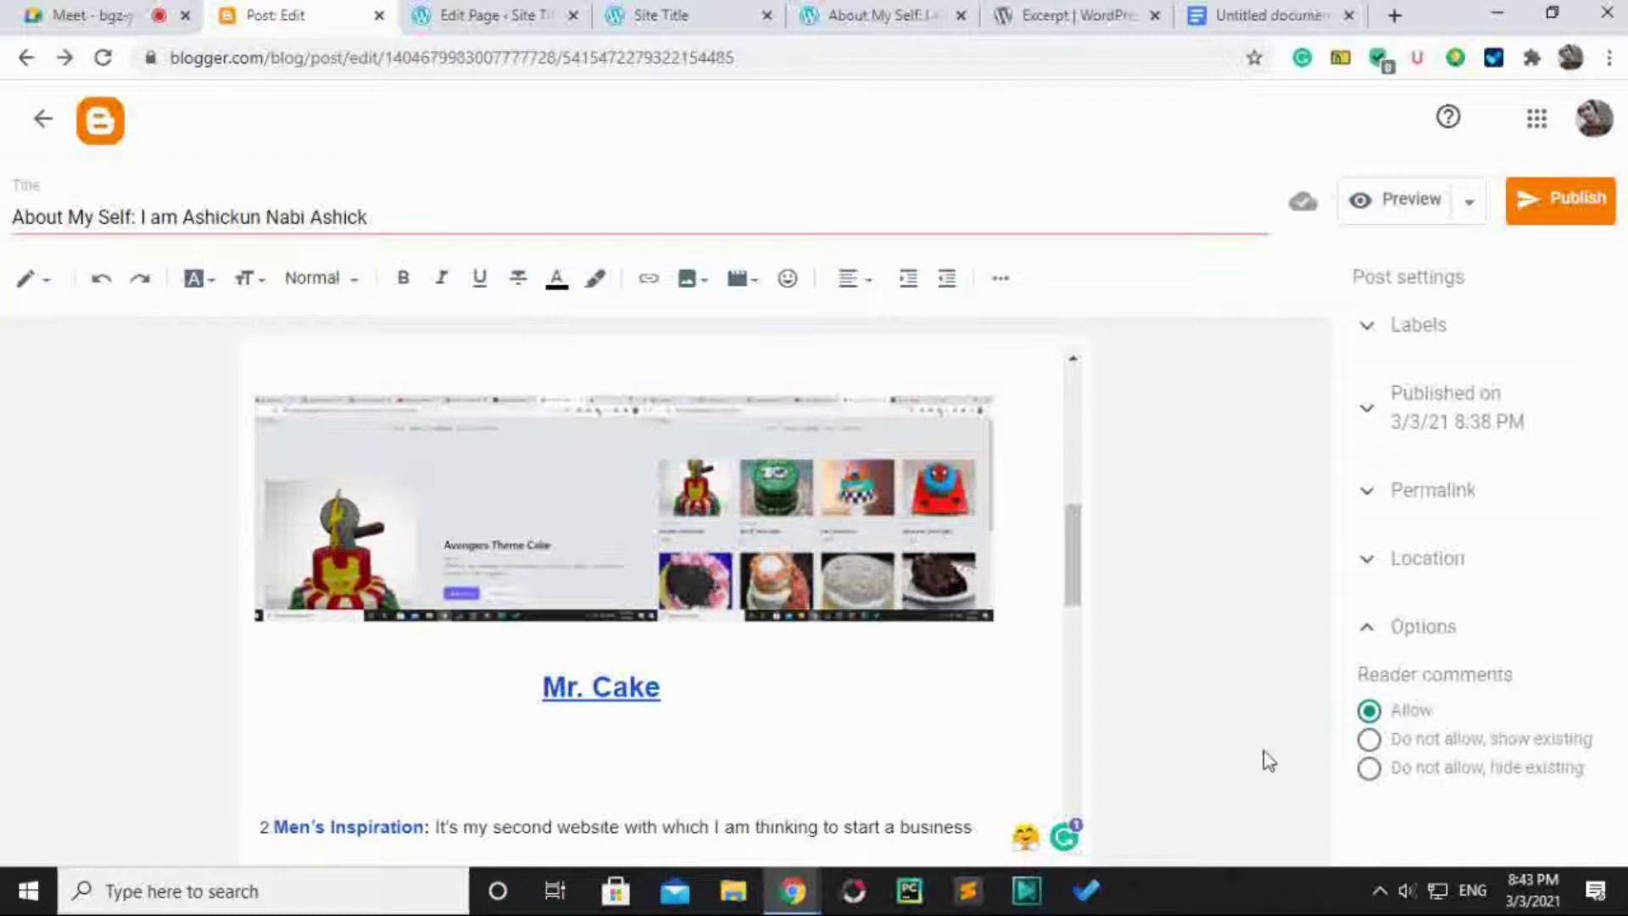
pyautogui.click(1001, 279)
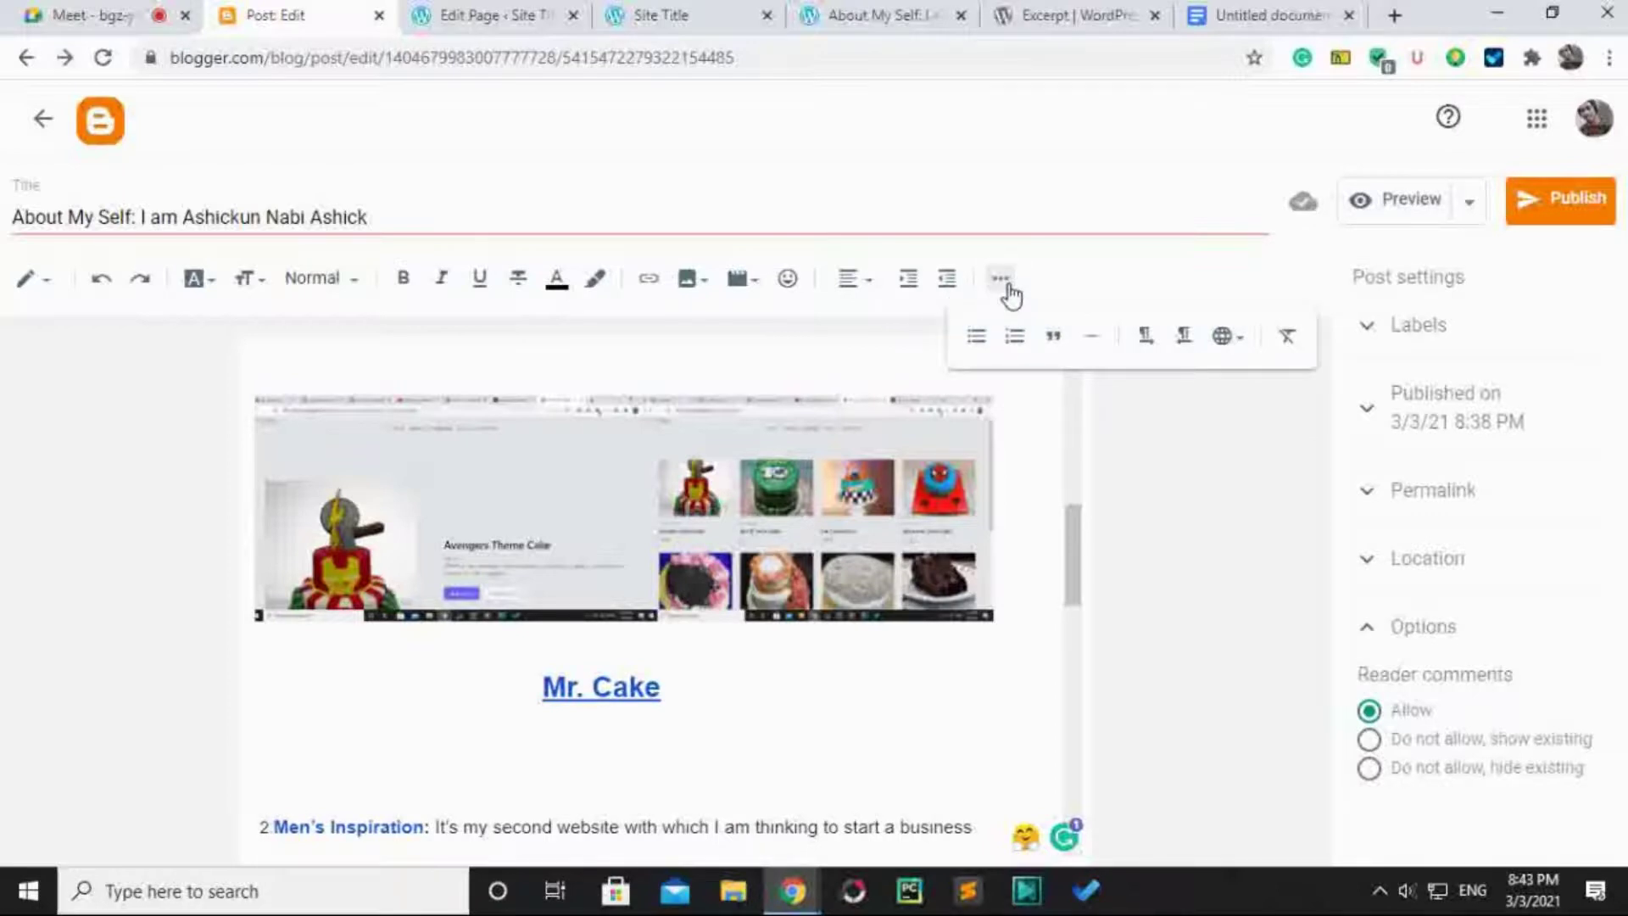
pyautogui.click(1007, 291)
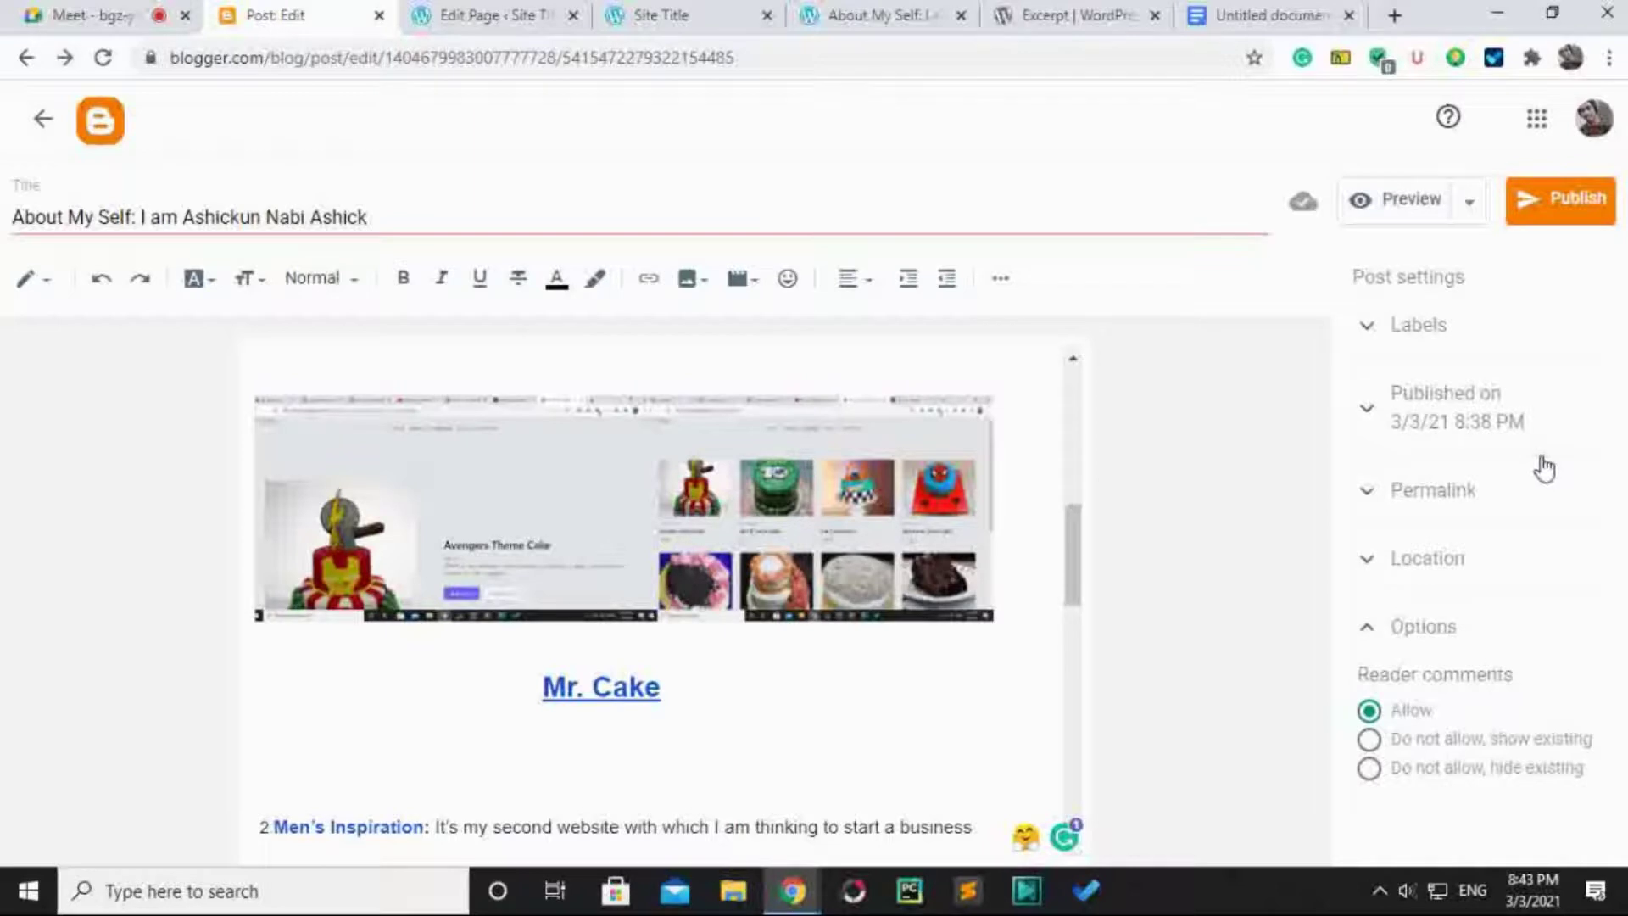
# Lower the computer's speaker volume and collapse the reader comment options of the post.
pyautogui.click(1406, 890)
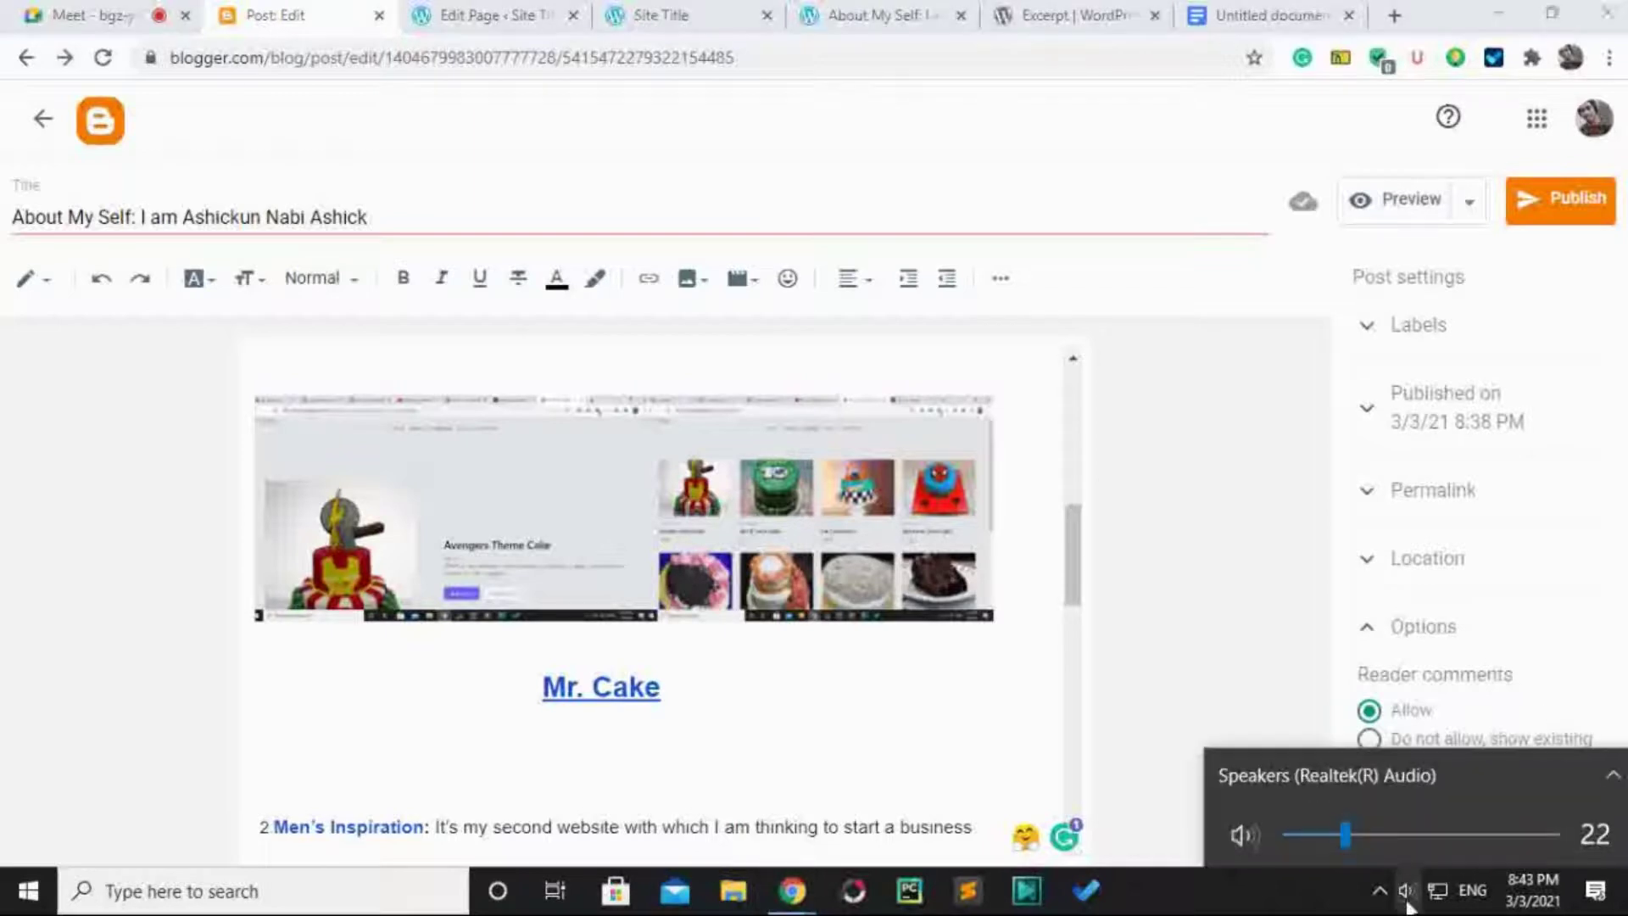
pyautogui.scroll(-3, 1408, 904)
pyautogui.scroll(-2, 1406, 901)
pyautogui.click(1405, 890)
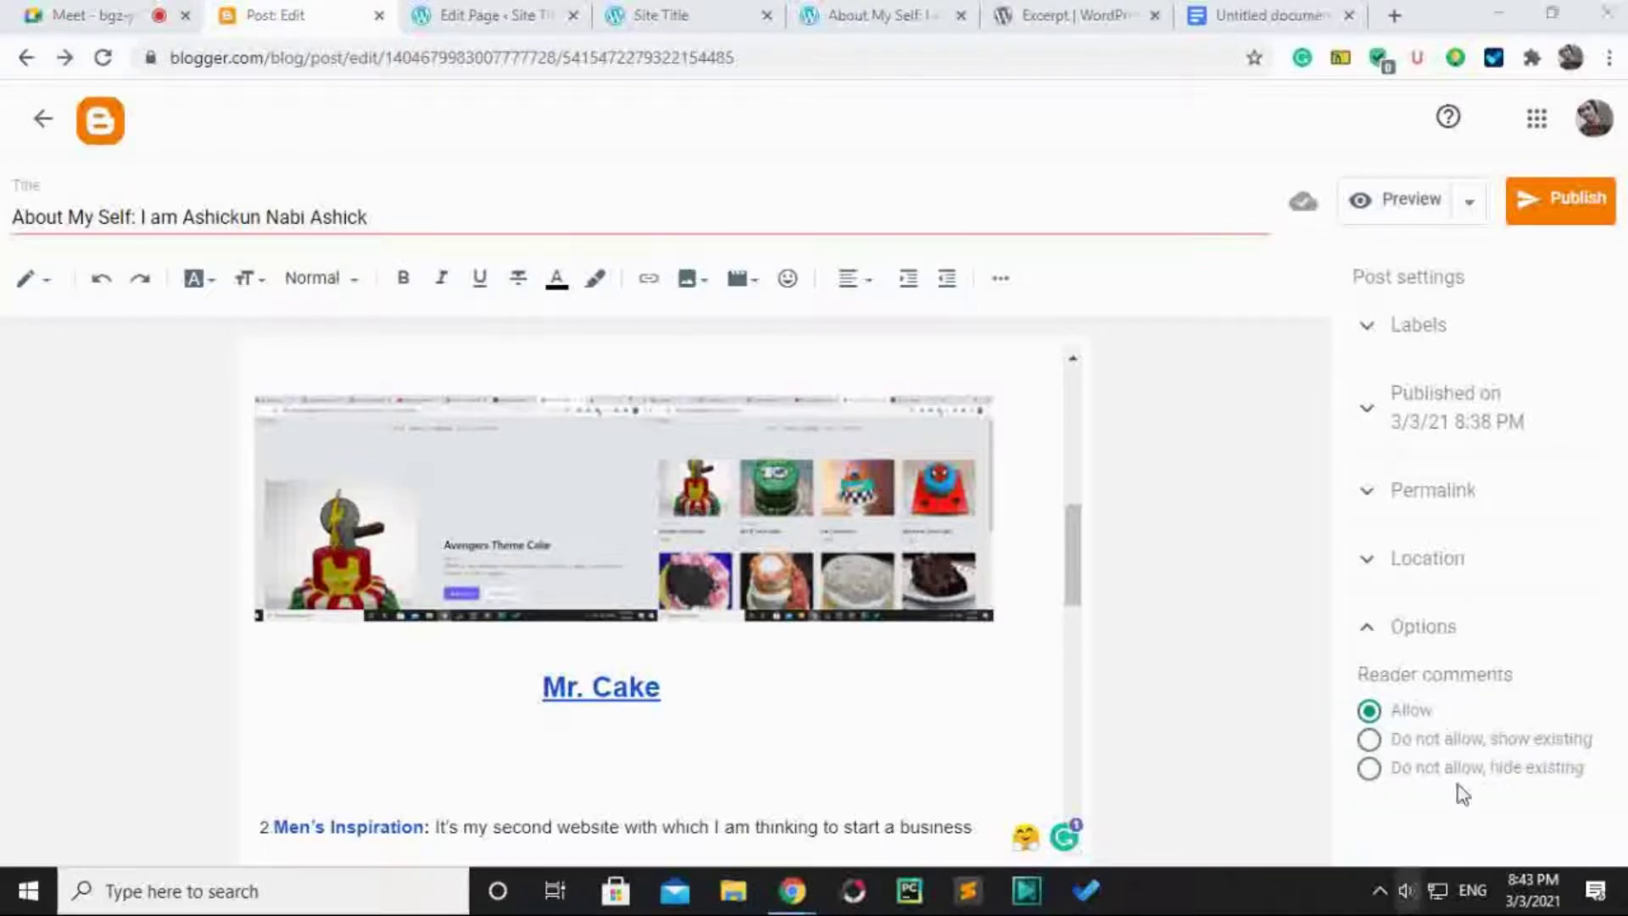
pyautogui.click(1428, 627)
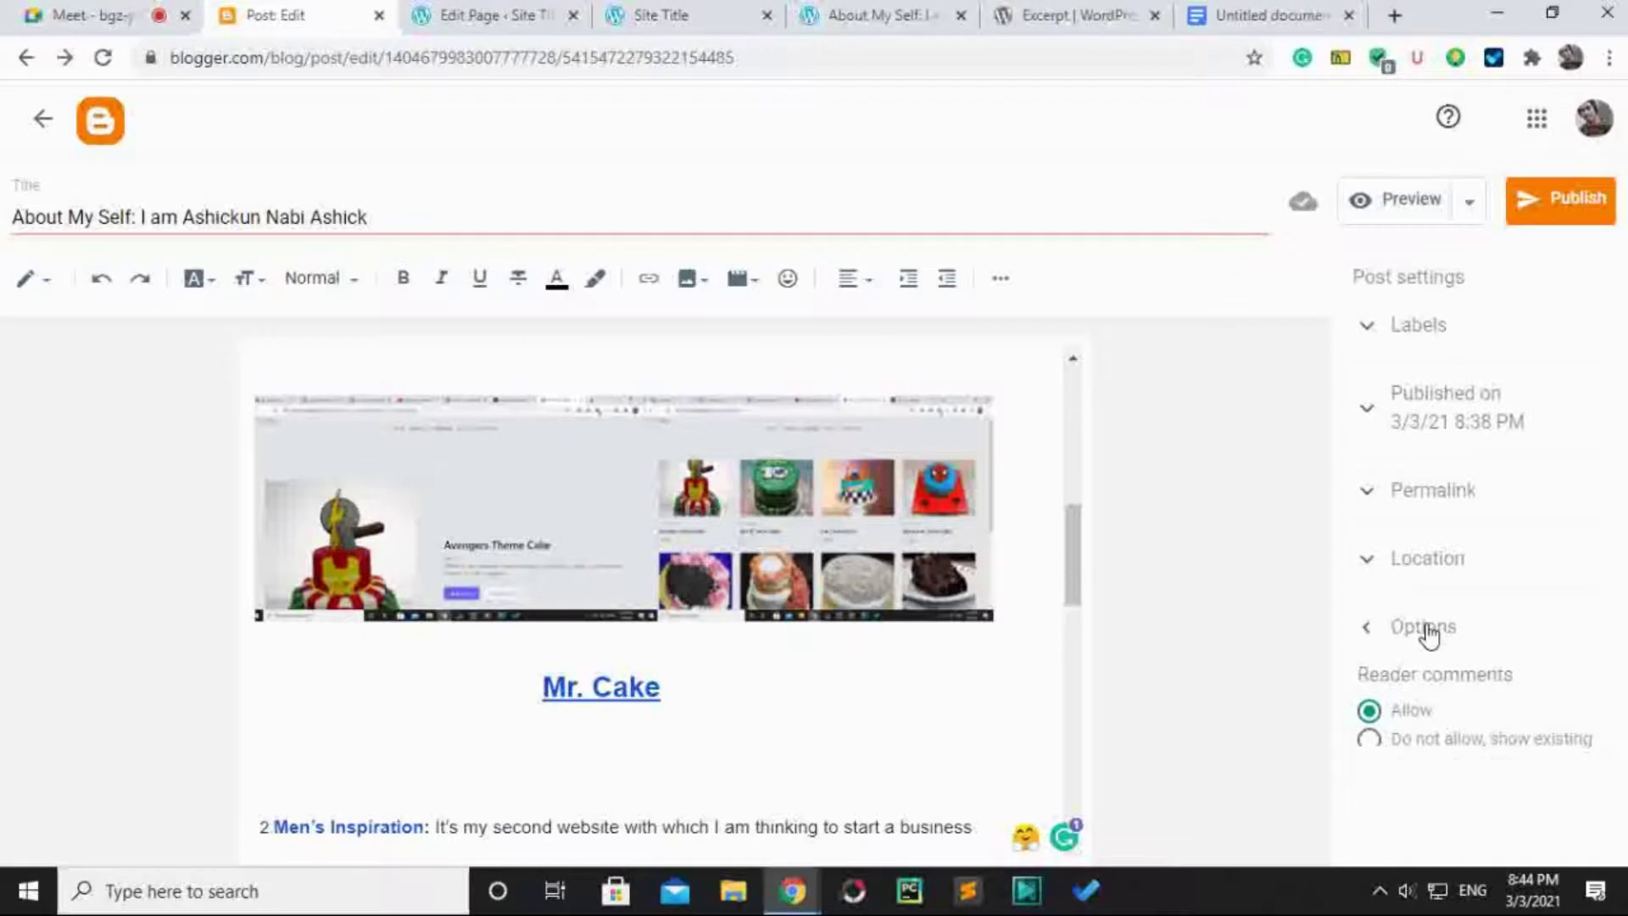
# Switch to the Google Meet call, raise the speaker volume and check the meeting chat.
pyautogui.click(44, 6)
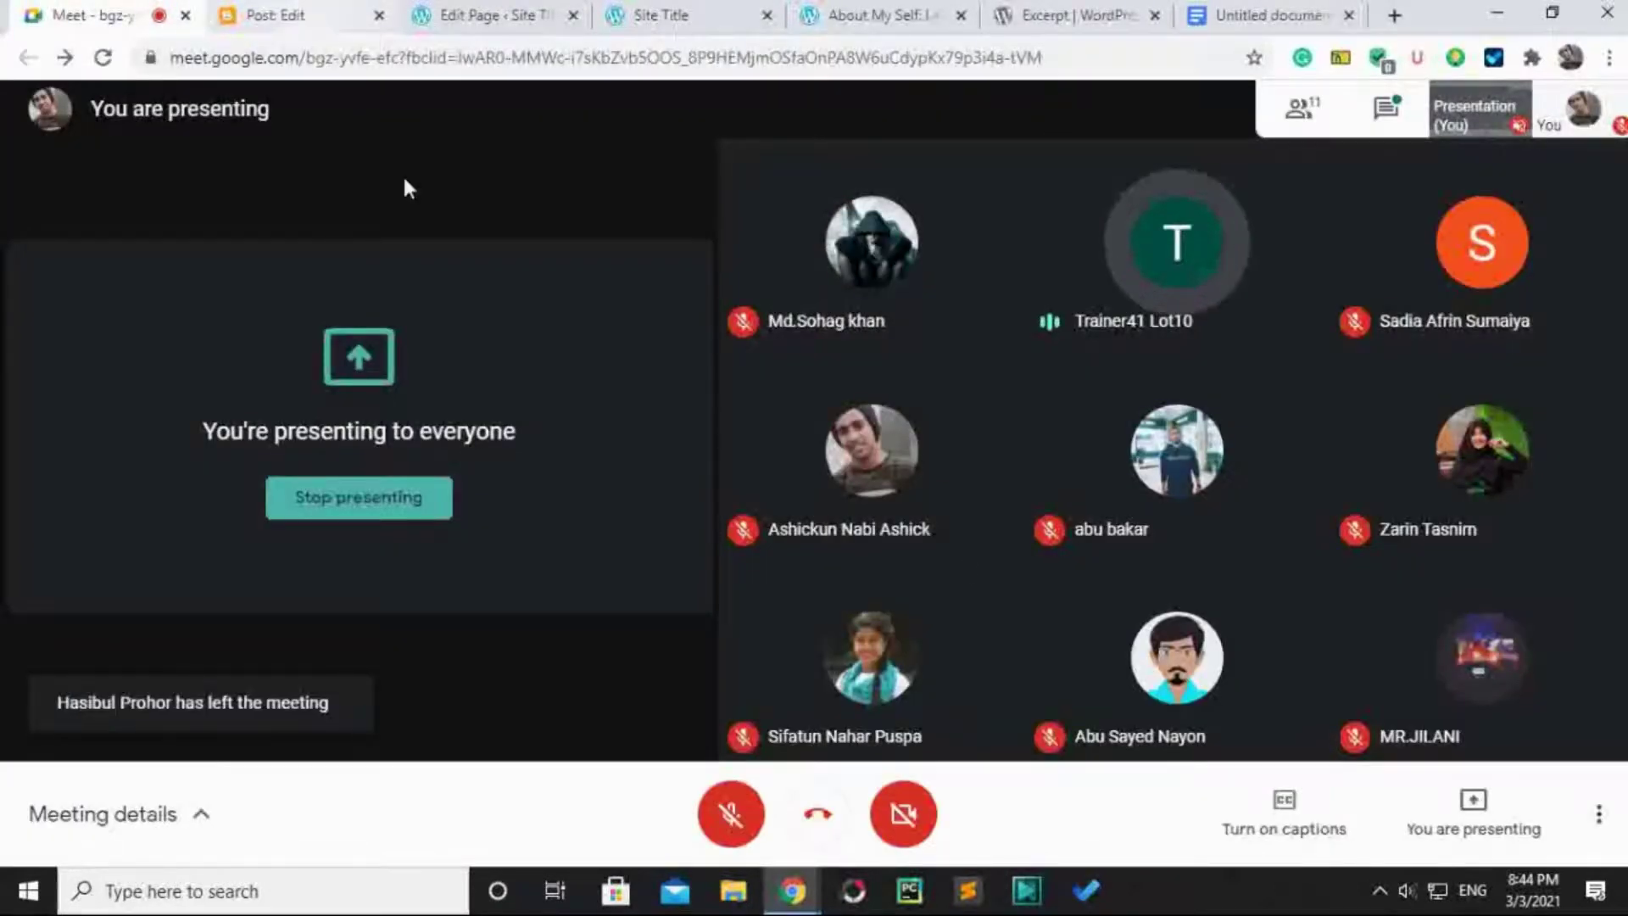
pyautogui.click(1404, 900)
pyautogui.scroll(2, 1405, 901)
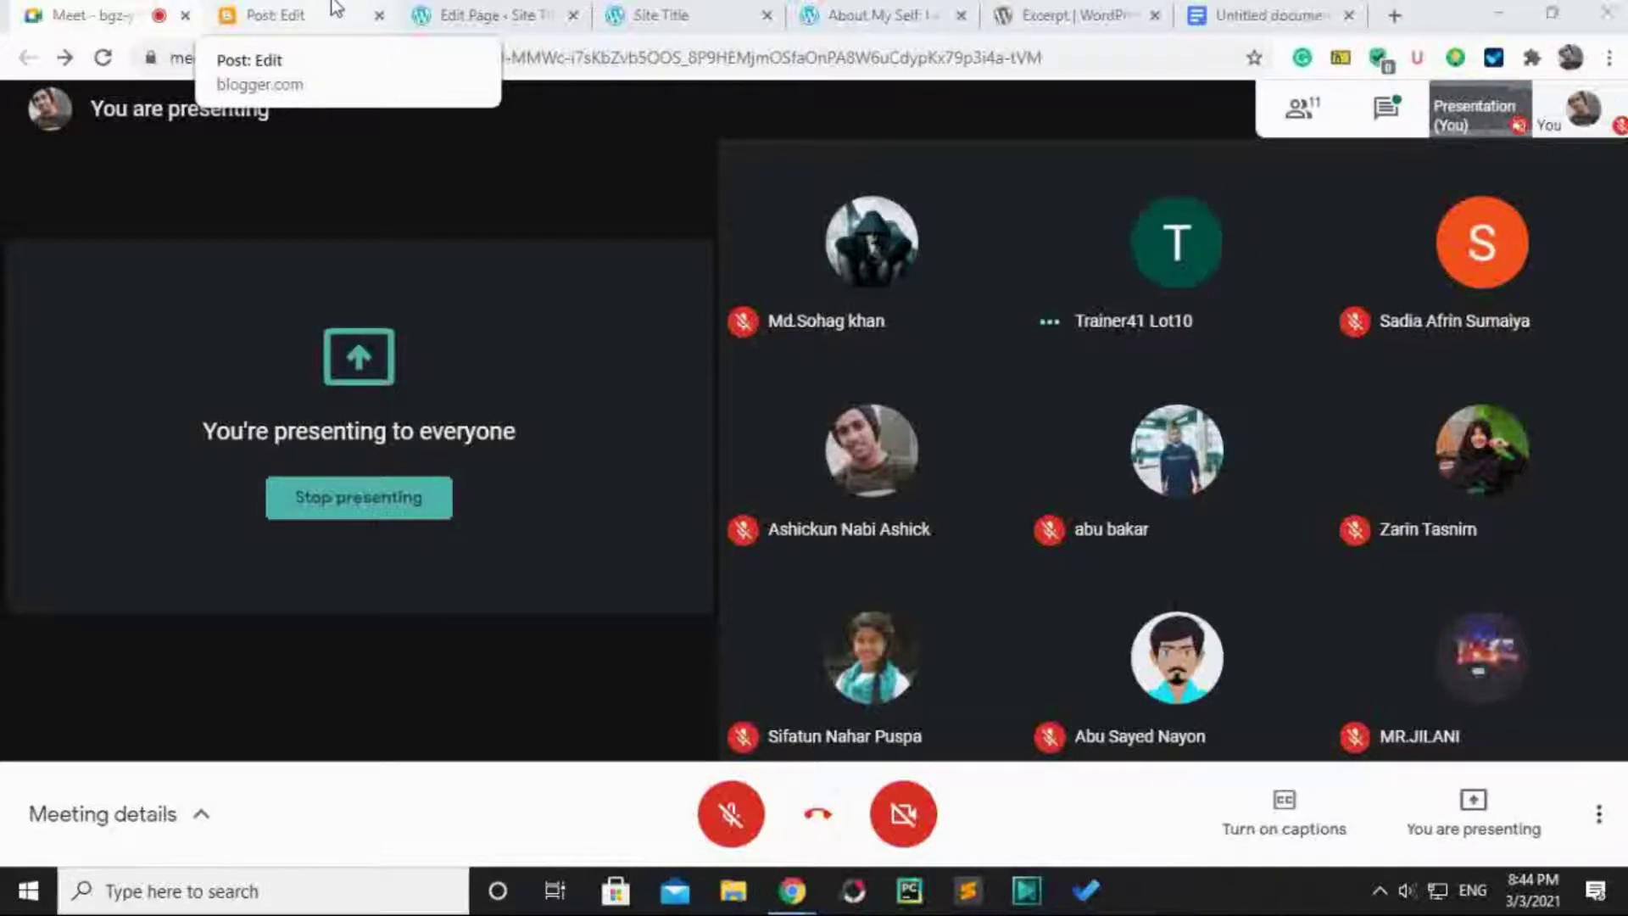
pyautogui.click(1384, 109)
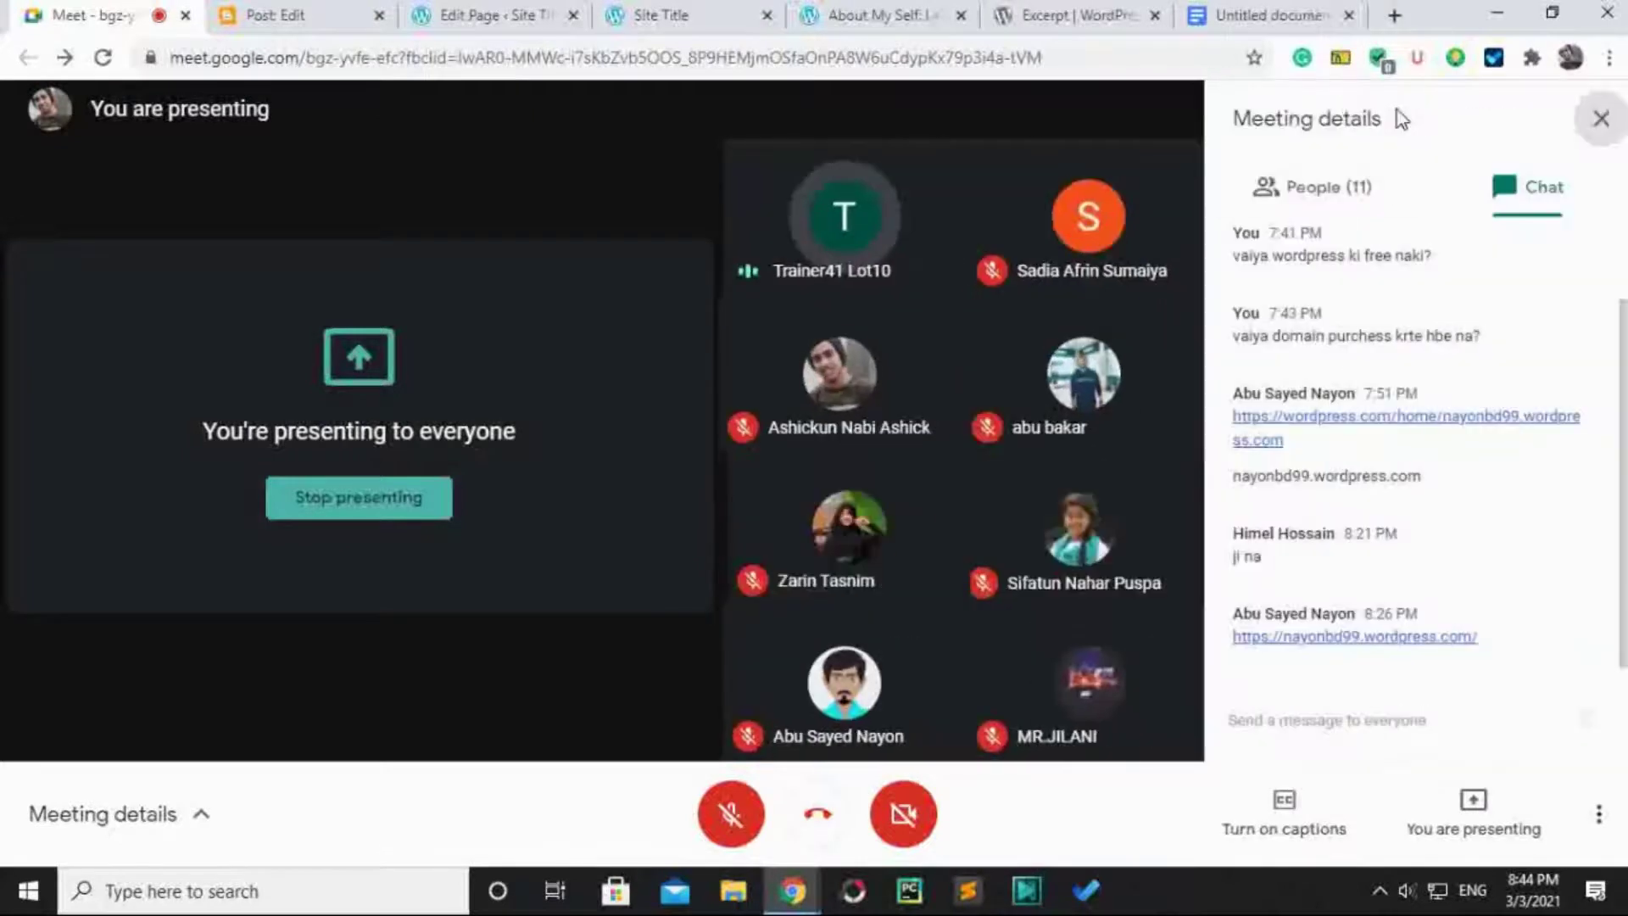
pyautogui.click(1600, 118)
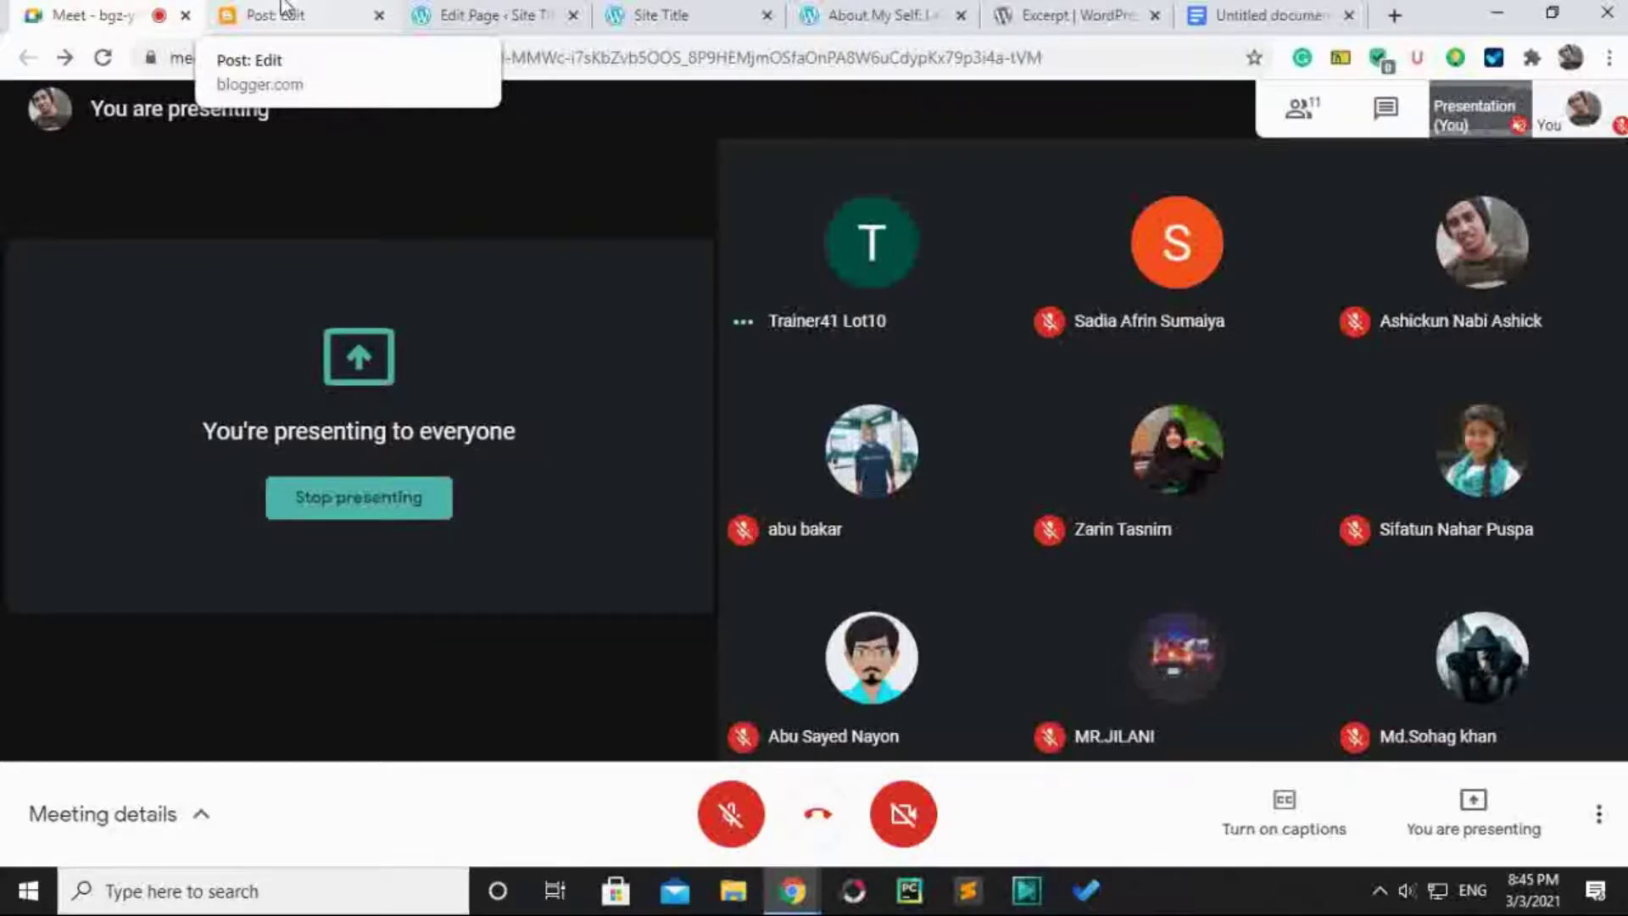
# Stop presenting the screen in the Google Meet call.
pyautogui.click(1482, 835)
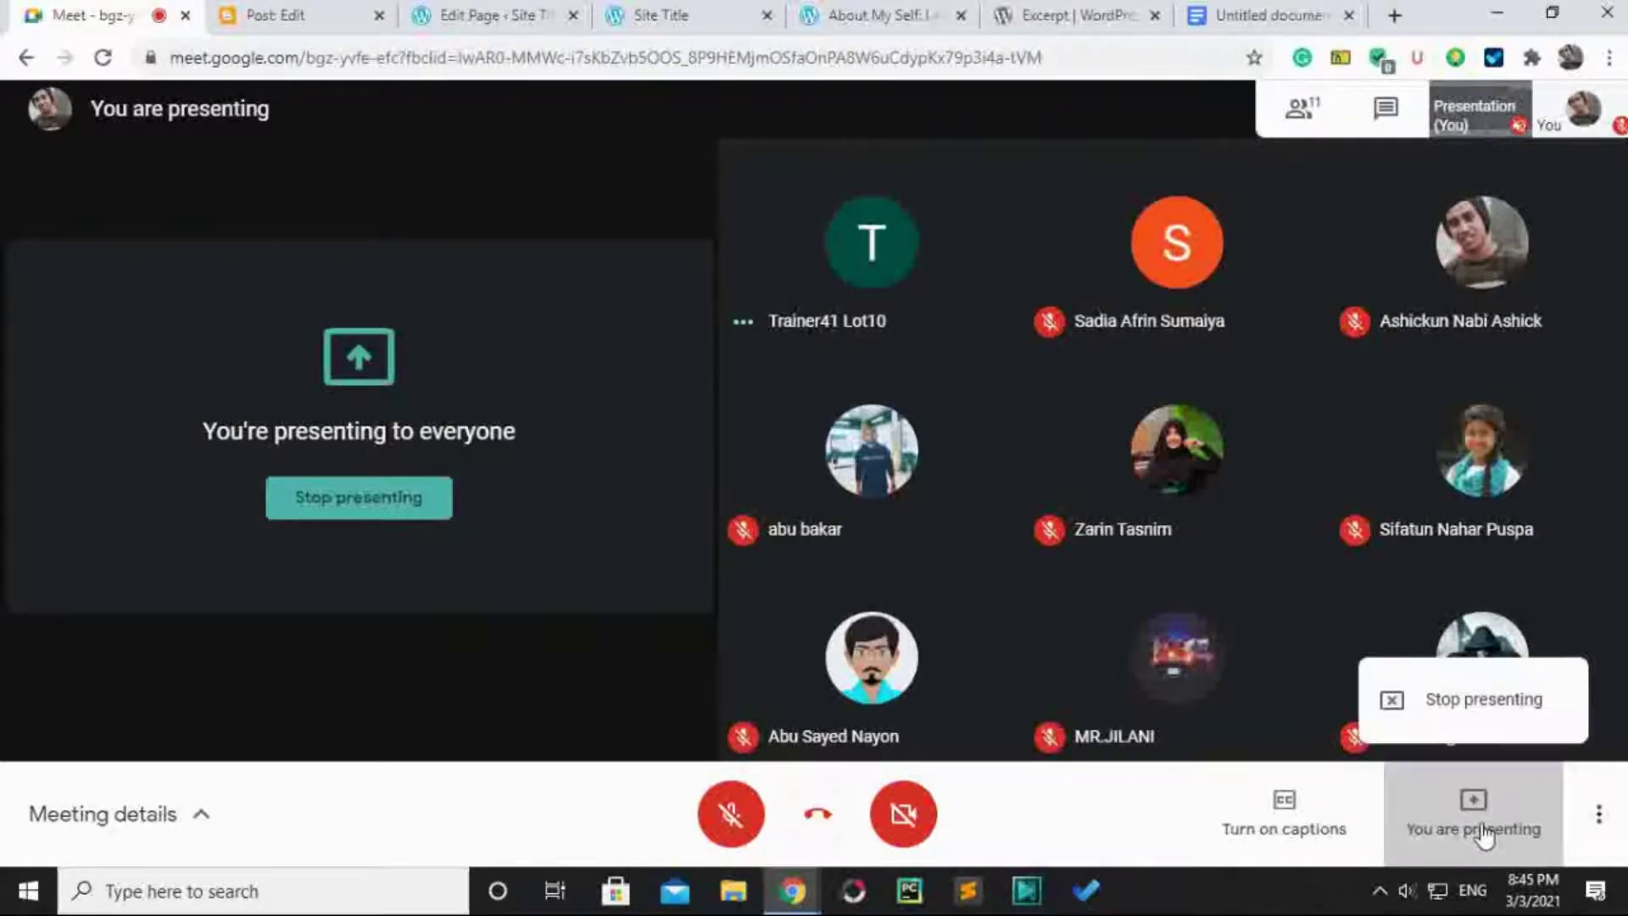
pyautogui.click(1482, 702)
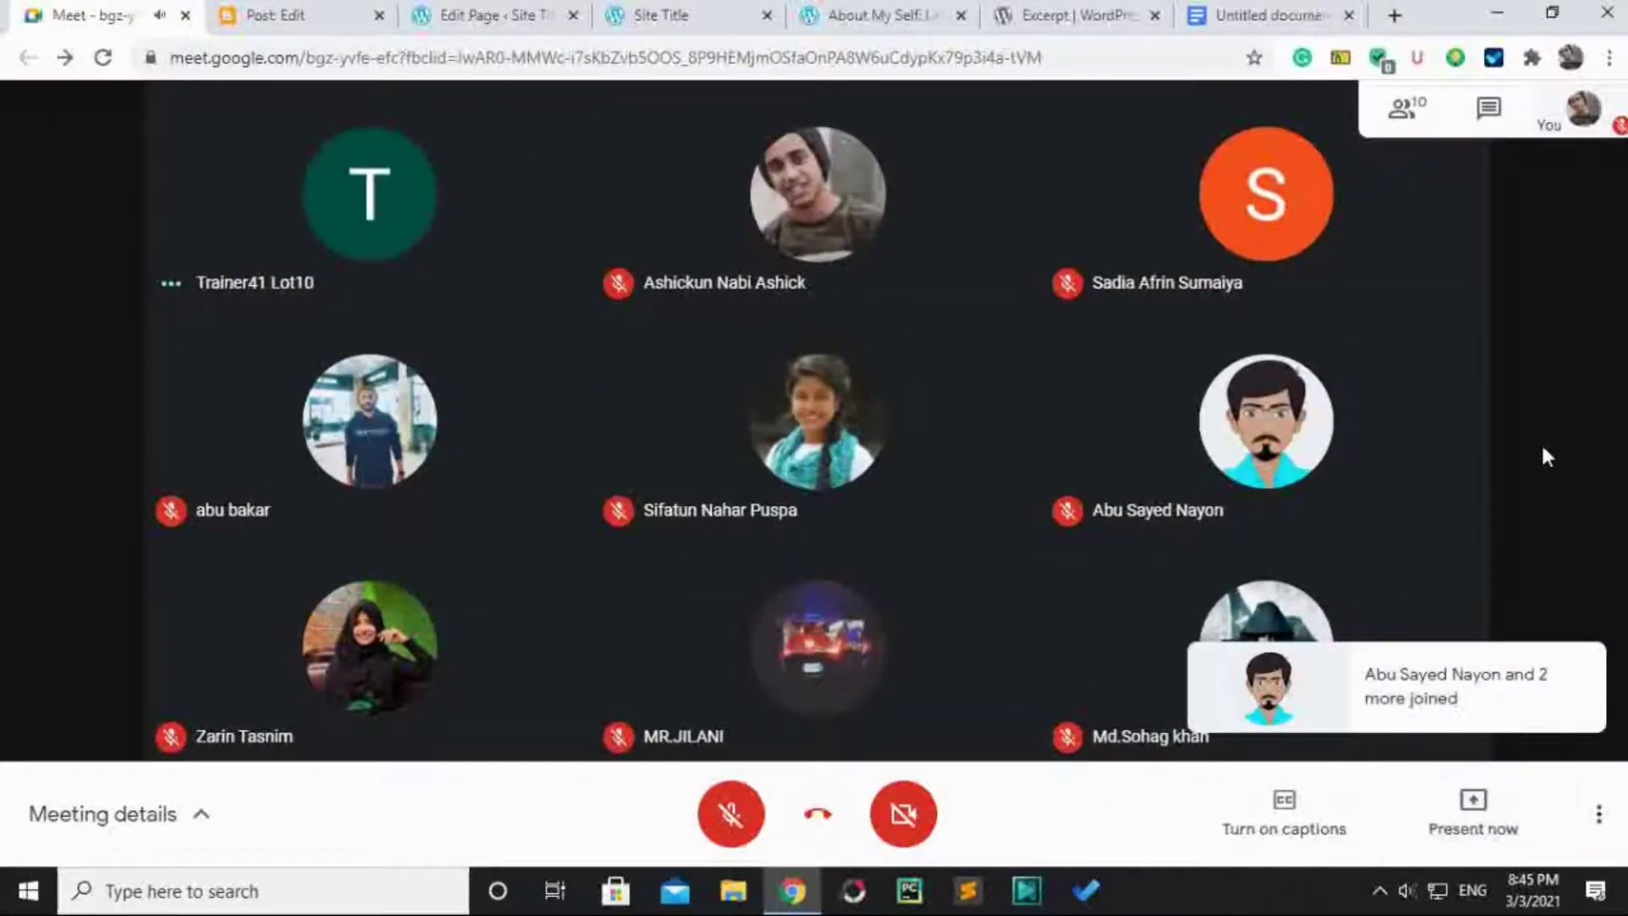